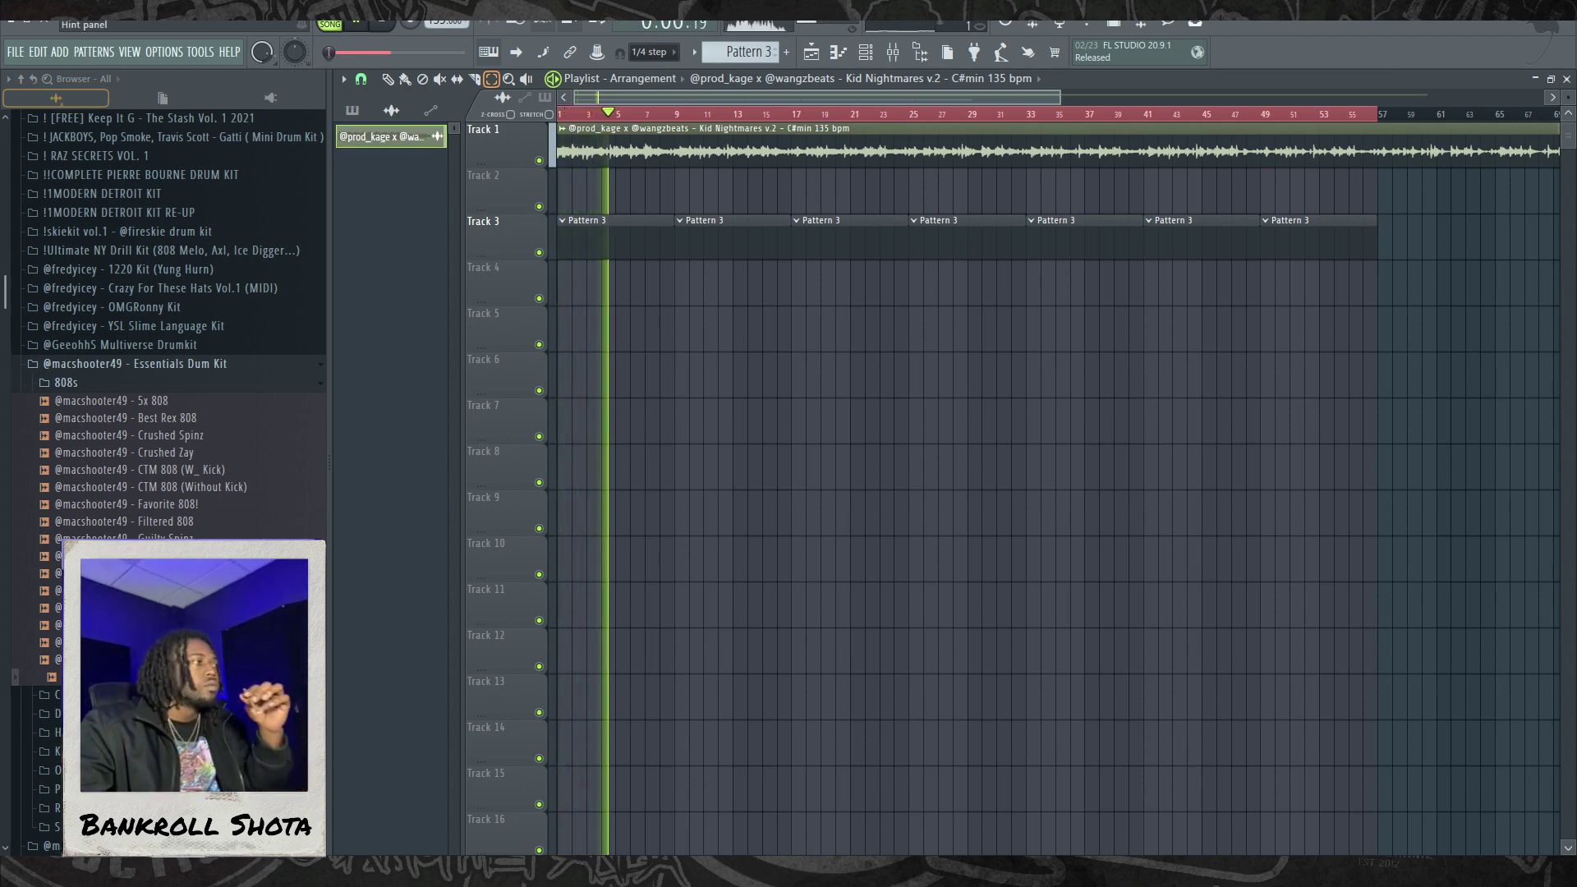
Step: Load the #barter hihat sample from the user drum kit folder starting with 406 into a new channel
left_click(150, 370)
scroll(164, 361, "up", 3)
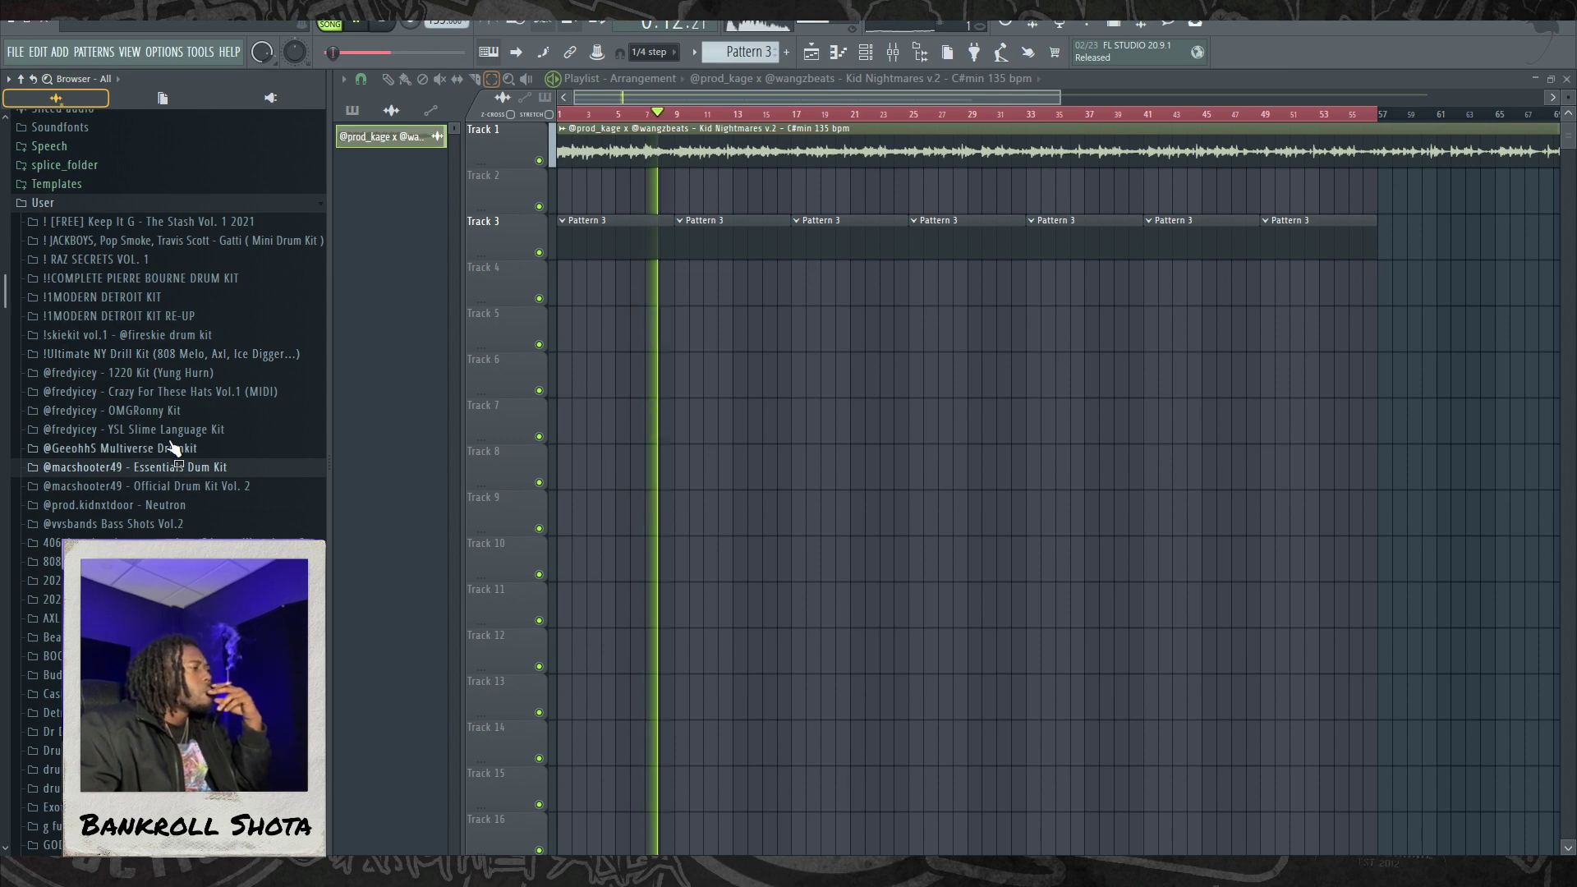
left_click(49, 542)
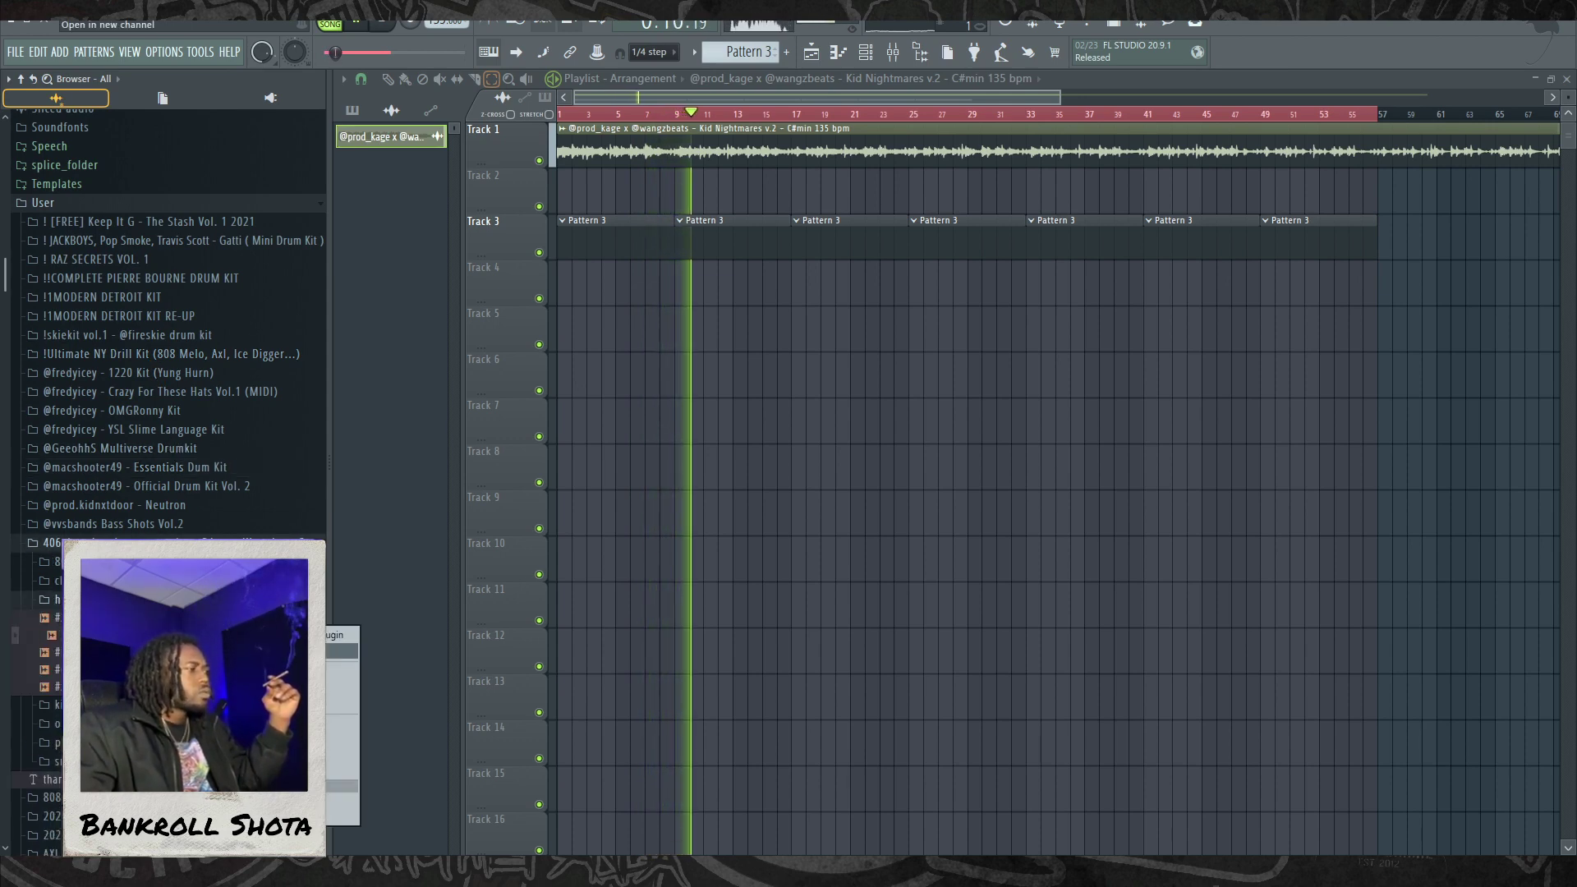
left_click(342, 651)
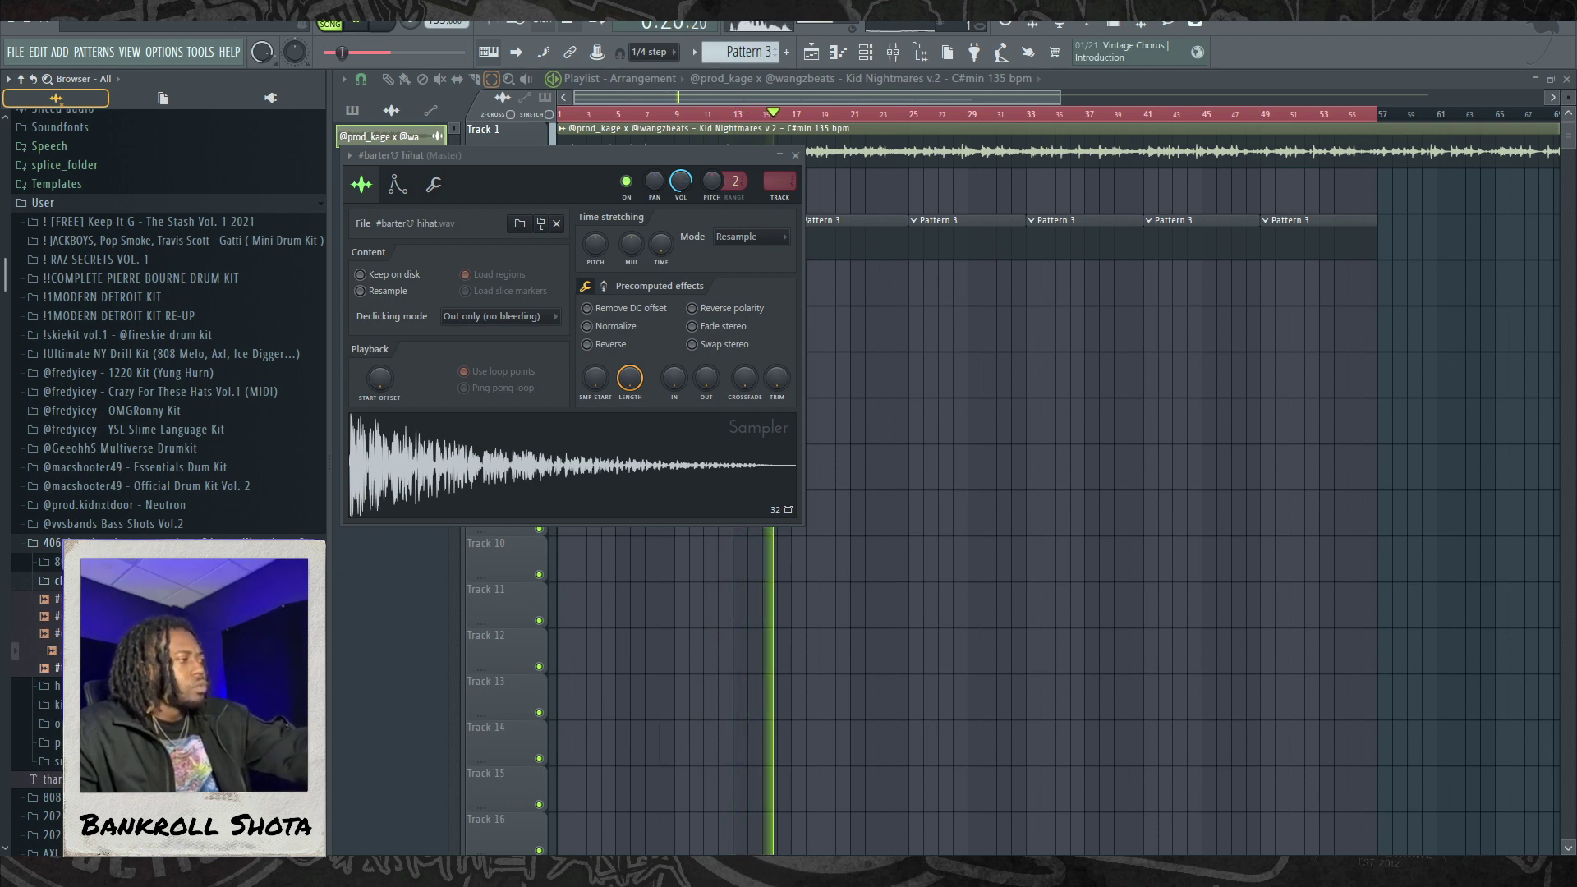
Step: Load the #lemonade perc sample from the same 406 drum kit into a new channel and open its piano roll
scroll(164, 394, "up", 2)
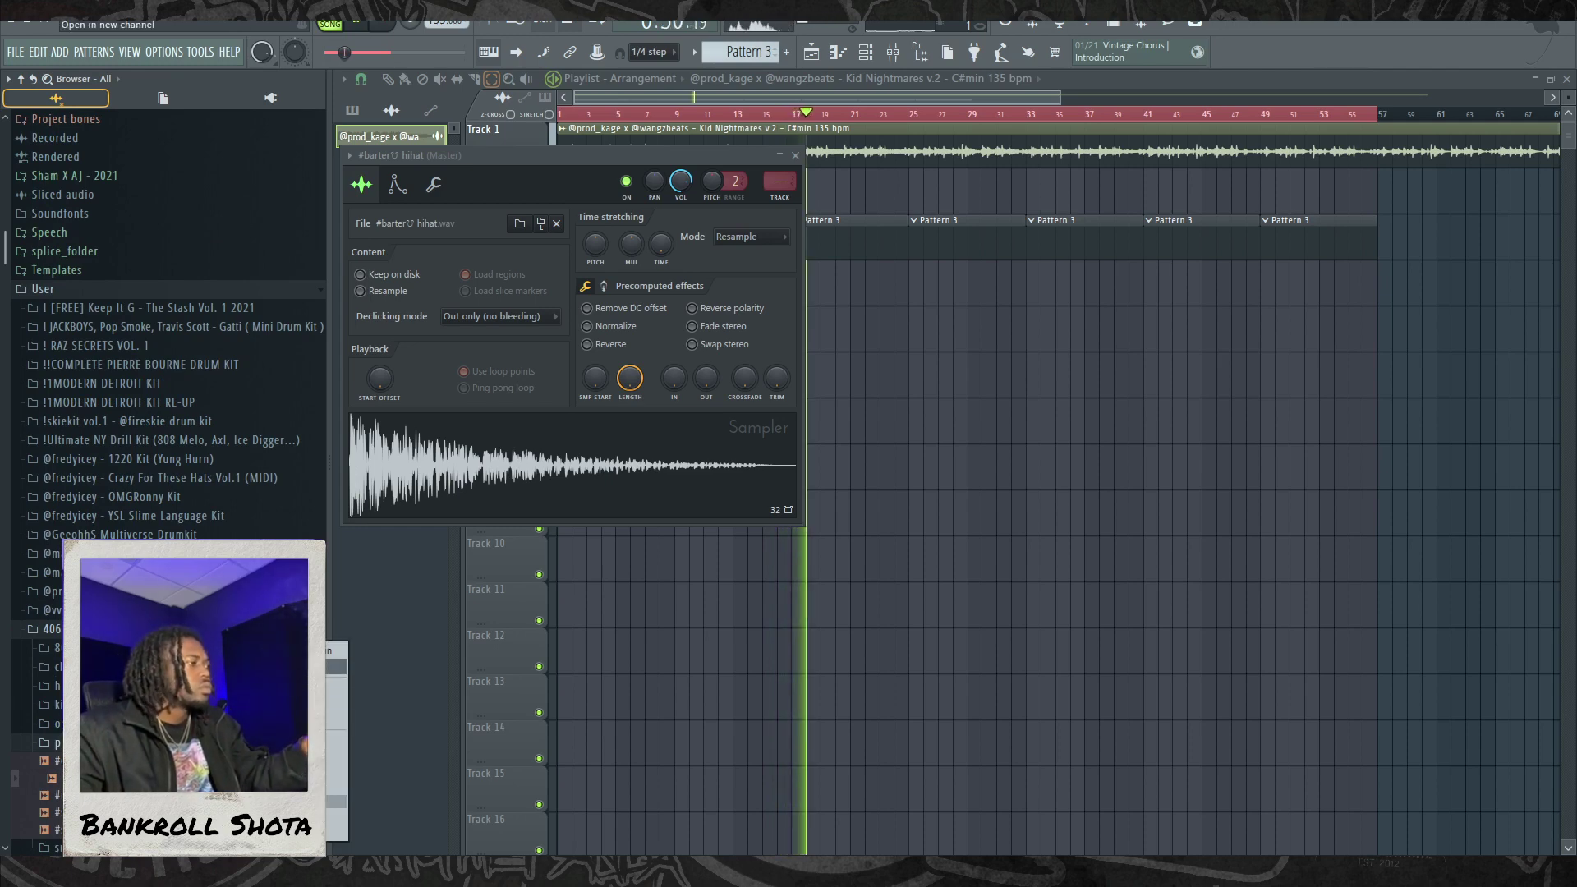
key("Escape")
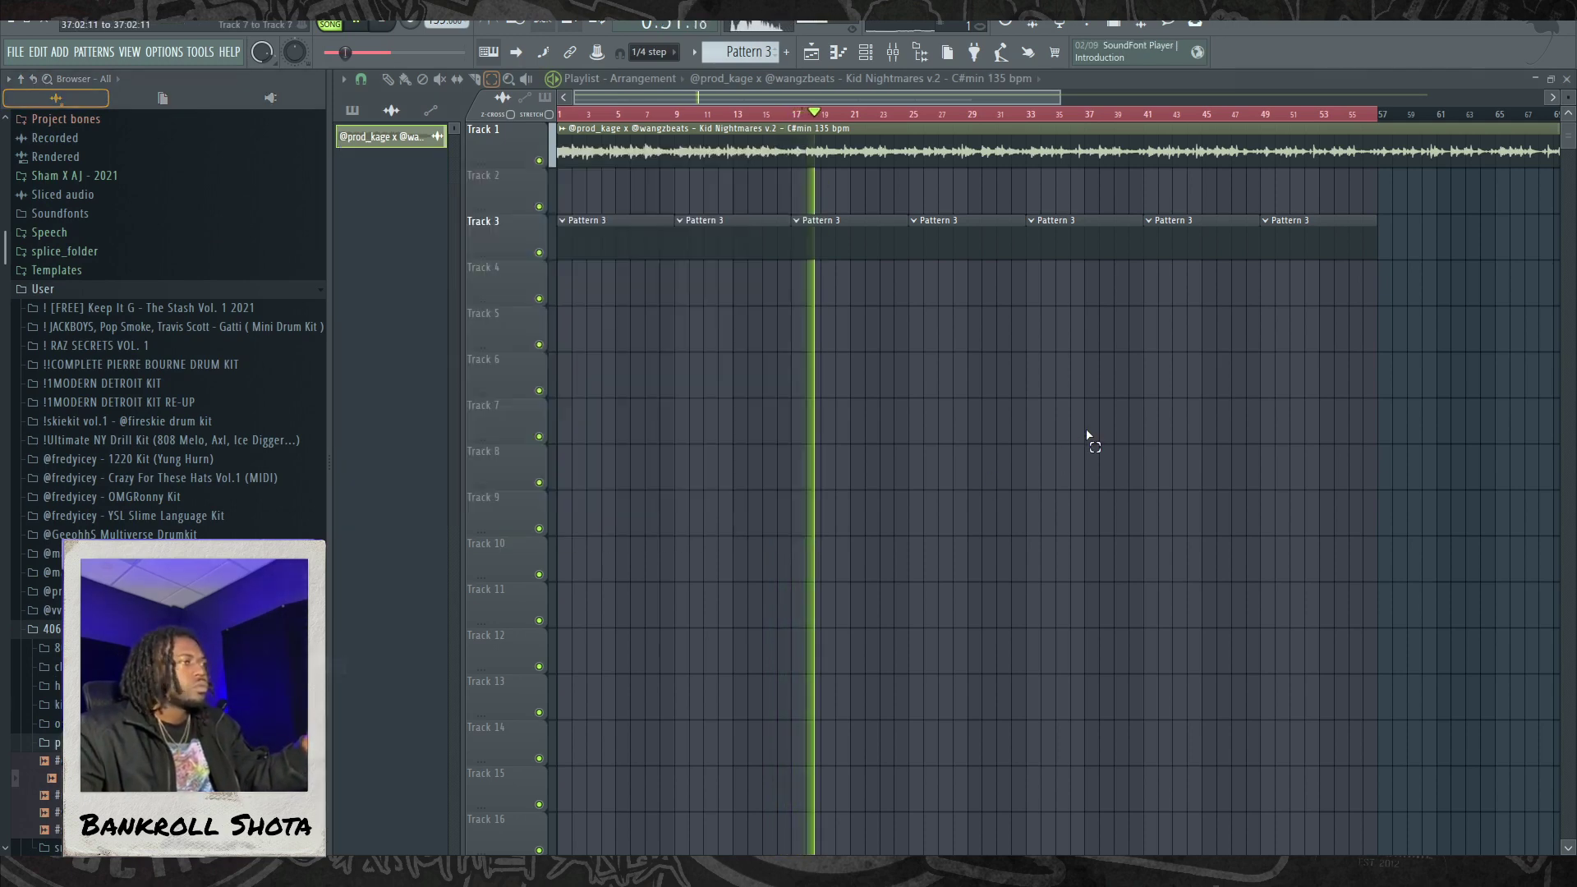
left_click(869, 59)
right_click(456, 327)
left_click(507, 324)
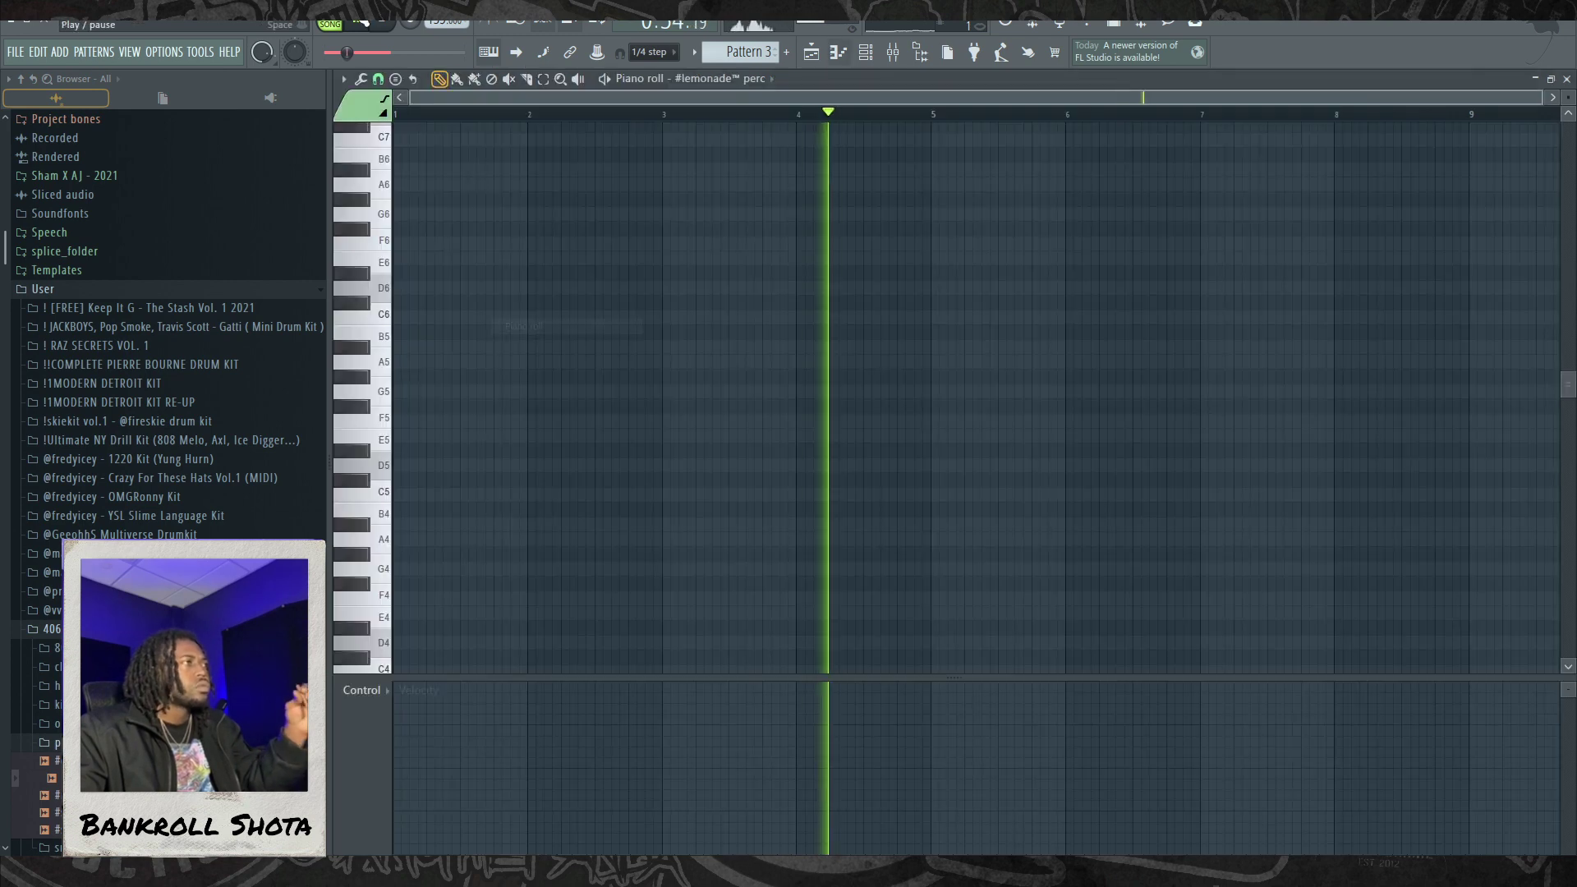
Step: Record a live percussion part on C#5 with one hit in each of the eight bars
key("space")
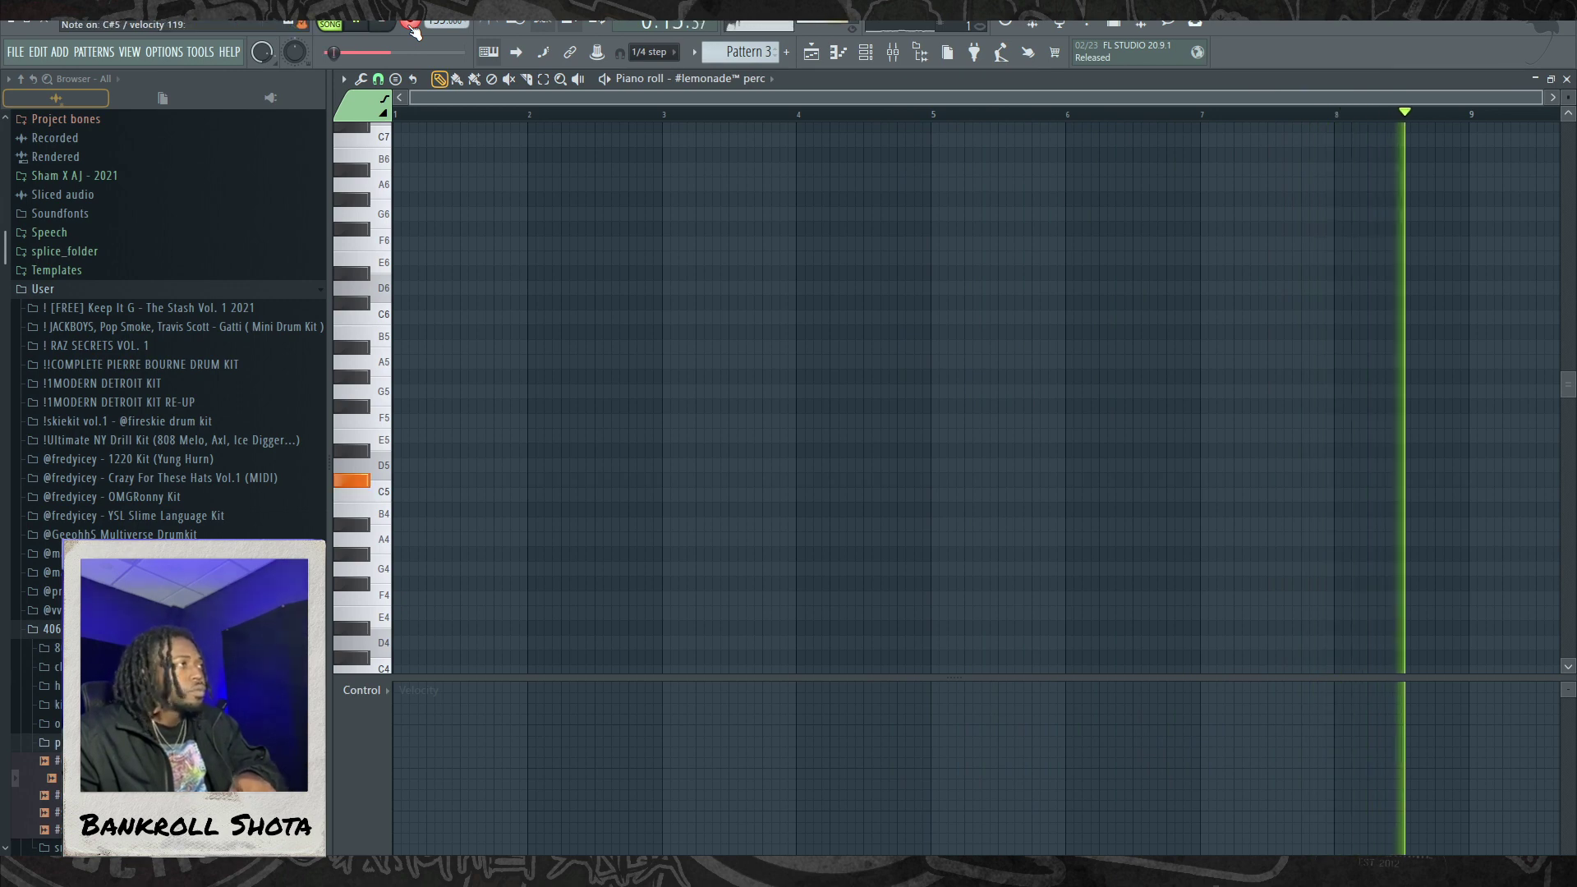
left_click(410, 29)
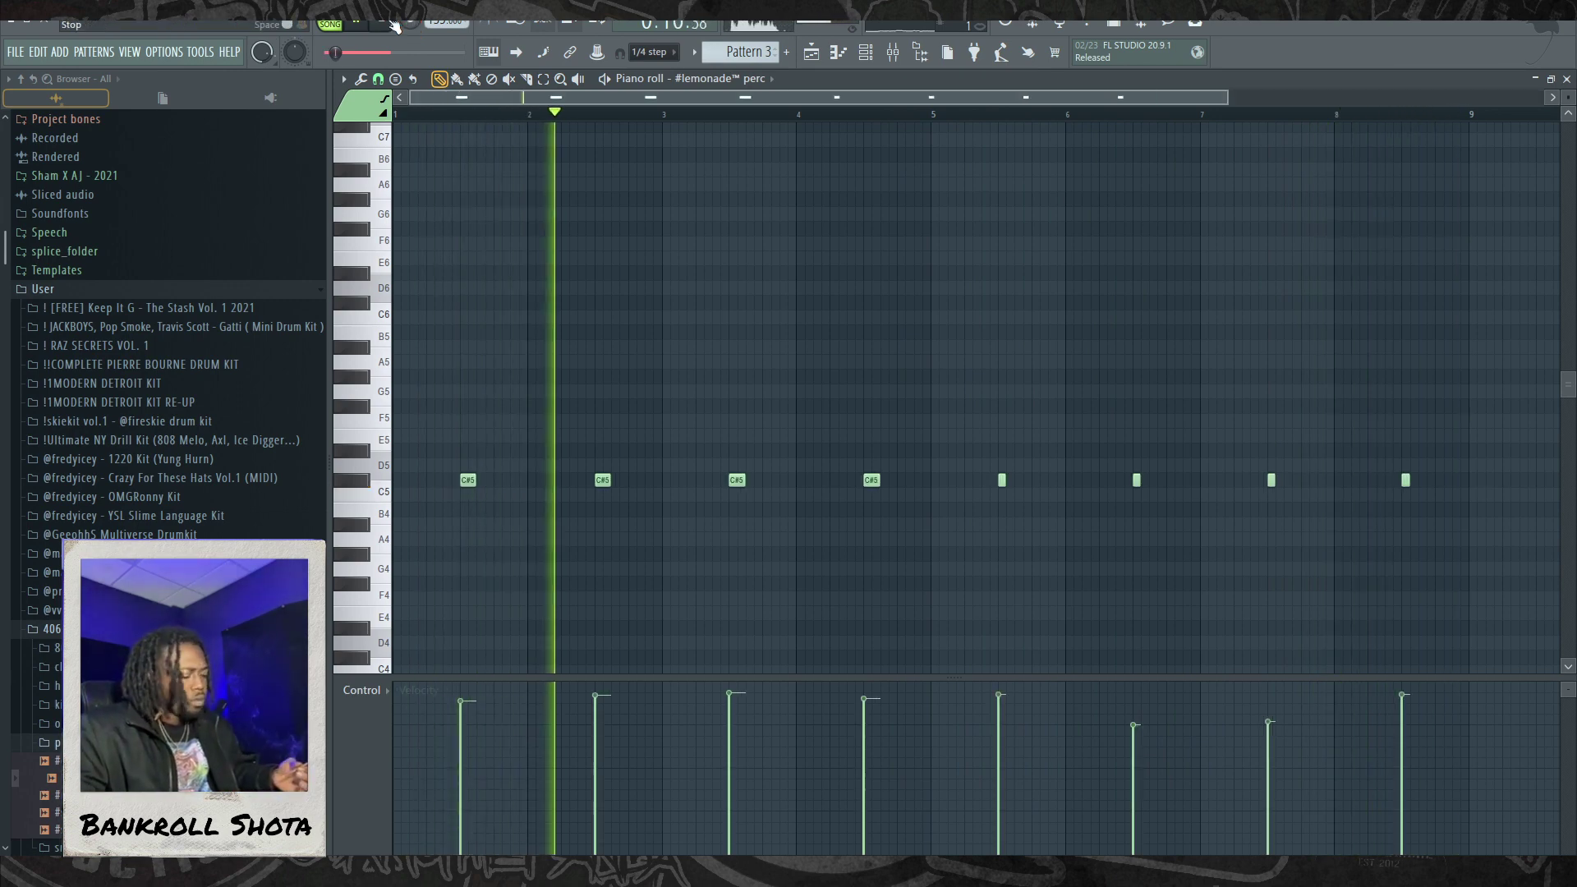
Step: Set the piano roll snap to Line and raise the velocity of all recorded percussion notes to 100%
left_click(344, 79)
mouse_move(364, 197)
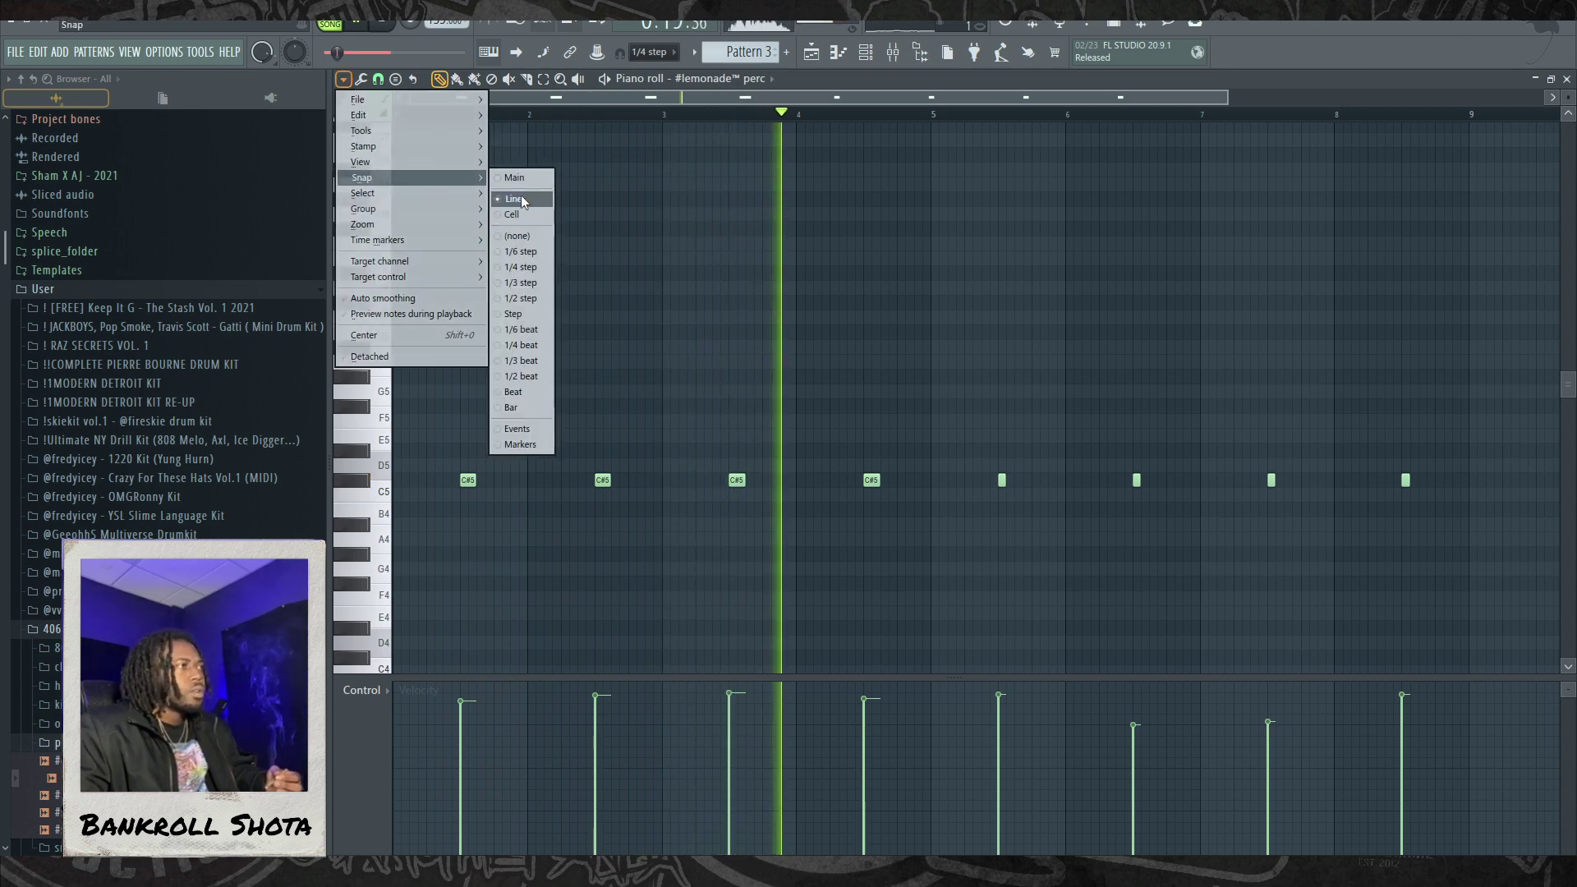
left_click(509, 200)
key("ctrl+z")
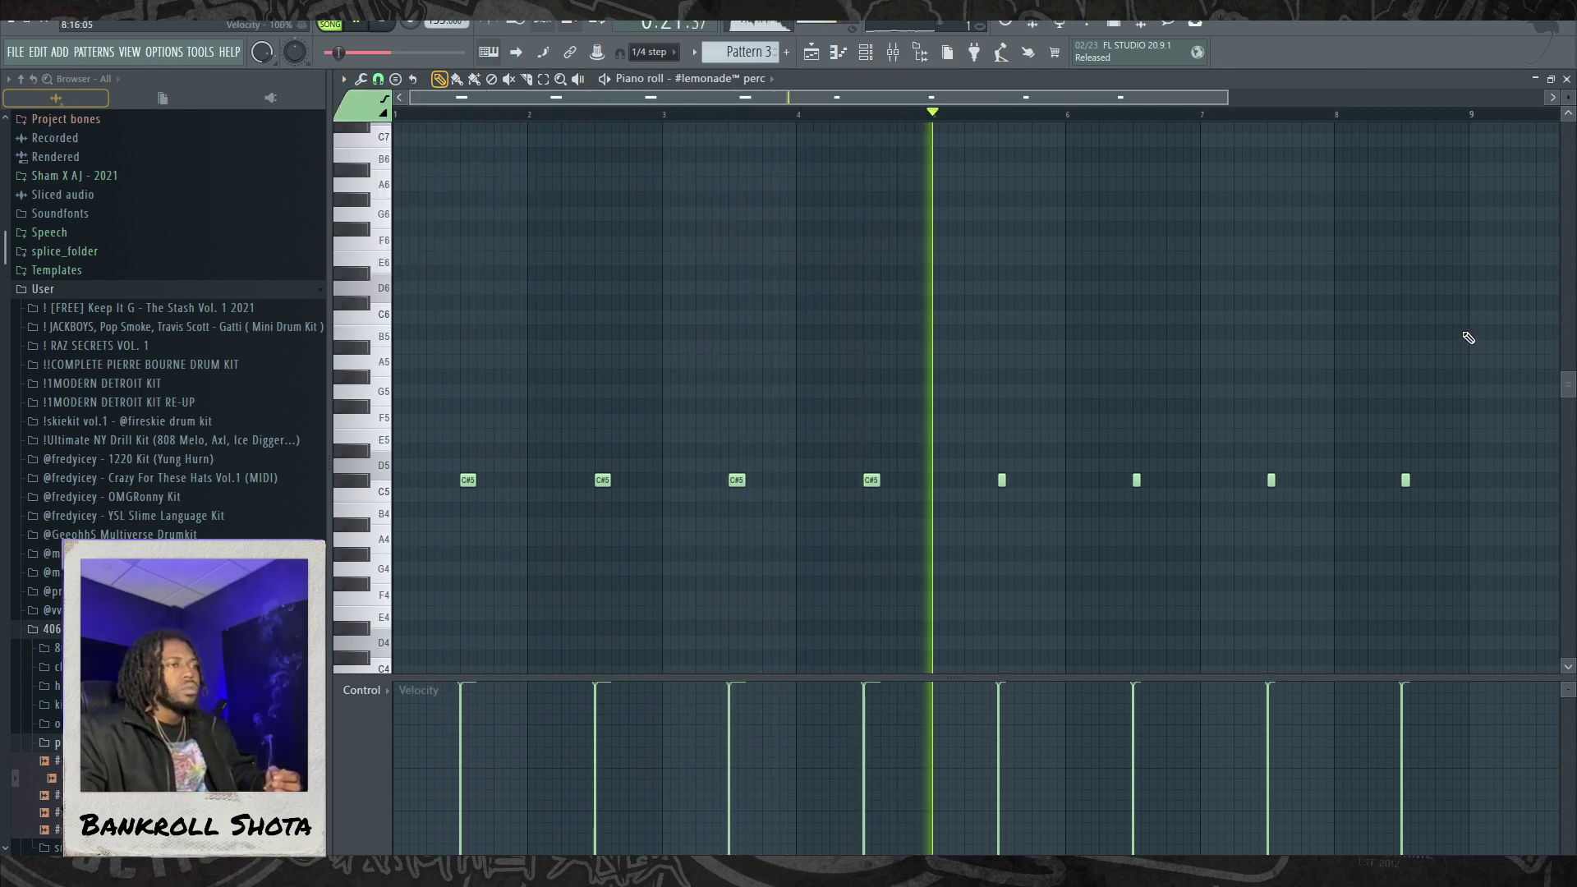
Step: Fill the hi-hat channel on every 2 steps and open its notes in the piano roll
left_click(865, 52)
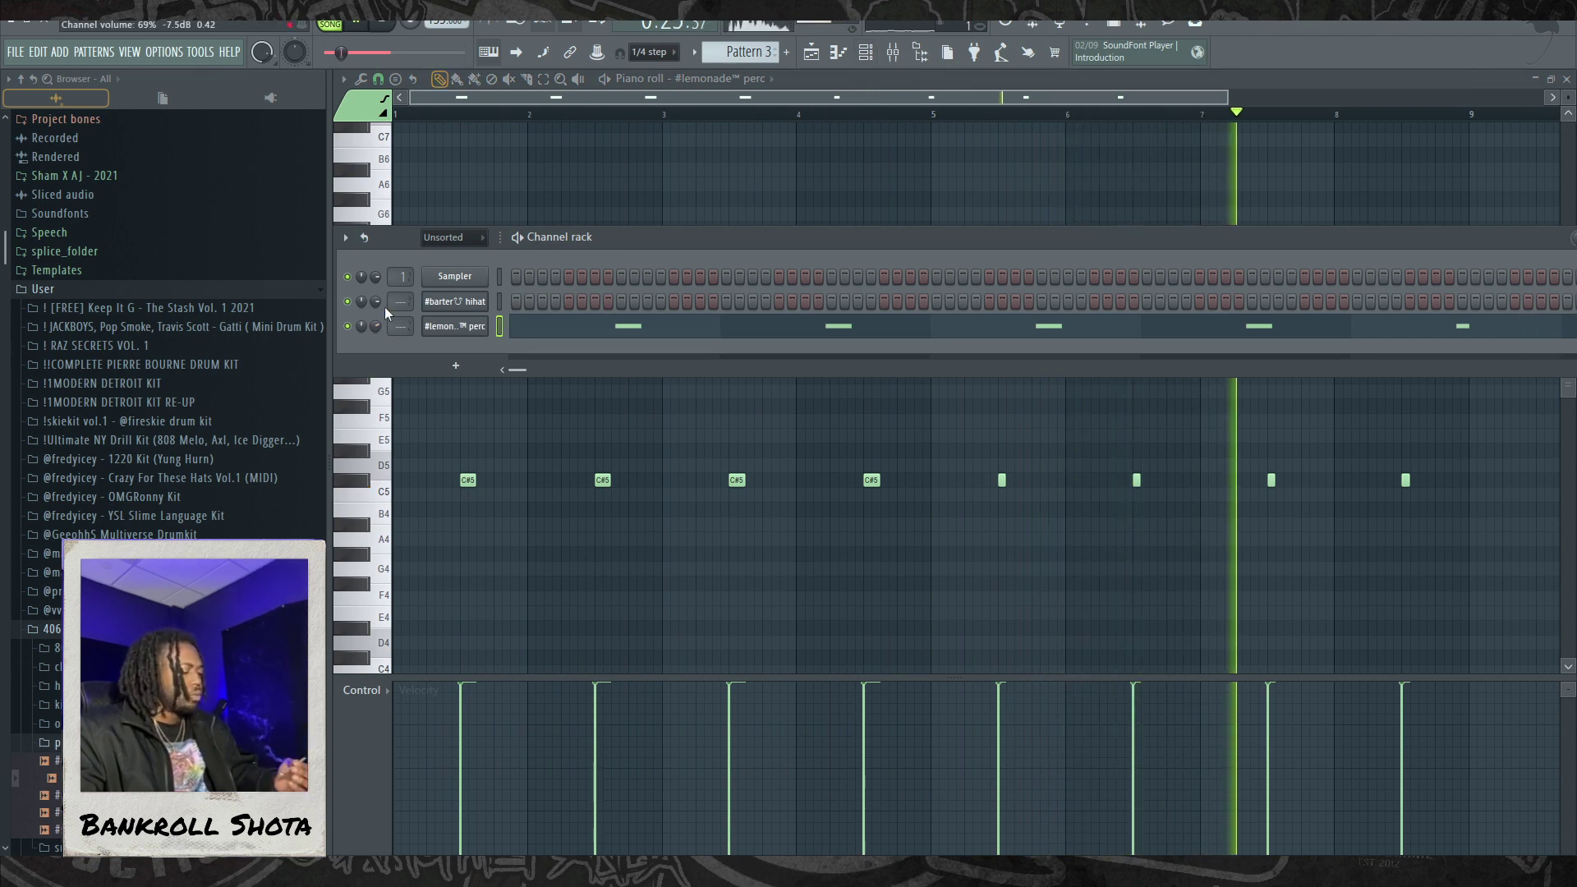
right_click(484, 303)
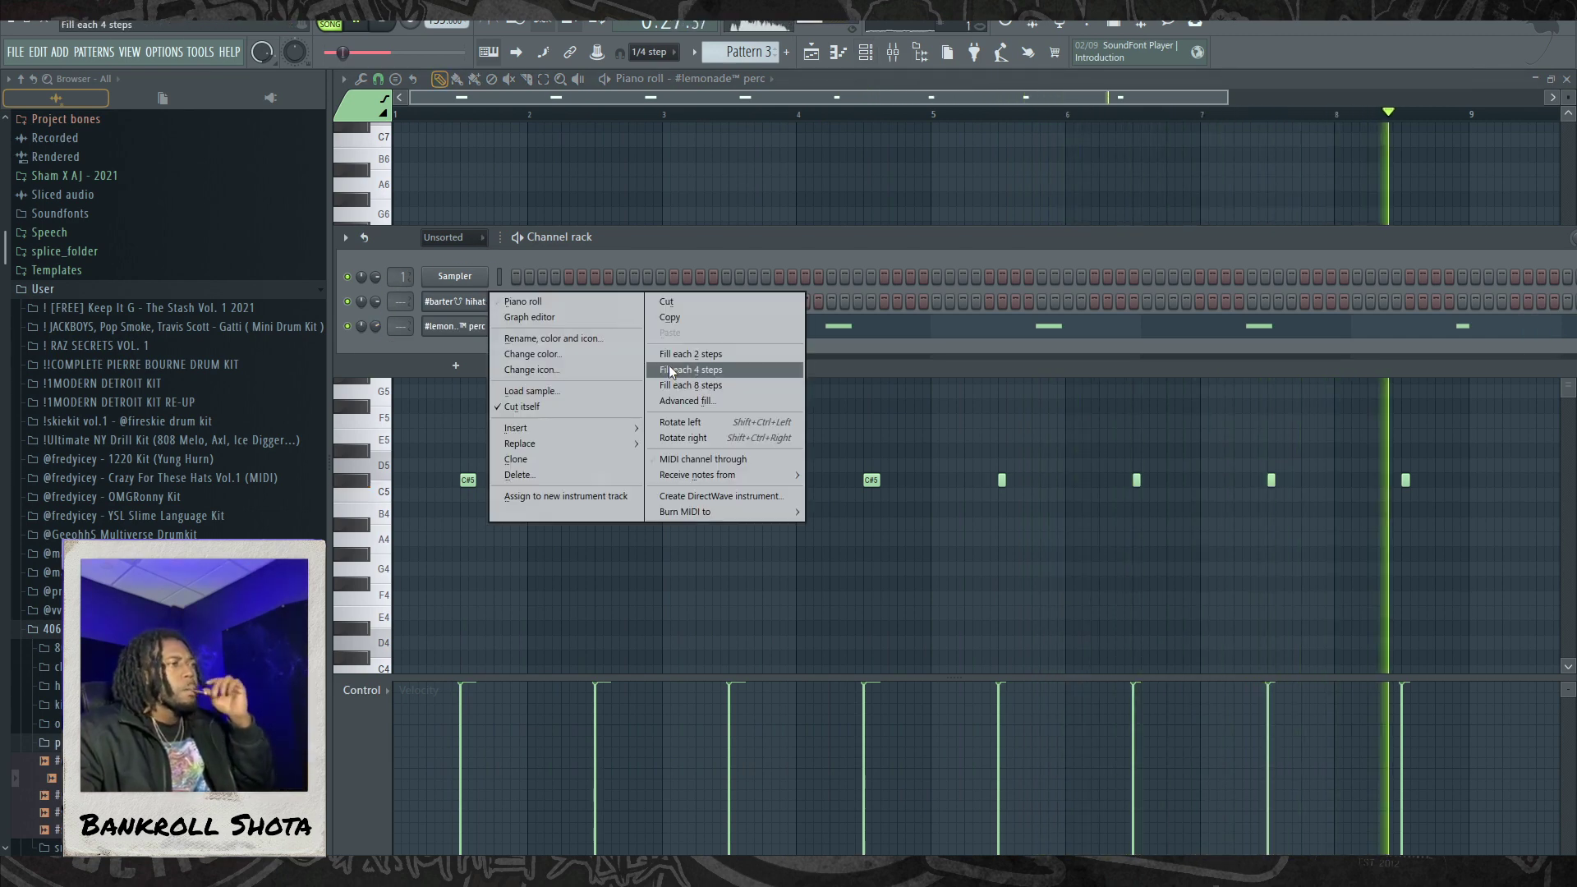
left_click(687, 361)
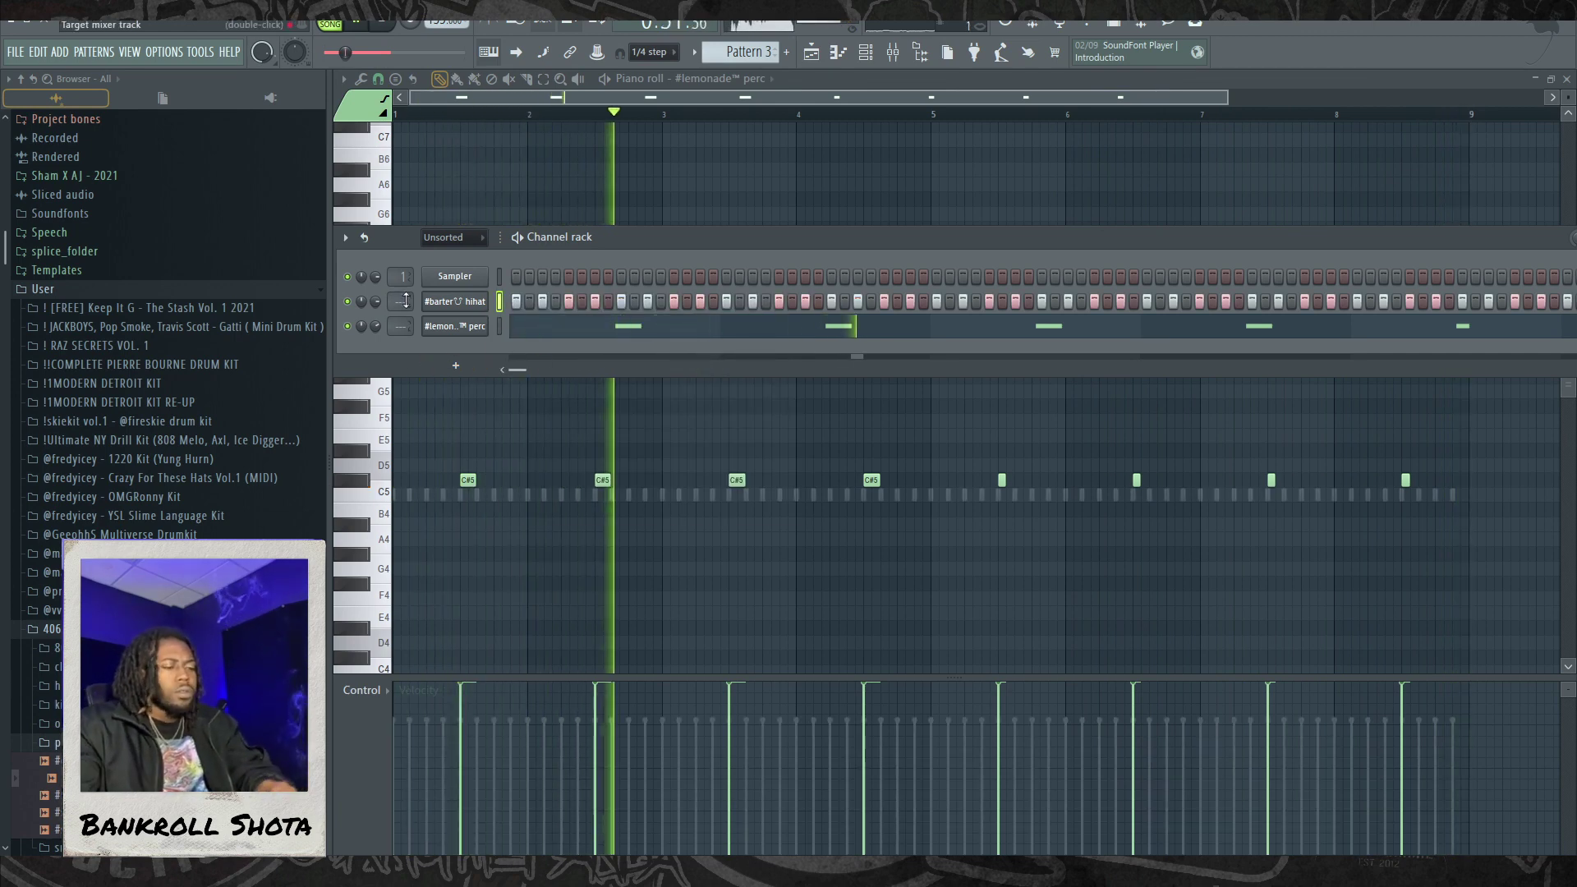
left_click(466, 304)
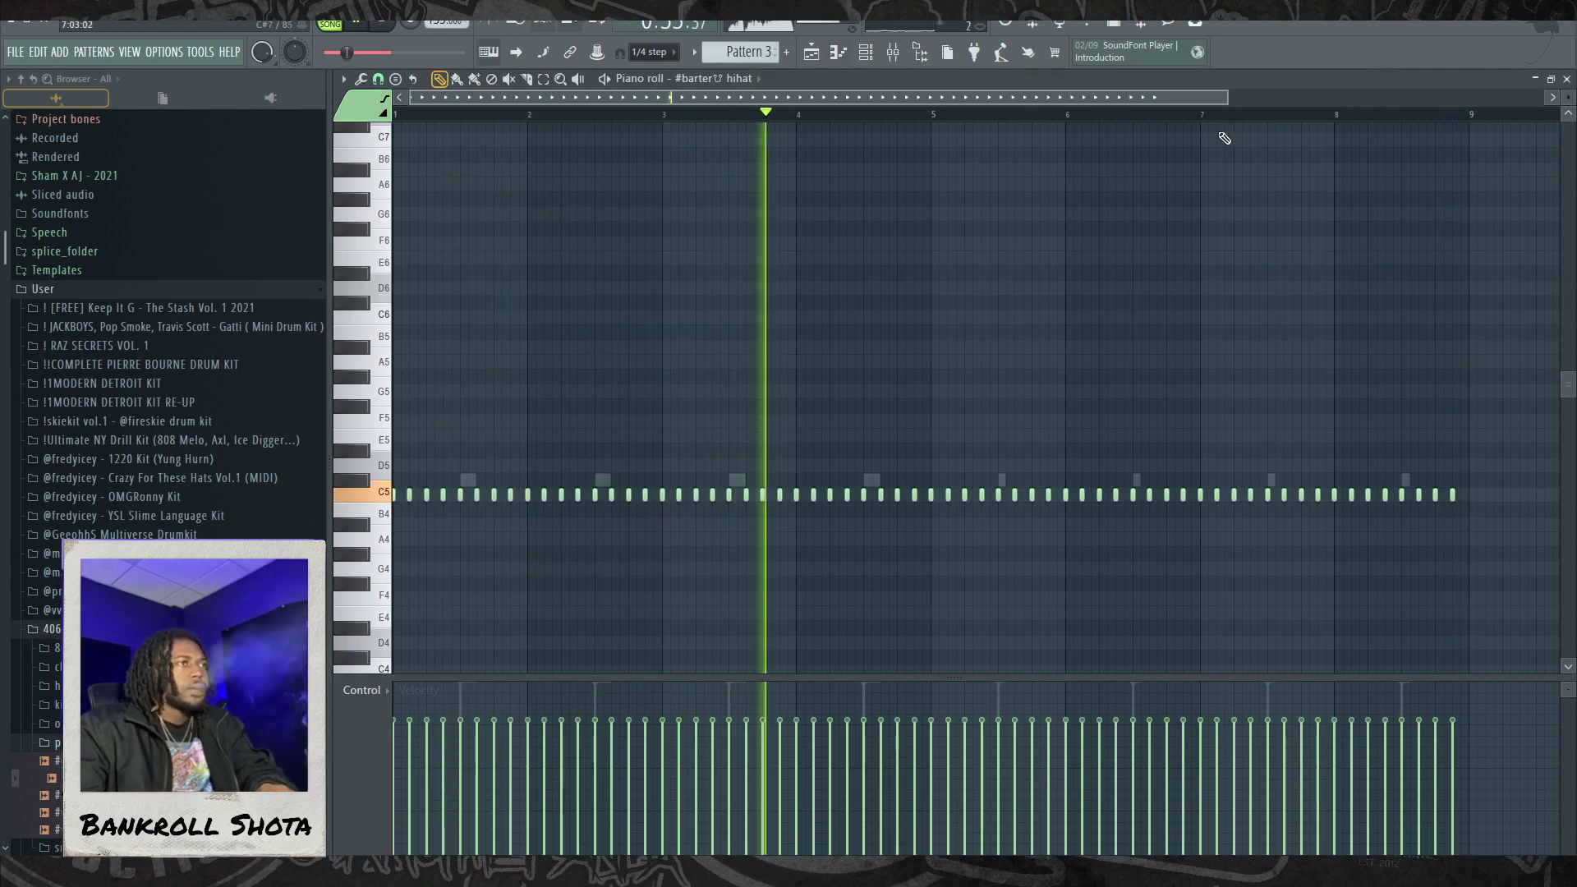
Step: Set the piano roll snap to 1/3 step for drawing triplet hi-hat rolls
left_click_drag(1230, 93, 1047, 96)
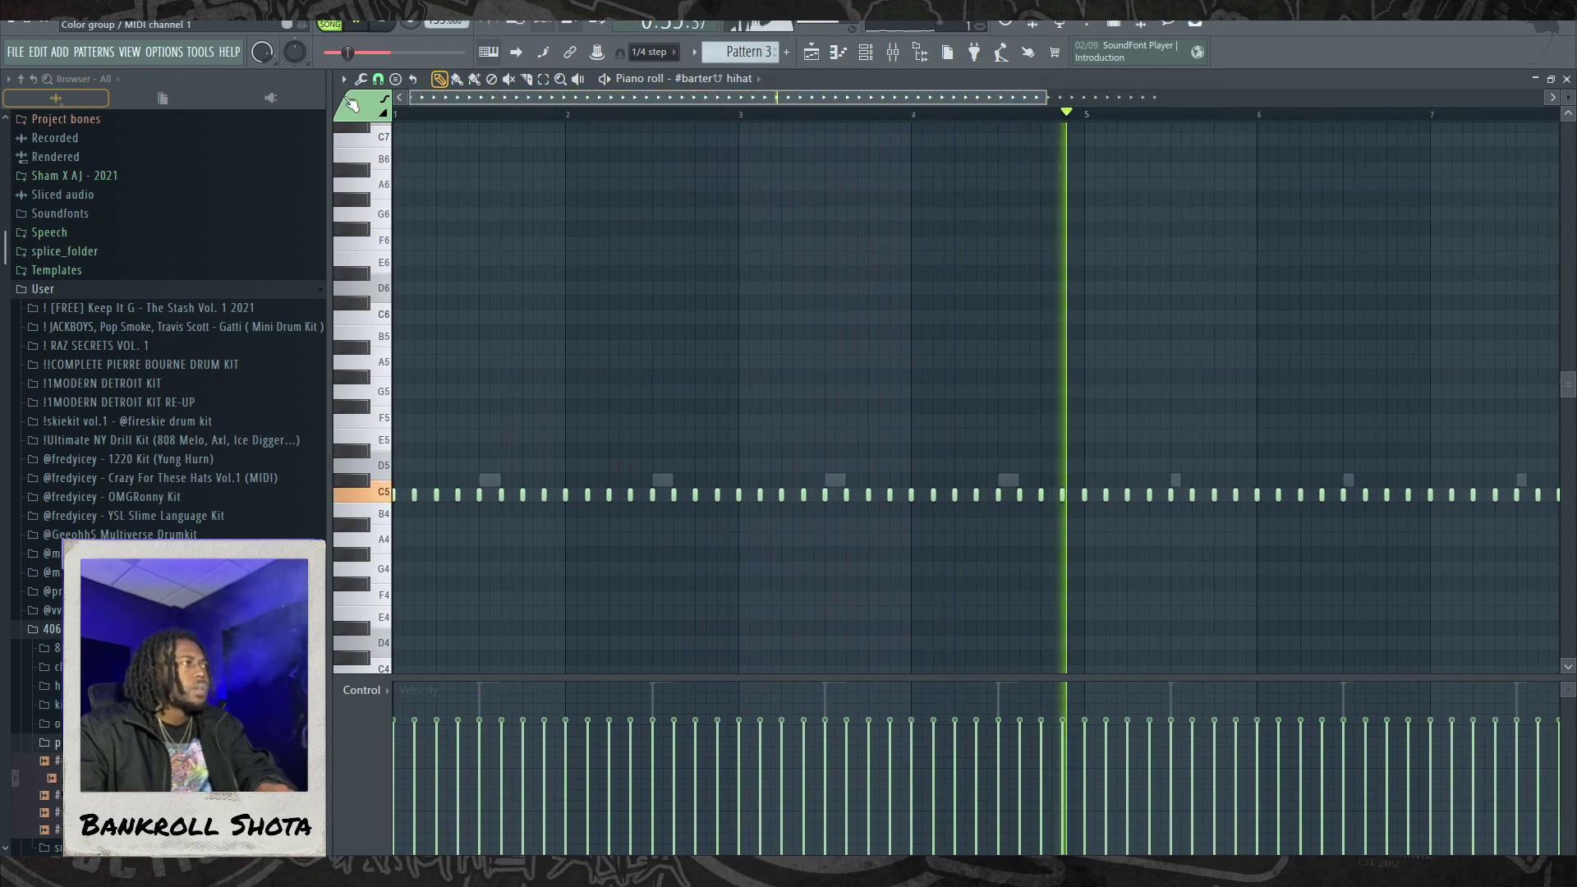
left_click(343, 80)
mouse_move(370, 177)
left_click(544, 287)
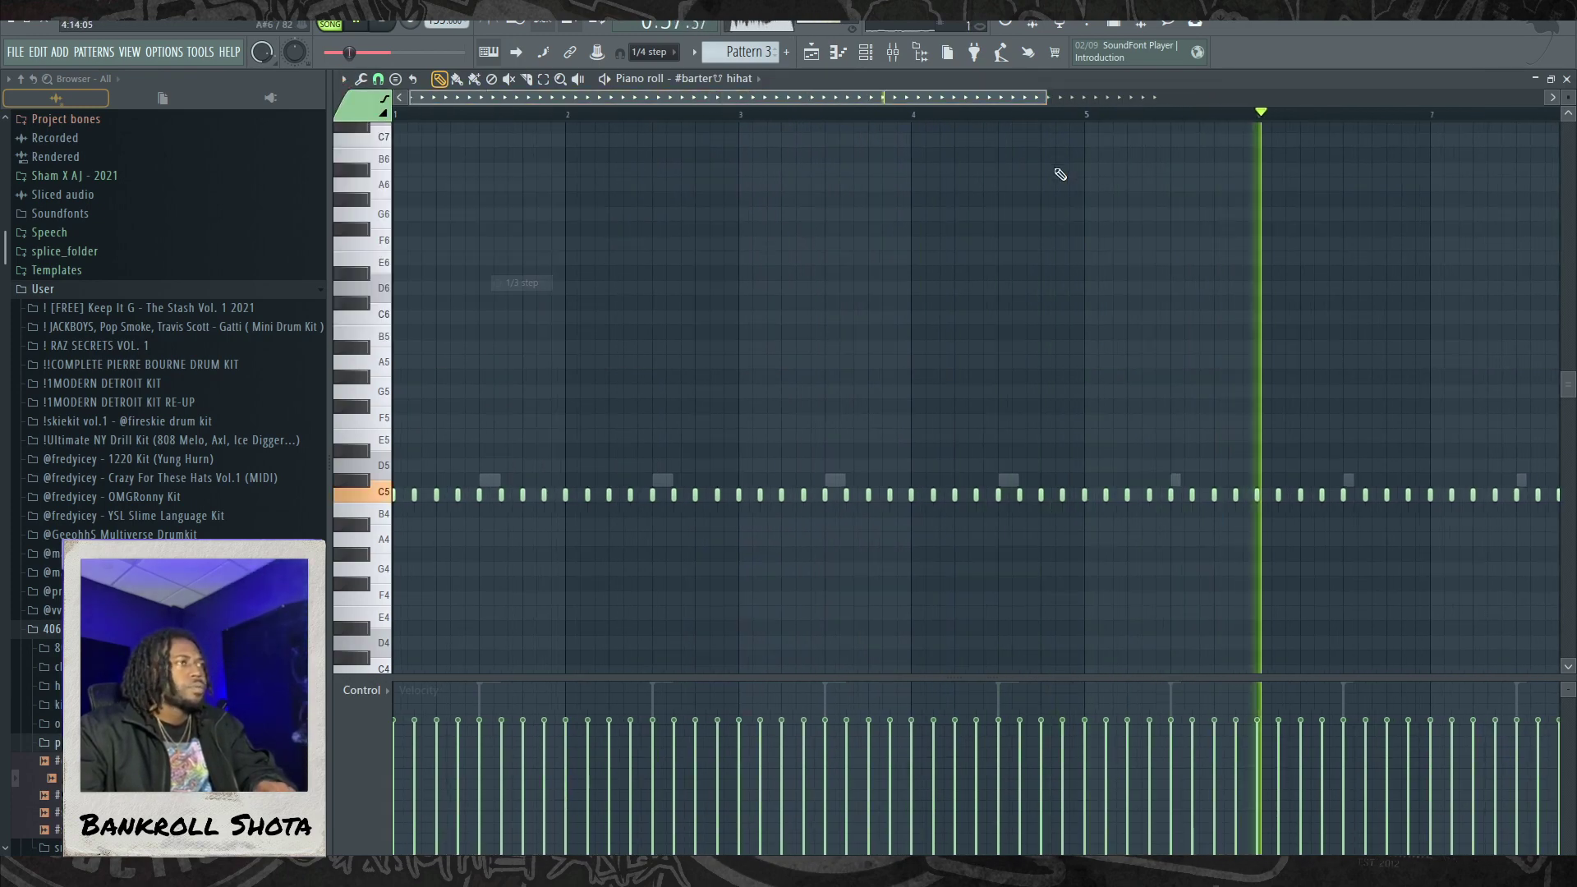
Step: Paint one B4 hi-hat note just after beat 2 of bar 1 and a three-note B4 roll on beat 2 of bar 2
left_click_drag(1043, 103, 892, 96)
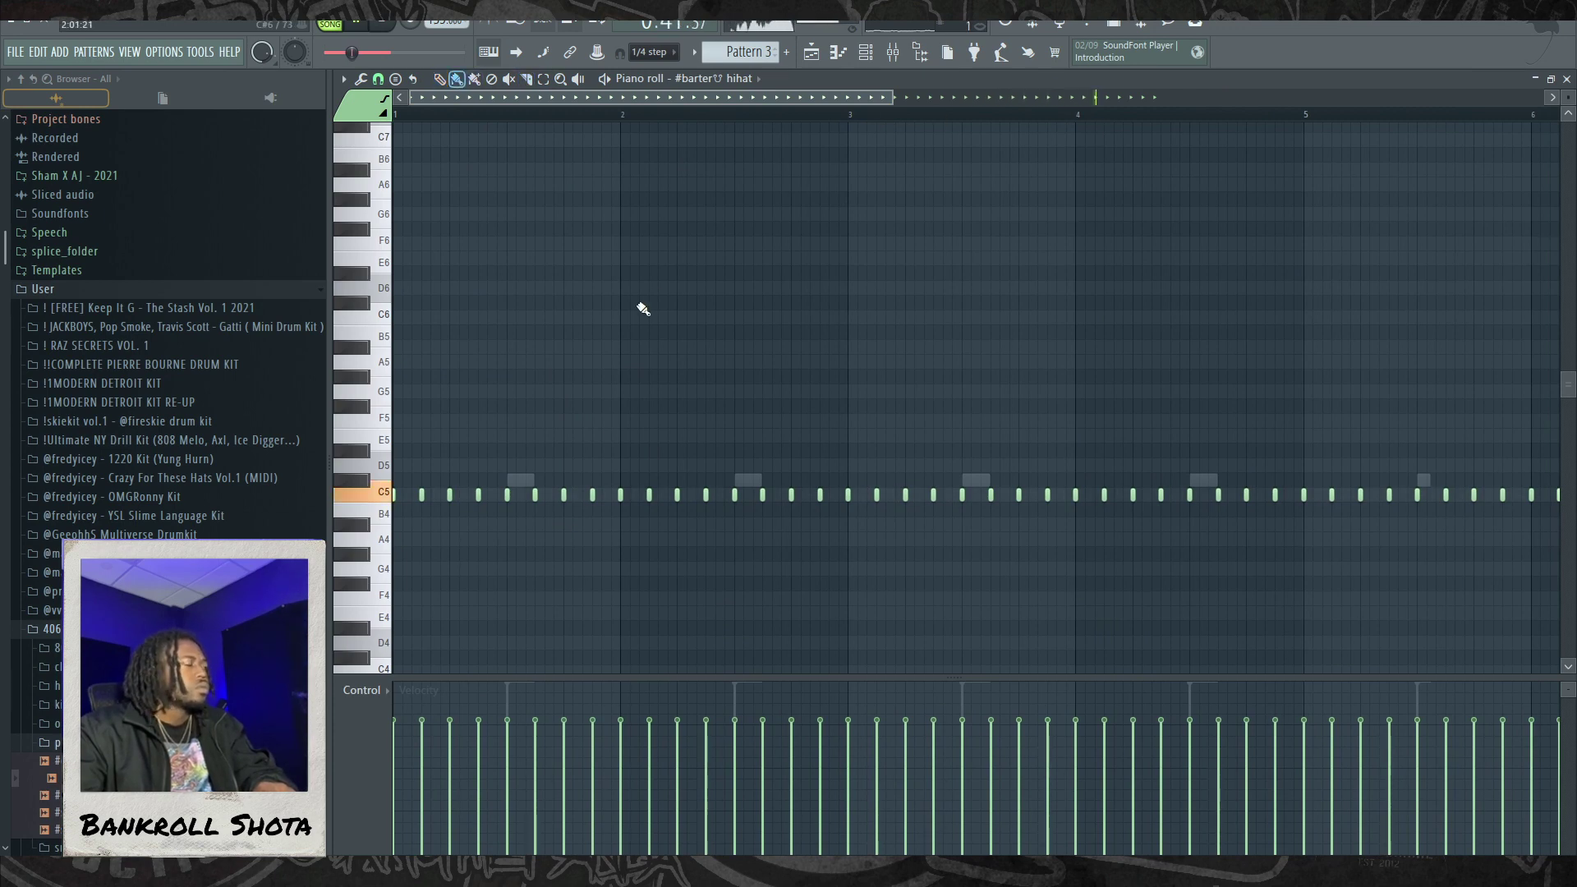
left_click(466, 509)
key("space")
key("space")
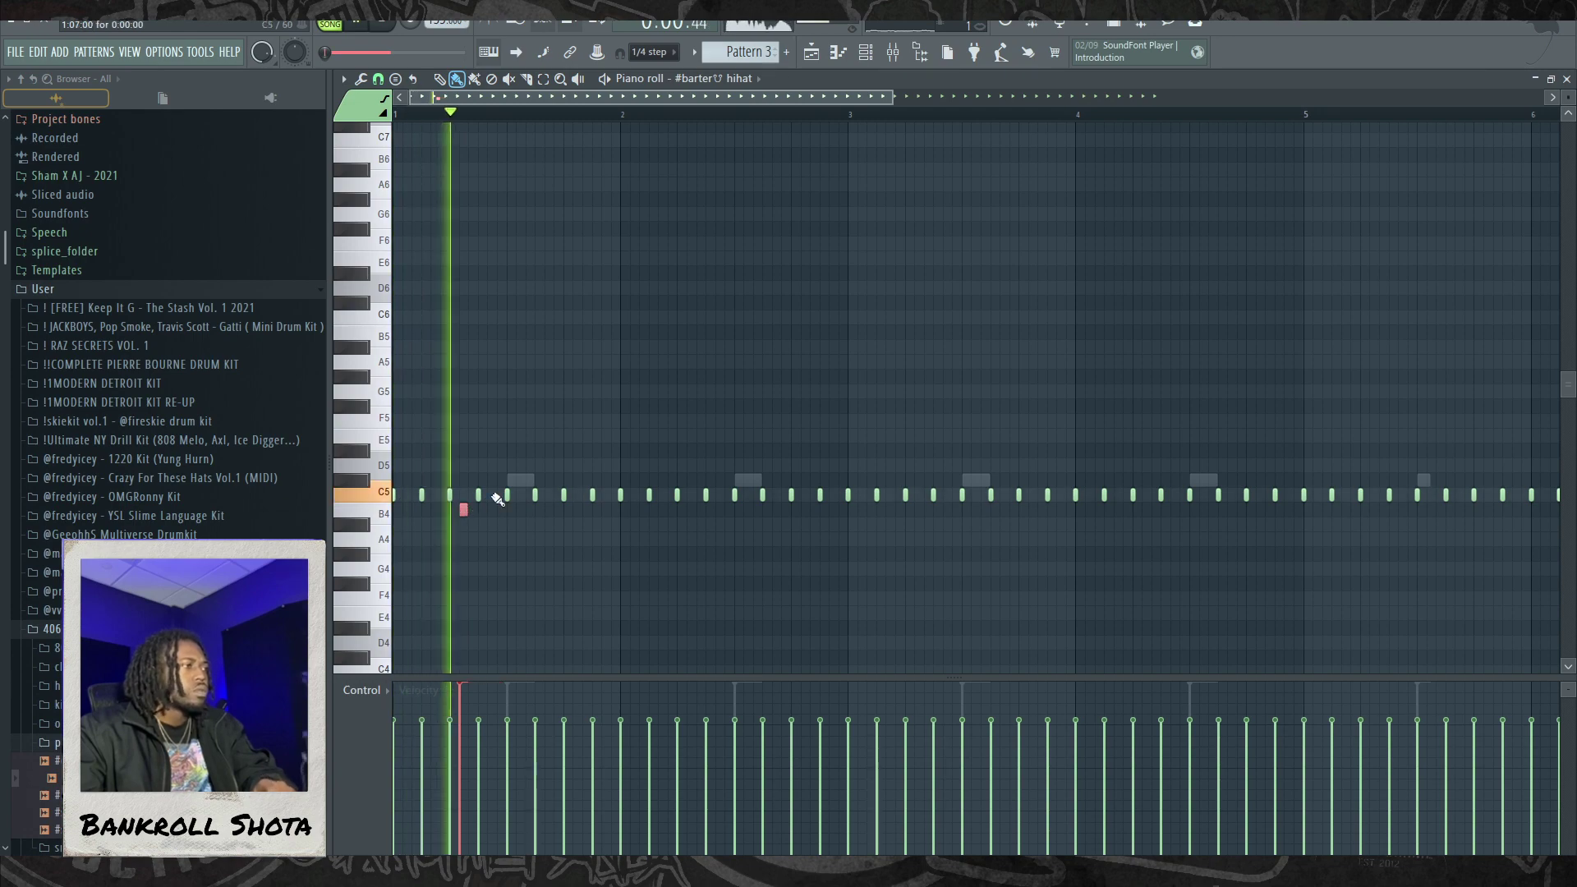
left_click_drag(892, 99, 643, 122)
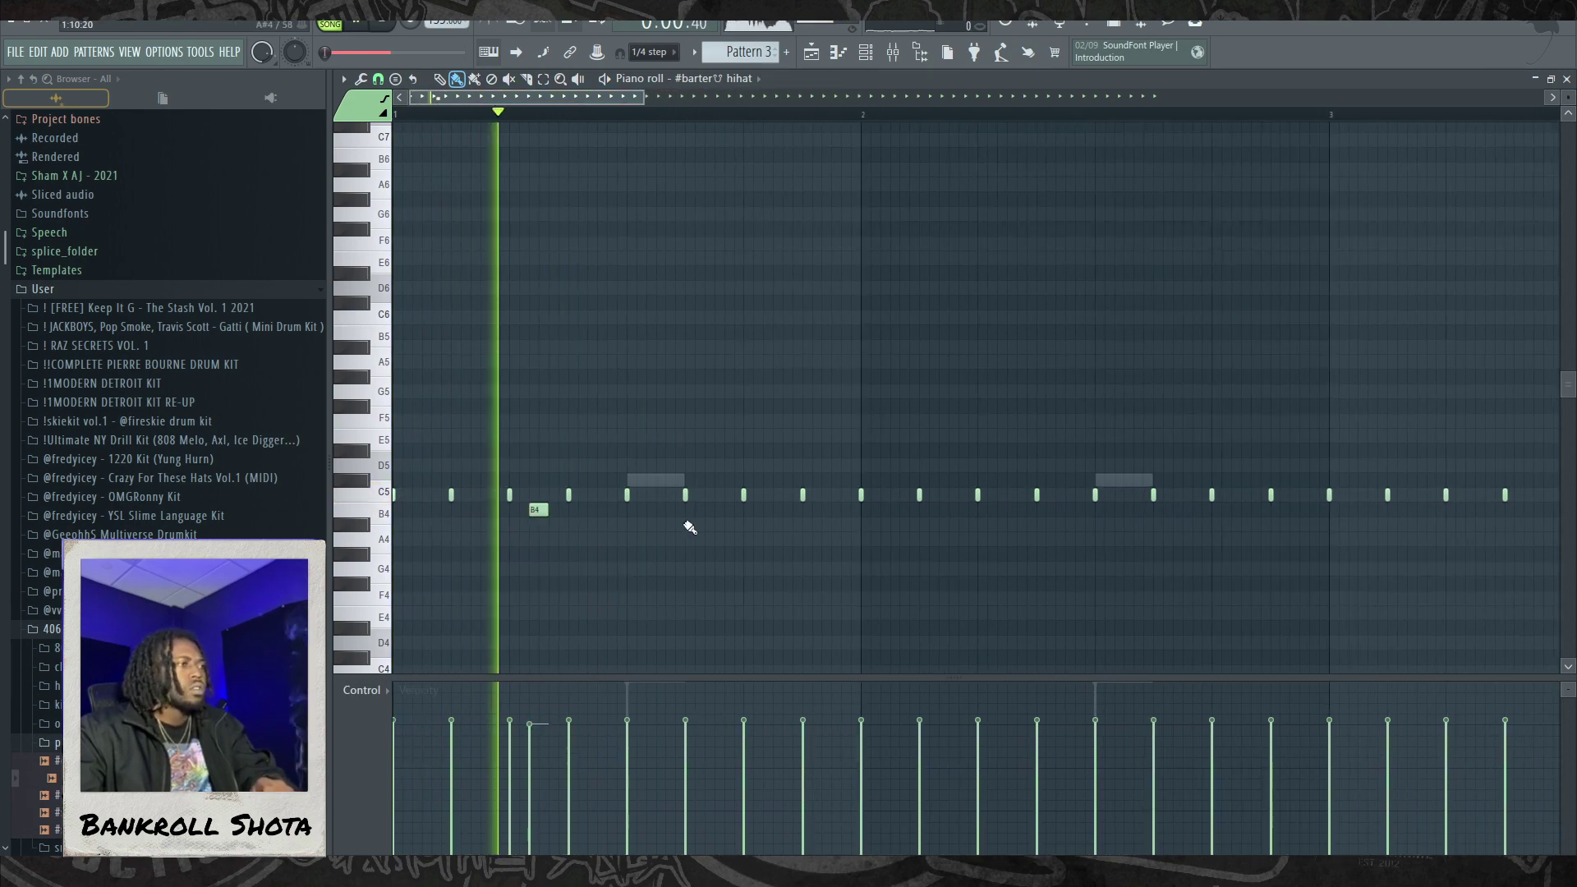
left_click_drag(983, 509, 1016, 516)
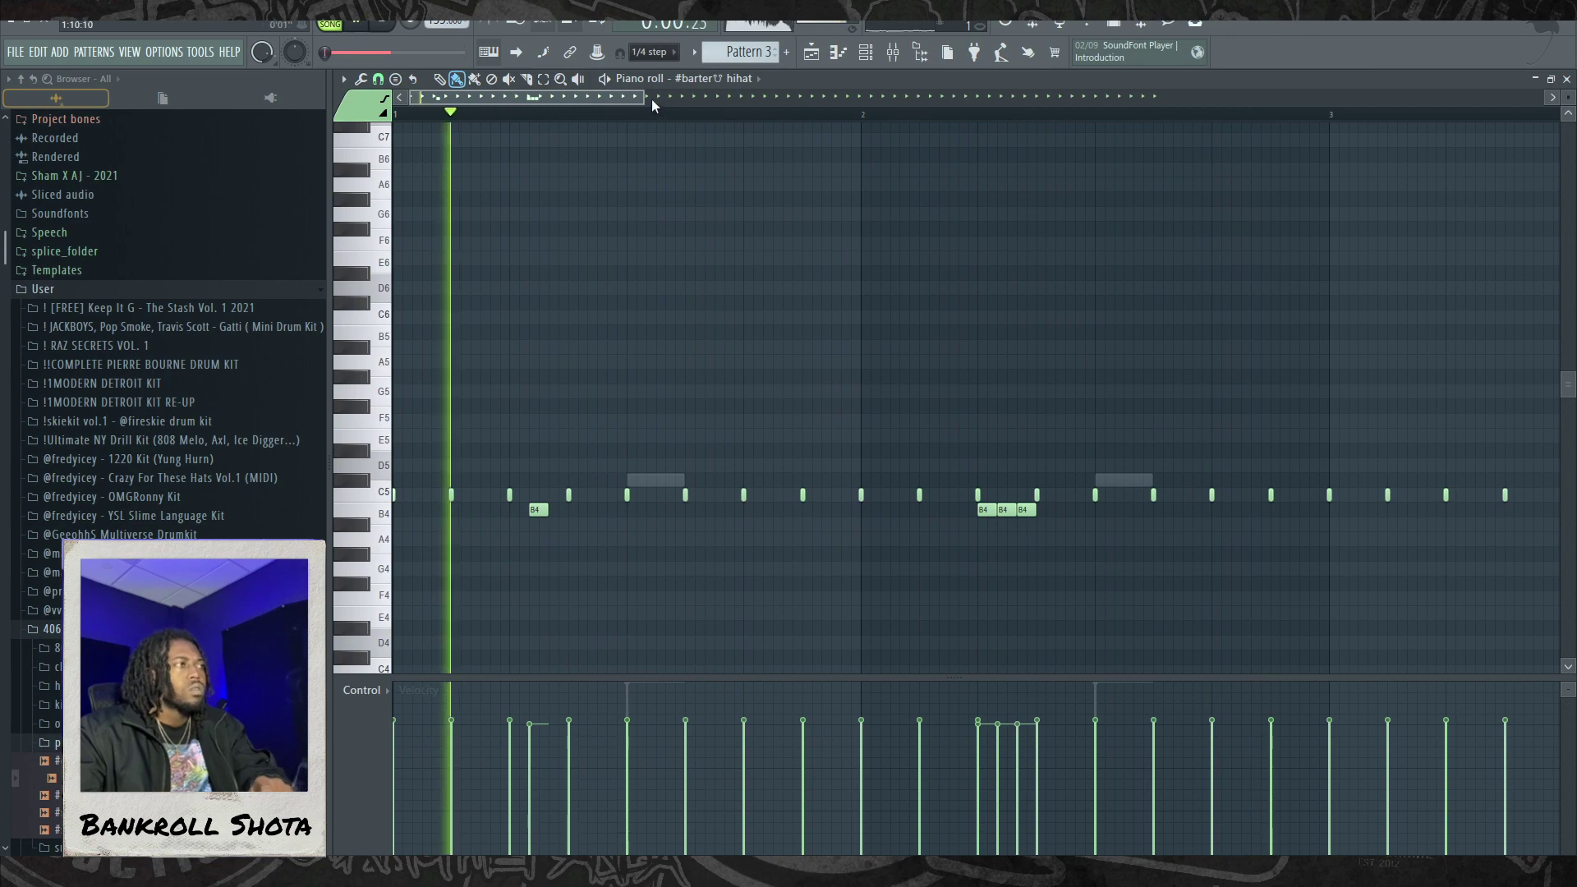
Step: Delete the hi-hat hit before beat 2 of bar 3 and paint a four-note C5 roll on beat 2 with descending velocities
left_click_drag(650, 100, 755, 106)
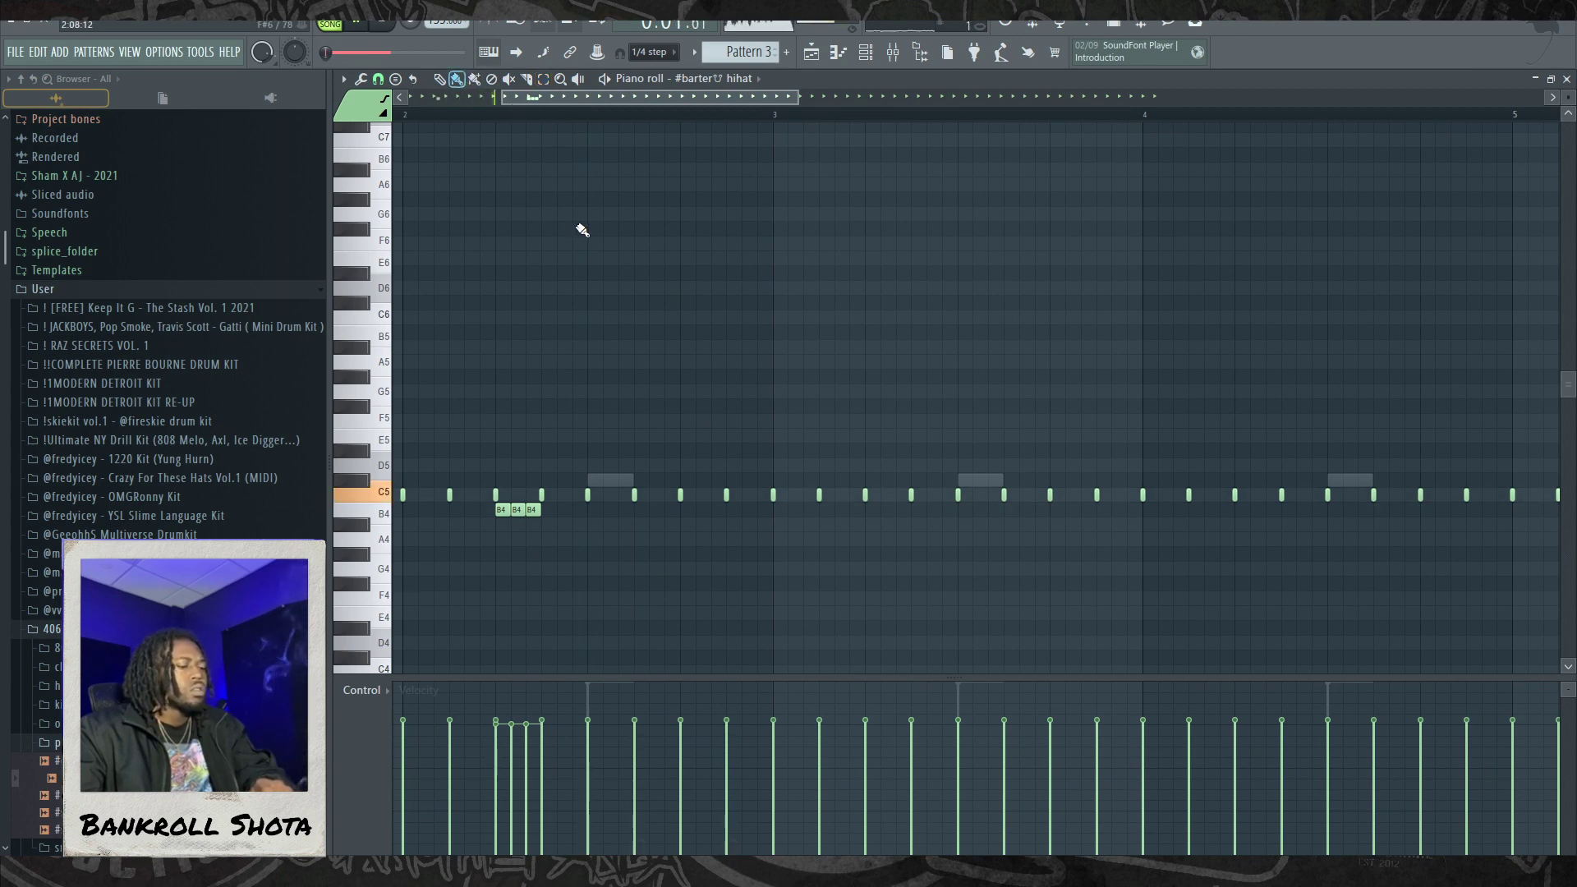
right_click(820, 495)
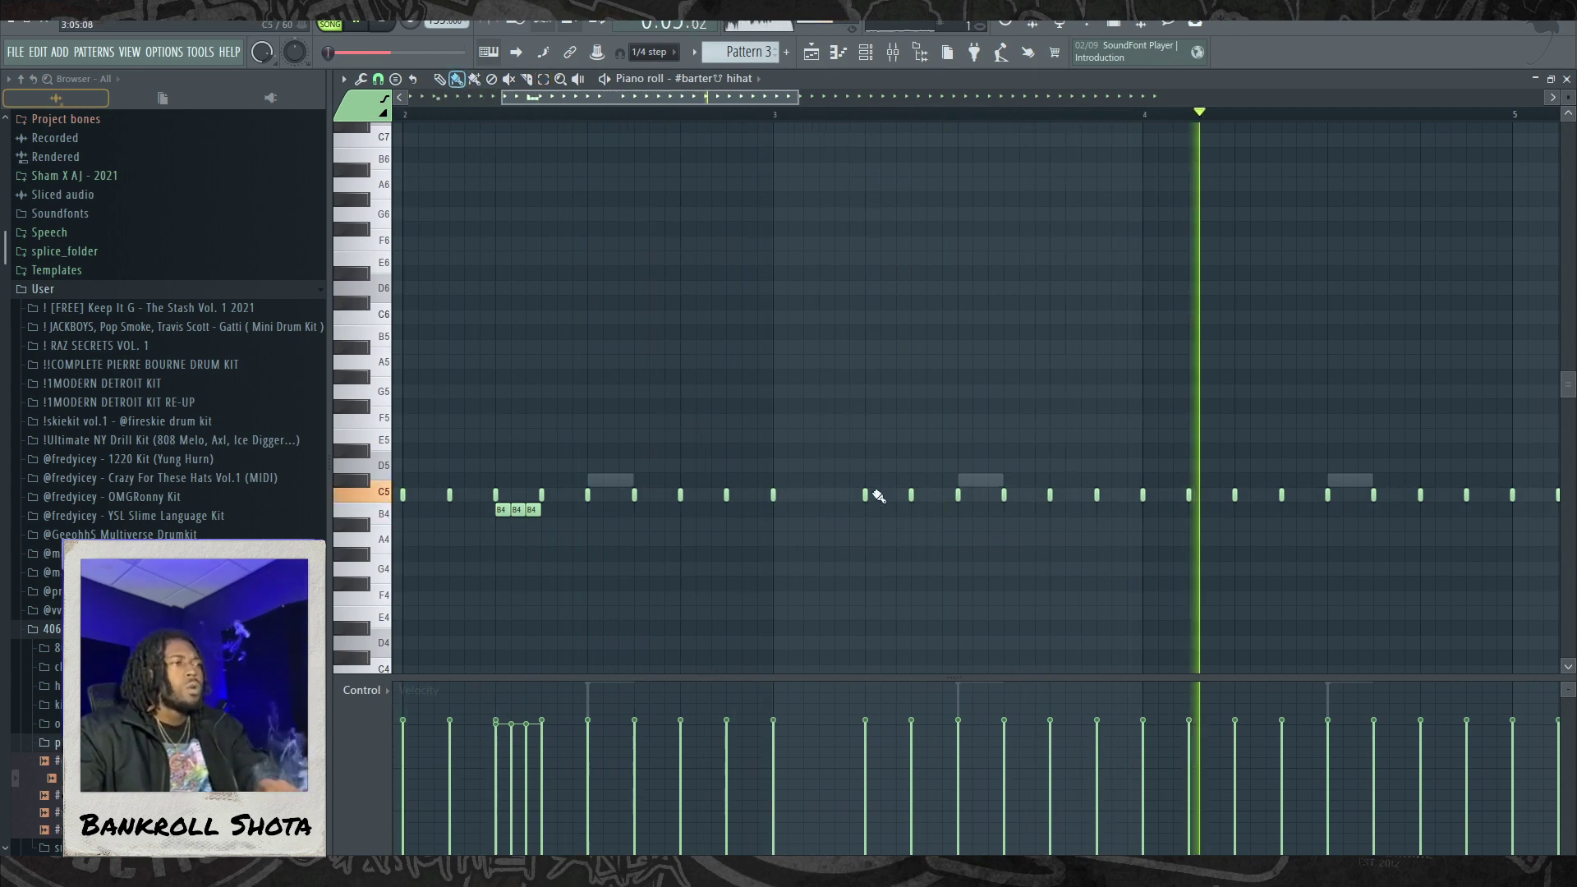
key("space")
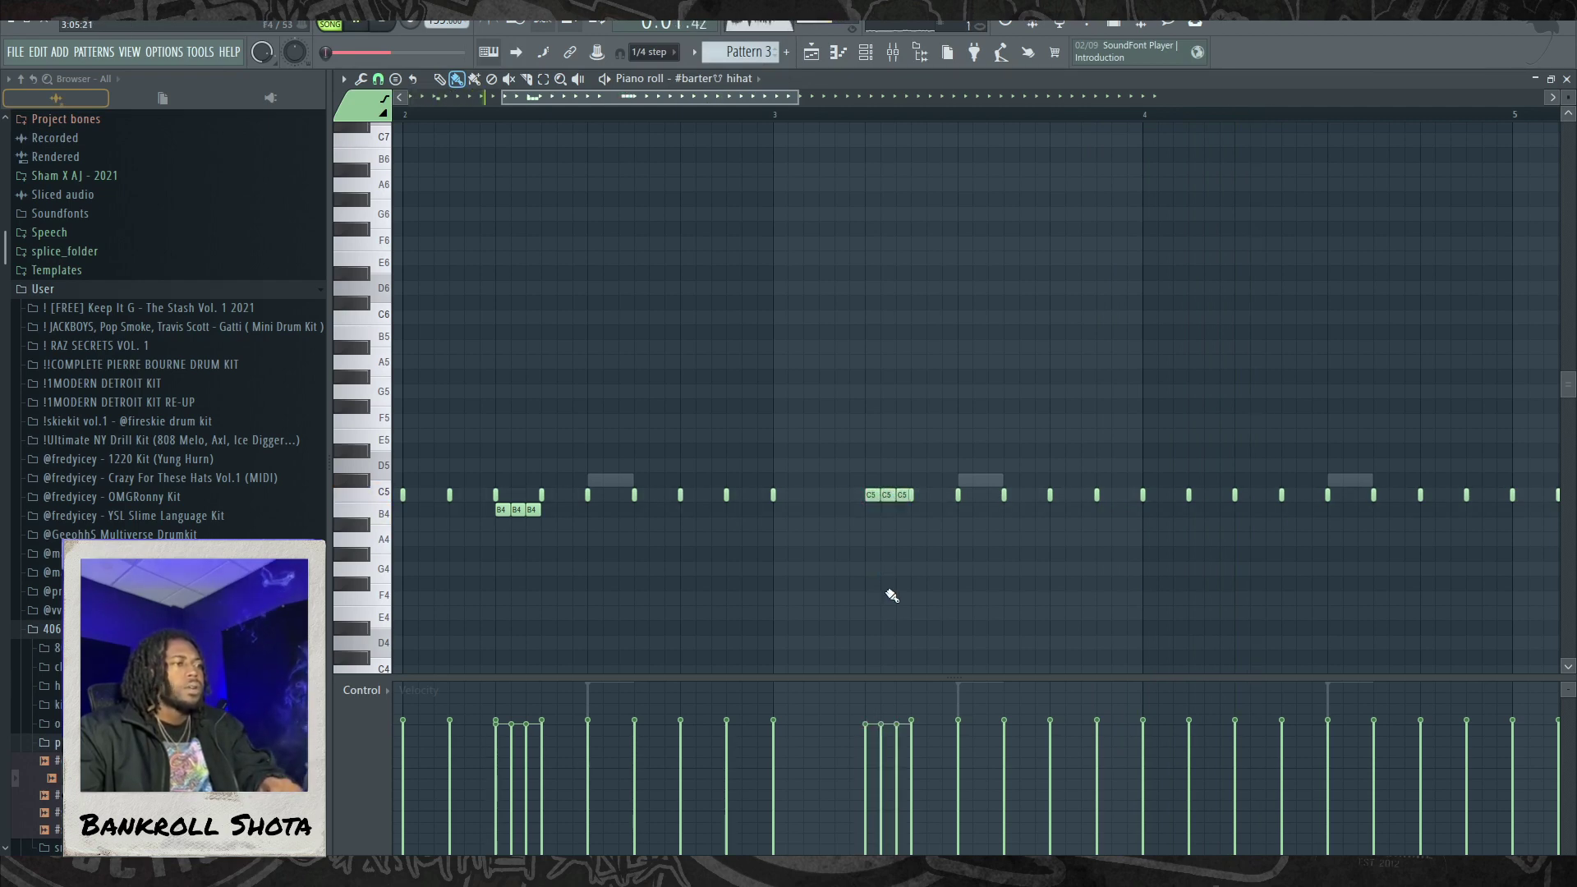
right_click(902, 495)
right_click(886, 495)
right_click(871, 496)
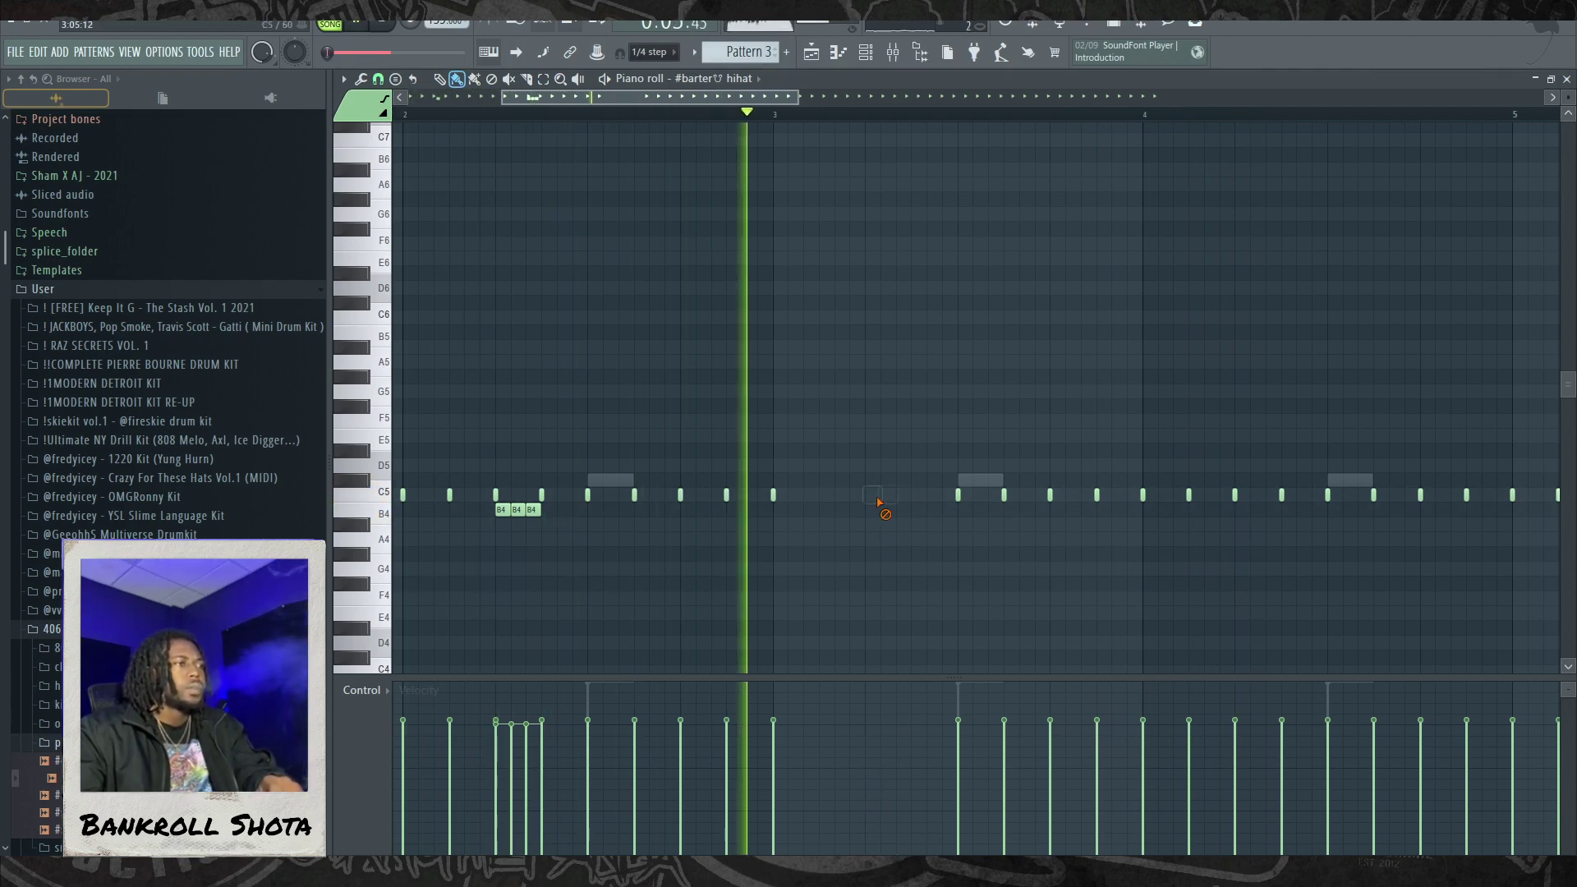
key("ctrl+z")
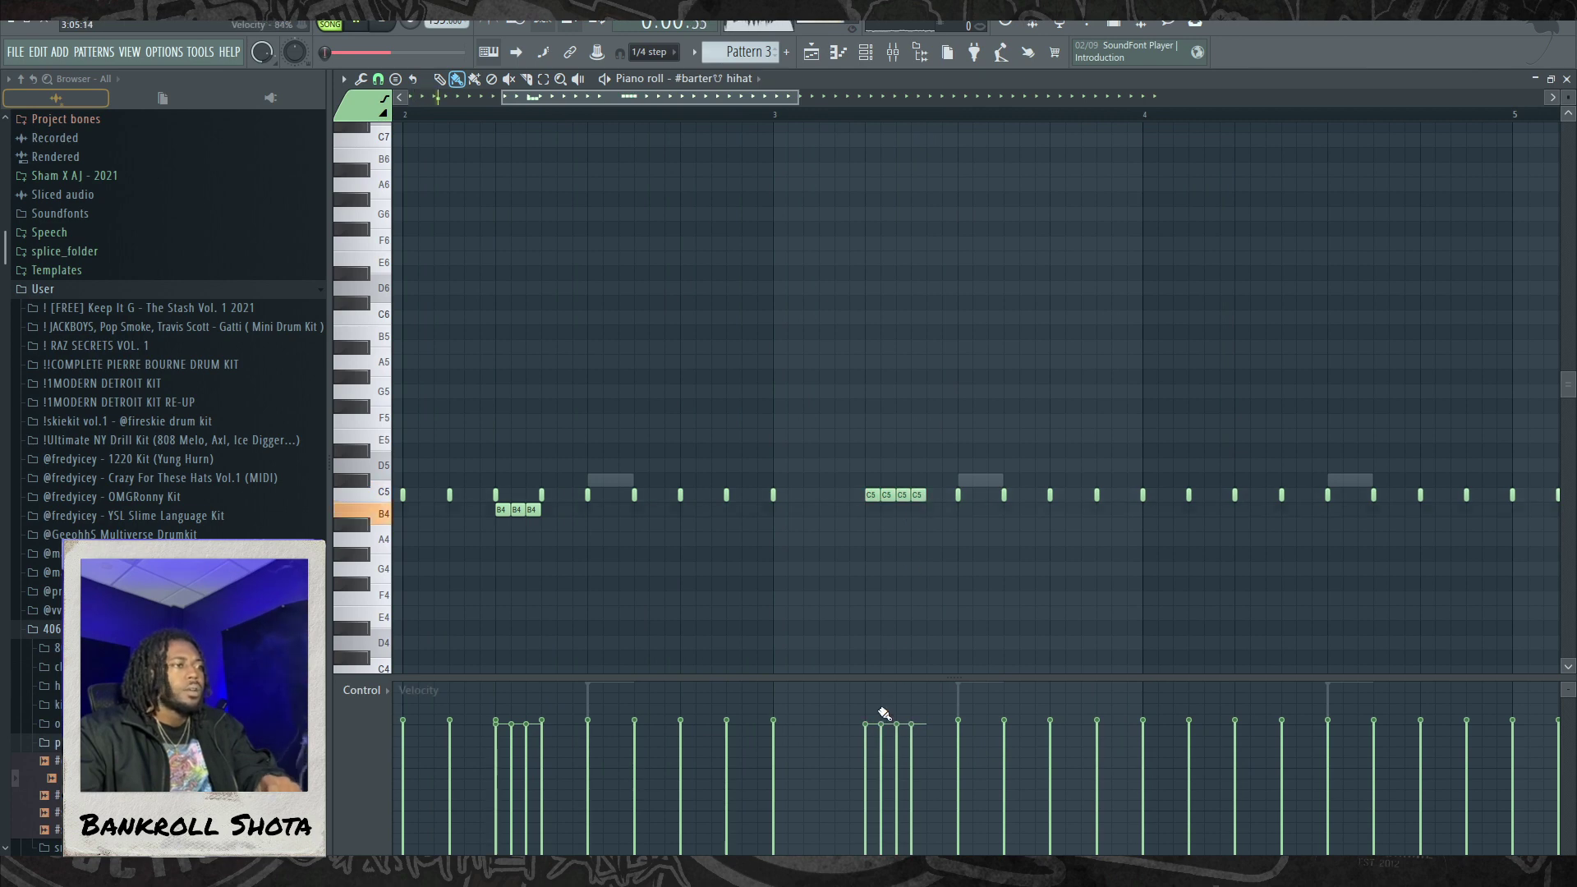
key("space")
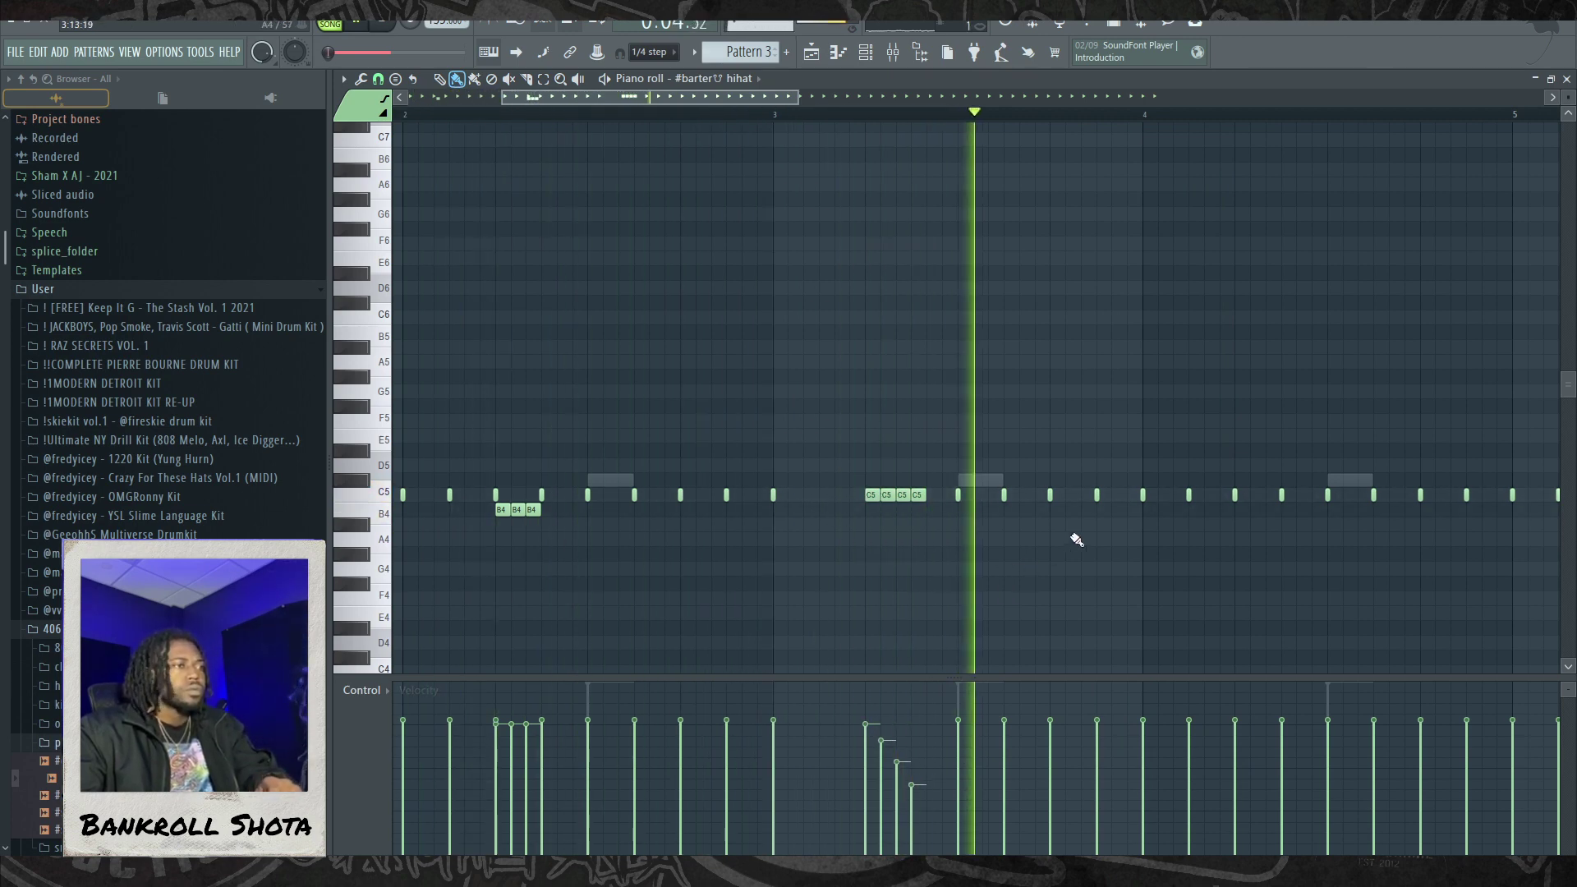
Step: Paint two B4 hi-hat notes just after beat 2 of bar 4, with the second quieter than the first
left_click_drag(1245, 509, 1269, 510)
key("space")
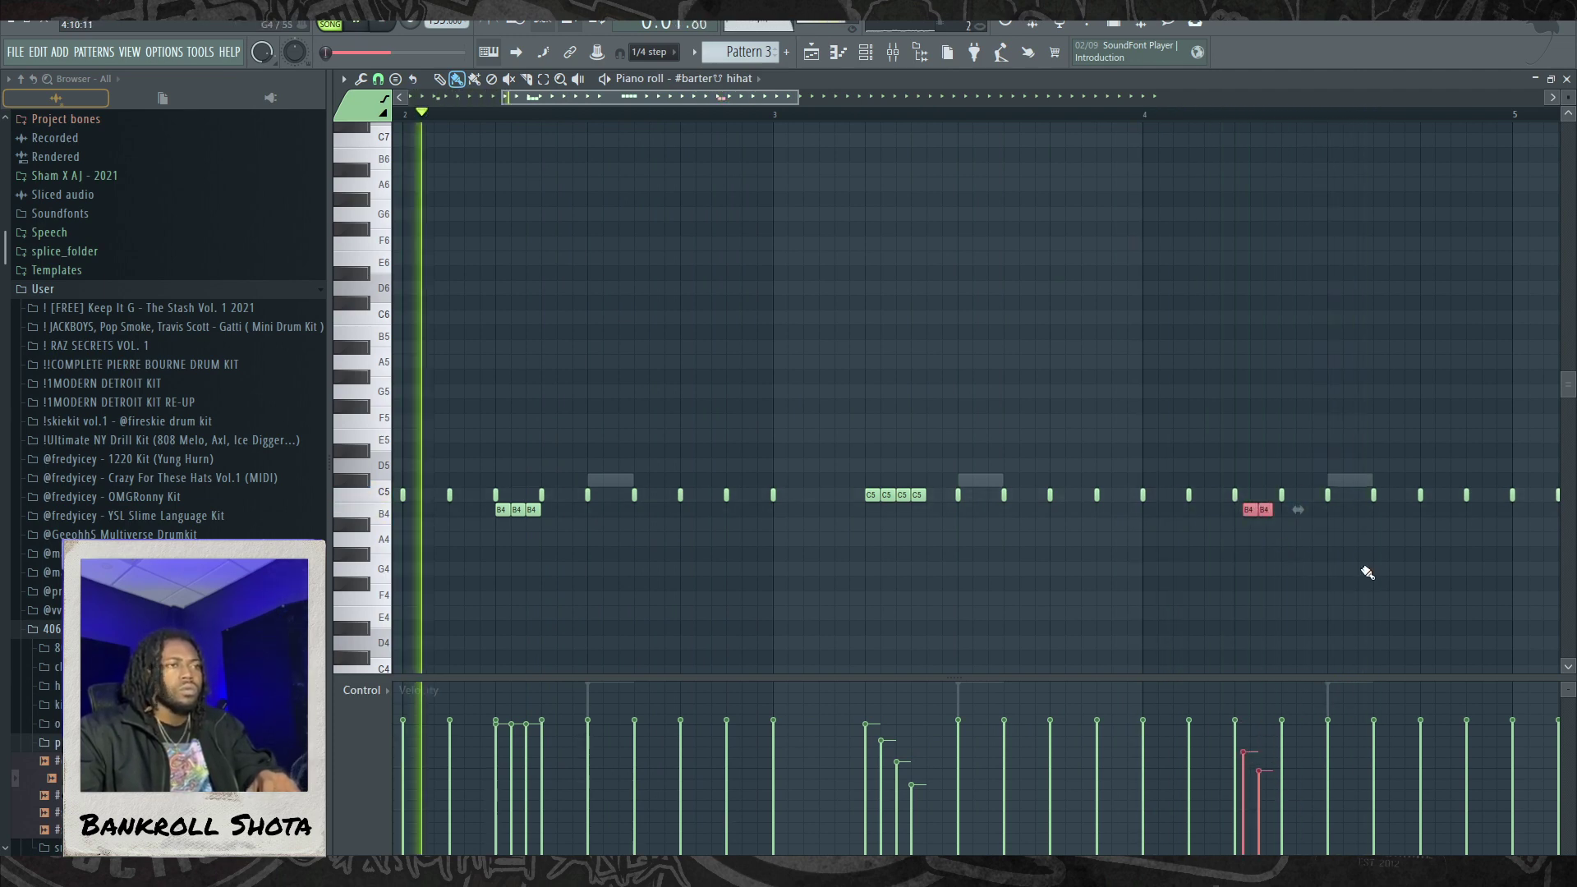
key("space")
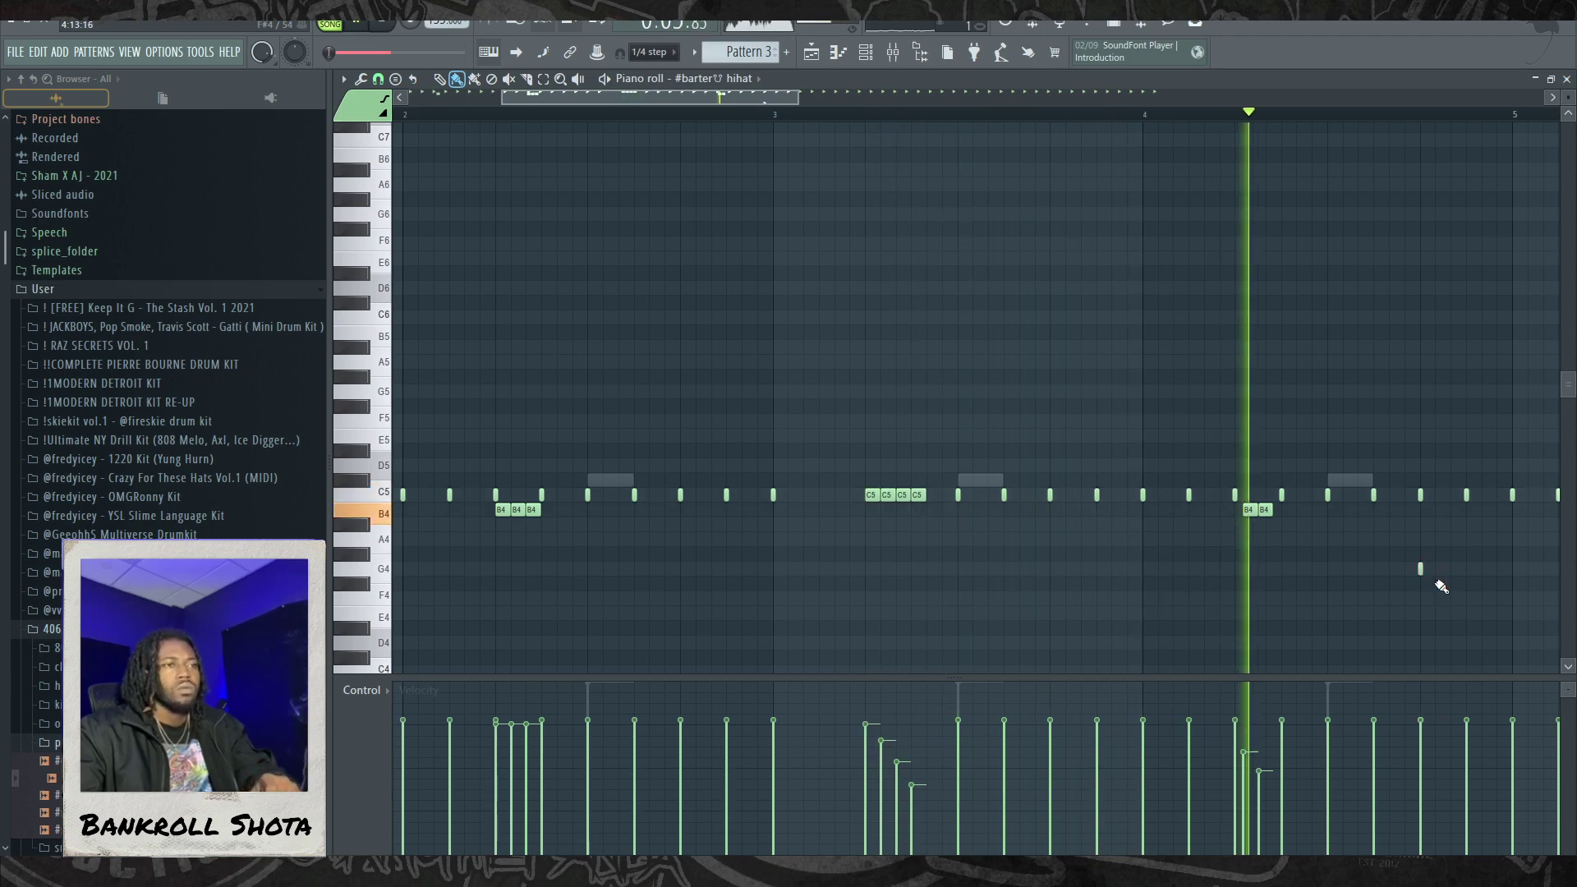
Step: Paint a descending six-note hi-hat run from G4 to D4 at the end of bar 4 and lower its velocities evenly
mouse_move(1441, 586)
left_mouse_down()
mouse_move(1462, 638)
mouse_move(1478, 633)
mouse_move(1465, 613)
mouse_move(1497, 644)
left_mouse_up()
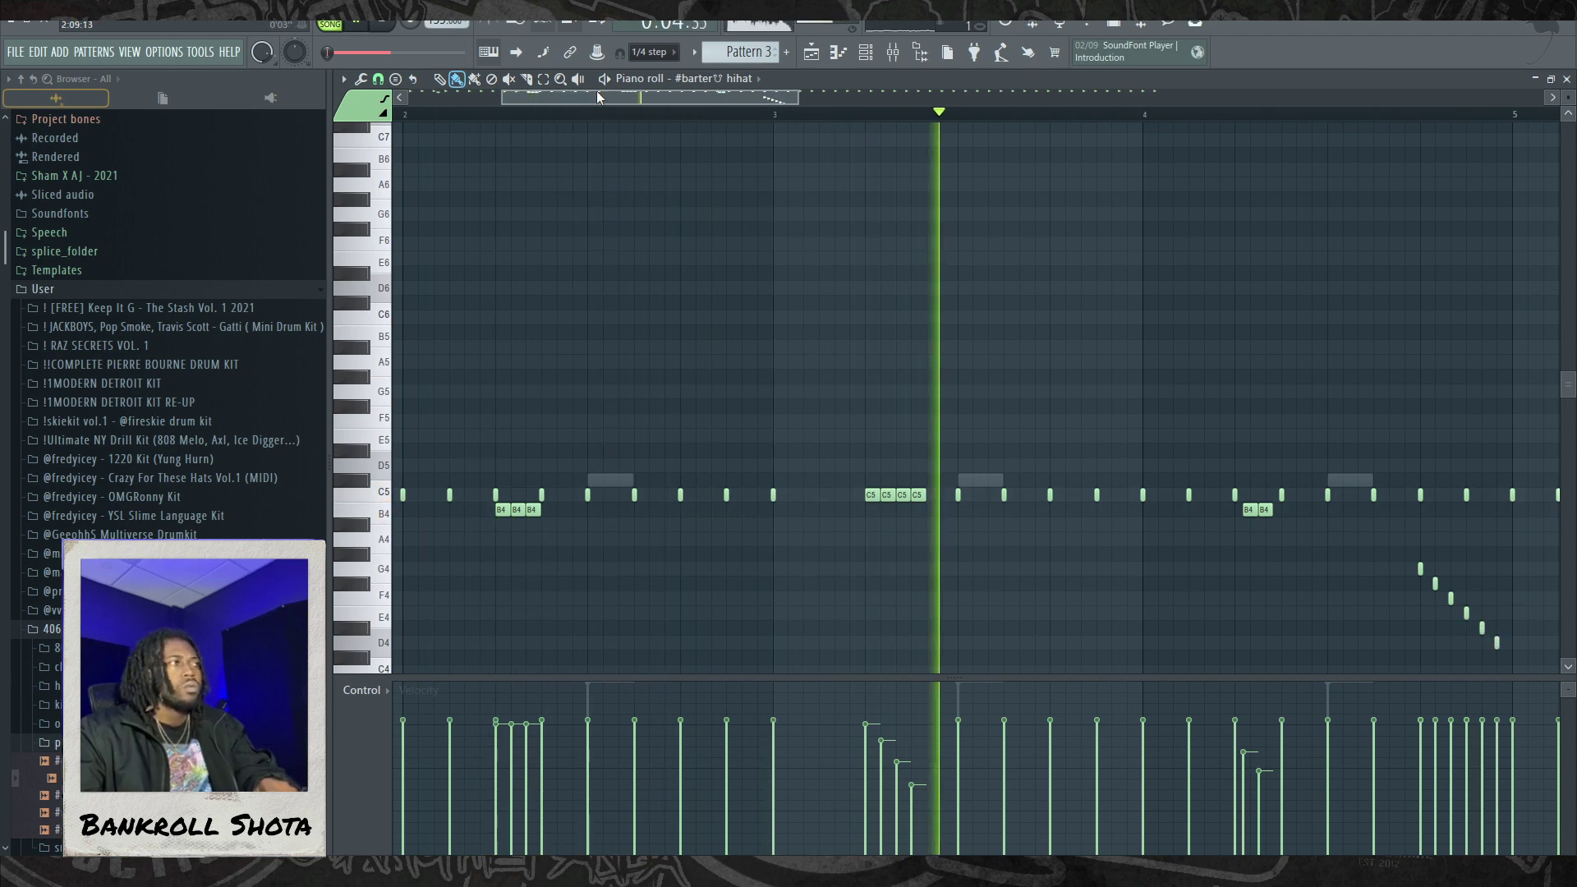
key("e")
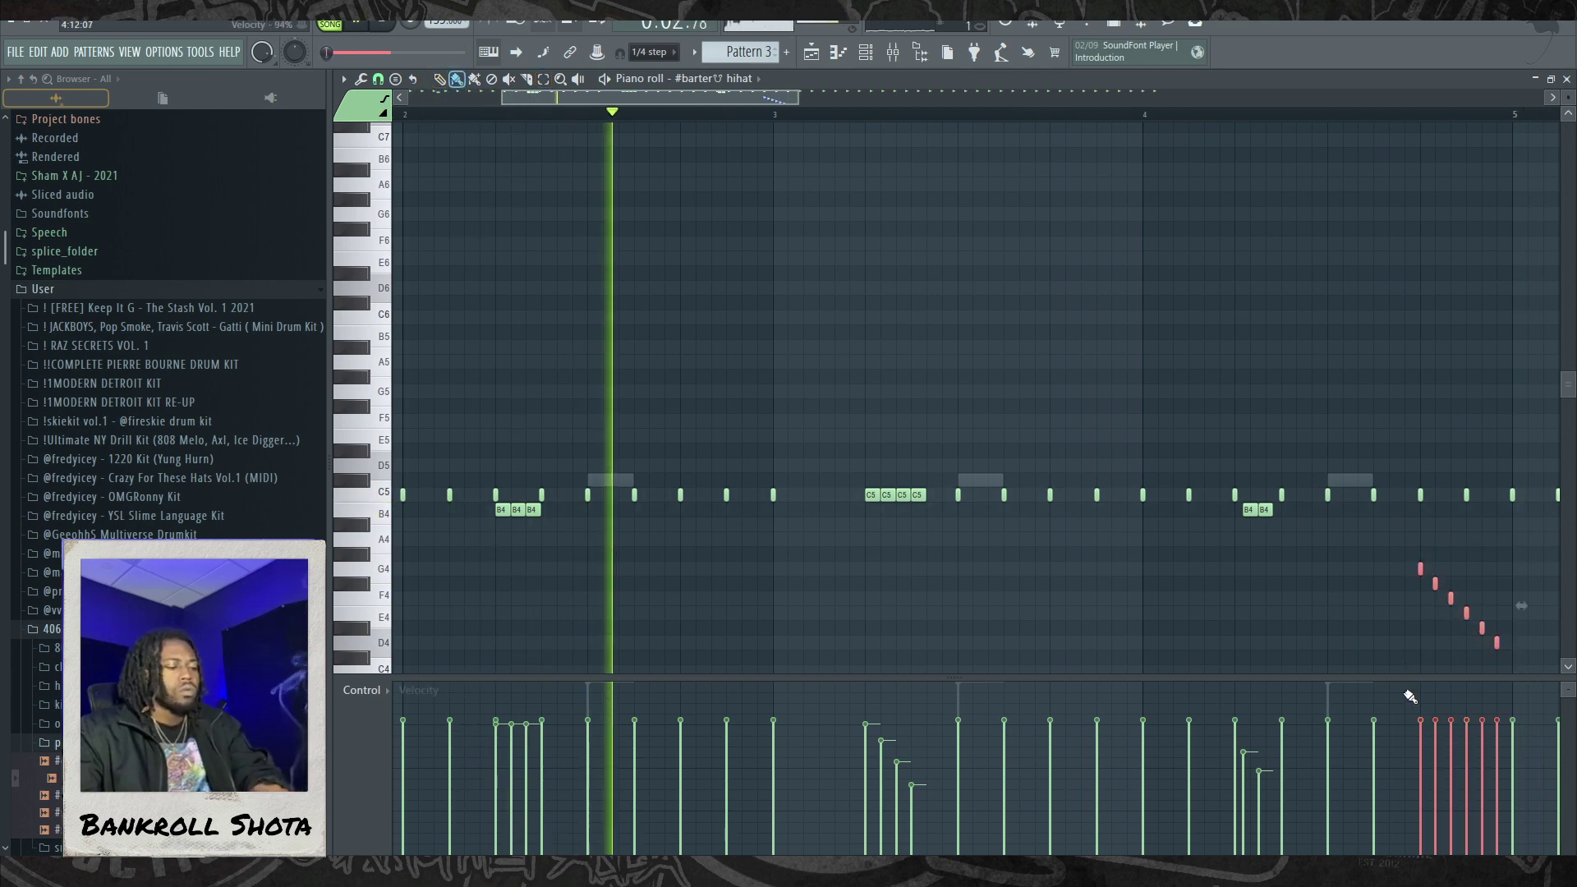
scroll(1478, 606, "down", 5)
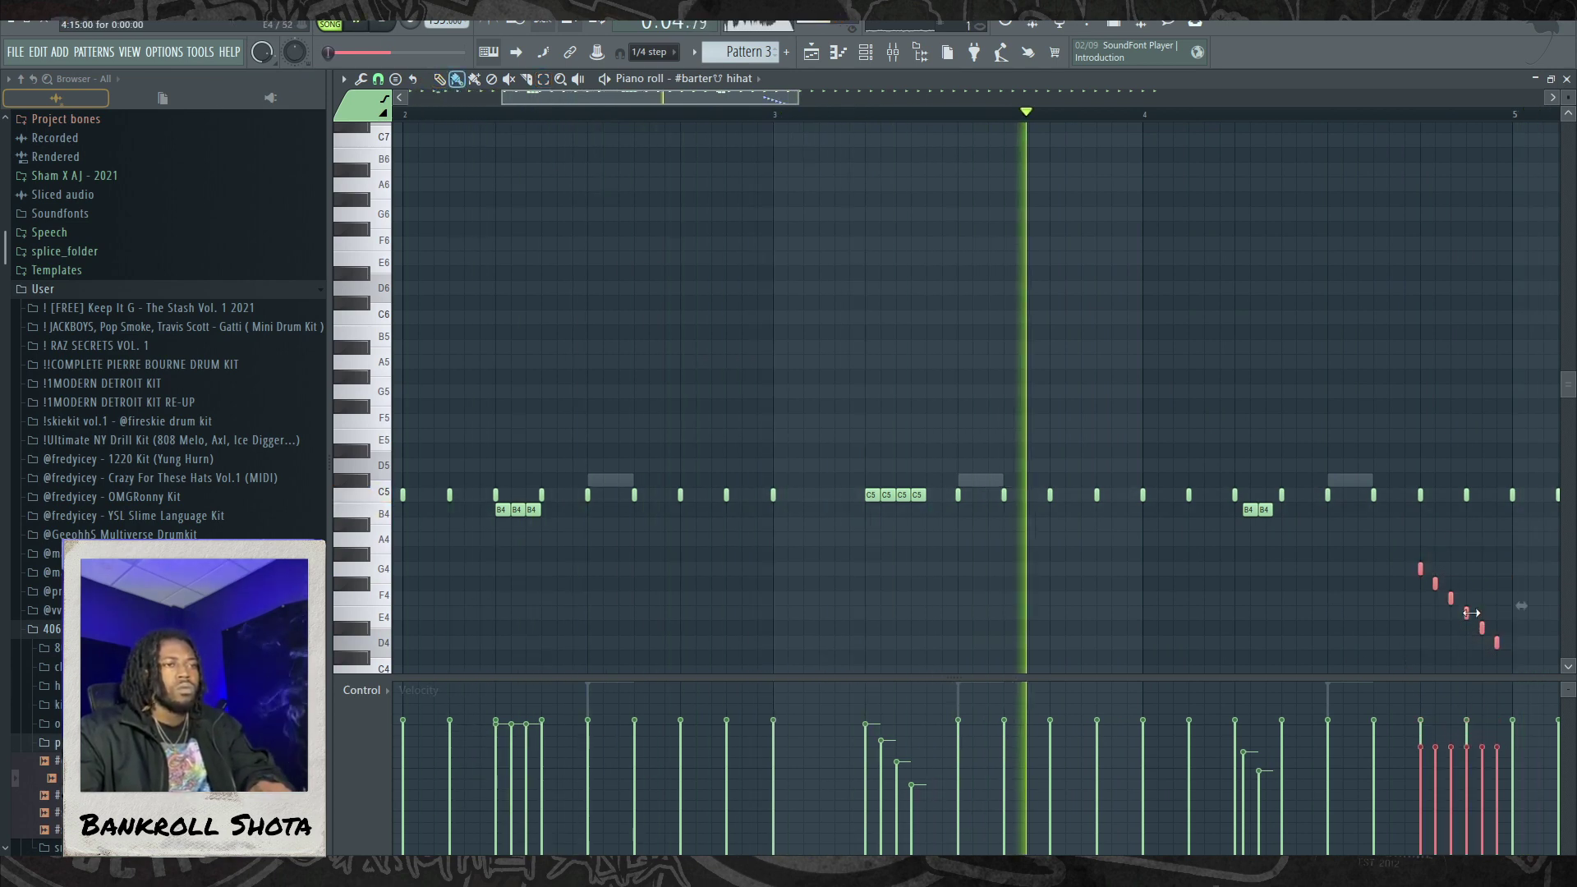
scroll(1484, 599, "up", 1)
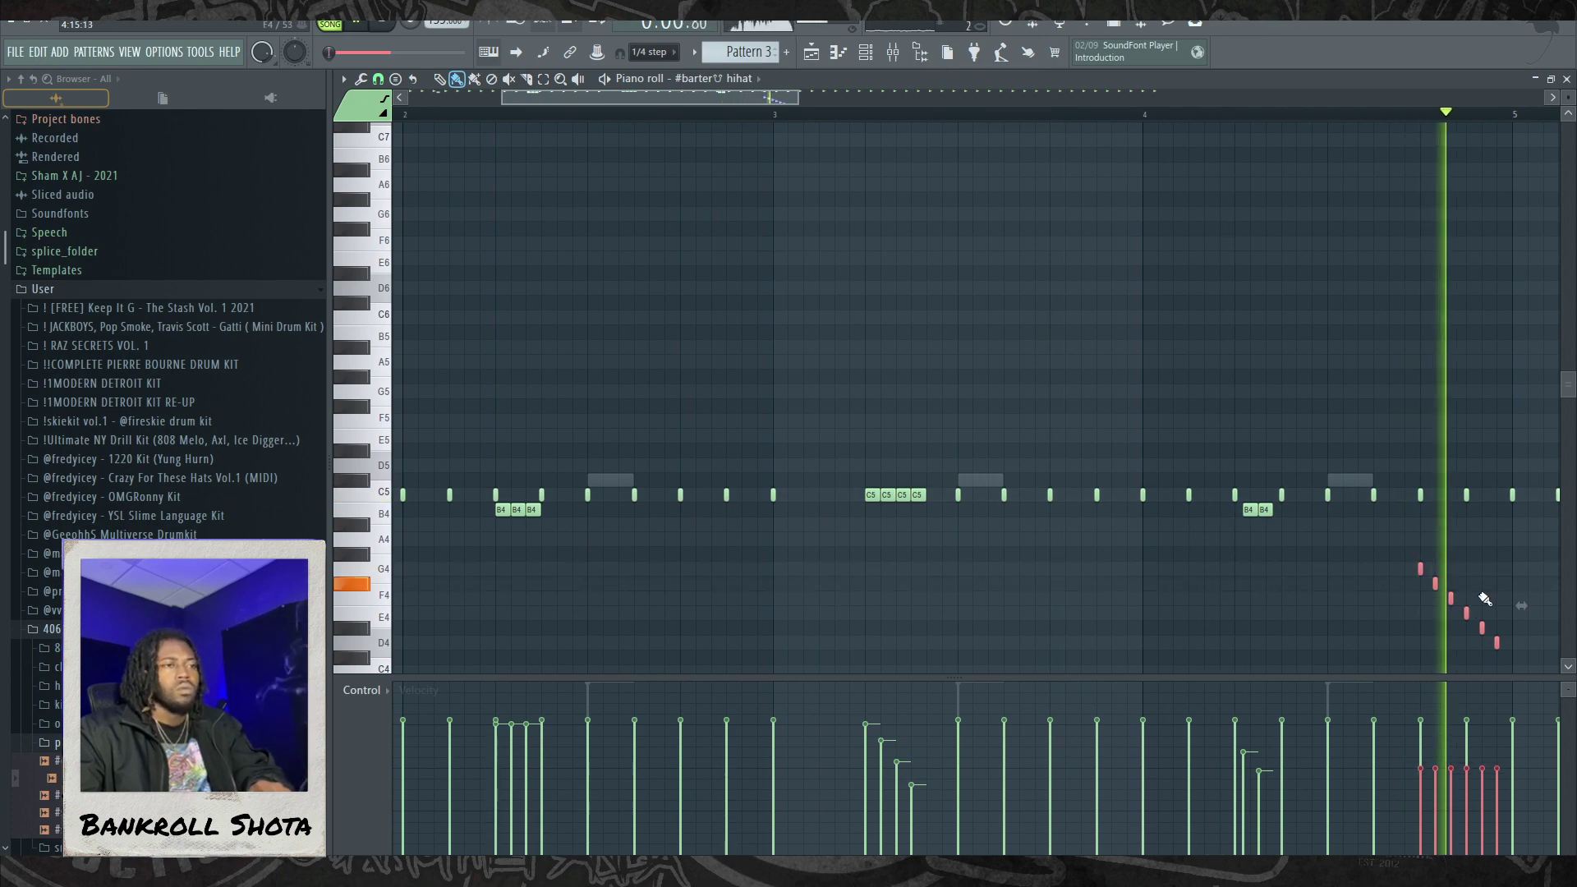
Step: Delete all hi-hat notes from bar 5 to the end of bar 8
left_click_drag(801, 93, 1435, 95)
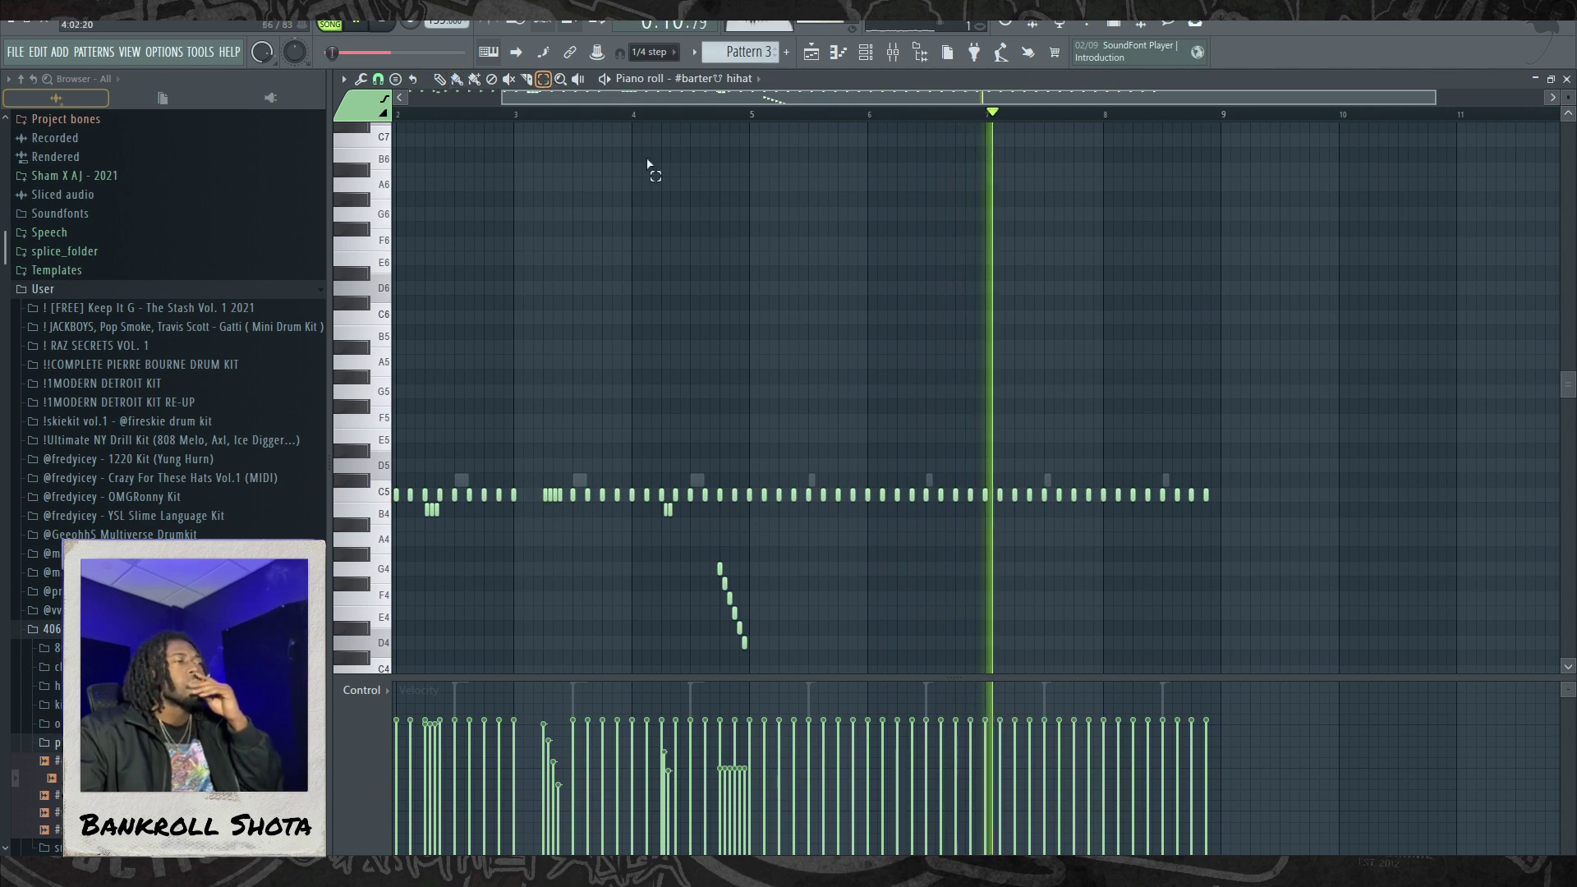
left_click_drag(1248, 491, 743, 489)
key("Delete")
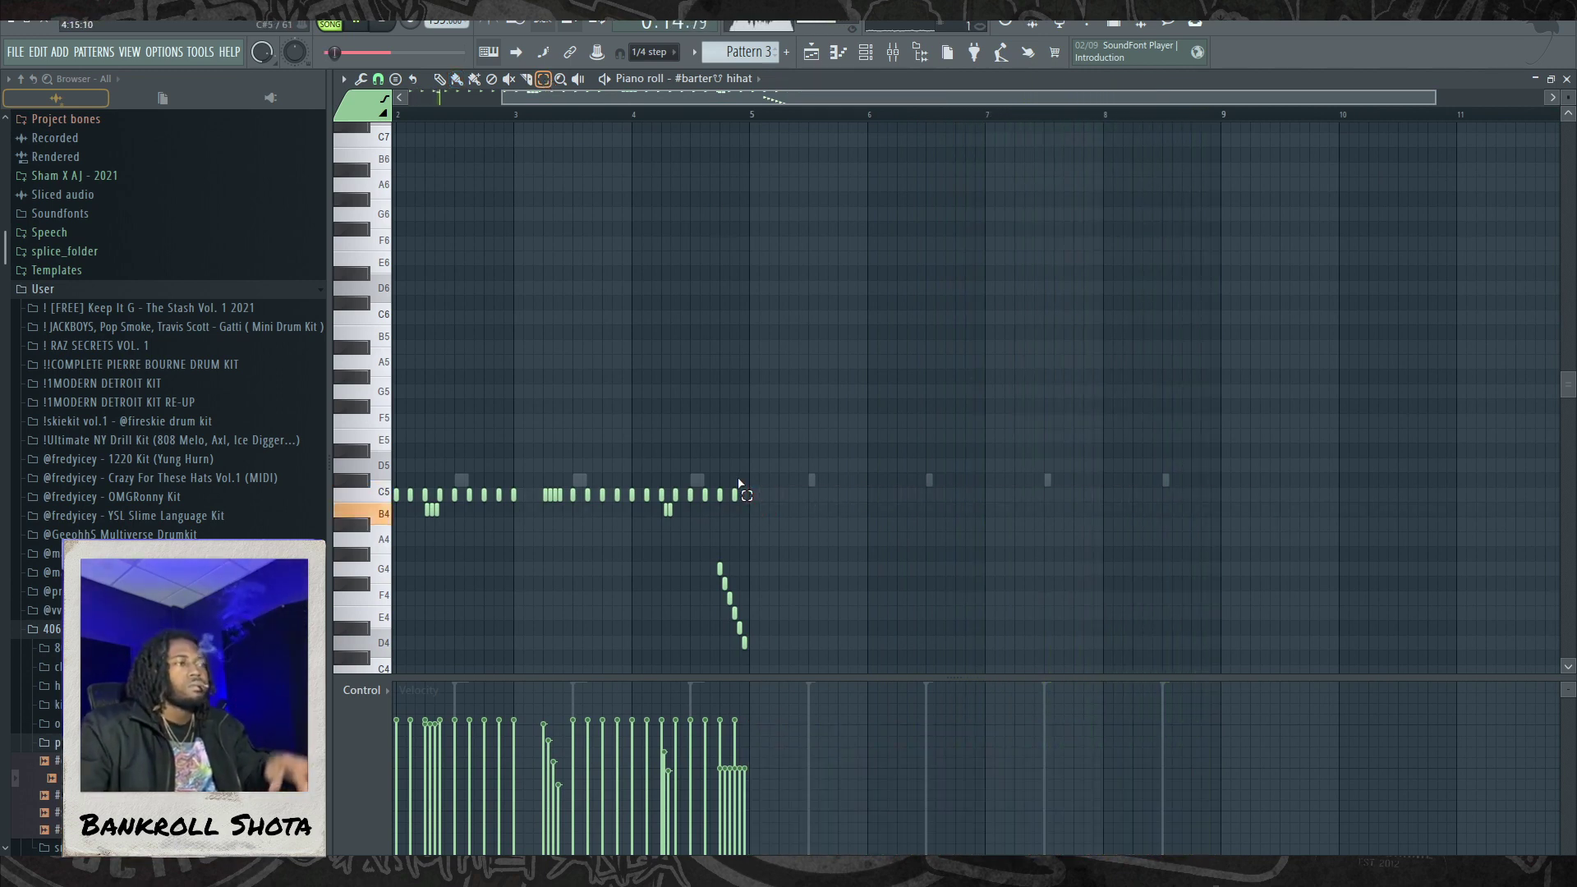
left_click(353, 82)
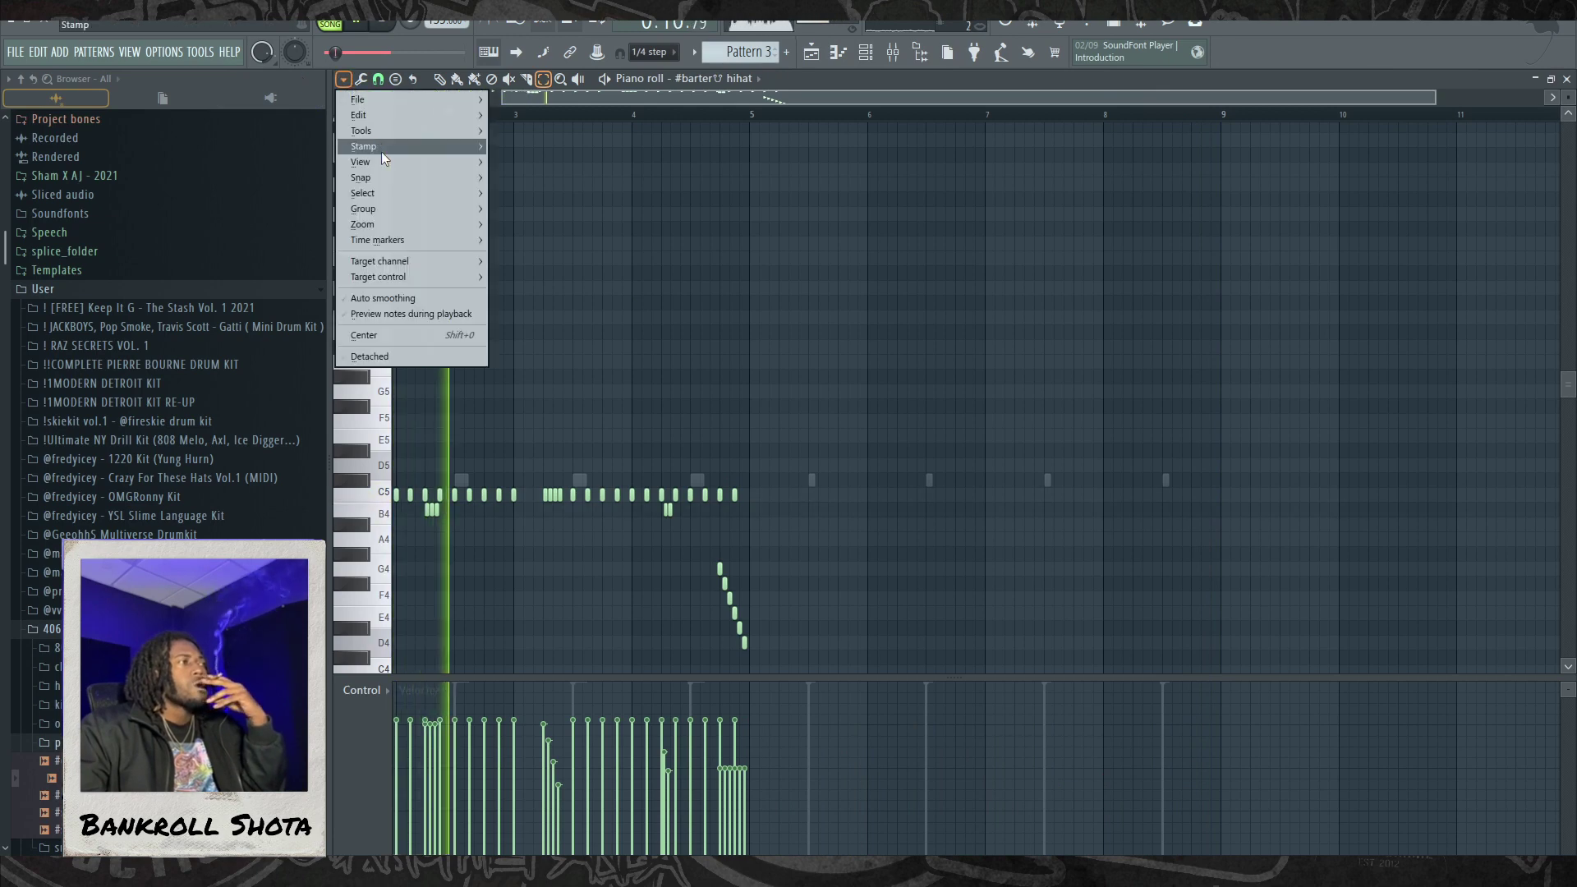
mouse_move(396, 174)
left_click(511, 194)
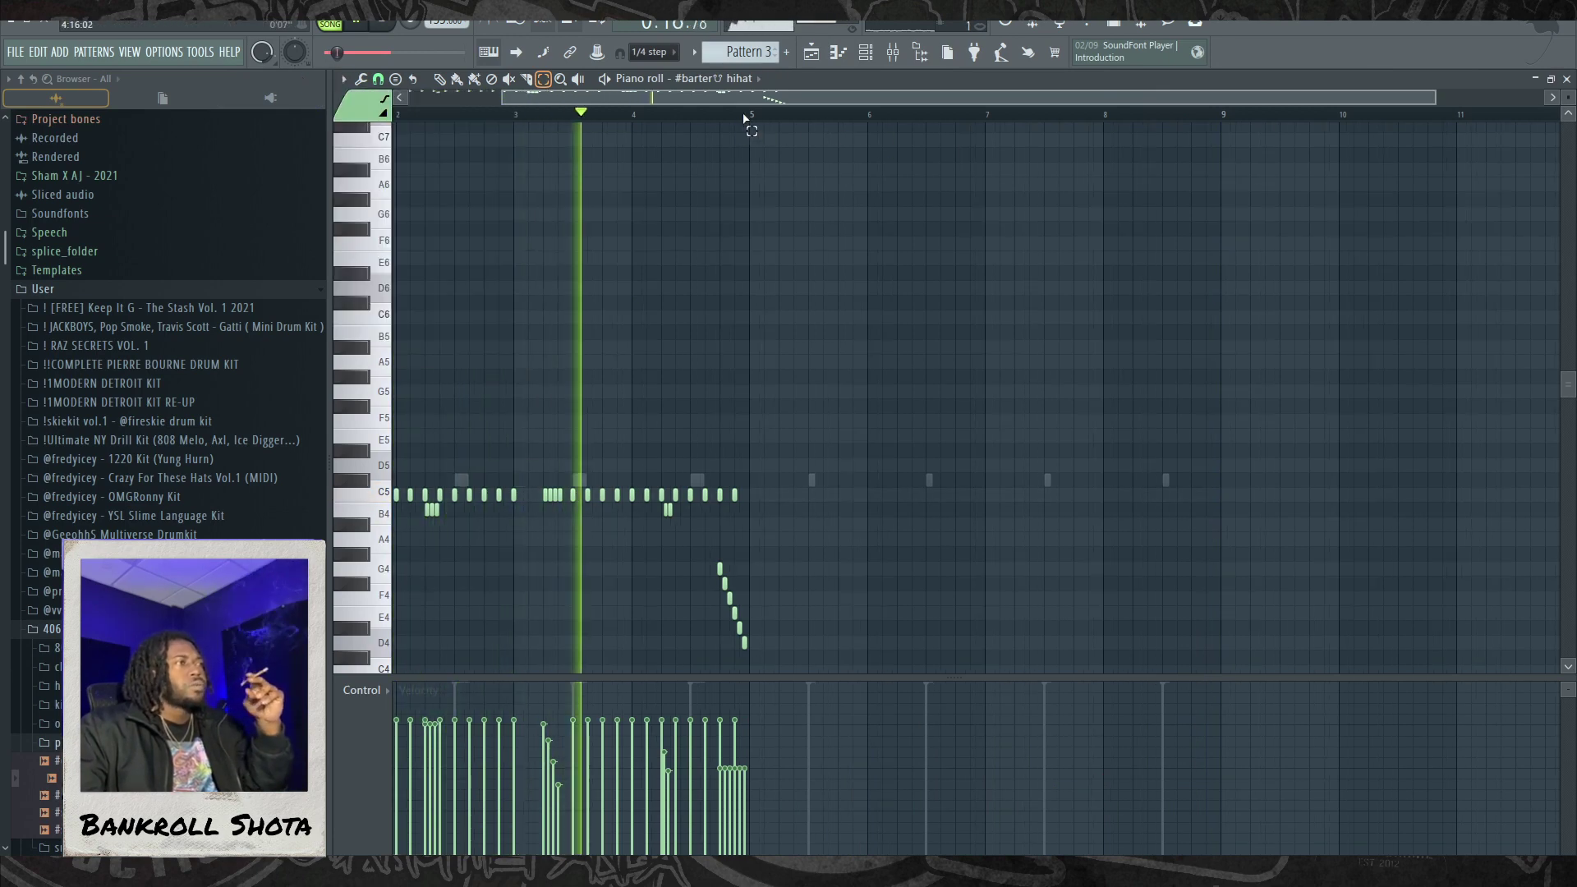
Step: Duplicate all hi-hat notes of bars 1 to 4 into bars 5 to 8 and deselect them
key("ctrl+a")
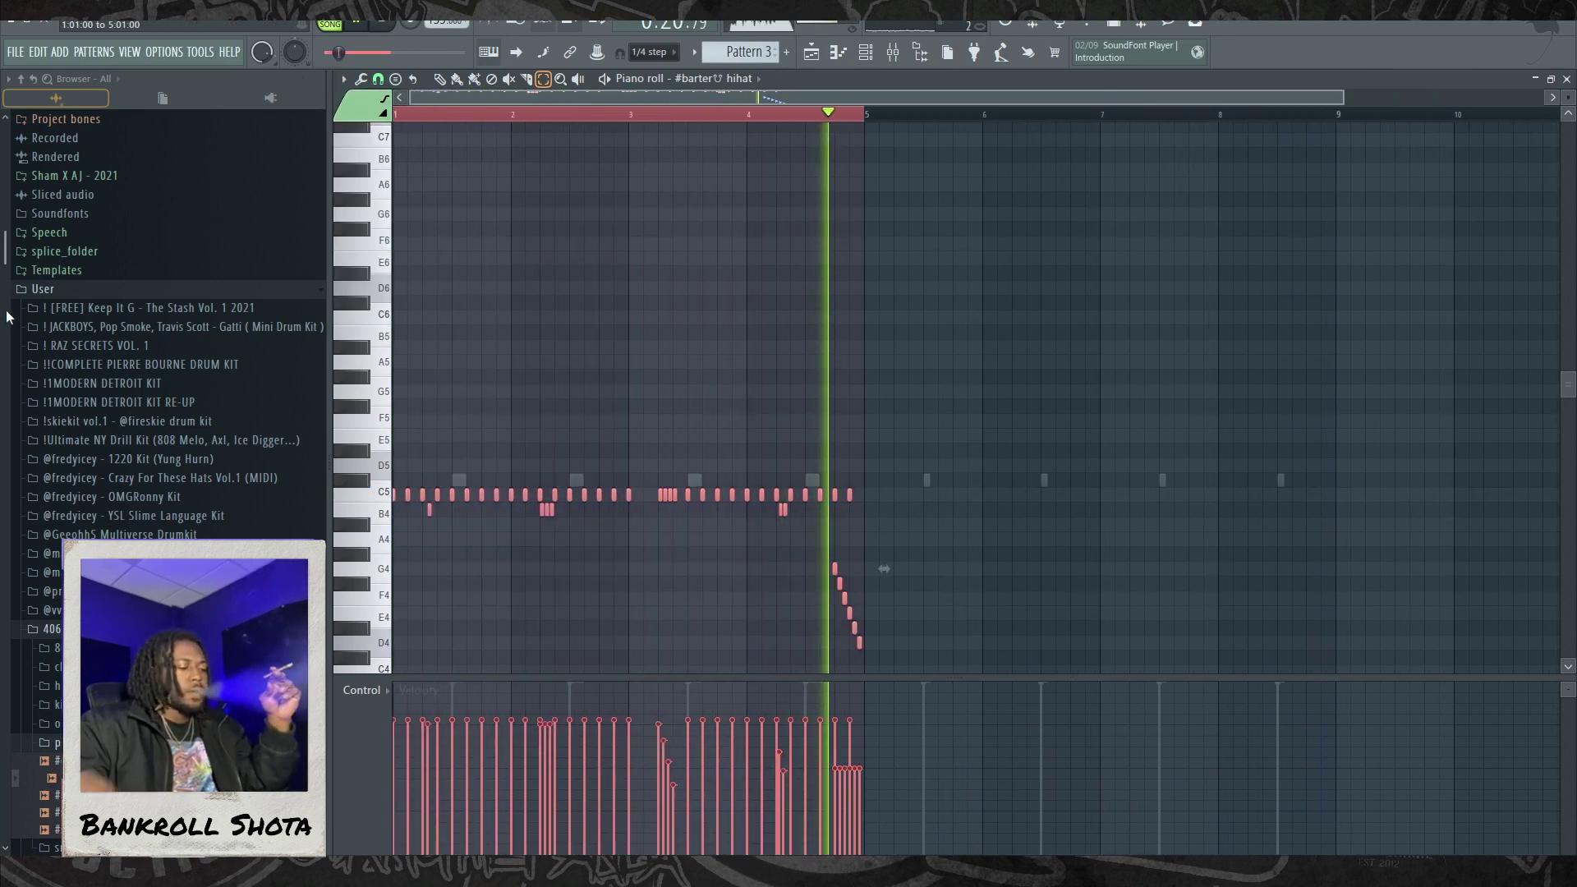
key("ctrl+b")
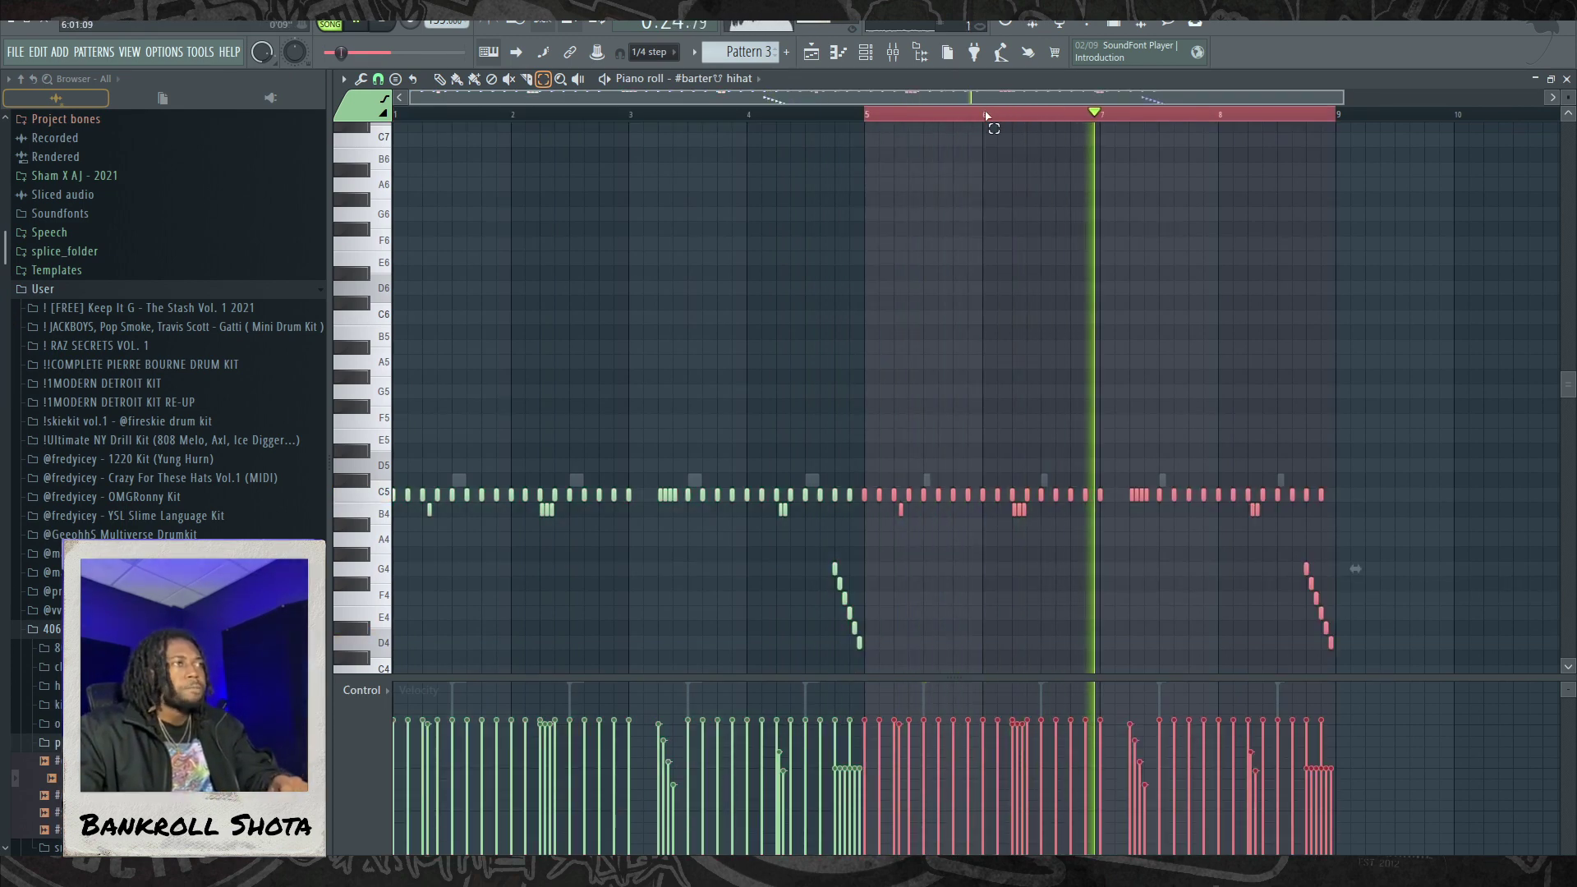
key("ctrl+d")
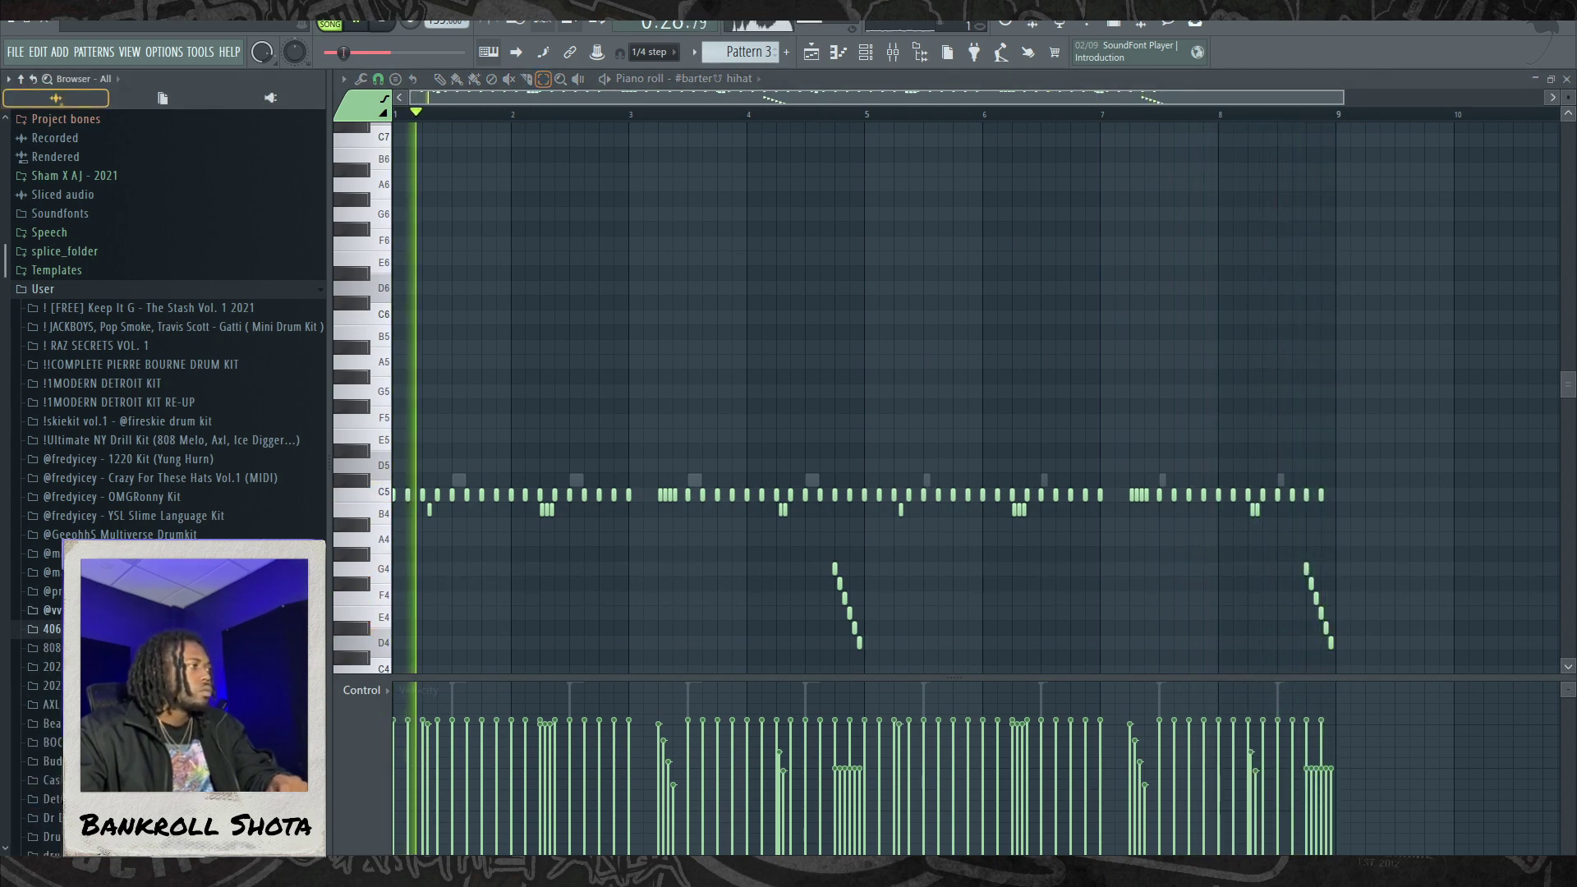
Step: Load RAZ Kick 1 [ Rack ] from the ! RAZ SECRETS VOL. 1 kit into a new channel and open its piano roll
left_click(95, 345)
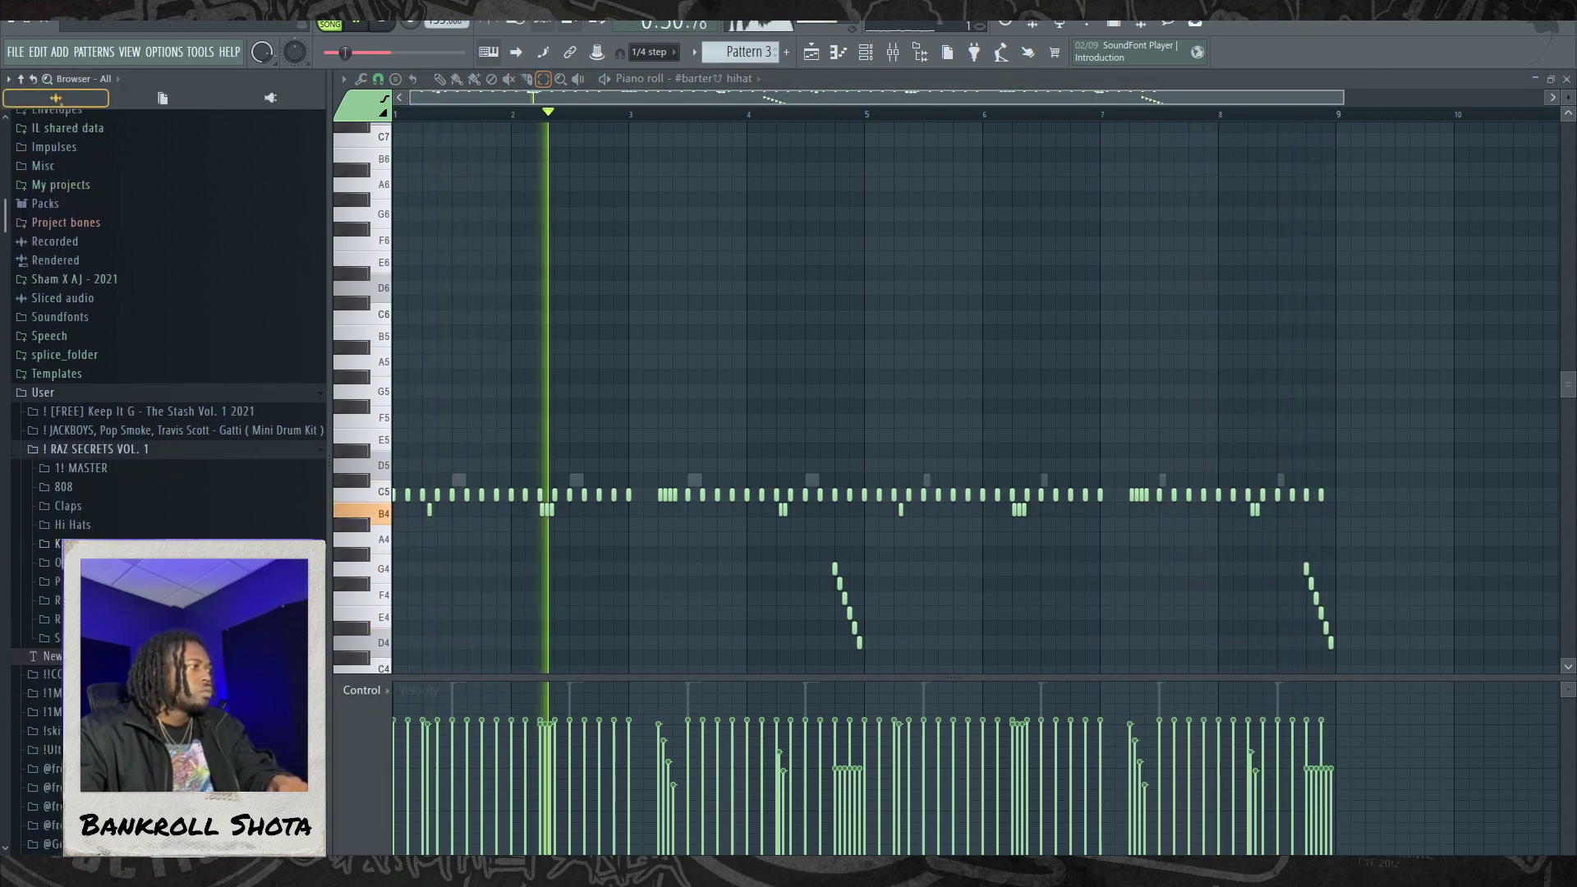
left_click(51, 543)
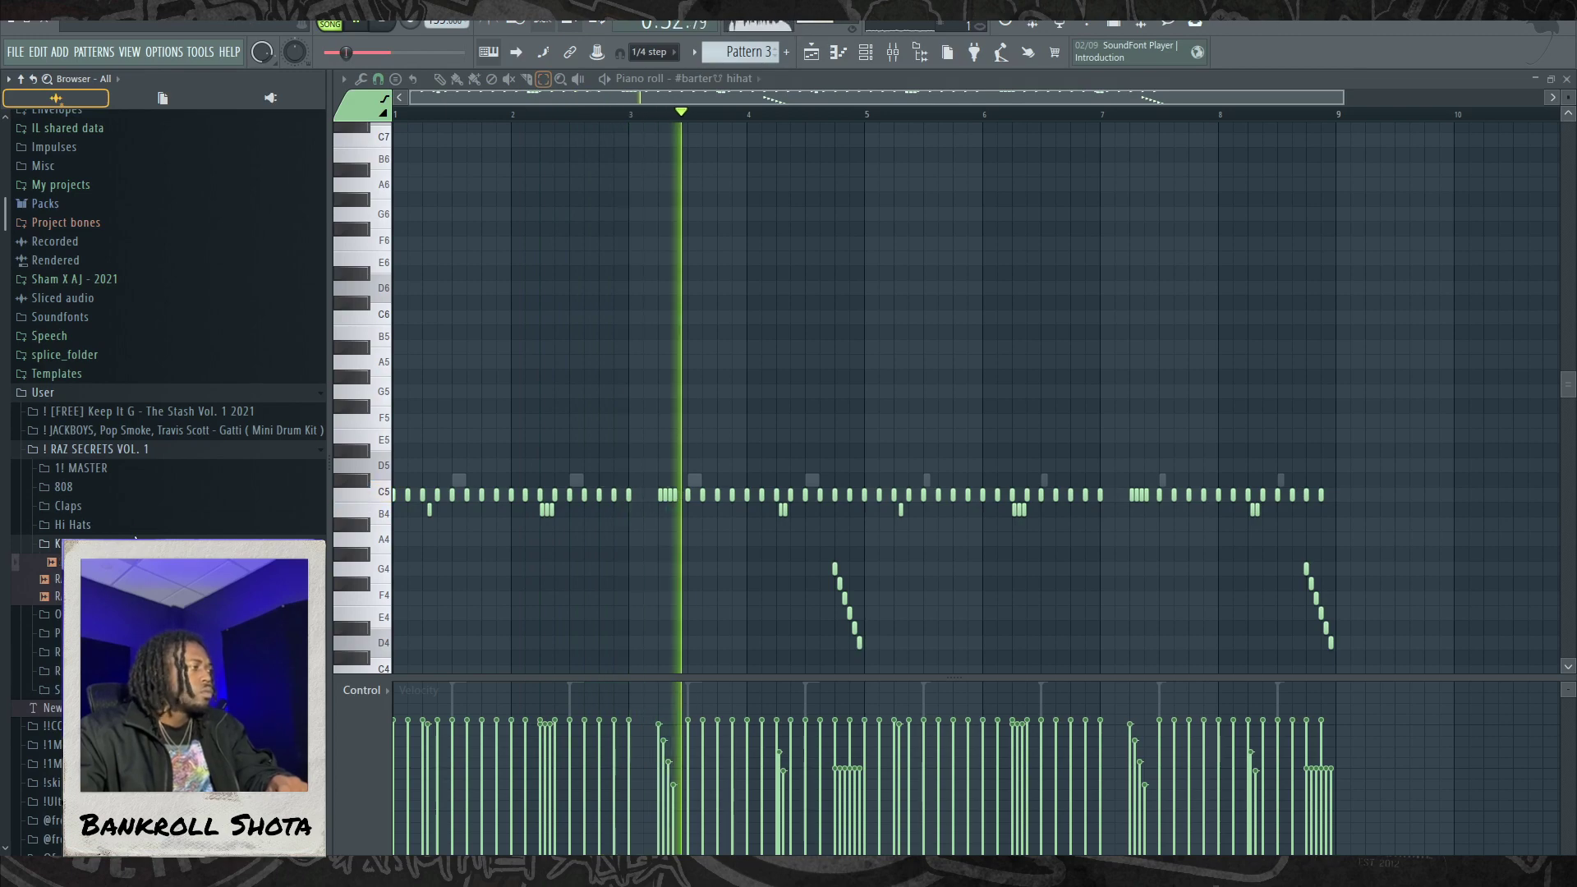
left_click_drag(51, 562, 707, 224)
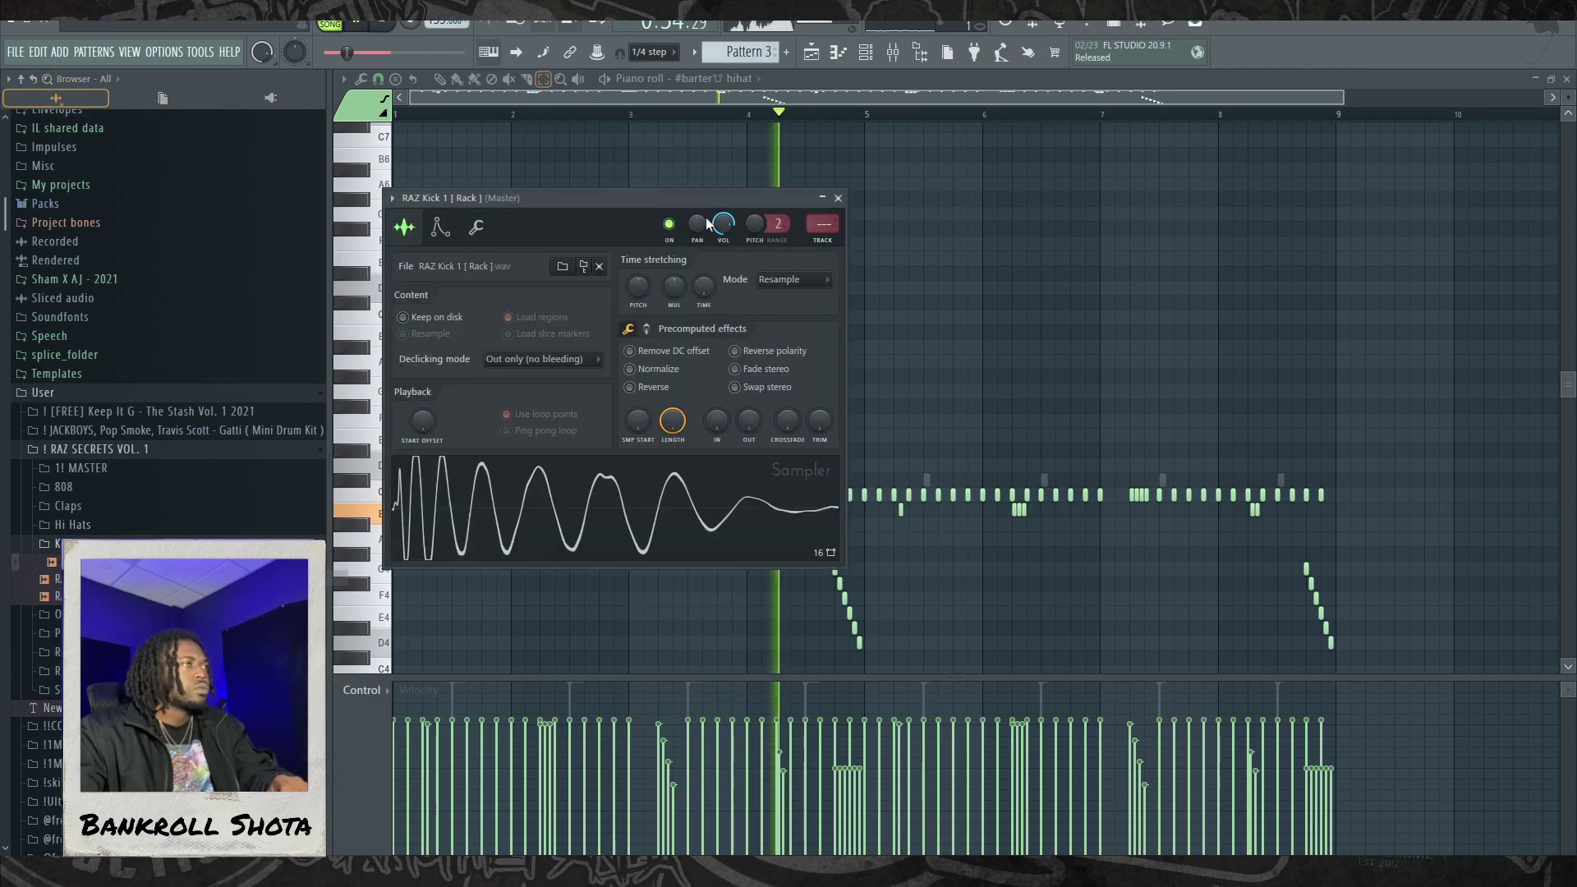
left_click(866, 54)
right_click(435, 355)
left_click(526, 362)
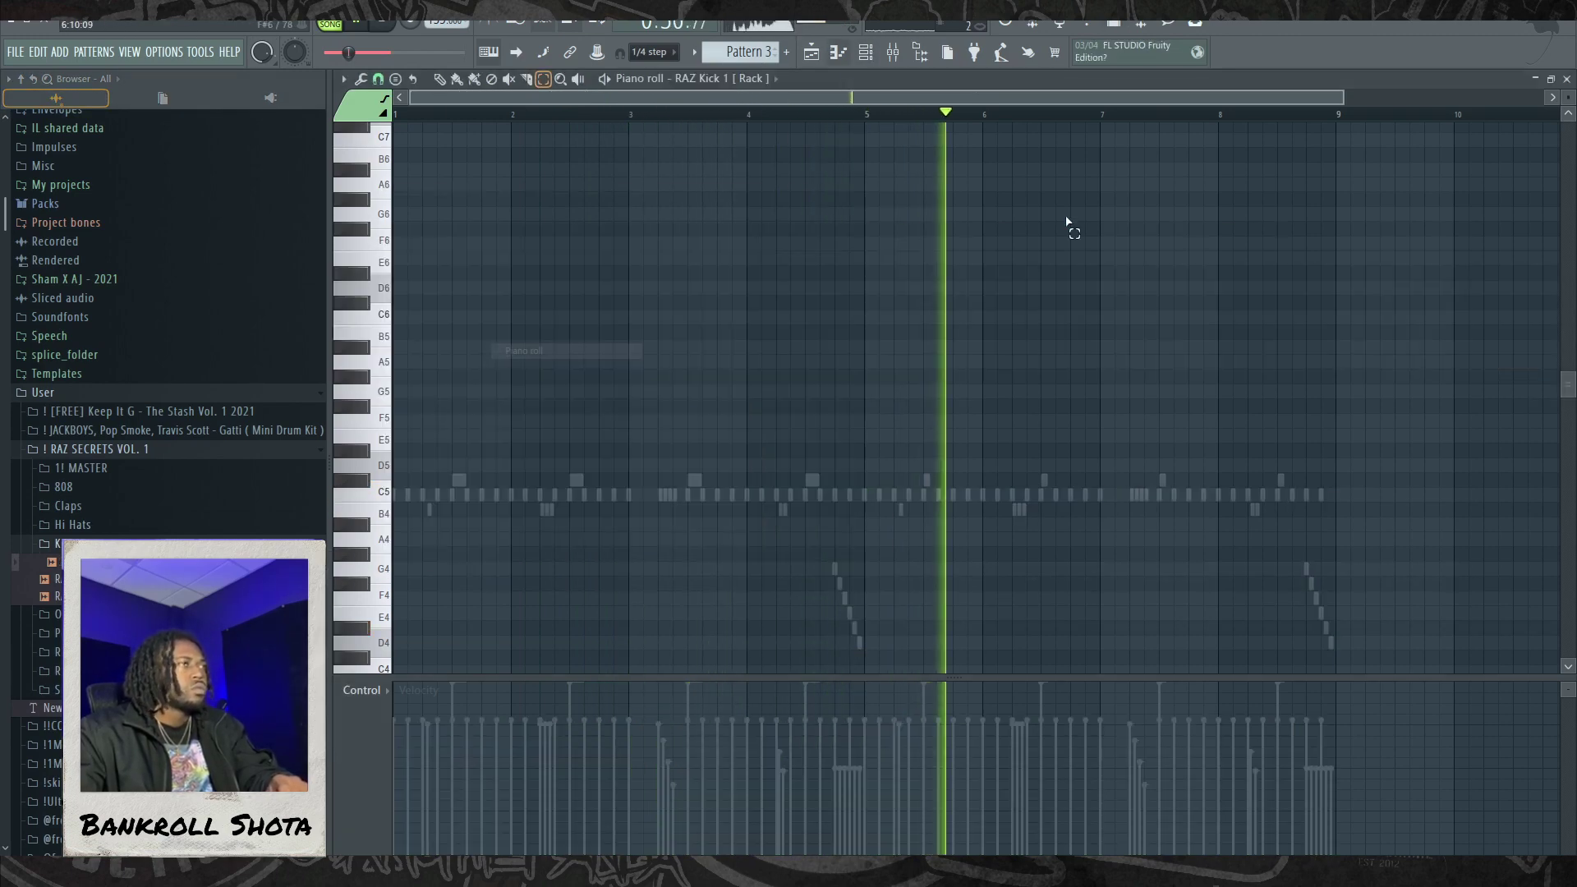
left_click_drag(1337, 97, 1072, 97)
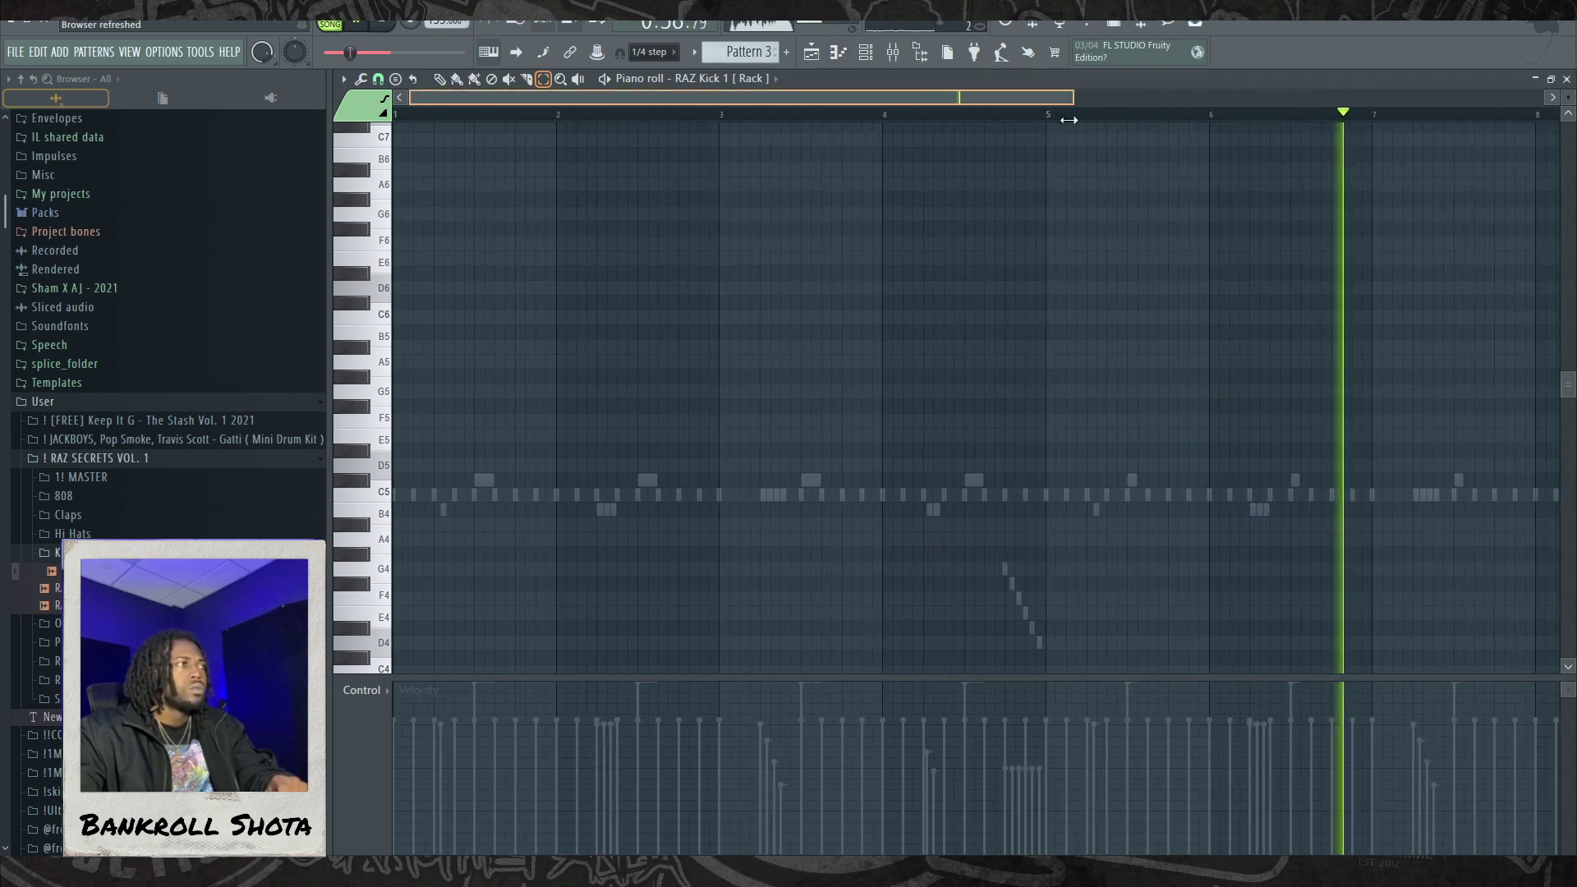
Step: Load RAZ 808 1 [ Spinz ] from the kit's 808 folder into a new channel and set its channel volume to 54%
left_click(109, 498)
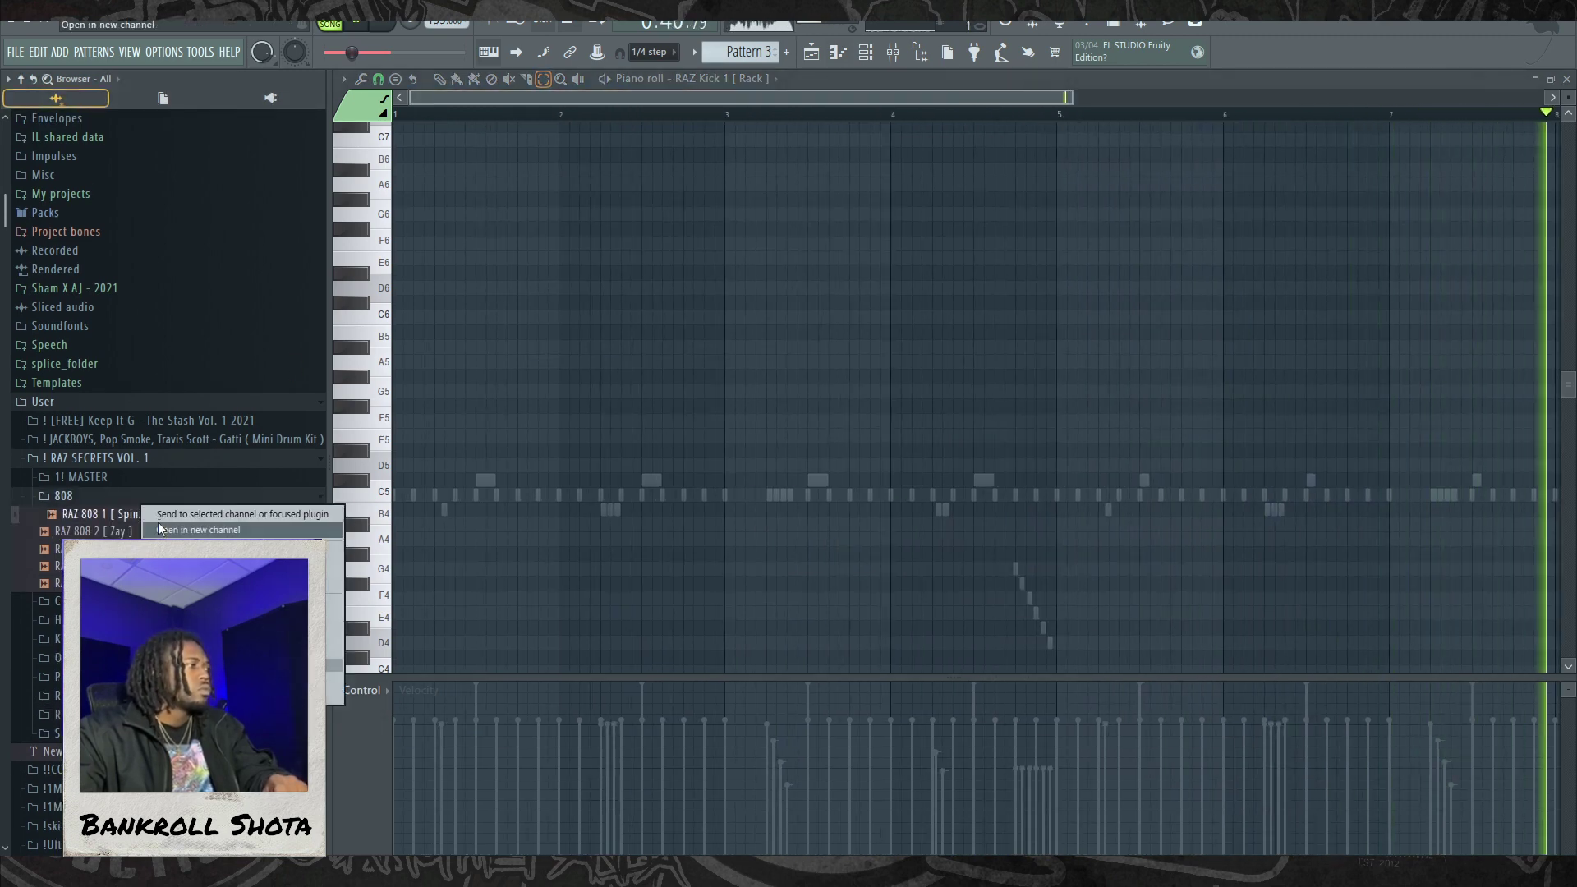
left_click_drag(157, 521, 742, 450)
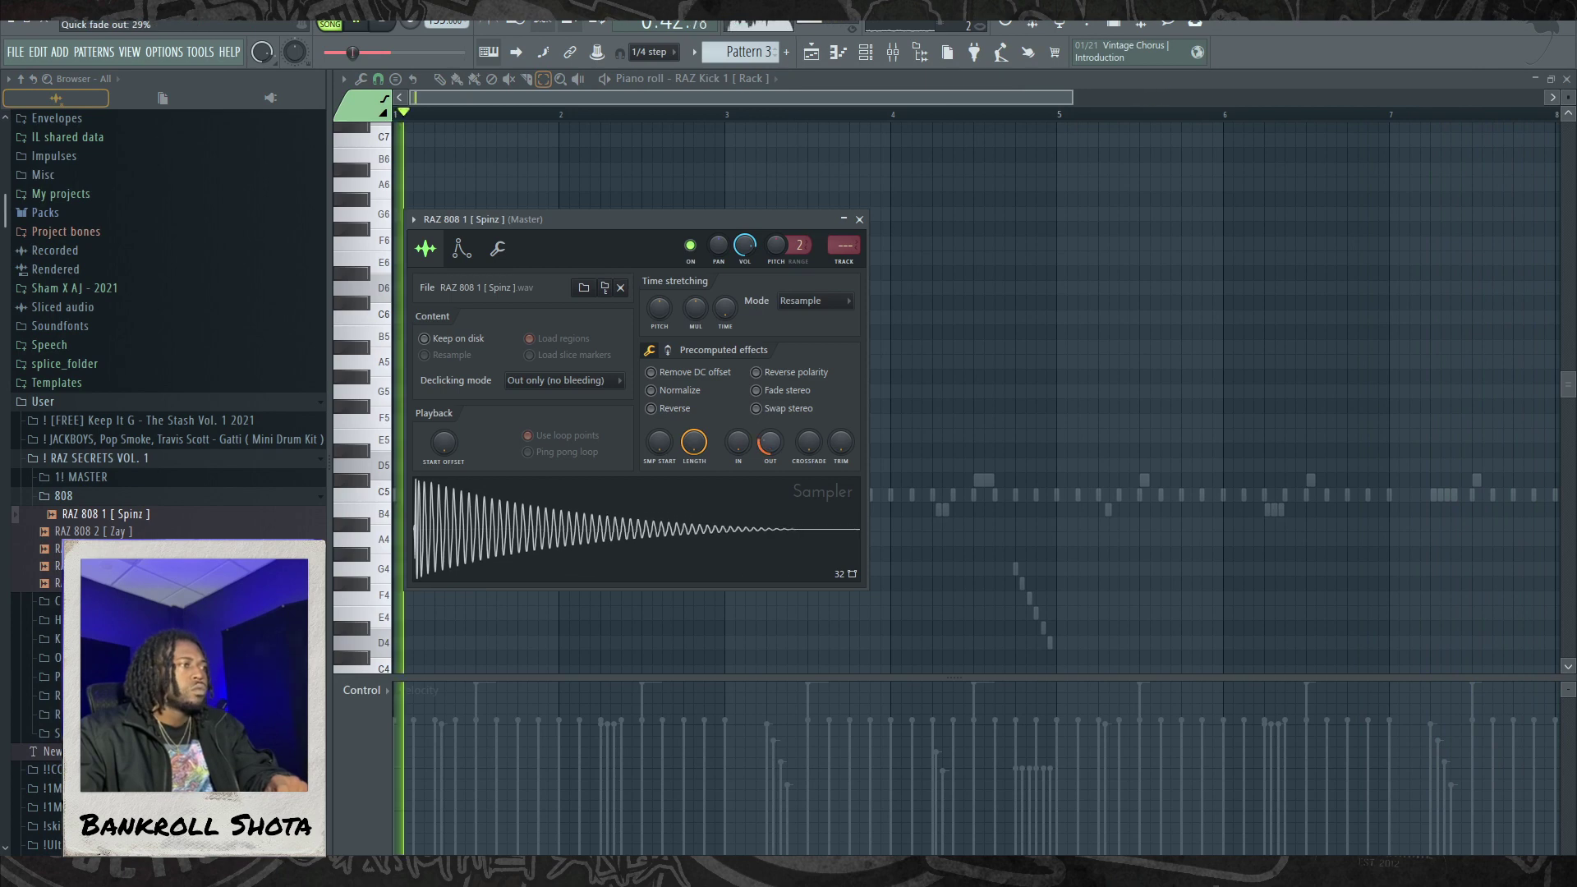
left_click_drag(658, 389, 657, 380)
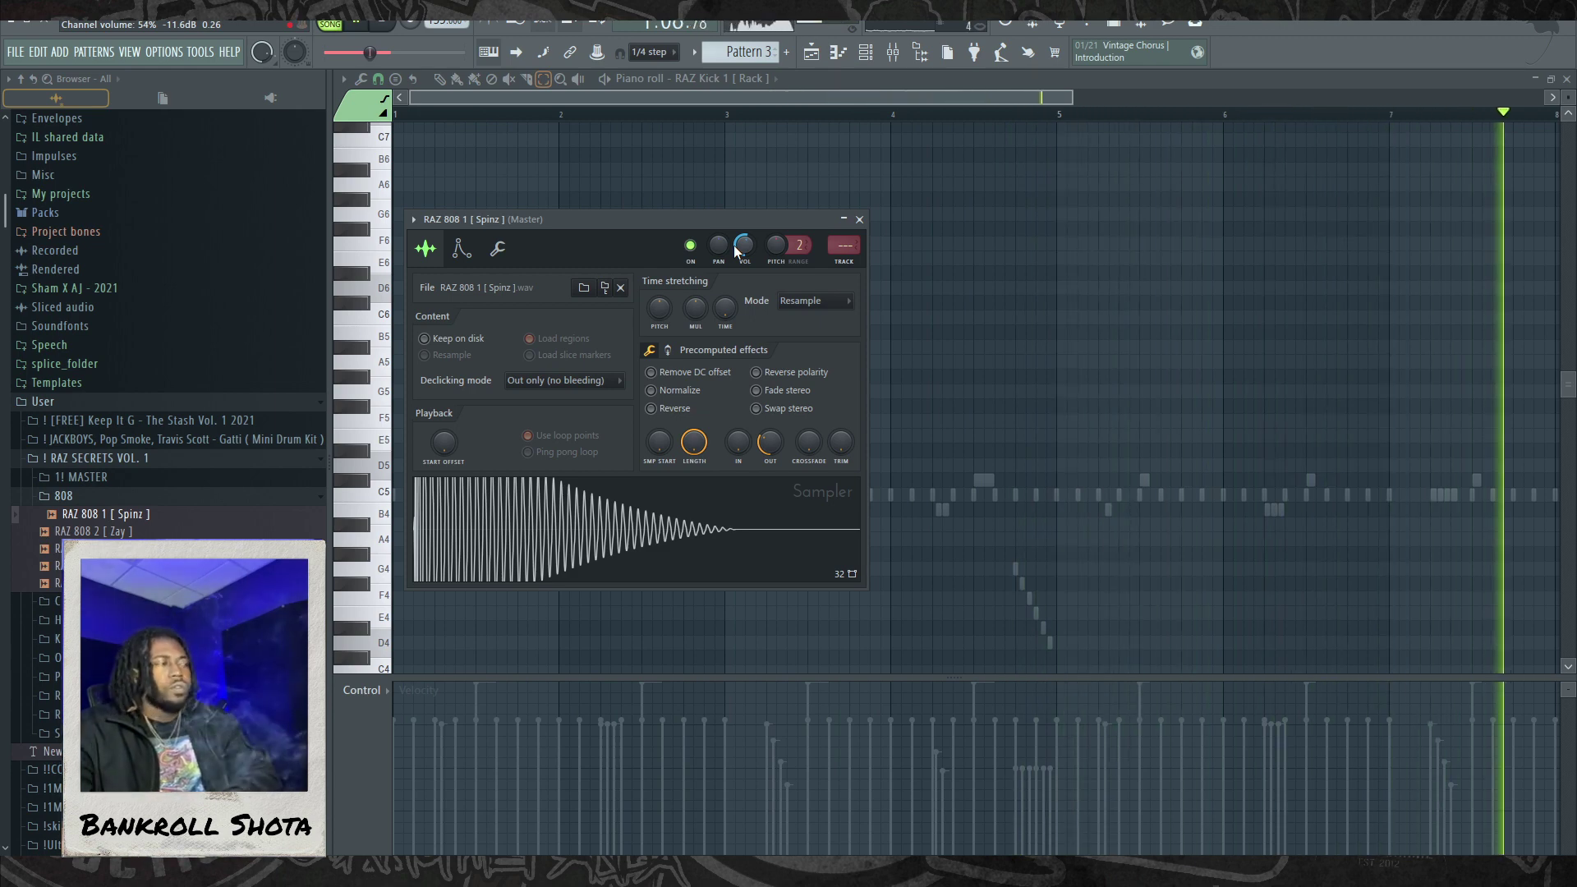
left_click(653, 162)
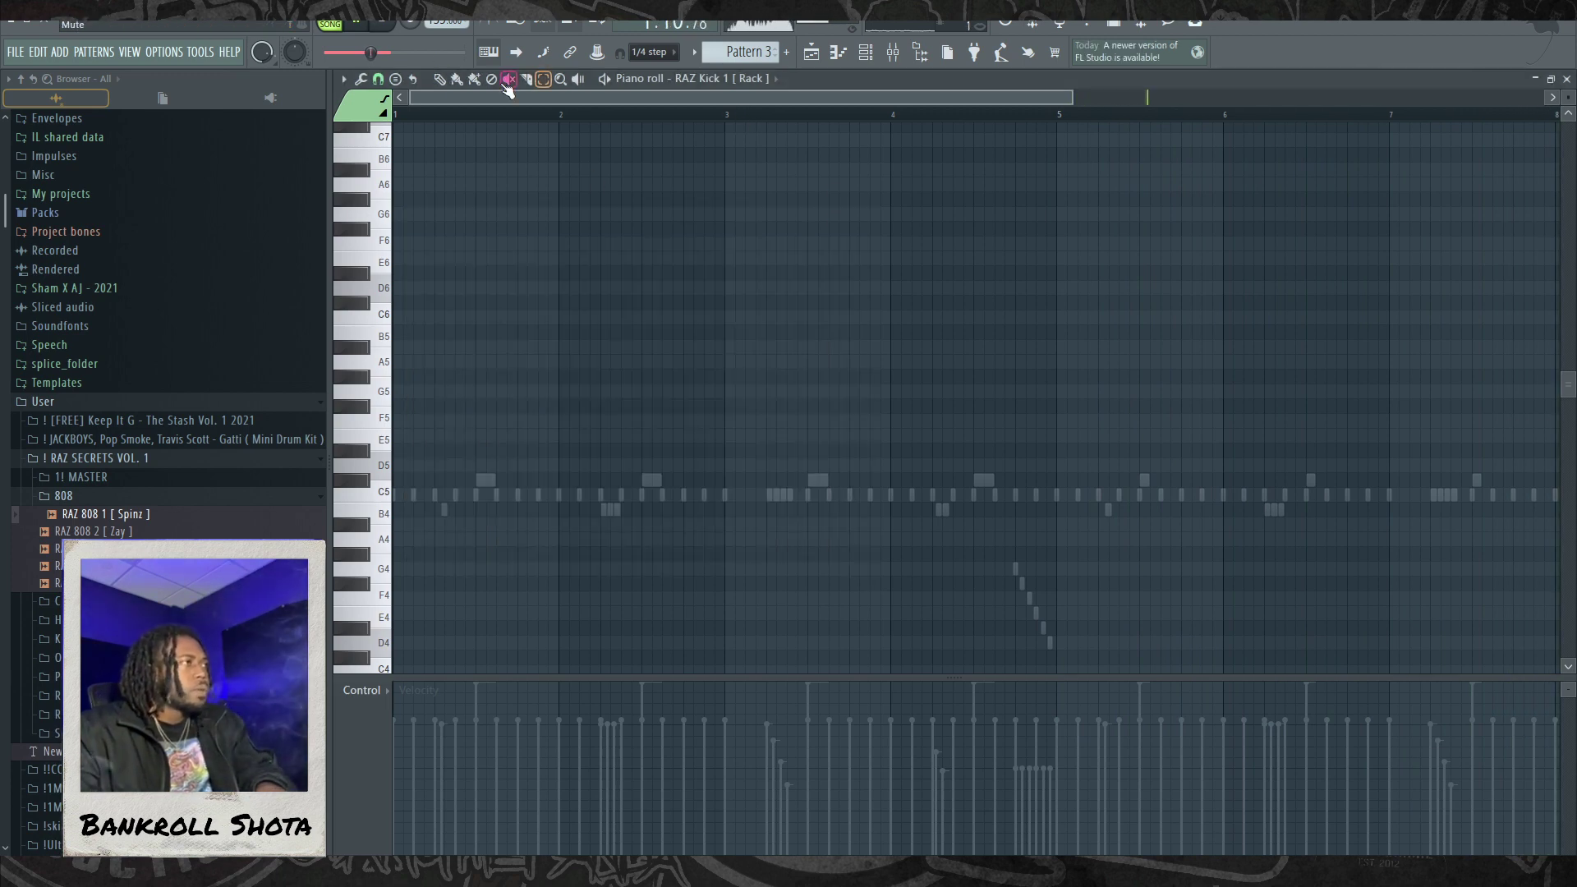
Step: Paint a C6 kick note at the start of bar 1 and remove the quick fade-out from the RAZ 808 1 sample
left_click(457, 78)
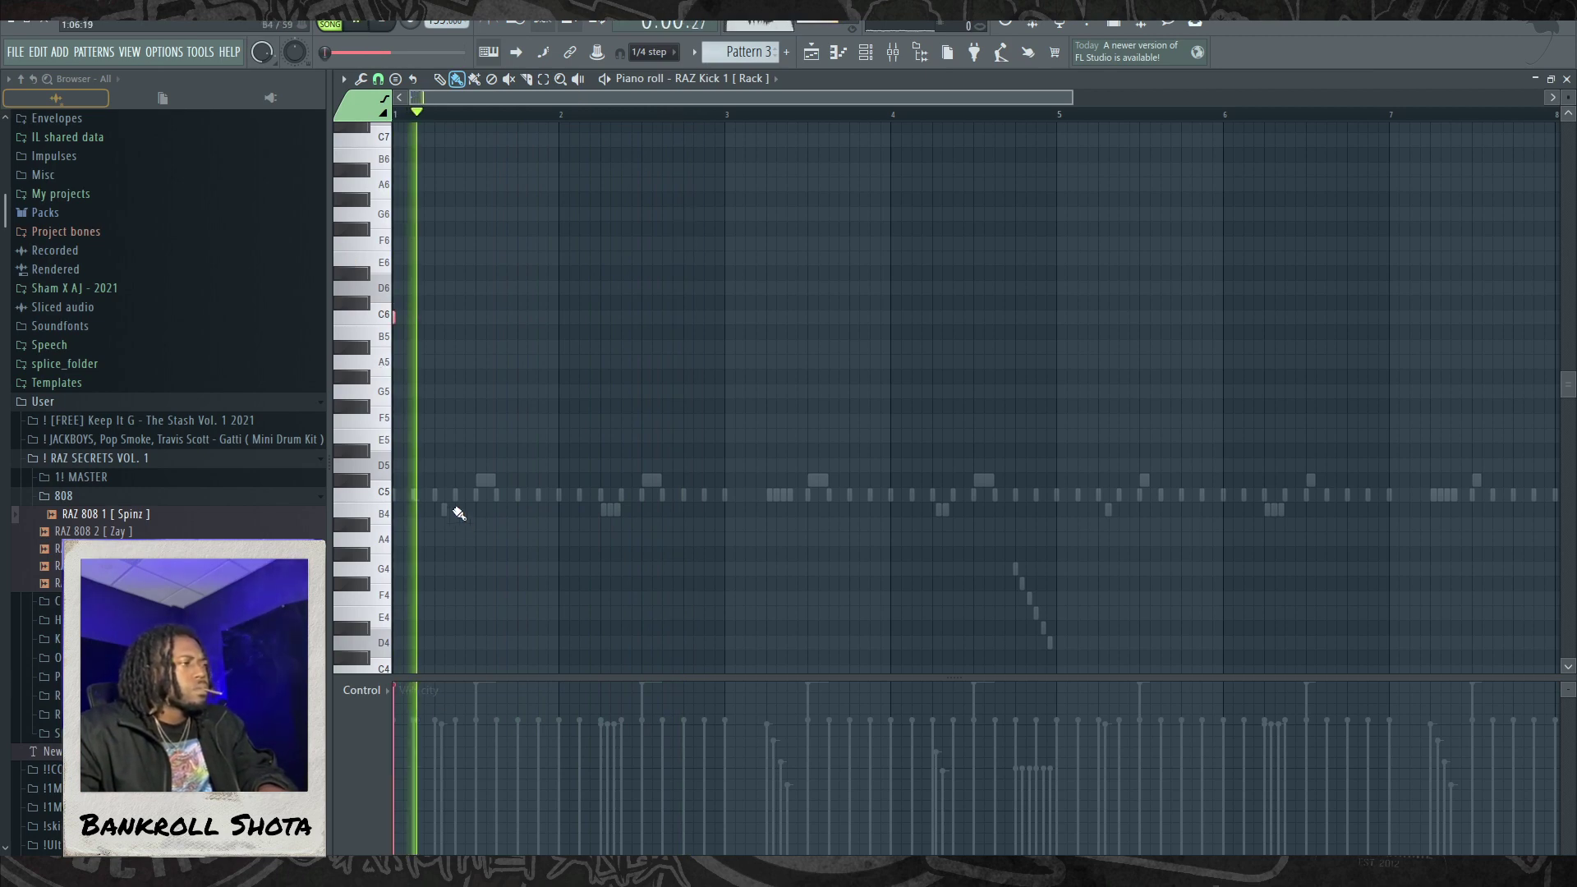
left_click(876, 59)
left_click(468, 380)
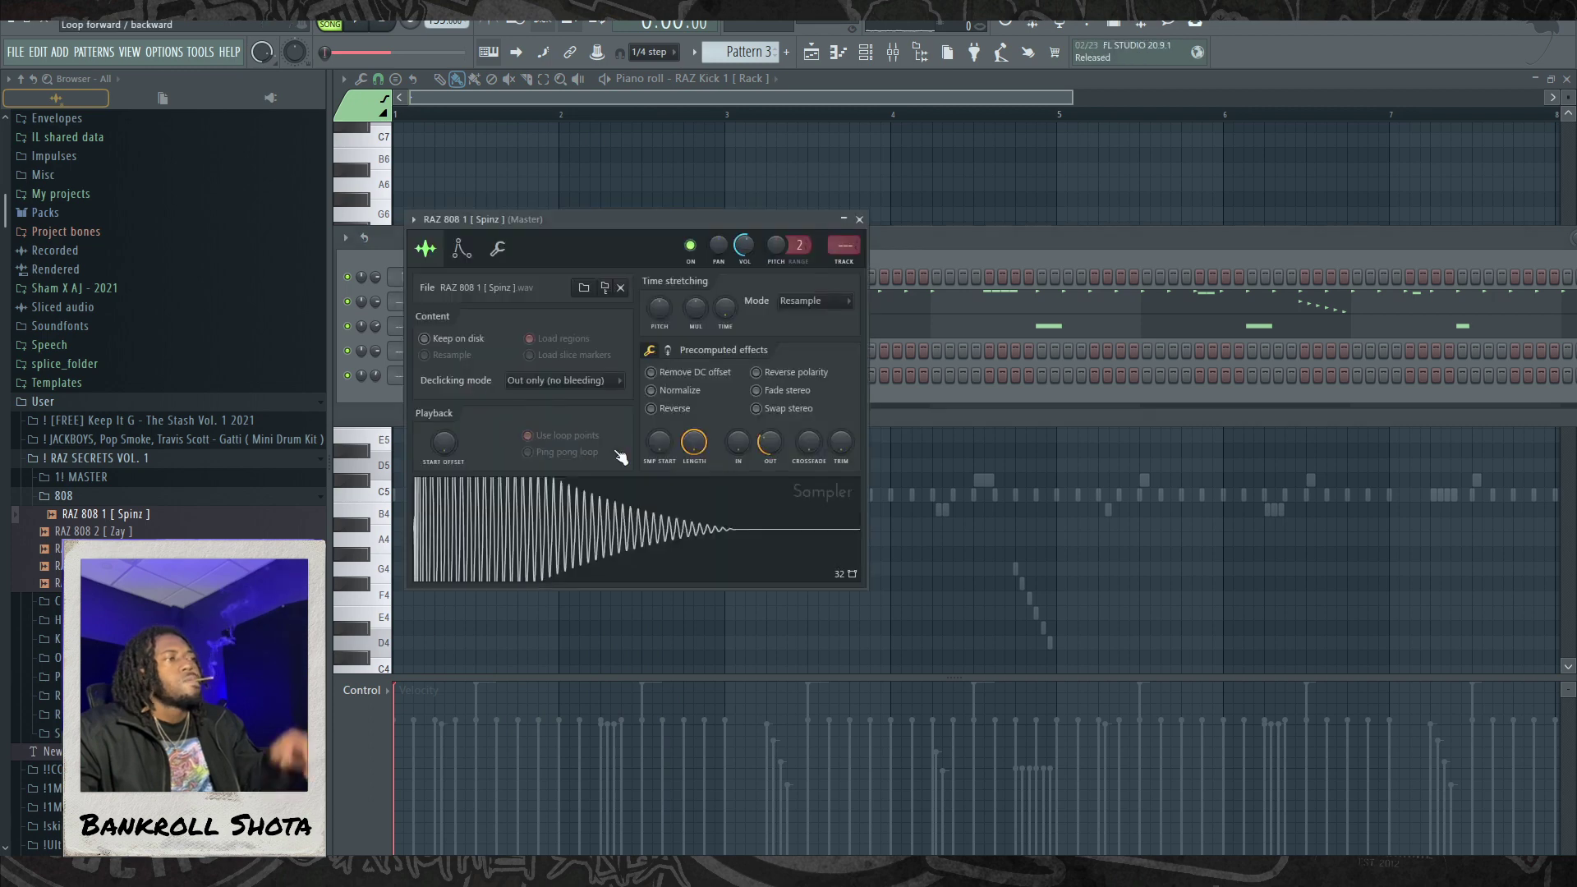
left_click_drag(770, 451, 790, 455)
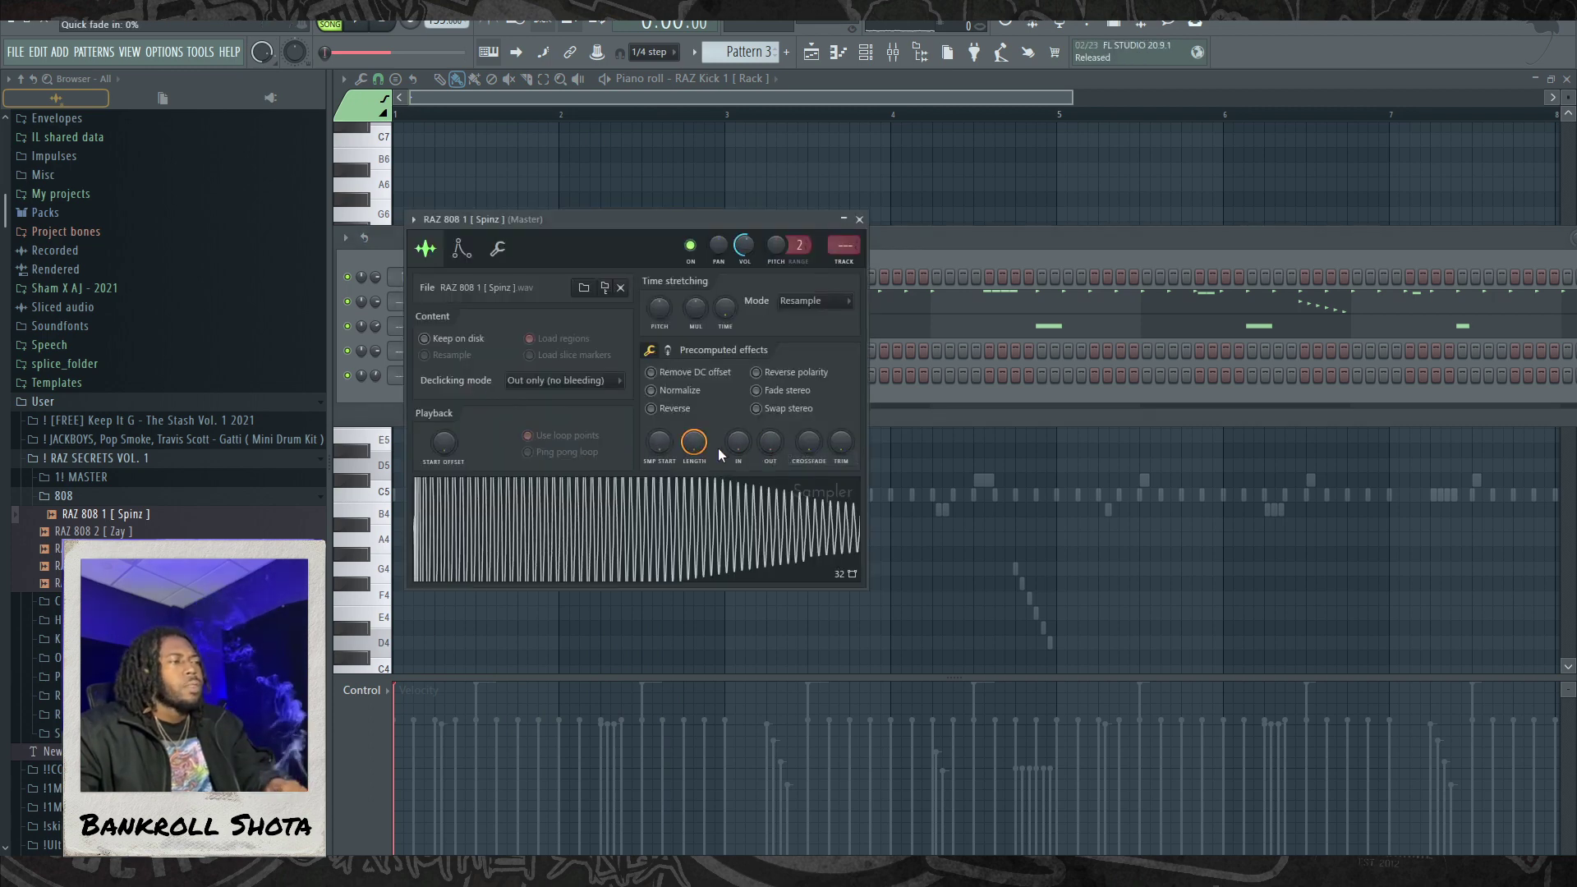
key("F7")
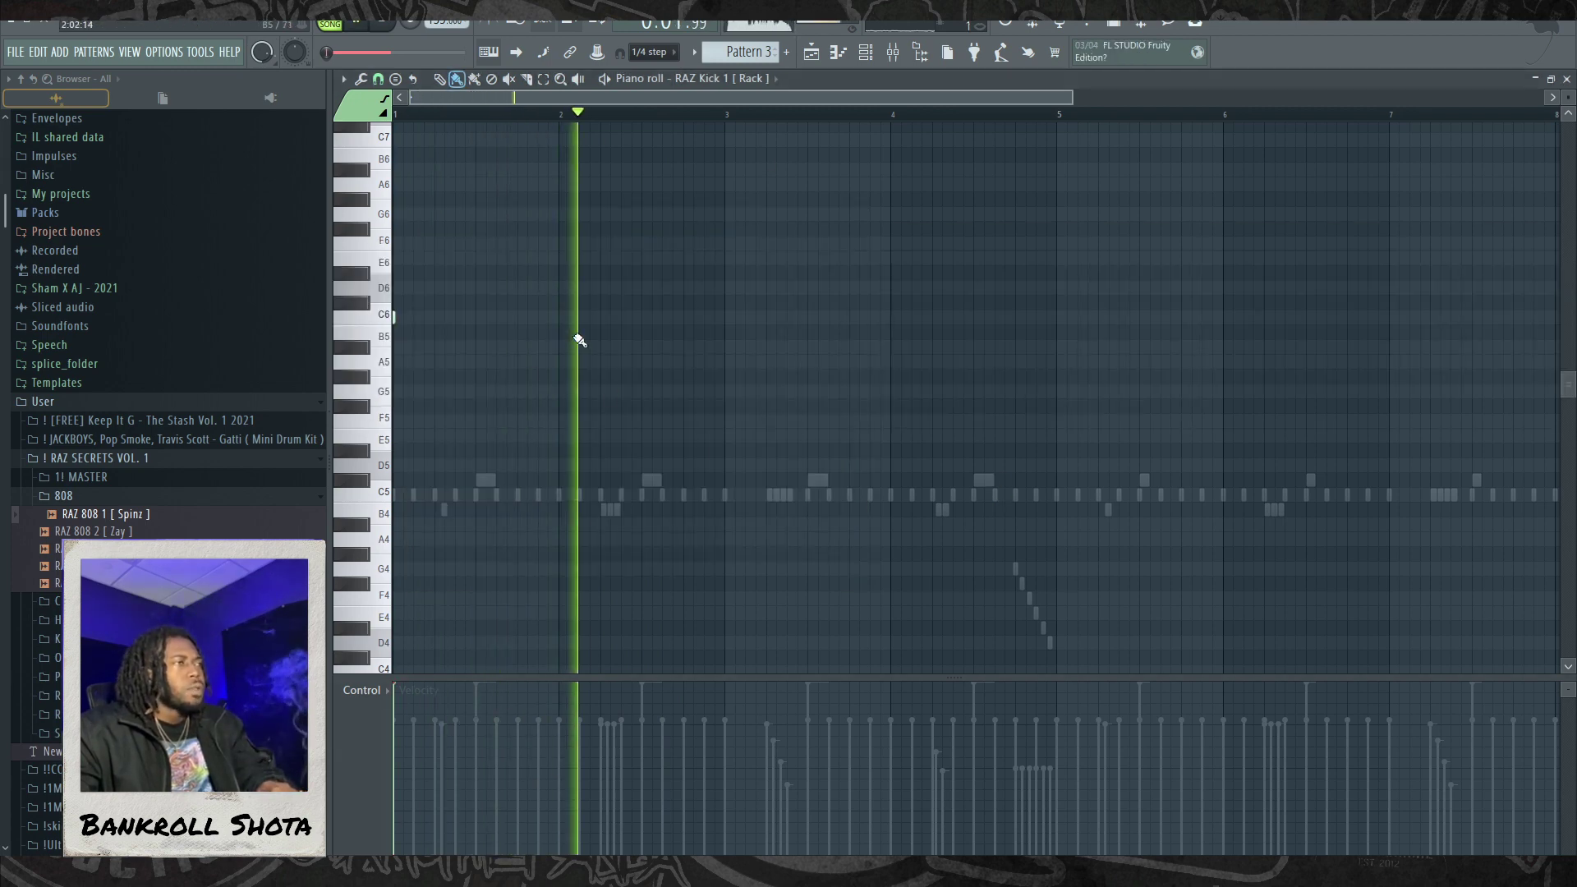
key("space")
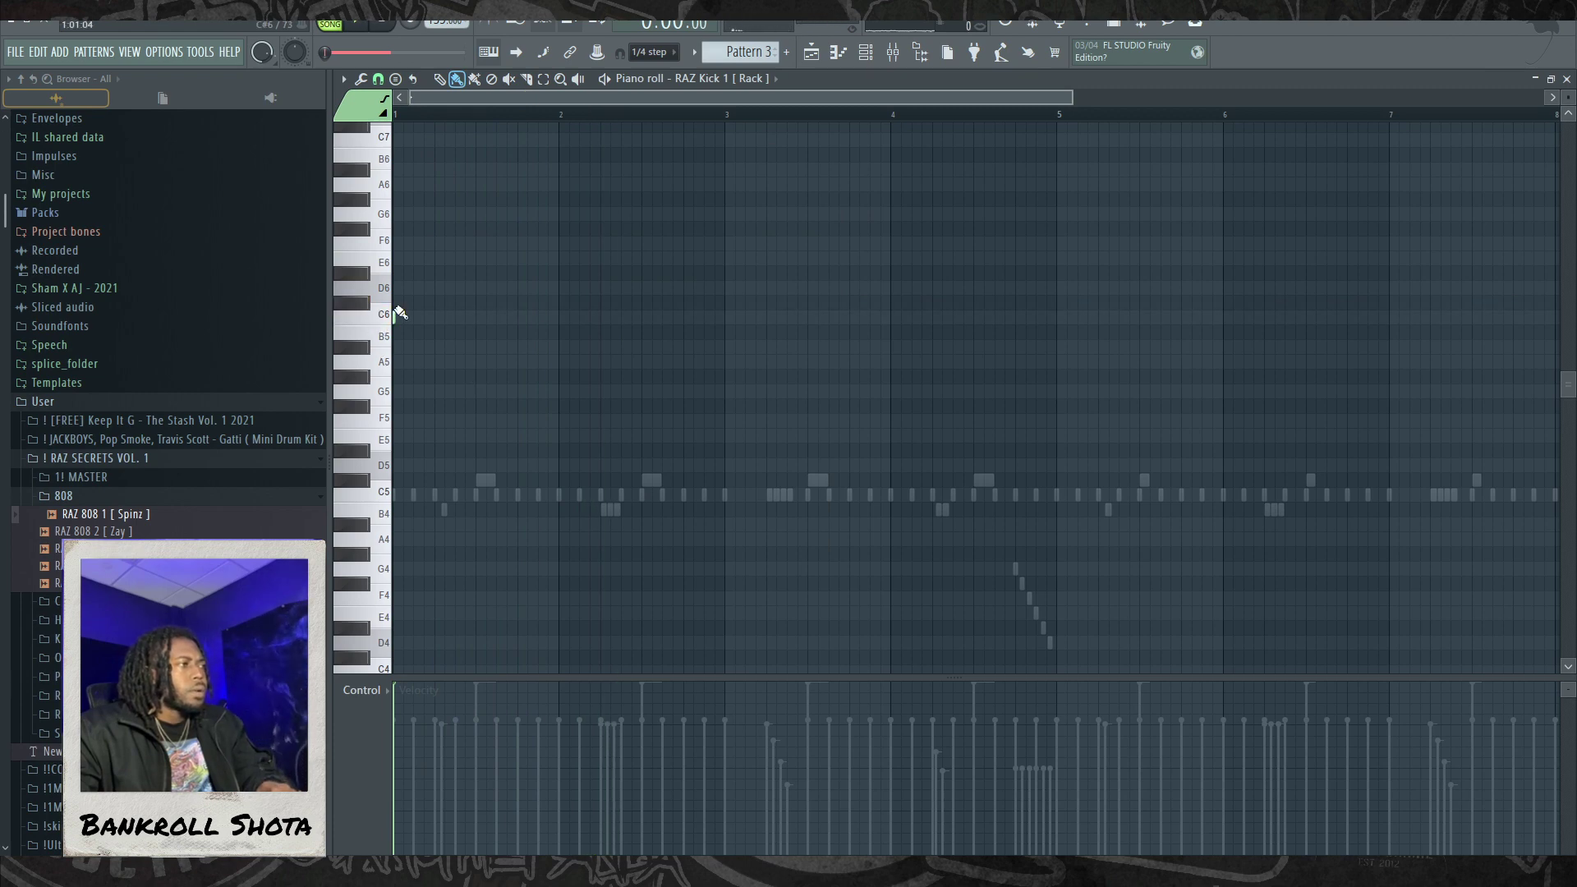
Step: Open the RAZ 808 1 [ Spinz ] piano roll and paint a C#6 note at bar 1 and a G#5 note at bar 2
key("F6")
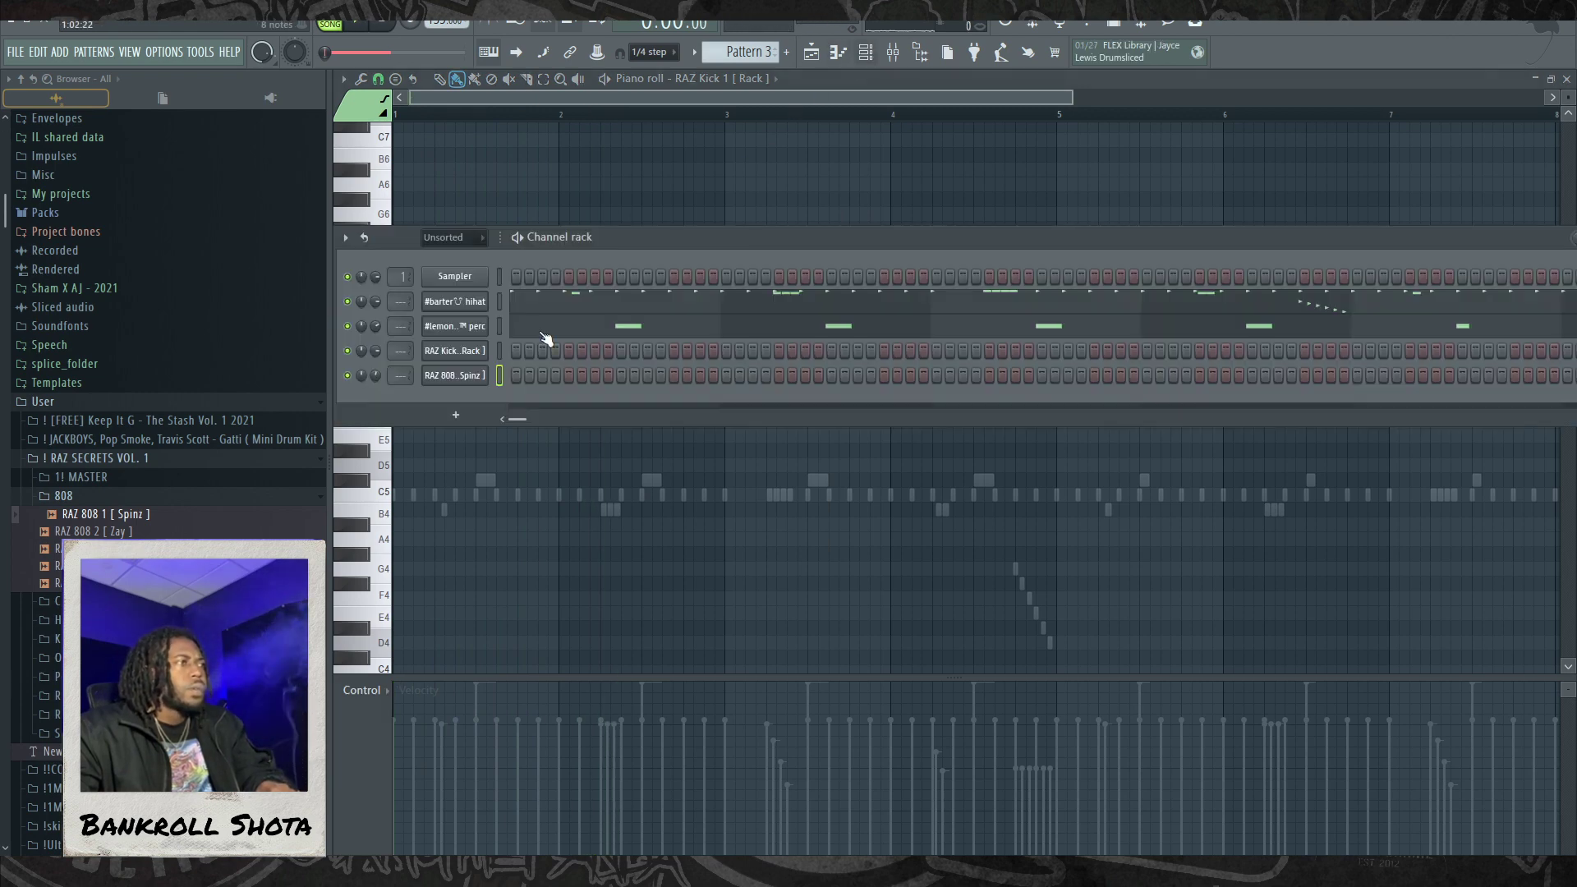
right_click(465, 385)
left_click(503, 376)
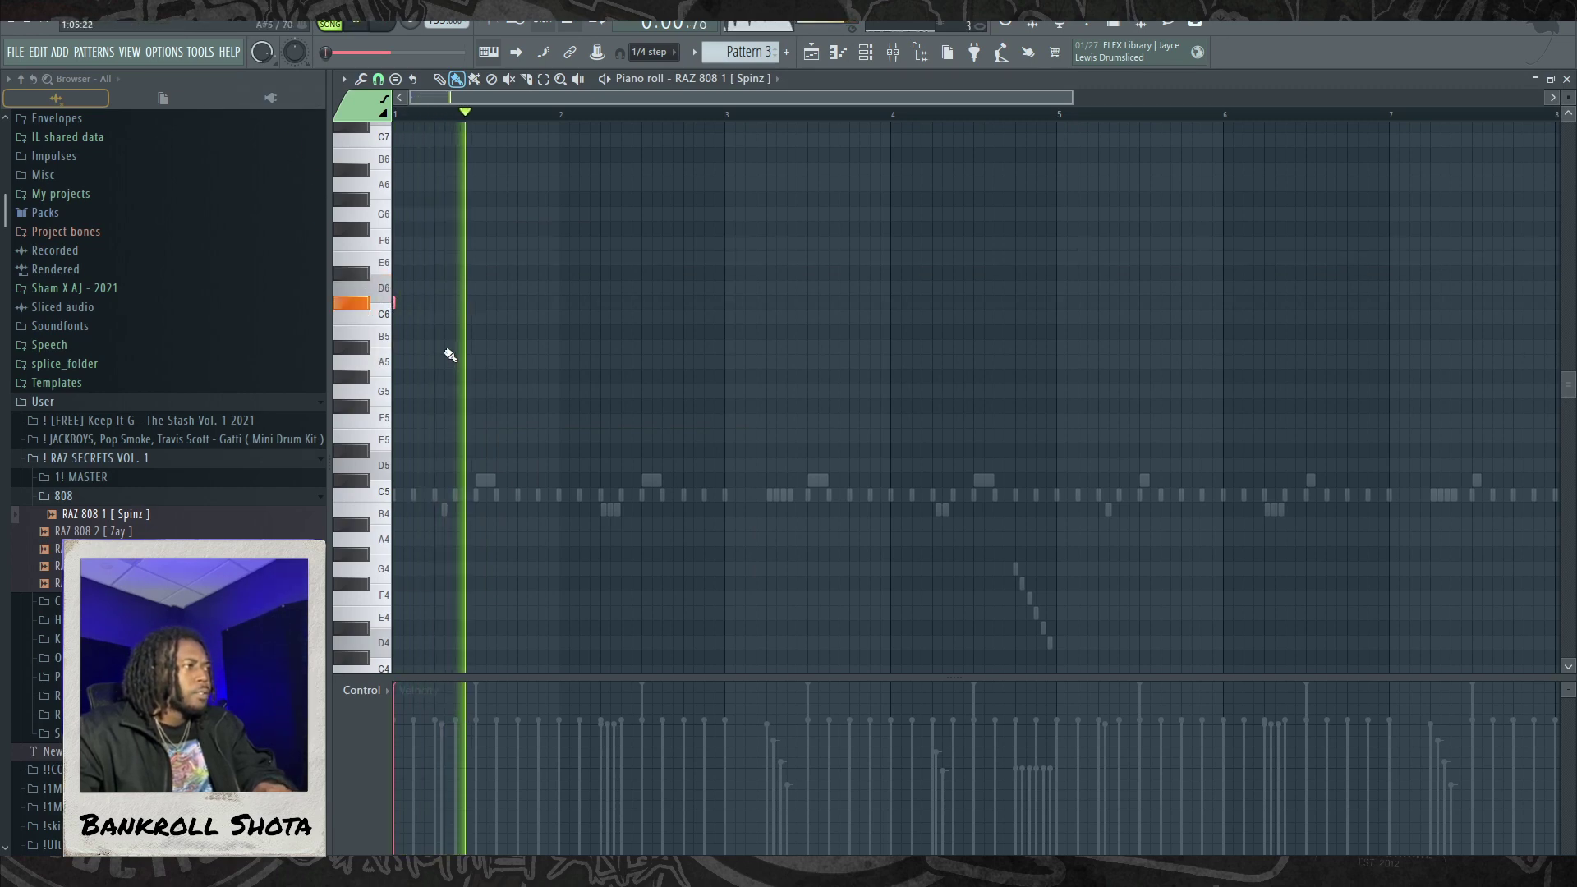
key("space")
left_click(374, 349)
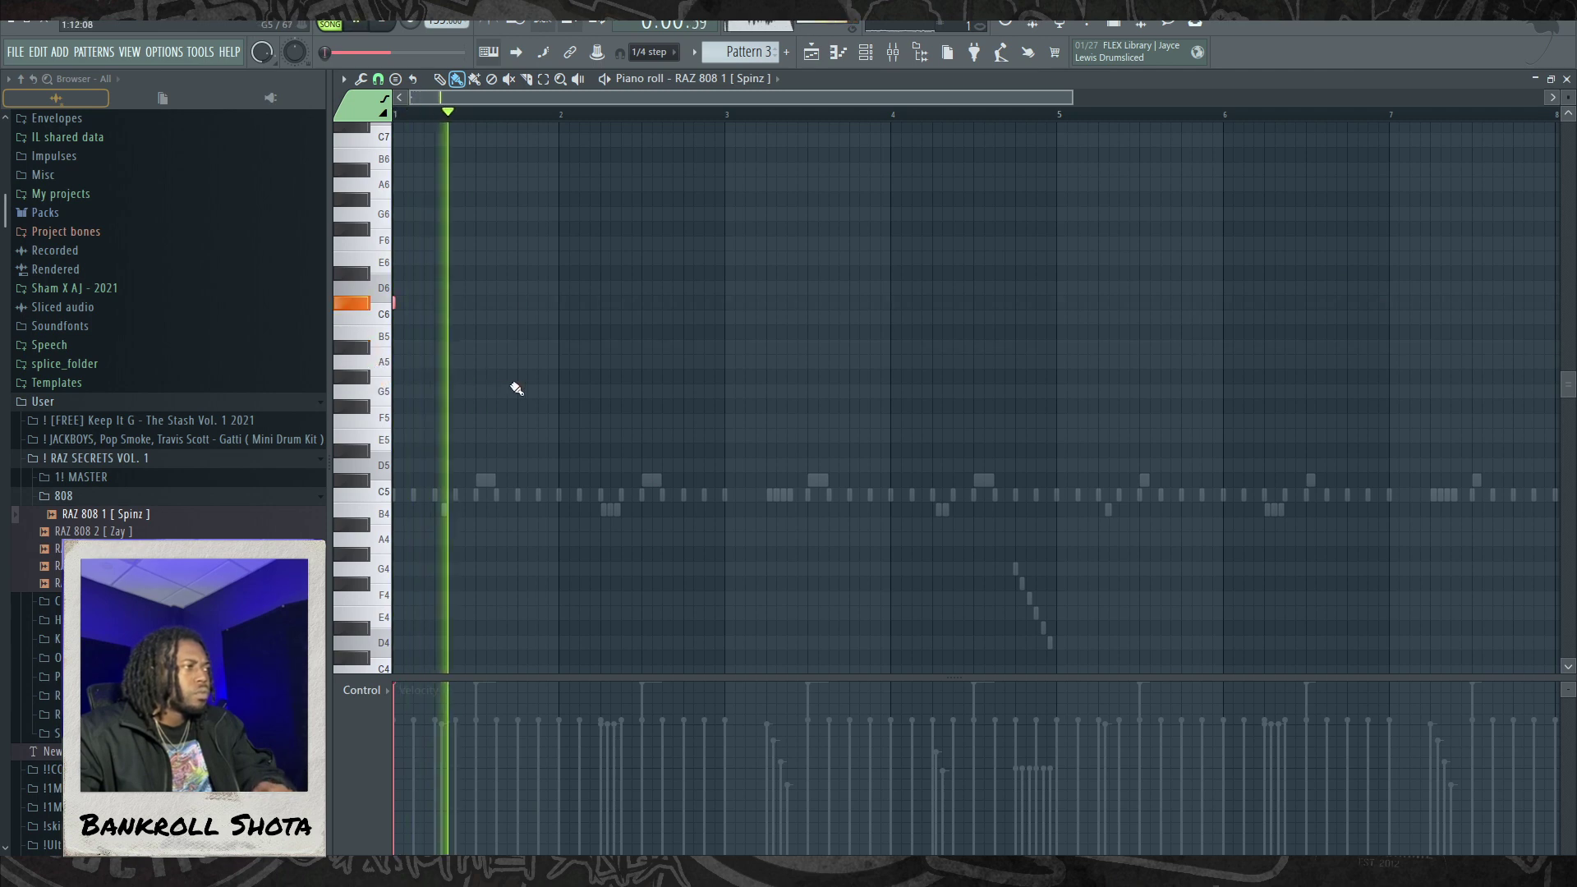
left_click(558, 377)
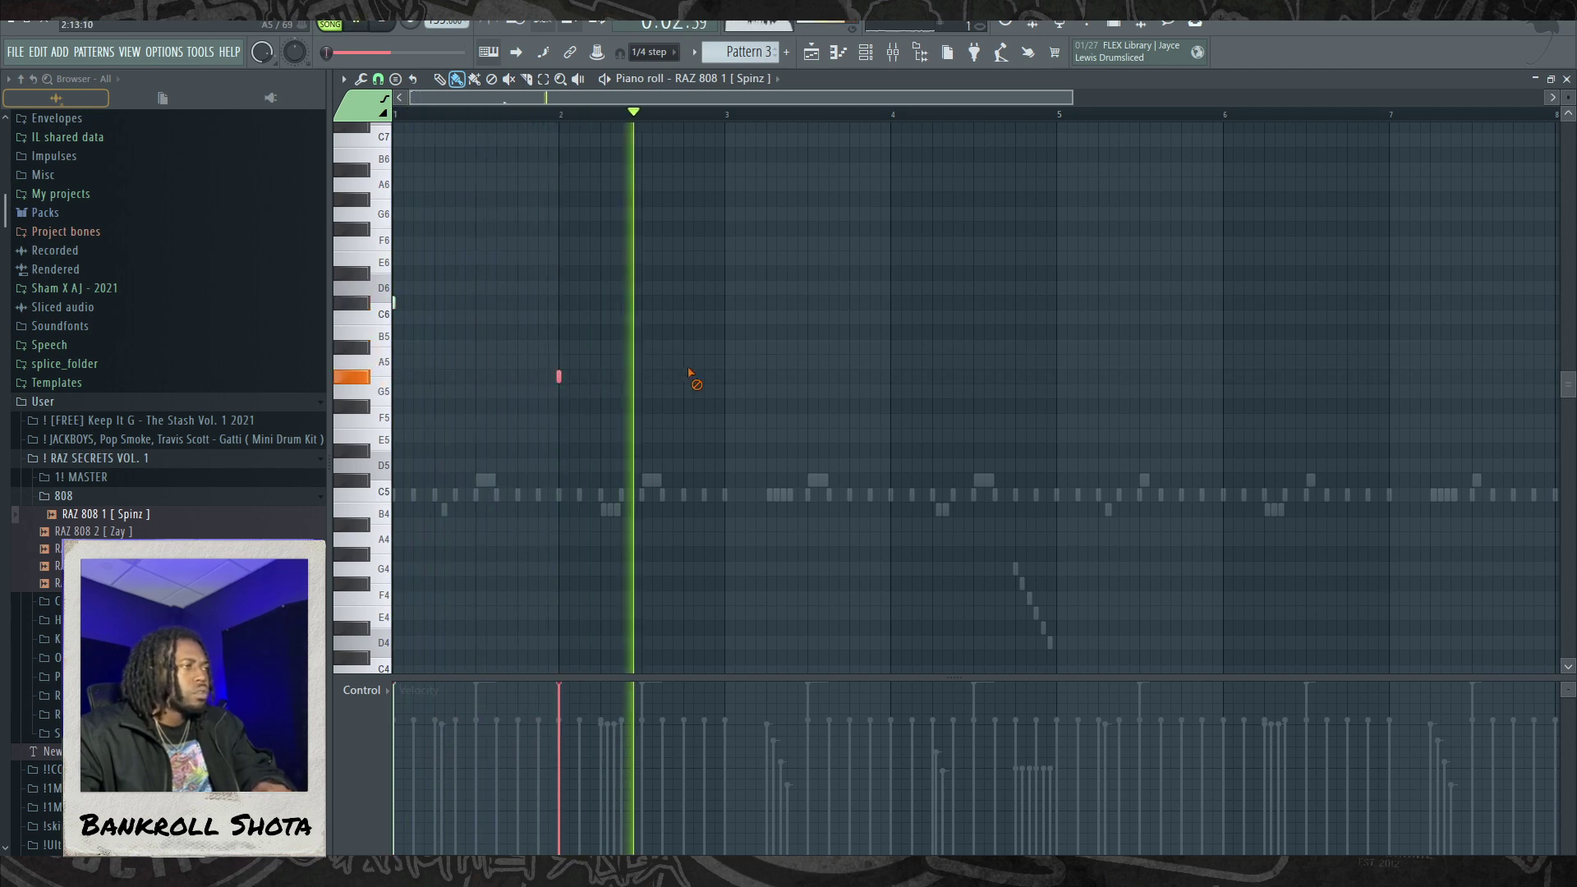
Step: Paint an A#5 808 note at the start of bar 3 and play the bass line back
key("space")
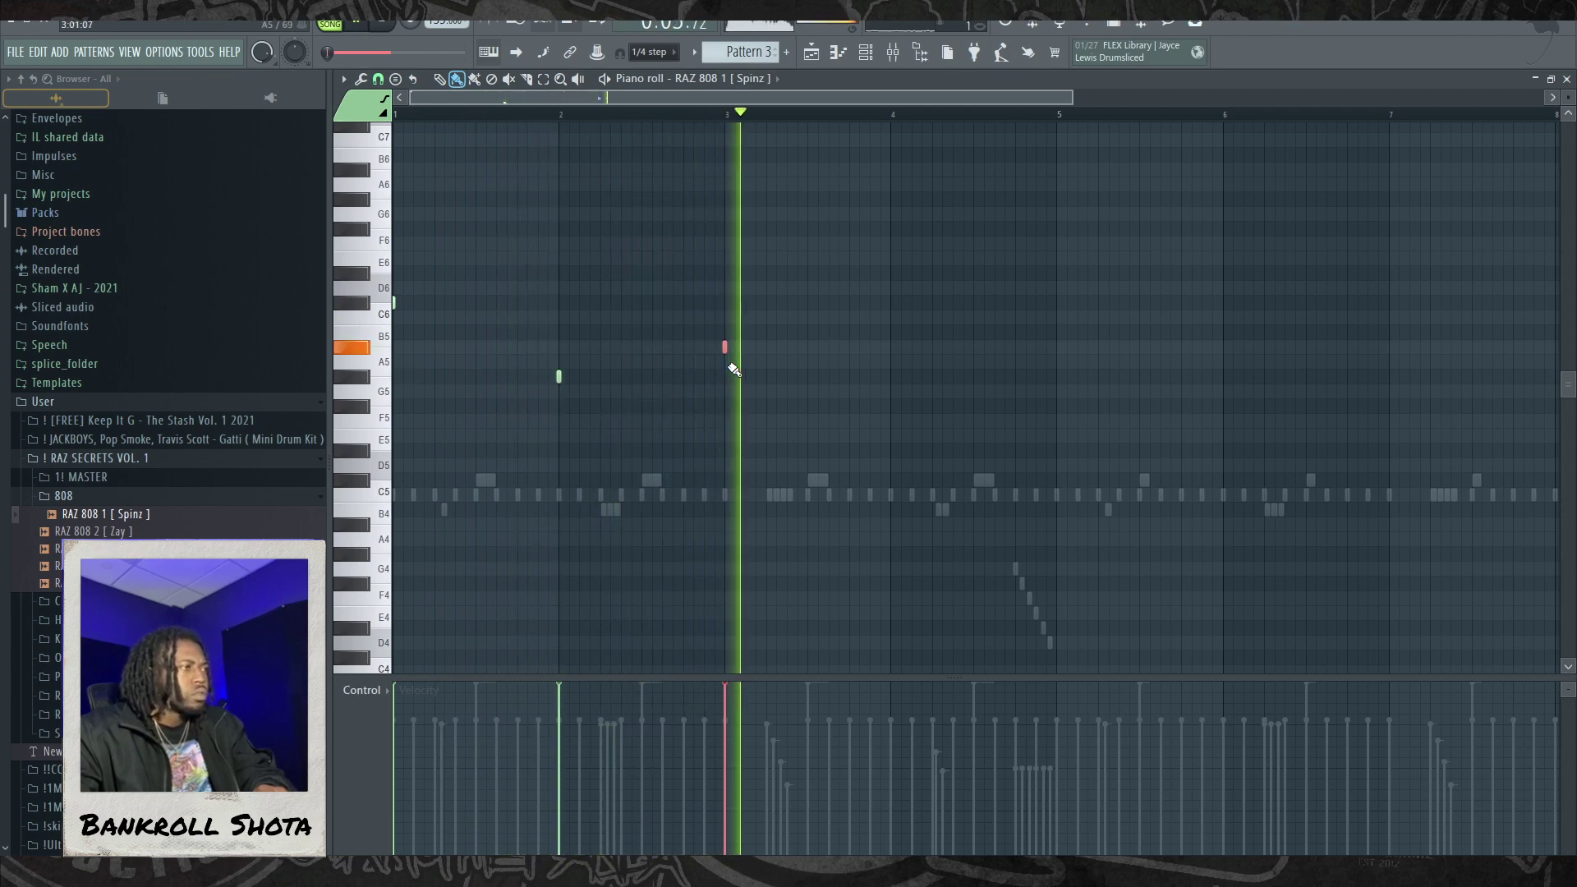
key("space")
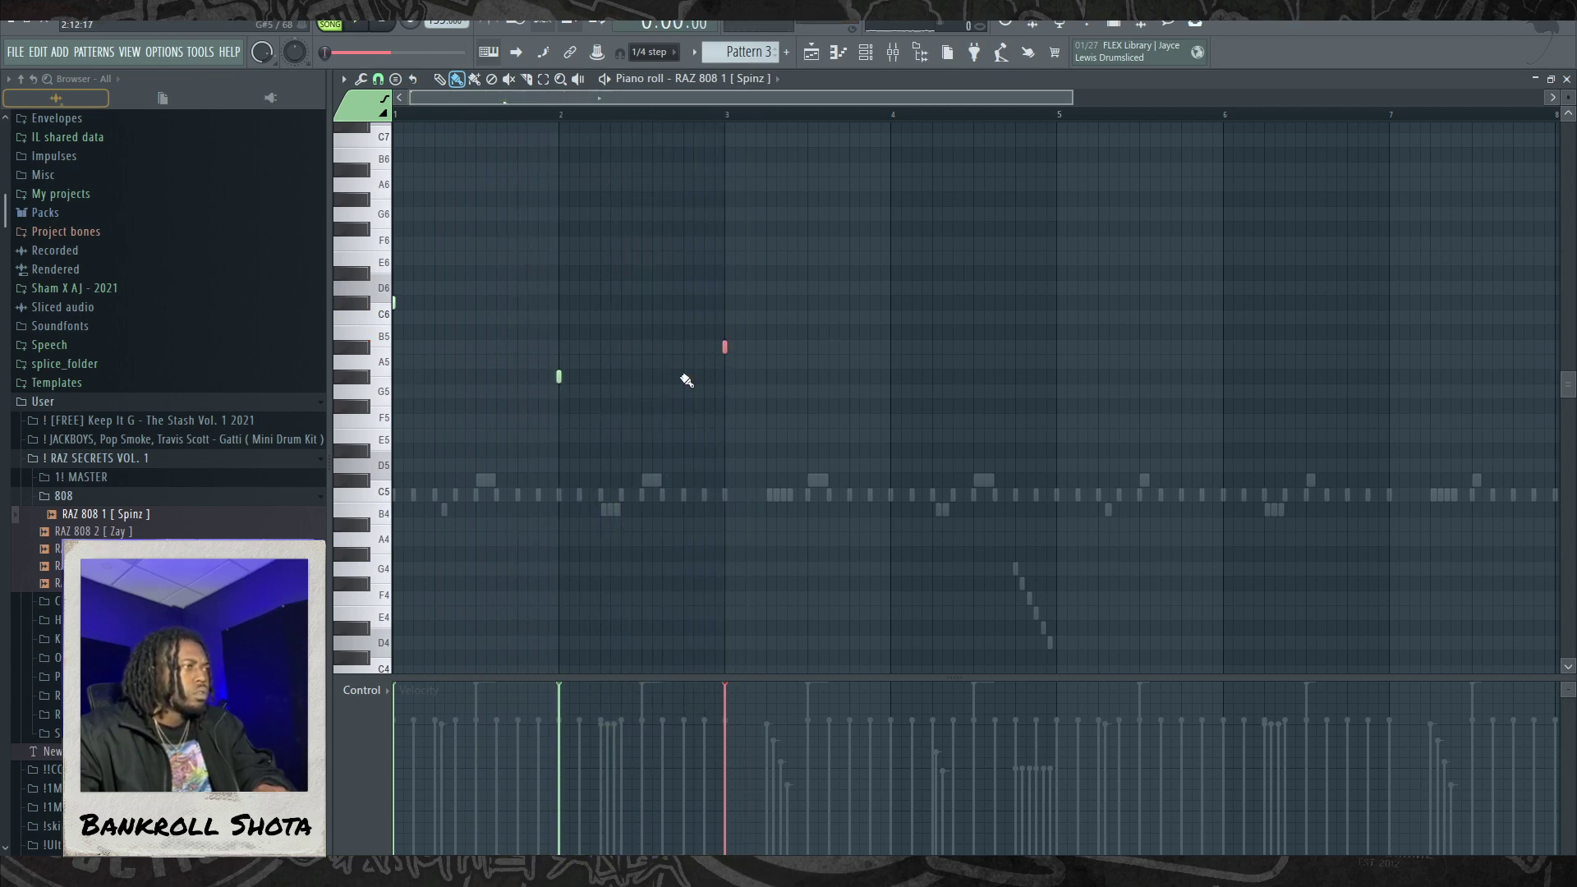
key("space")
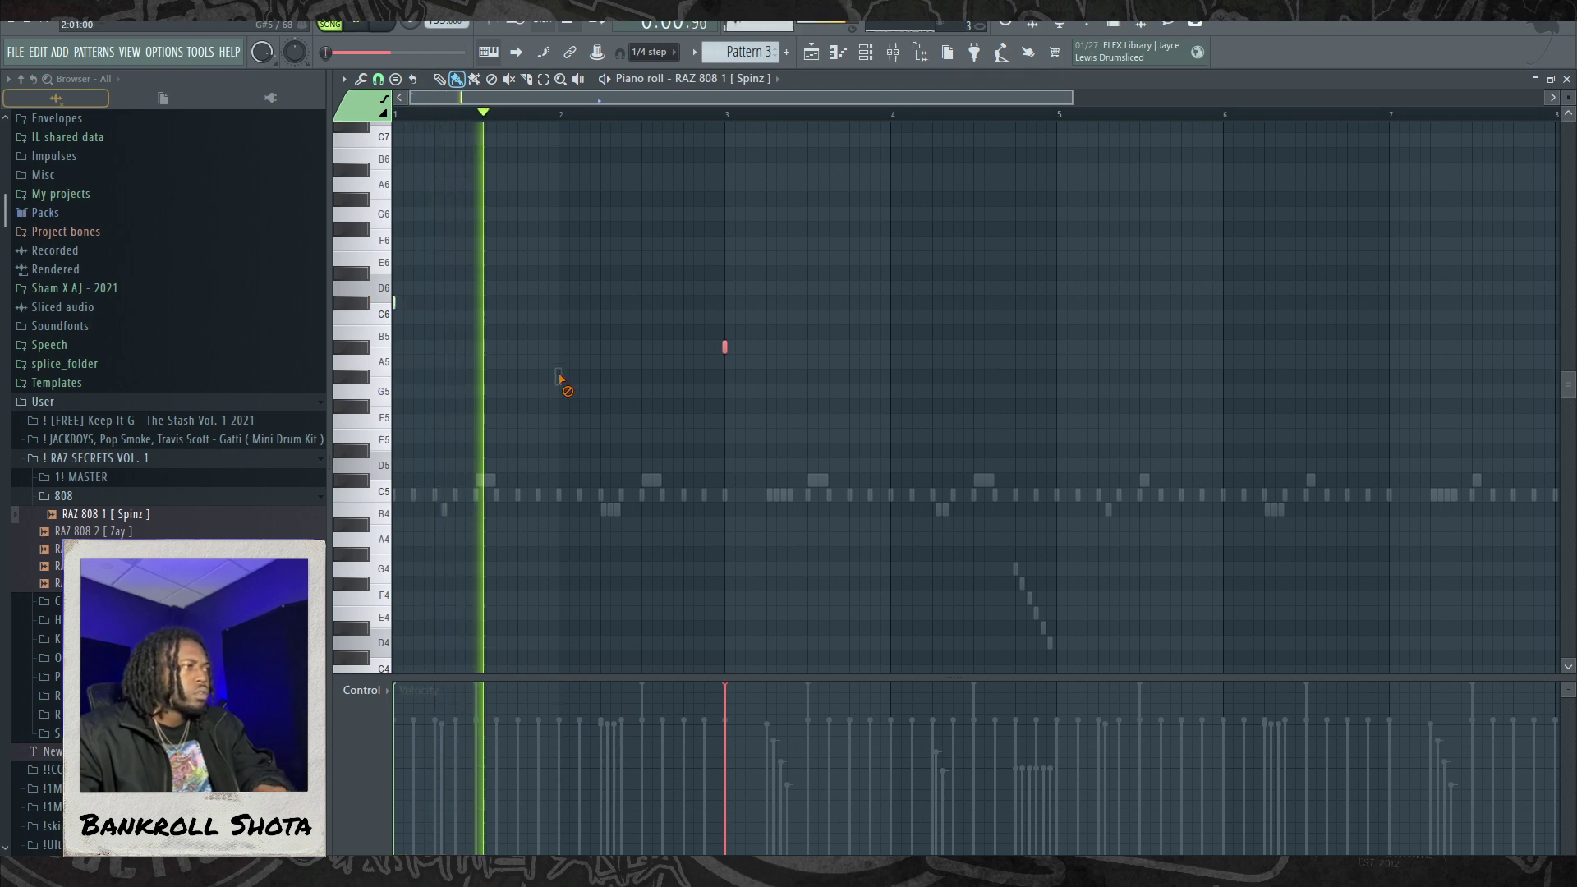
left_click_drag(724, 355, 723, 362)
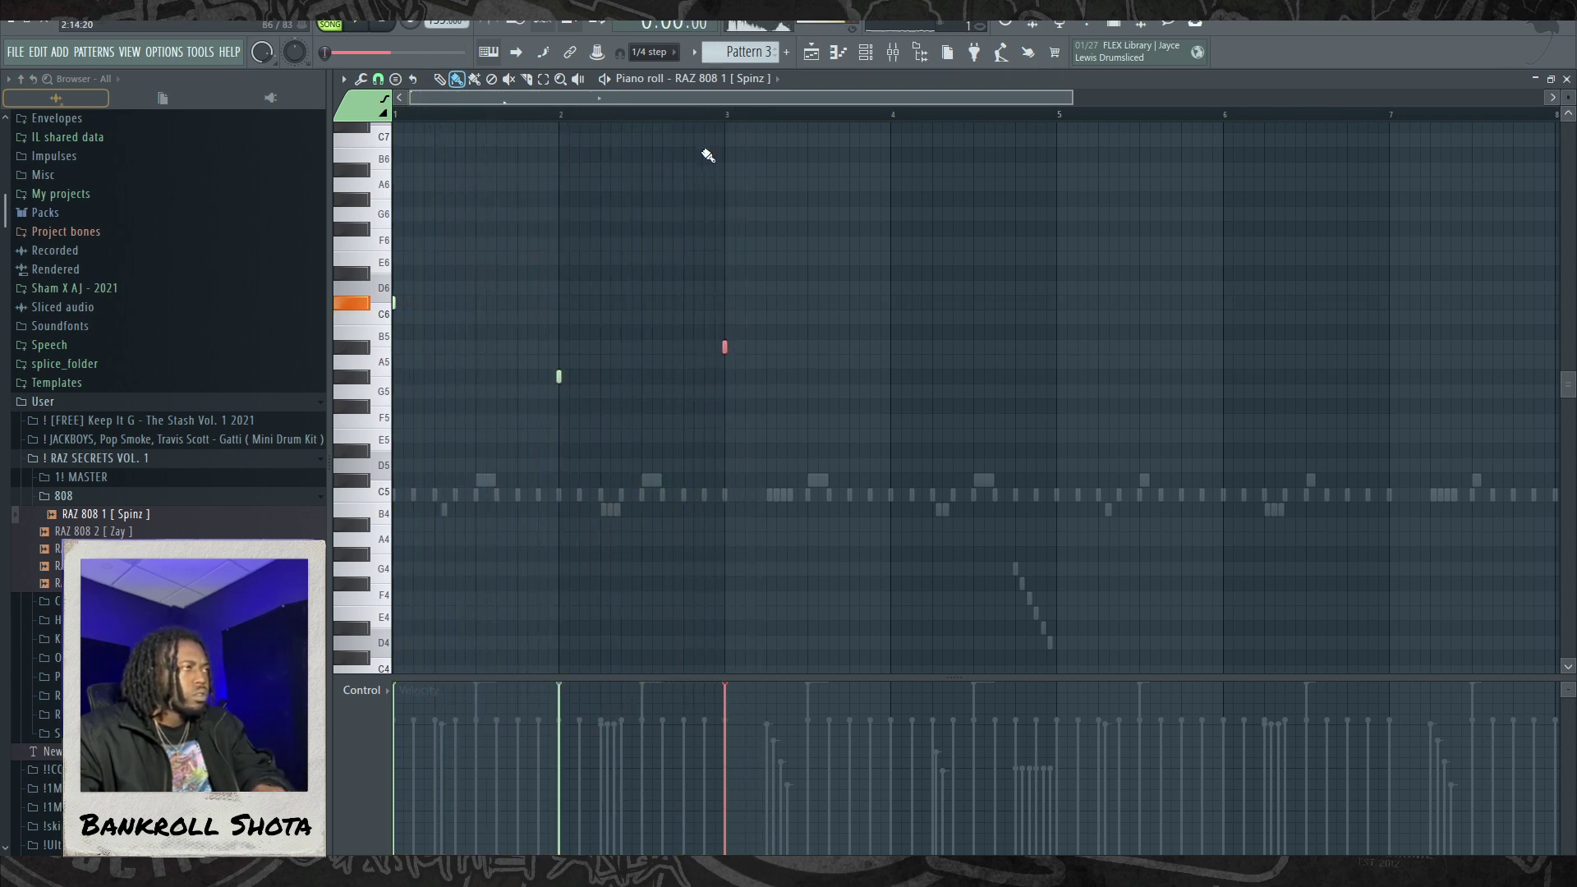
Step: Replace the bar 3 808 note with B5, add another B5 just before it, and play the line back
key("space")
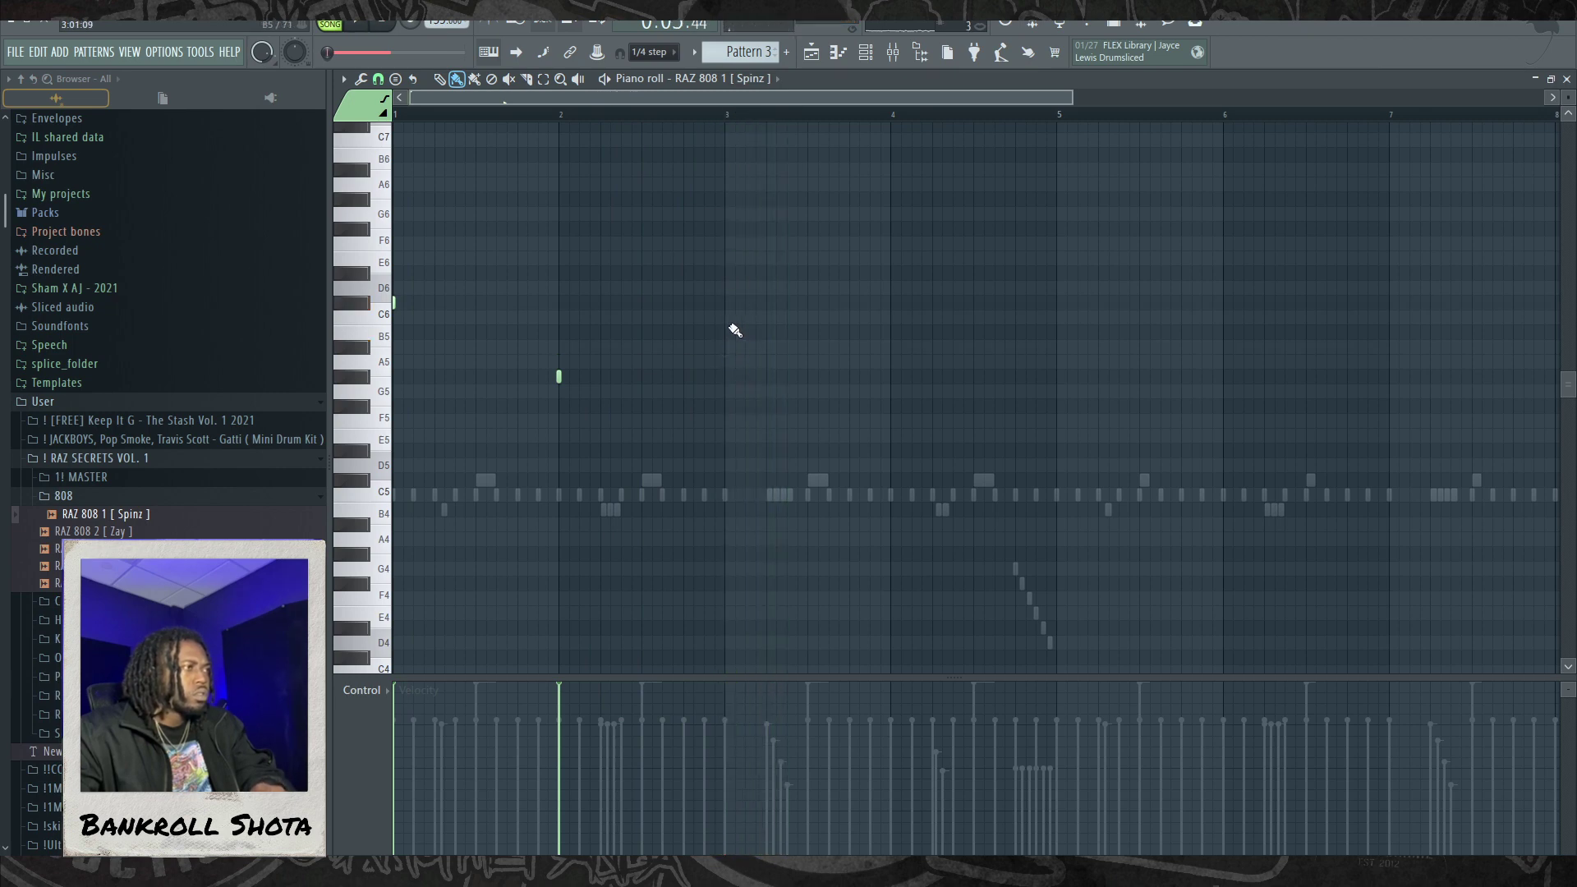
left_click(730, 331)
key("space")
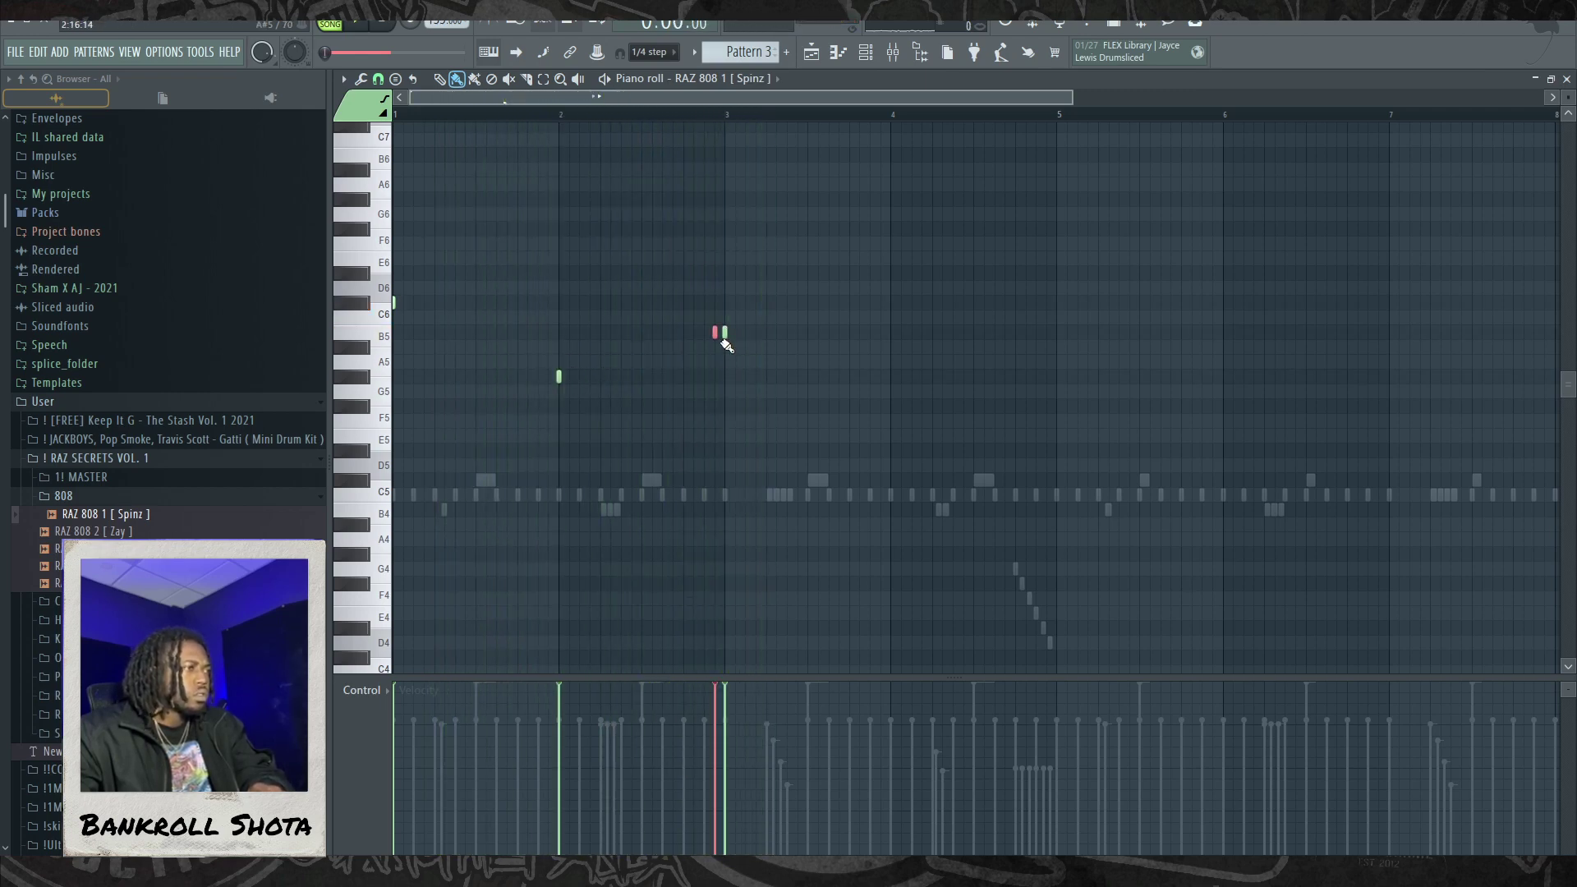
Step: Delete the two B5 808 notes around bar 3 and transpose the remaining notes down one octave
key("space")
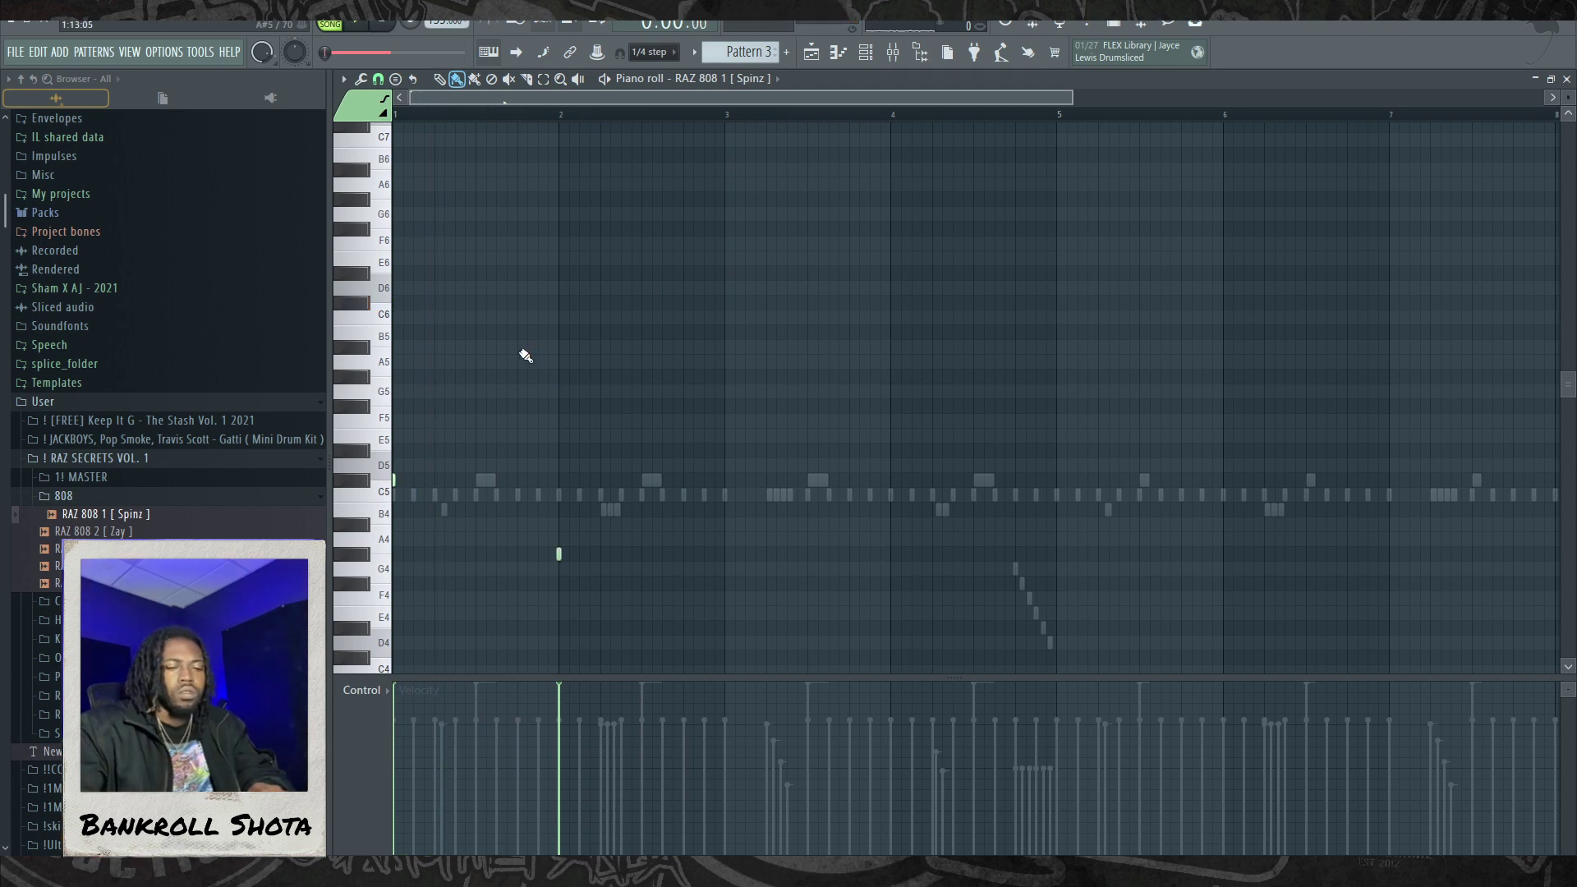
key("space")
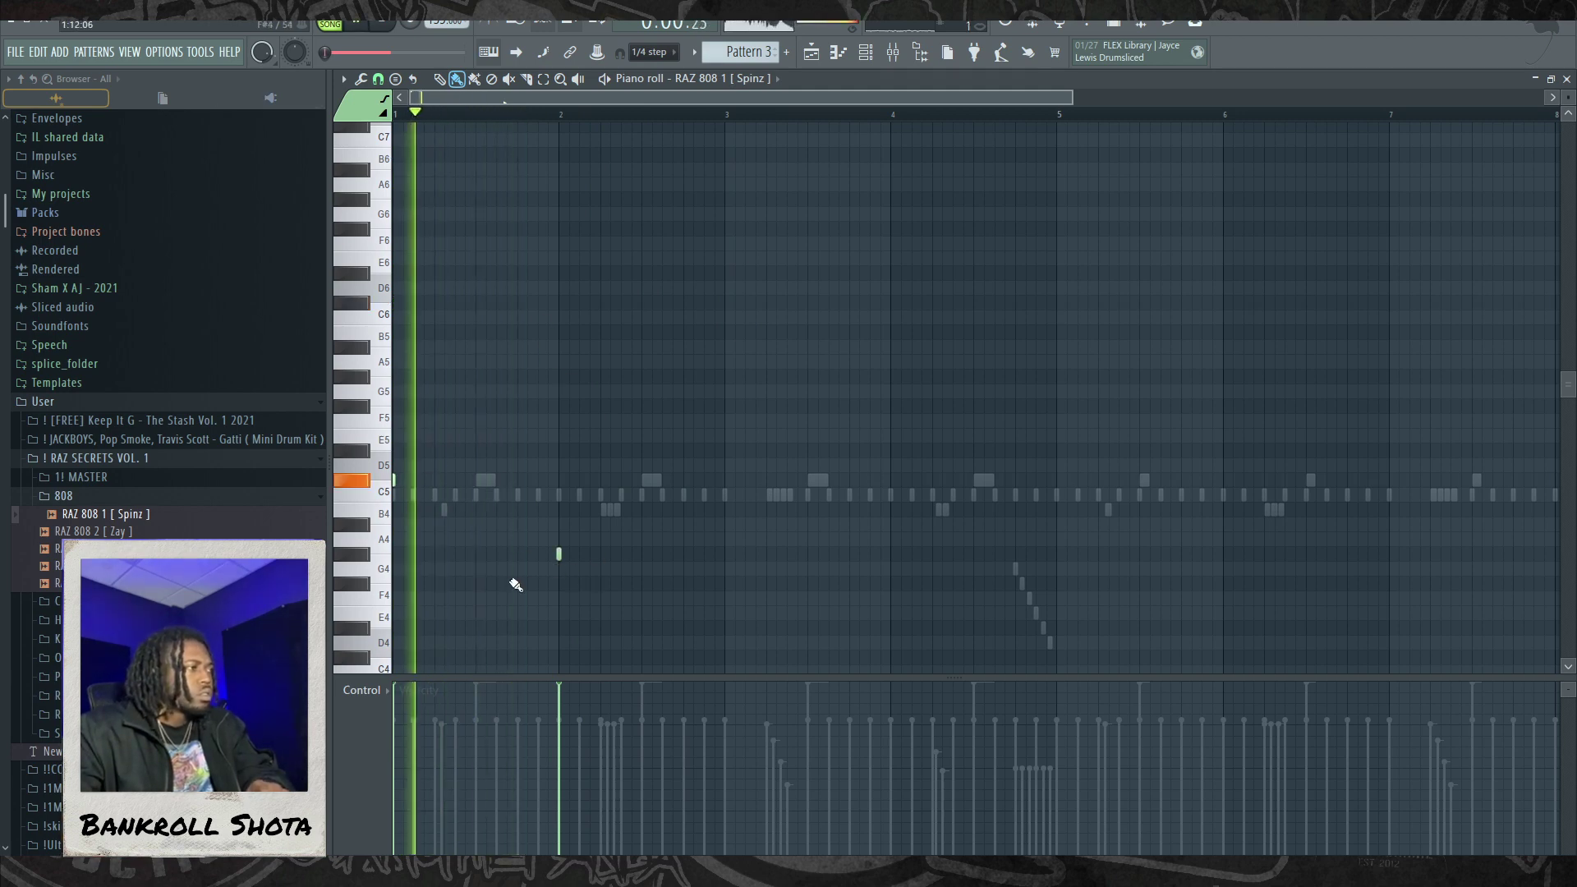
Step: Replace the G#4 808 note at bar 2 with an F#5 note, audition it, and raise it to G#5
right_click(559, 554)
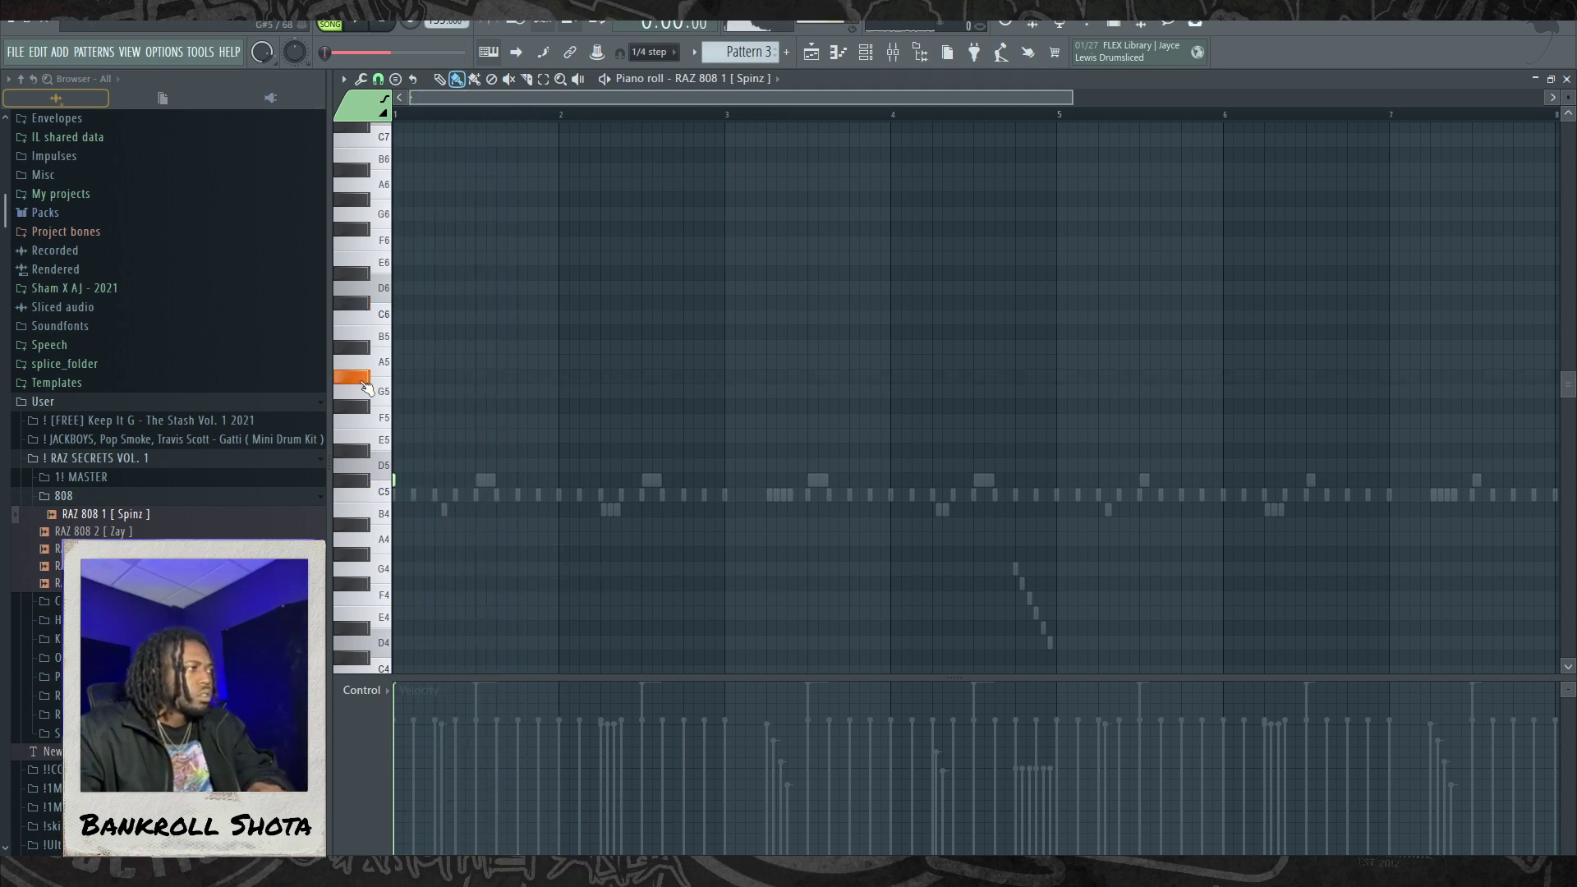
key("space")
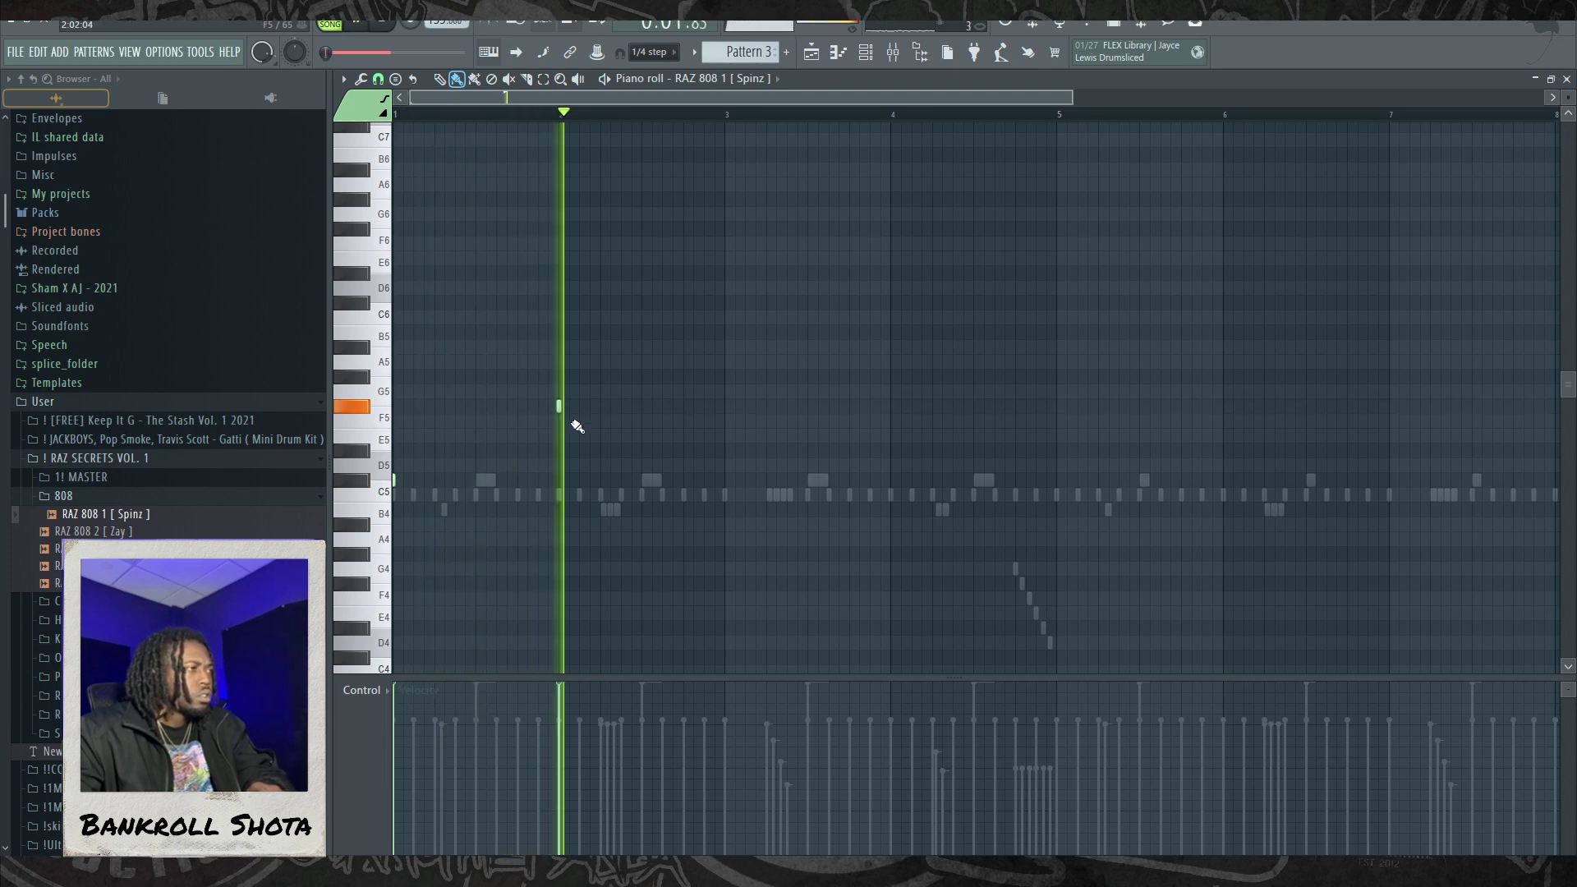
key("space")
key("space")
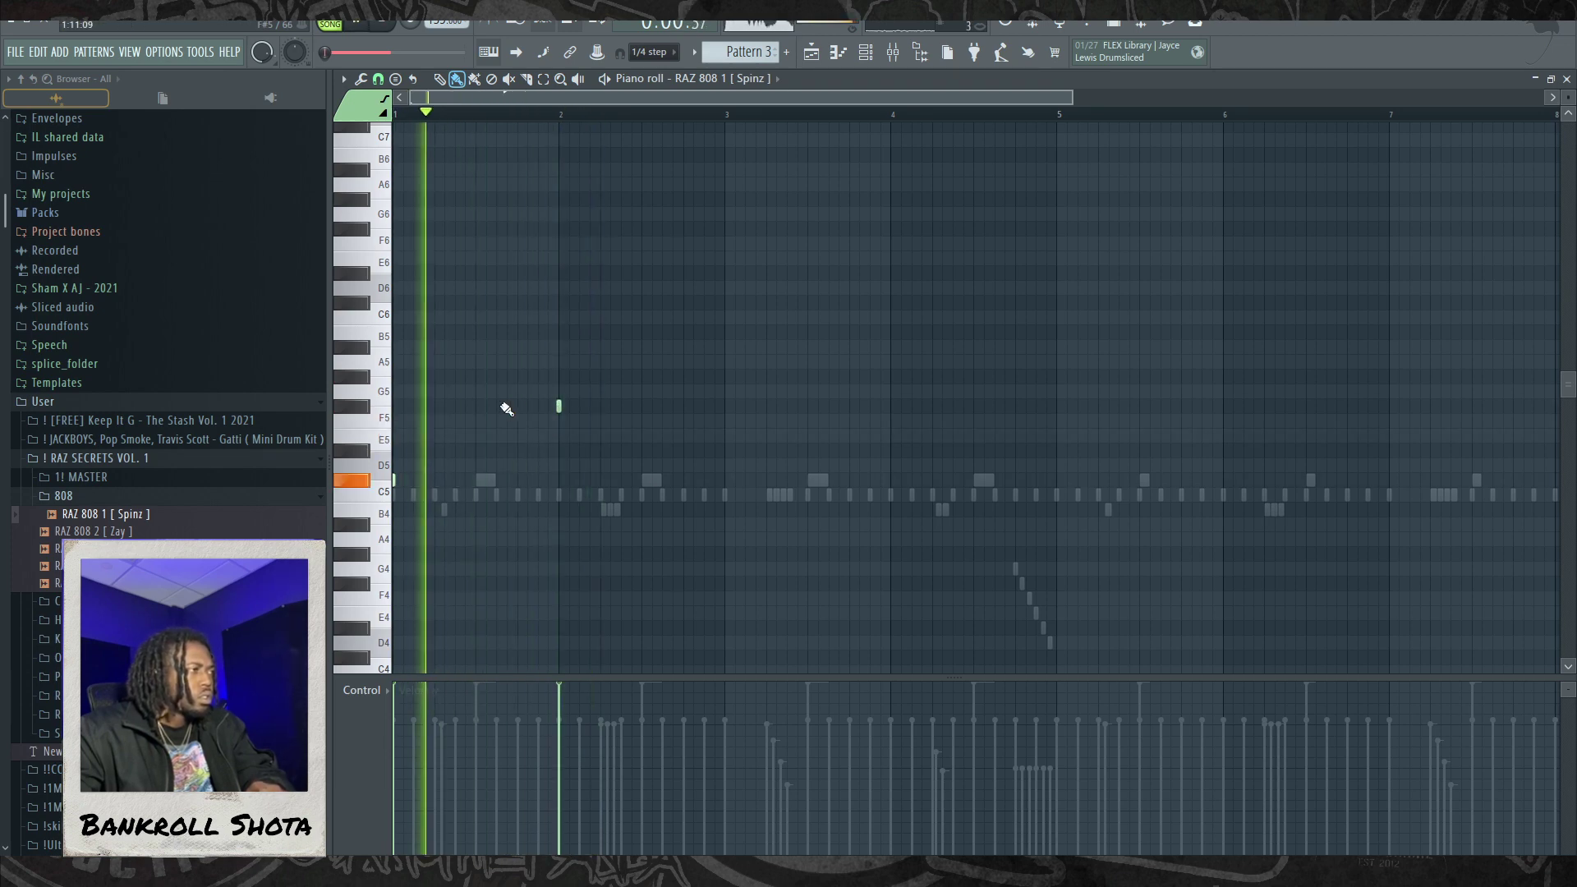
mouse_move(558, 406)
left_mouse_down()
mouse_move(557, 422)
mouse_move(559, 377)
left_mouse_up()
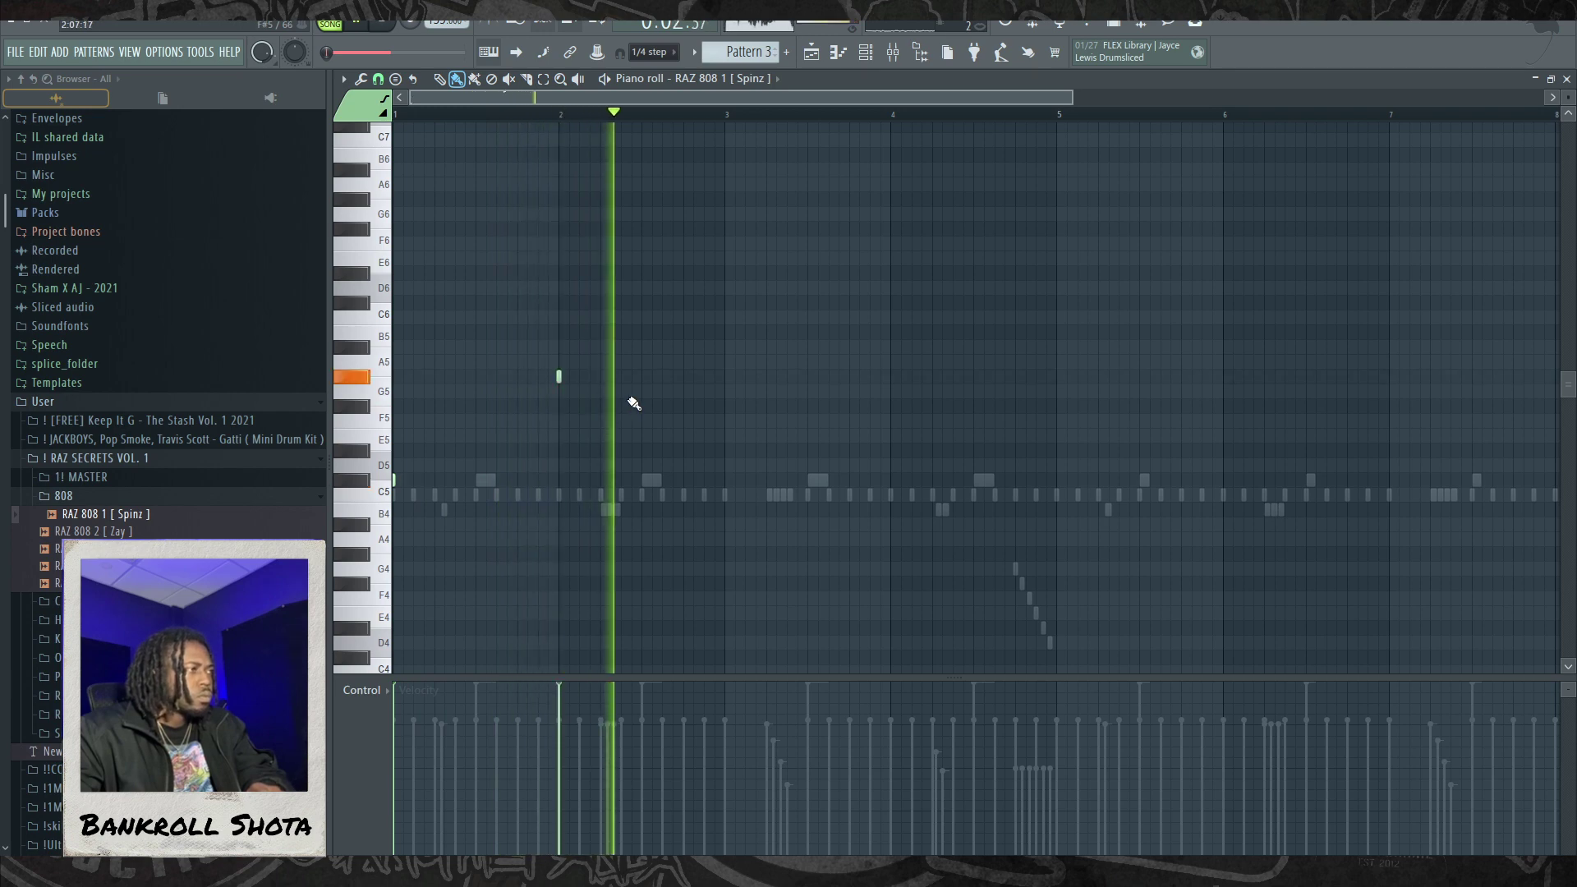
Step: Add an F#5 808 note at the start of bar 3 and duplicate the four-bar 808 line into bars 5 to 8
left_click(726, 407)
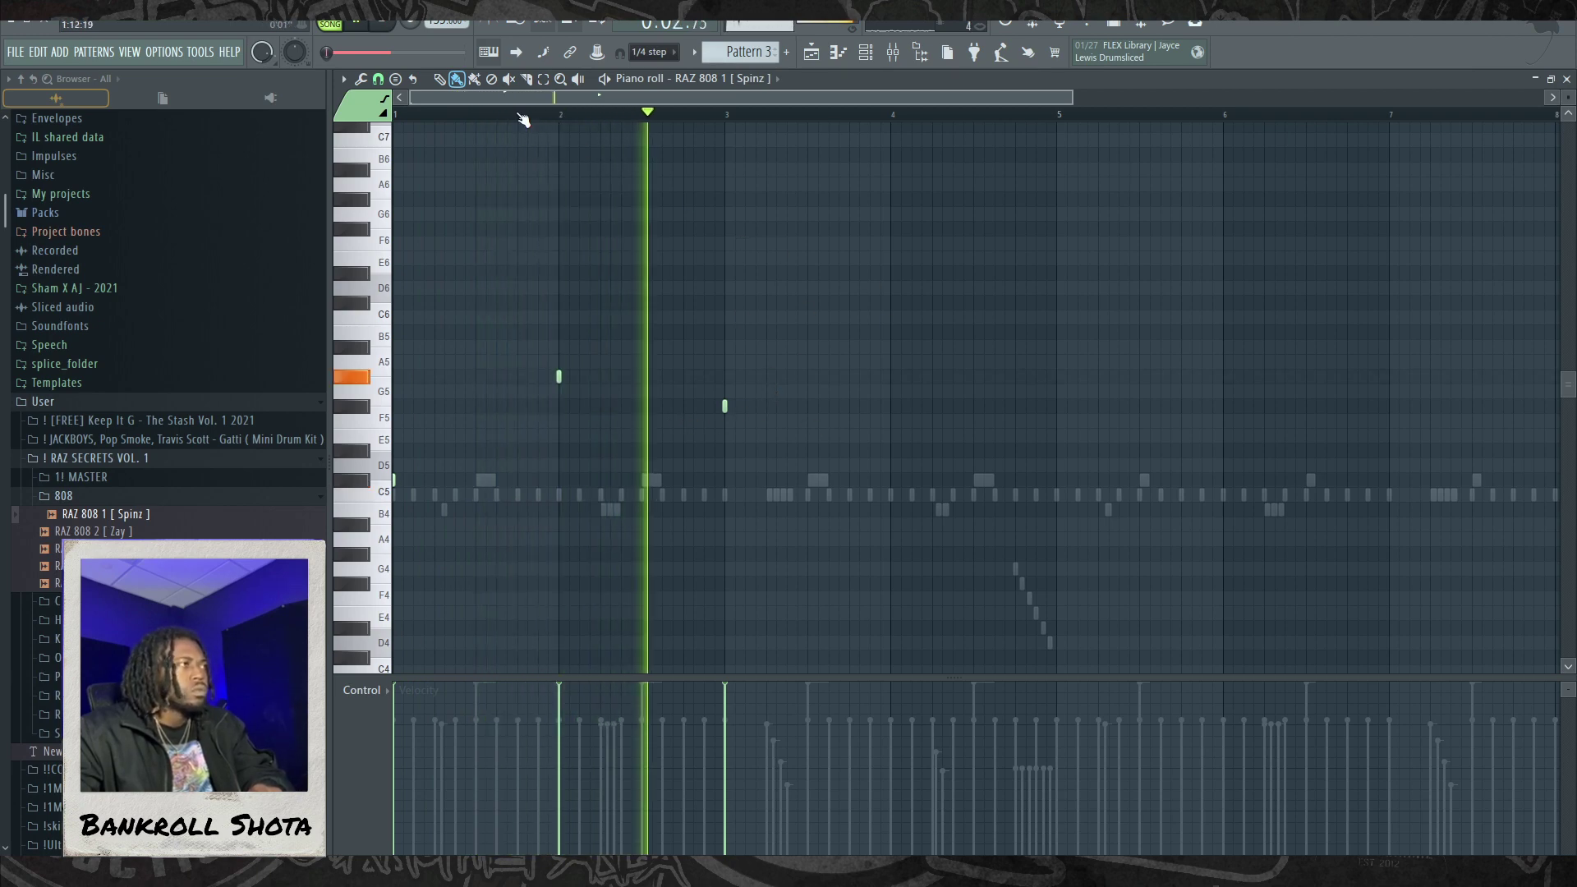
left_click(543, 79)
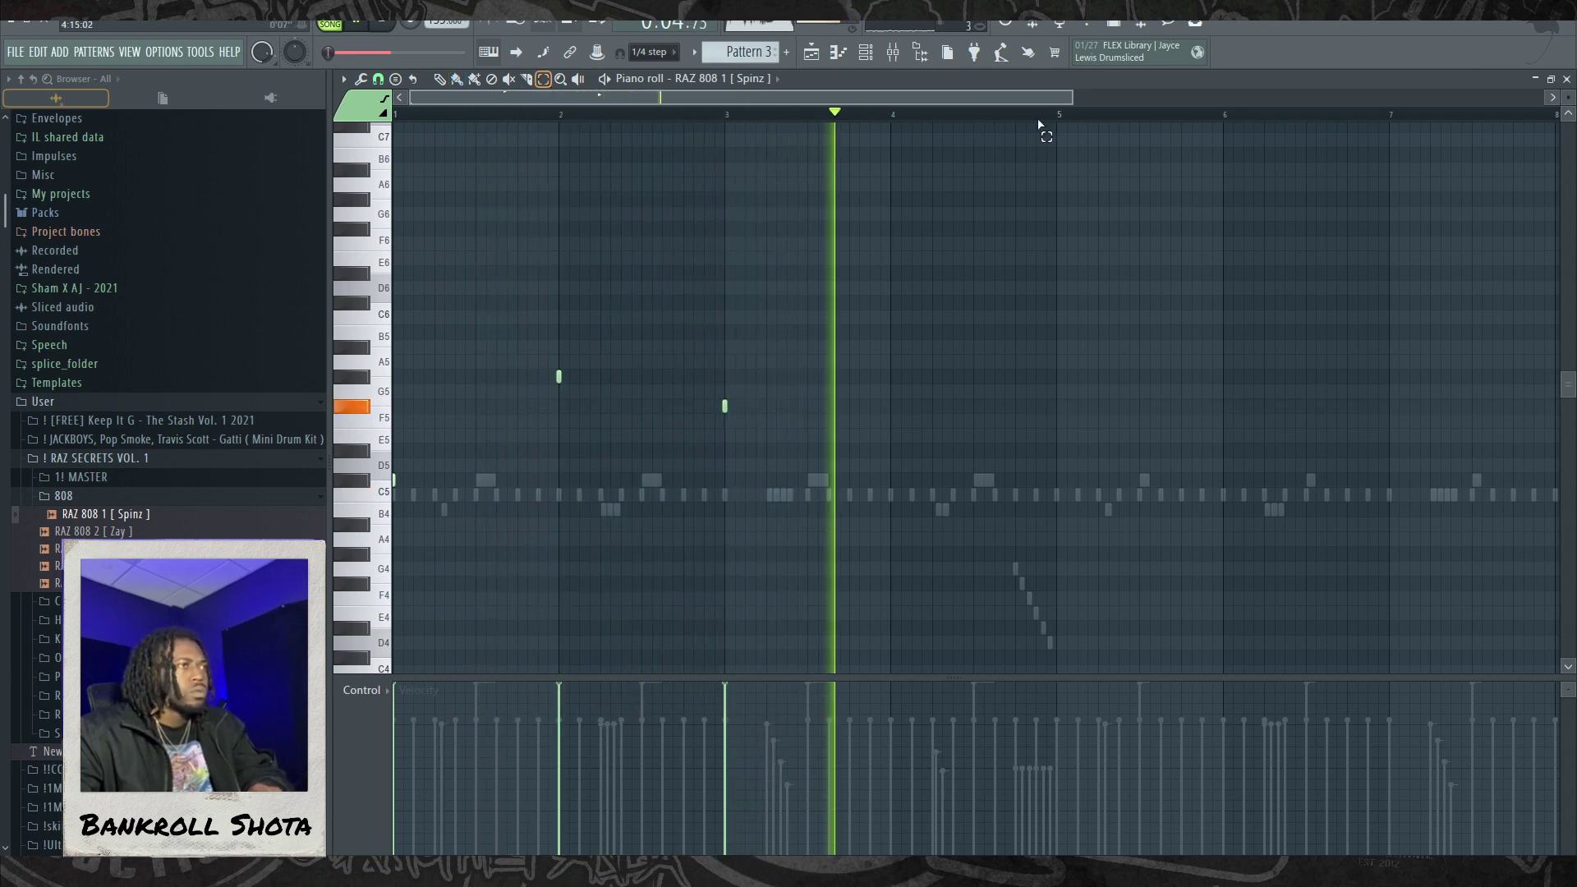
key("ctrl+a")
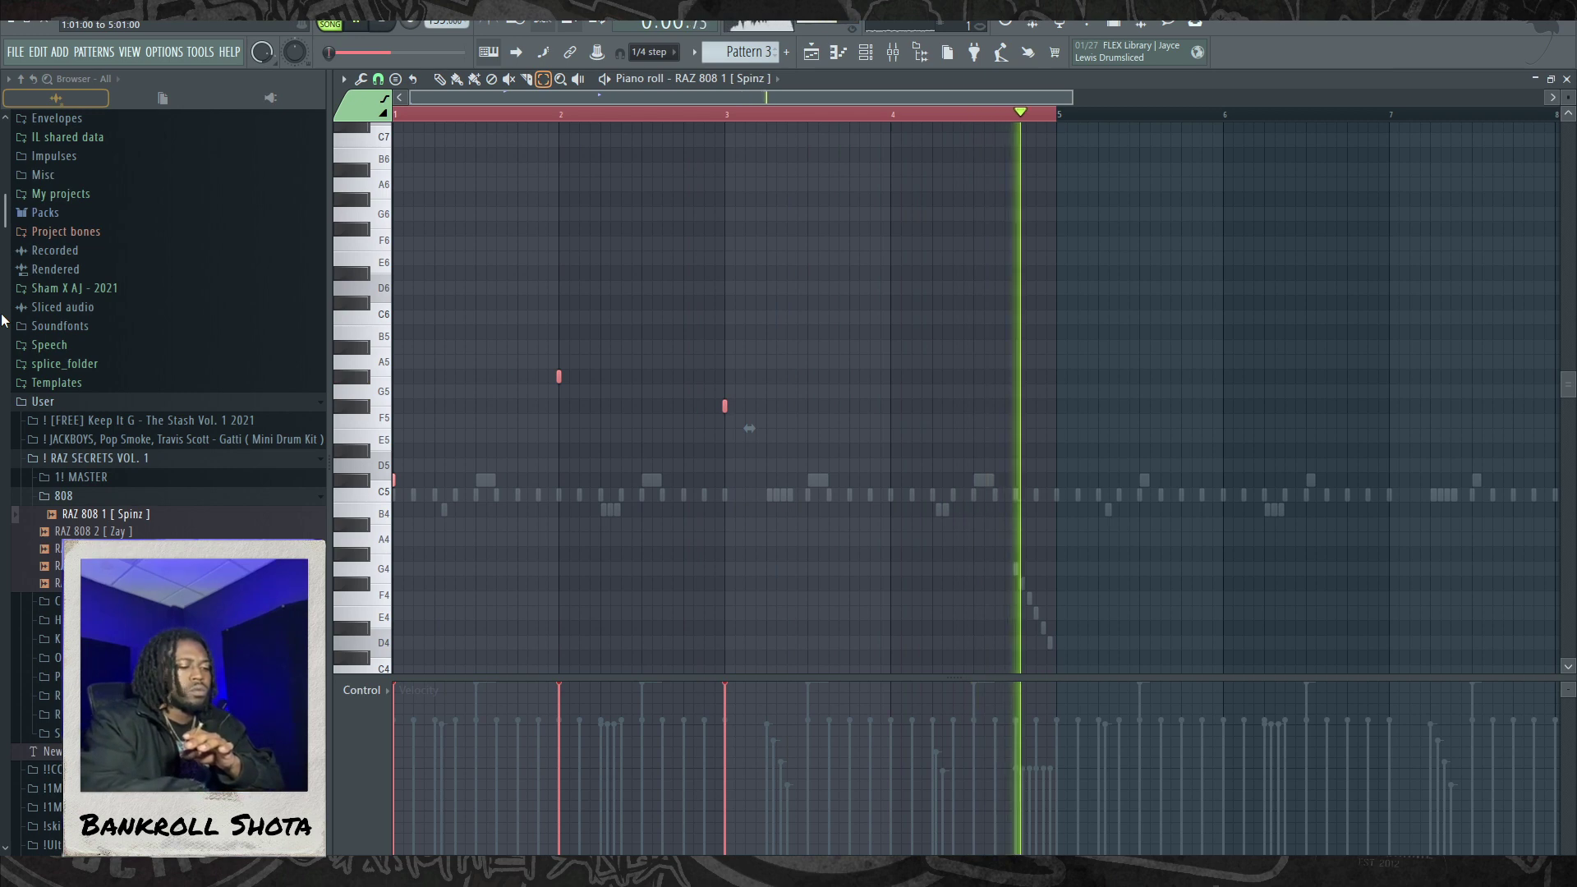
key("ctrl+b")
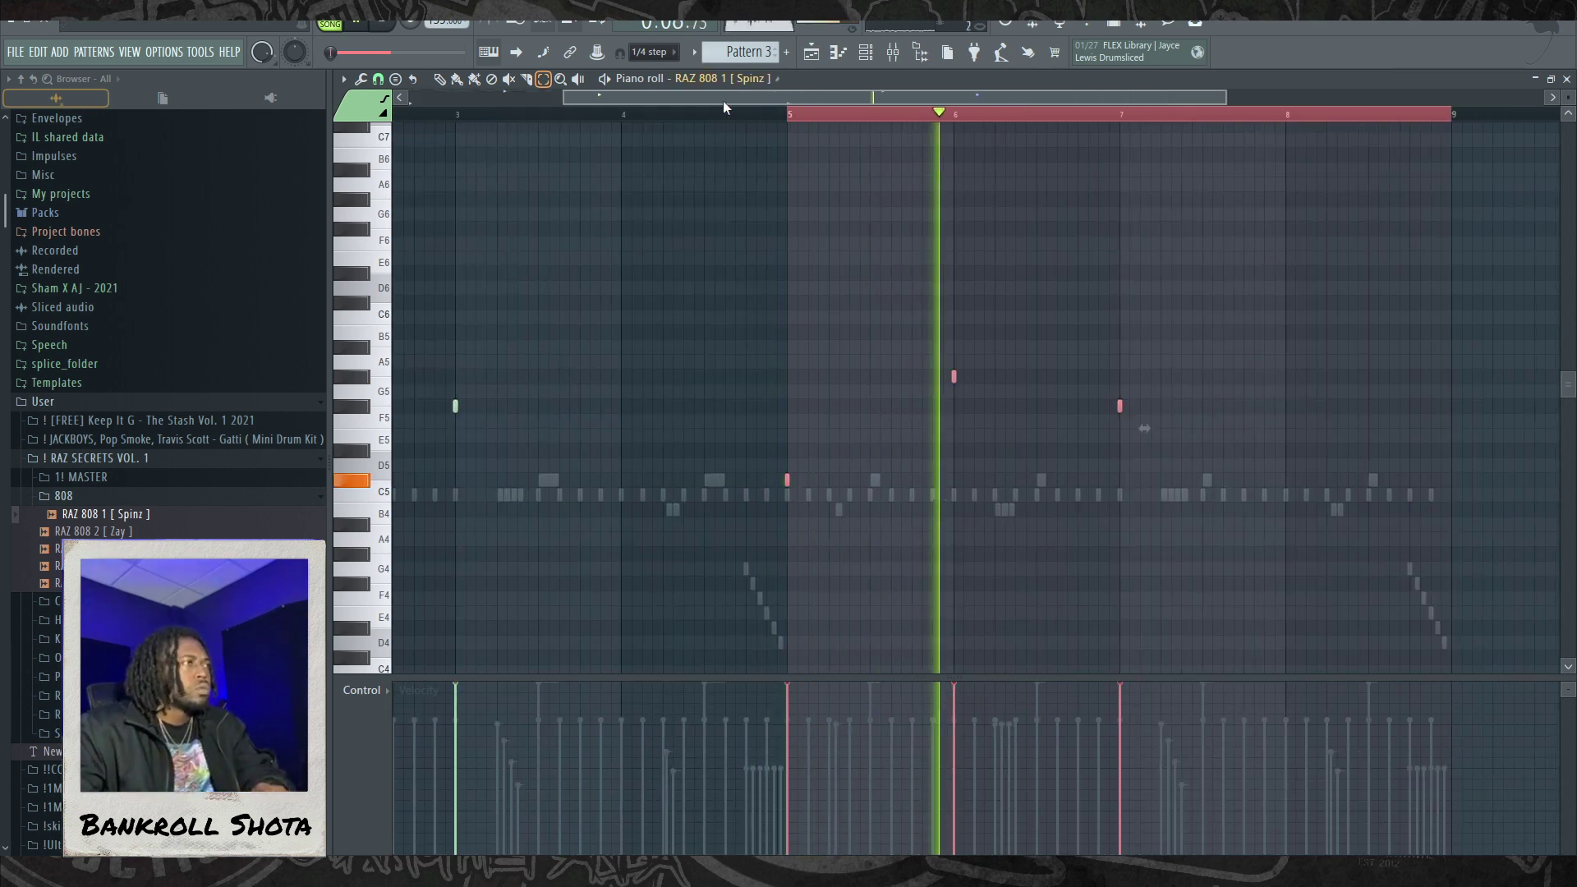
key("ctrl+d")
left_click_drag(728, 100, 573, 100)
Step: Load the RAZ Snare 3 [ Default ] sample from the Snares folder as a new channel in the channel rack
left_click(88, 498)
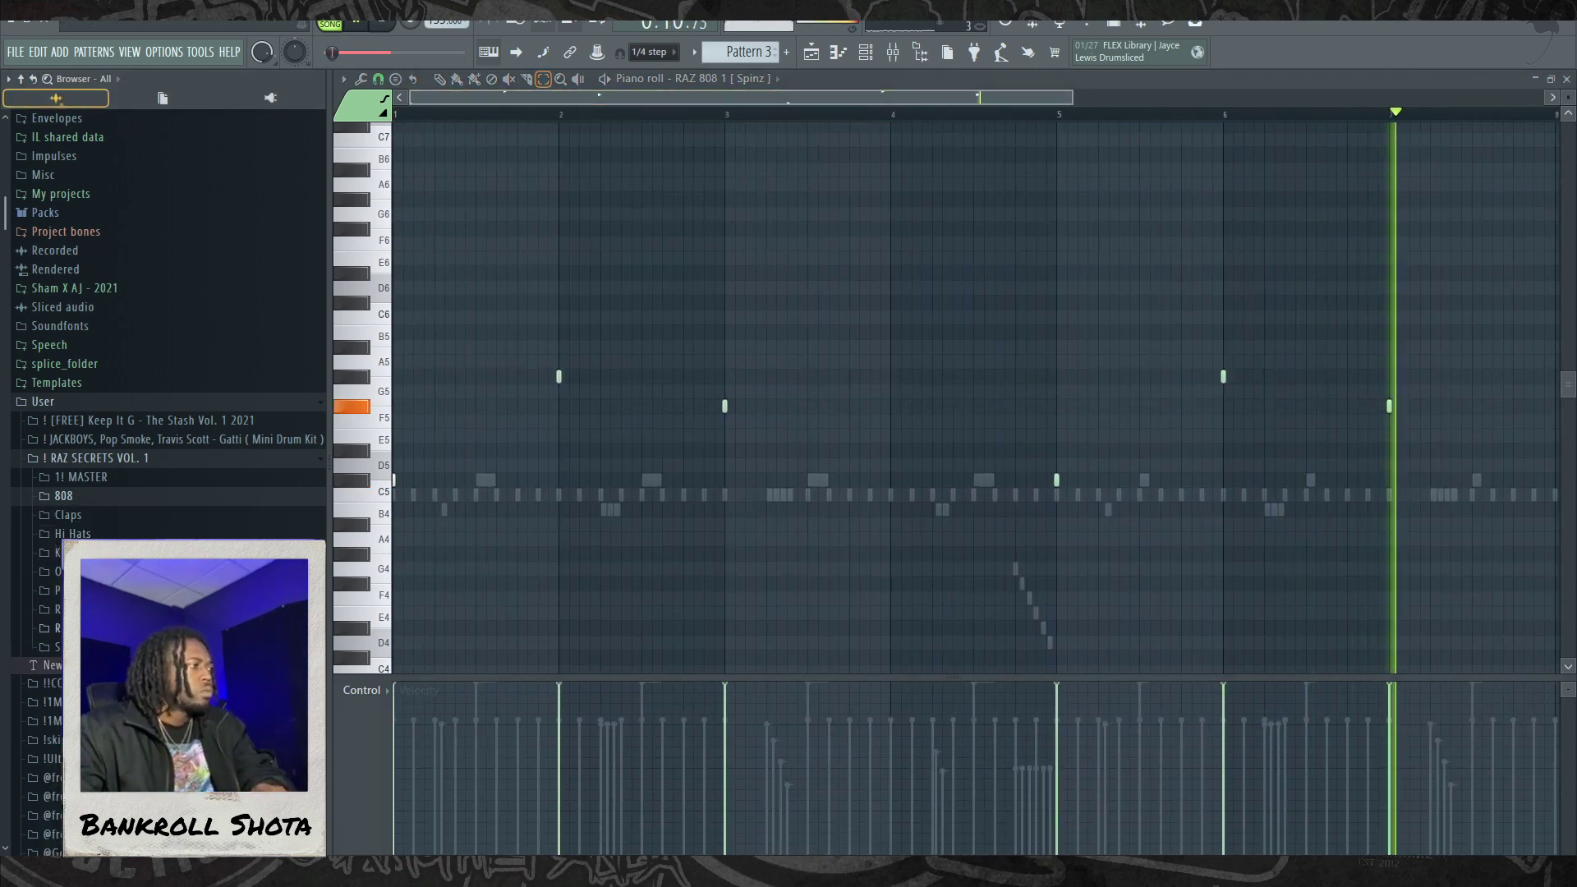
left_click(71, 646)
left_click(877, 55)
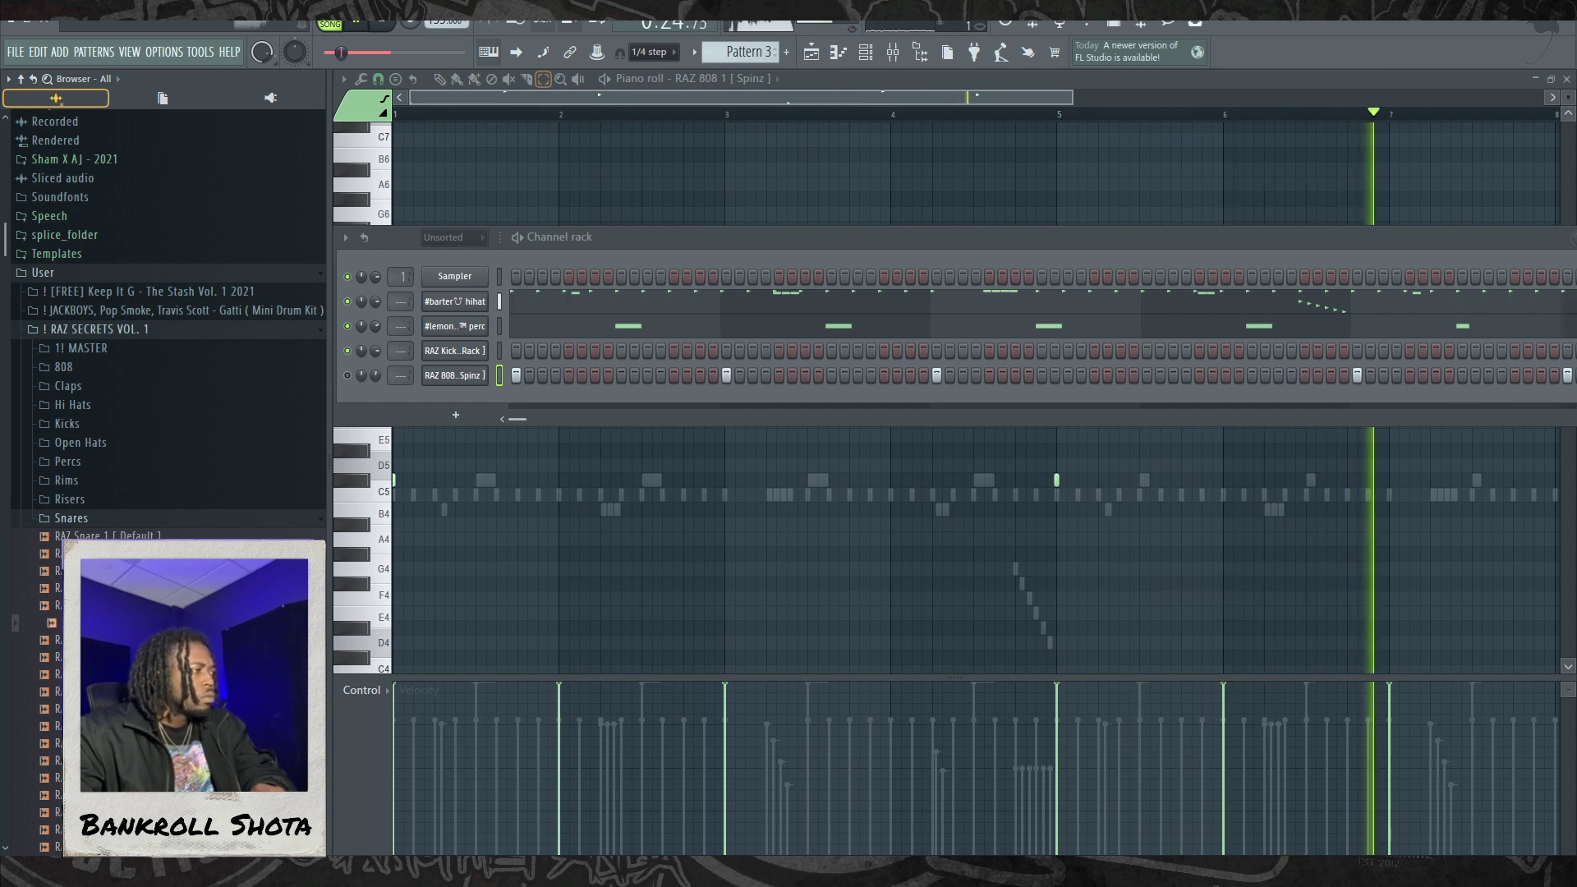
left_click_drag(52, 570, 634, 249)
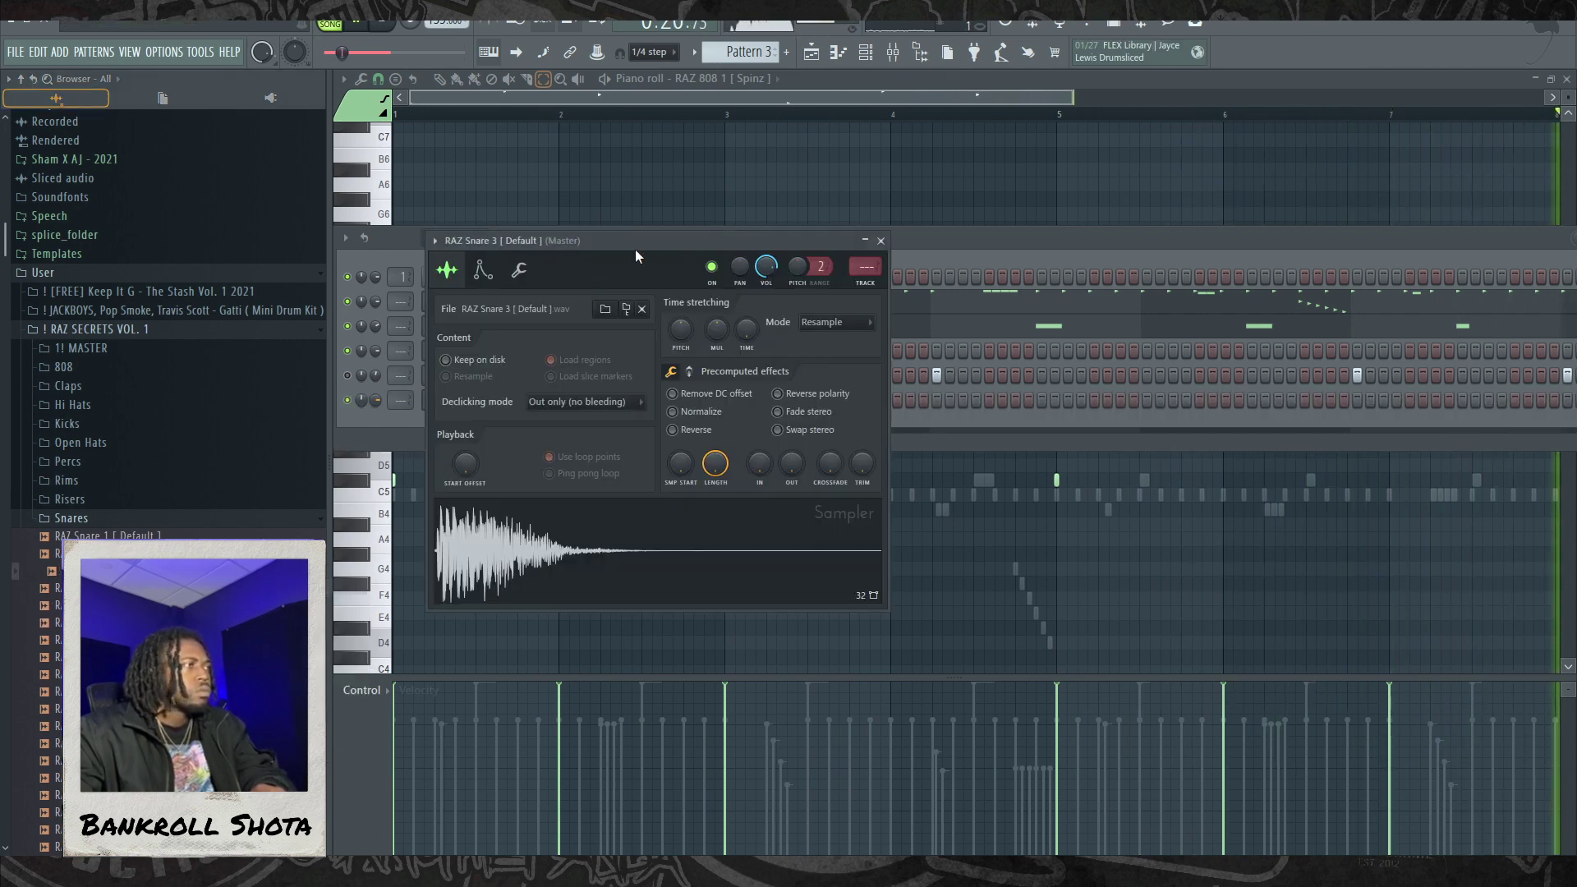
left_click(972, 249)
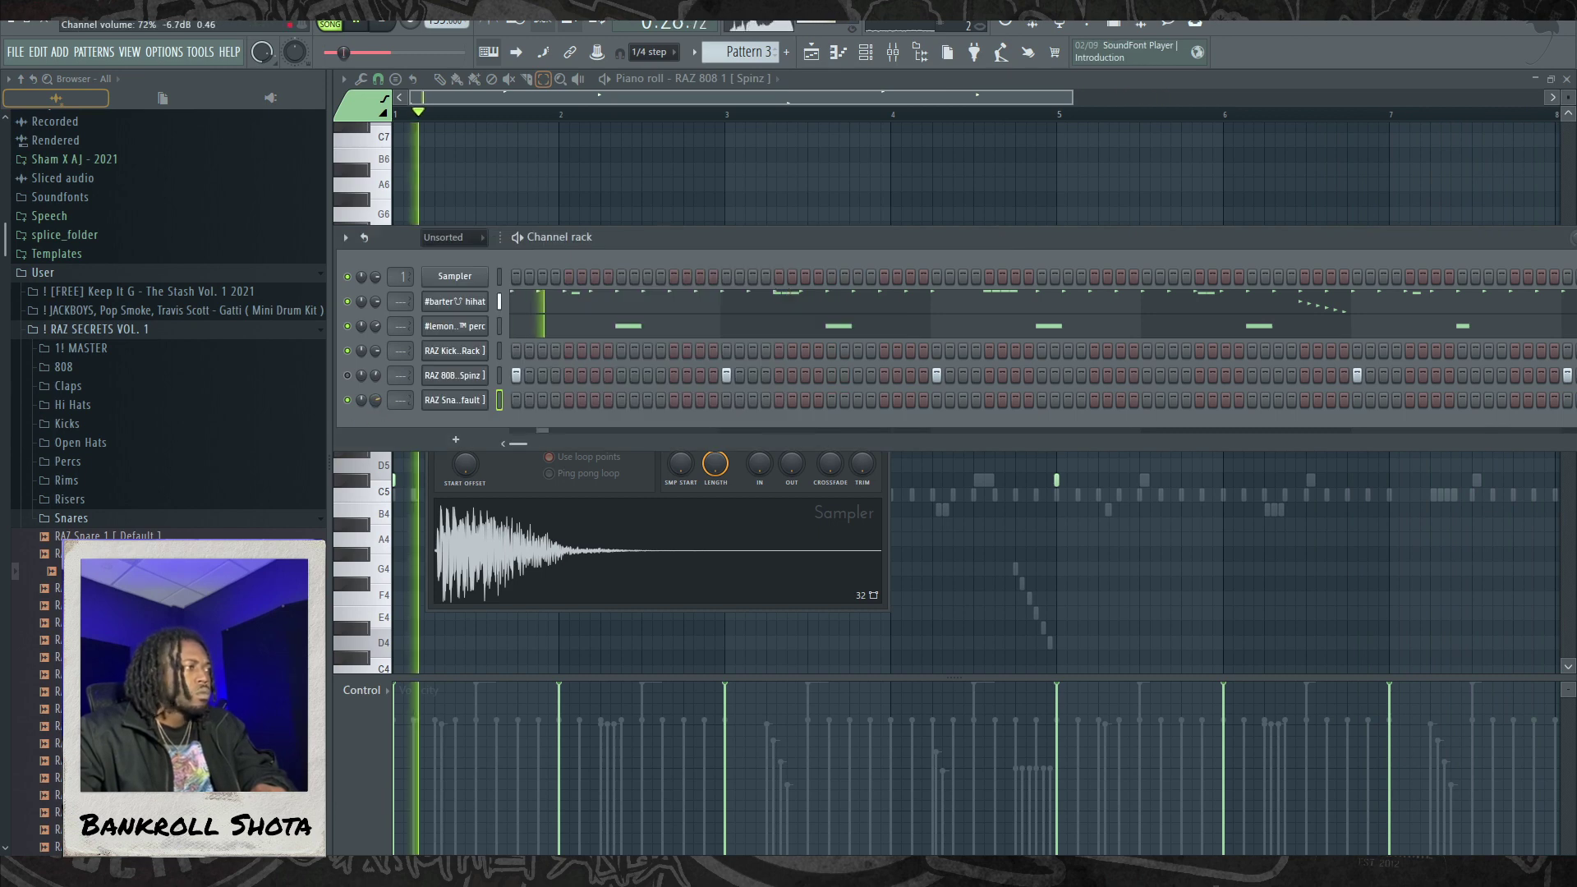
Step: Record a C#5 snare pattern in the new snare channel's piano roll, with hits in bars 2, 4 and 6
right_click(455, 407)
left_click(534, 427)
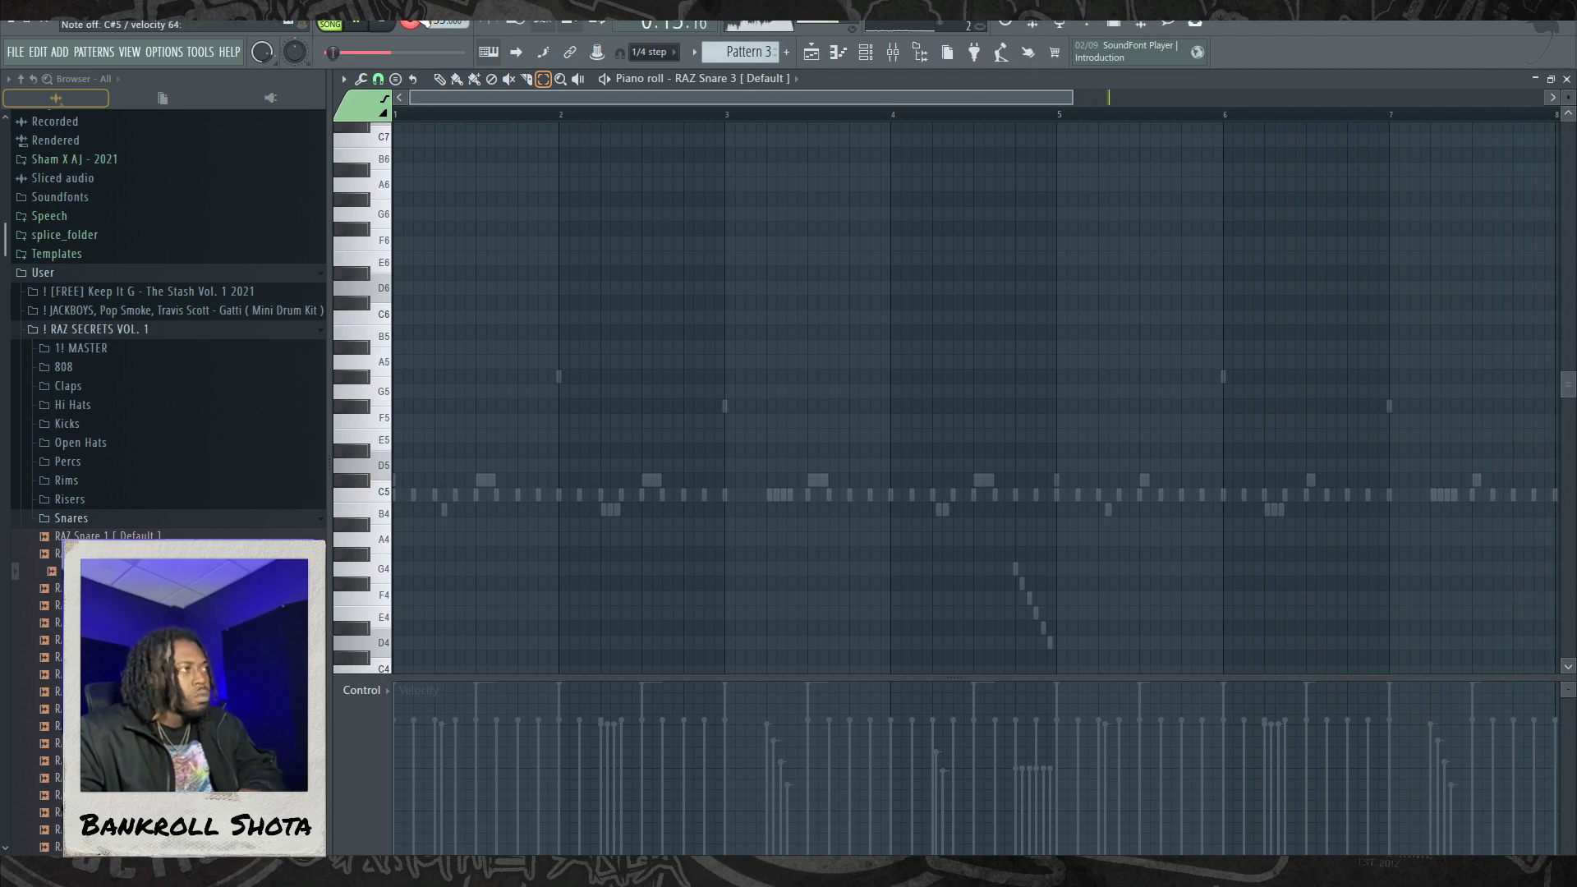
key("ctrl+a")
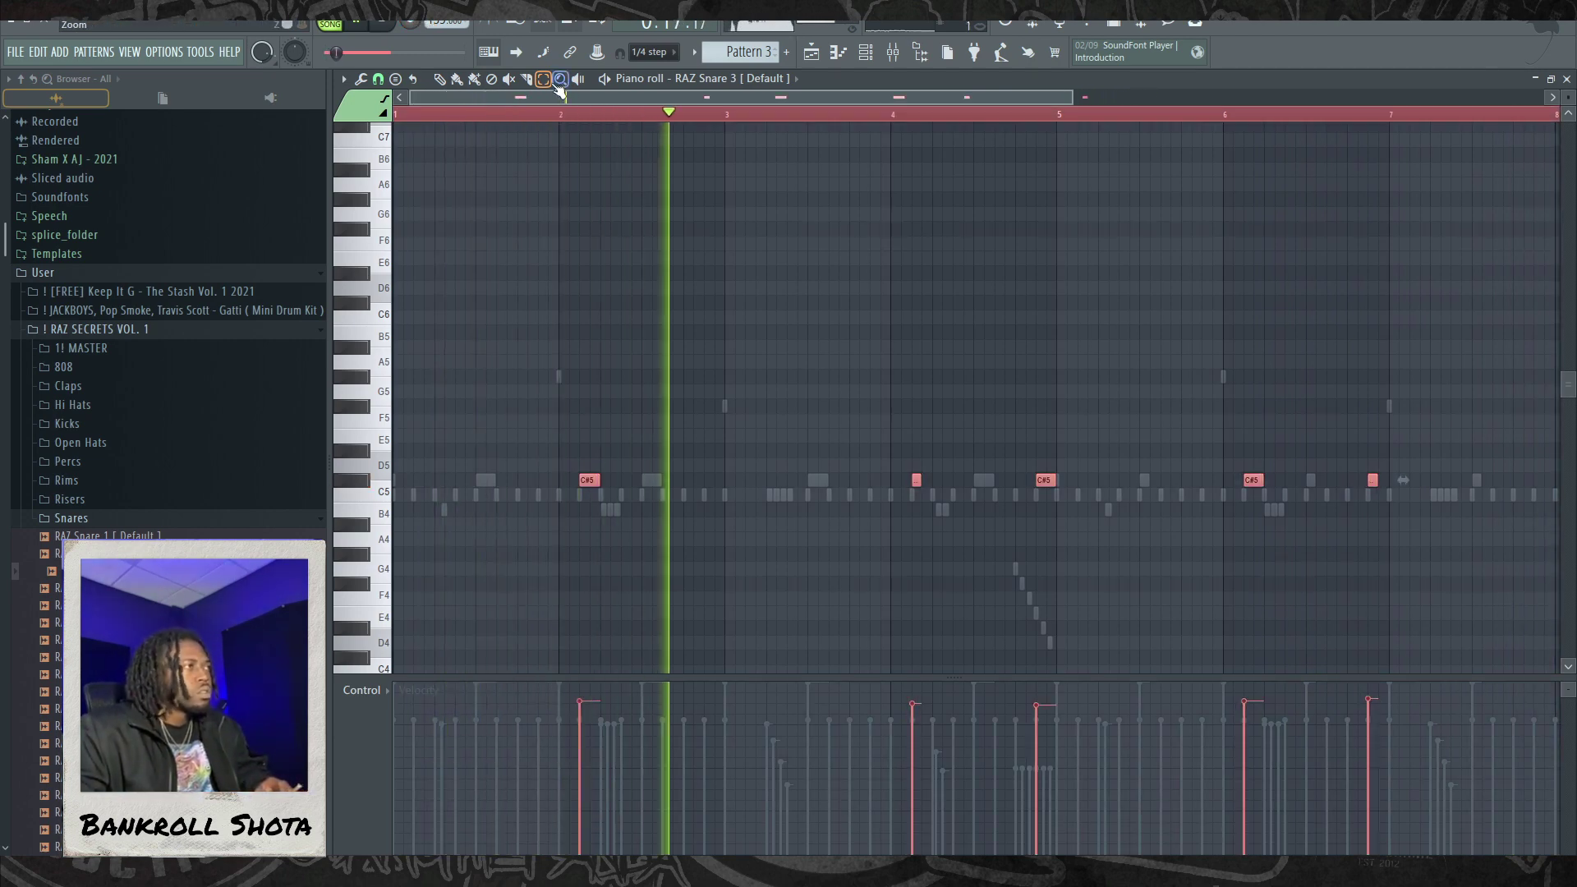
key("ctrl+d")
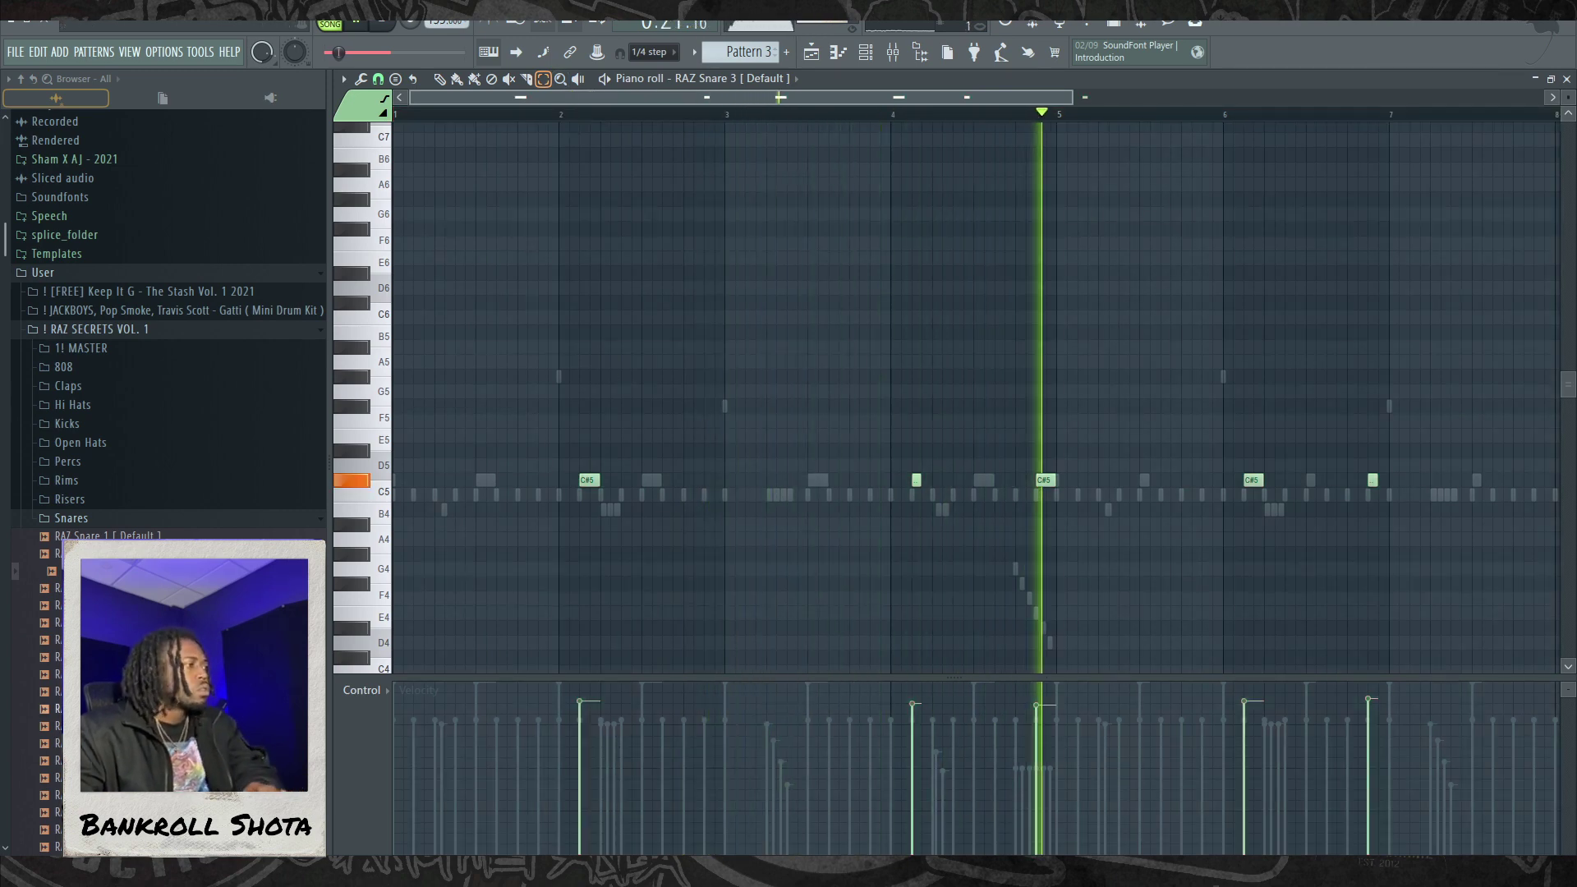
Step: Swap the snare sample for RAZ Snare 13 [ Rare ] and lower the recorded snare notes to C5
key("space")
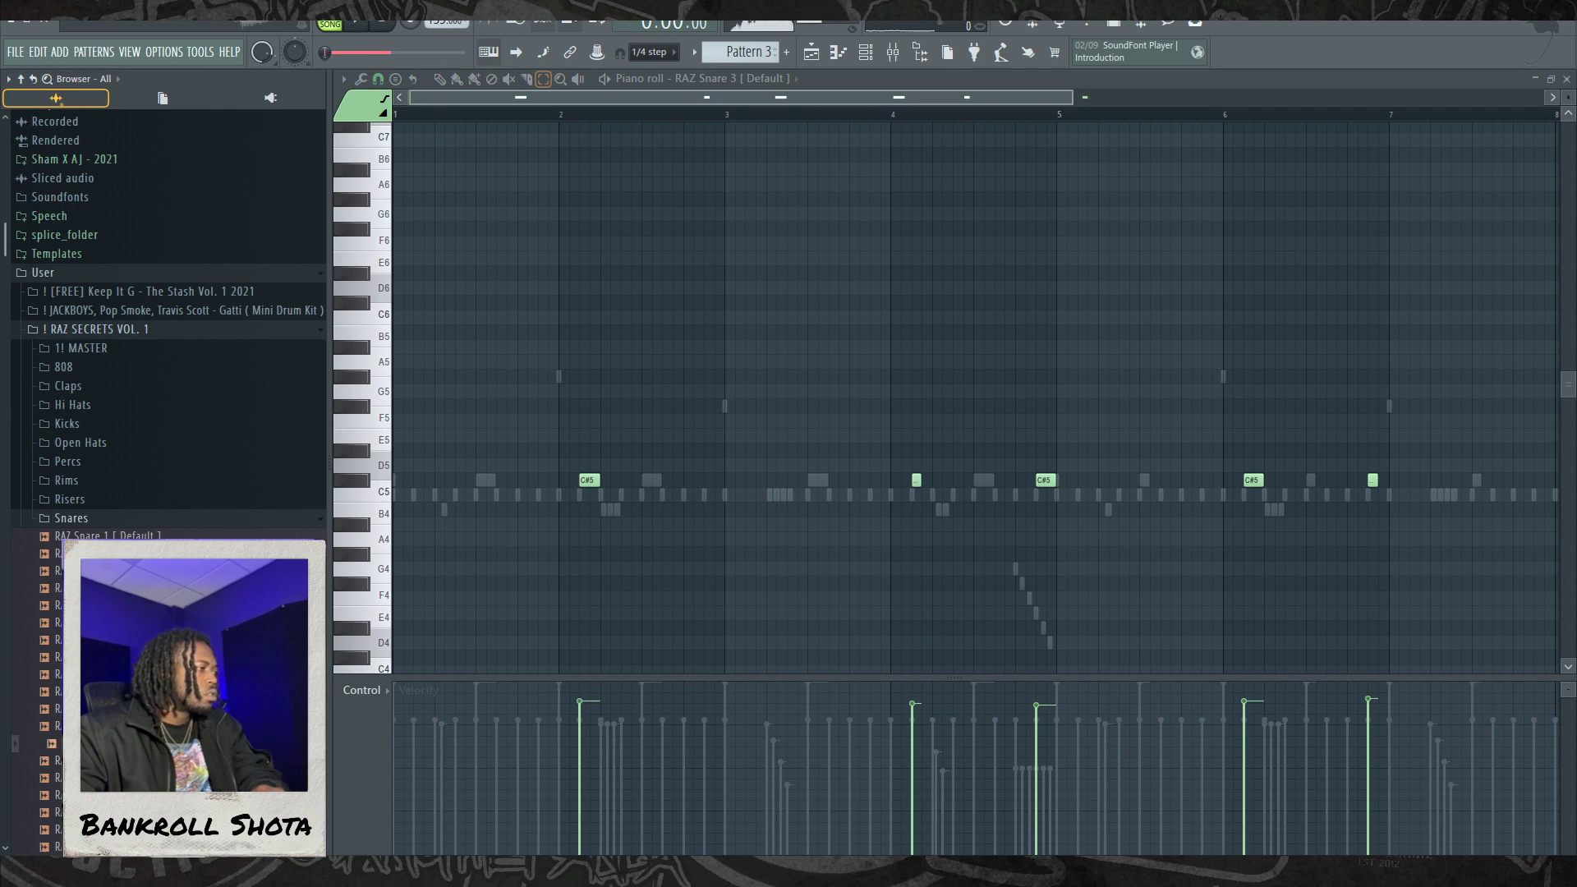
scroll(742, 92, "down", 1)
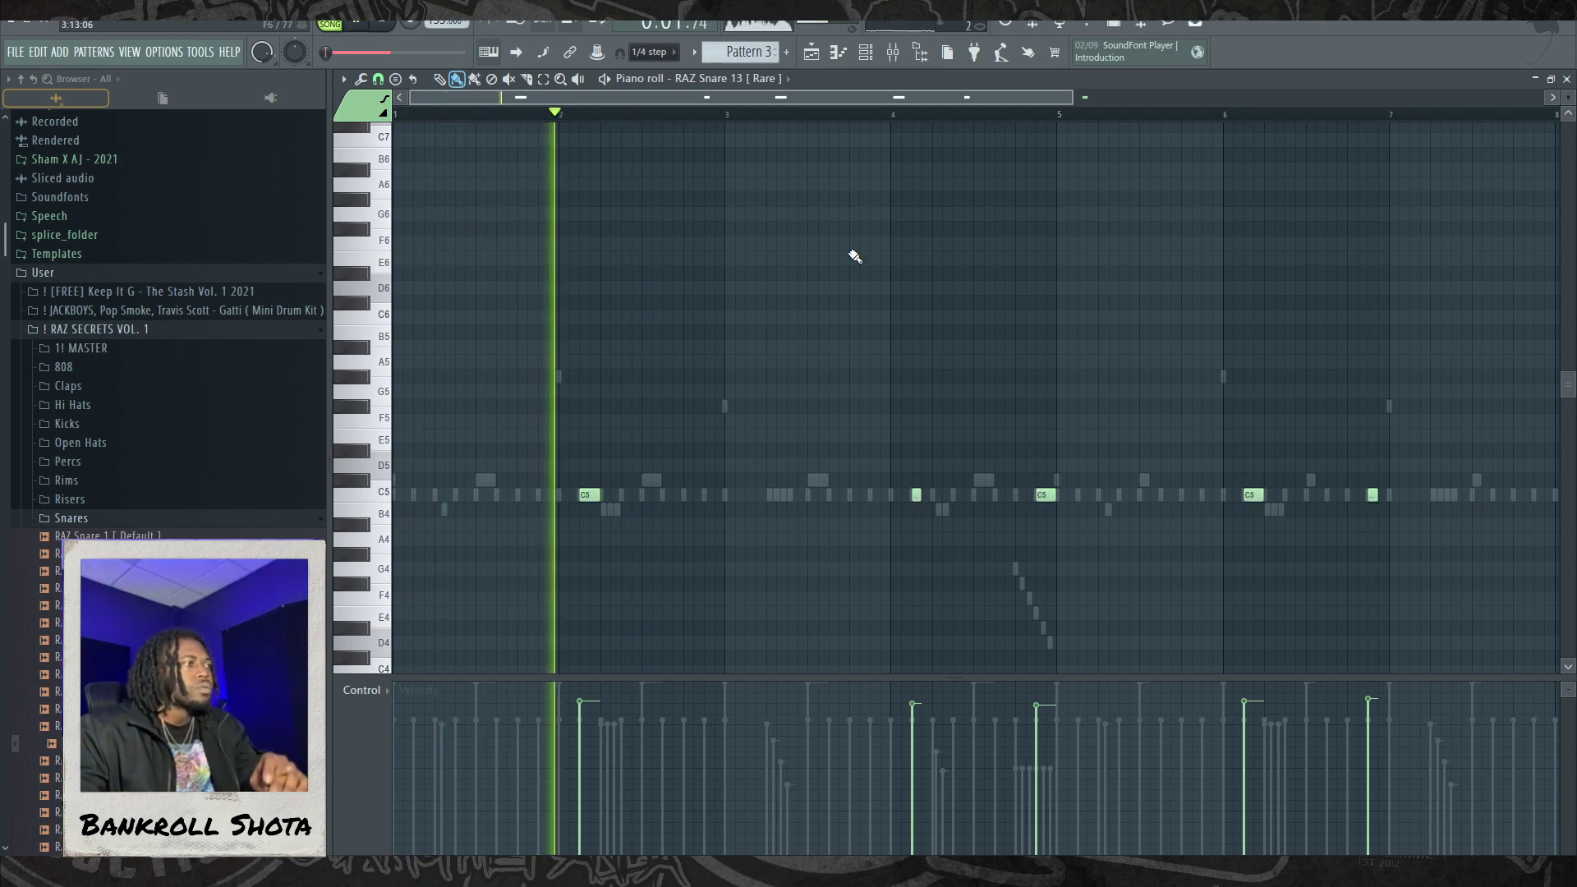
Step: Shorten the tail of the RAZ 808 1 [ Spinz ] sample by raising the fade-out in its sampler settings
key("F6")
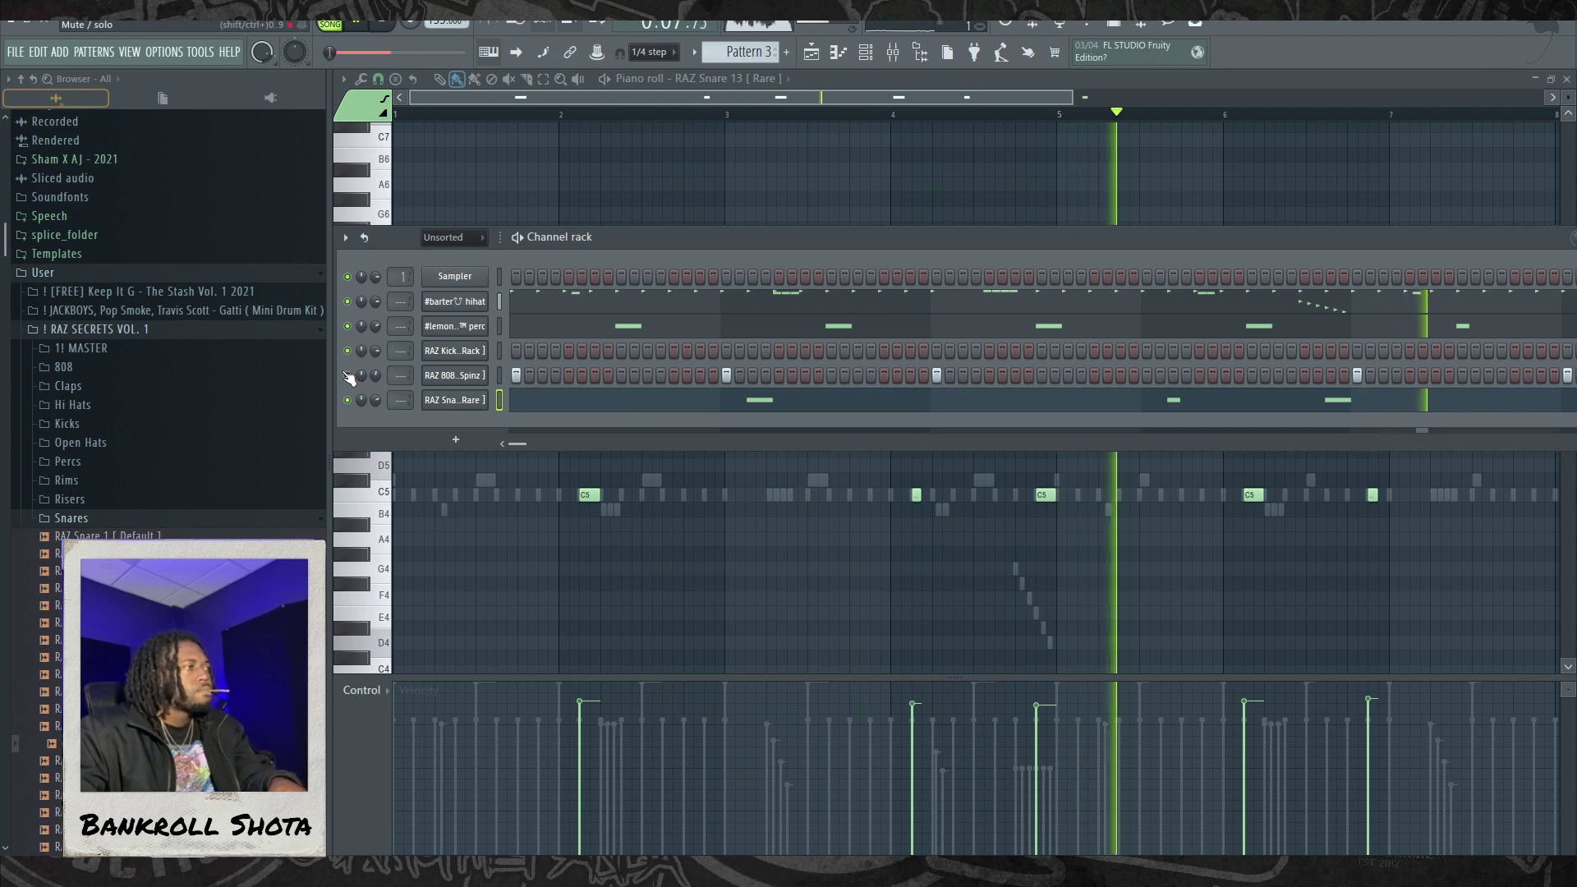
left_click(448, 379)
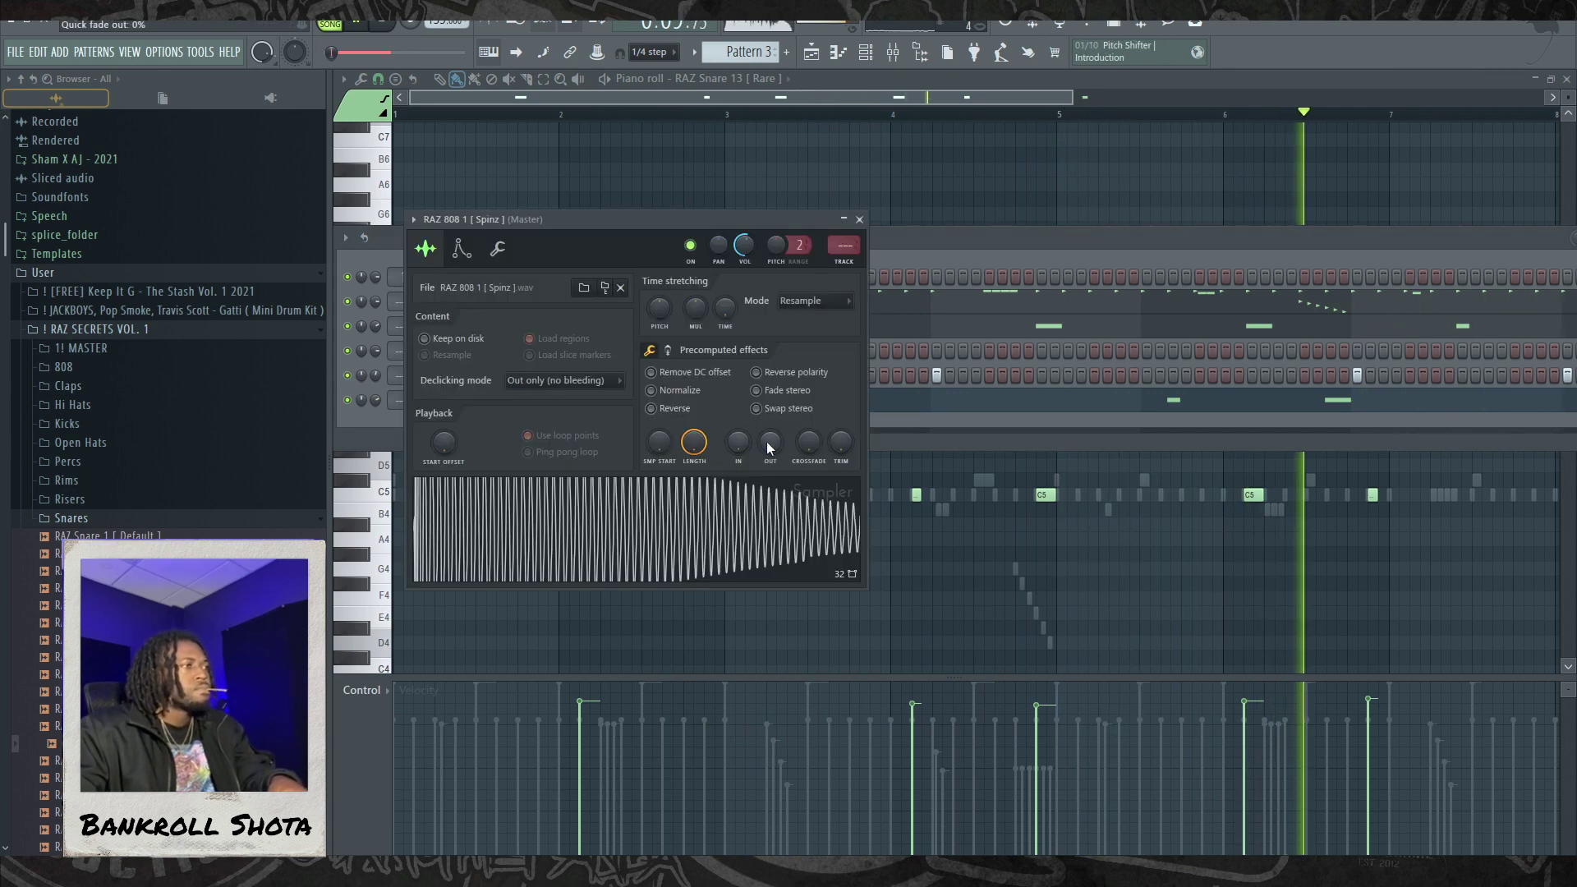
left_click_drag(769, 447, 770, 427)
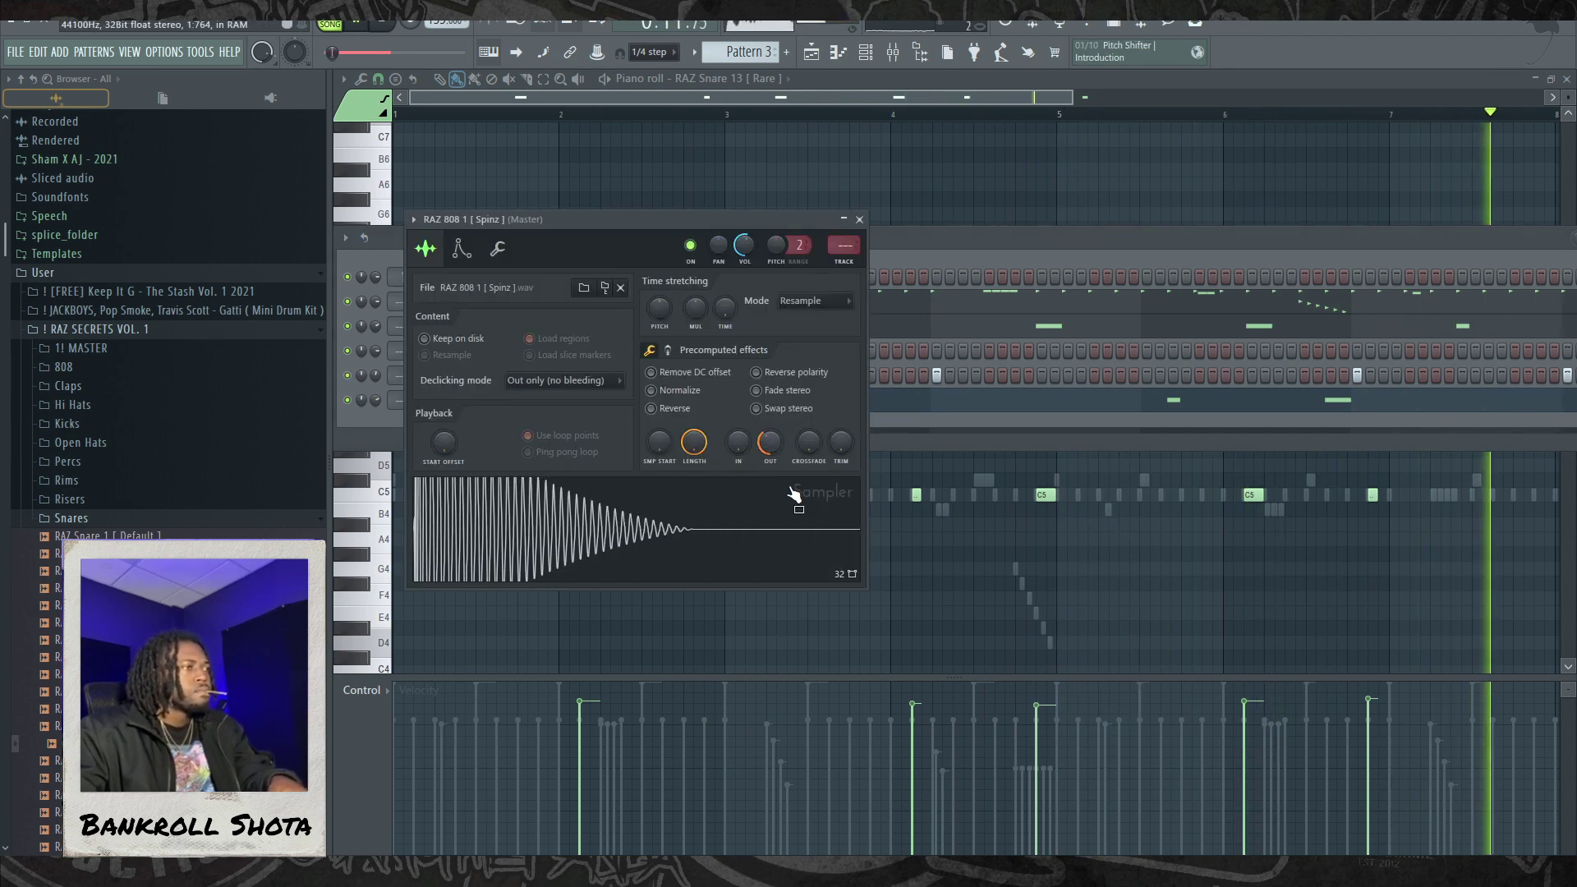
left_click(893, 519)
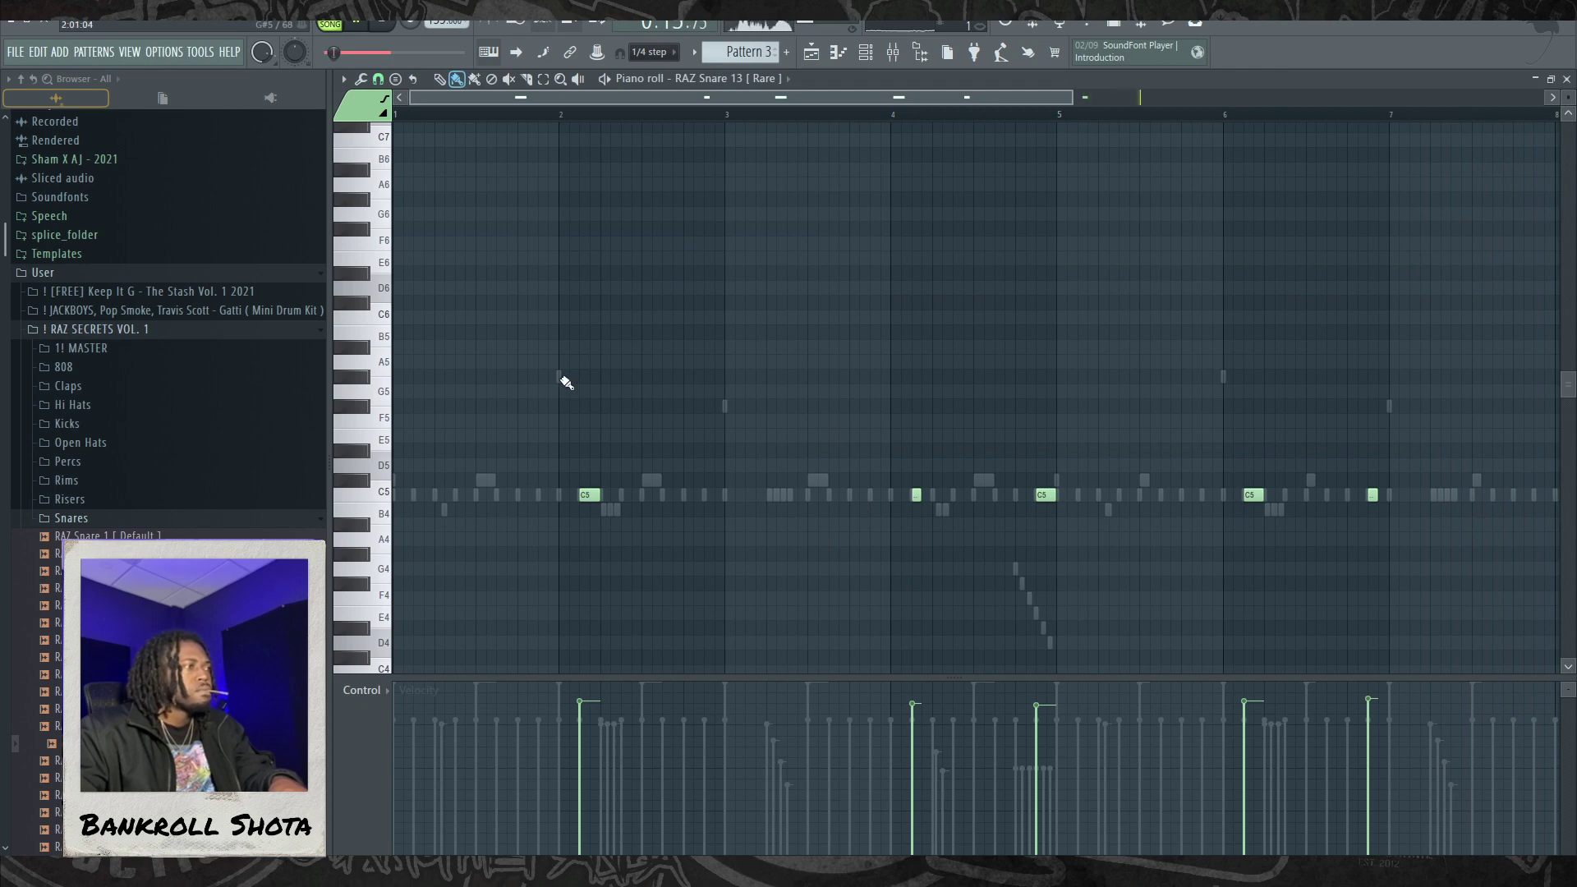
Step: Add a C#5 808 note at step 7 of bar 1 and G#5 notes at steps 5 and 11 of bar 2
left_click(455, 481)
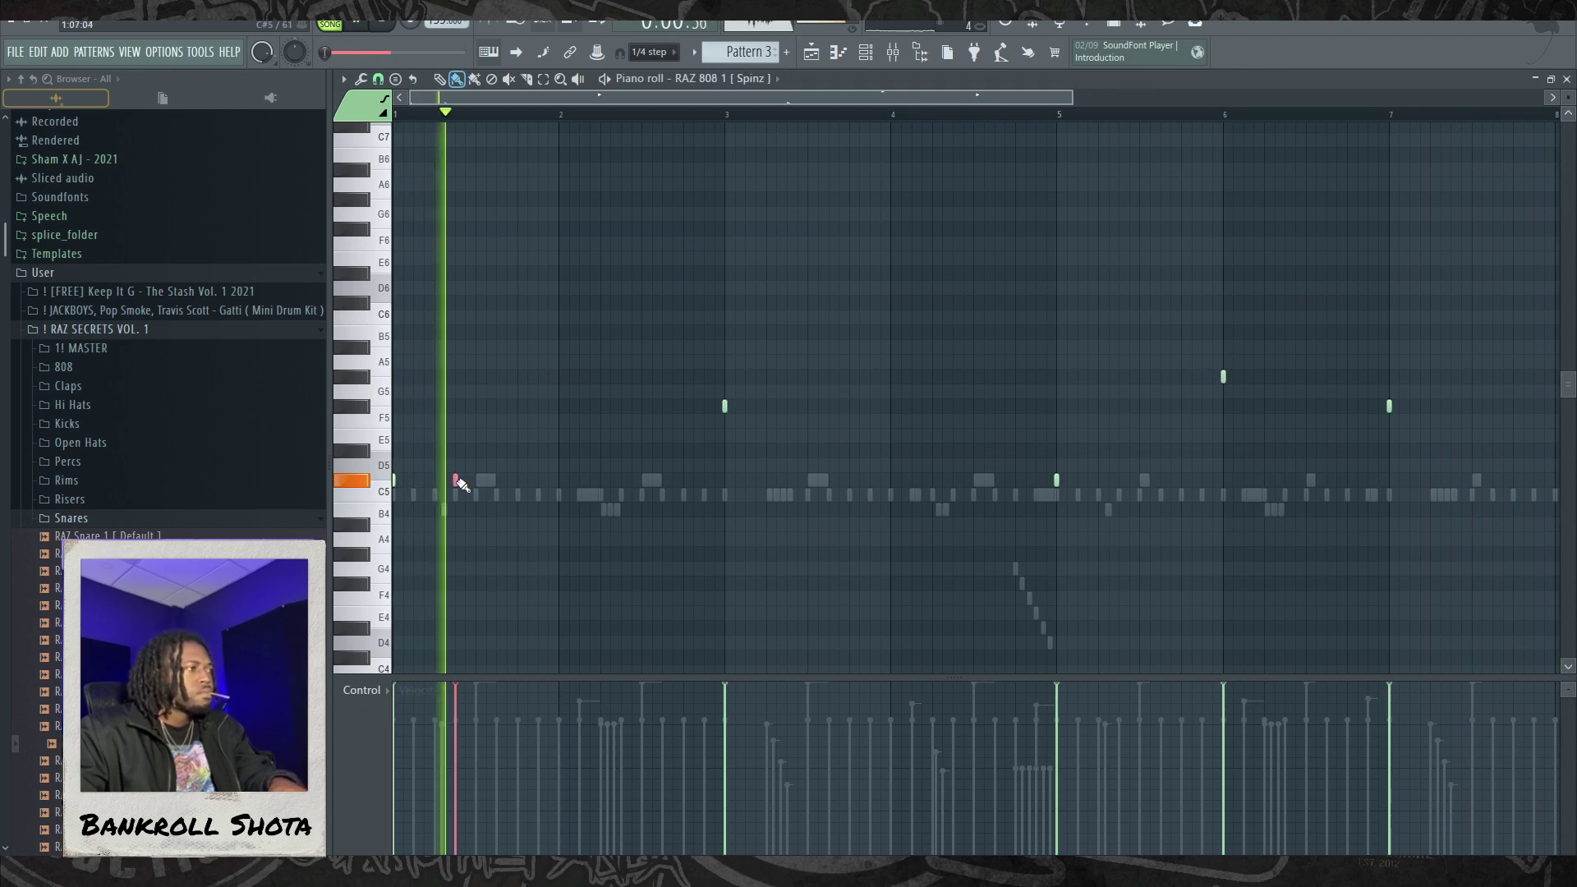
left_click(602, 406)
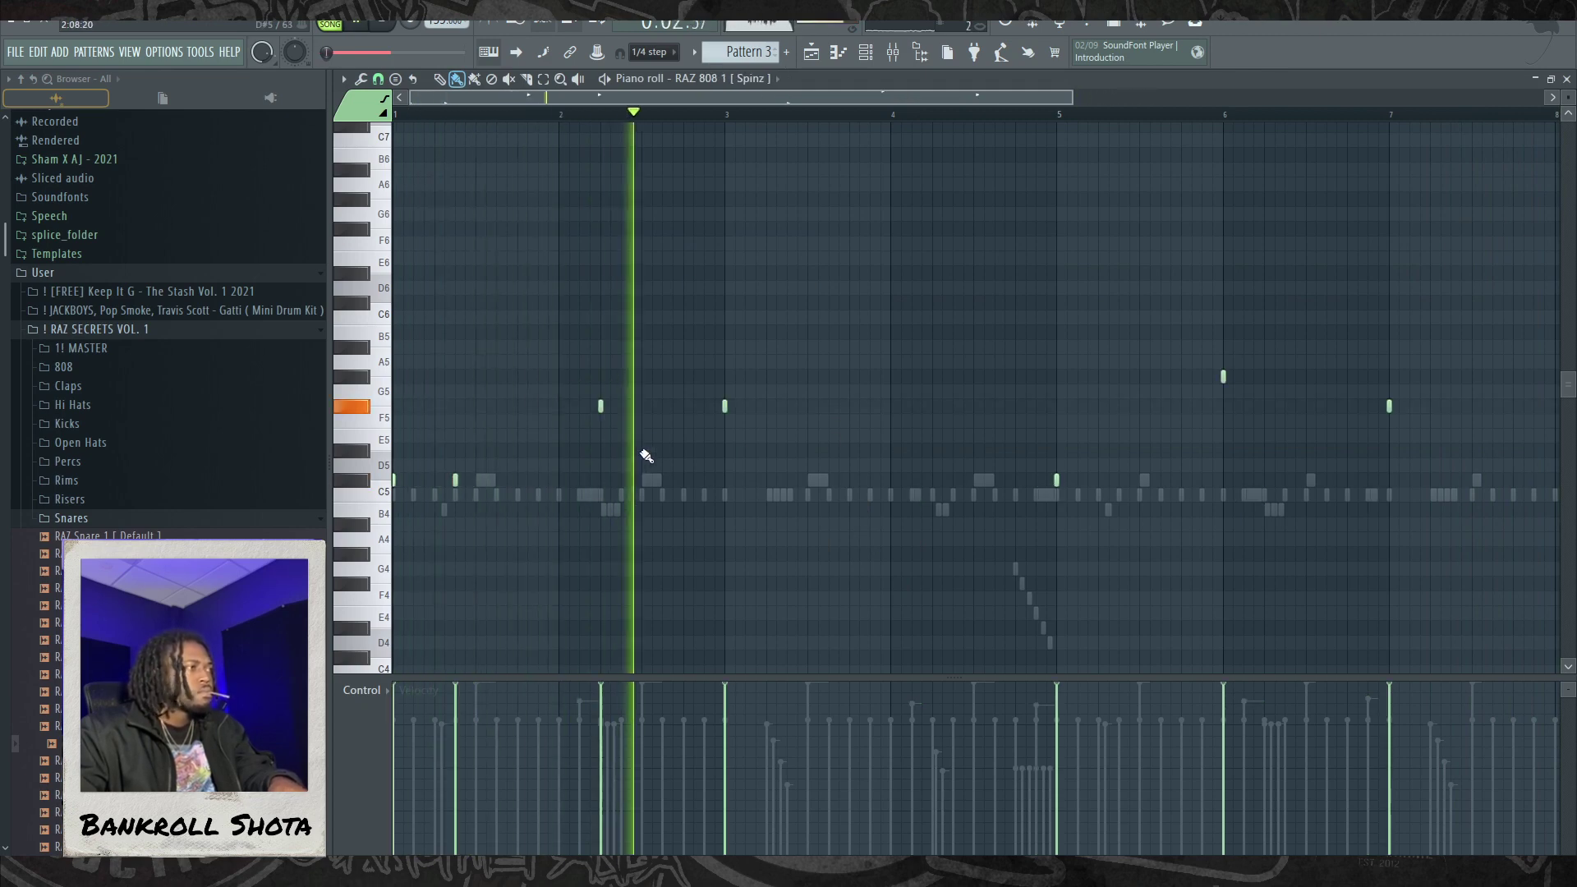
right_click(601, 407)
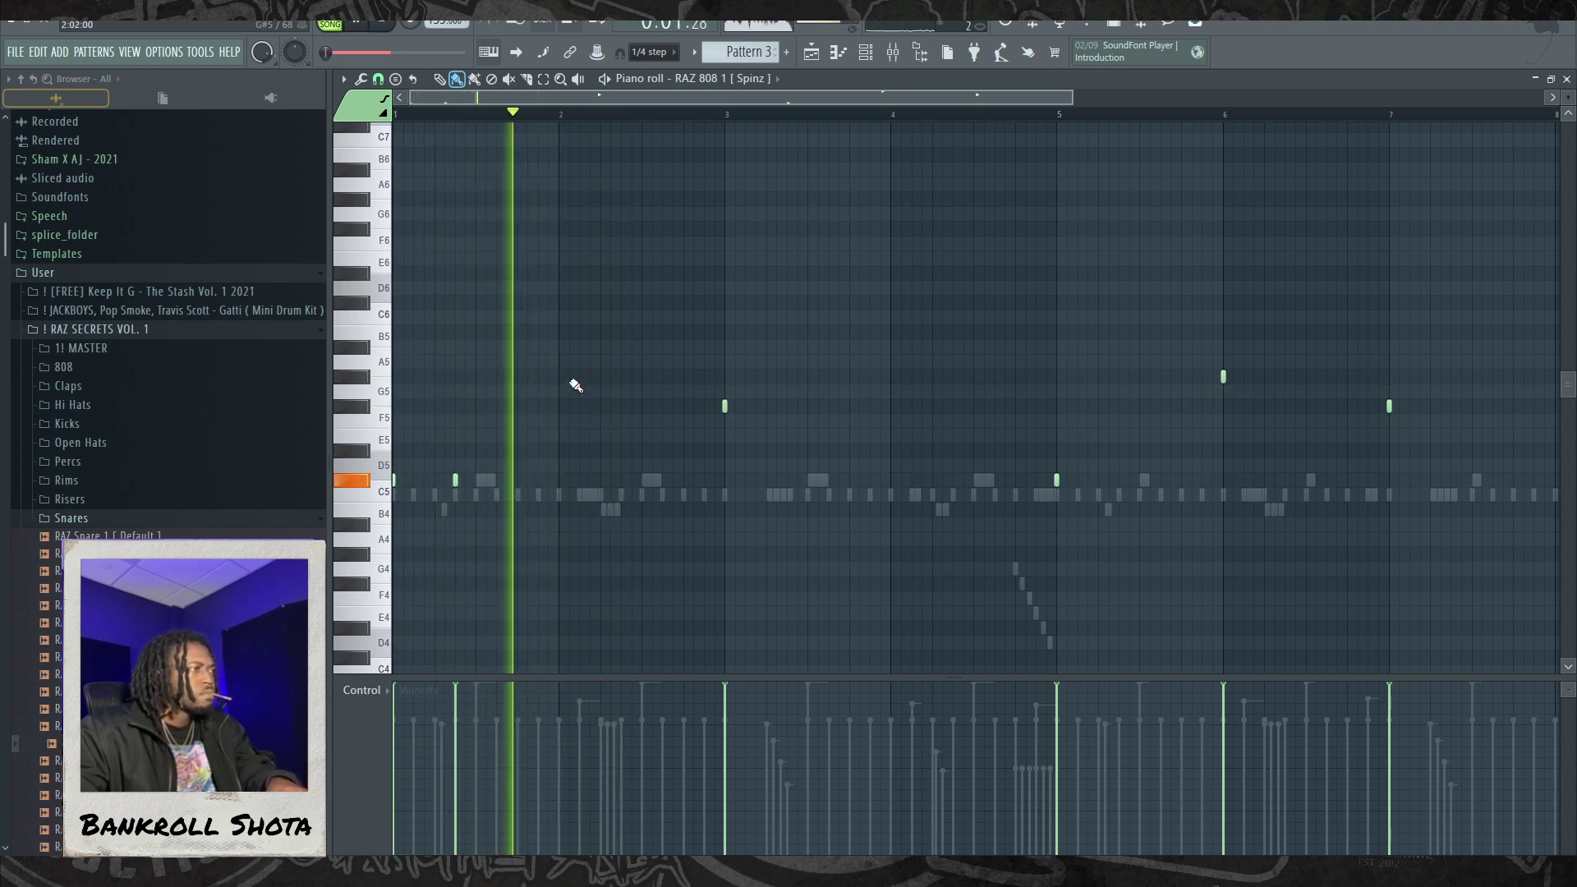
left_click_drag(600, 376, 610, 376)
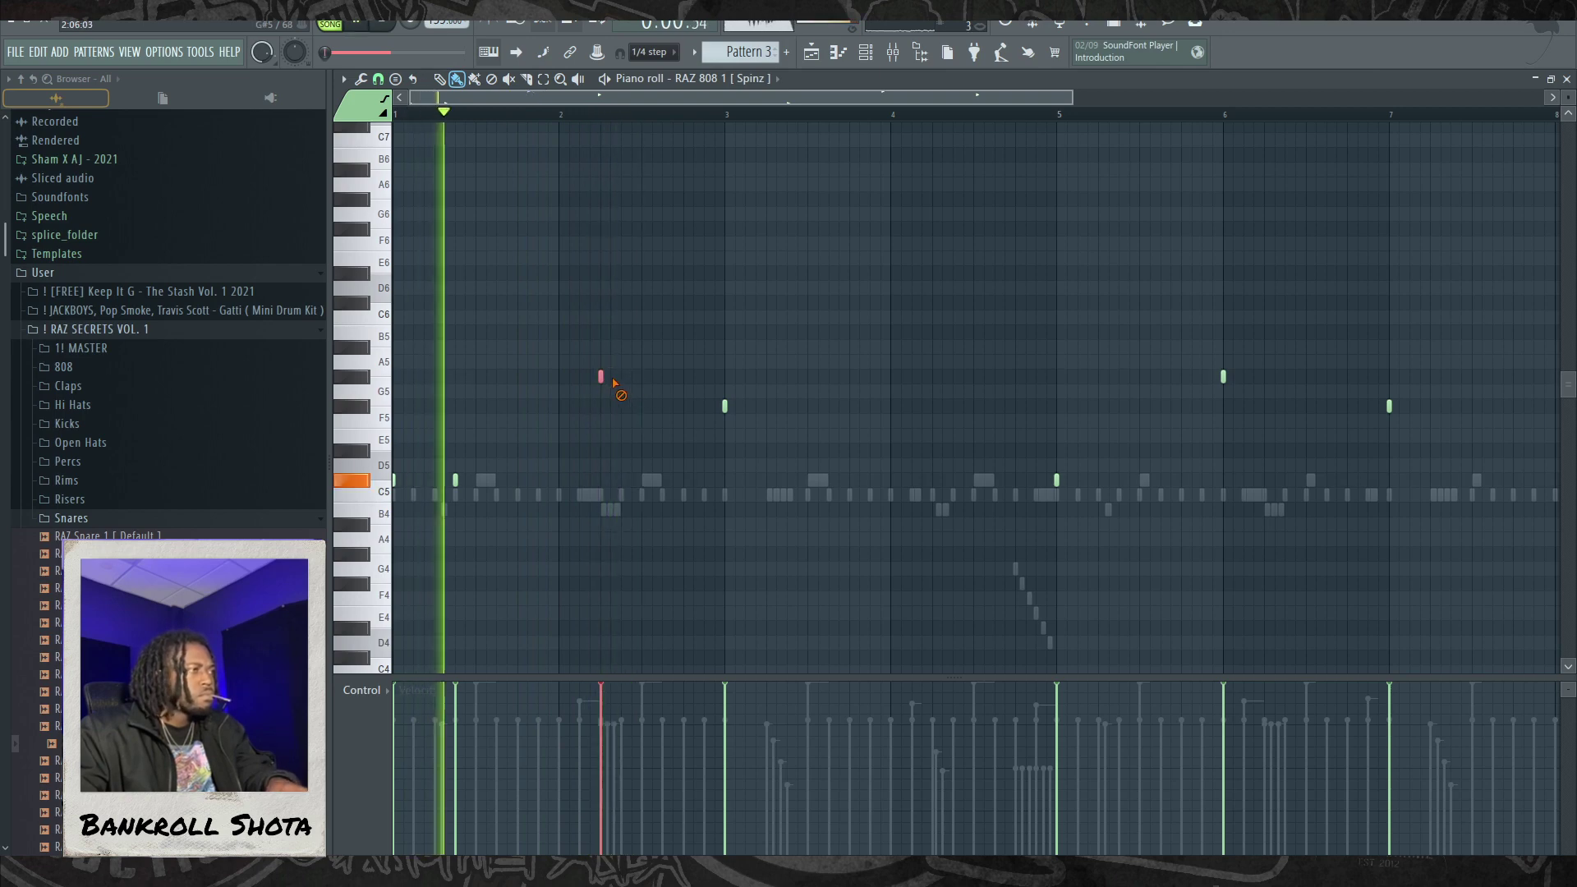
right_click(610, 376)
left_click(662, 376)
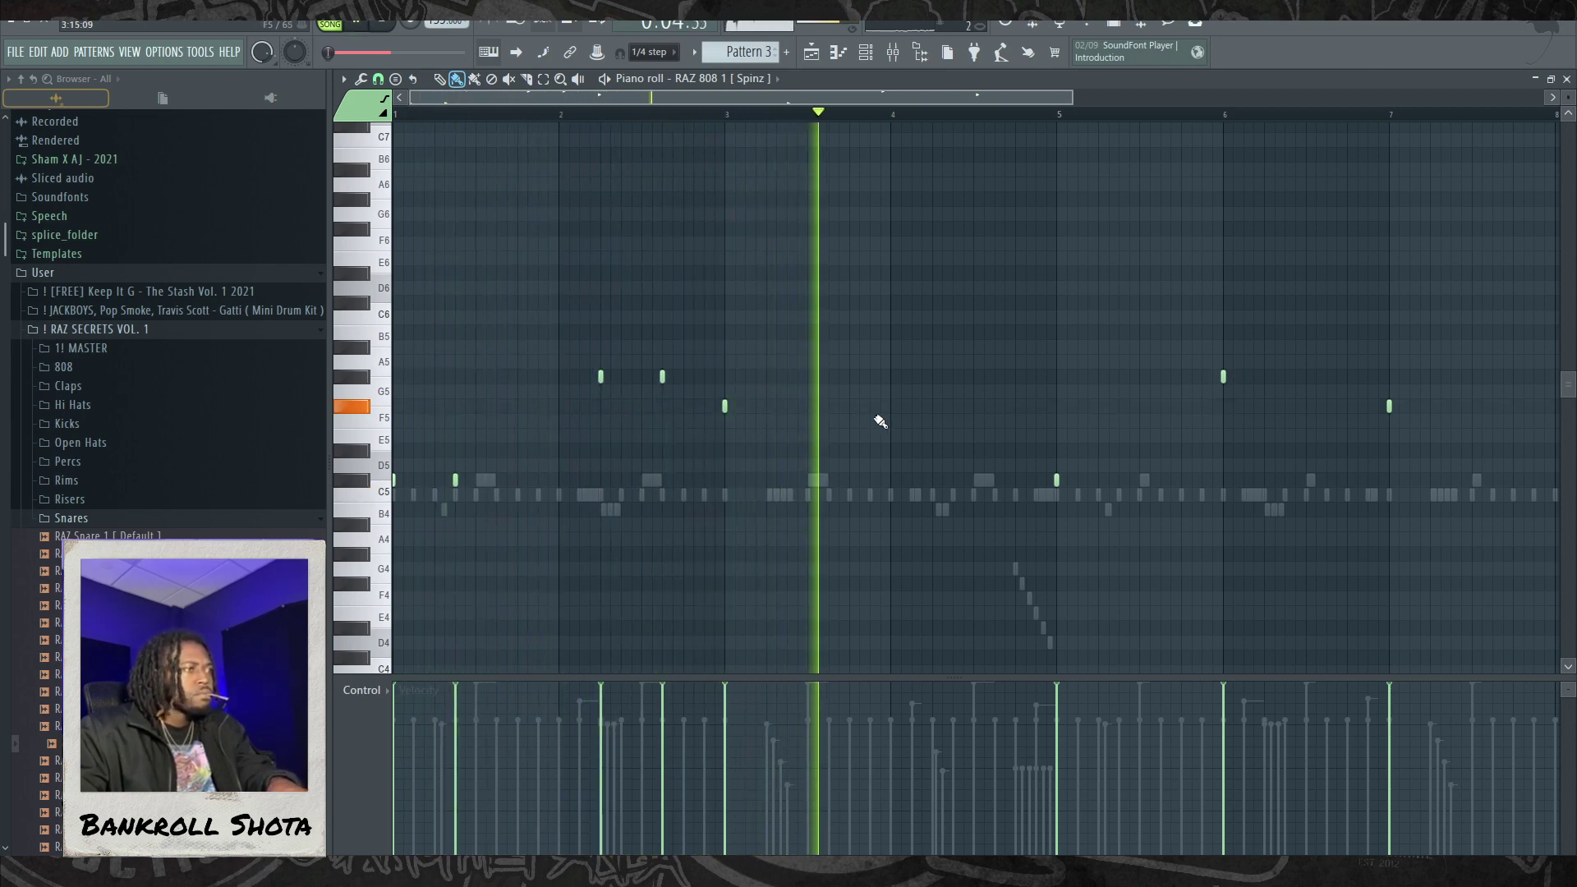
Step: Add an F#5 808 note at step 5 of bar 4 and a C#5 note at step 7 of bar 5
left_click(932, 406)
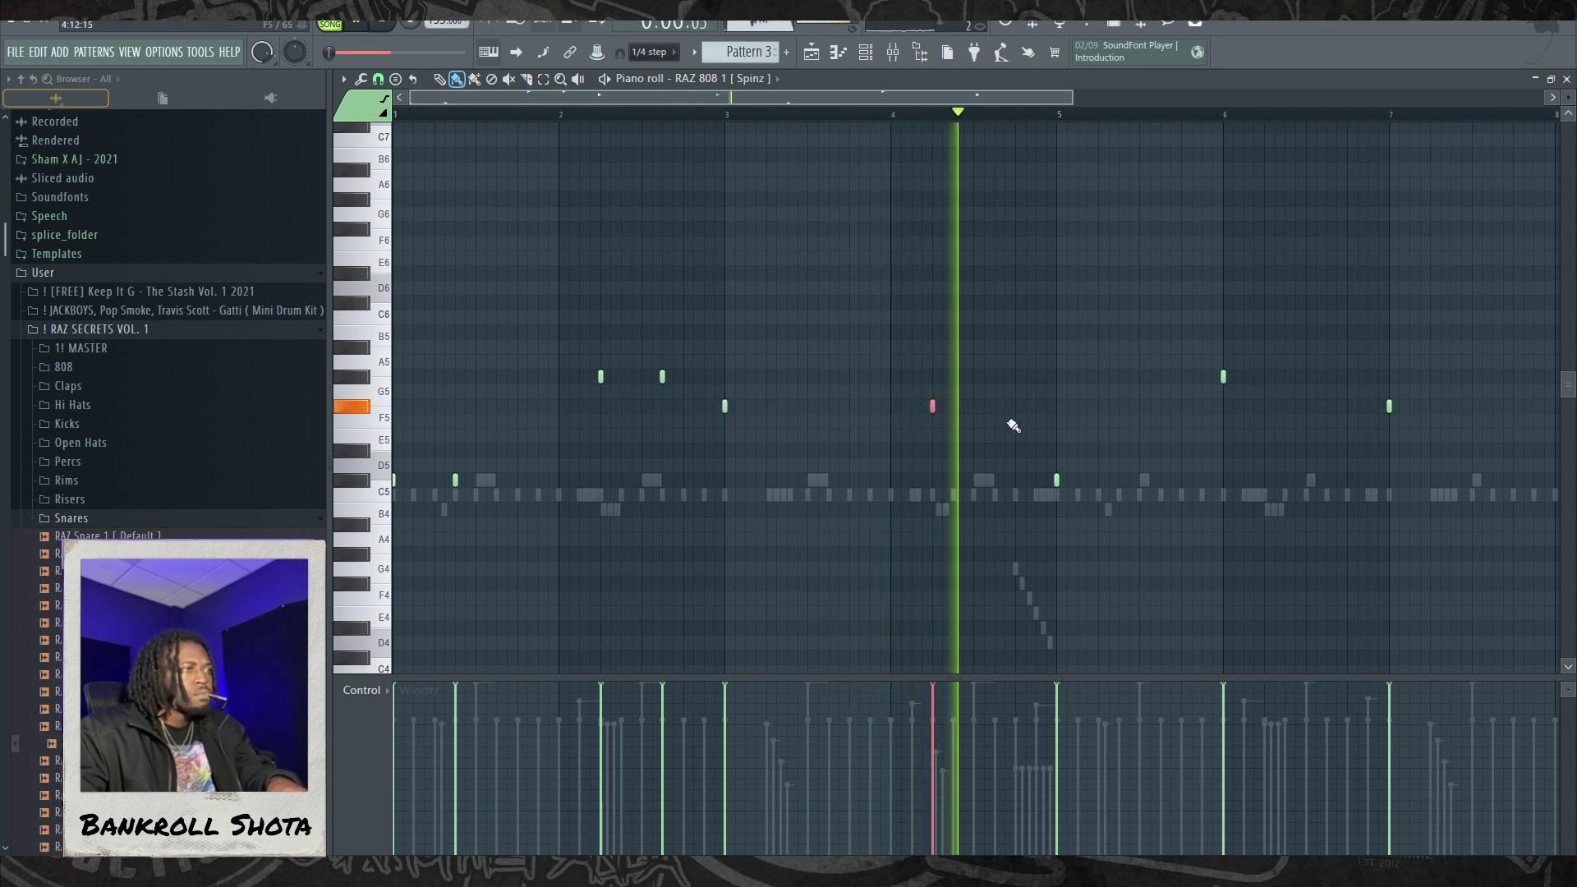
left_click(1119, 480)
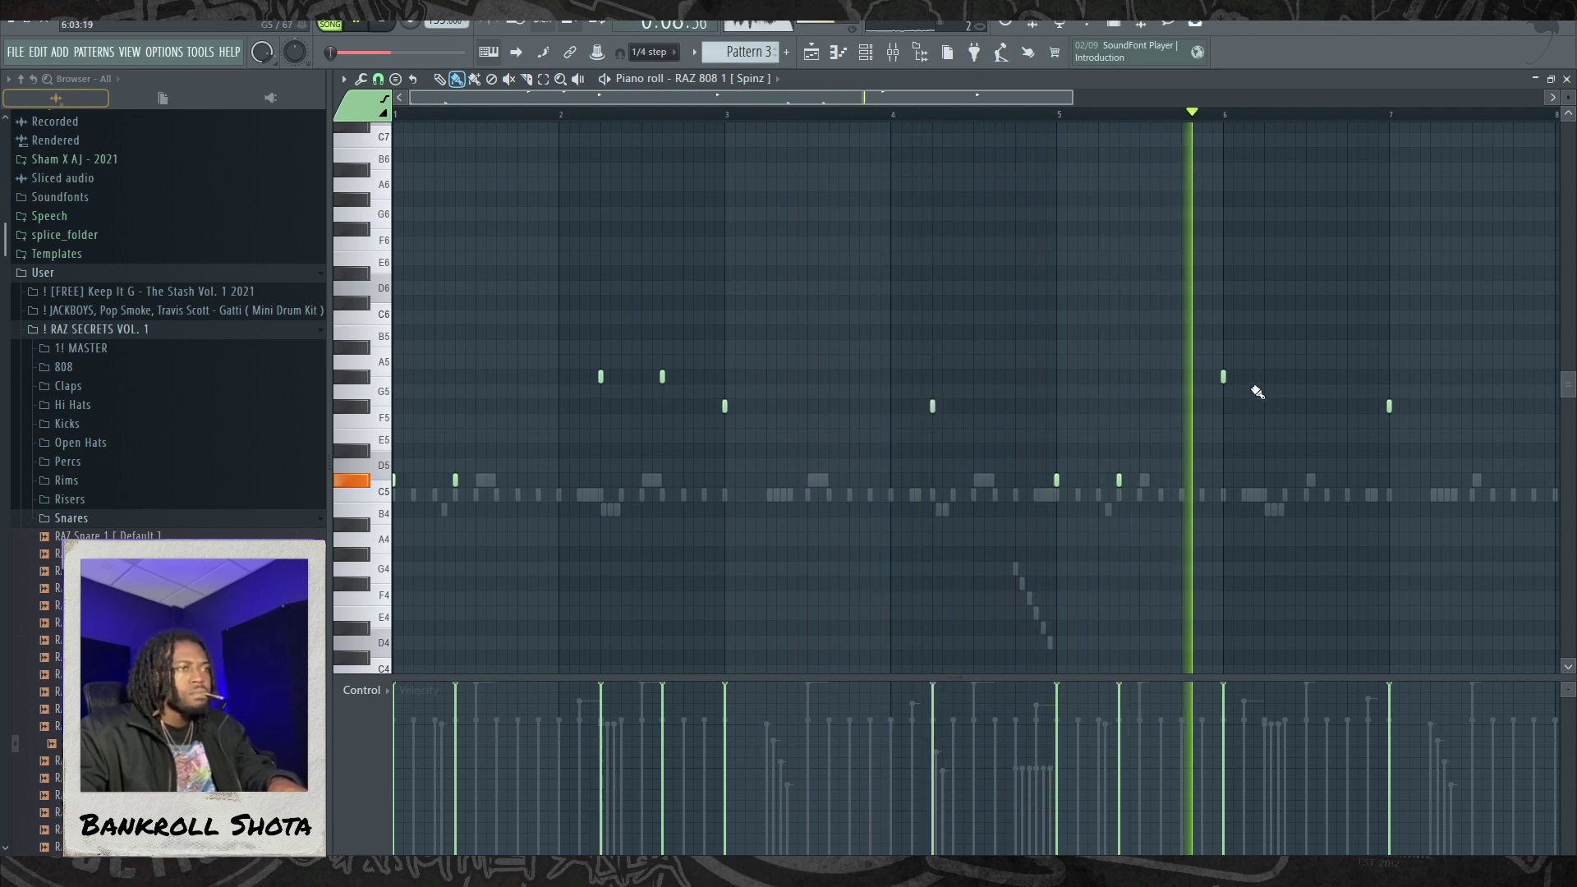
Step: Remove the second 808 notes in bars 1 and 2 and the G#5 opening bar 6, and add F#5 notes at steps 3 and 11 of bar 4
right_click(455, 480)
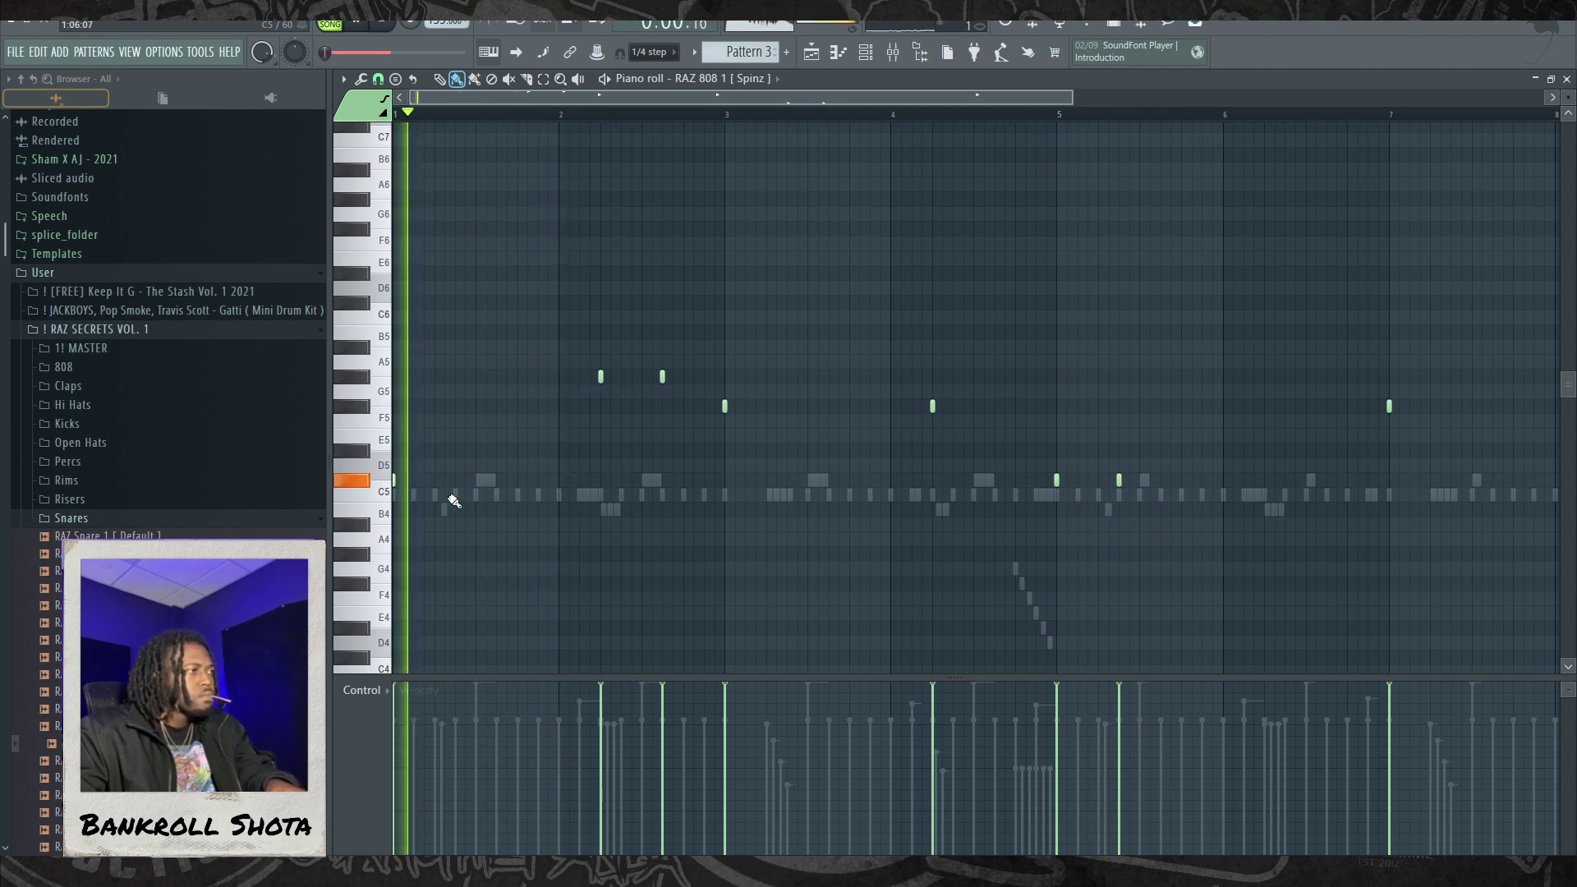
right_click(662, 376)
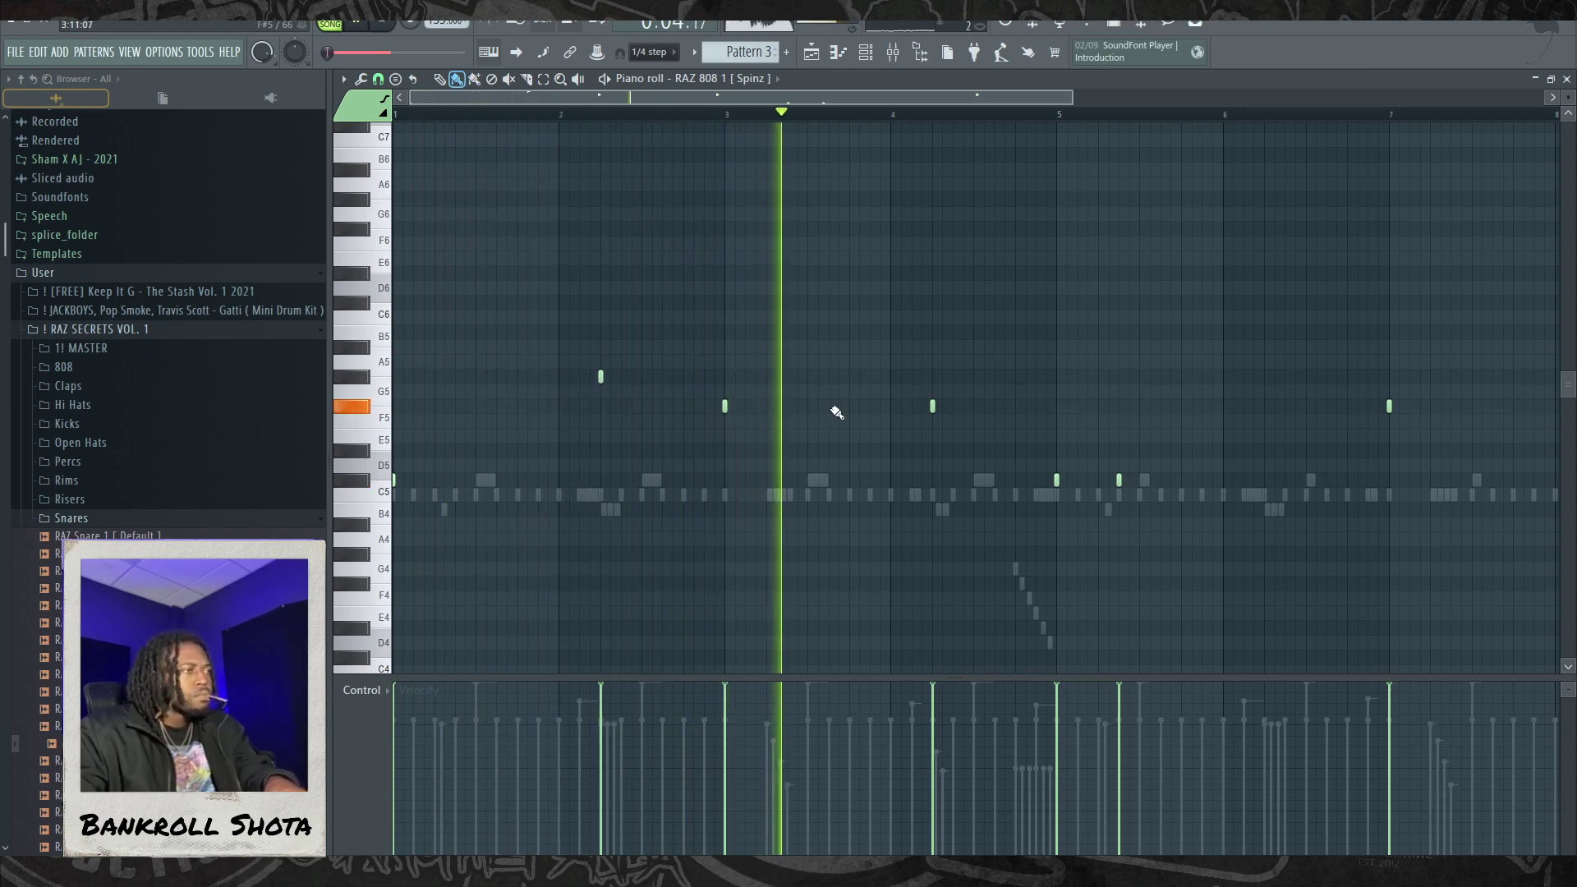
left_click(911, 406)
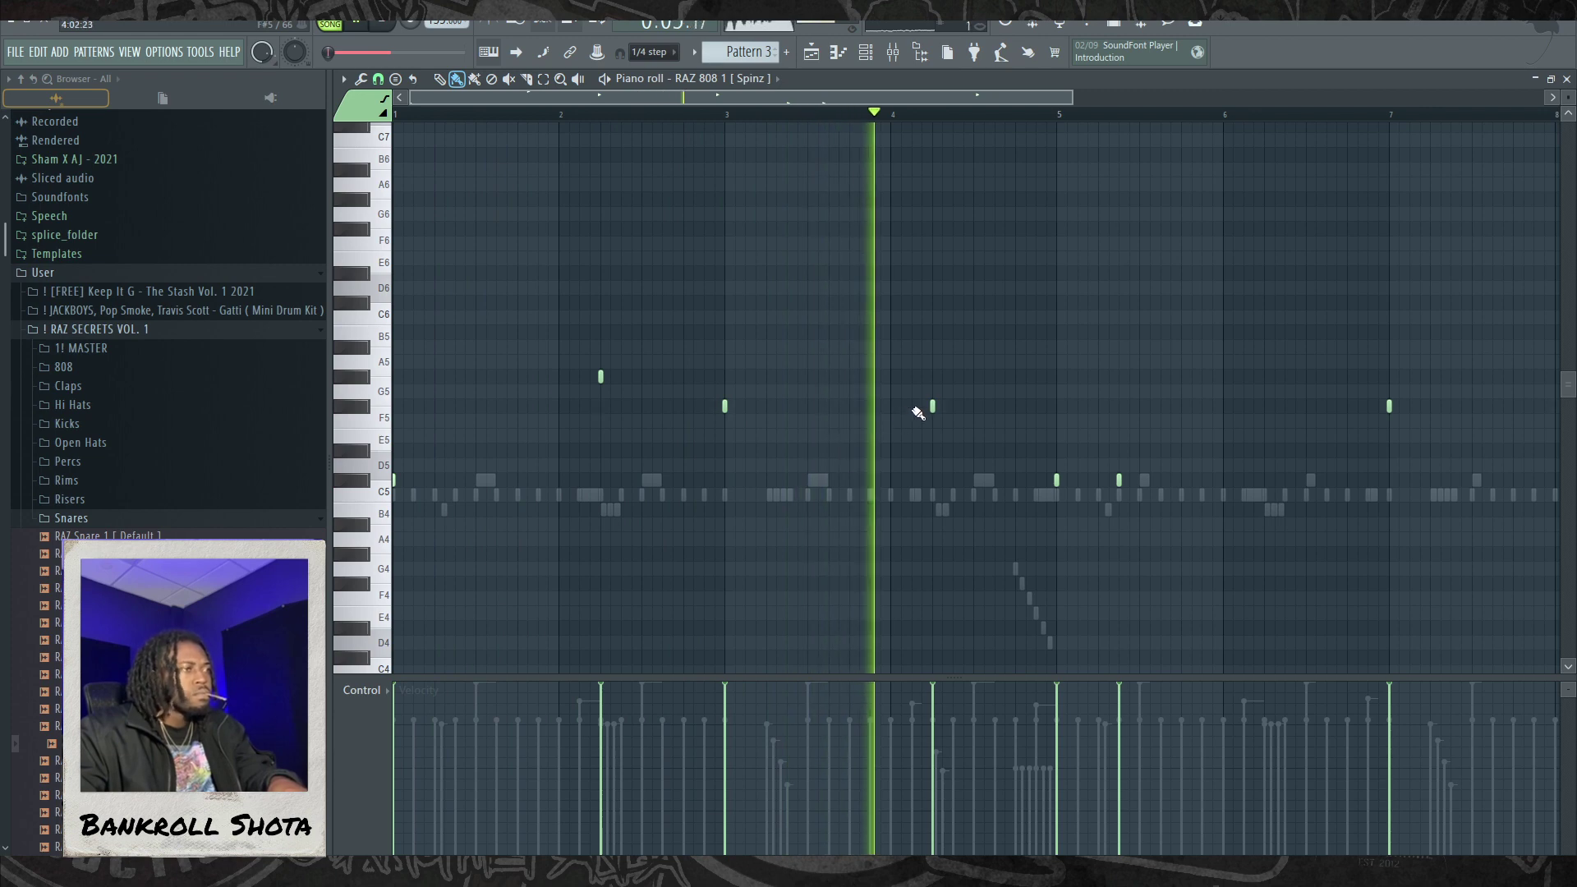
left_click(994, 405)
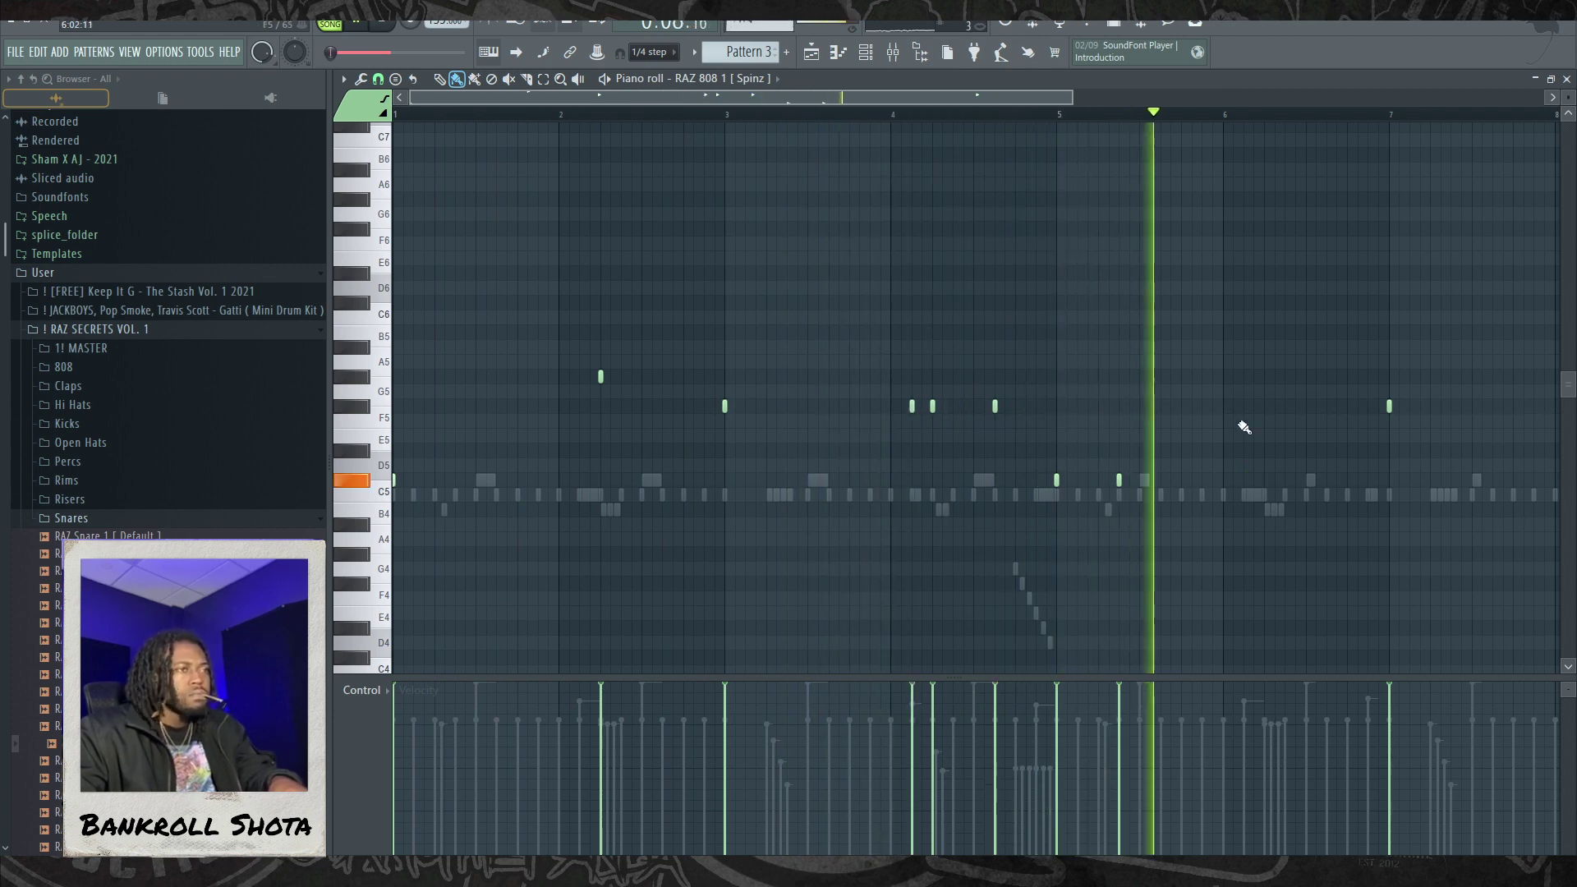
Step: Add G#5 808 notes at steps 5 and 11 of bar 6 and play the line back
left_click(1264, 406)
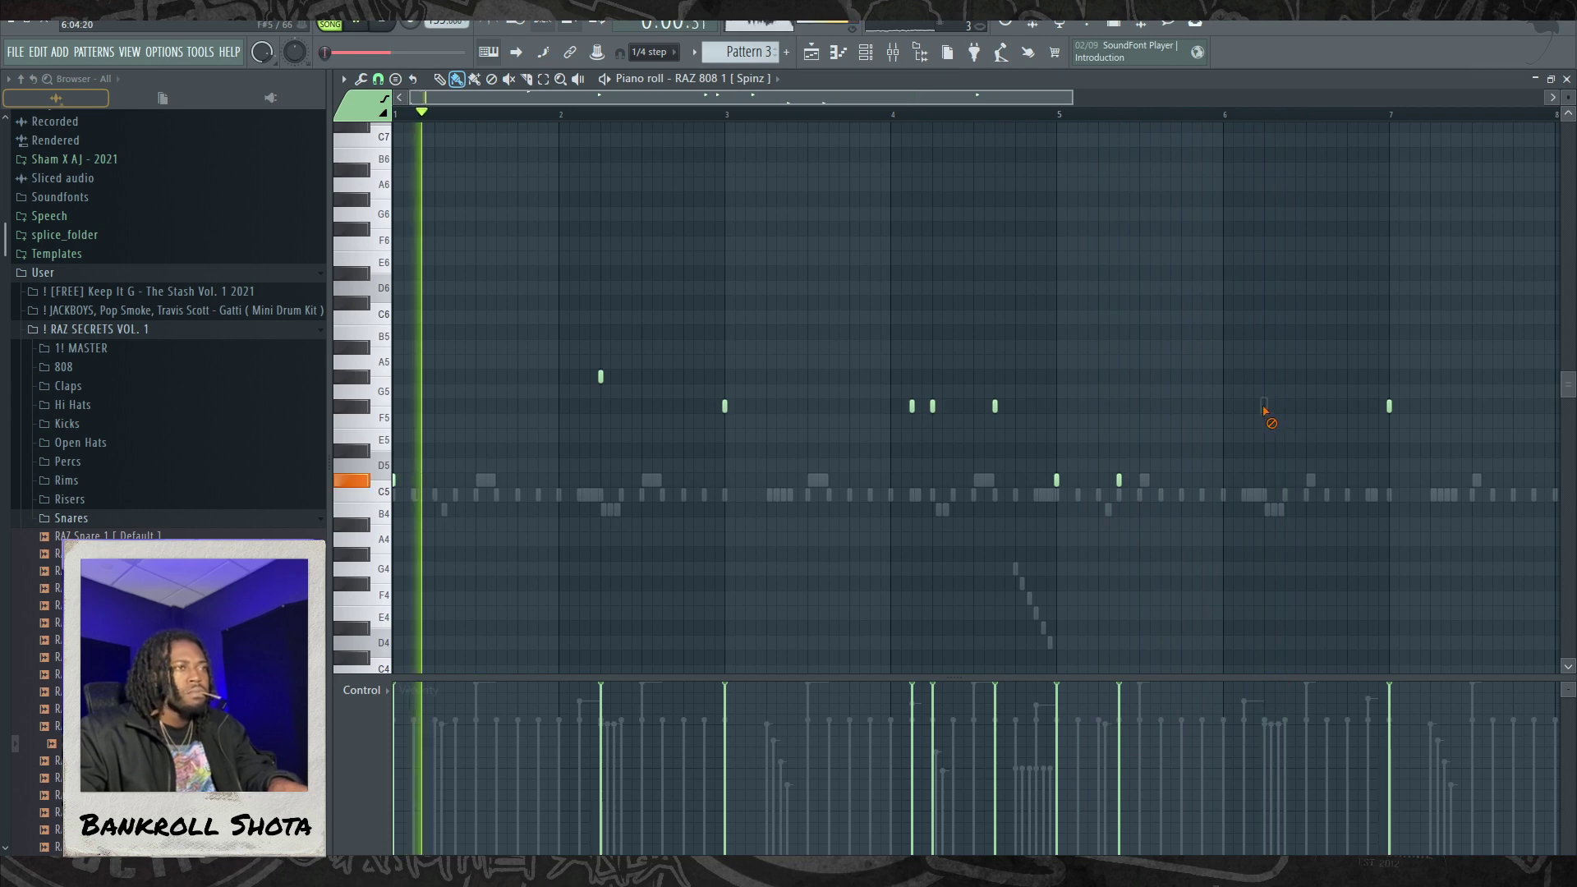
left_click_drag(1265, 411, 1264, 378)
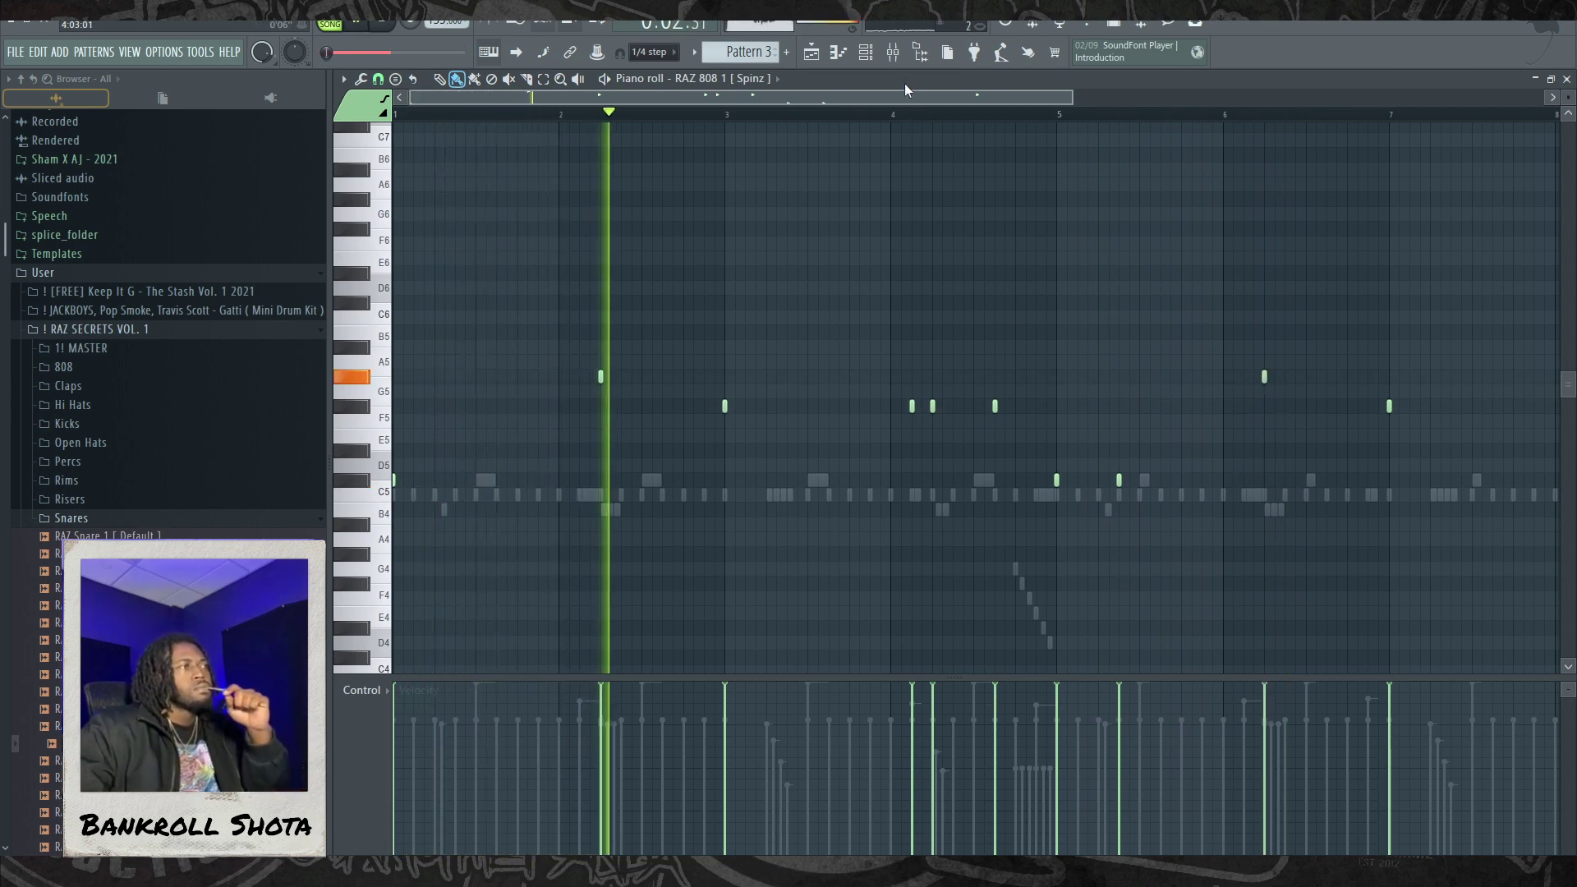
left_click_drag(911, 96, 978, 130)
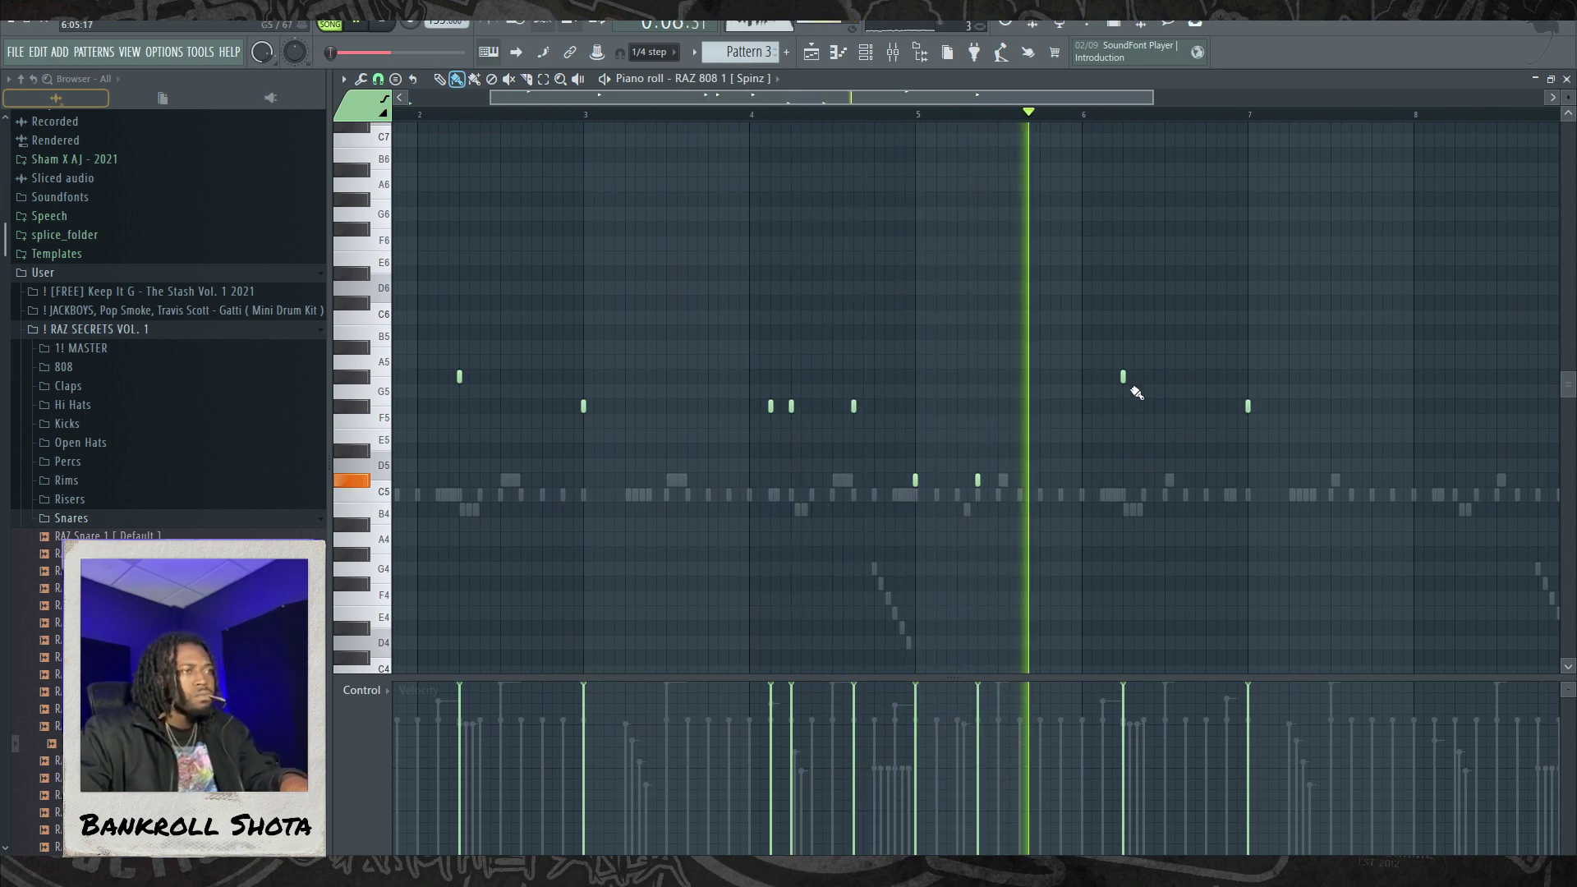
left_click(1186, 376)
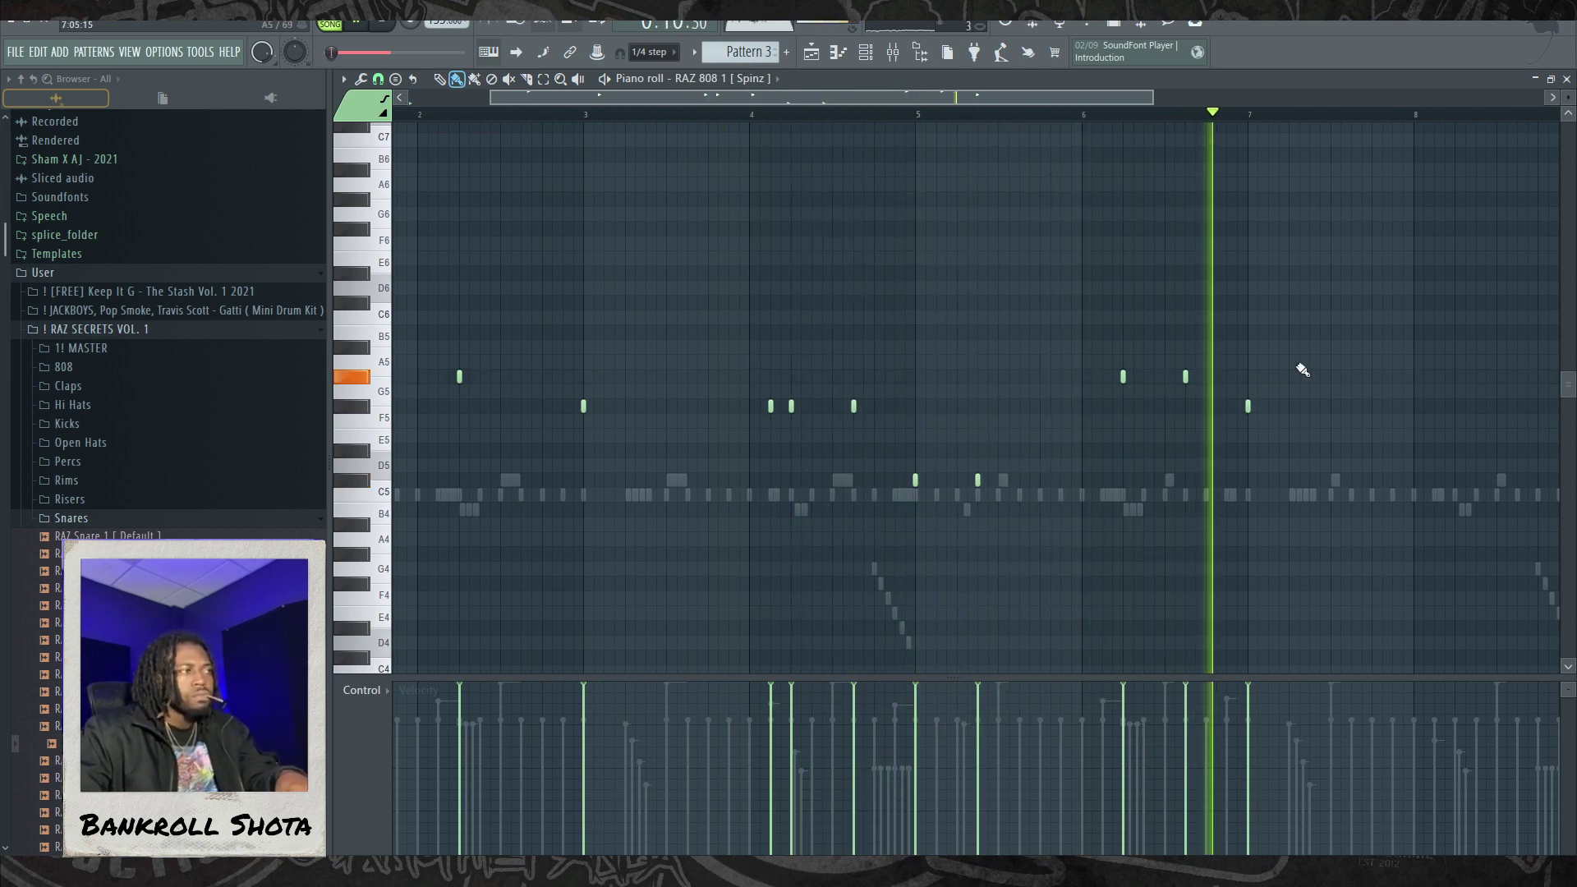
key("space")
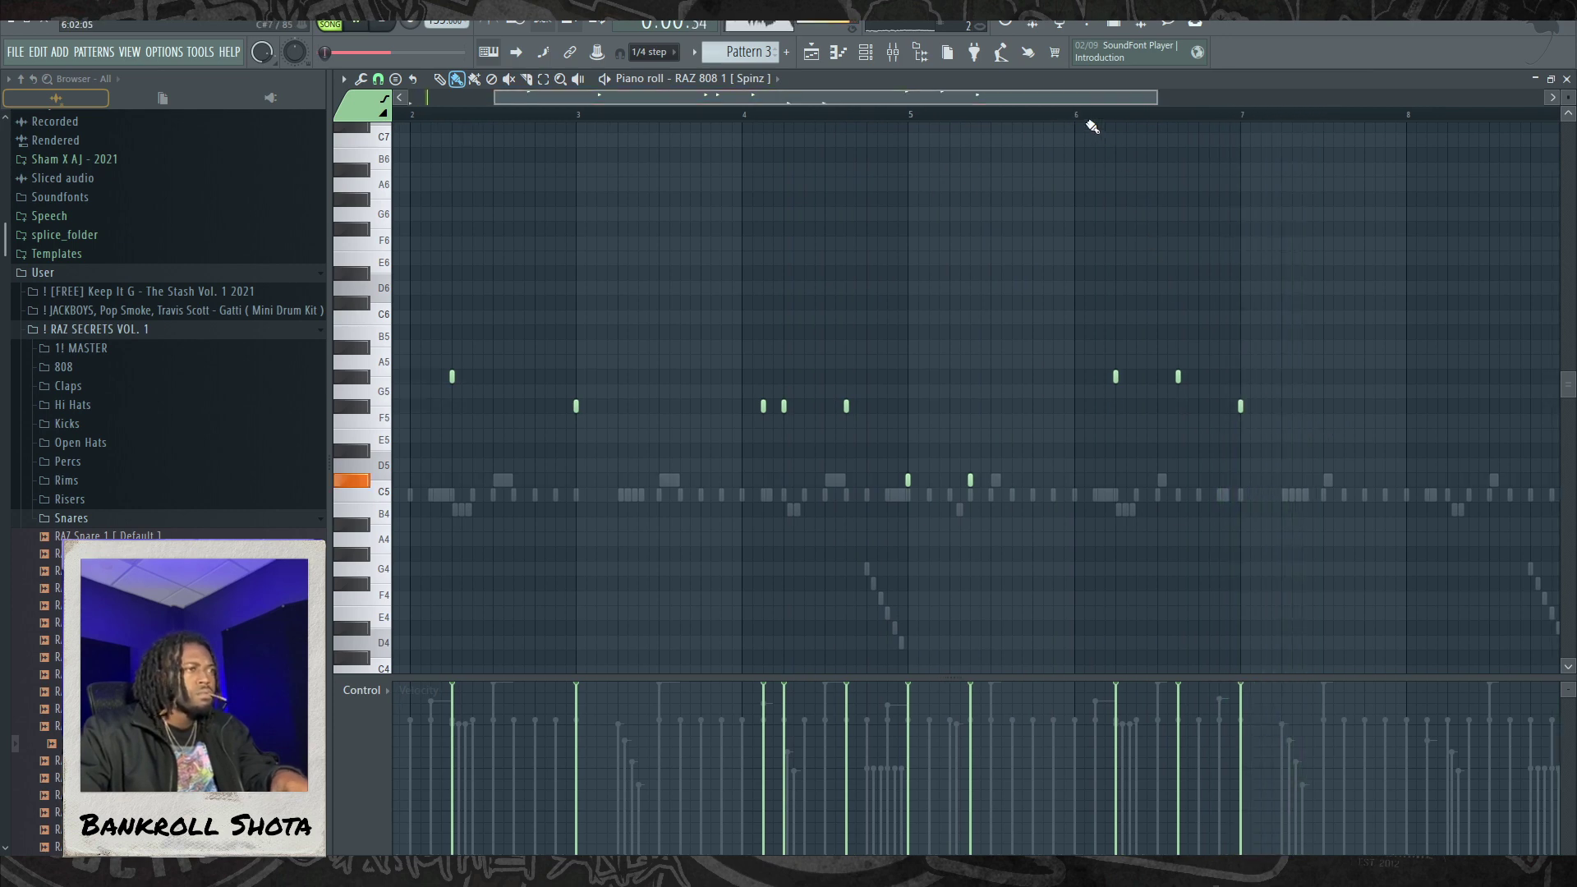
Step: Delete both G#5 808 notes in bar 6 and transpose the remaining 808 notes up one octave
right_click(1115, 377)
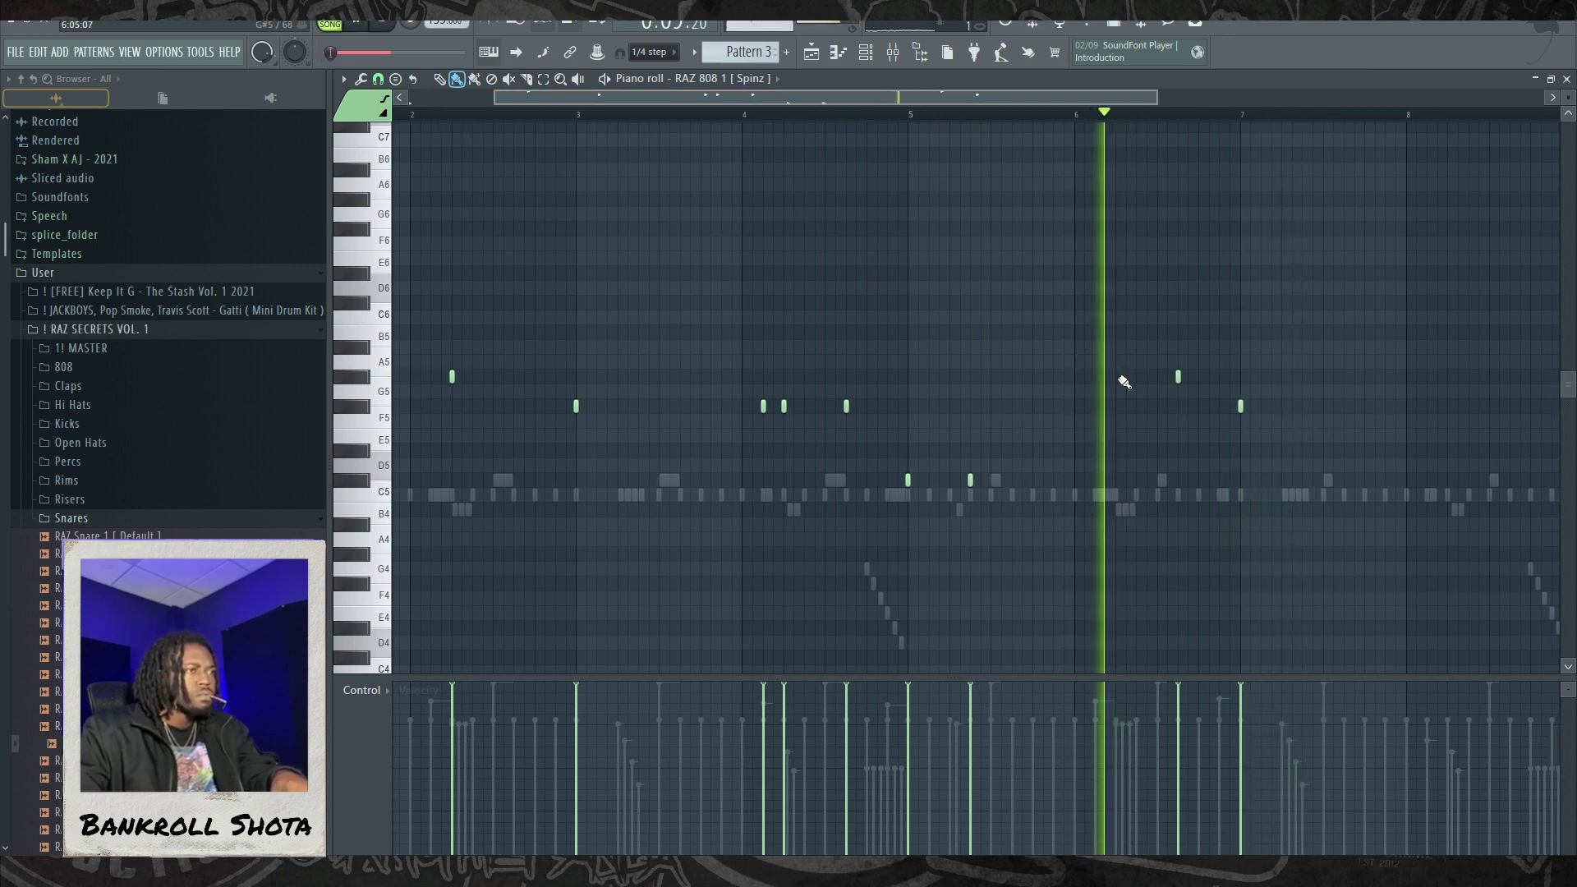
right_click(1177, 376)
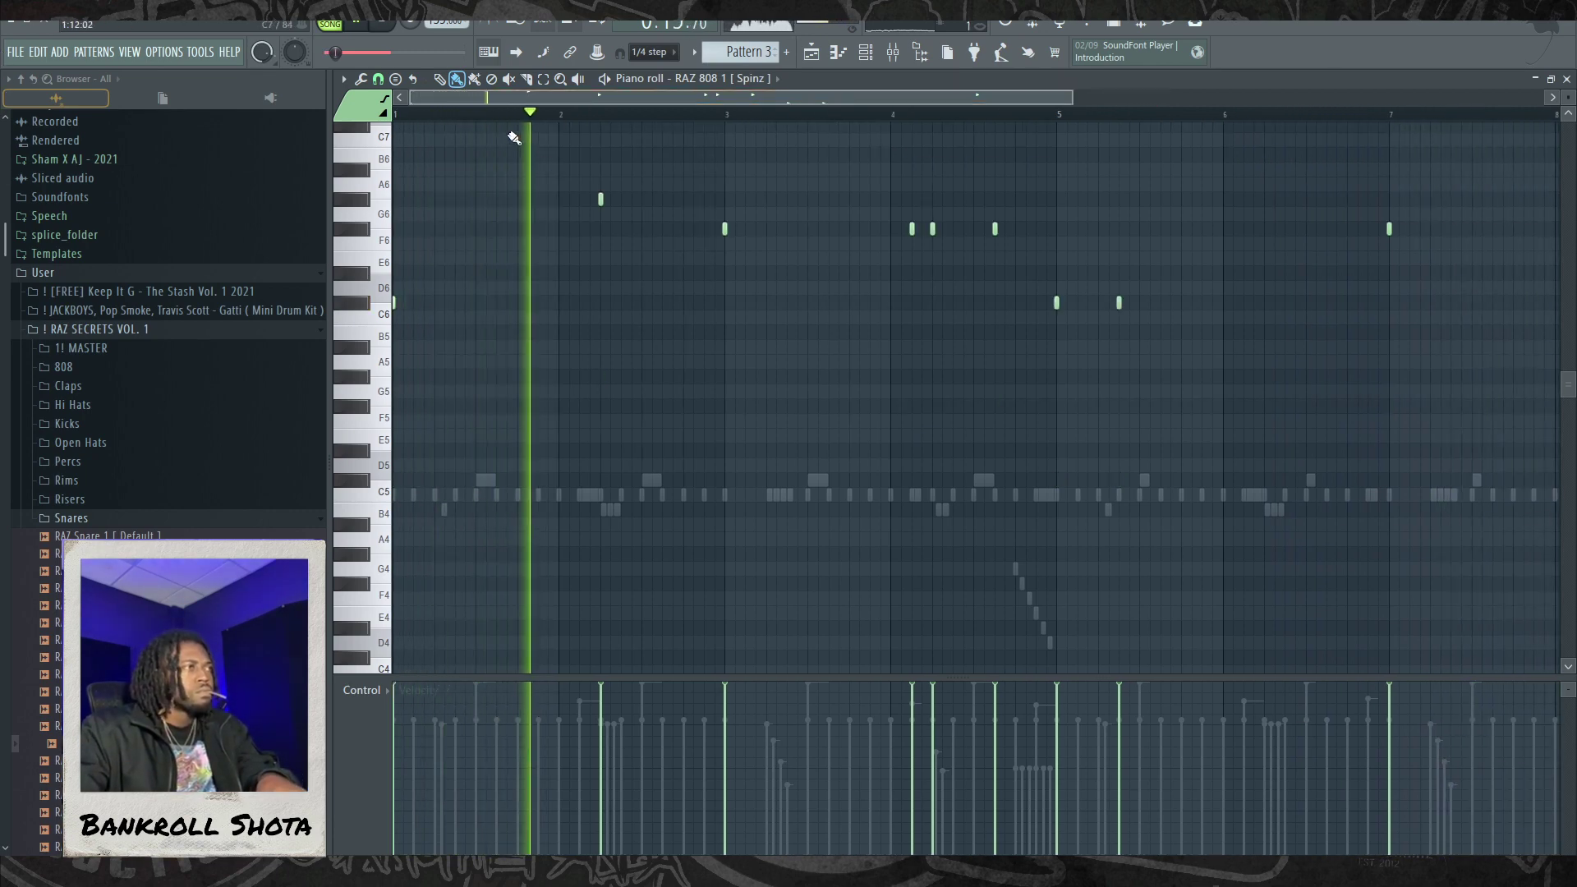
Step: Show all channels in the channel rack and isolate the Kid Nightmares loop together with the RAZ 808 channel
key("F6")
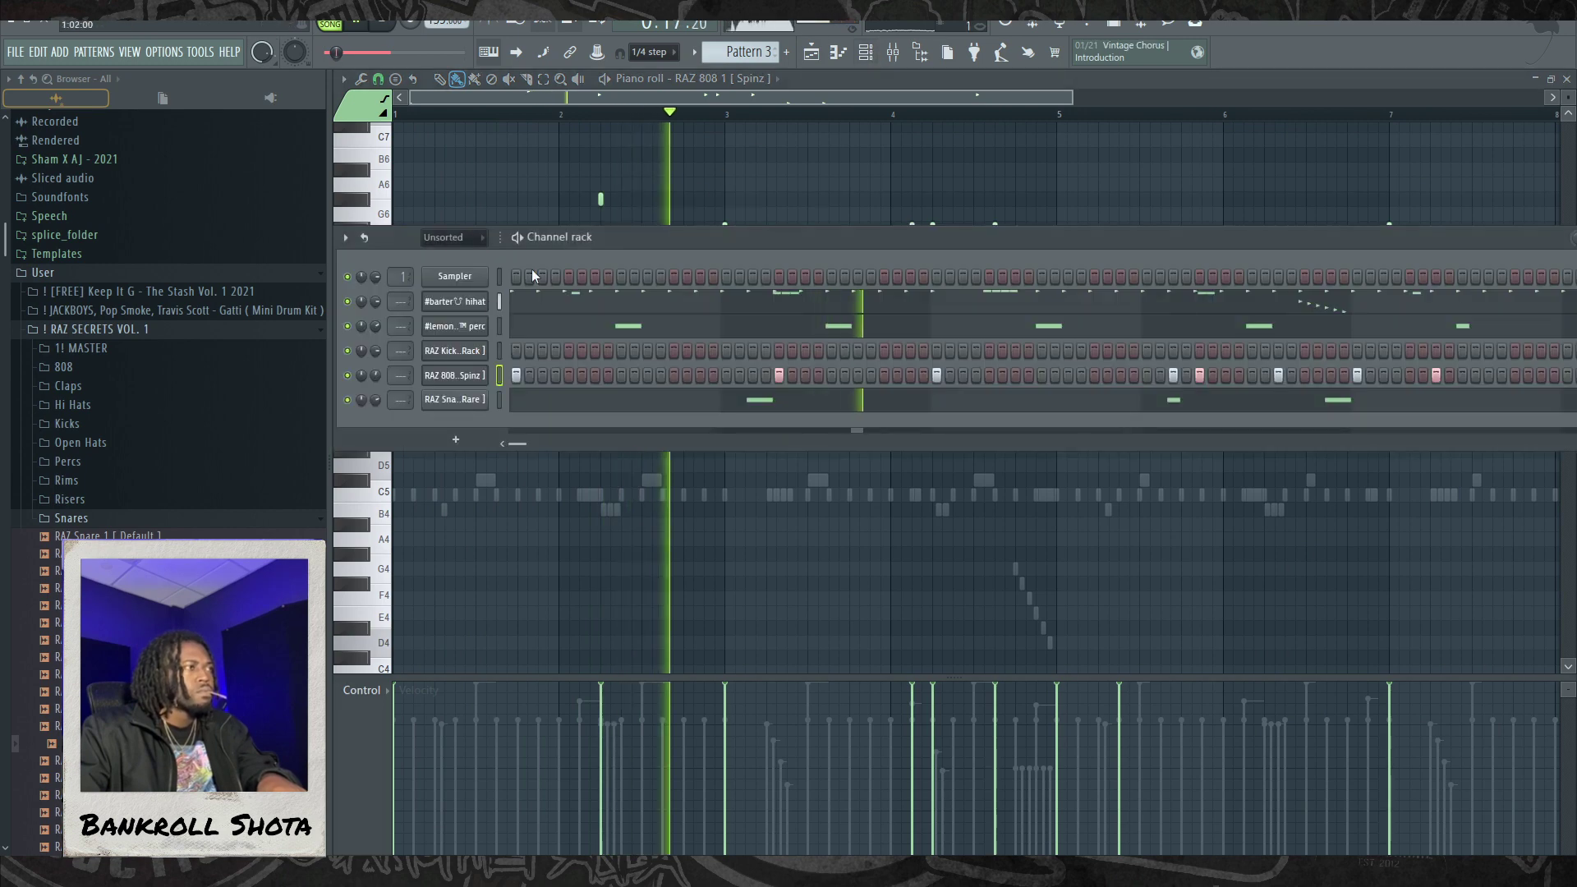
left_click(457, 255)
right_click(349, 299)
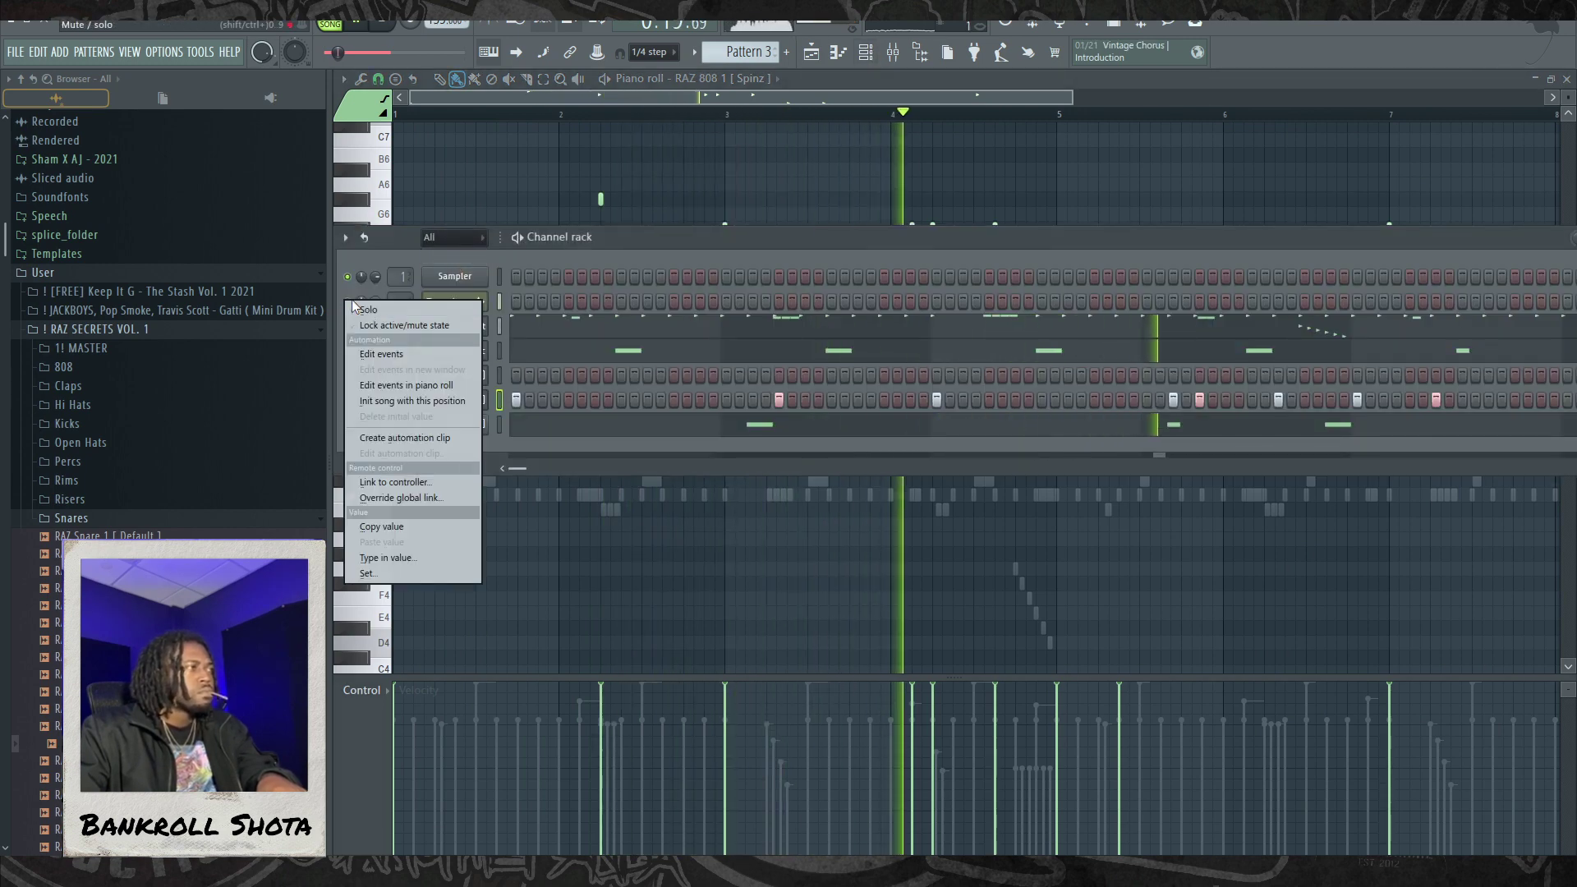
left_click(354, 402)
key("F6")
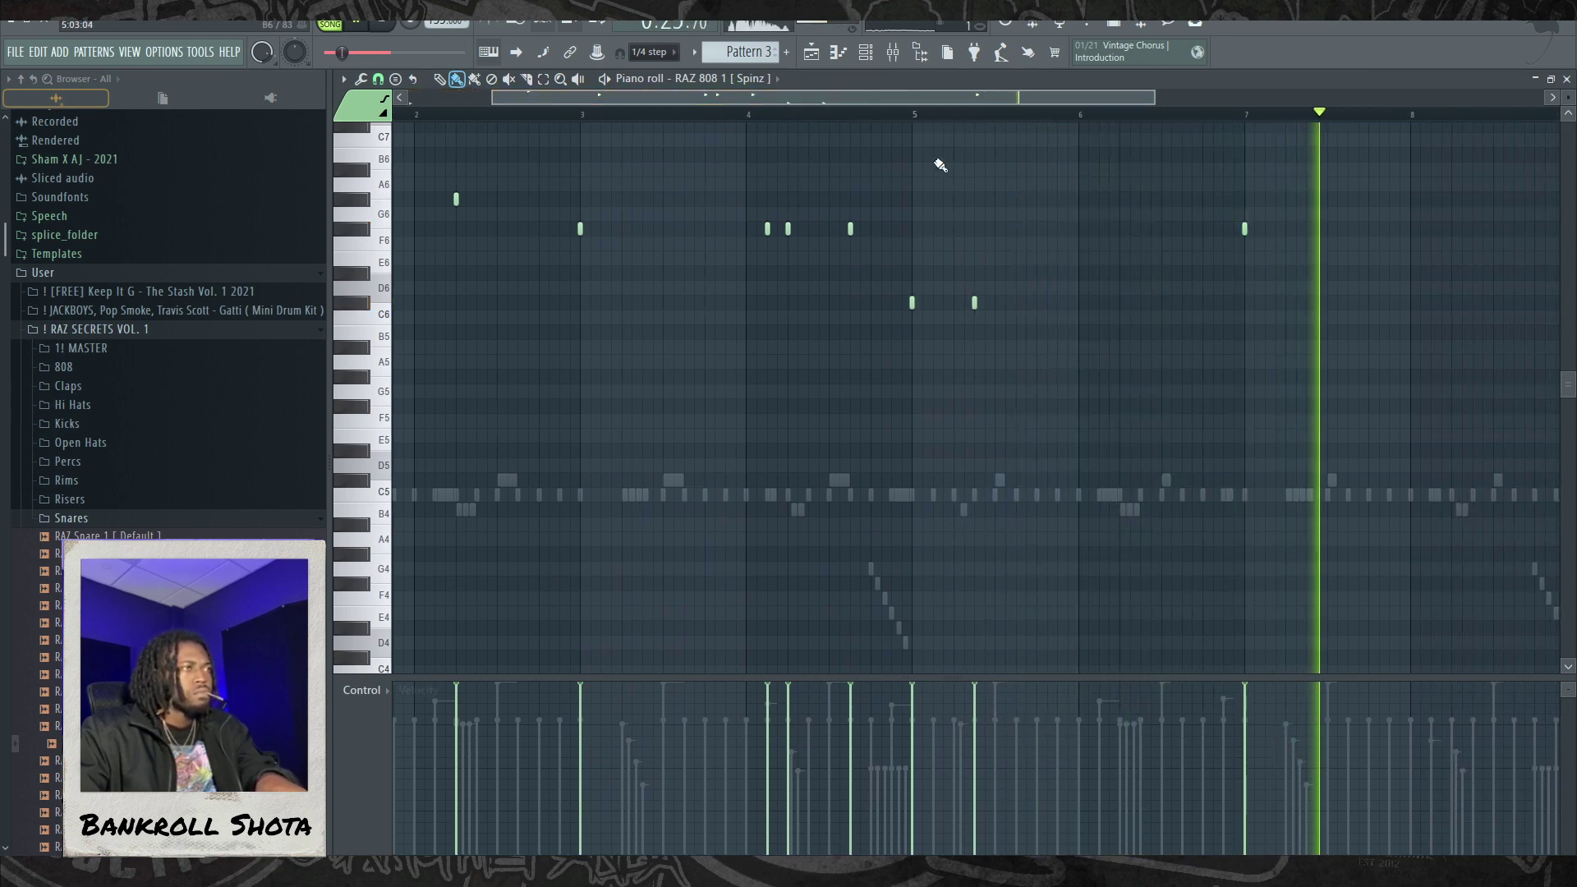
Step: Try an extra G#6 808 note at step 5 of bar 6 while playing the line back
left_click(908, 114)
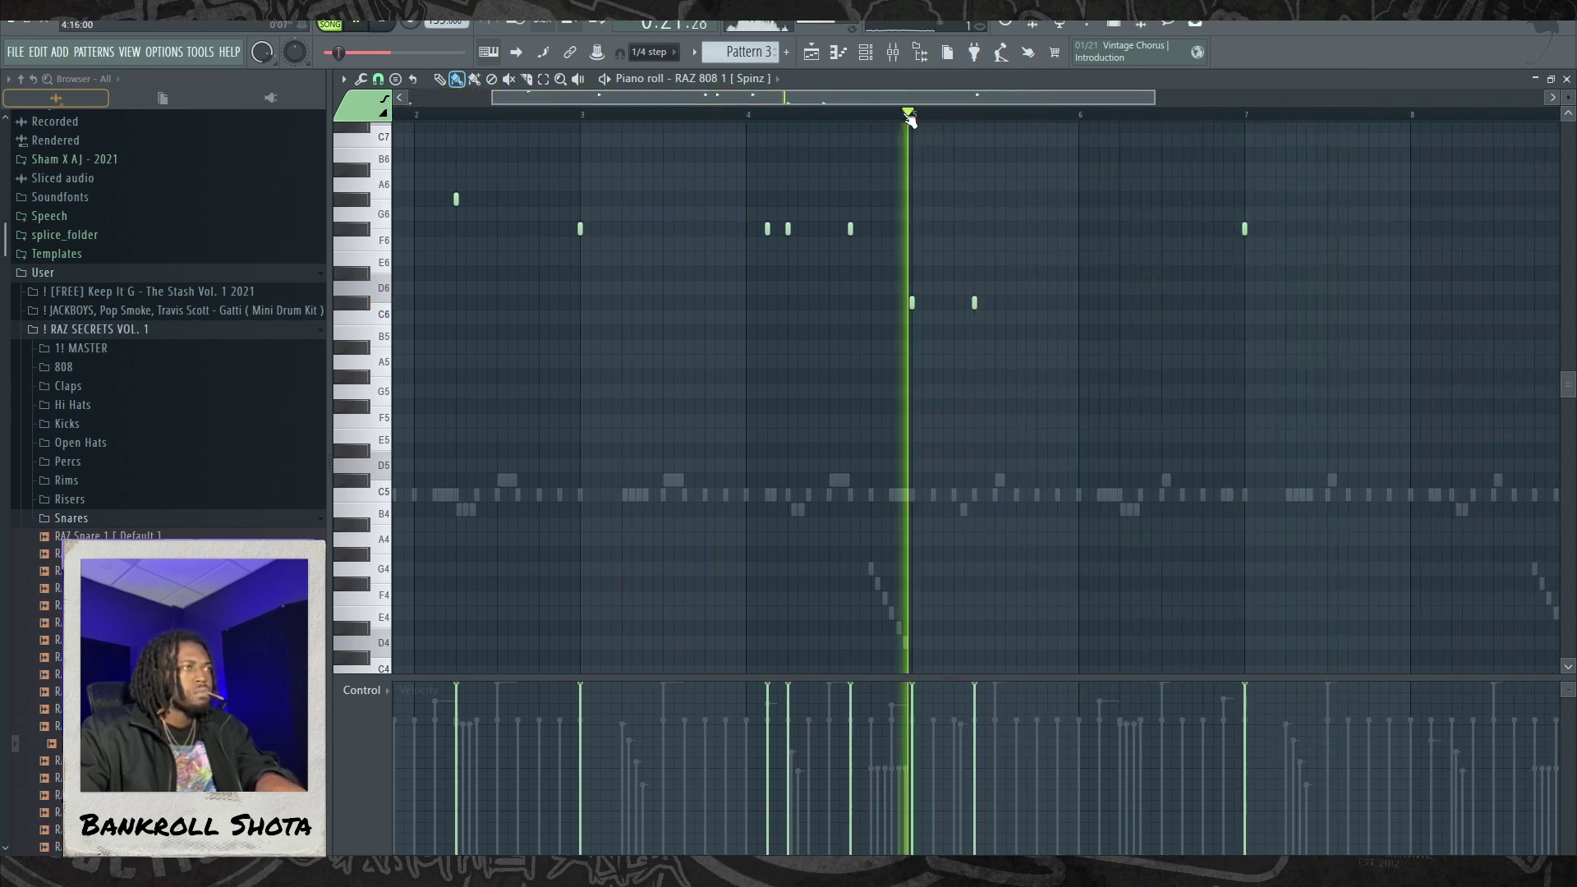
left_click(1120, 333)
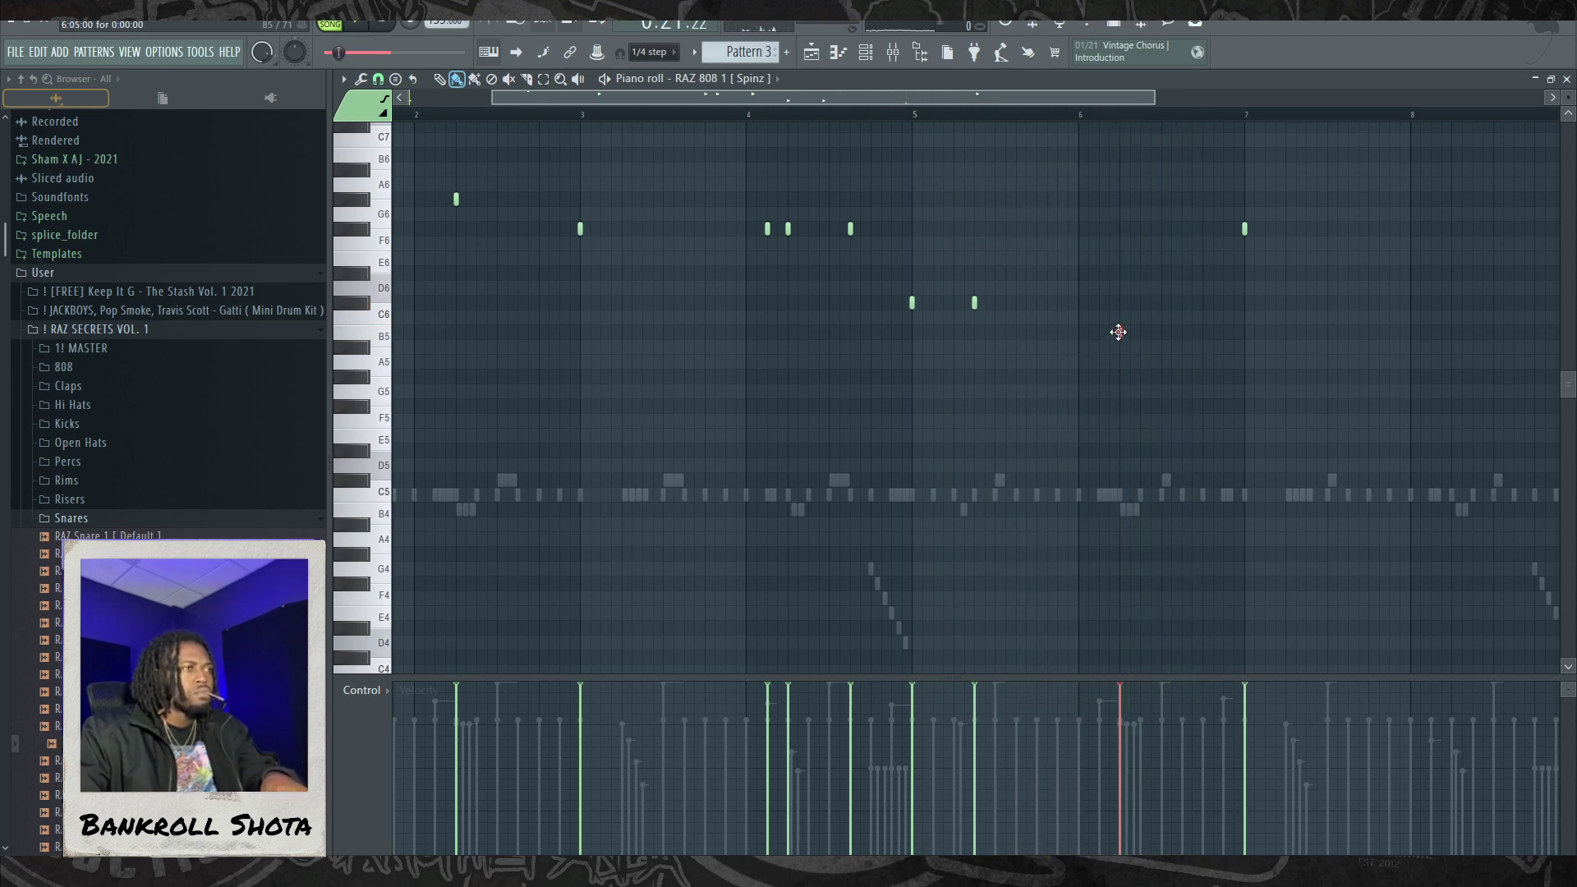
key("space")
key("shift+Down")
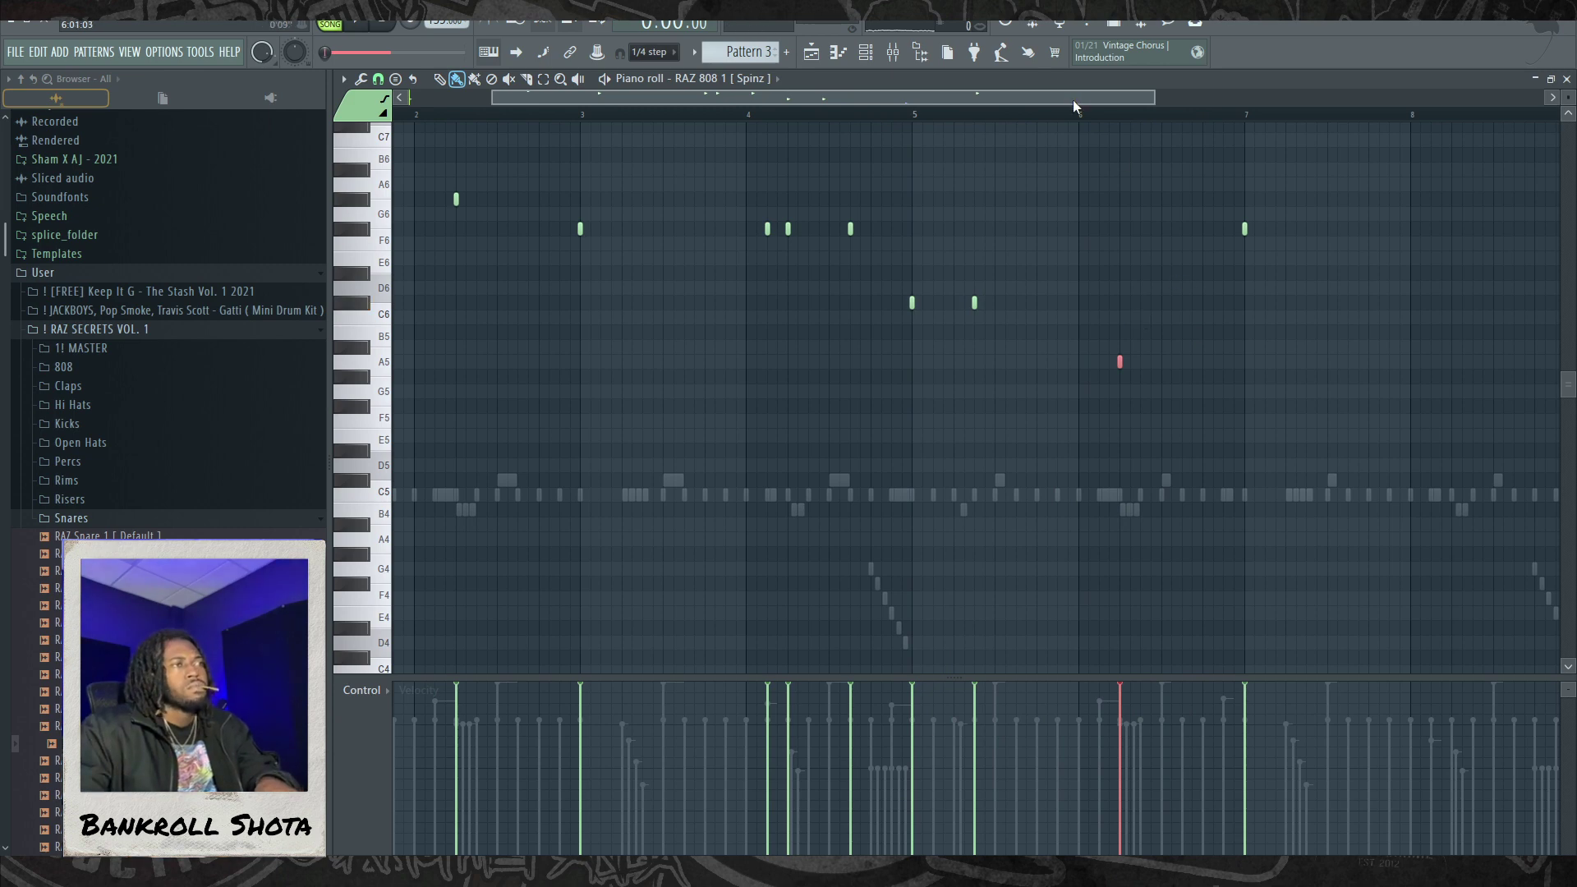
key("space")
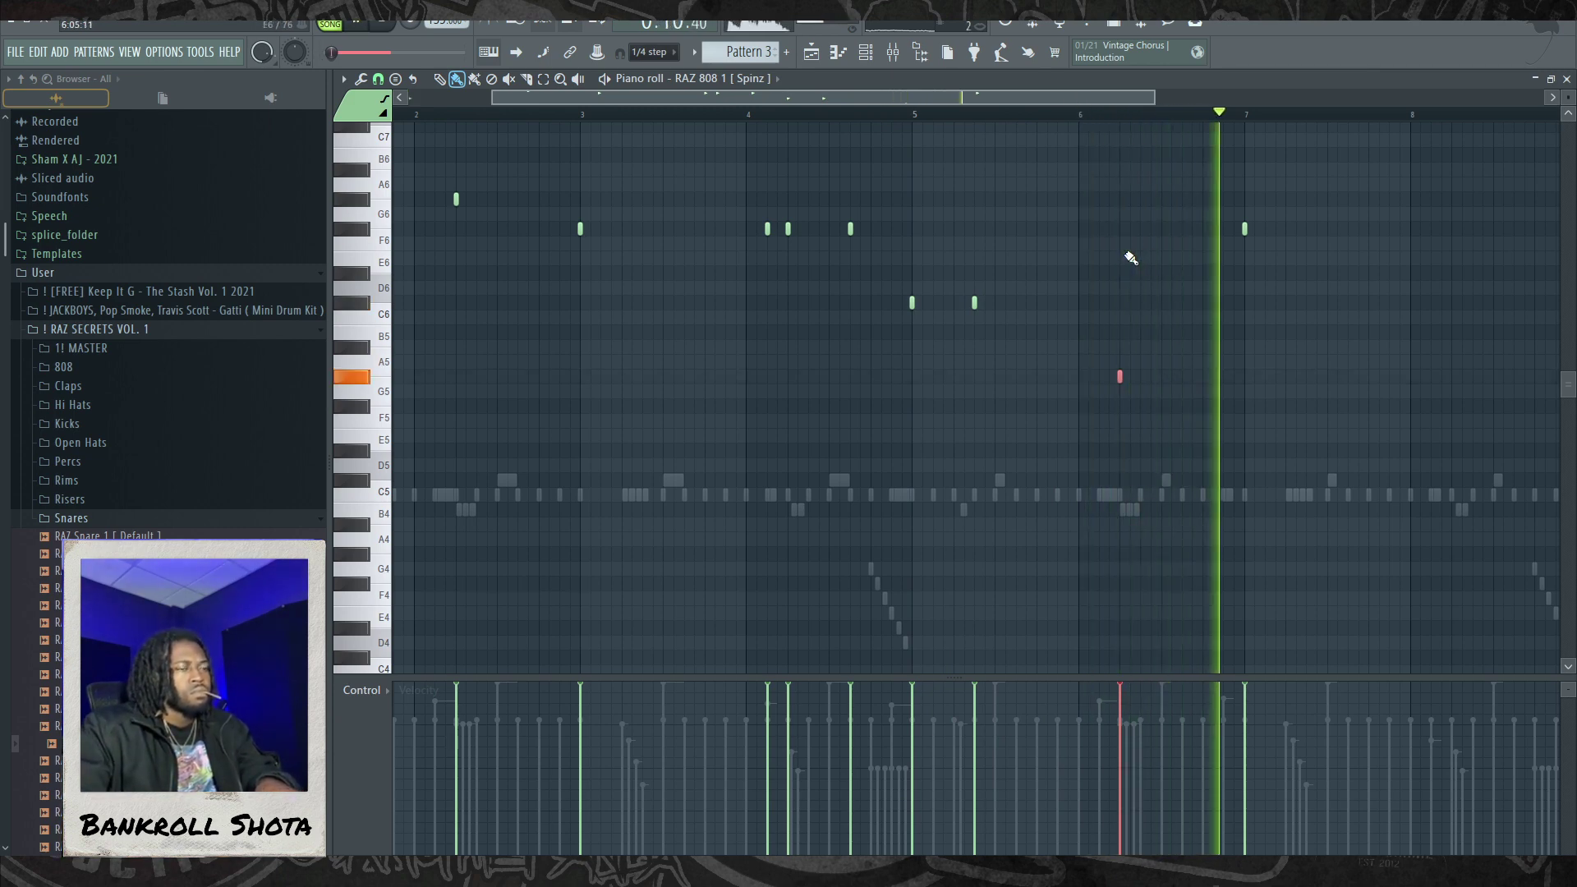
key("ctrl+Up")
key("space")
key("ctrl+d")
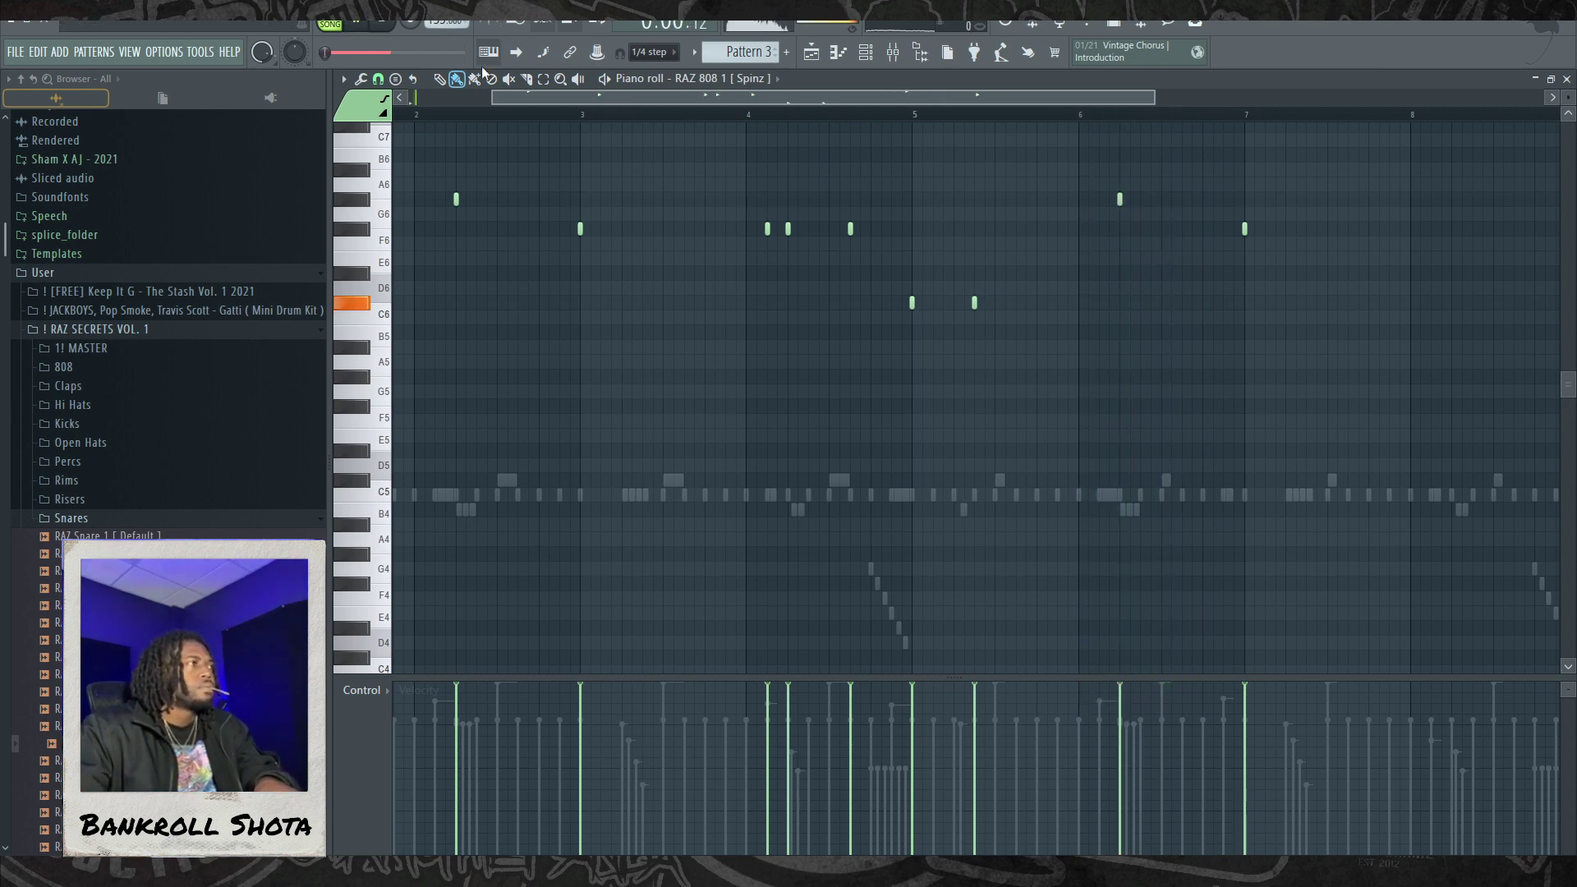
Step: Add 808 notes G#6 at step 11 of bar 2 and C#6 at step 13 of bar 5, and delete the bar 6 note
left_click_drag(522, 100, 440, 99)
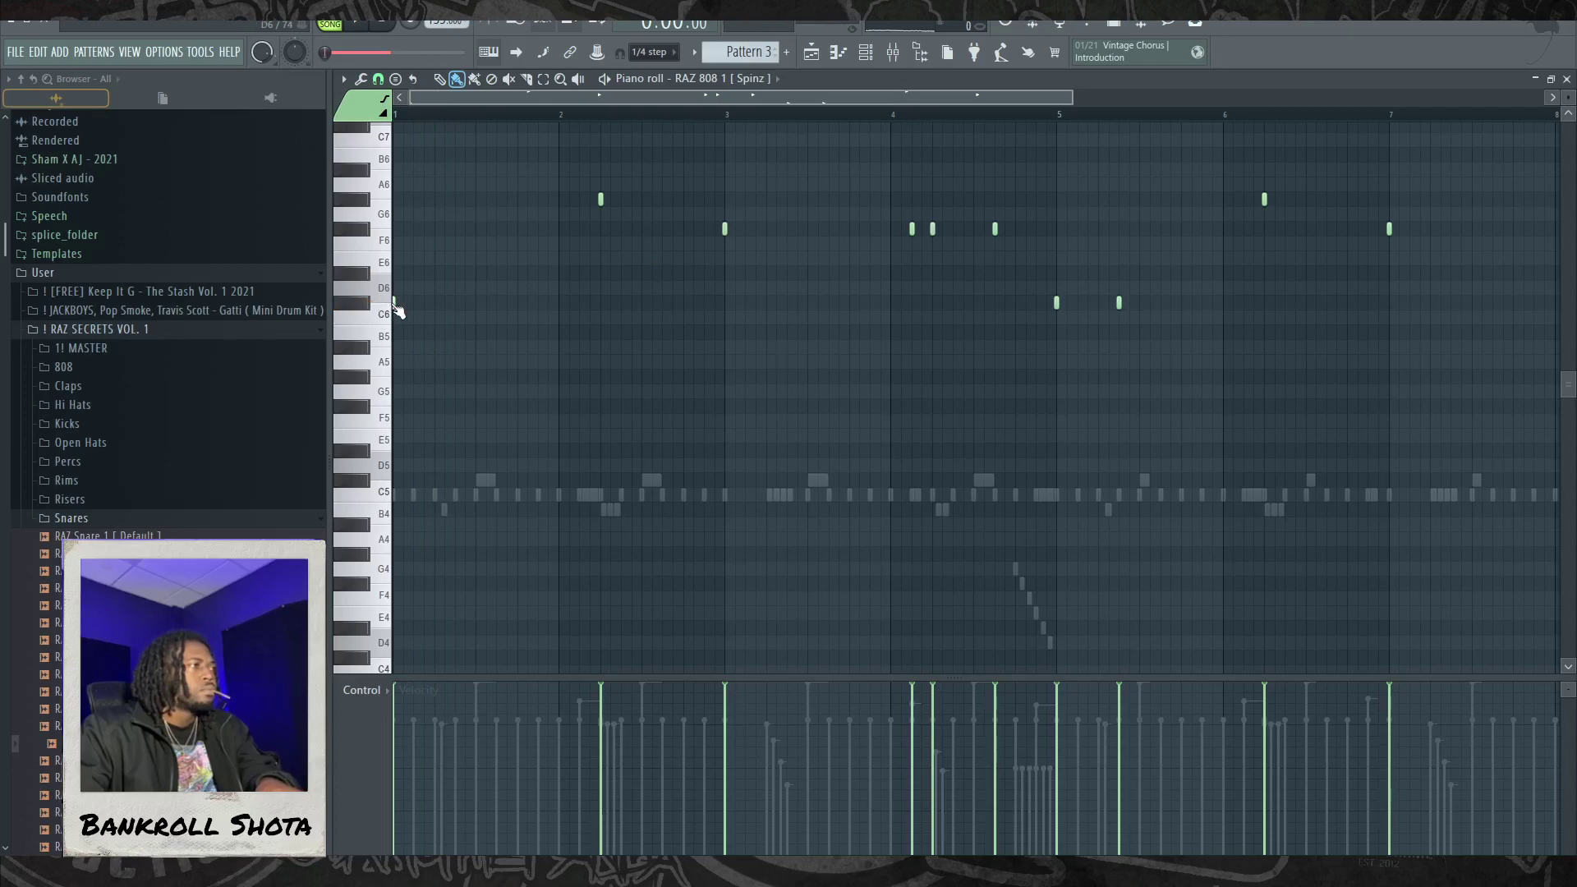
key("space")
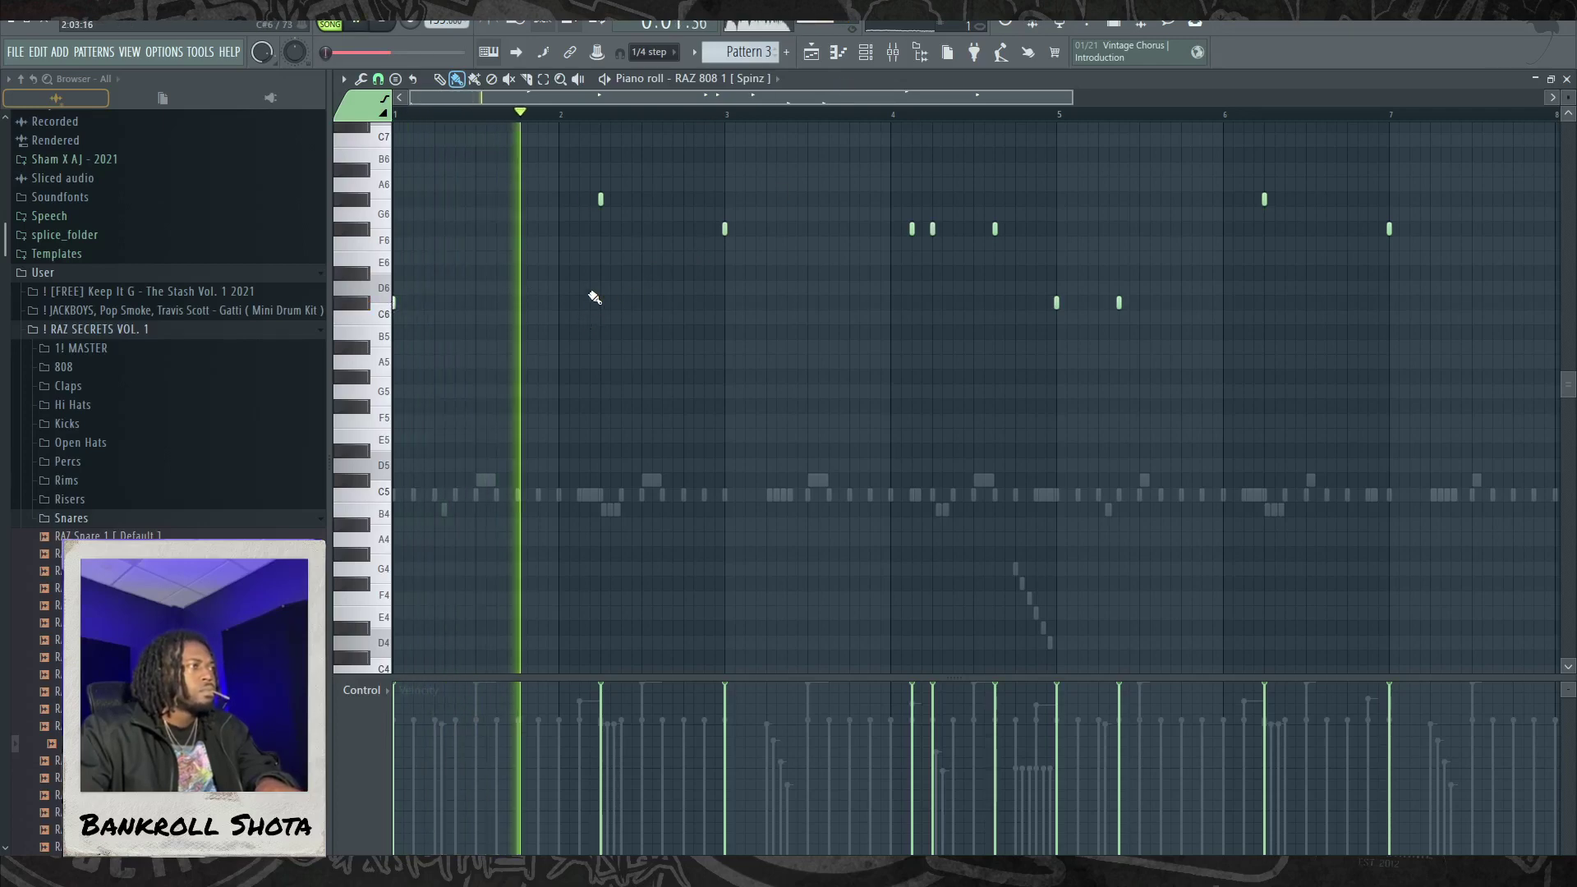
left_click(662, 199)
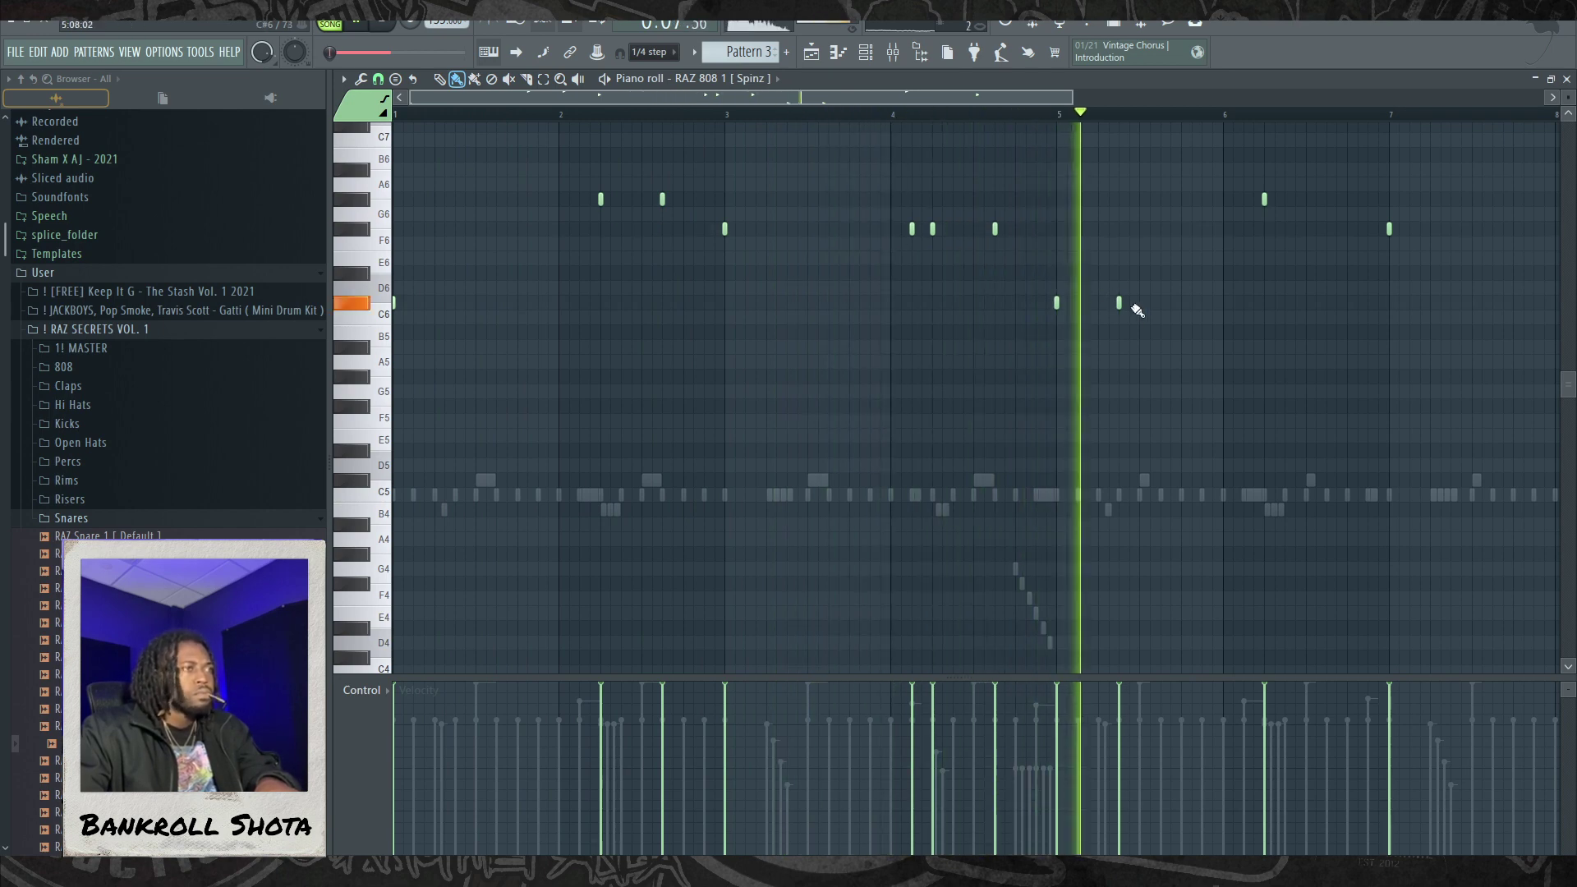
left_click(1181, 303)
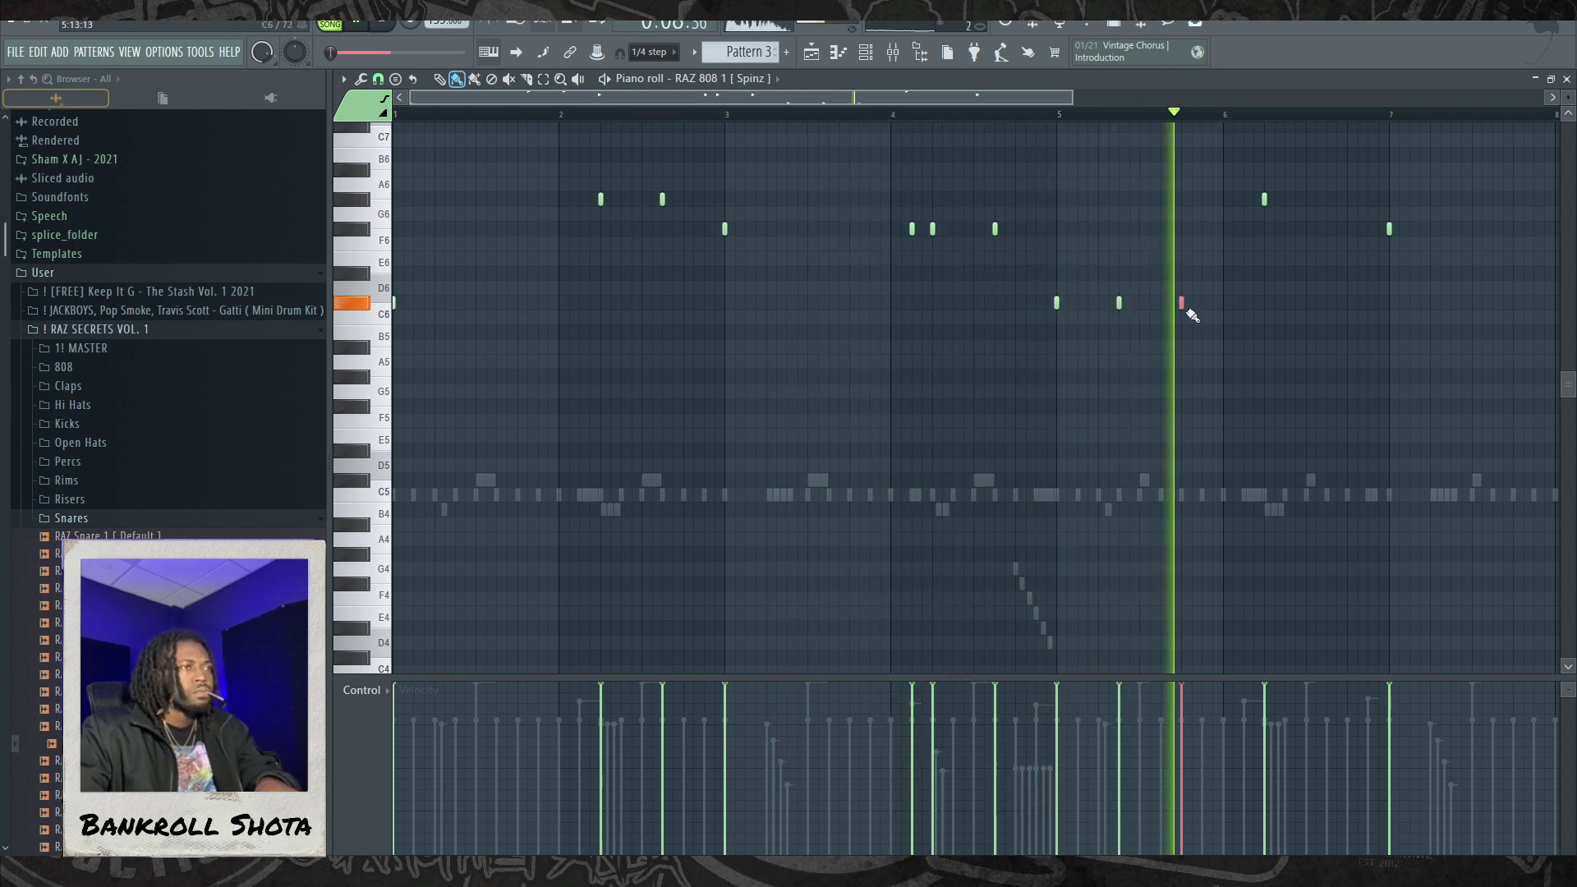
right_click(1264, 199)
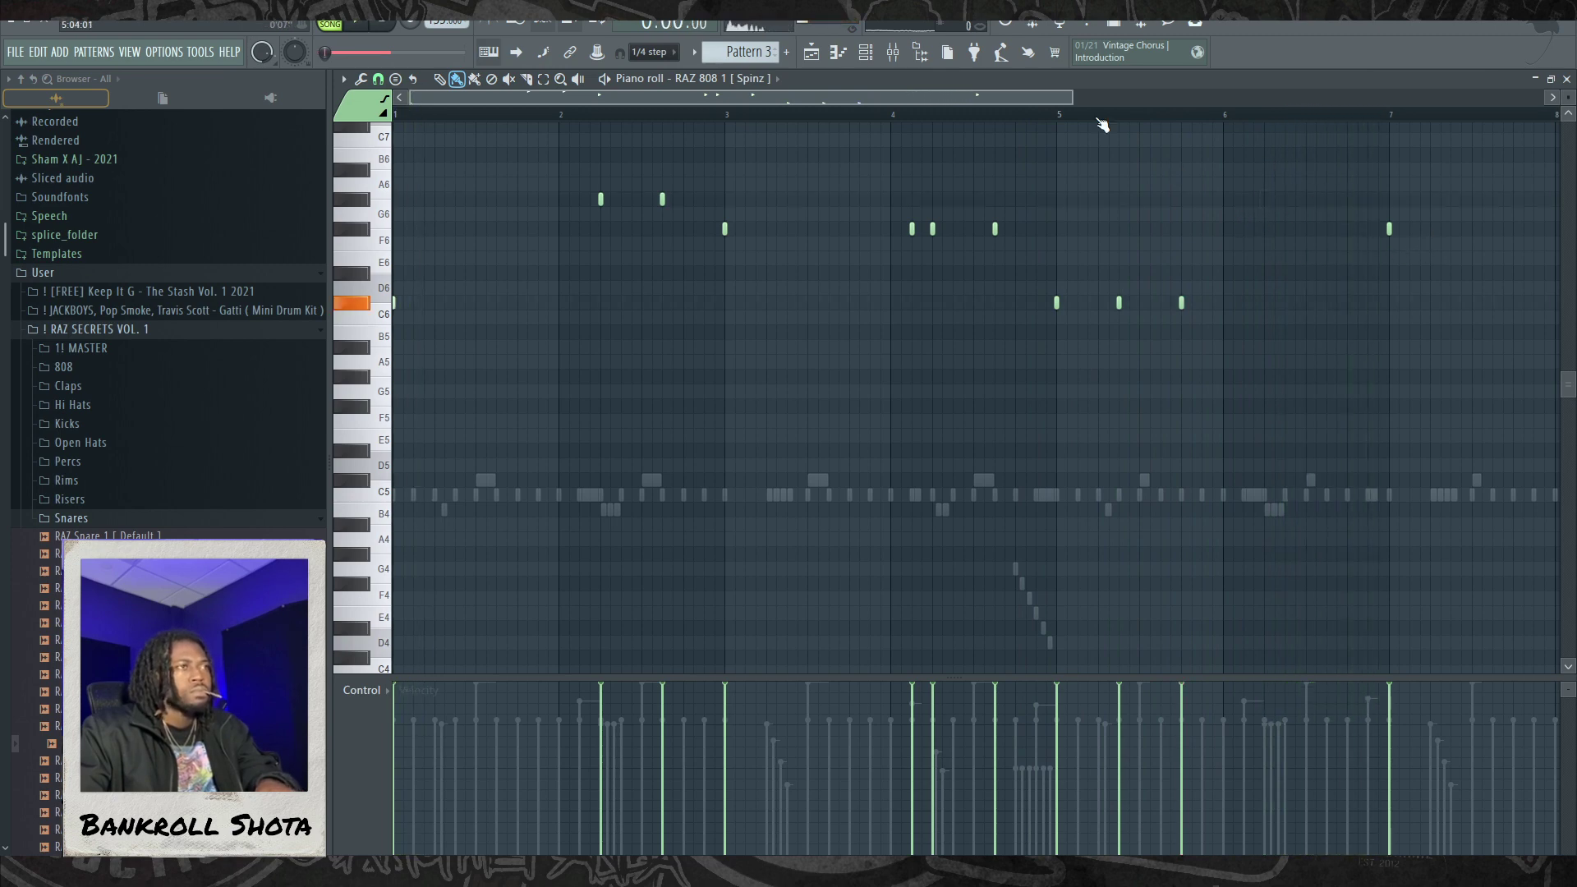
Step: Add F#6 808 notes at steps 7 and 13 of bar 7 and transpose the whole 808 line down one octave
scroll(1159, 271, "right", 2)
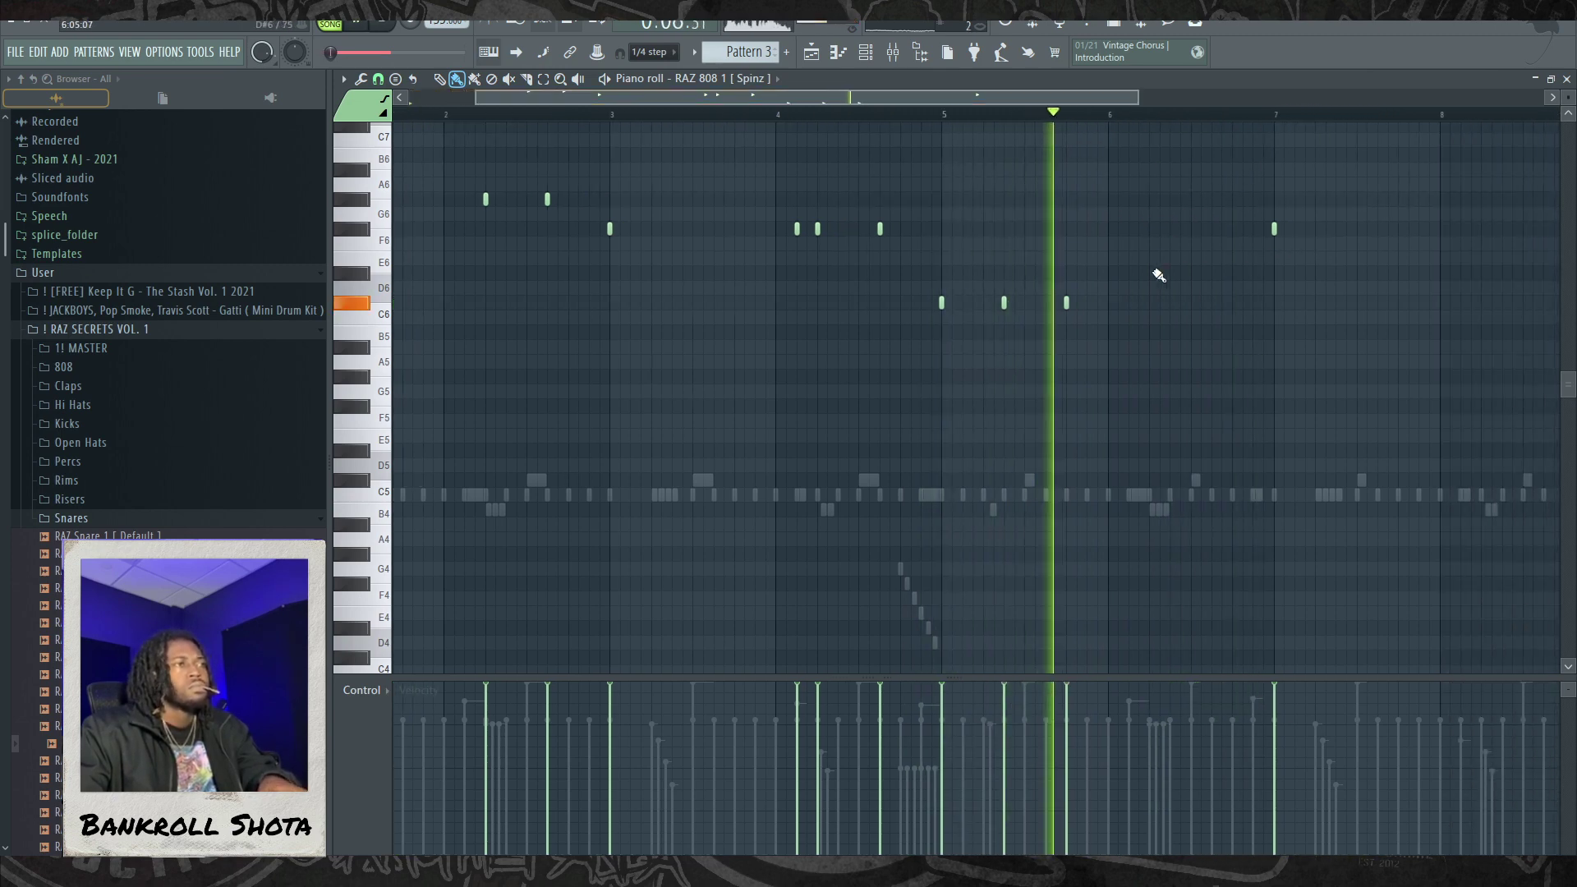
left_click(1338, 236)
left_click(1397, 233)
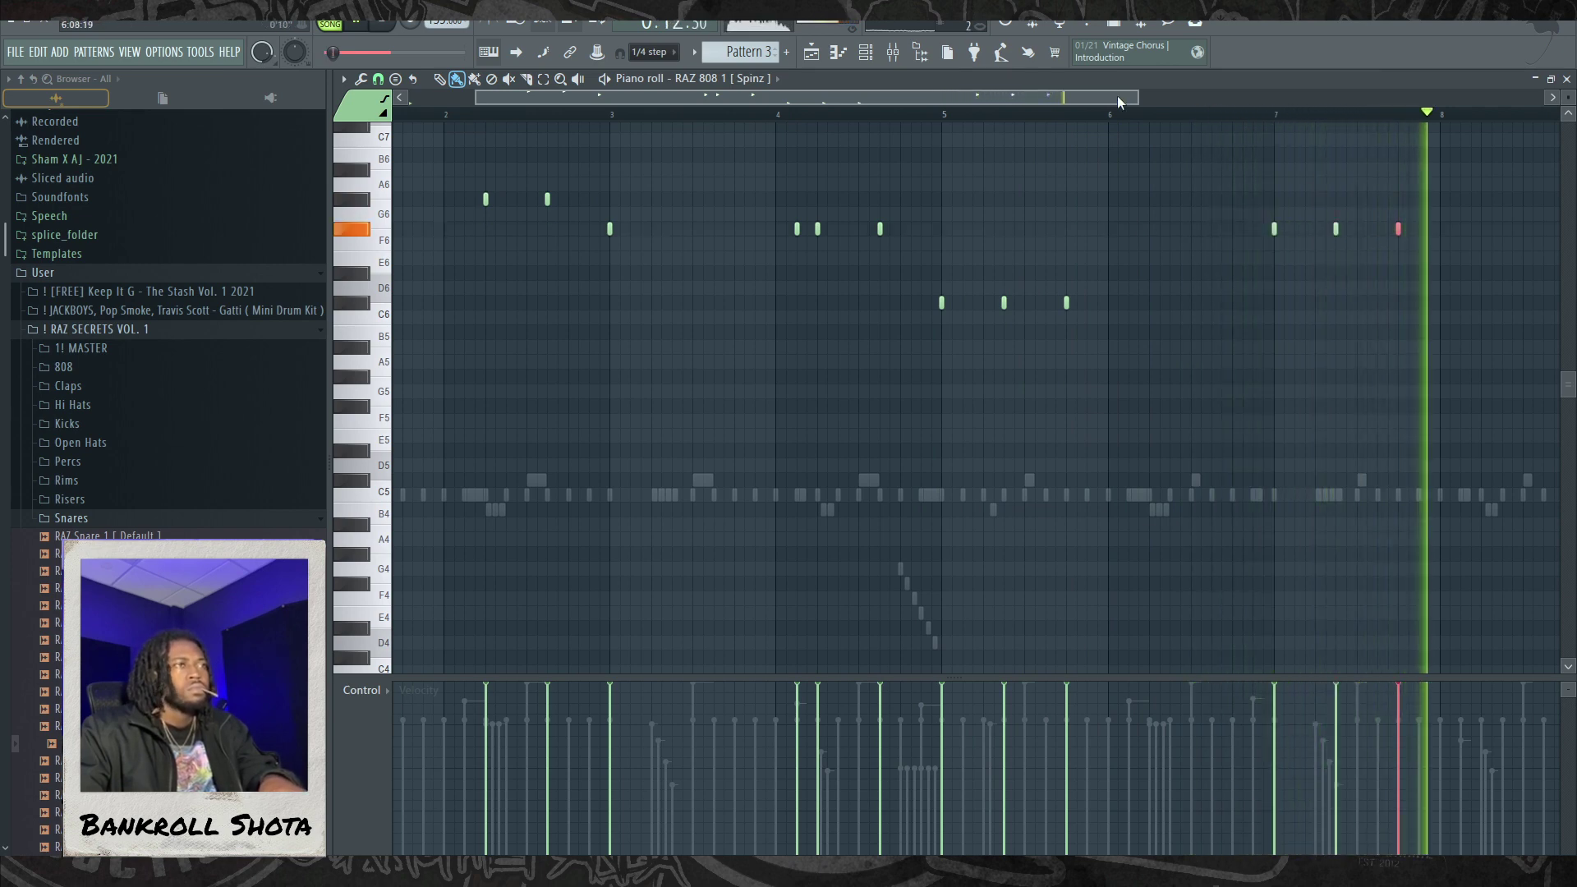
left_click_drag(1117, 95, 1263, 139)
scroll(1263, 139, "right", 2)
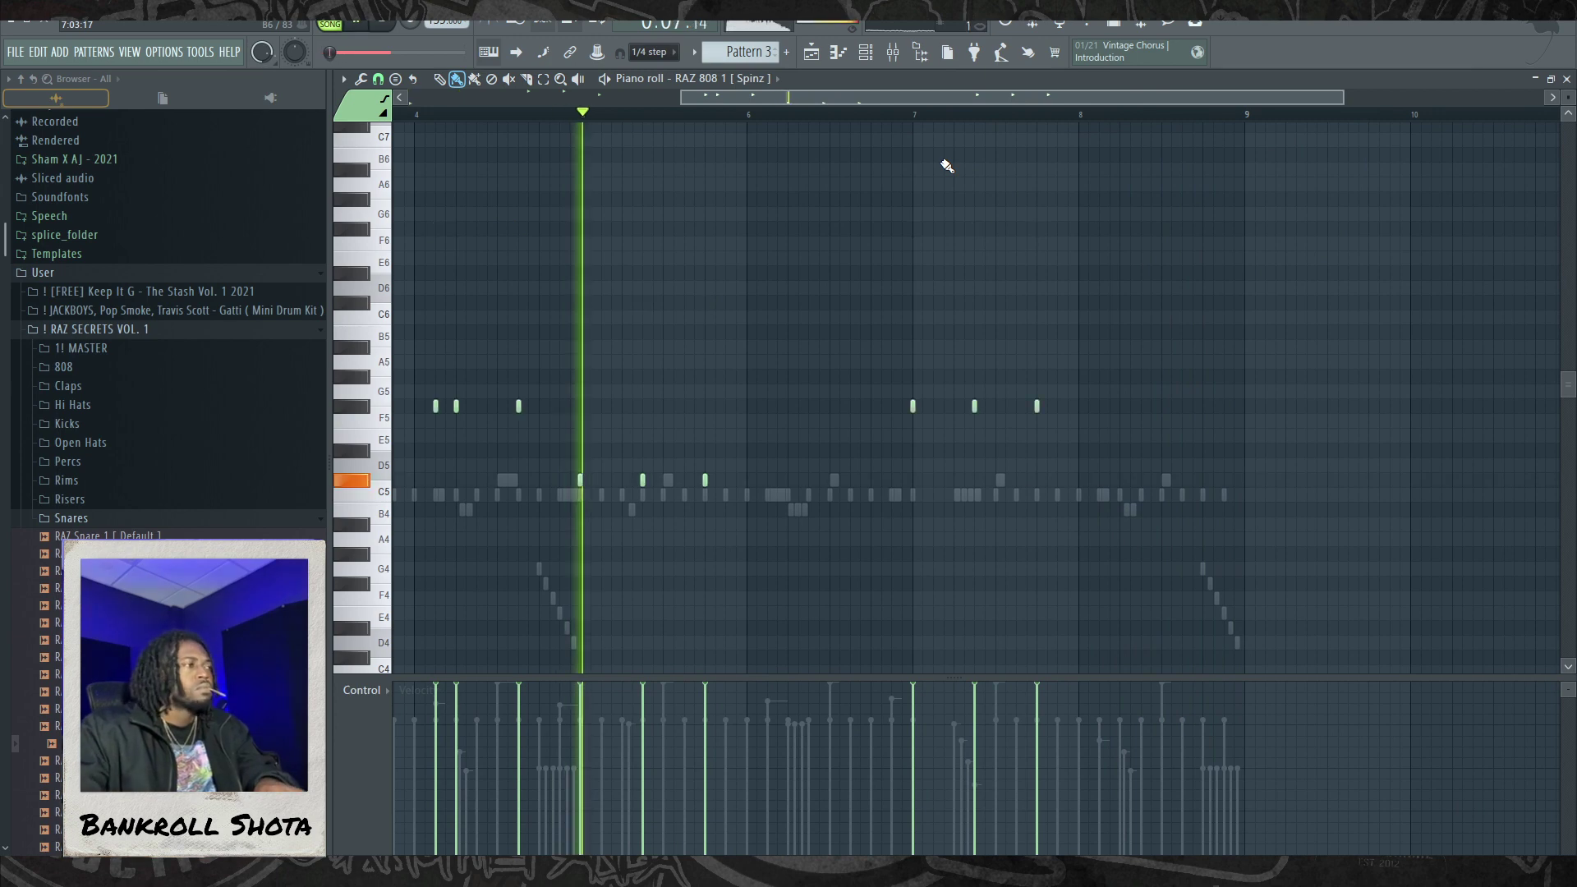
key("space")
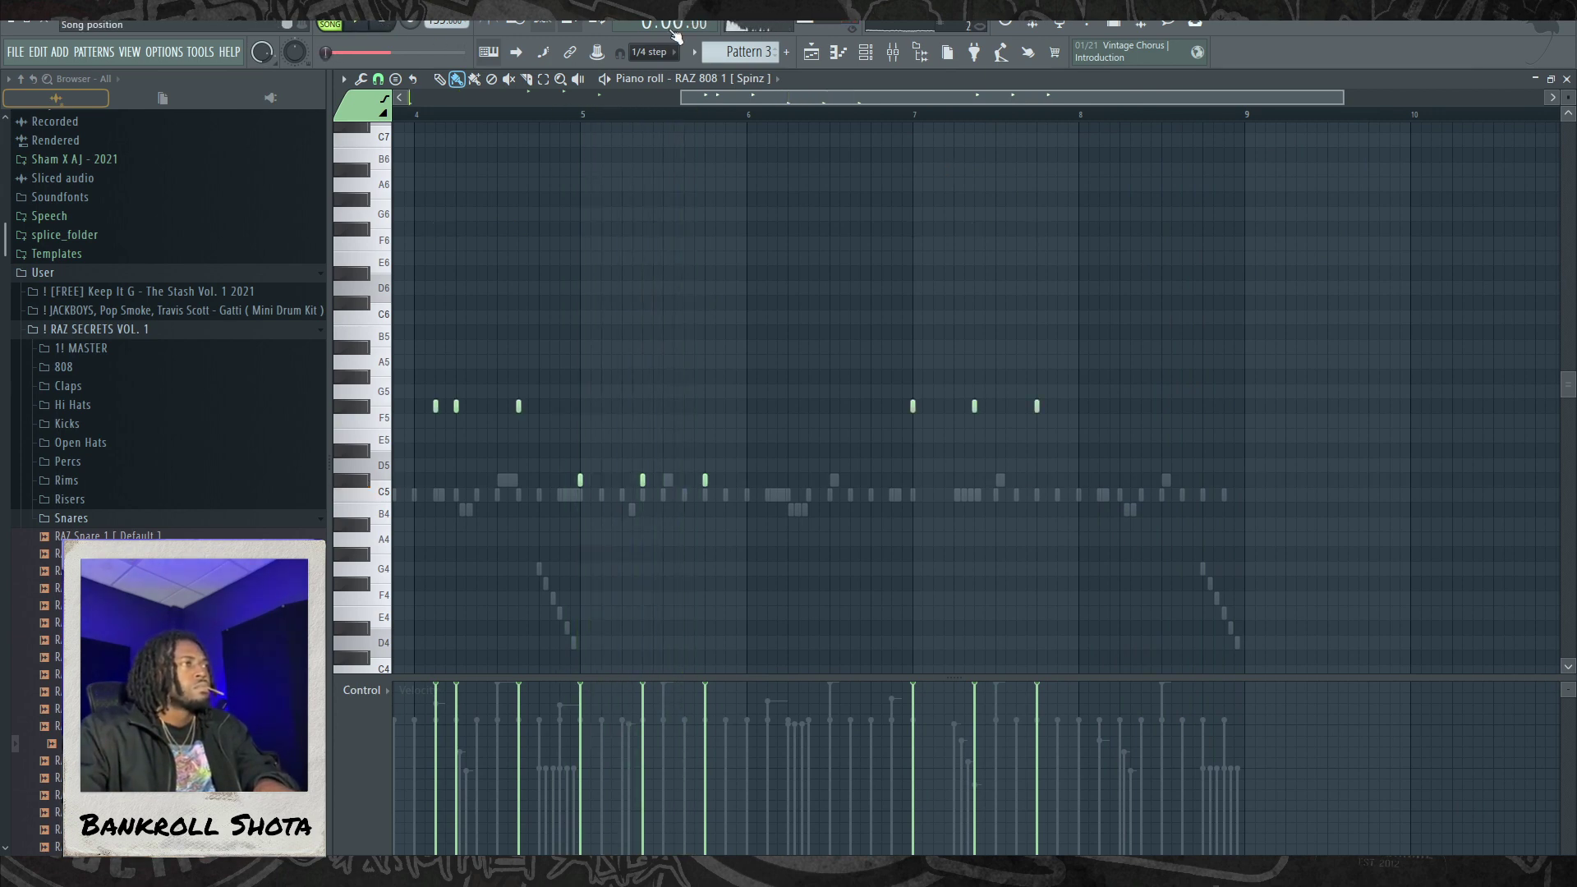
Step: Bring the muted drum channels back in and mute the #lemon percussion channel
left_click(860, 48)
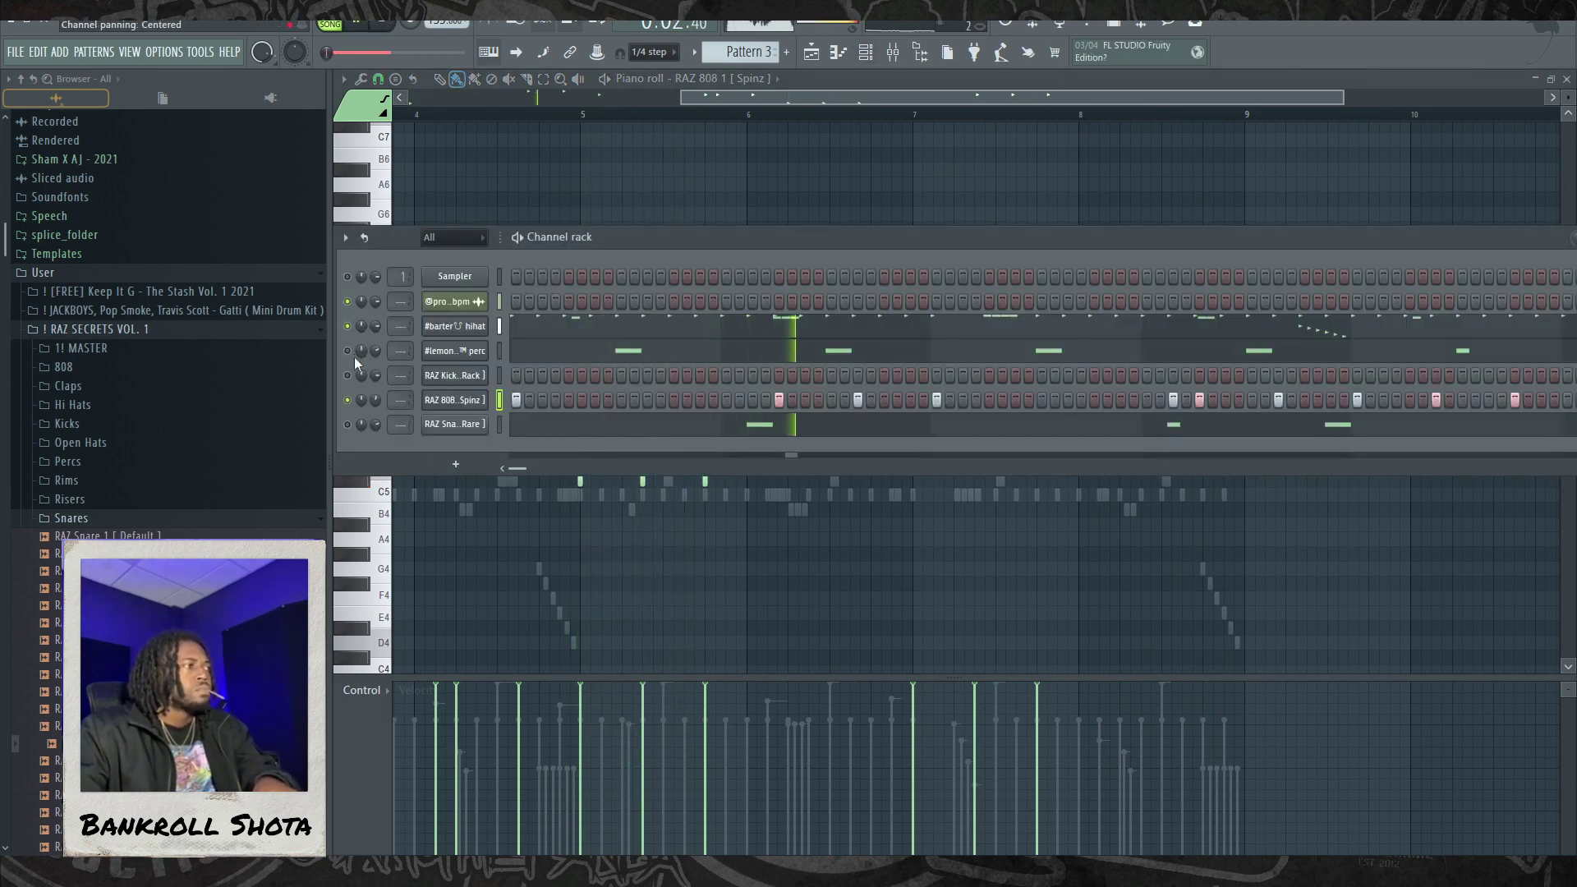
left_click(348, 424)
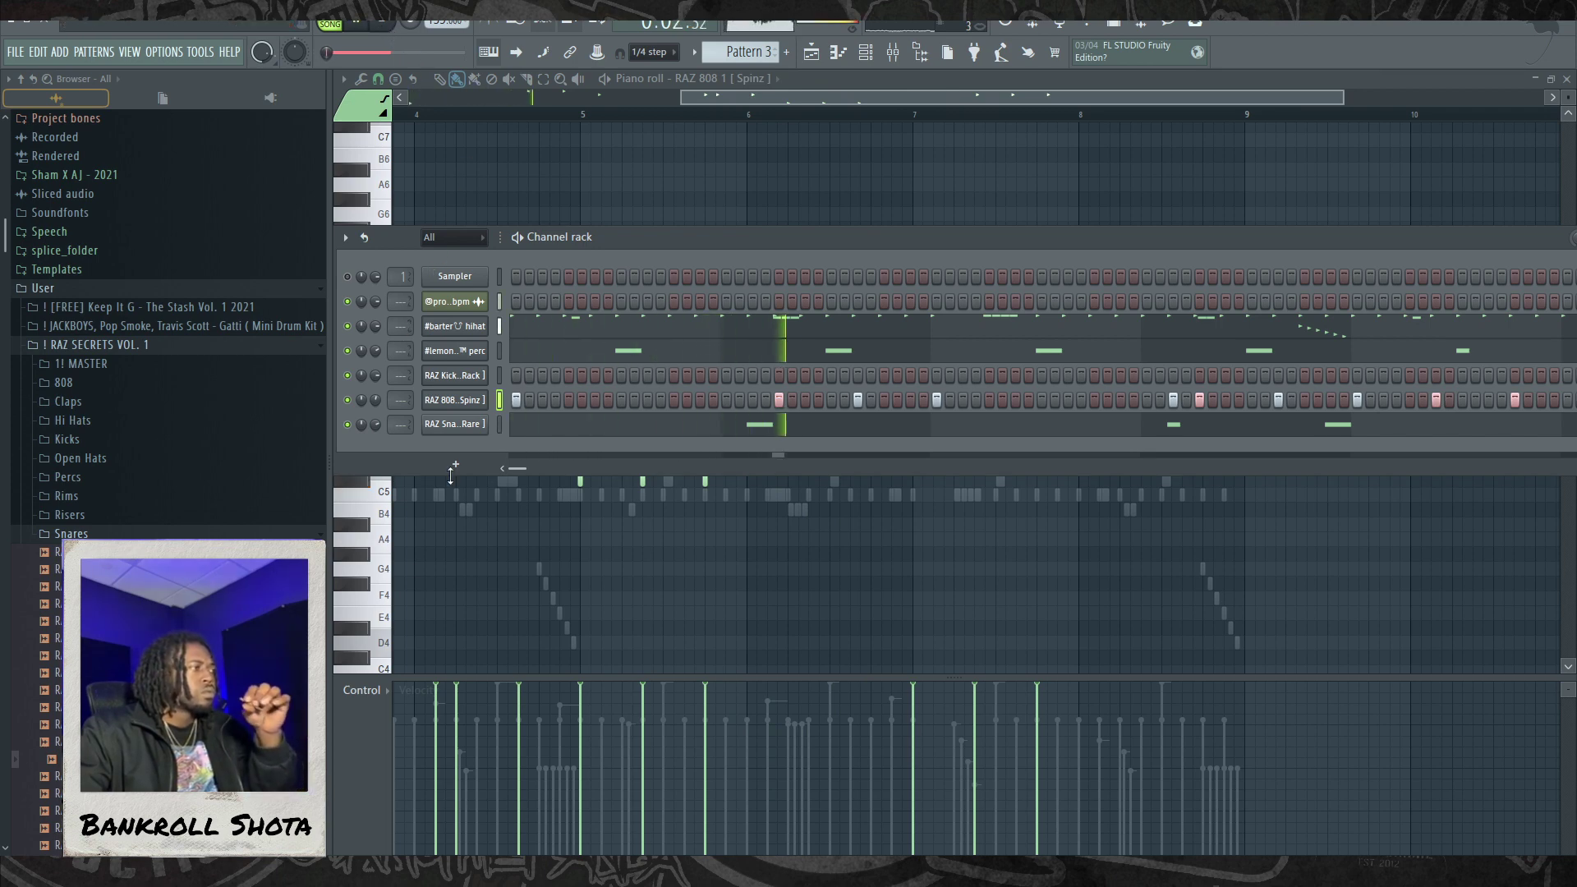
left_click(223, 536)
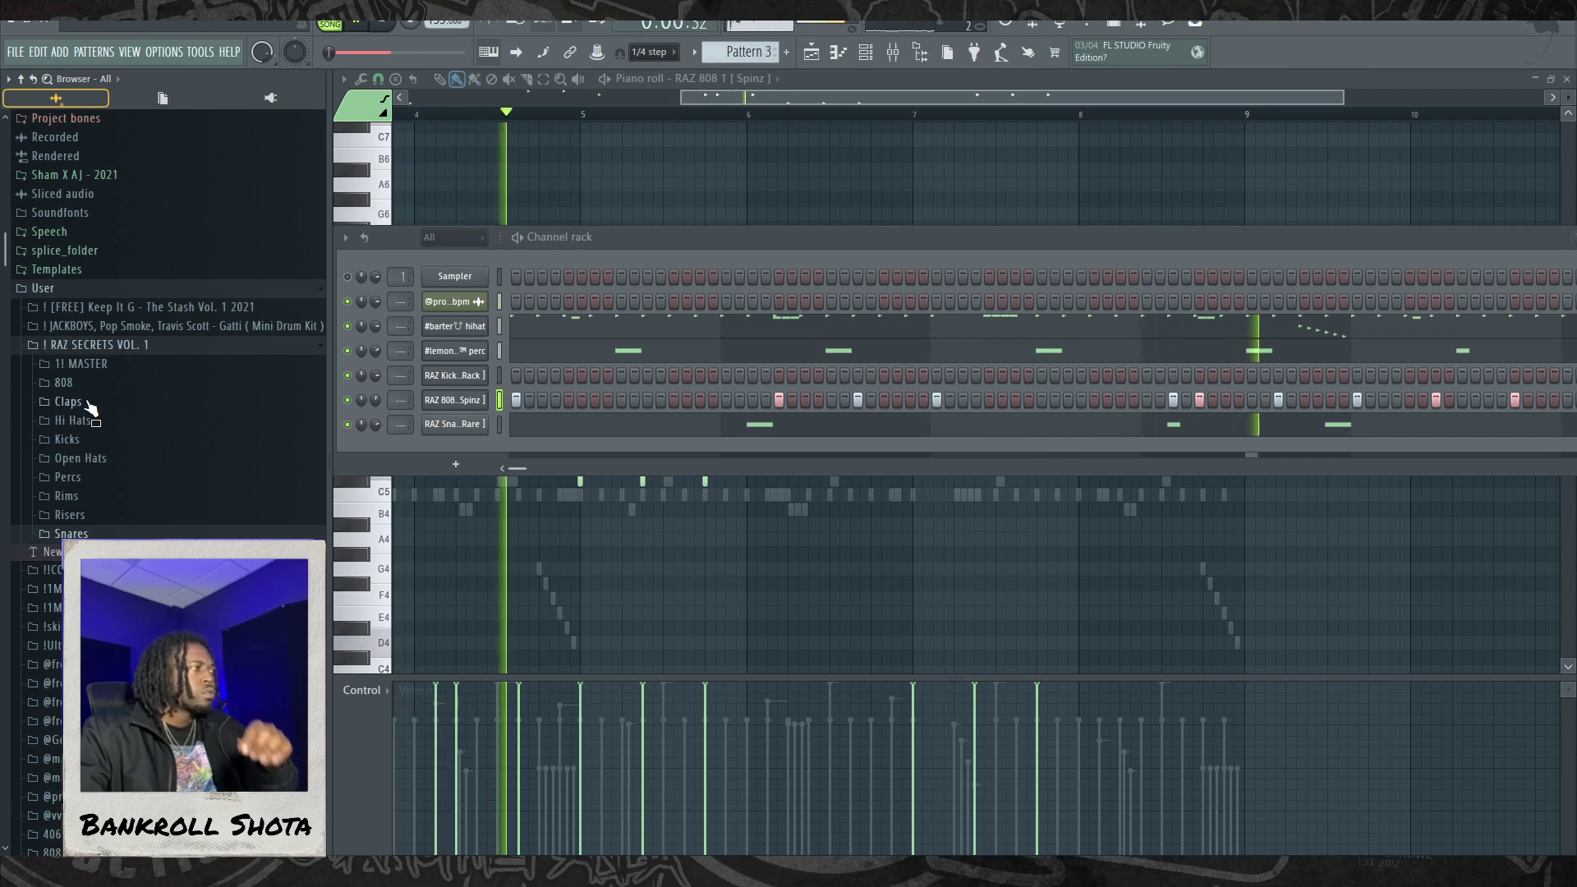
left_click(103, 346)
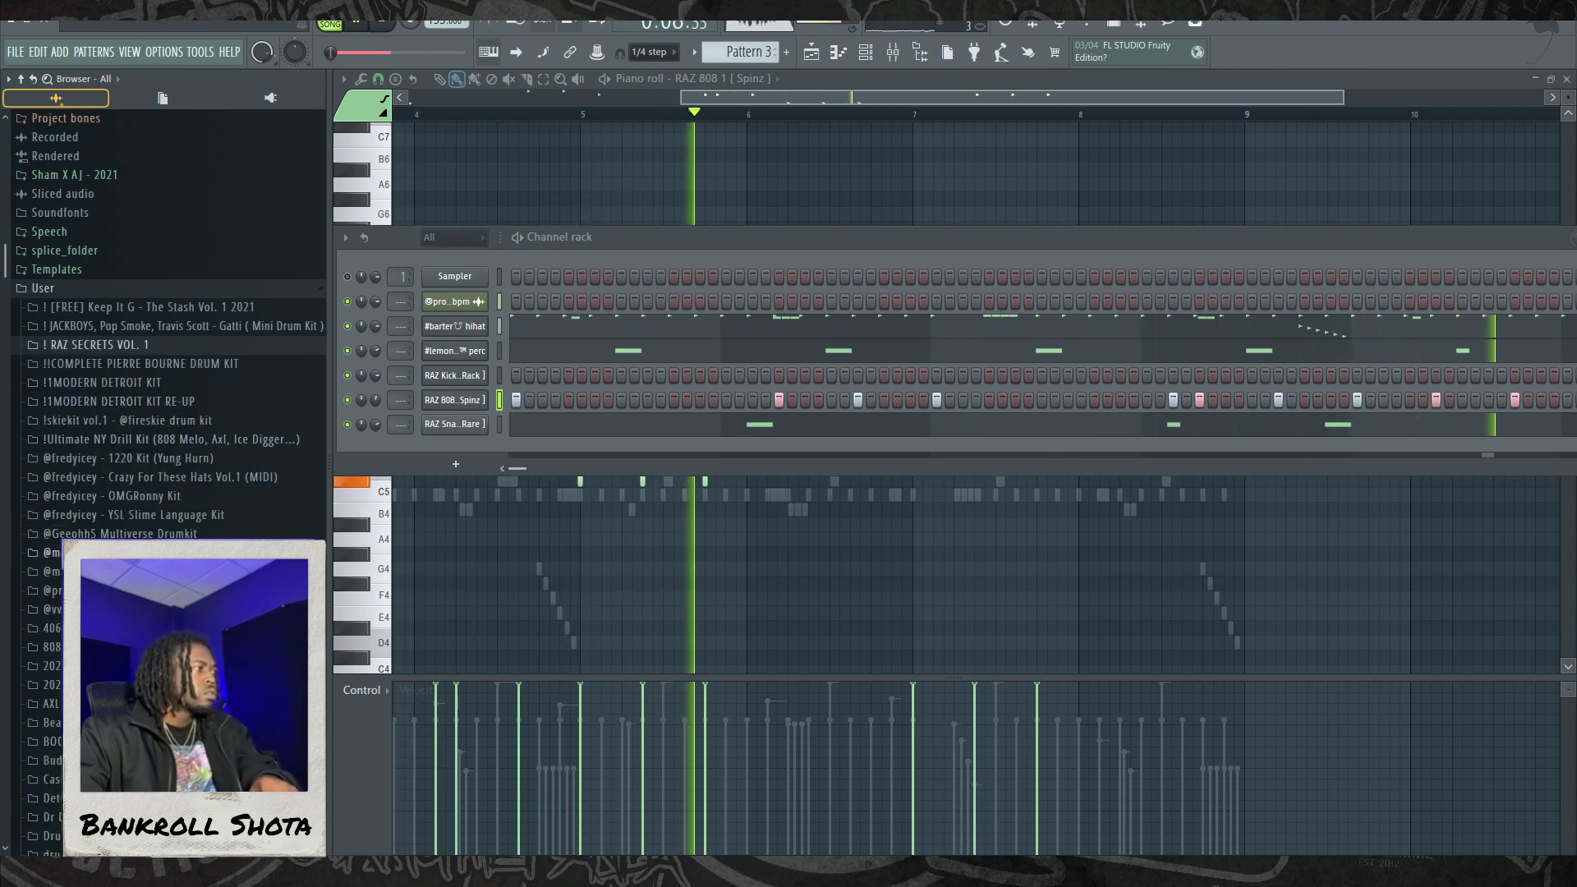
left_click(347, 350)
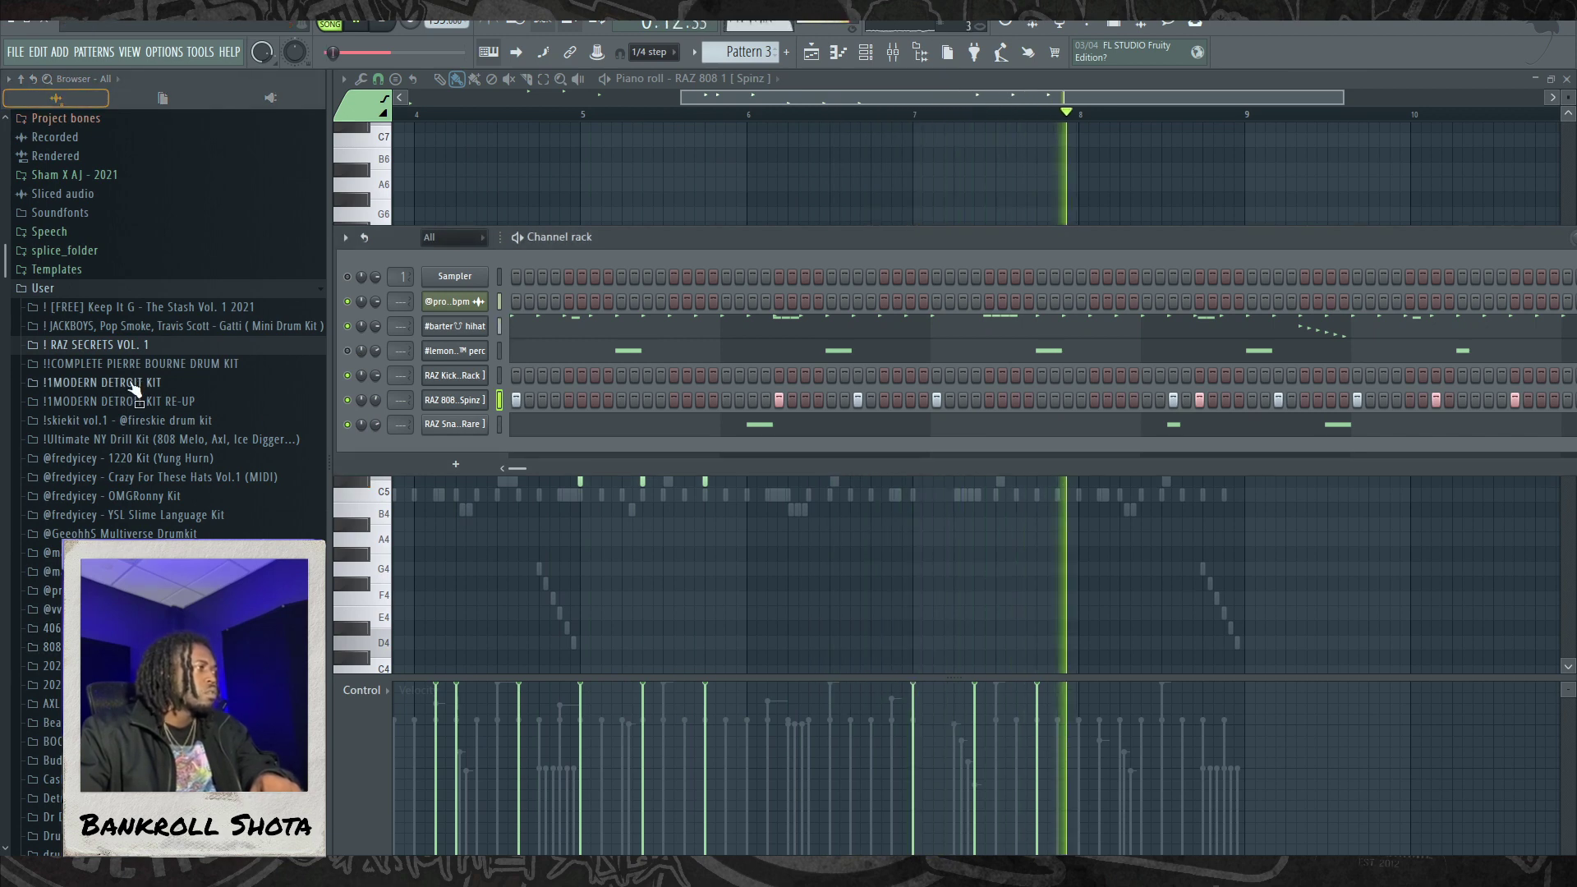
Step: Replace the #lemon percussion sample with RAZ Clap 4 [ Turbo ] from the RAZ SECRETS VOL. 1 Claps folder and lower the channel's volume
left_click(103, 345)
left_click(109, 406)
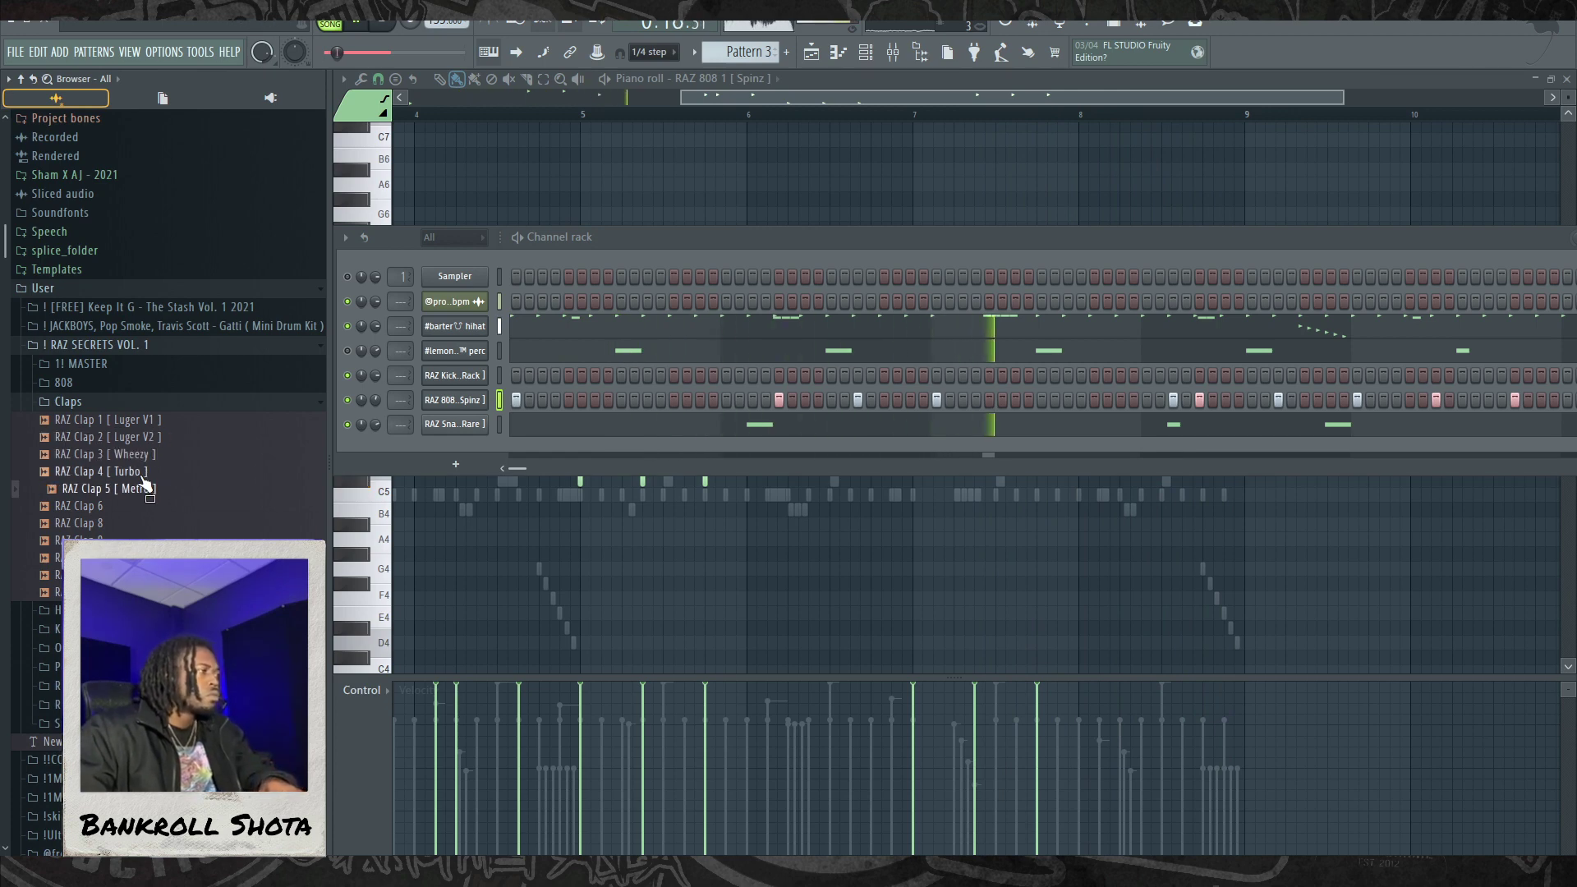
right_click(146, 466)
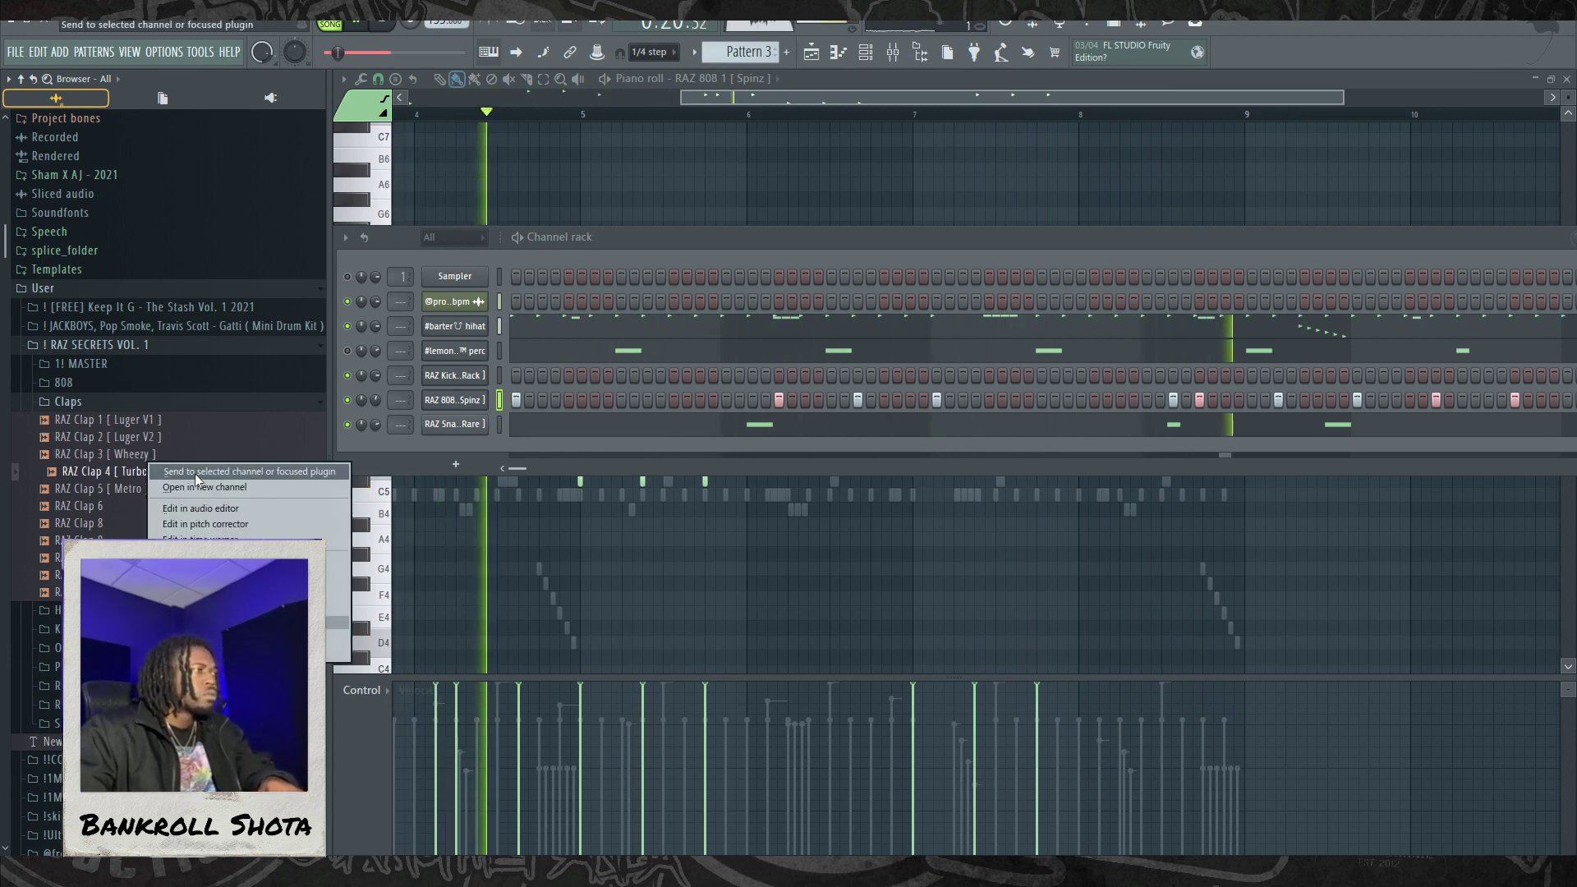
left_click(402, 466)
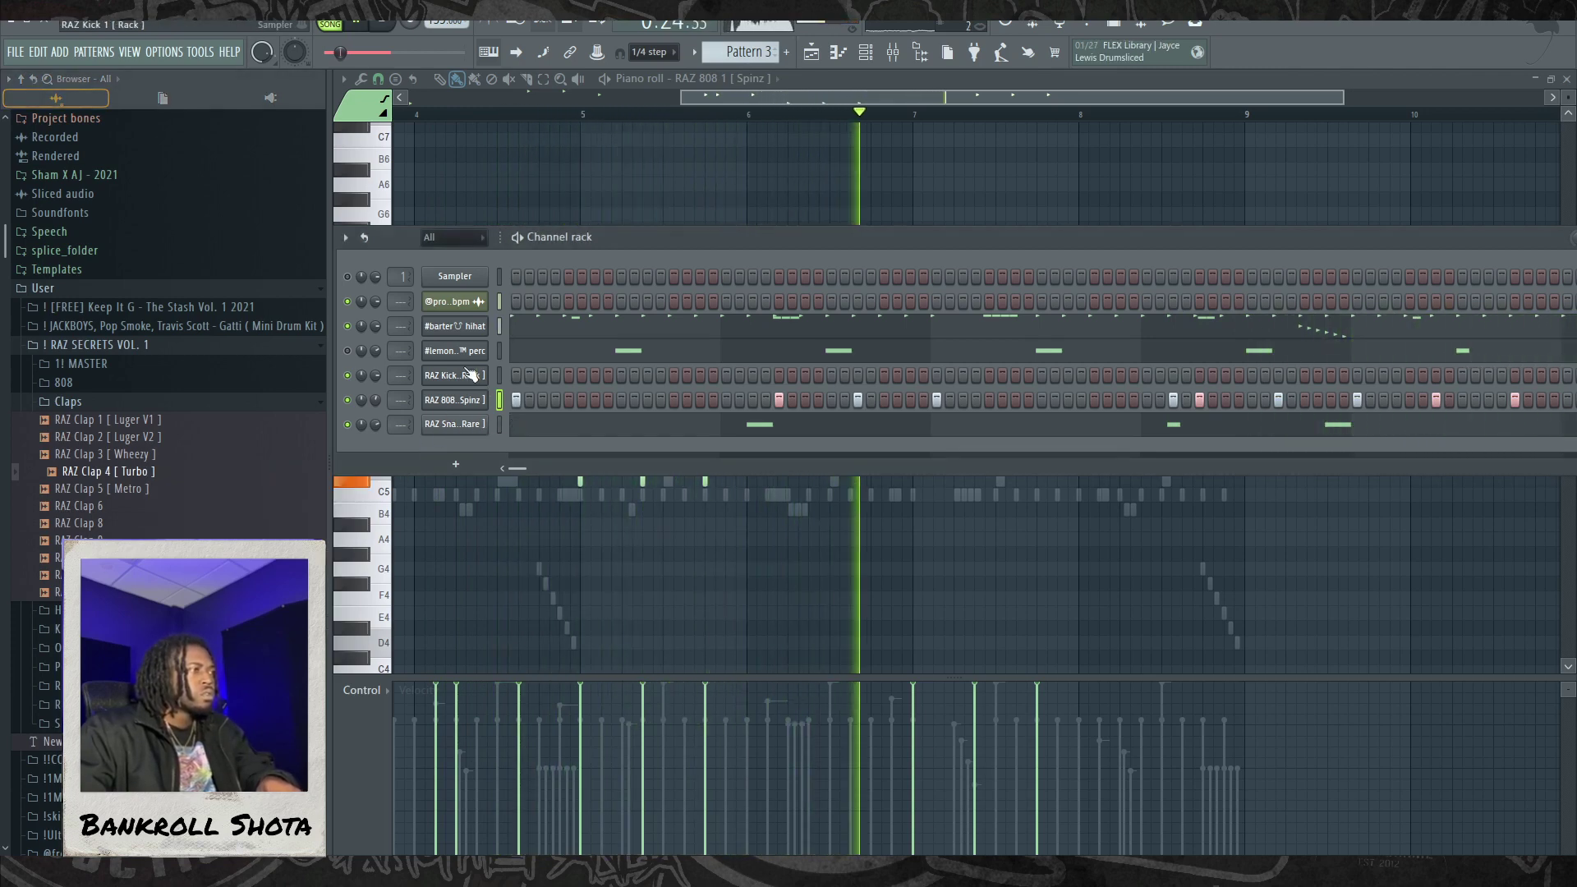
key("space")
key("Up")
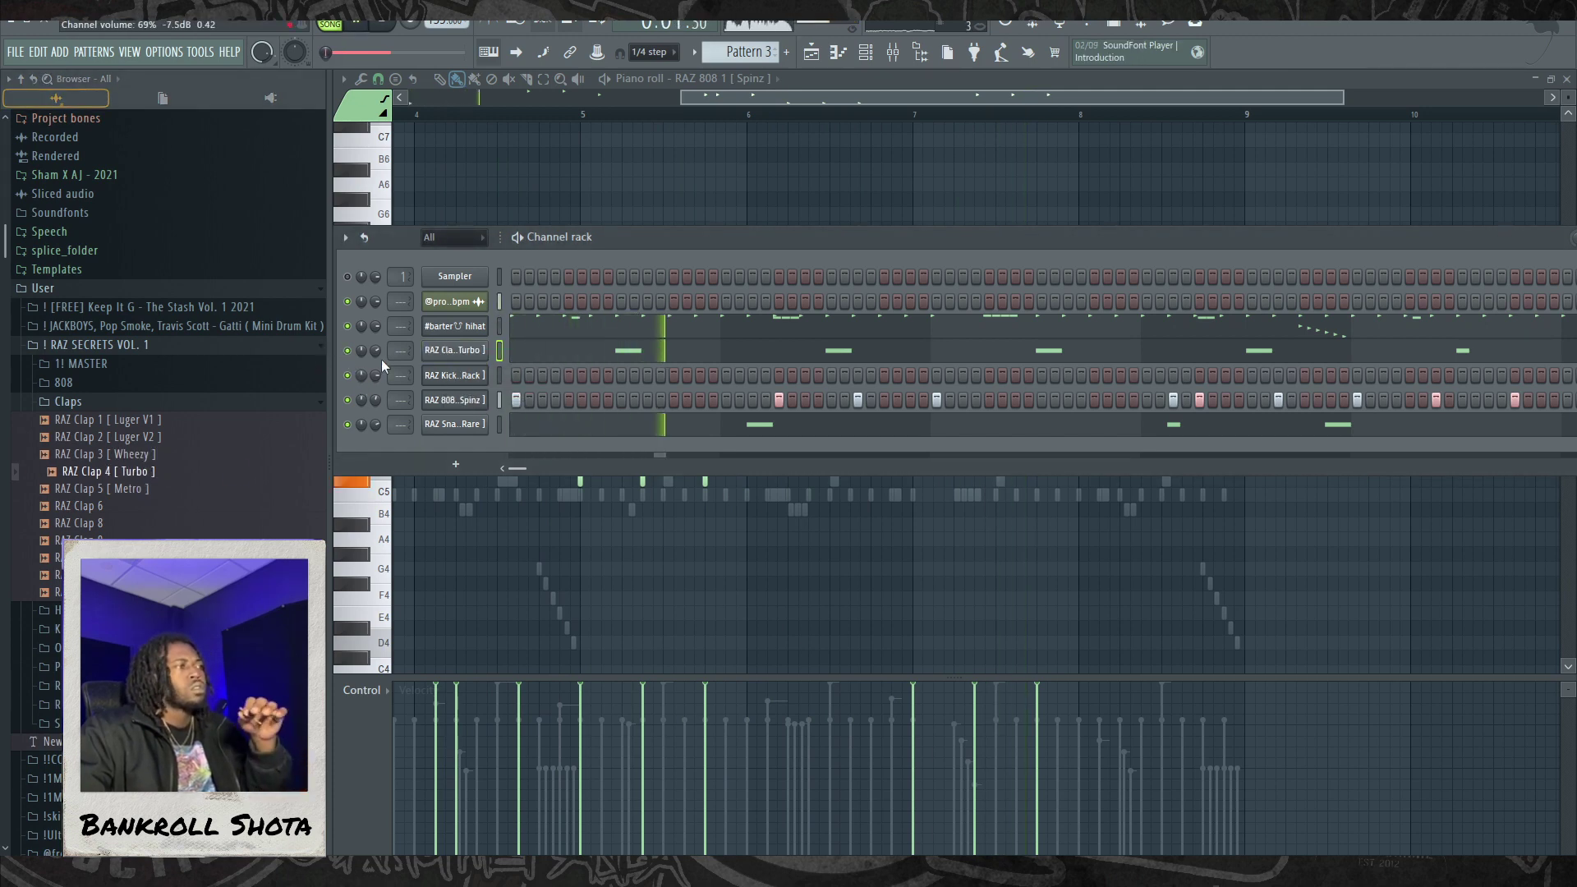
left_click_drag(375, 350, 375, 366)
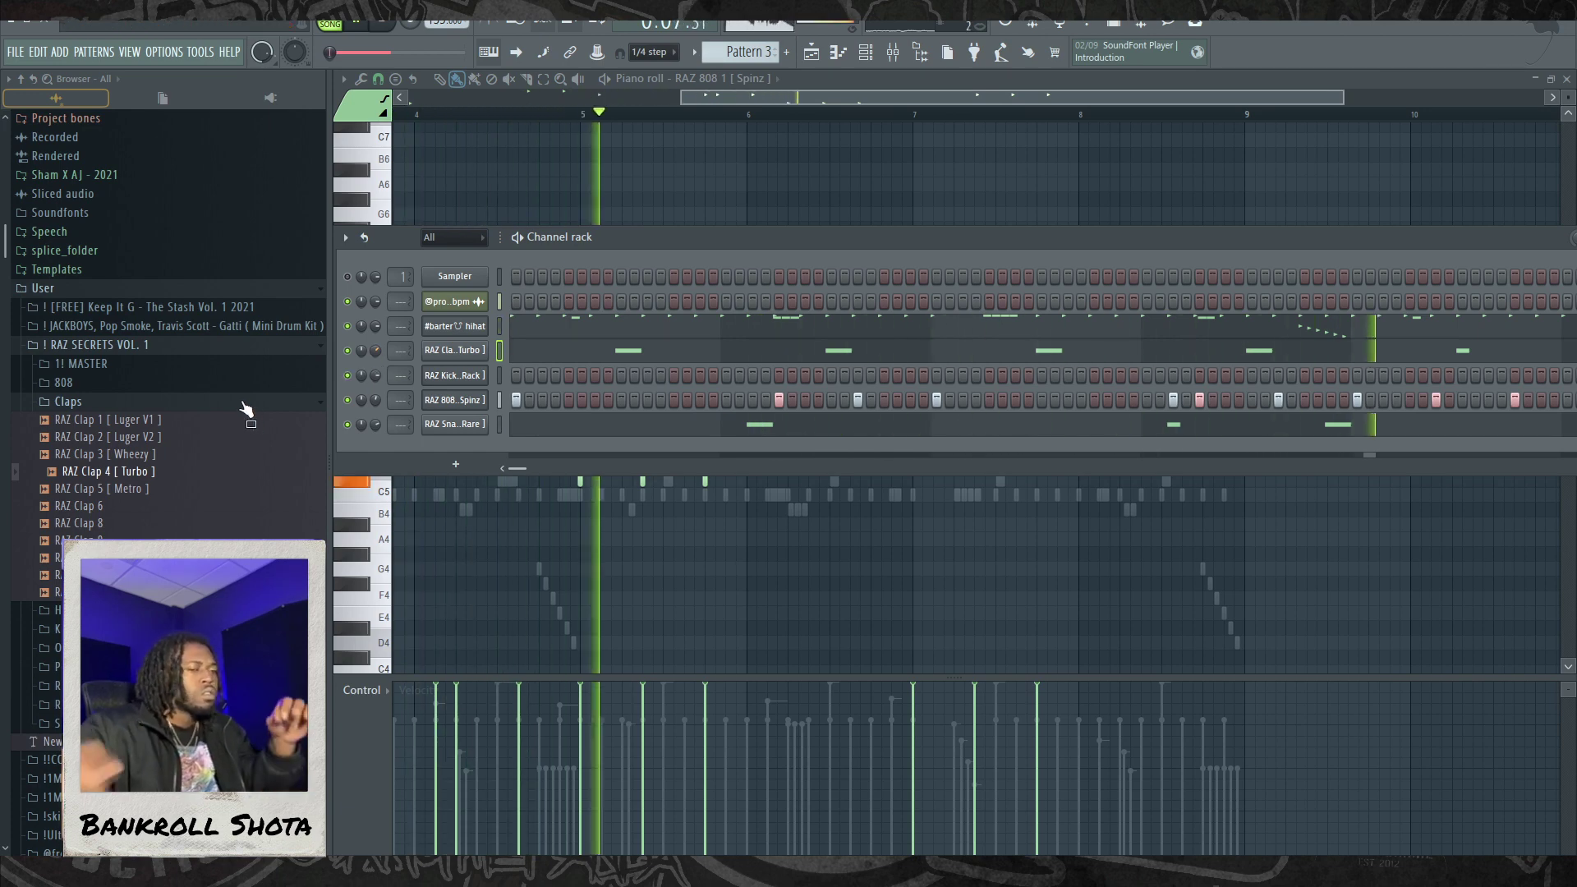
Step: Show the playlist in place of the piano roll, collapse the Claps folder and restart playback of the arrangement
key("F7")
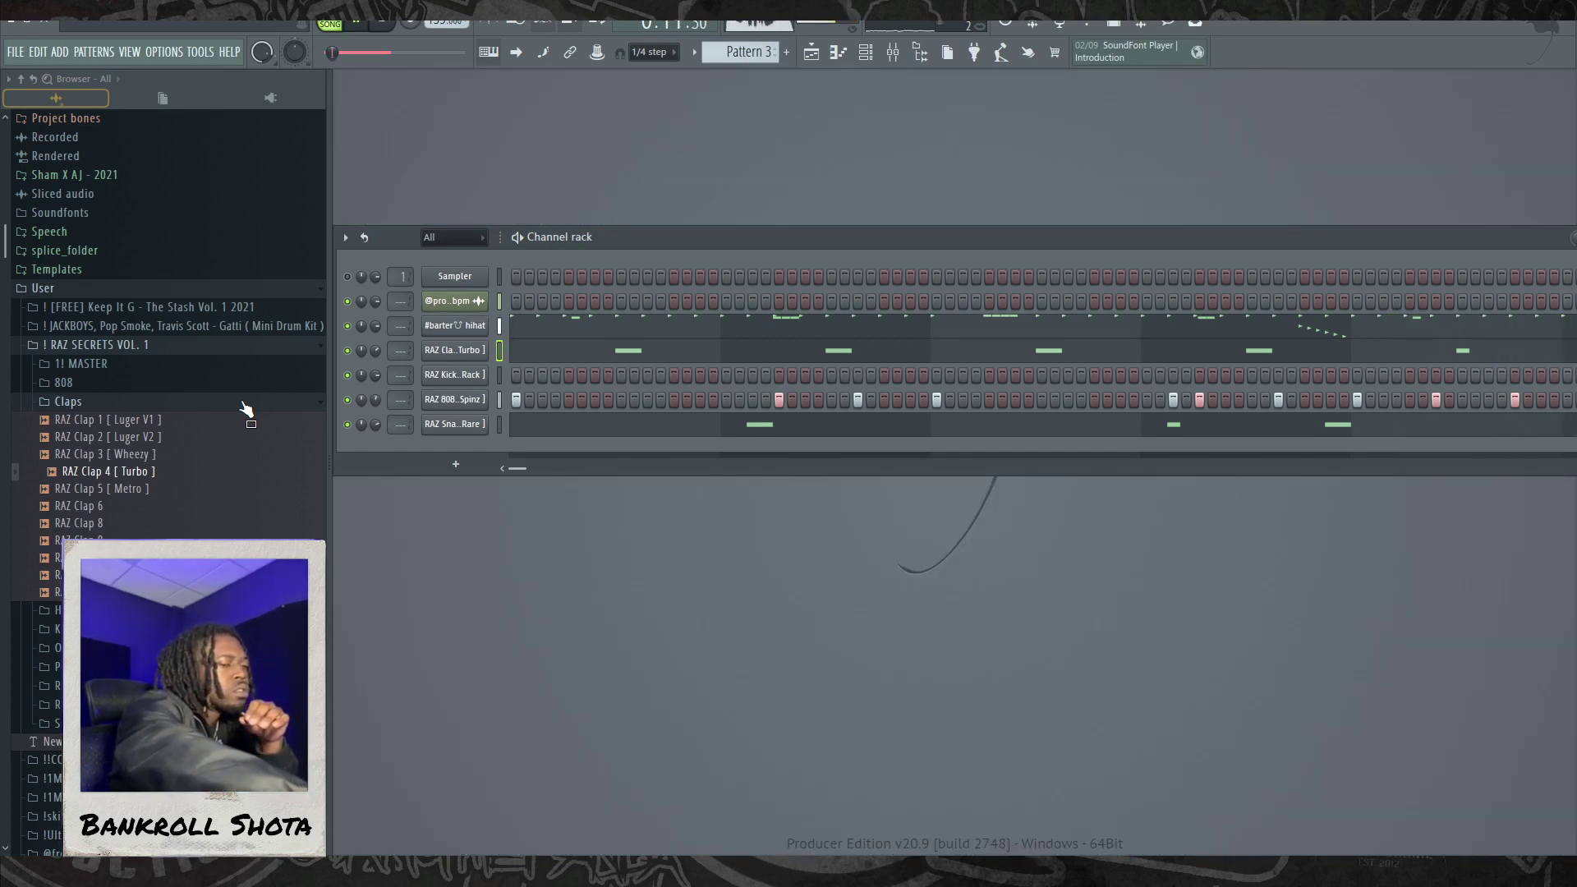
left_click(813, 55)
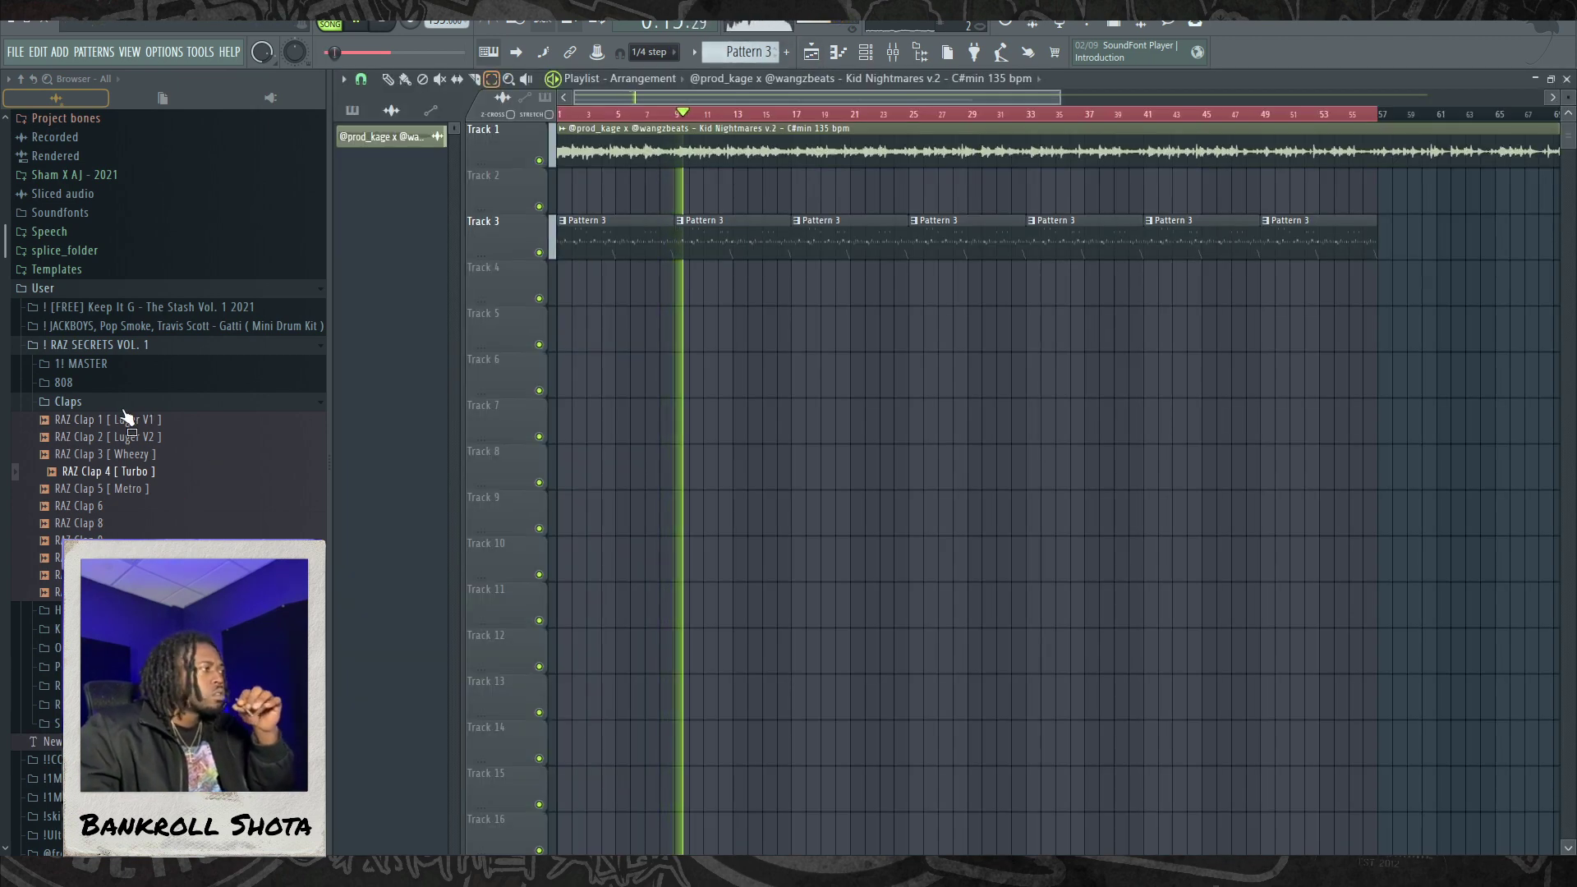
left_click(68, 402)
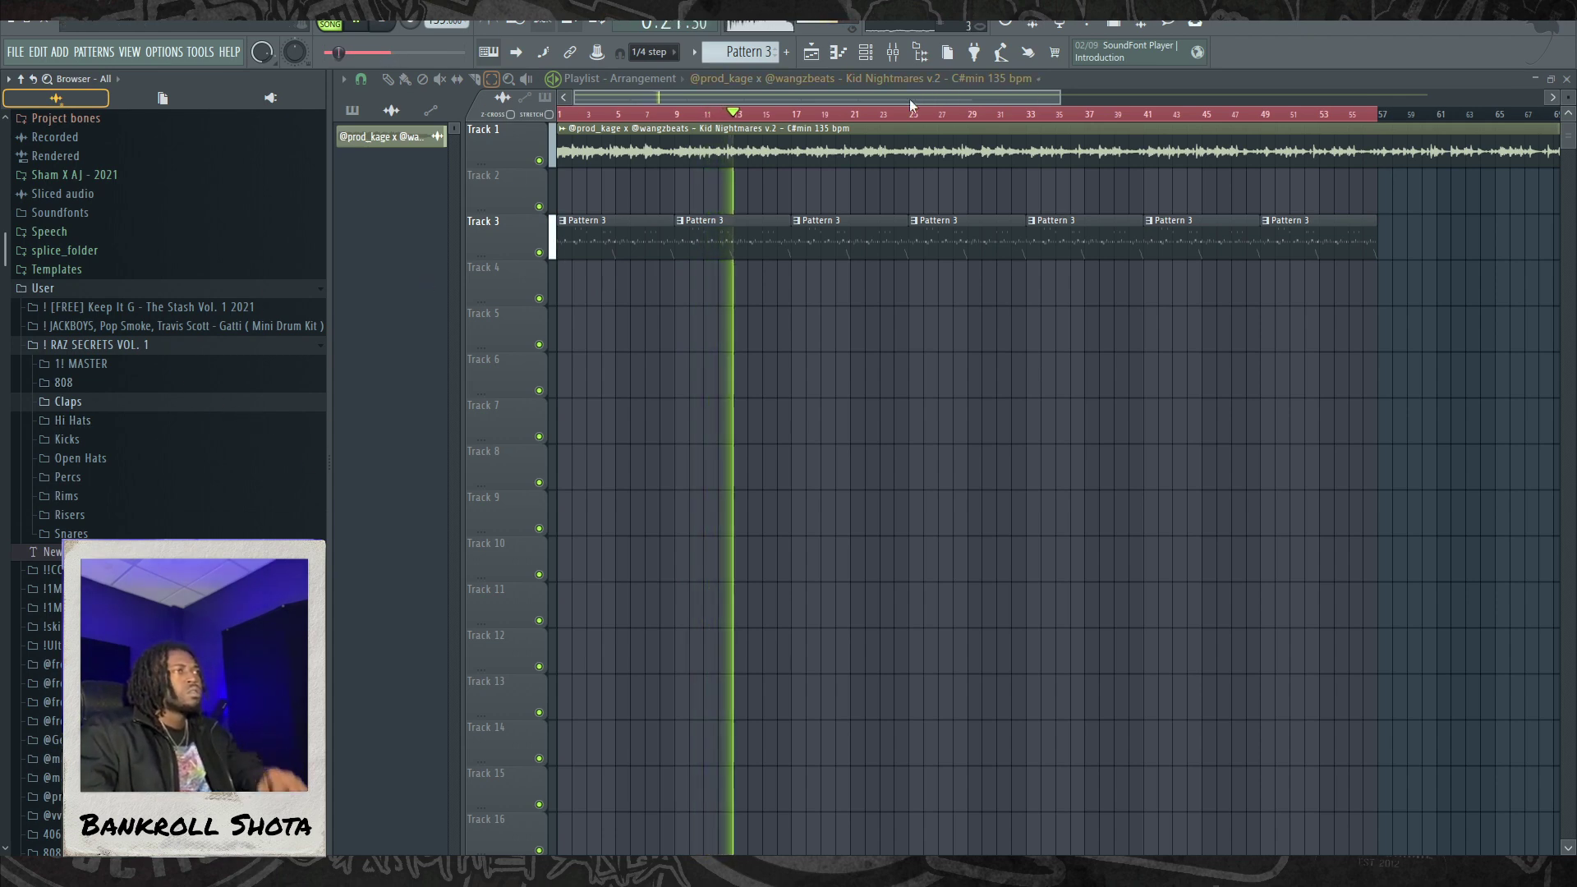
key("space")
Step: Delete the 808 notes at step 11 of bar 2 and at steps 3 and 11 of bar 4
left_click(865, 53)
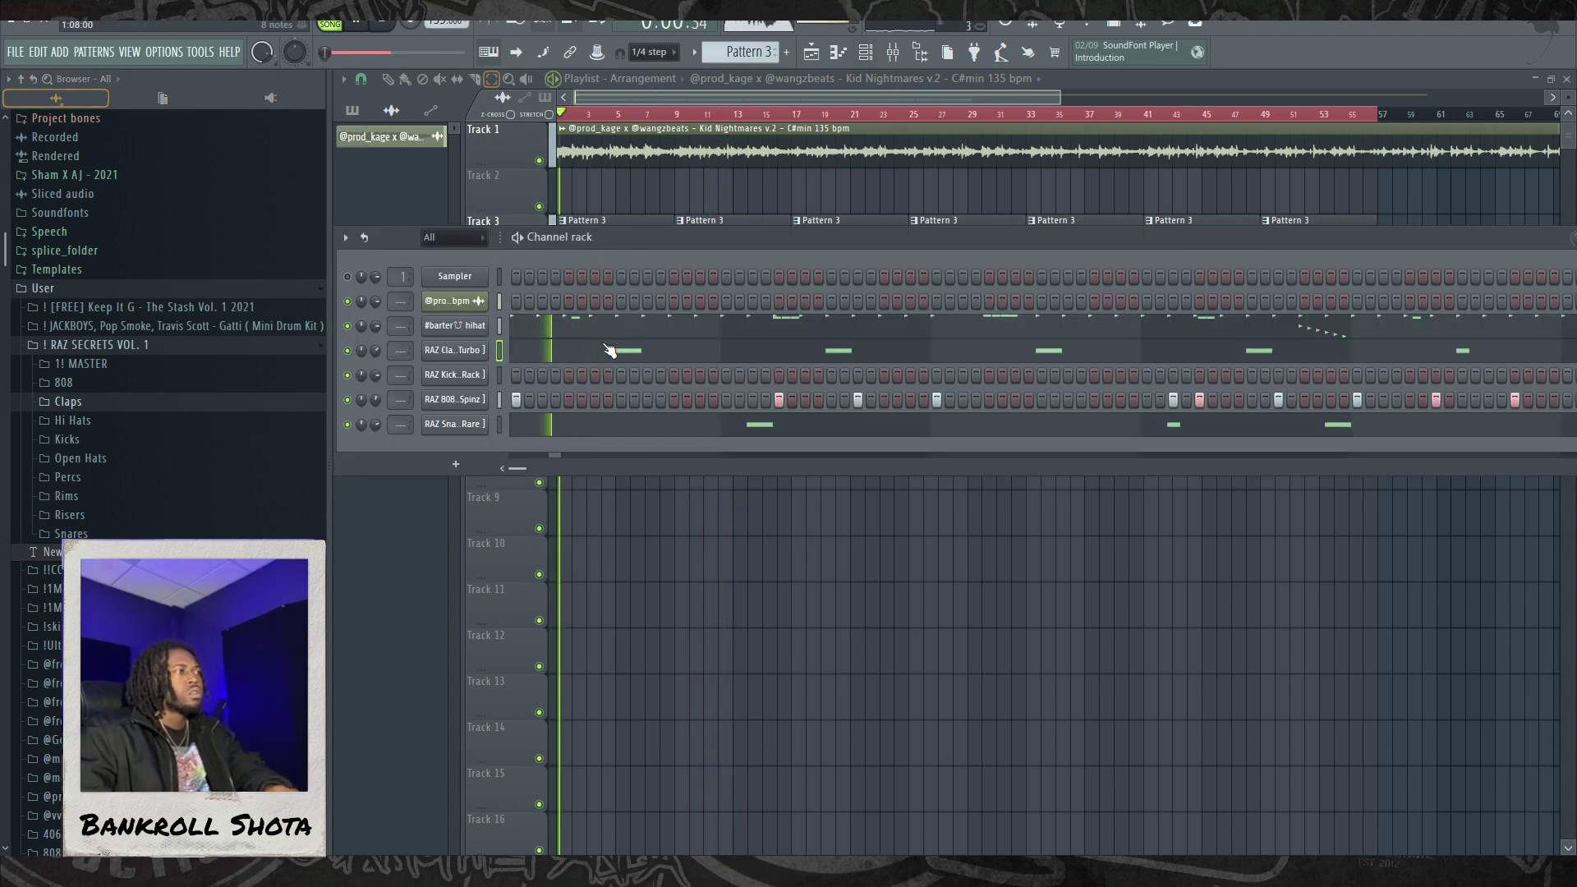
right_click(476, 402)
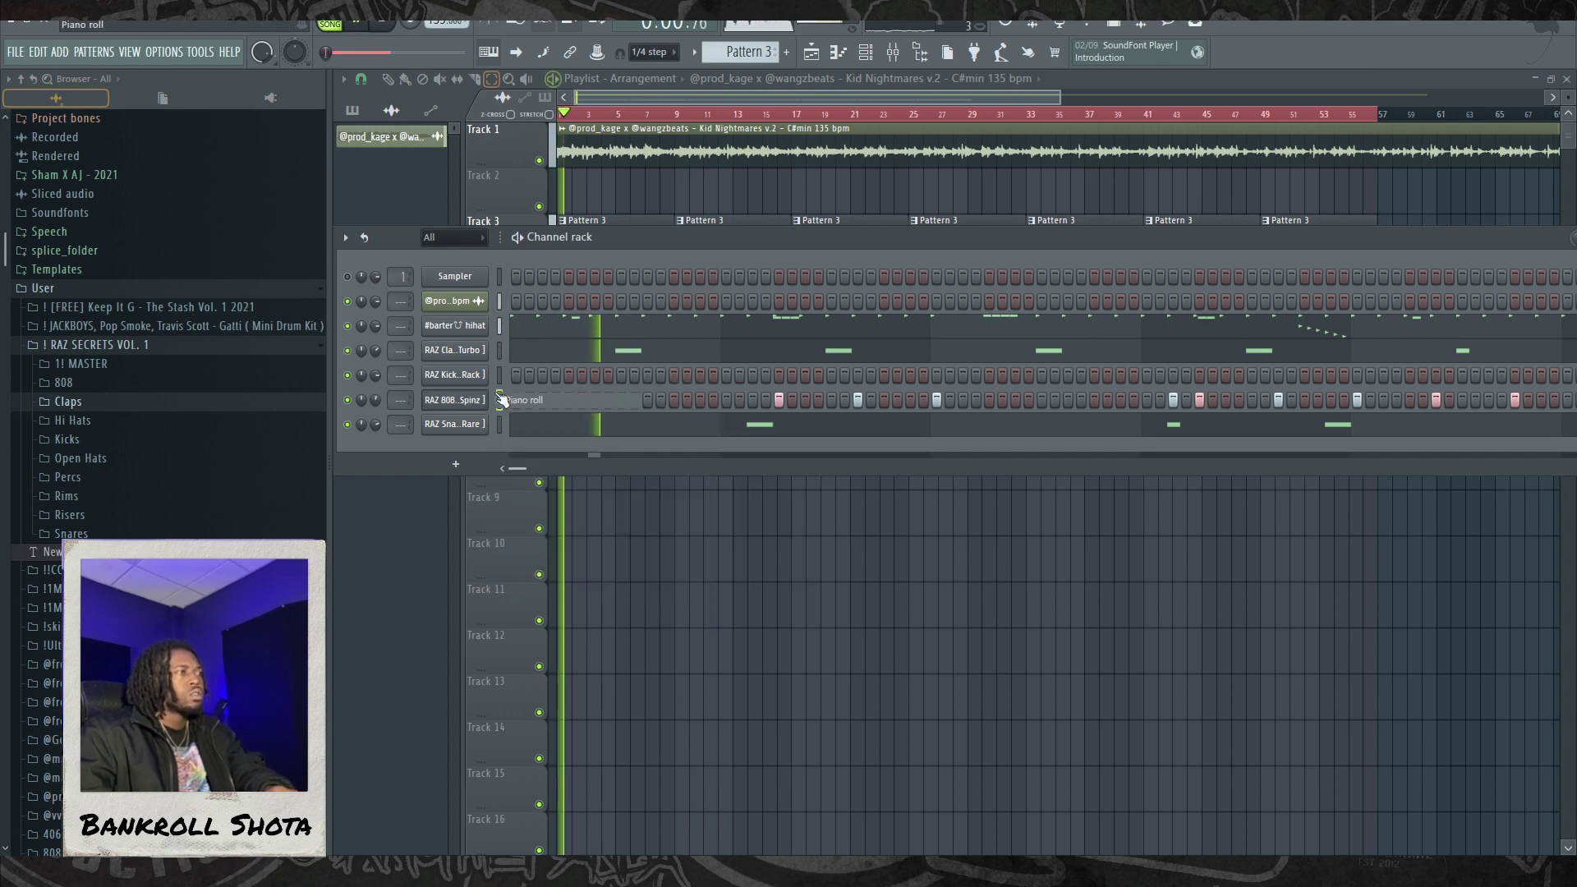
left_click(493, 411)
right_click(663, 379)
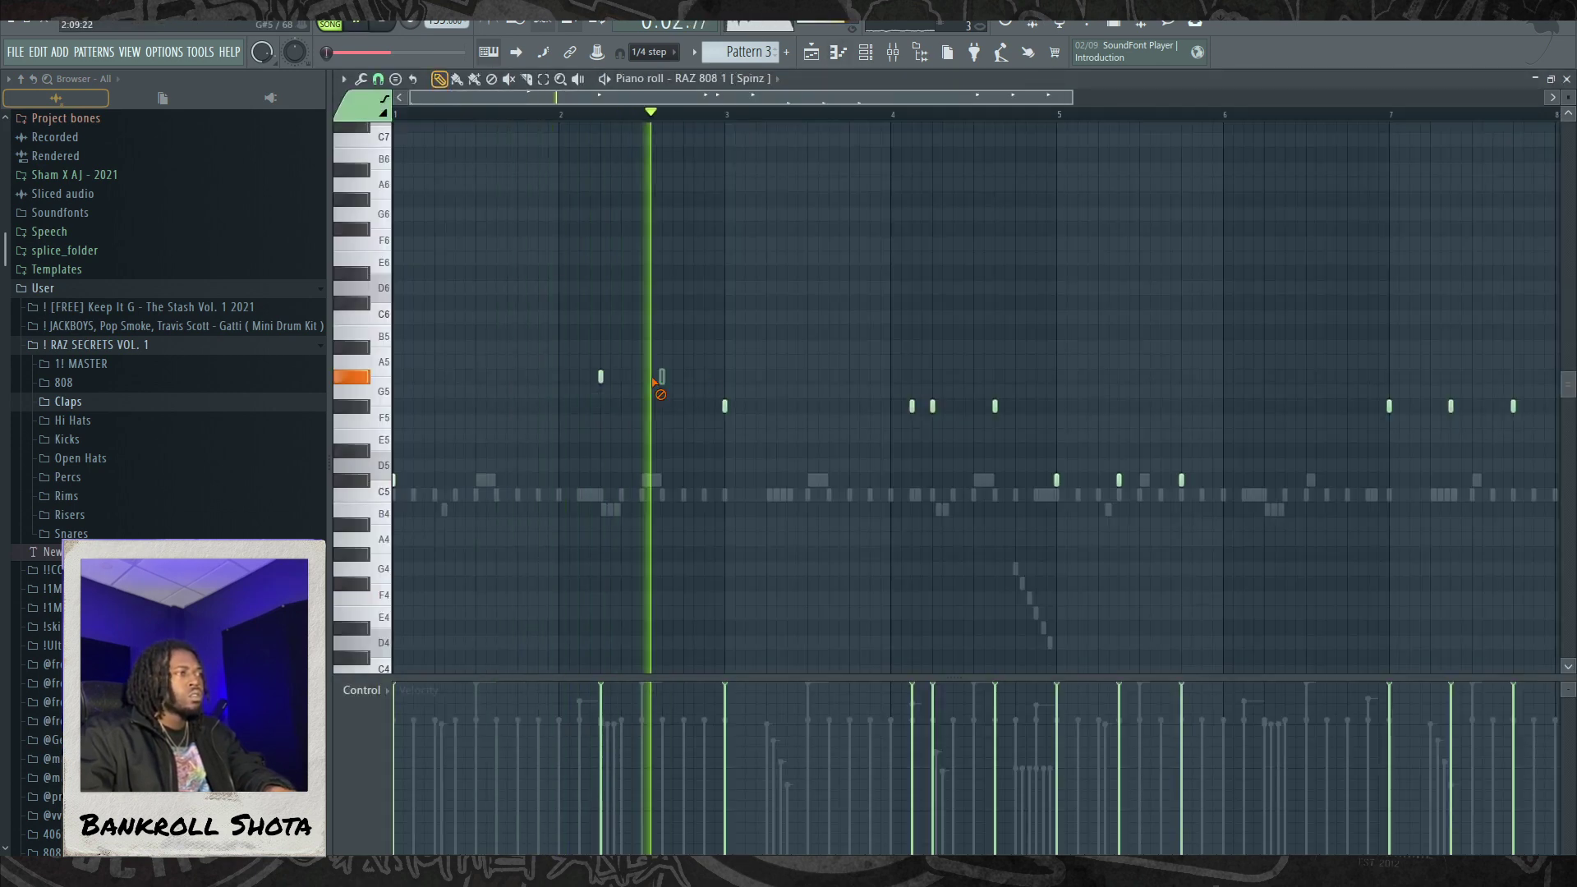
right_click(911, 405)
right_click(994, 406)
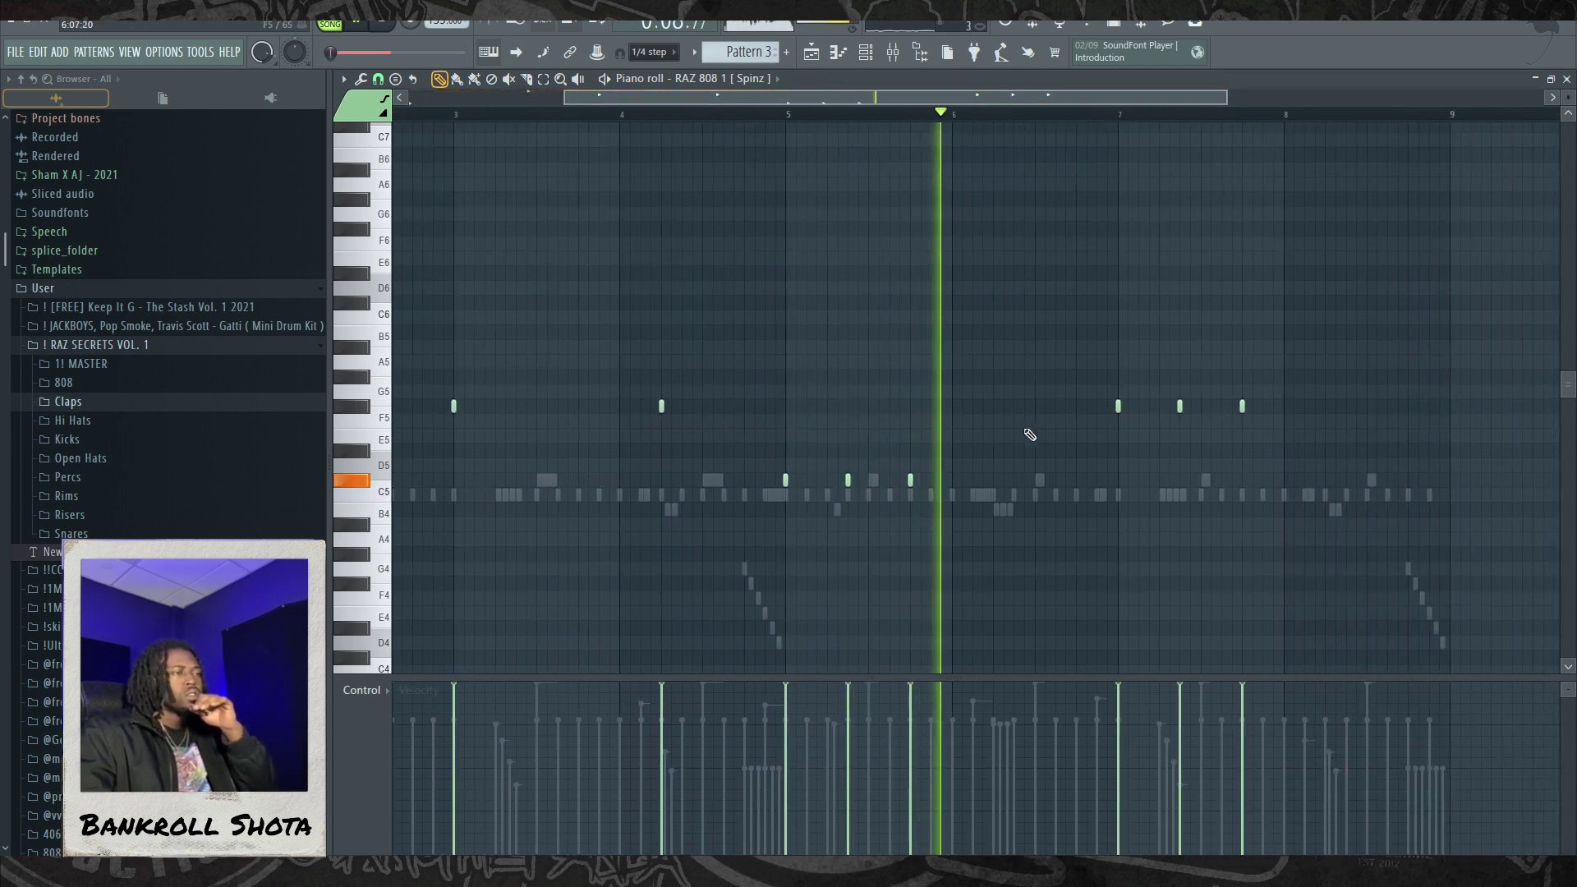
key("space")
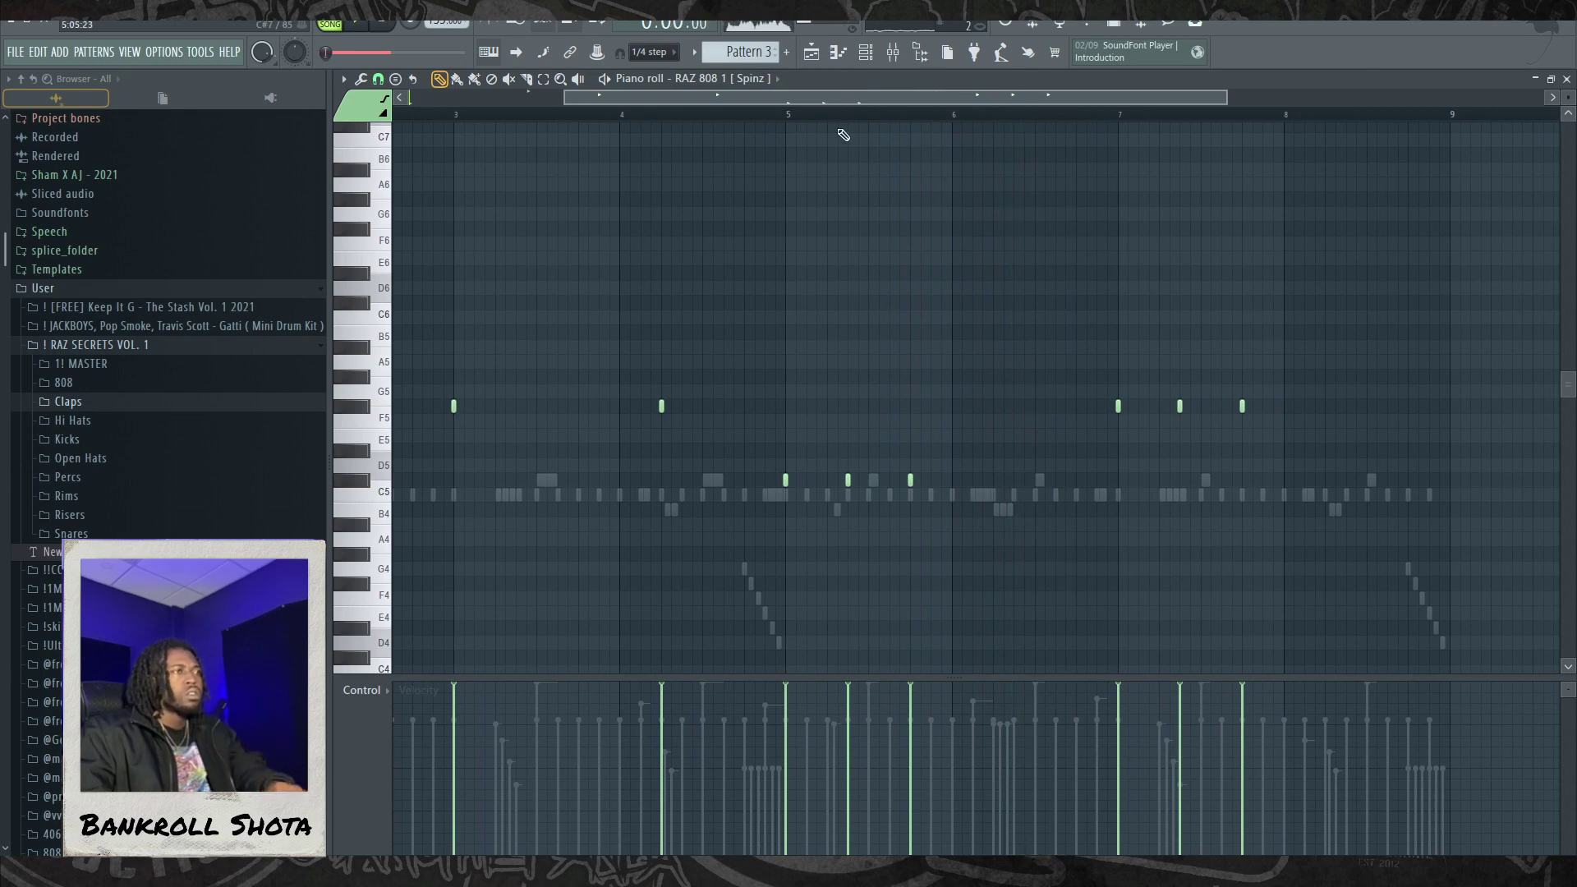
Step: Add 808 notes at G#5 on step 5 of bar 6 and F#5 on step 5 of bar 8, removing the note on step 7 of bar 7
left_click(800, 122)
key("space")
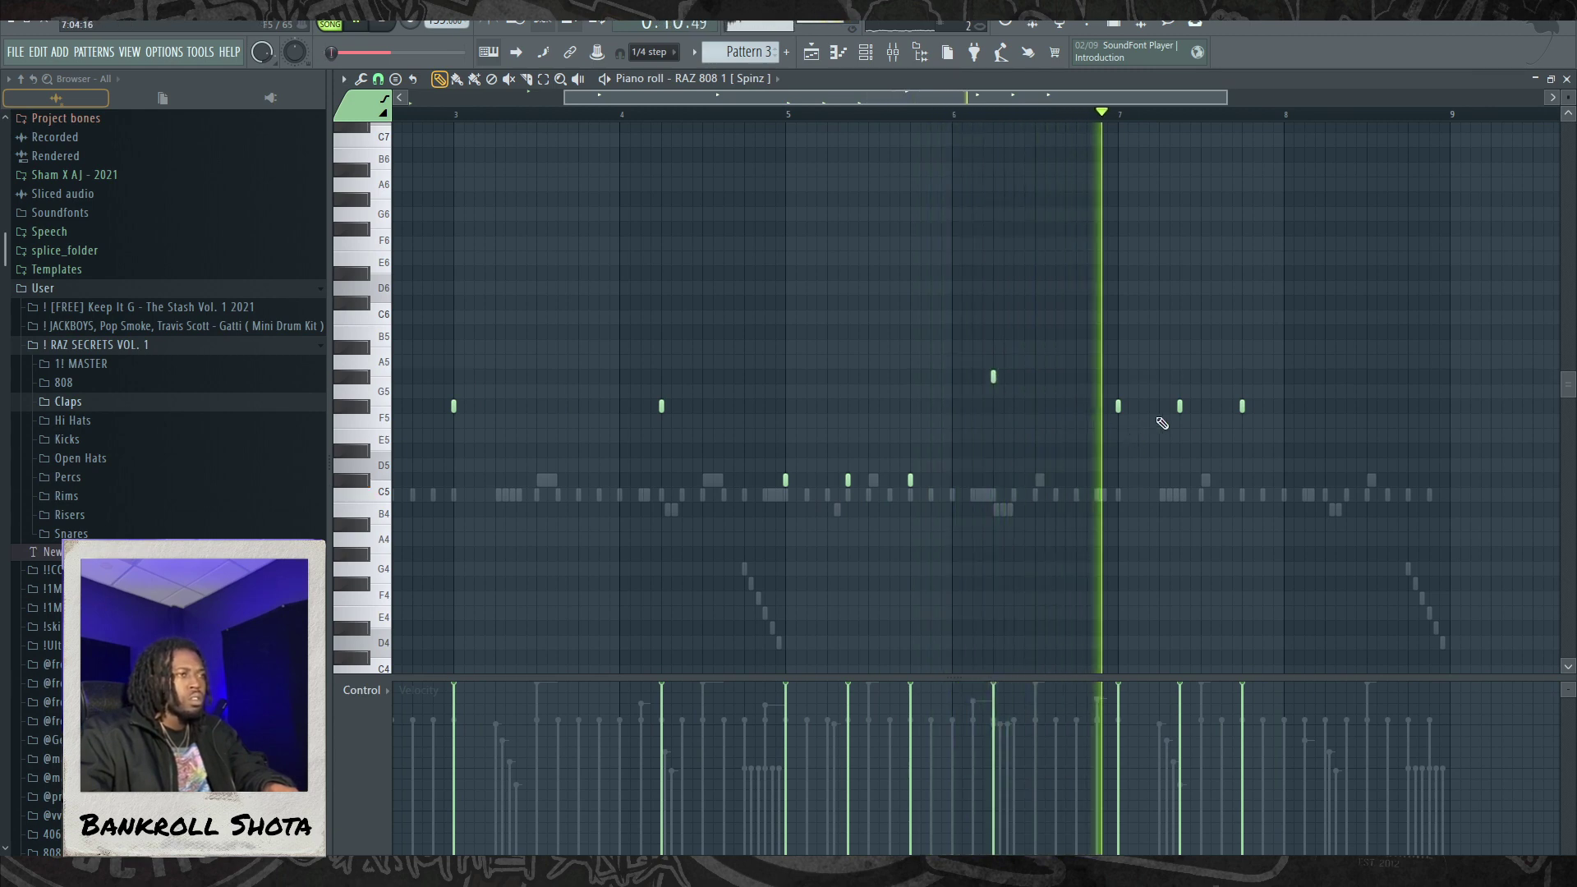
right_click(1180, 407)
left_click(1326, 407)
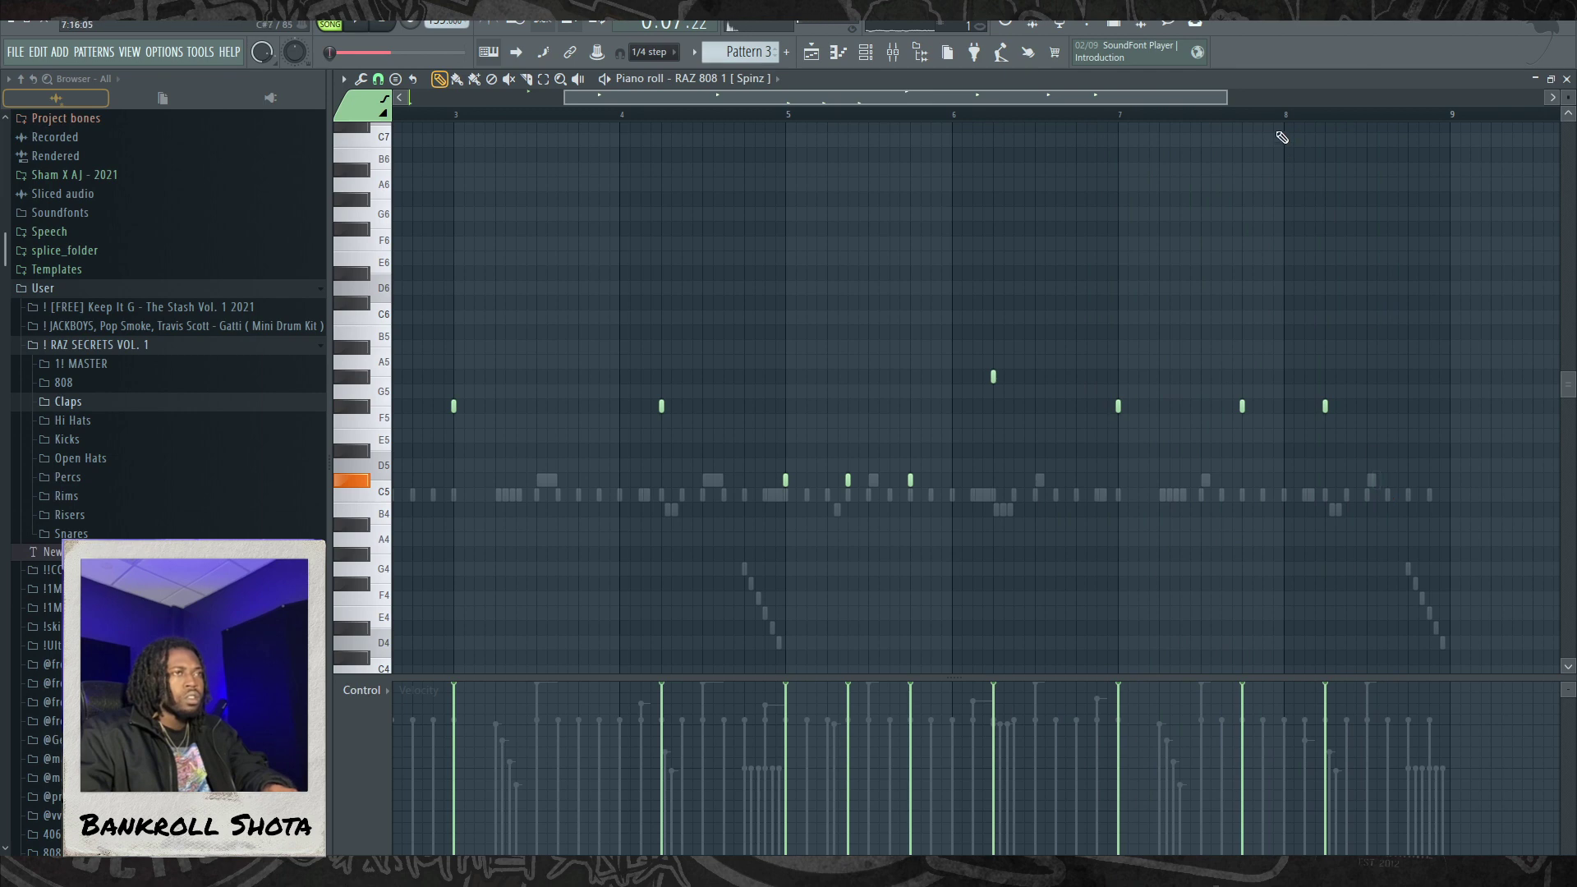
Step: Finish bar 8 of the 808 line with an F#5 note on step 11 and a D#5 note on step 15
left_click(1388, 391)
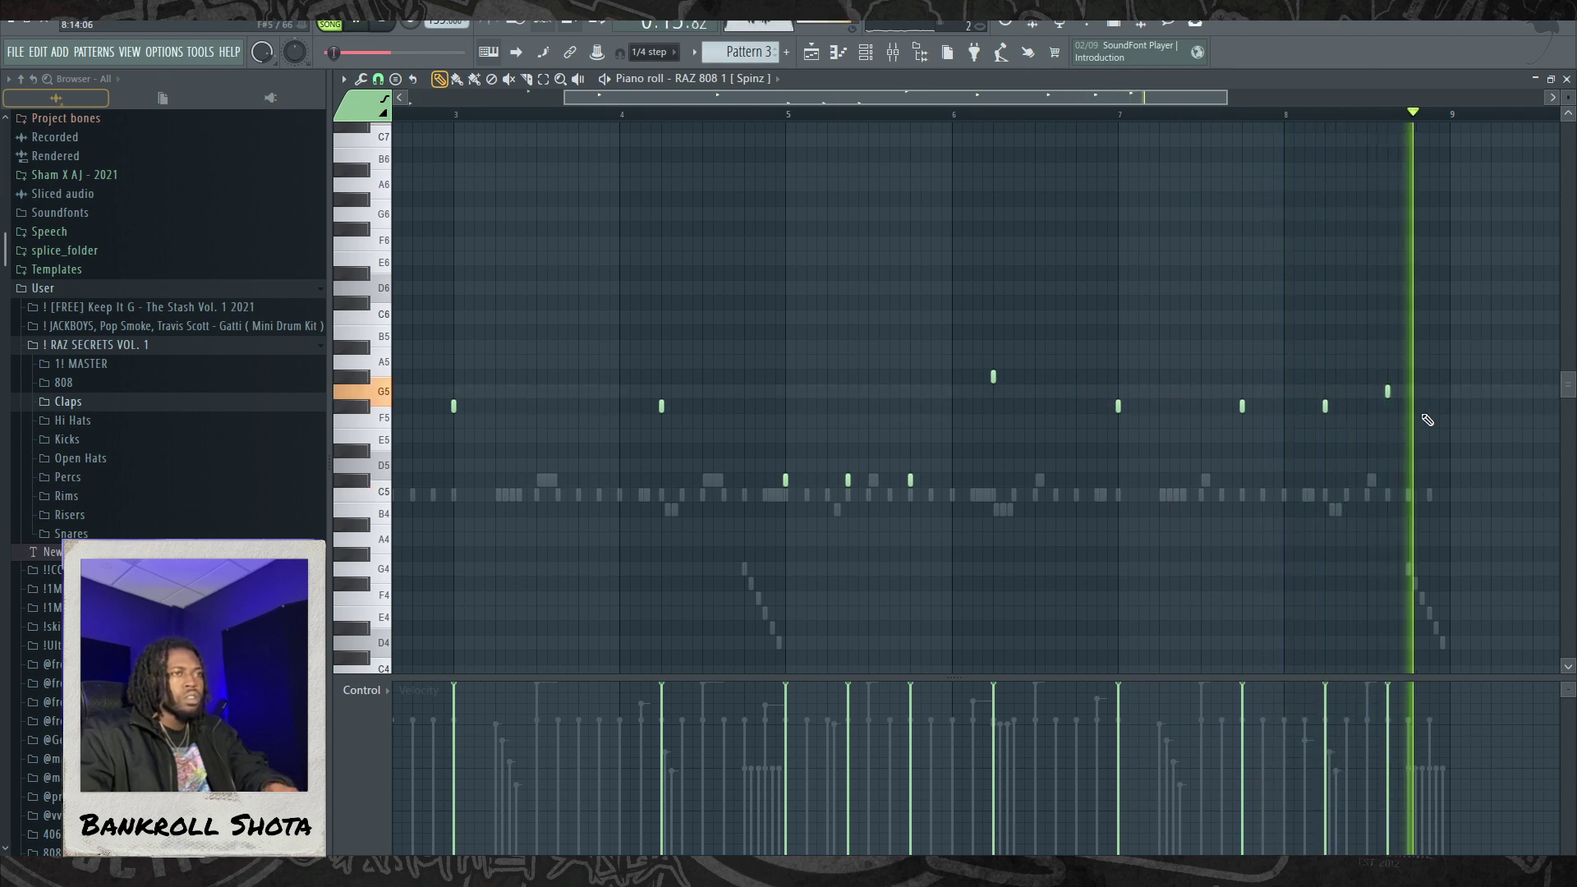
right_click(1388, 392)
left_click(1388, 392)
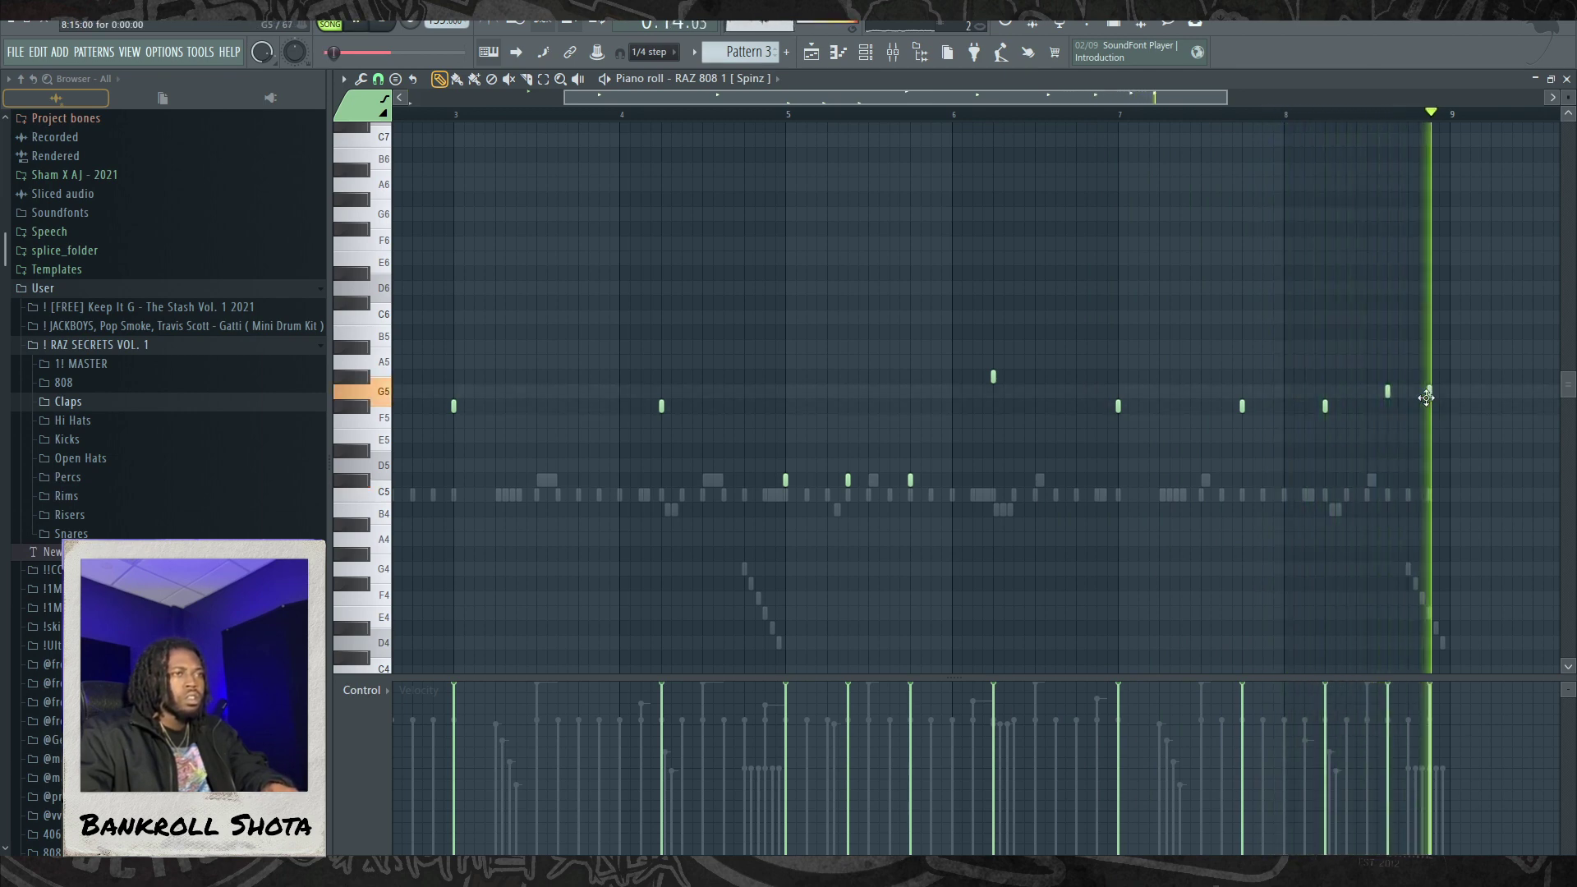
left_click_drag(1388, 391, 1388, 406)
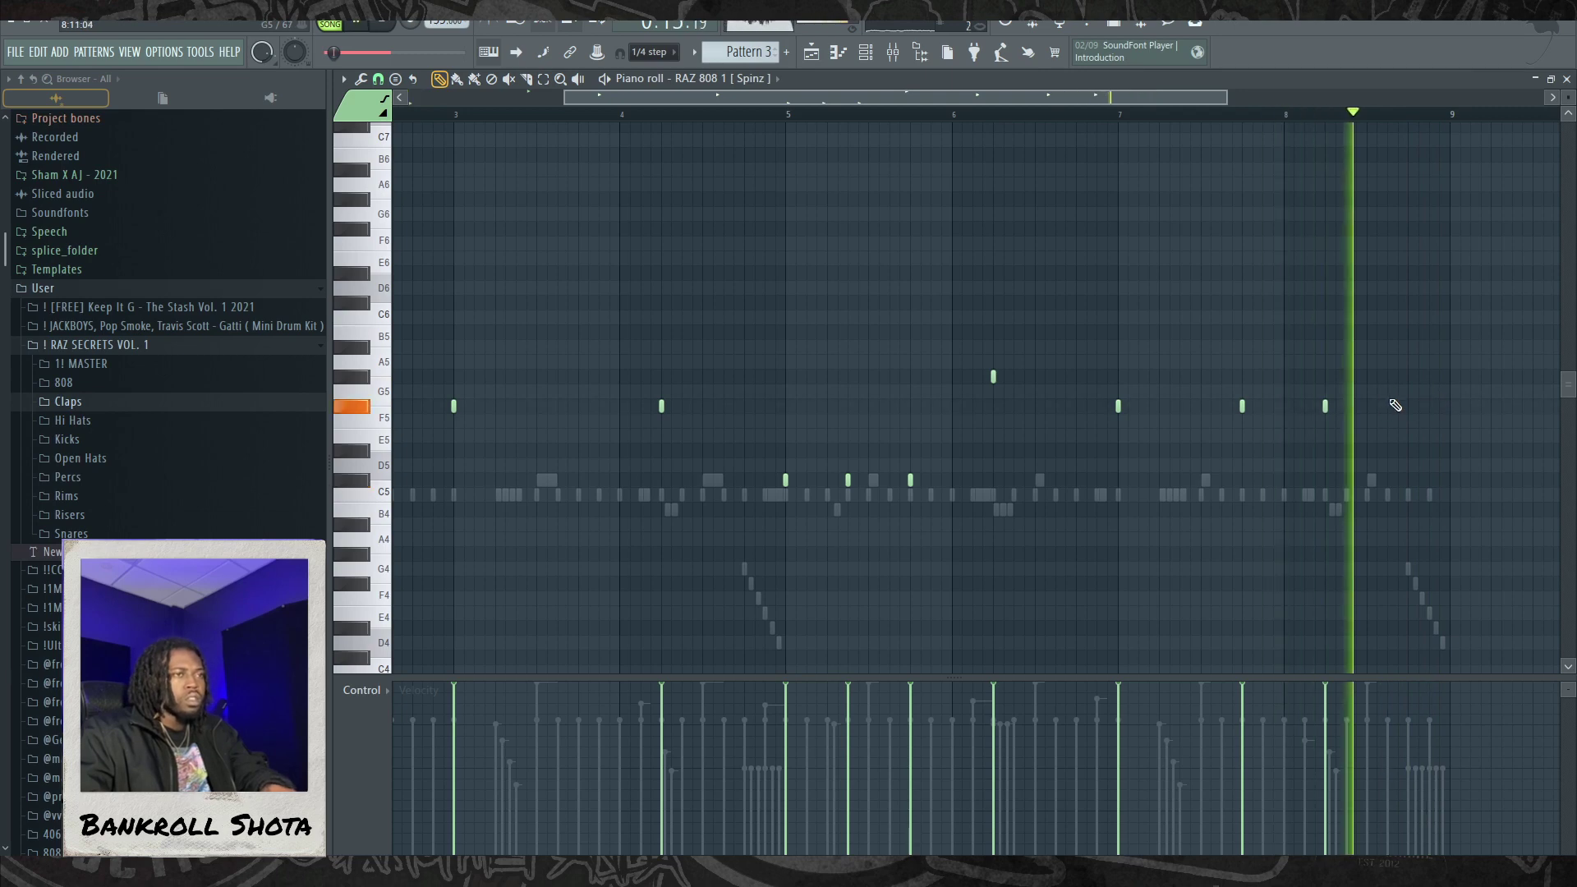
left_click(1429, 450)
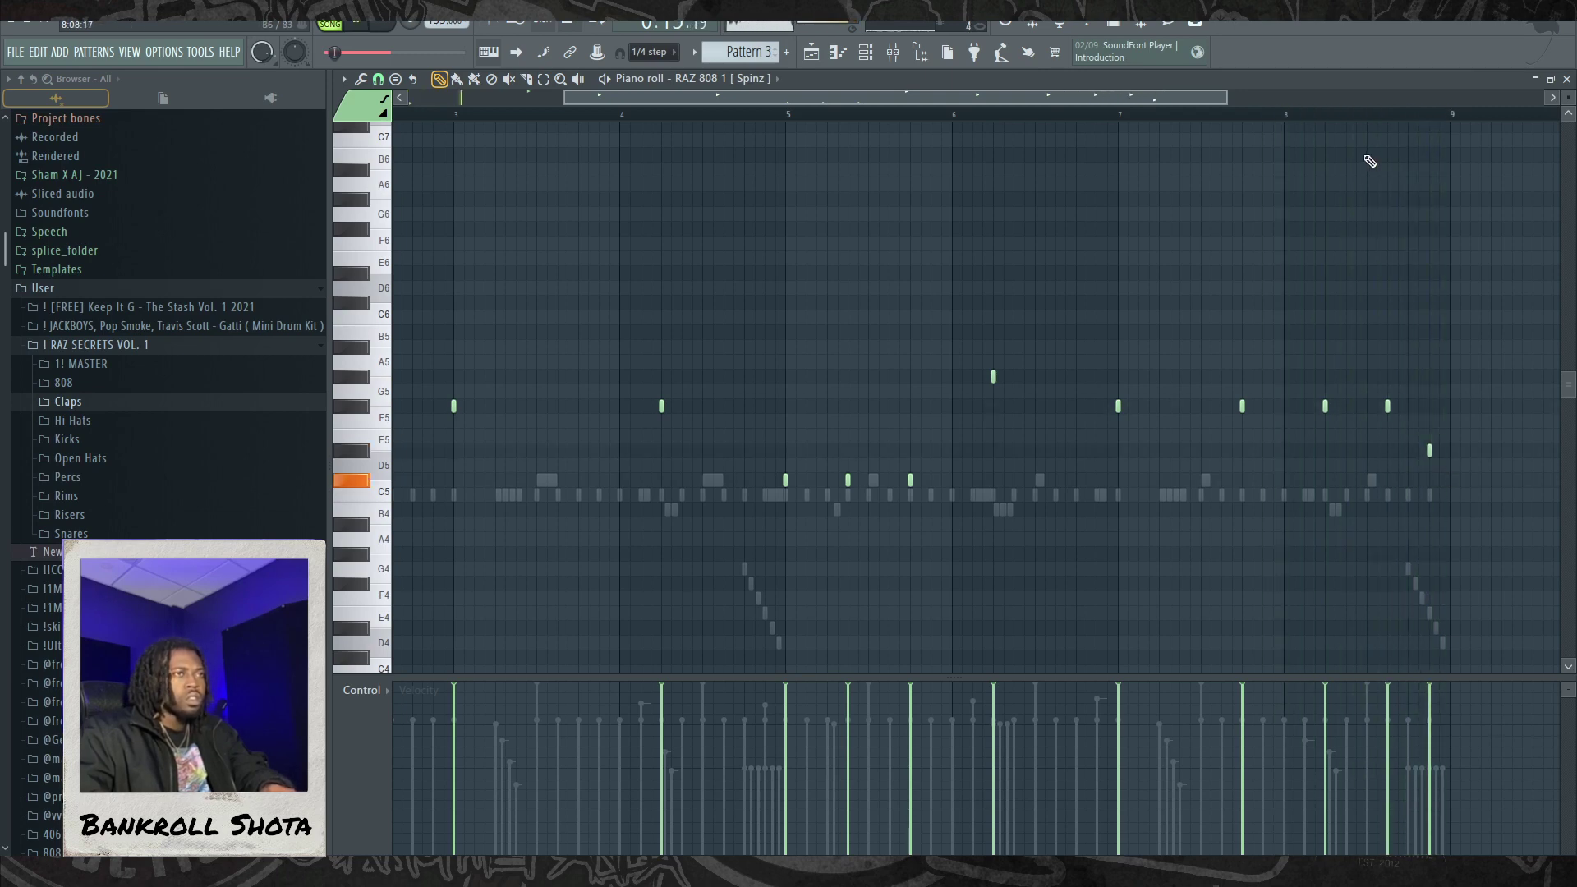
Step: Delete the C5 hi-hat note at step 11 of bar 4 and restart playback
left_click_drag(652, 102, 497, 102)
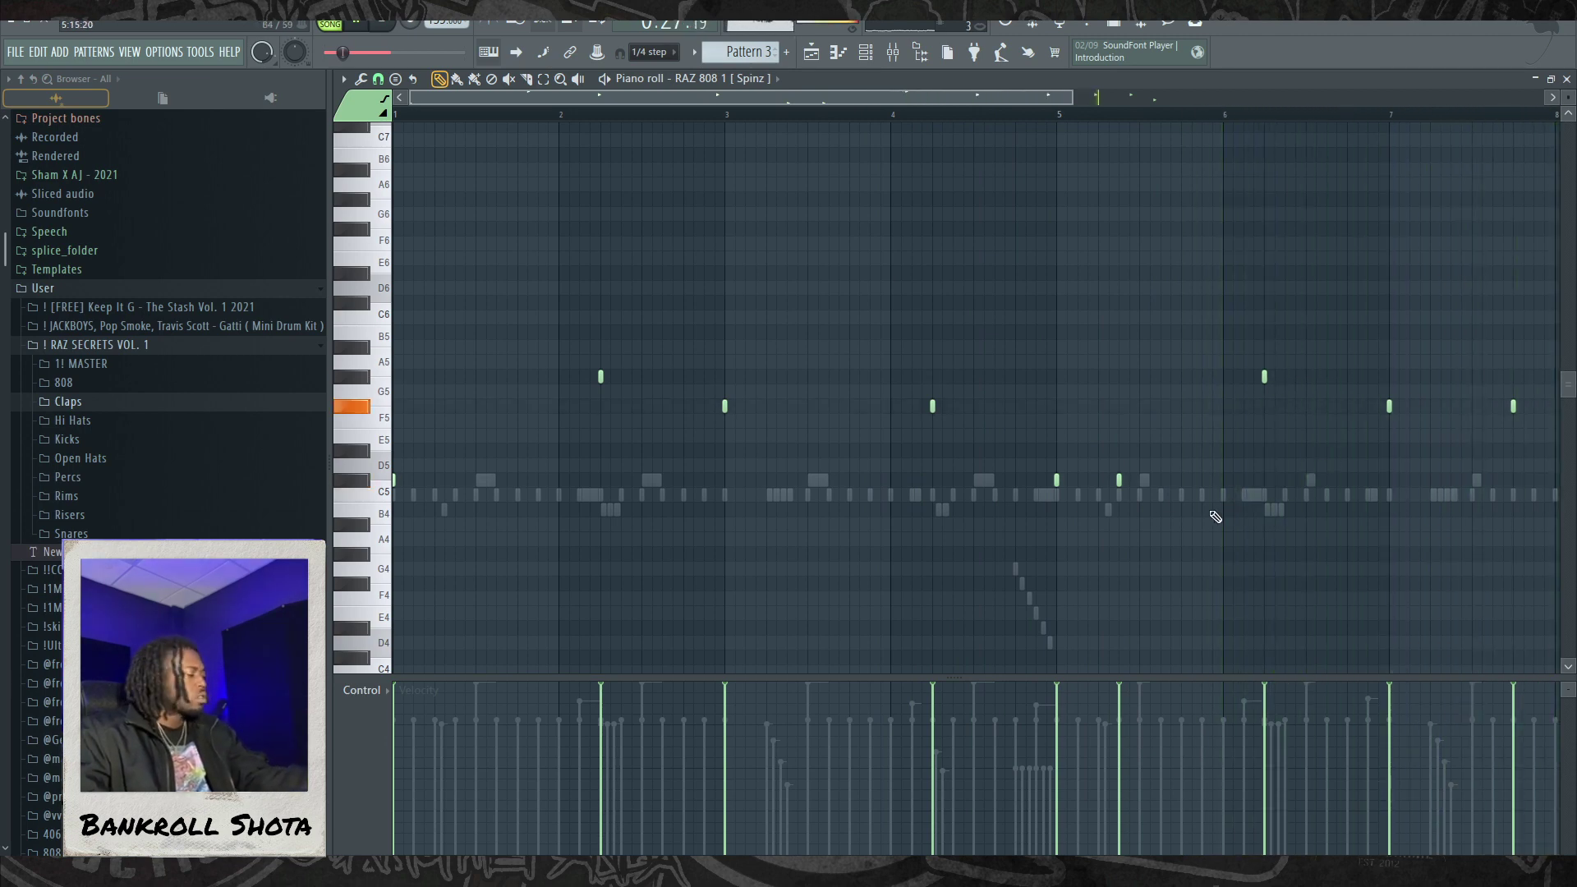
double_click(975, 495)
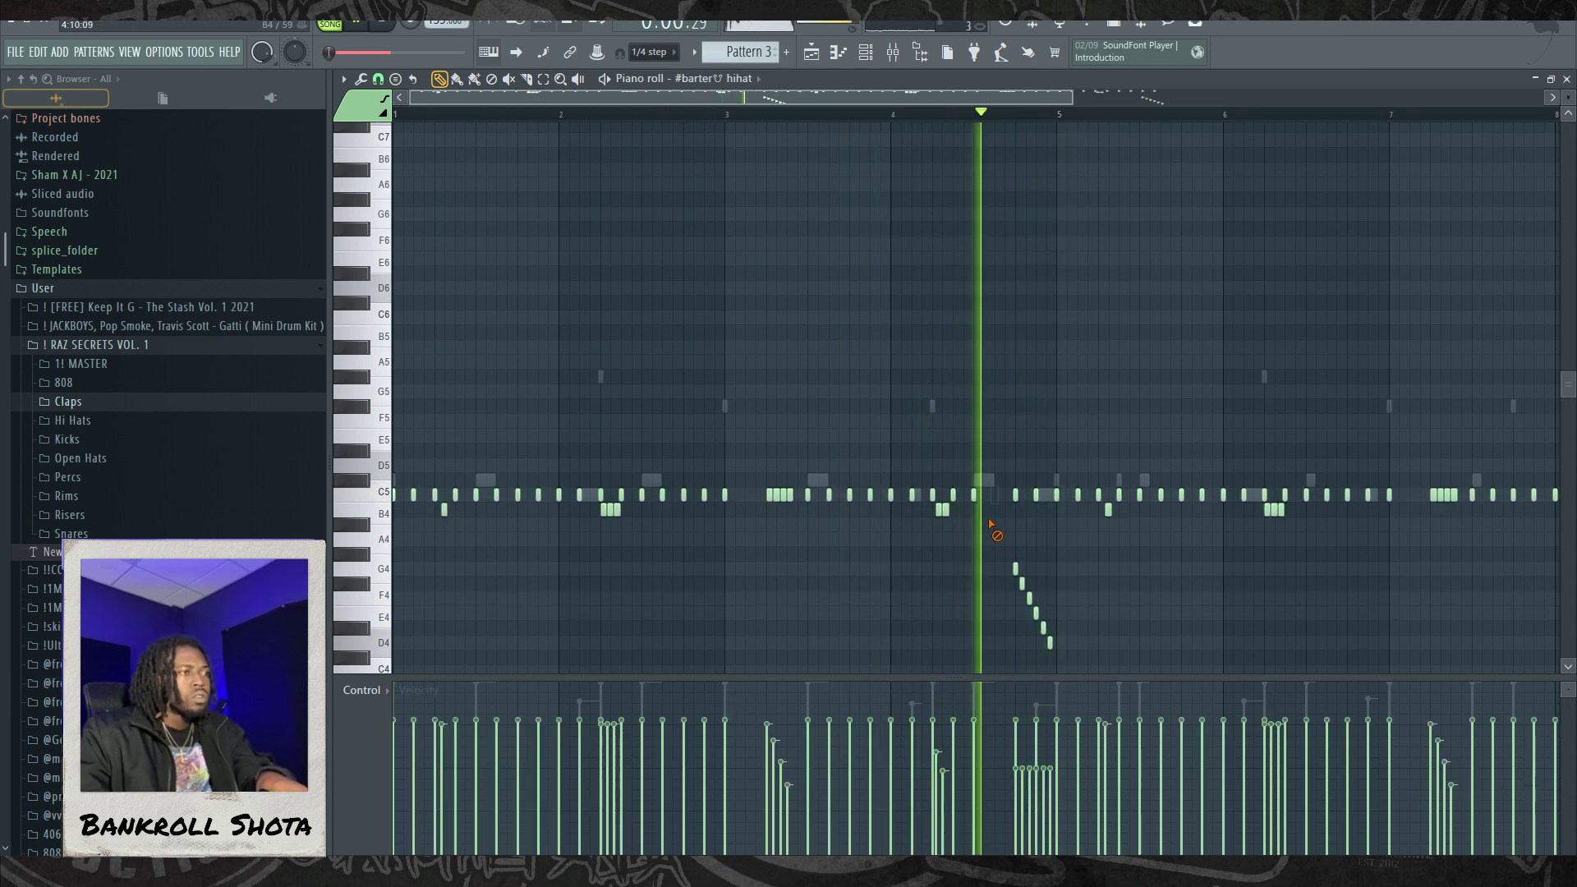
right_click(993, 494)
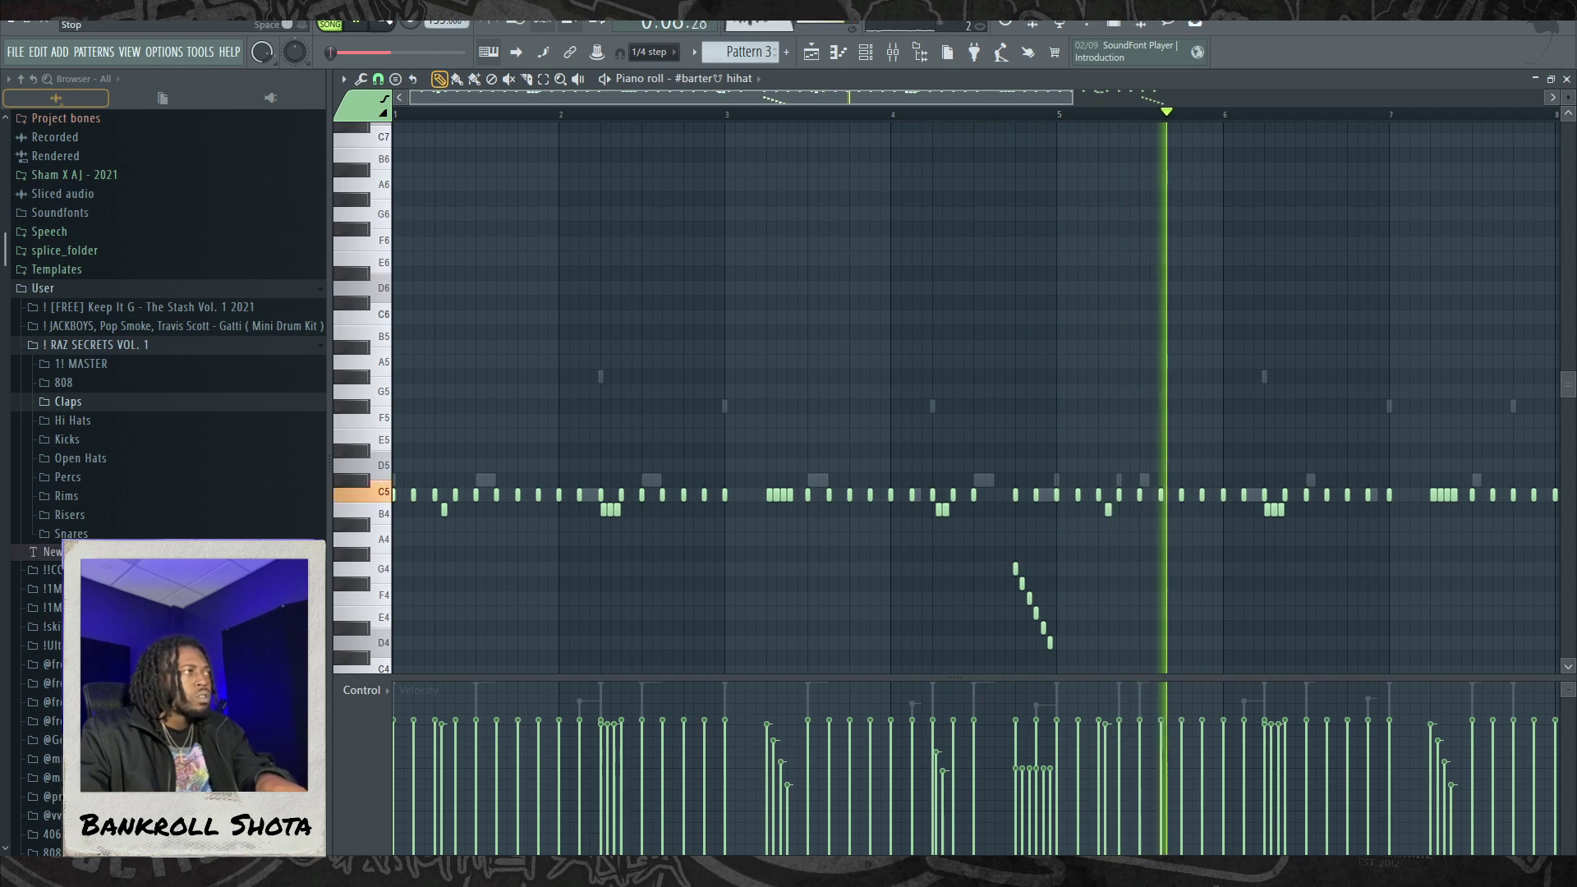
key("space")
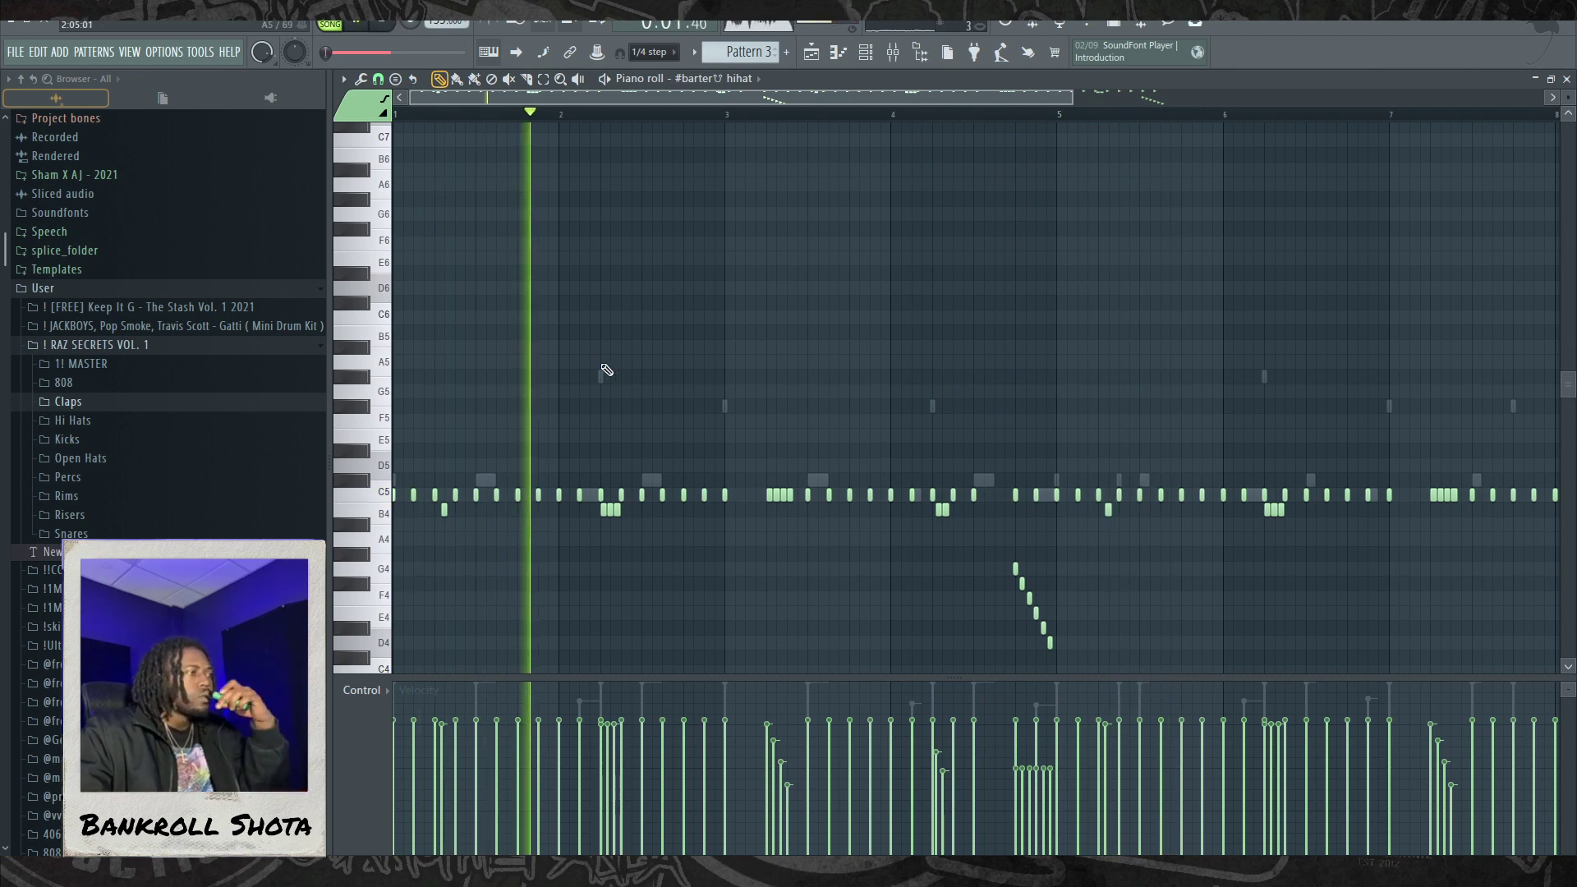
Step: Try a chopped D5 hi-hat roll with rising velocities at the start of bar 6 and delete it
left_click(460, 78)
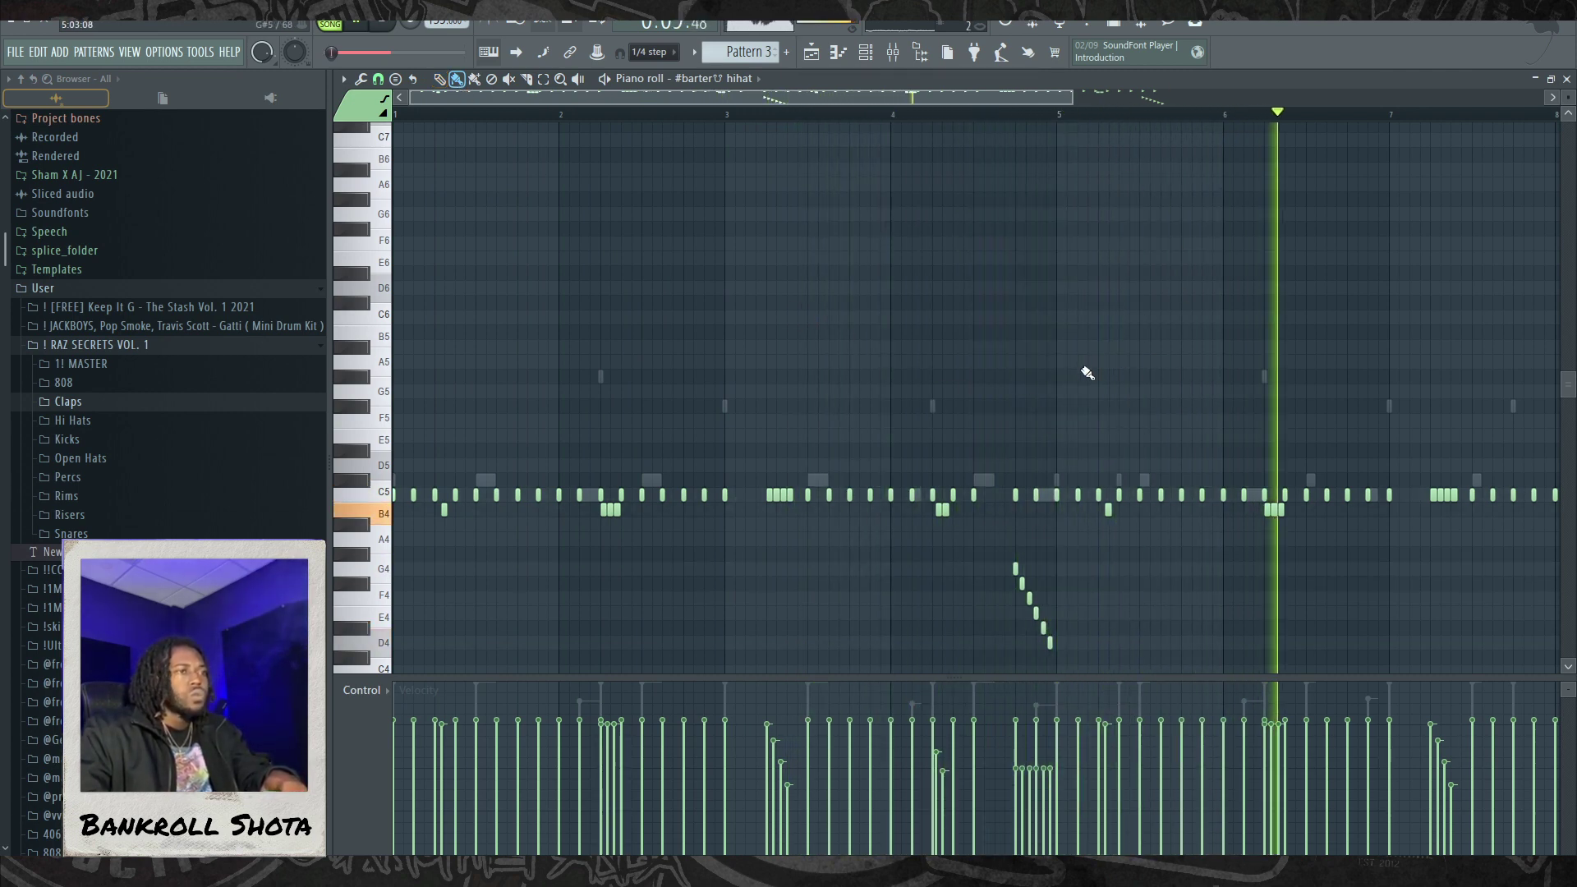
left_click(1110, 116)
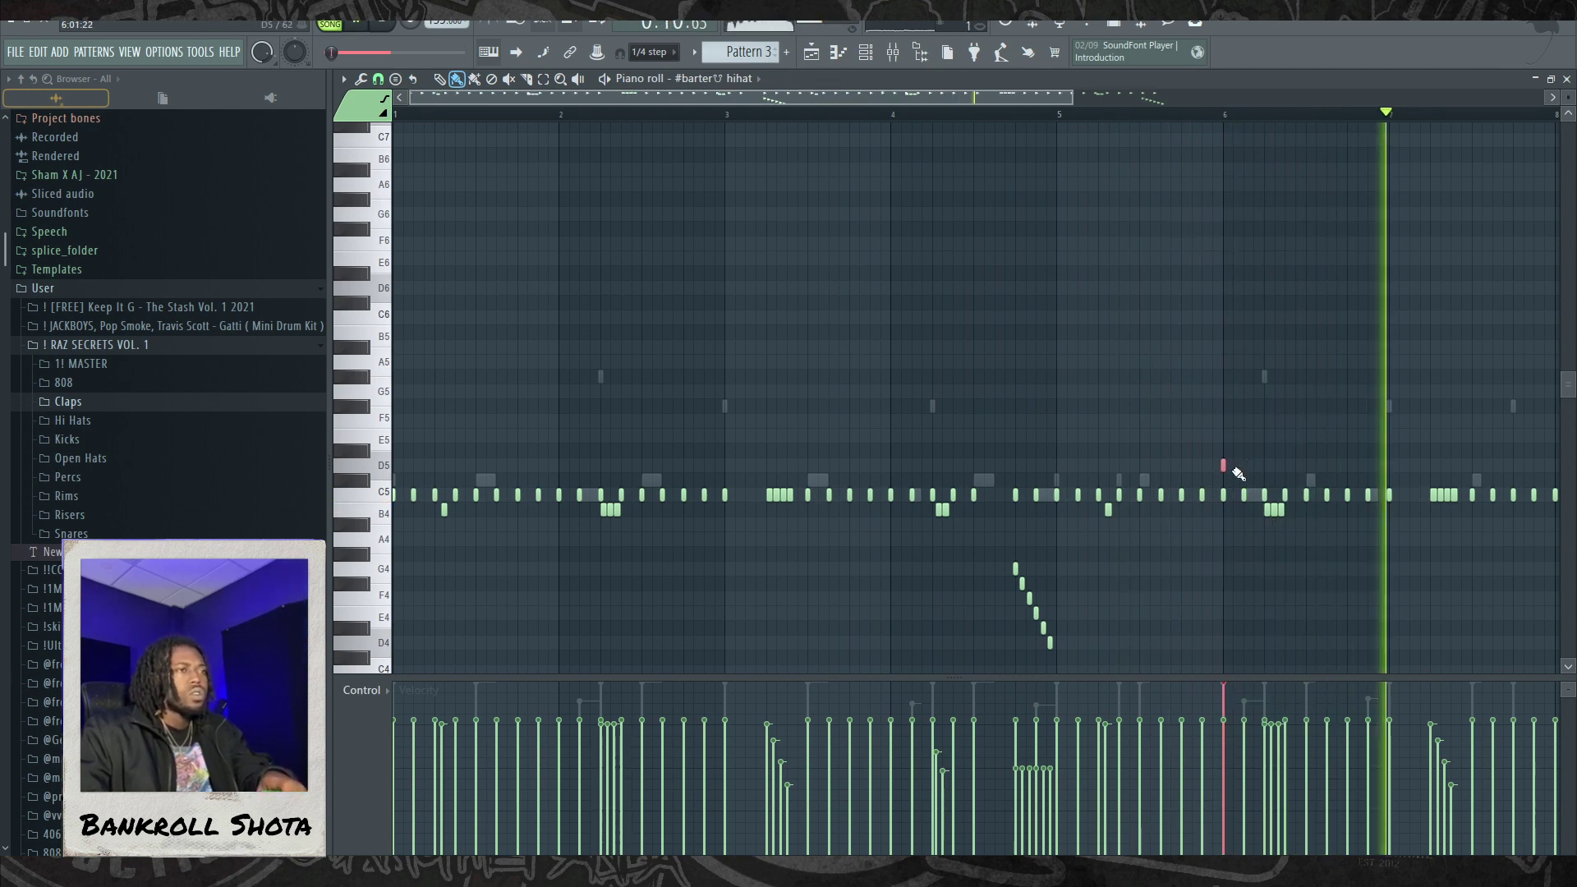
left_click_drag(1227, 466, 1242, 468)
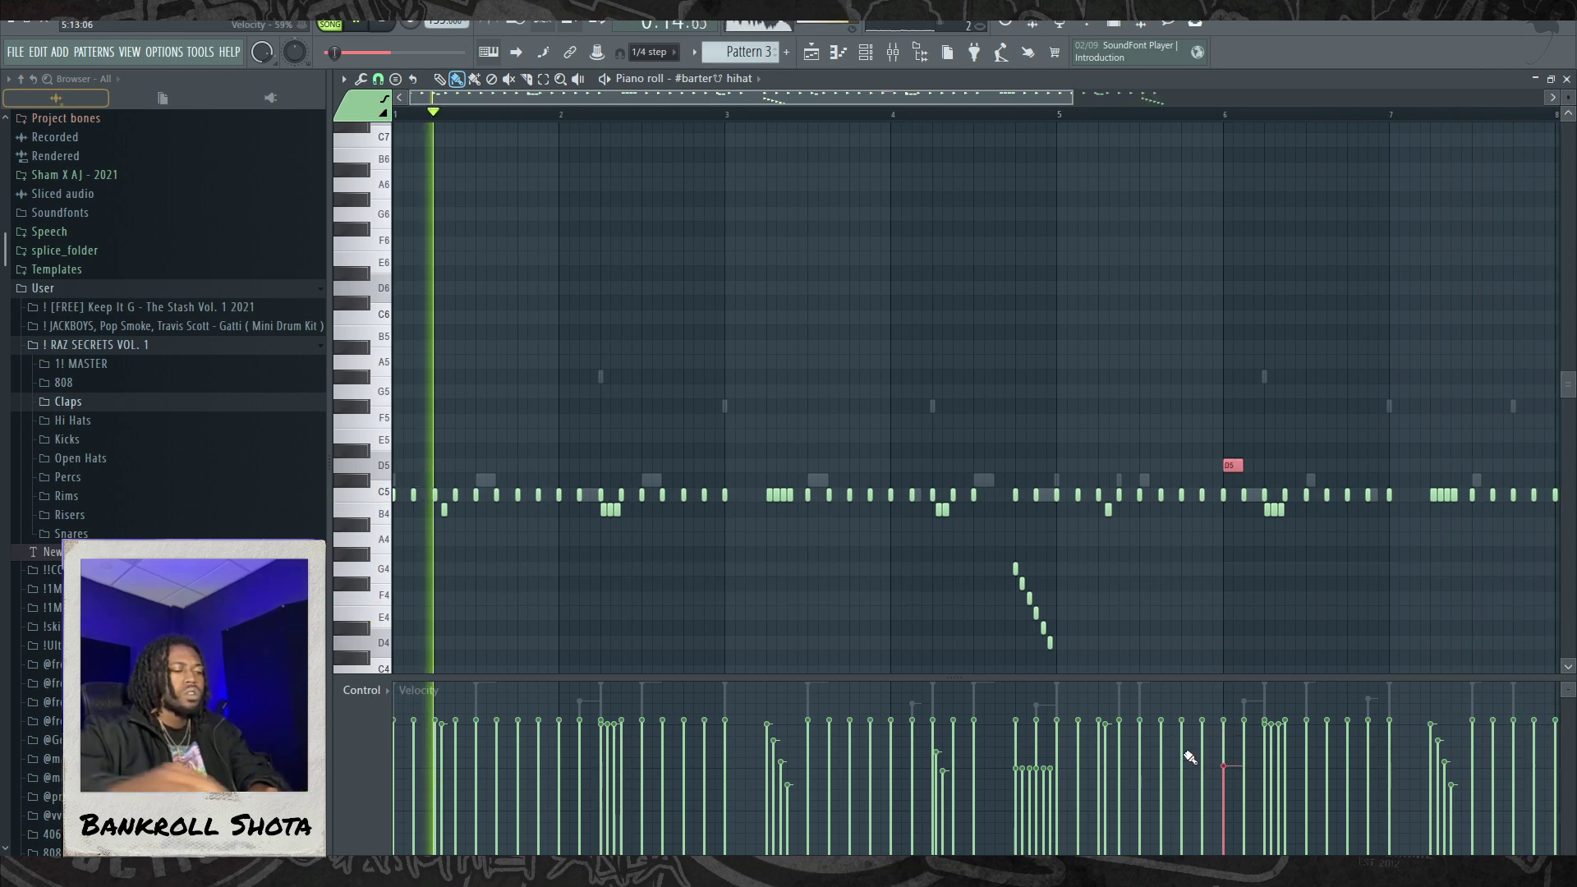
key("ctrl+u")
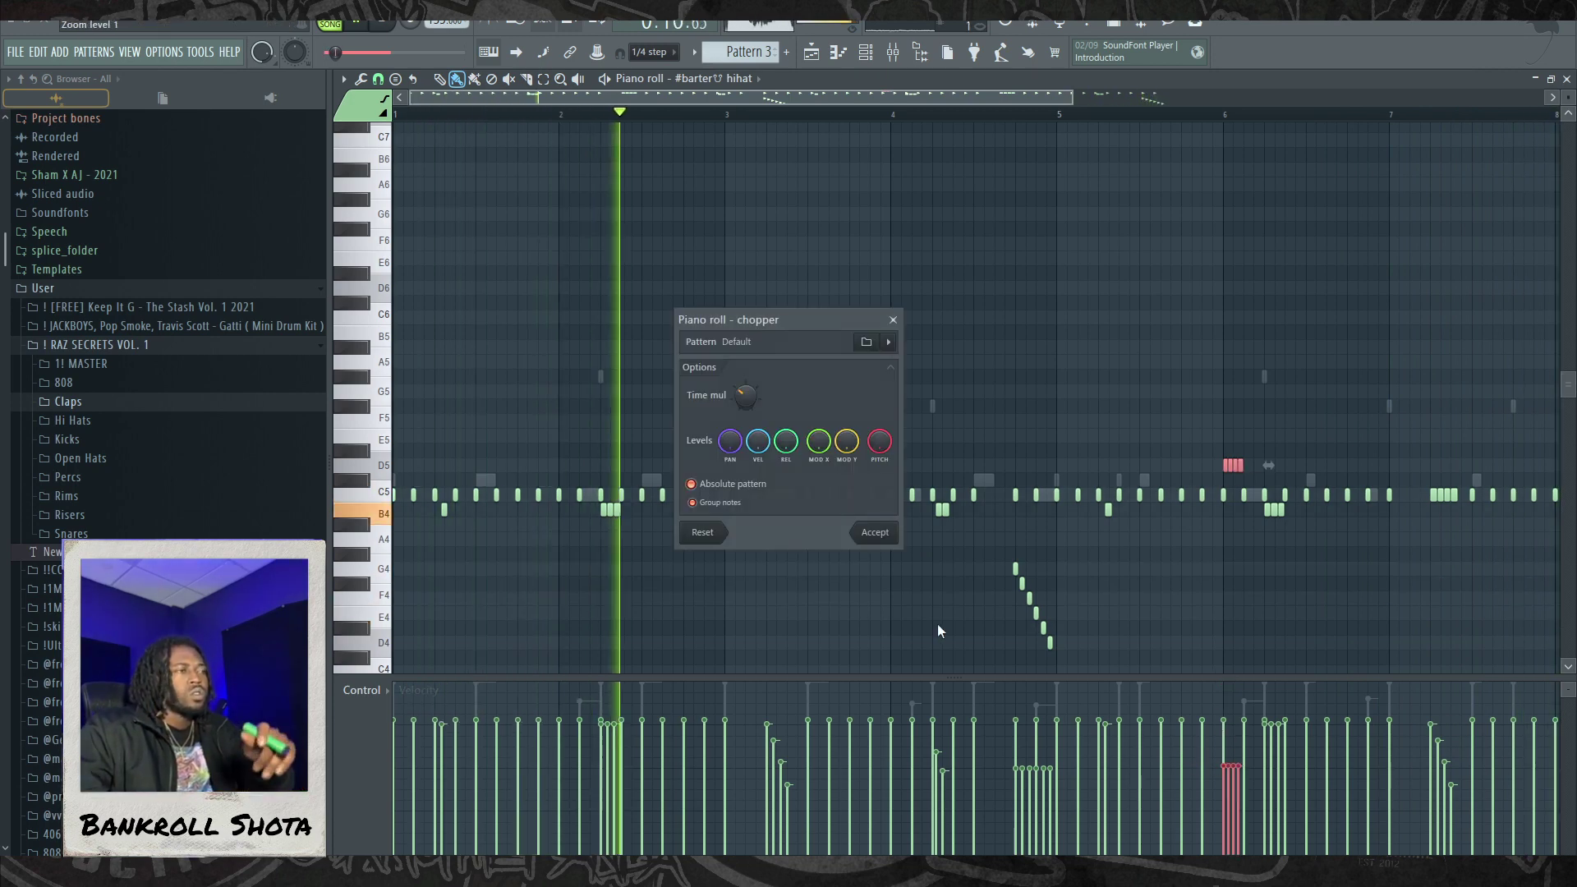
left_click(875, 532)
left_click_drag(1222, 800, 1240, 764)
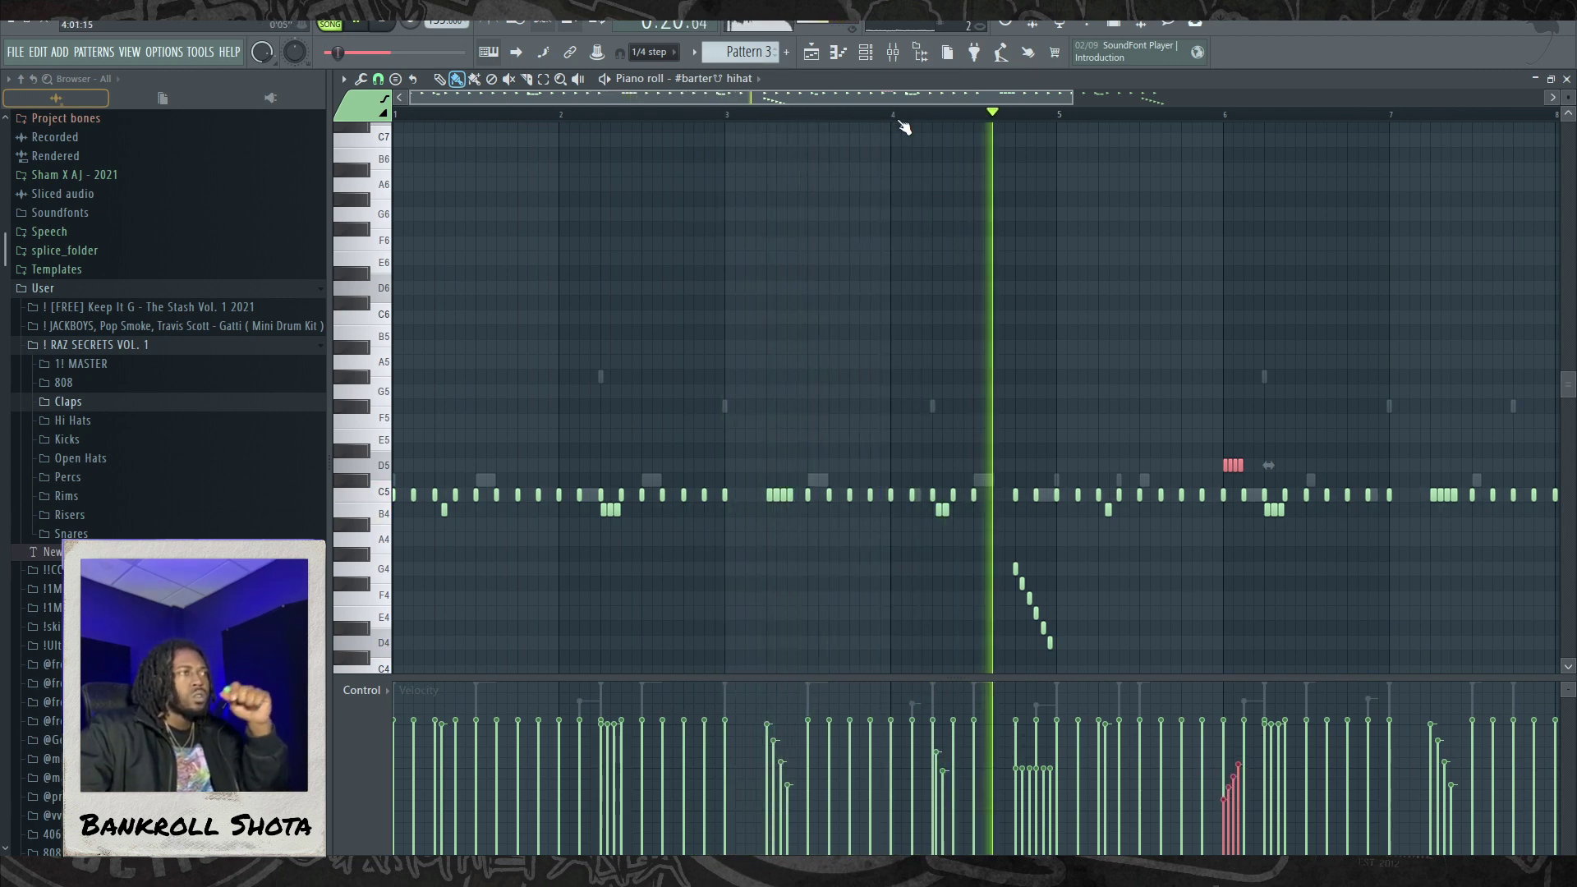
left_click_drag(900, 101, 1030, 146)
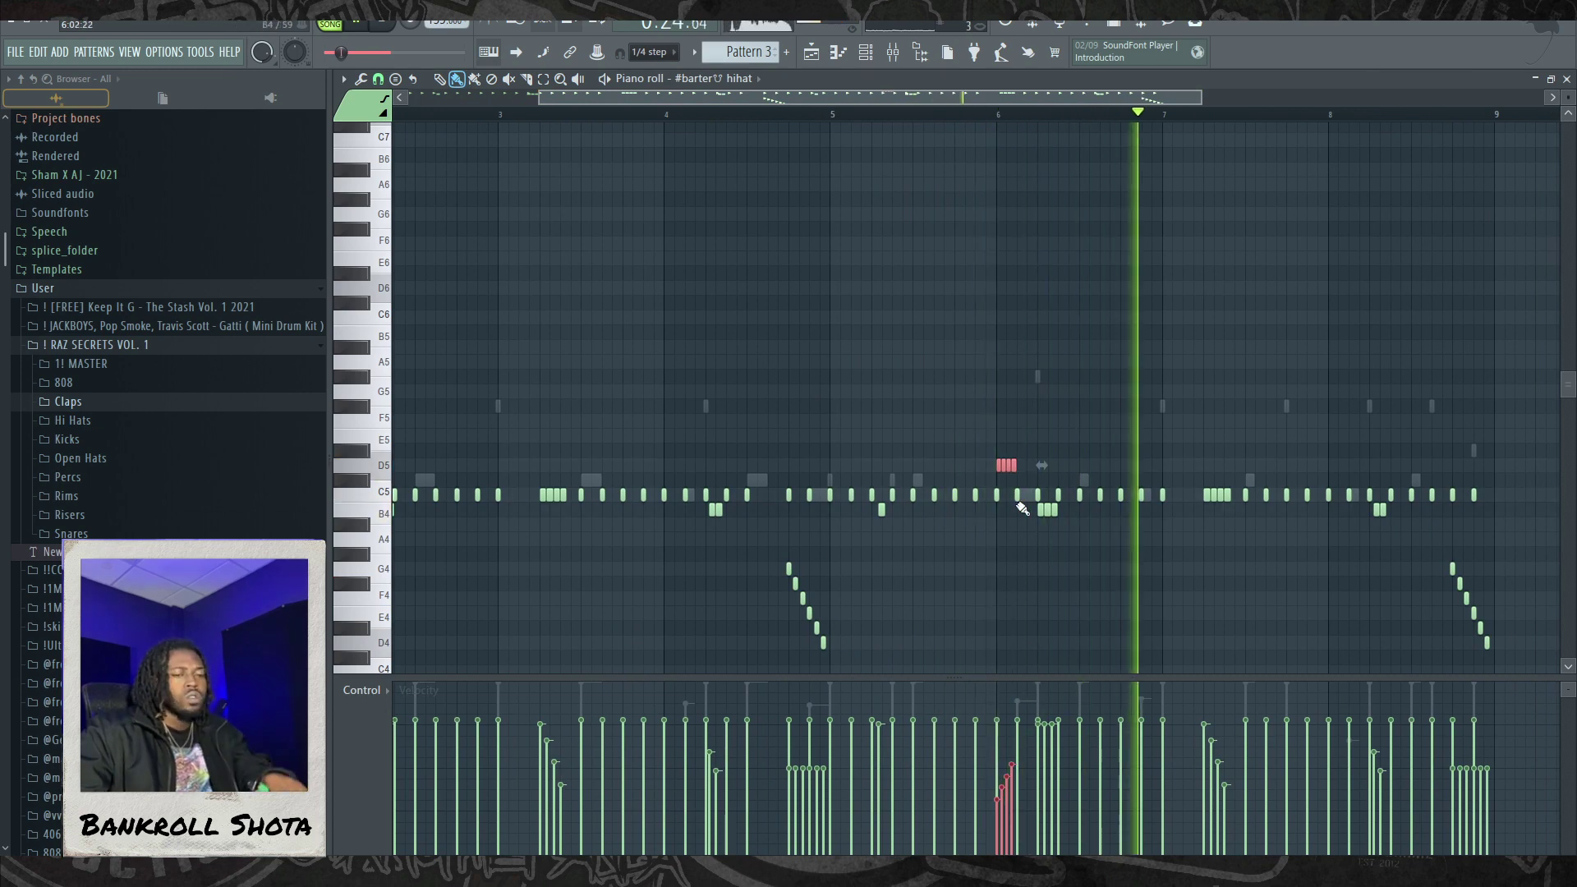
key("Delete")
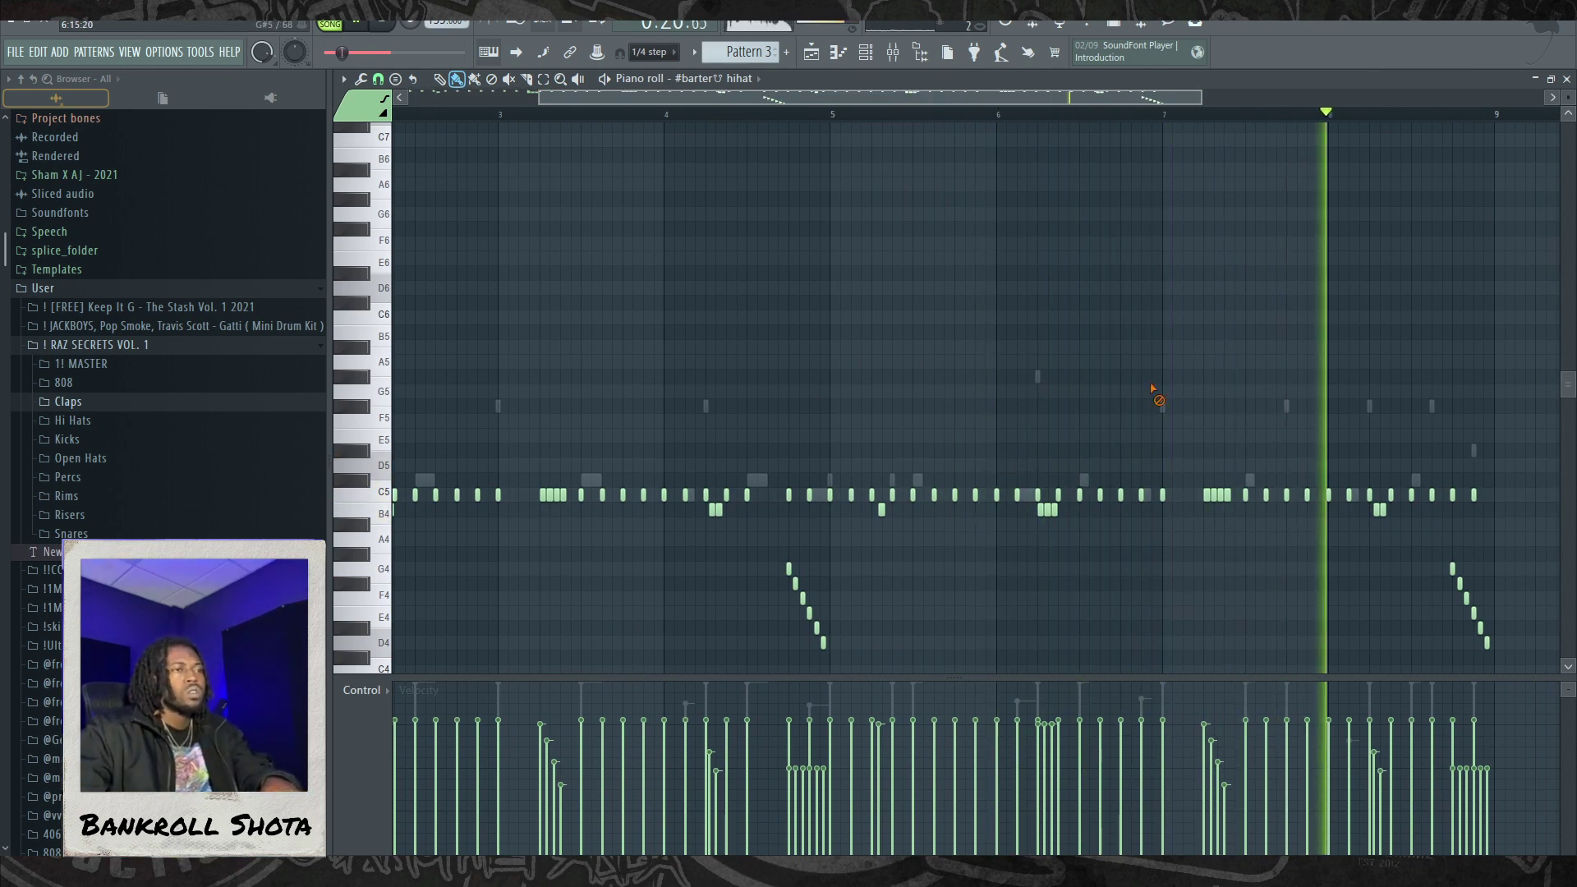
Step: Load RAZ Perc 5 [ Sizzle ] from the RAZ SECRETS VOL. 1 Percs folder into a new channel and show the channel rack
left_click(102, 478)
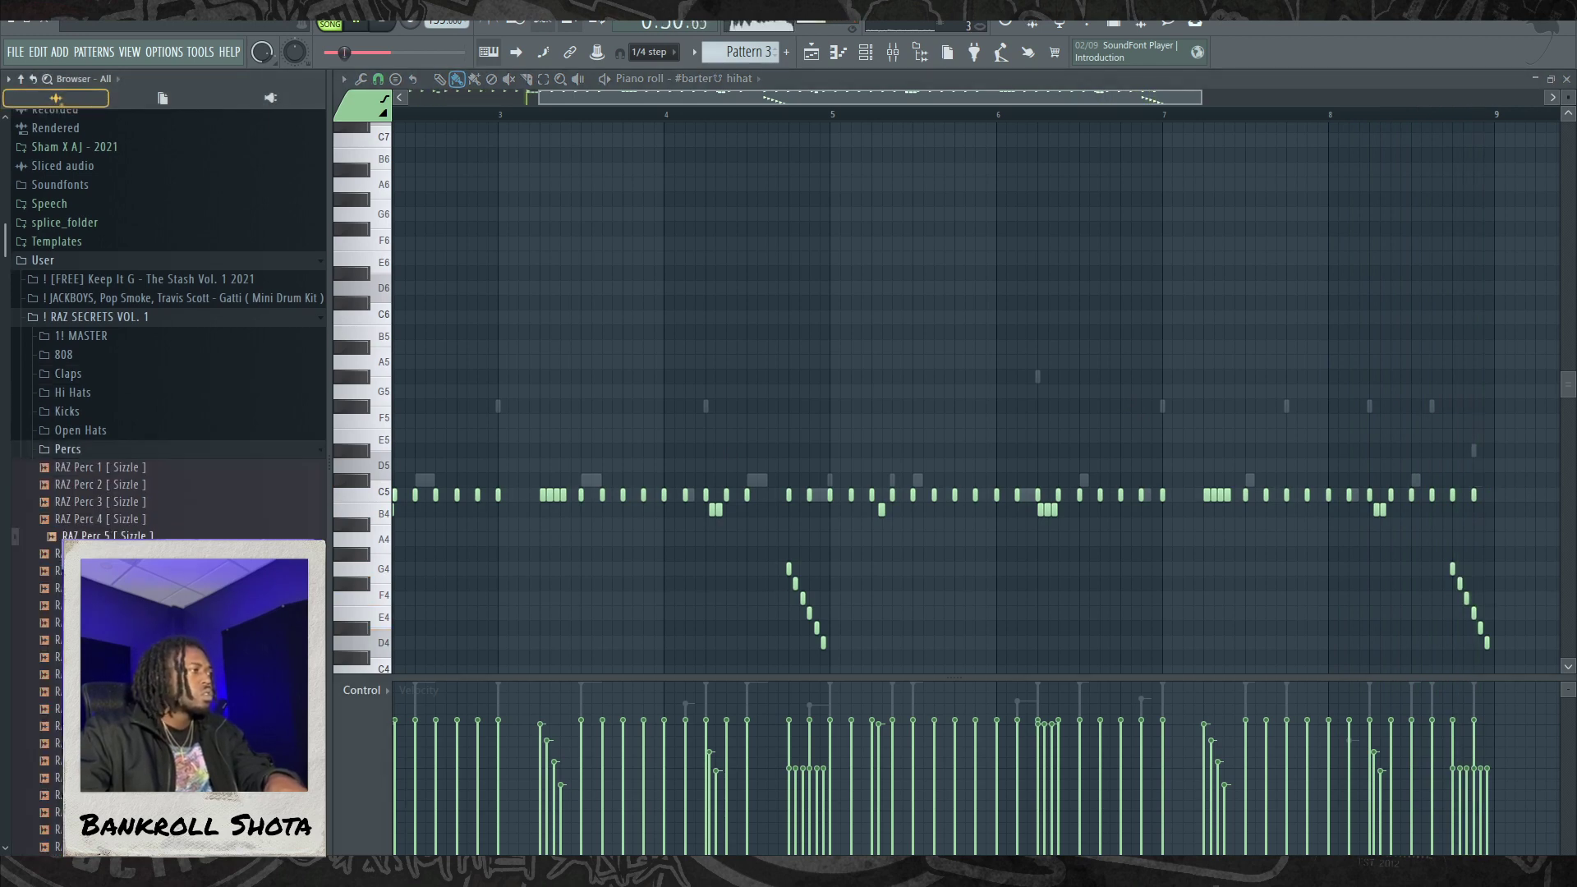
left_click_drag(105, 535, 821, 164)
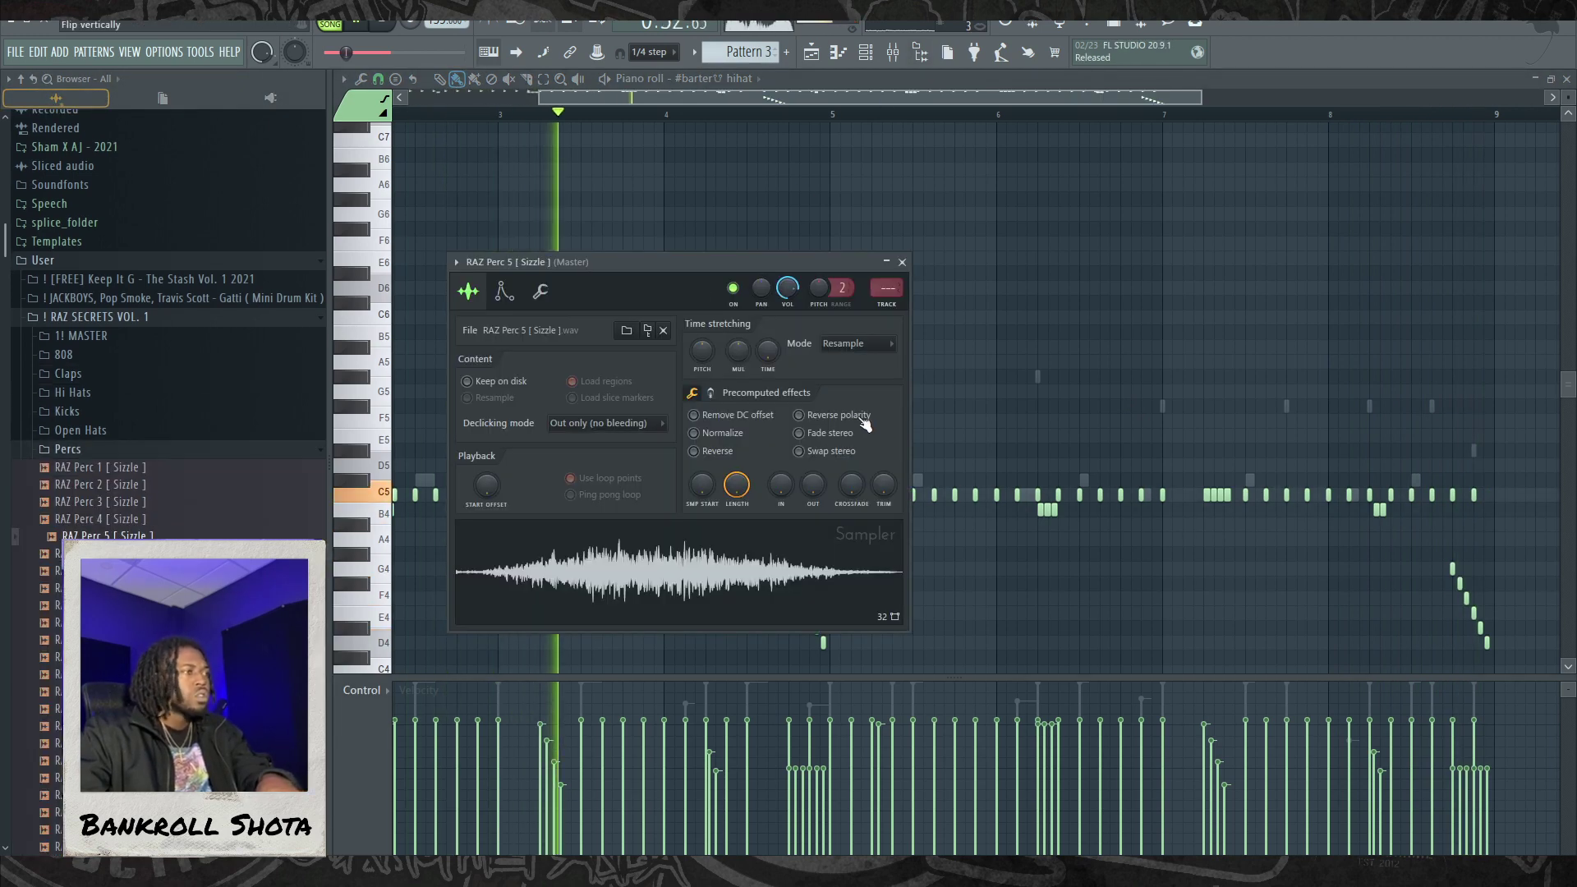
left_click(864, 54)
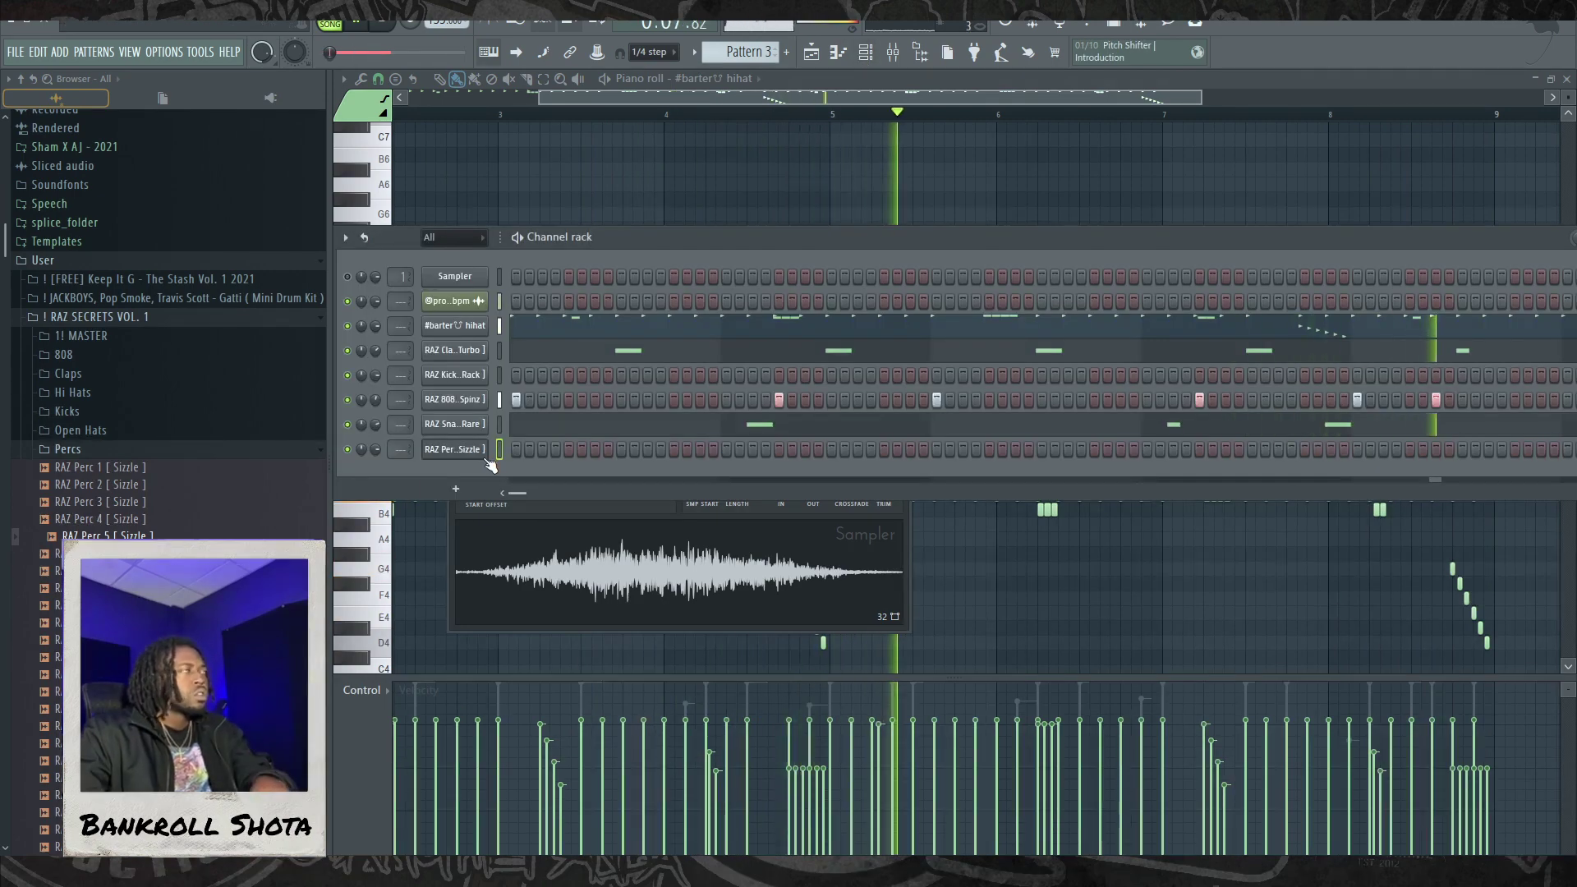
Step: Replace the new percussion channel's sample with RAZ Perc 20 [ Tm ] and place a hit on step 5 of bar 1
left_click(381, 24)
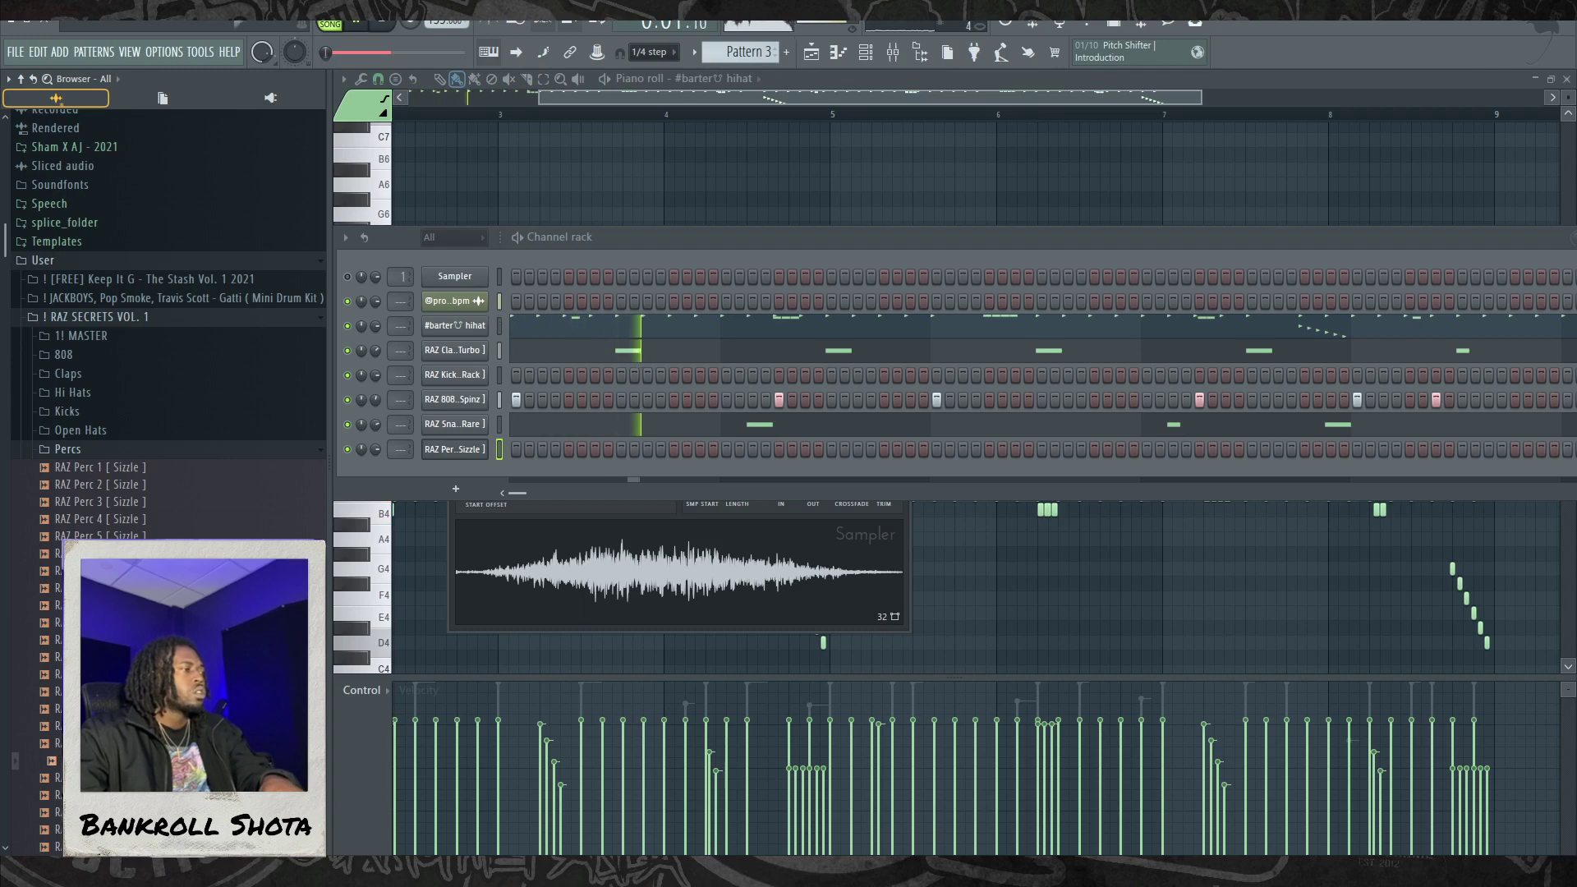
left_click_drag(82, 795, 502, 448)
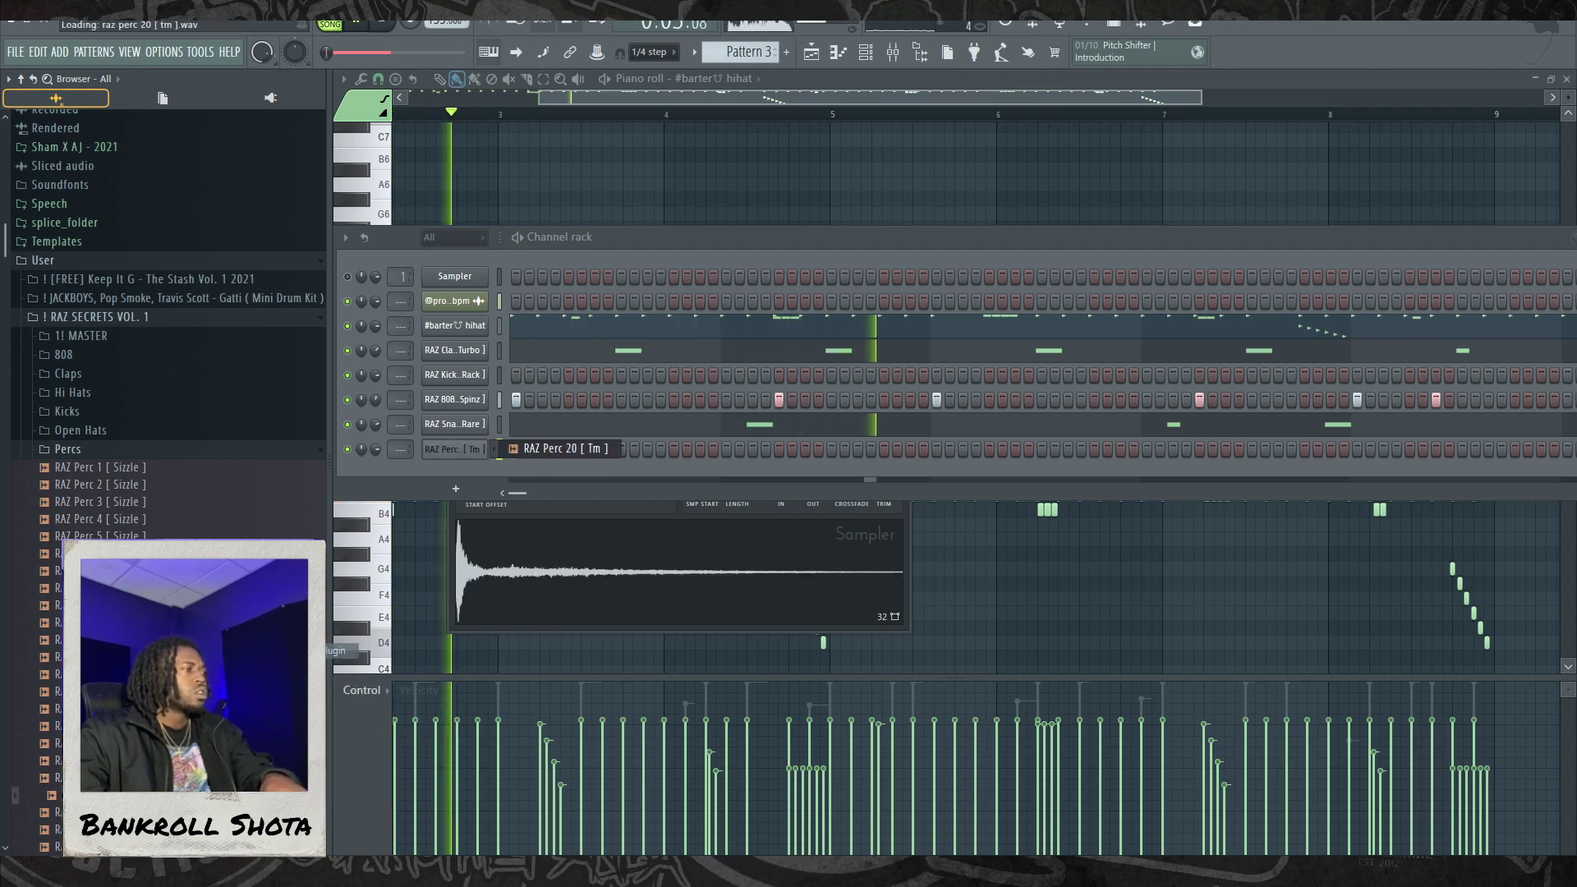
left_click(568, 449)
key("space")
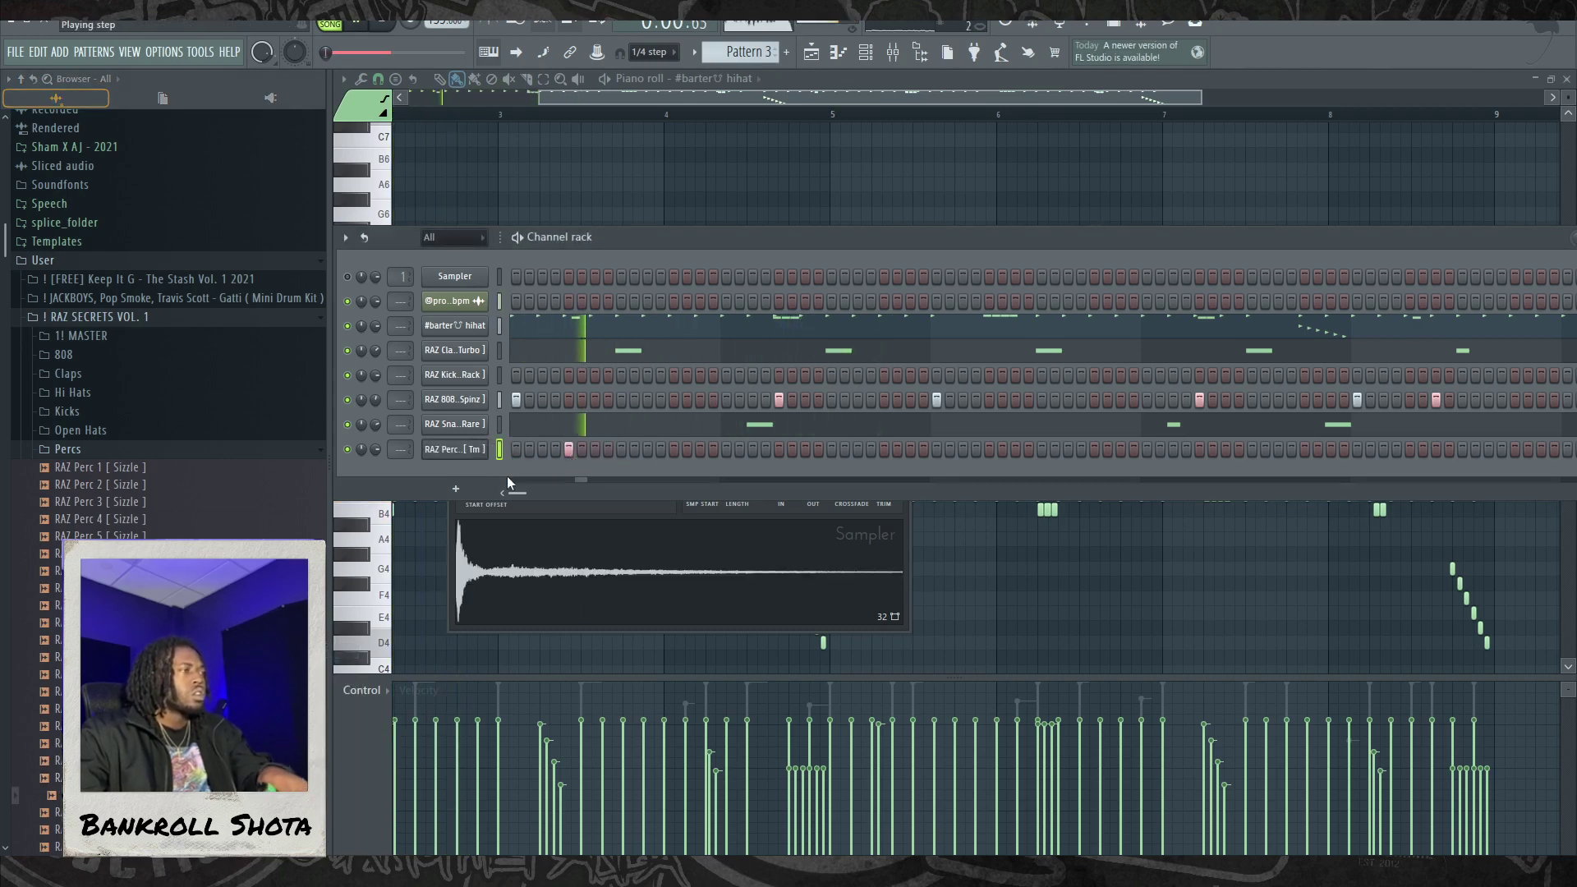
Step: Load RAZ Perc 22 [ Raz ] into a new channel and place a hit on step 5 of bar 3
scroll(165, 370, "down", 4)
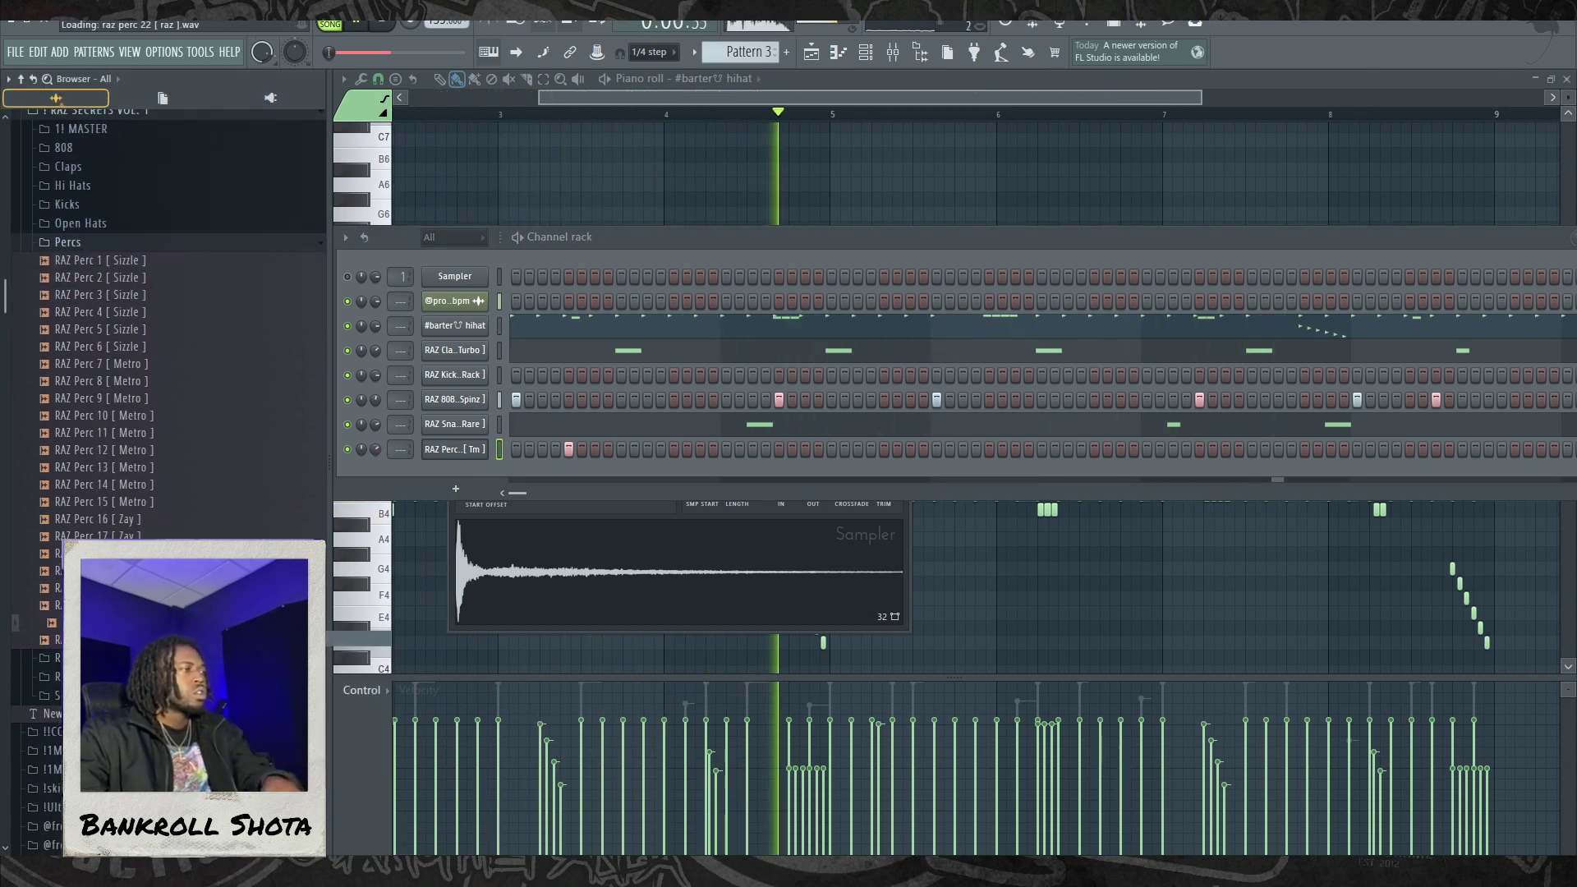
key("space")
left_click_drag(52, 622, 775, 495)
left_click(977, 501)
key("space")
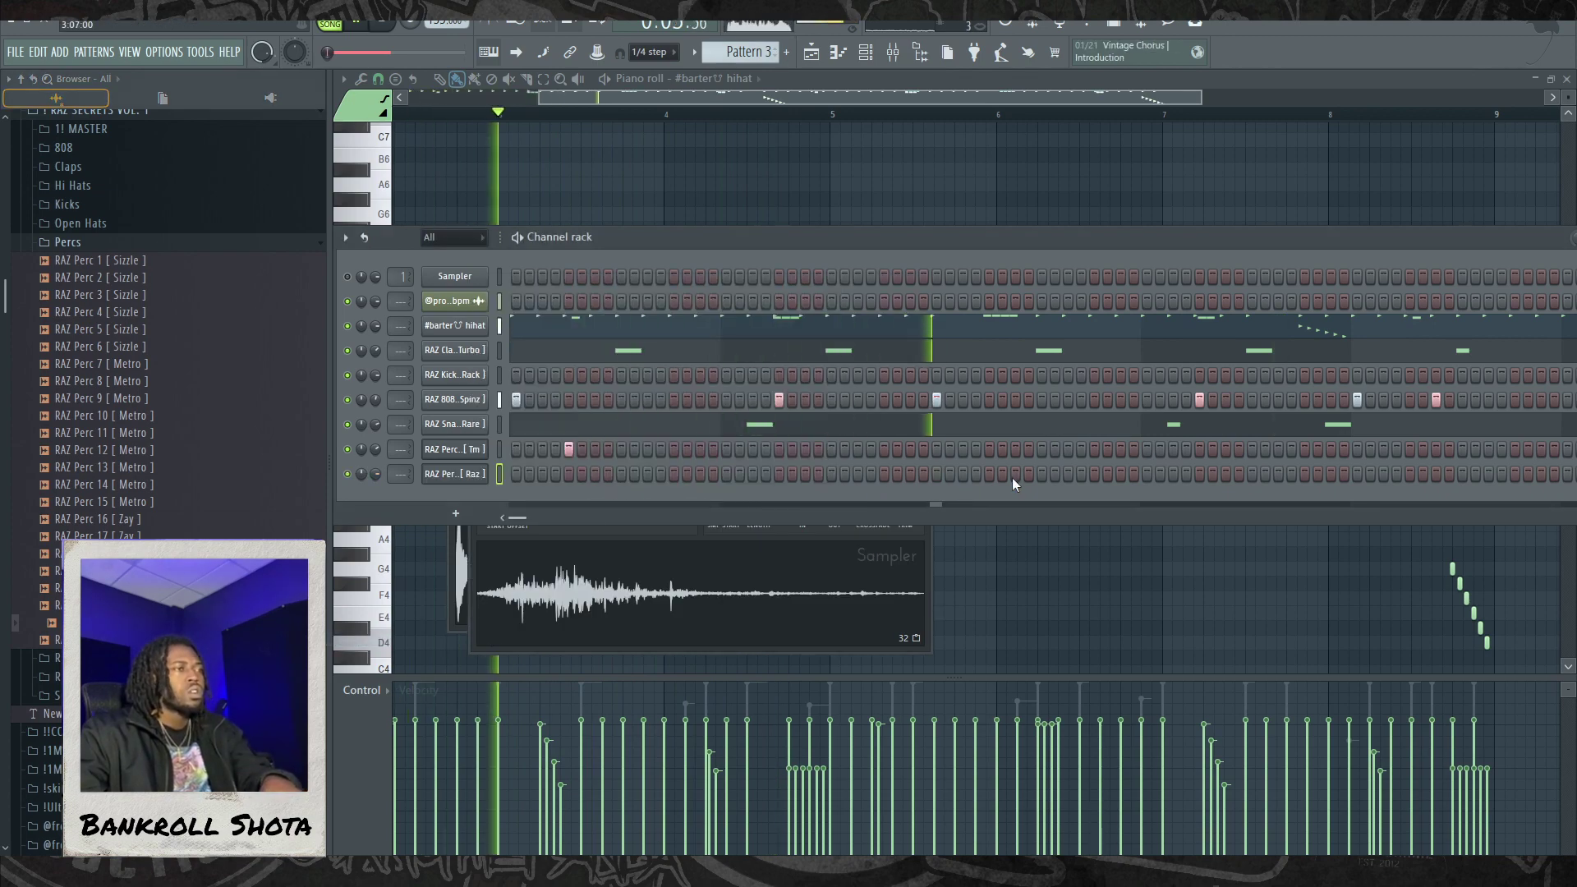
left_click(988, 474)
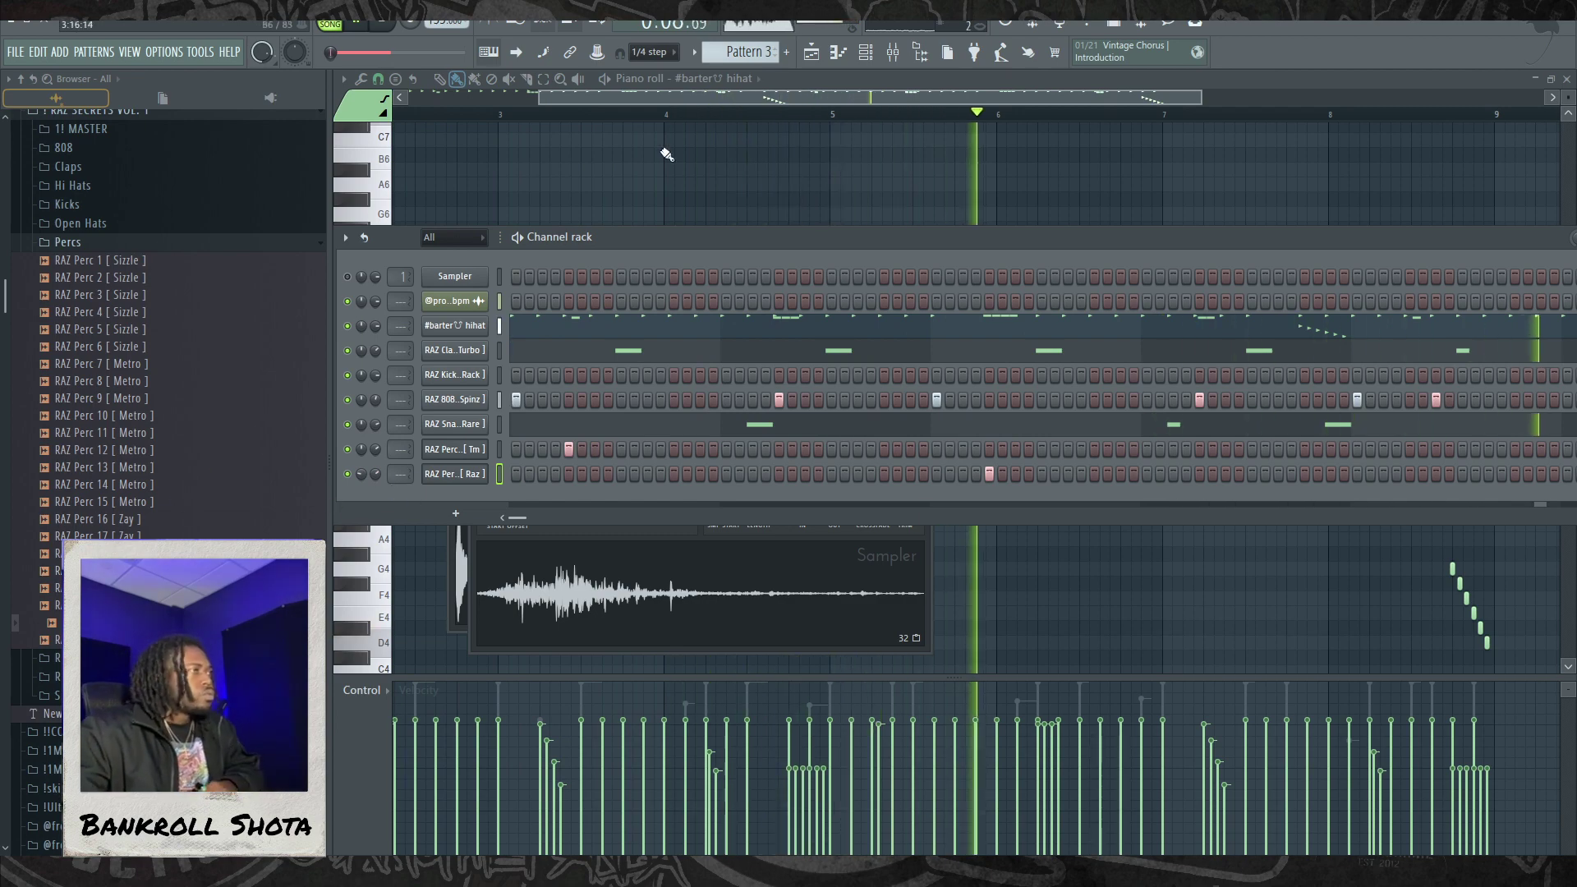
Step: Trim the start of the second Pattern 3 clip on playlist Track 3 so that it begins at bar 11
left_click(811, 52)
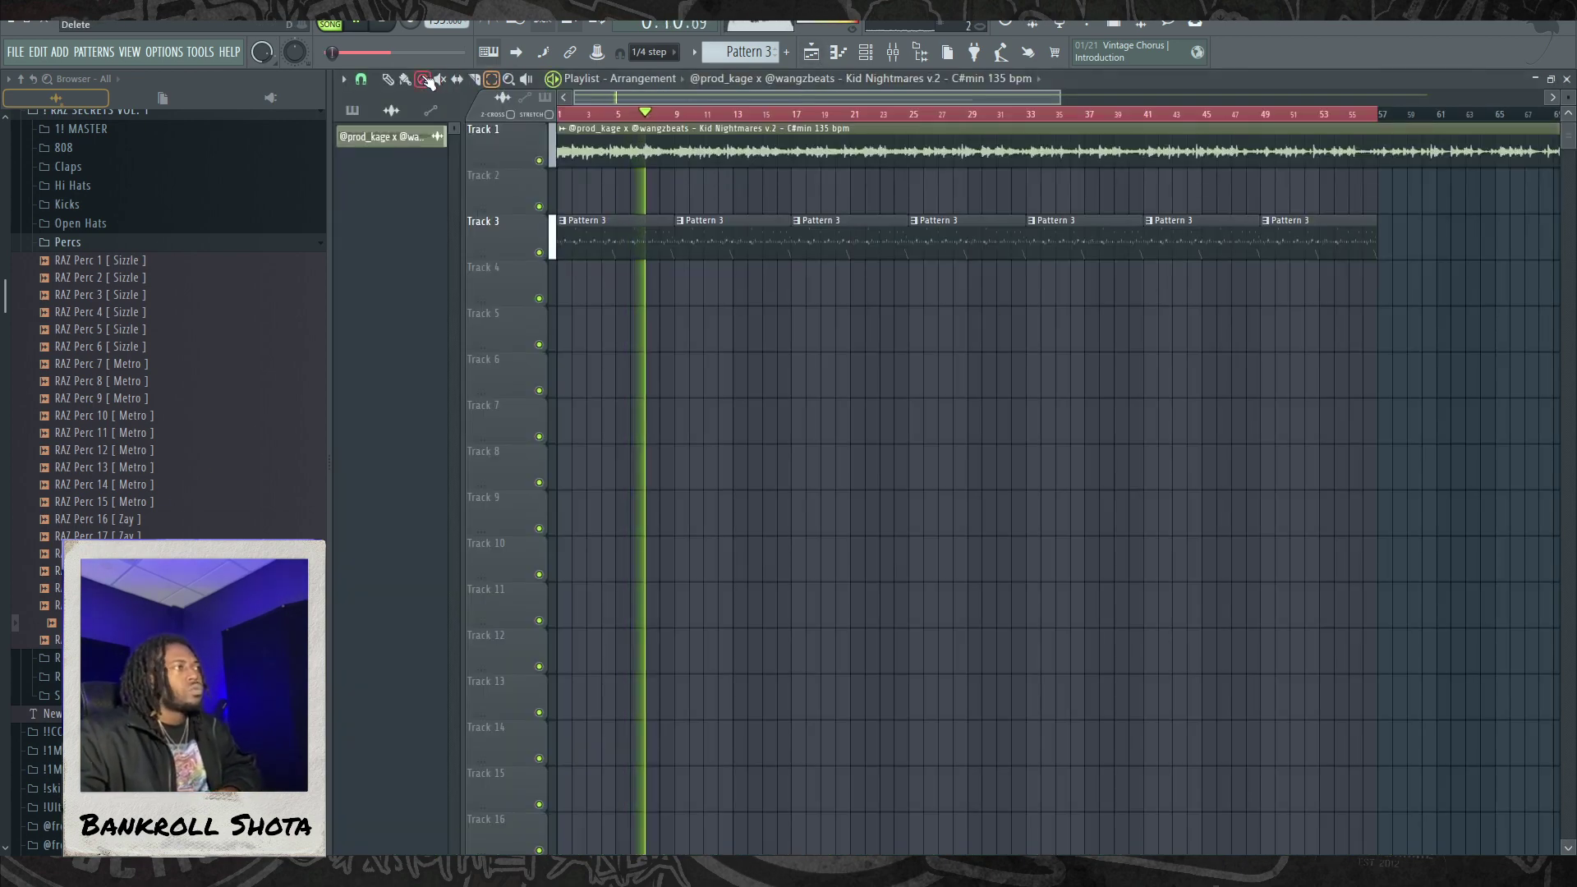
left_click_drag(678, 252, 689, 249)
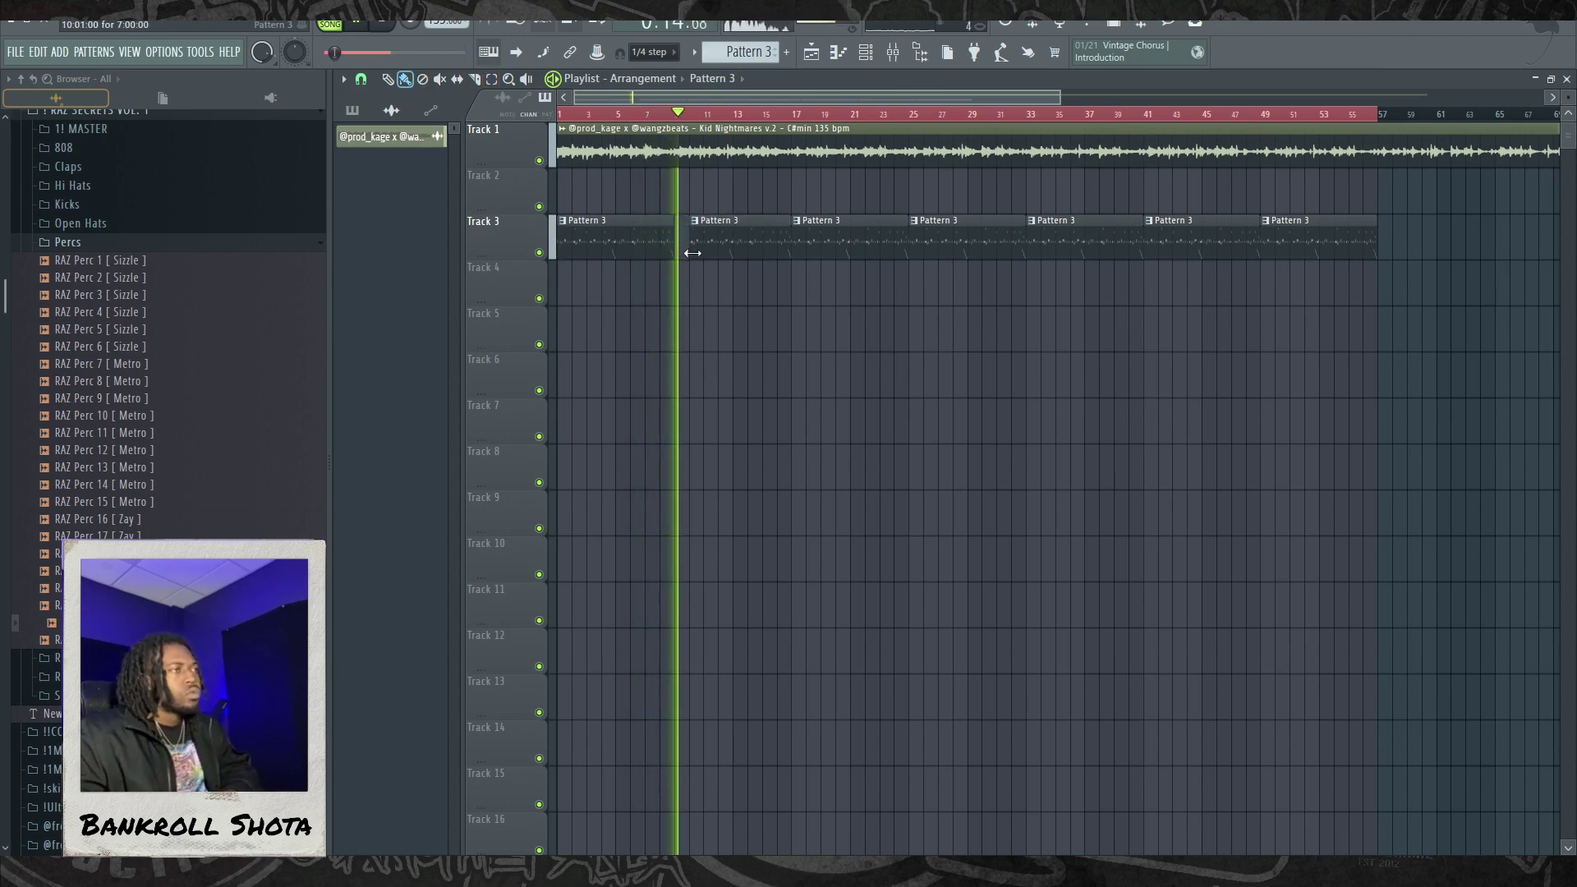
left_click_drag(693, 253, 699, 256)
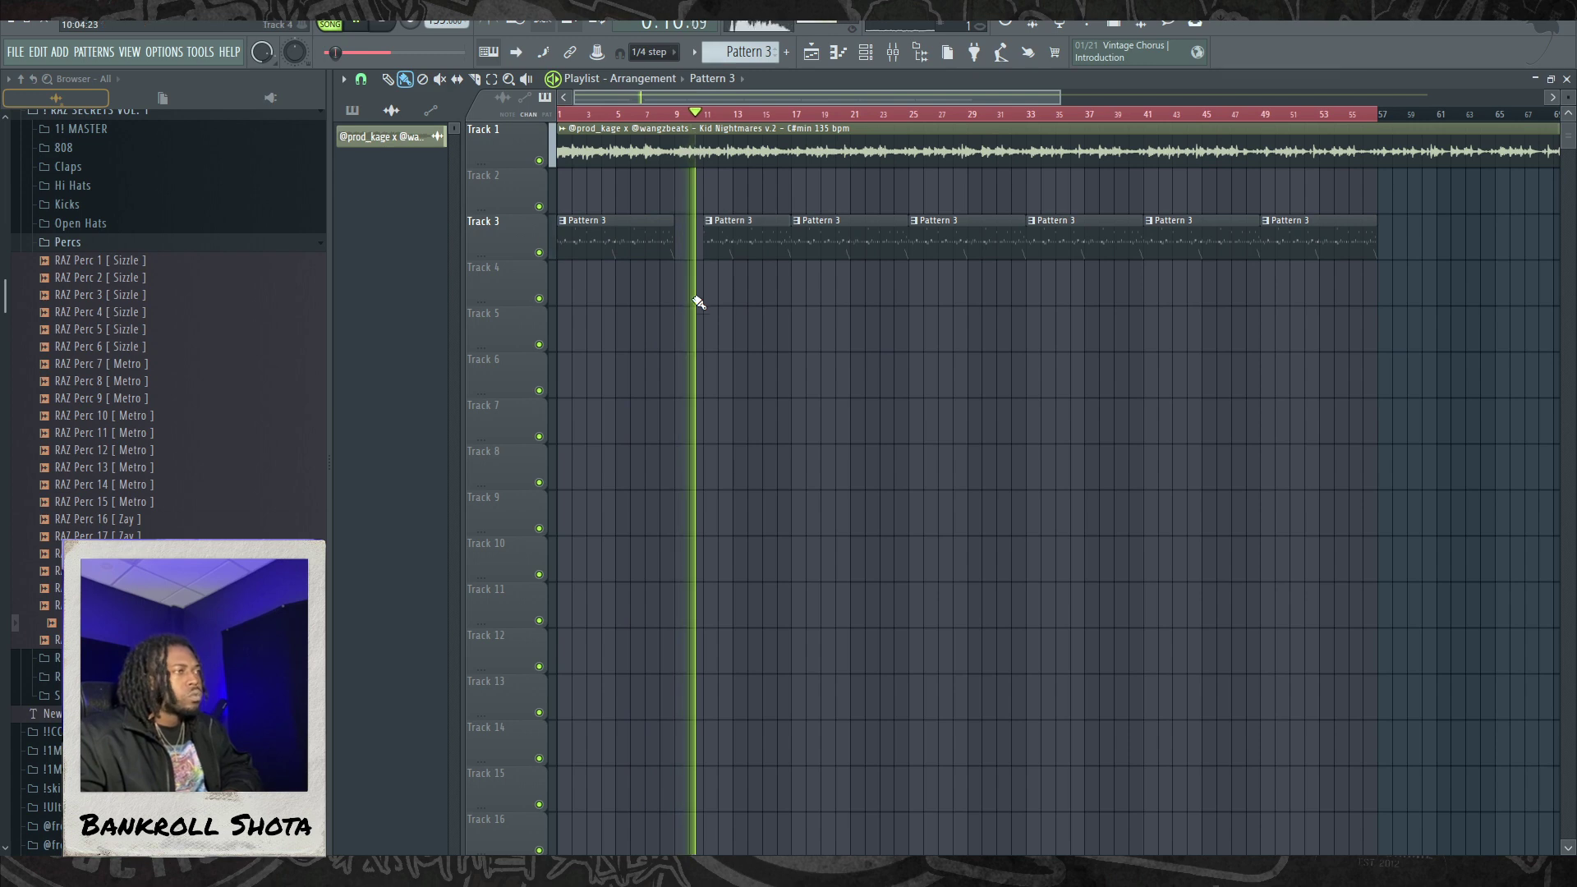
Step: Load RAZ Kick 1 [ Rack ] from the Kicks folder into a new channel and delete that duplicate channel
left_click(121, 248)
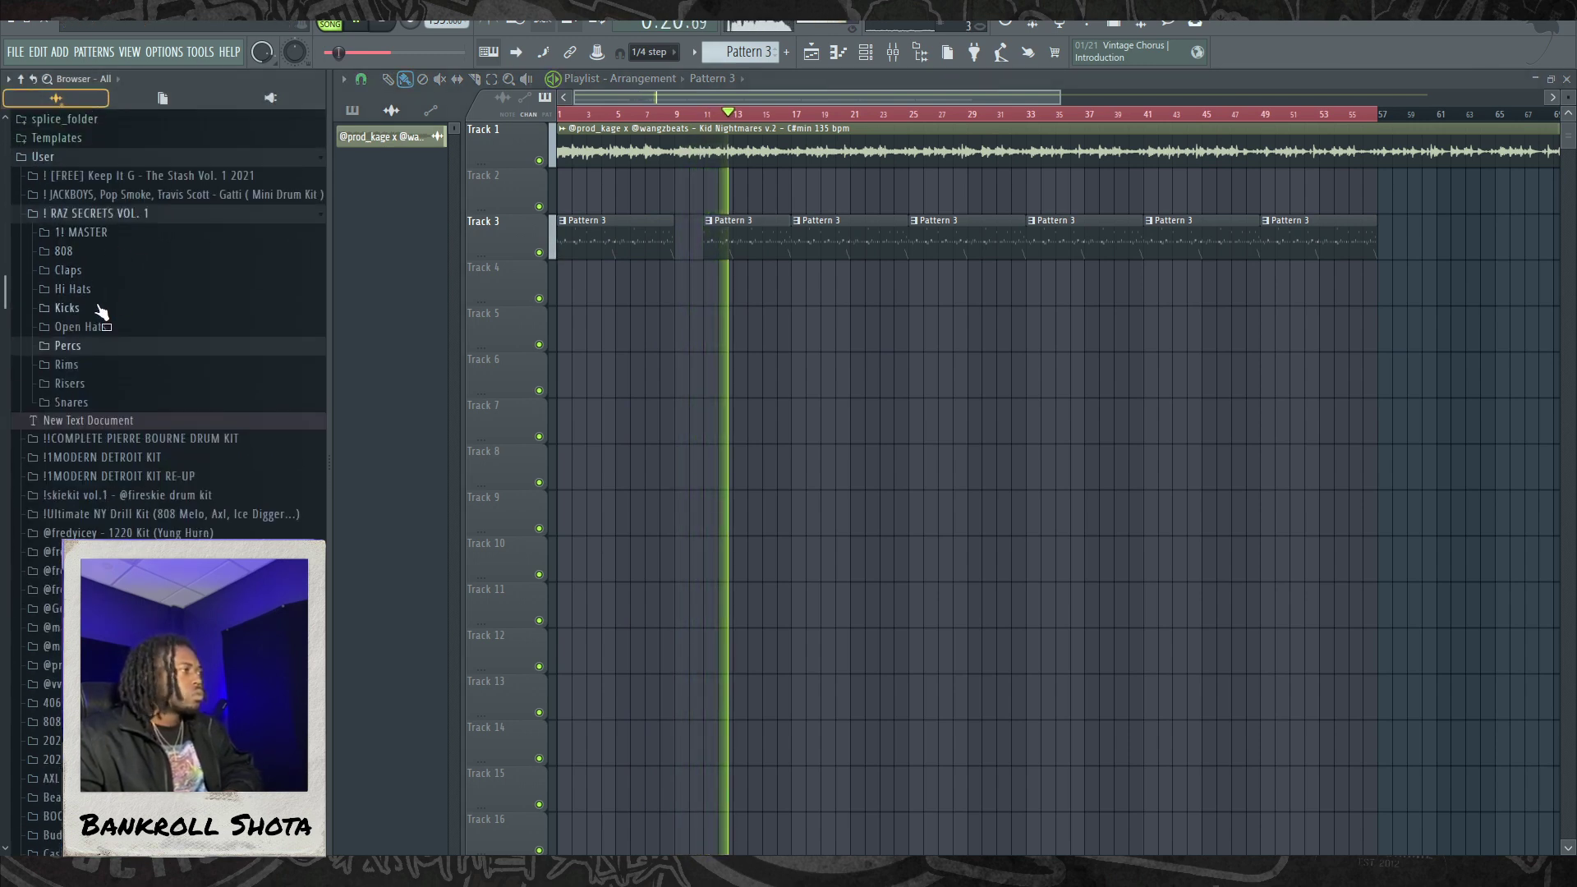
left_click(103, 311)
right_click(138, 326)
left_click(159, 343)
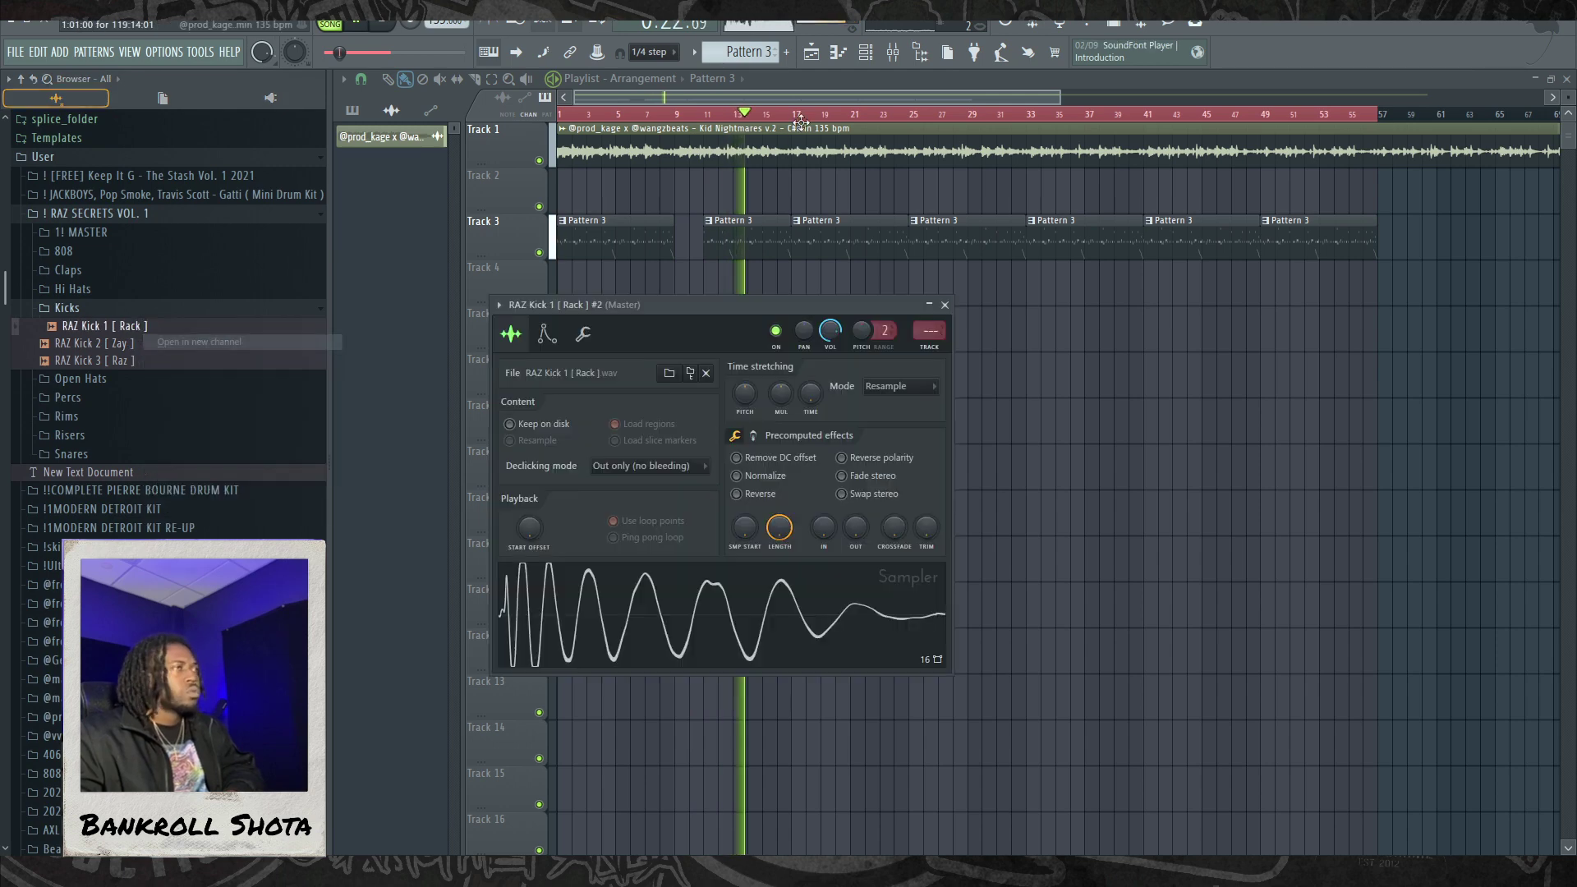
key("F6")
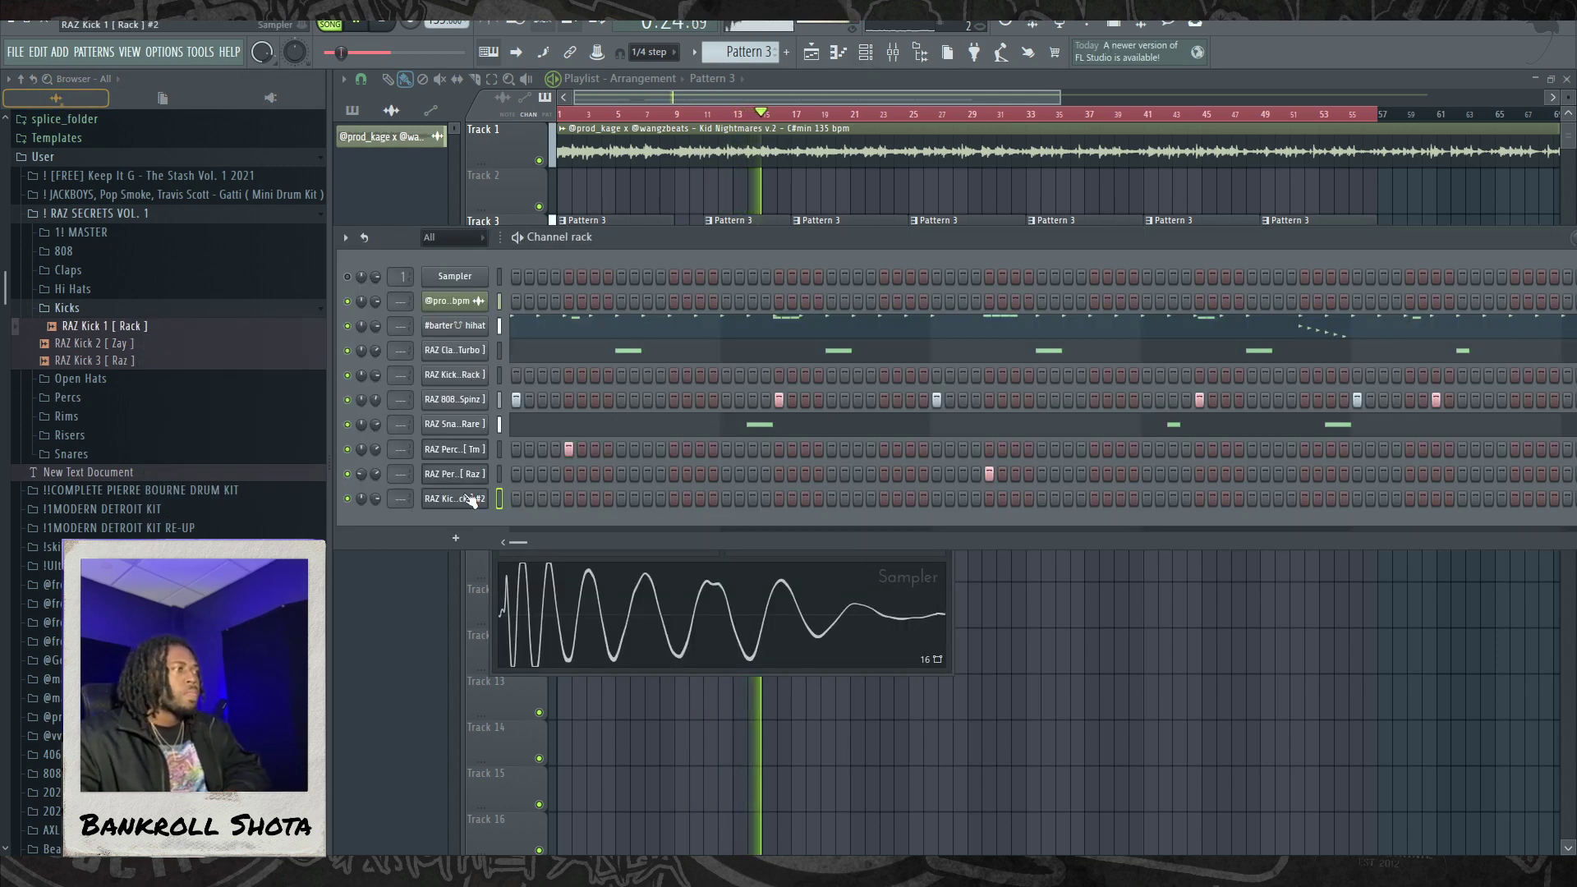
right_click(468, 399)
left_click(542, 670)
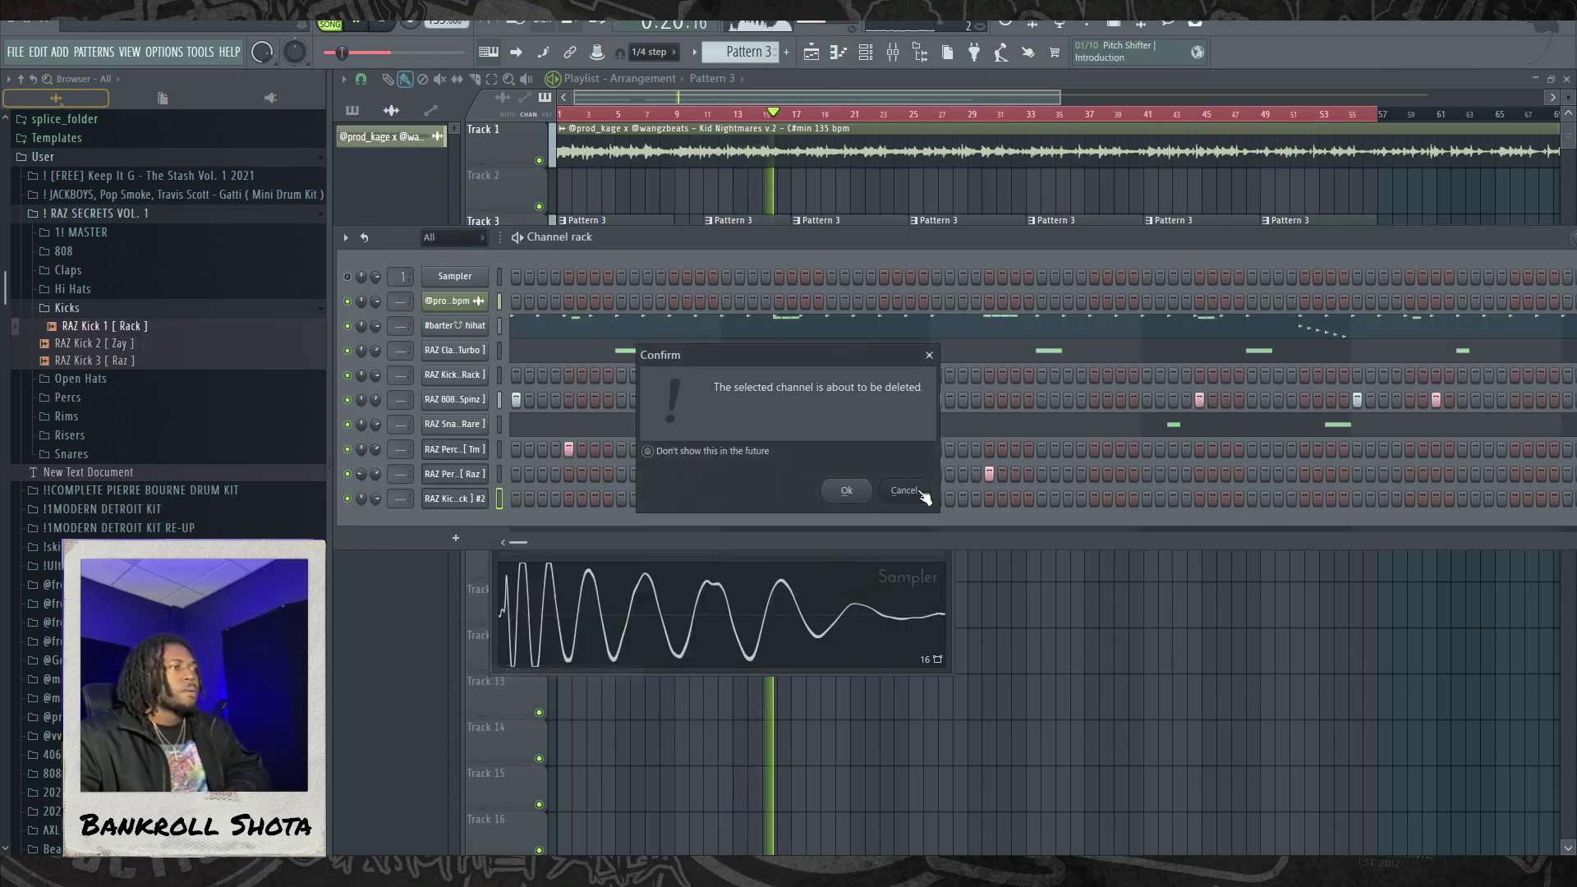
left_click(866, 491)
Step: In the RAZ Kick 1 piano roll, add C5 kicks at bar 2 steps 5 and 11, bar 3 step 1 and bar 4 step 5
right_click(493, 374)
left_click(509, 379)
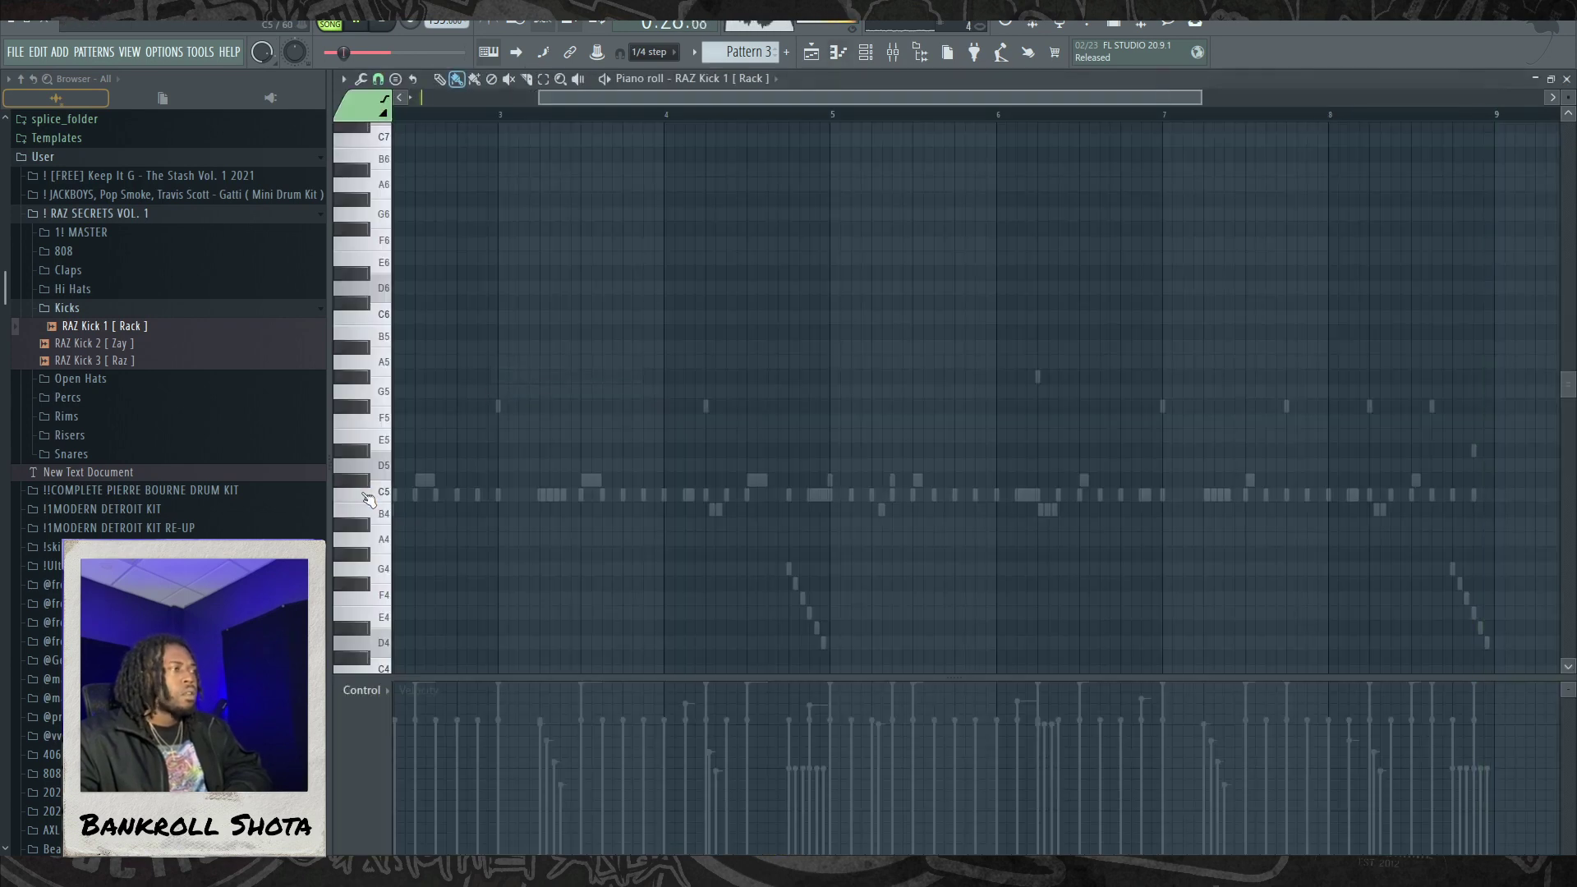
key("space")
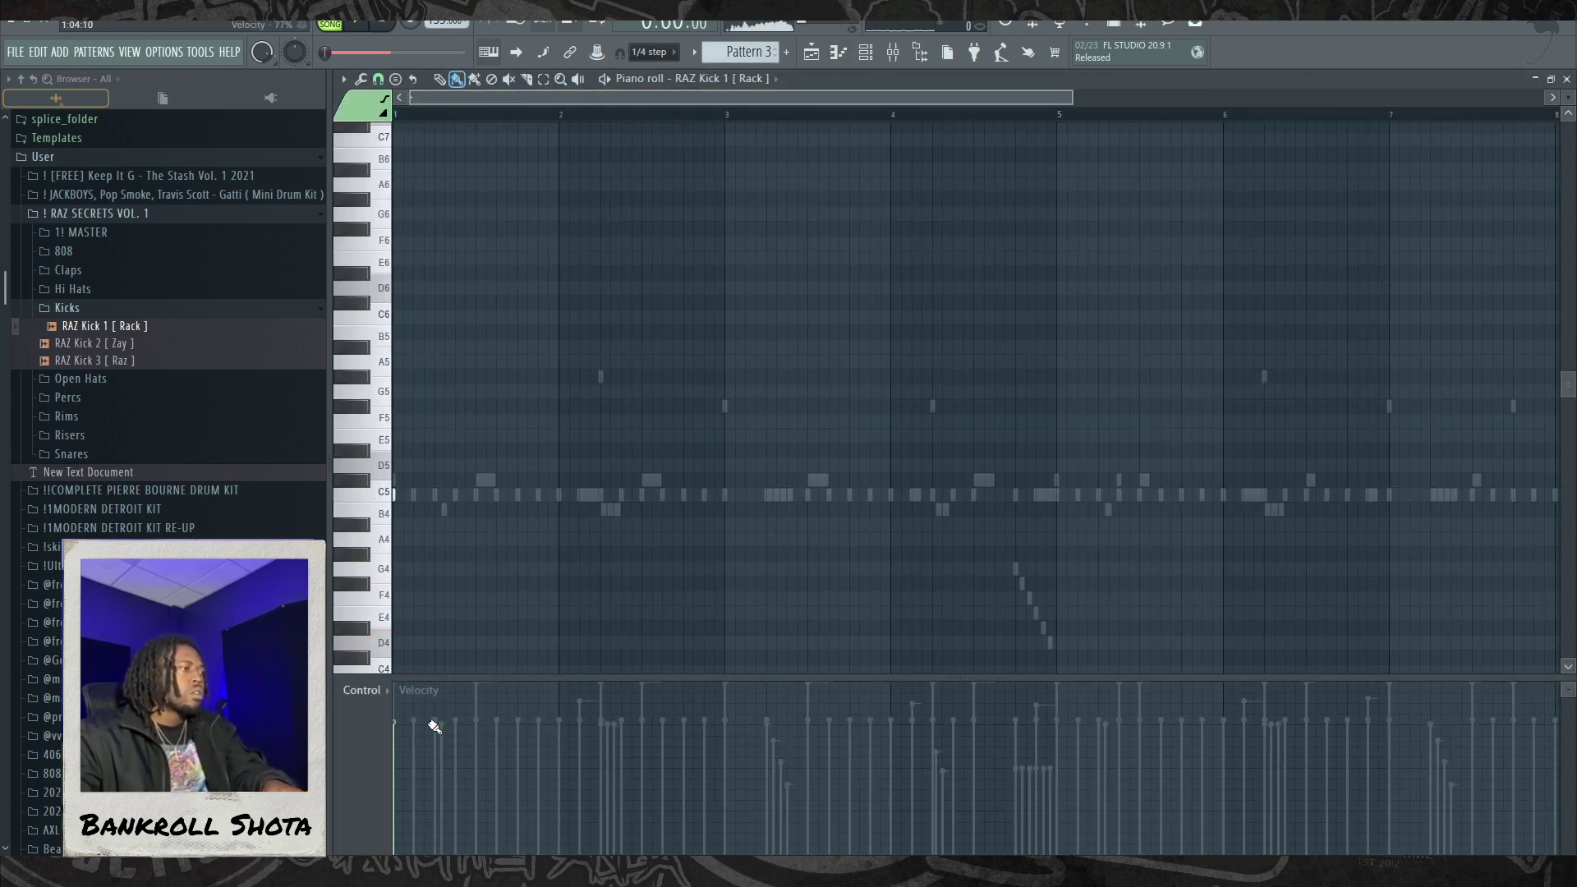
left_click(455, 494)
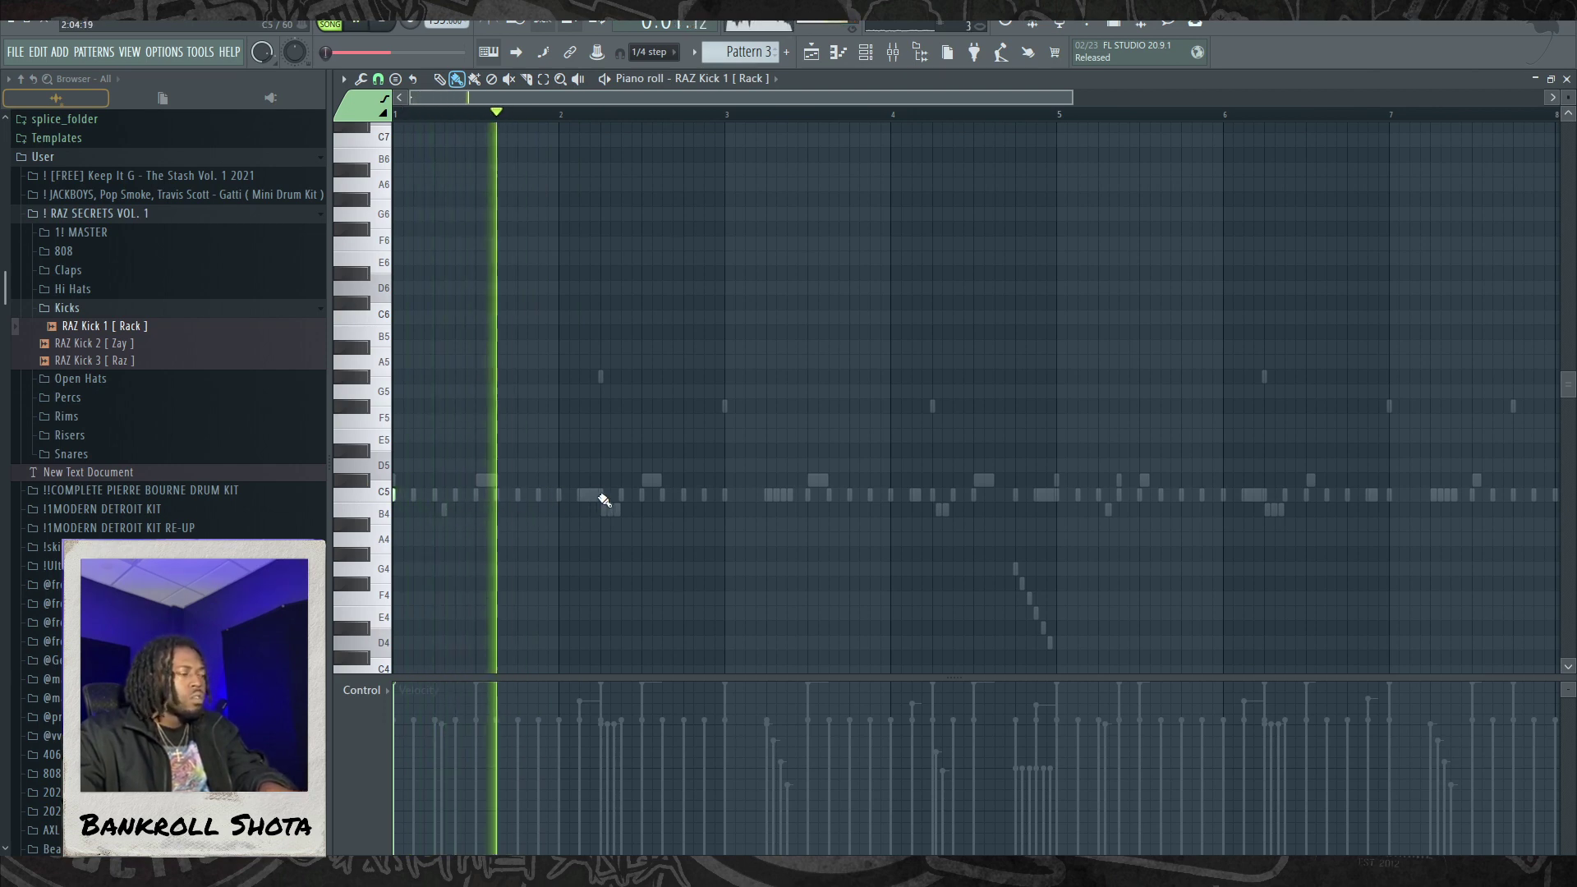
left_click(601, 494)
left_click(662, 494)
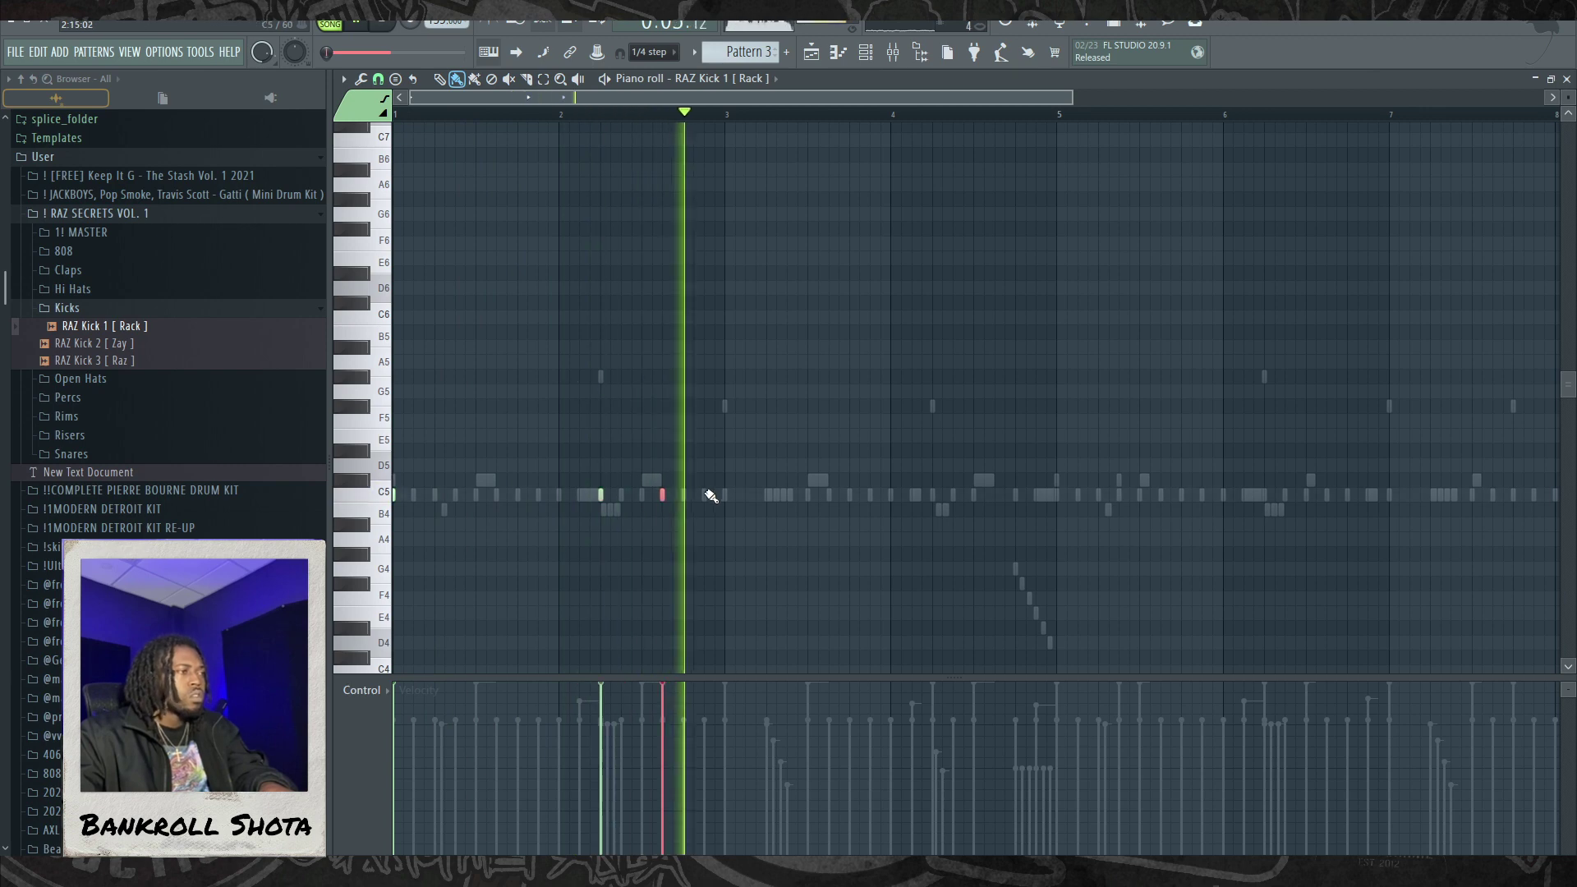
left_click(724, 494)
left_click(932, 494)
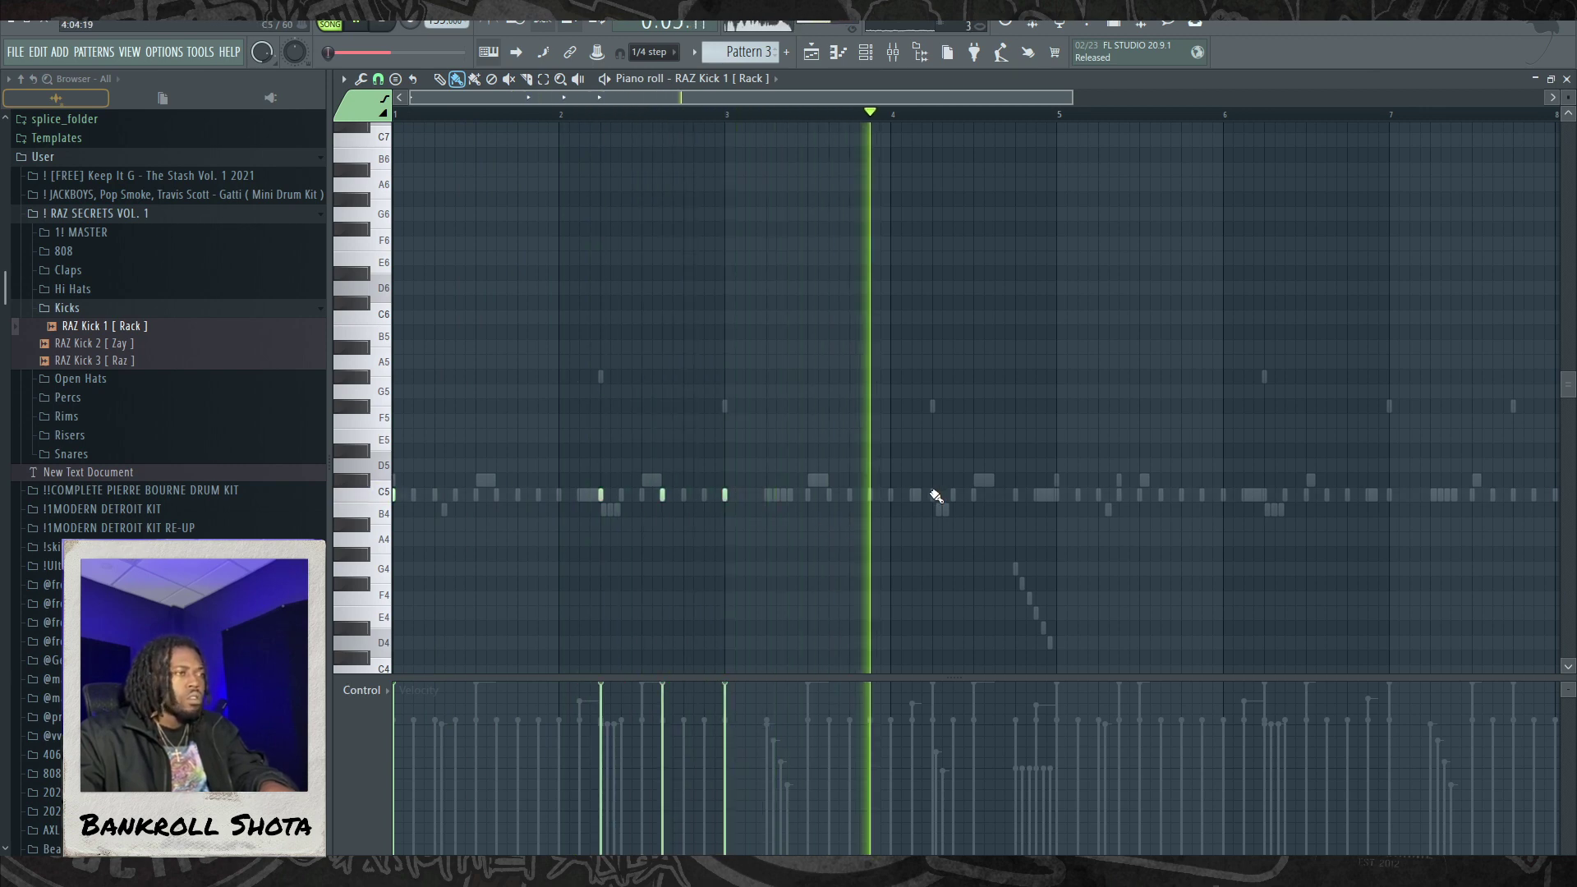
Step: Add C5 kicks at bar 5 steps 1 and 7, bar 6 step 5, bar 7 steps 1 and 13, and bar 8 steps 5 and 11
left_click(1056, 495)
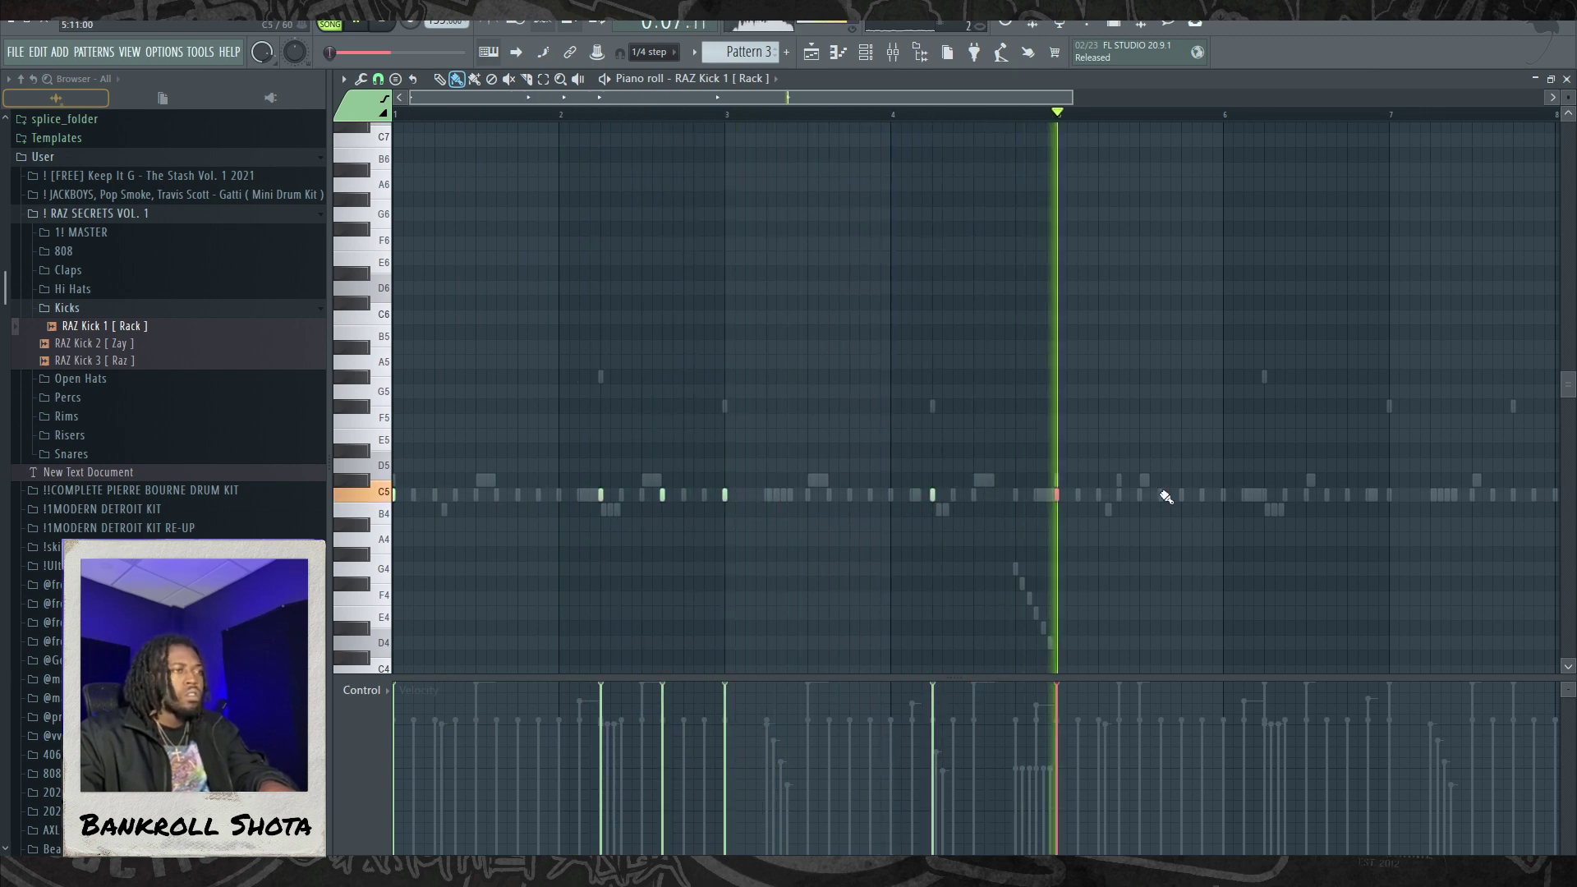
left_click(1118, 494)
left_click(1263, 495)
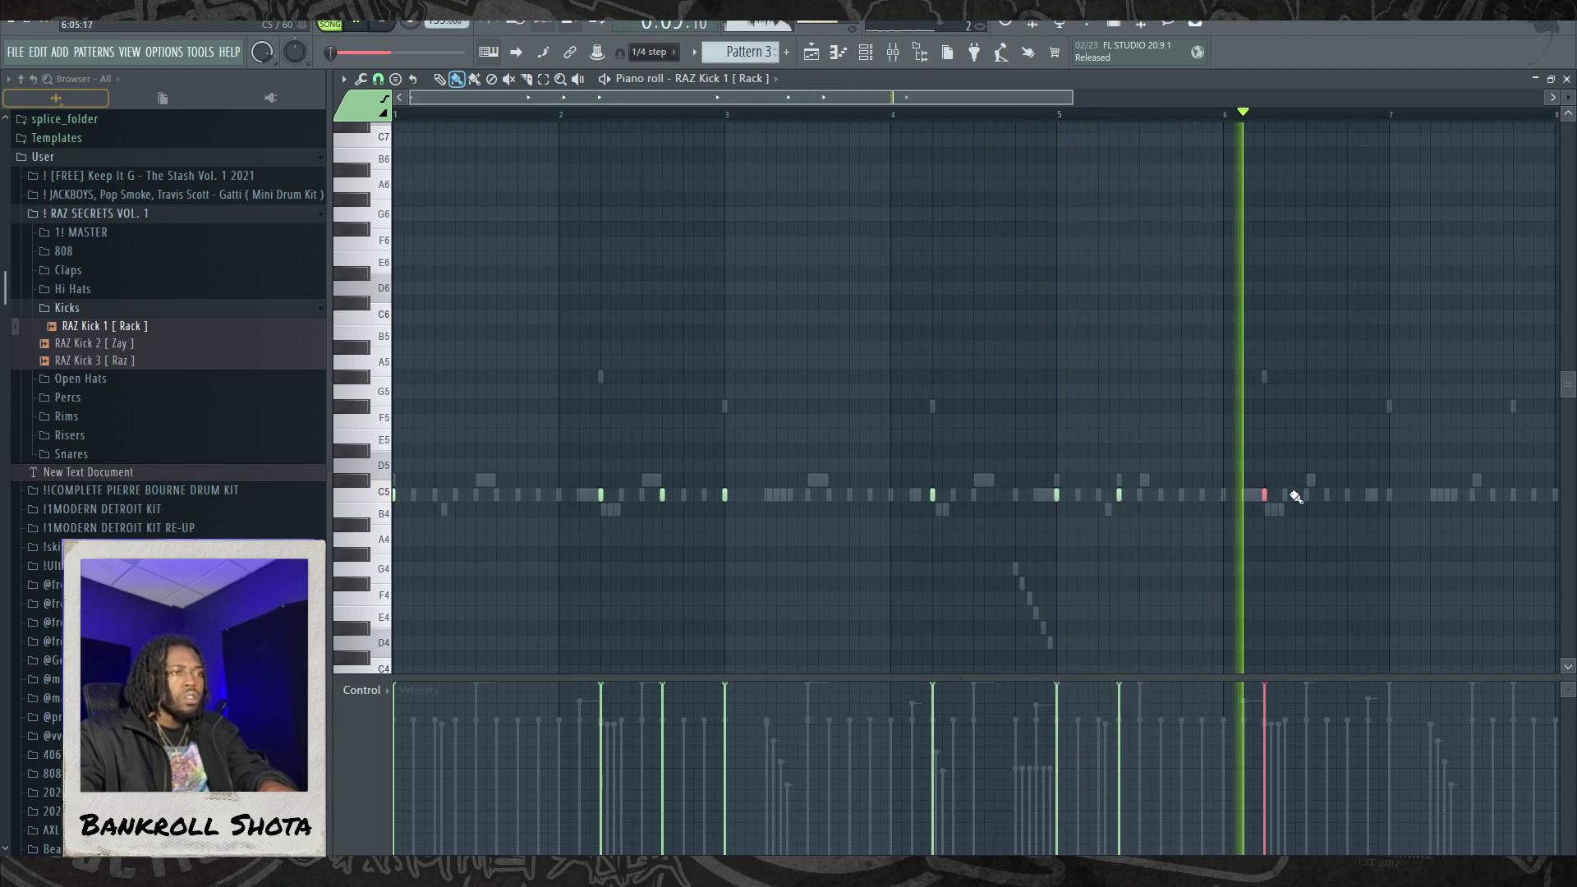
left_click(1389, 494)
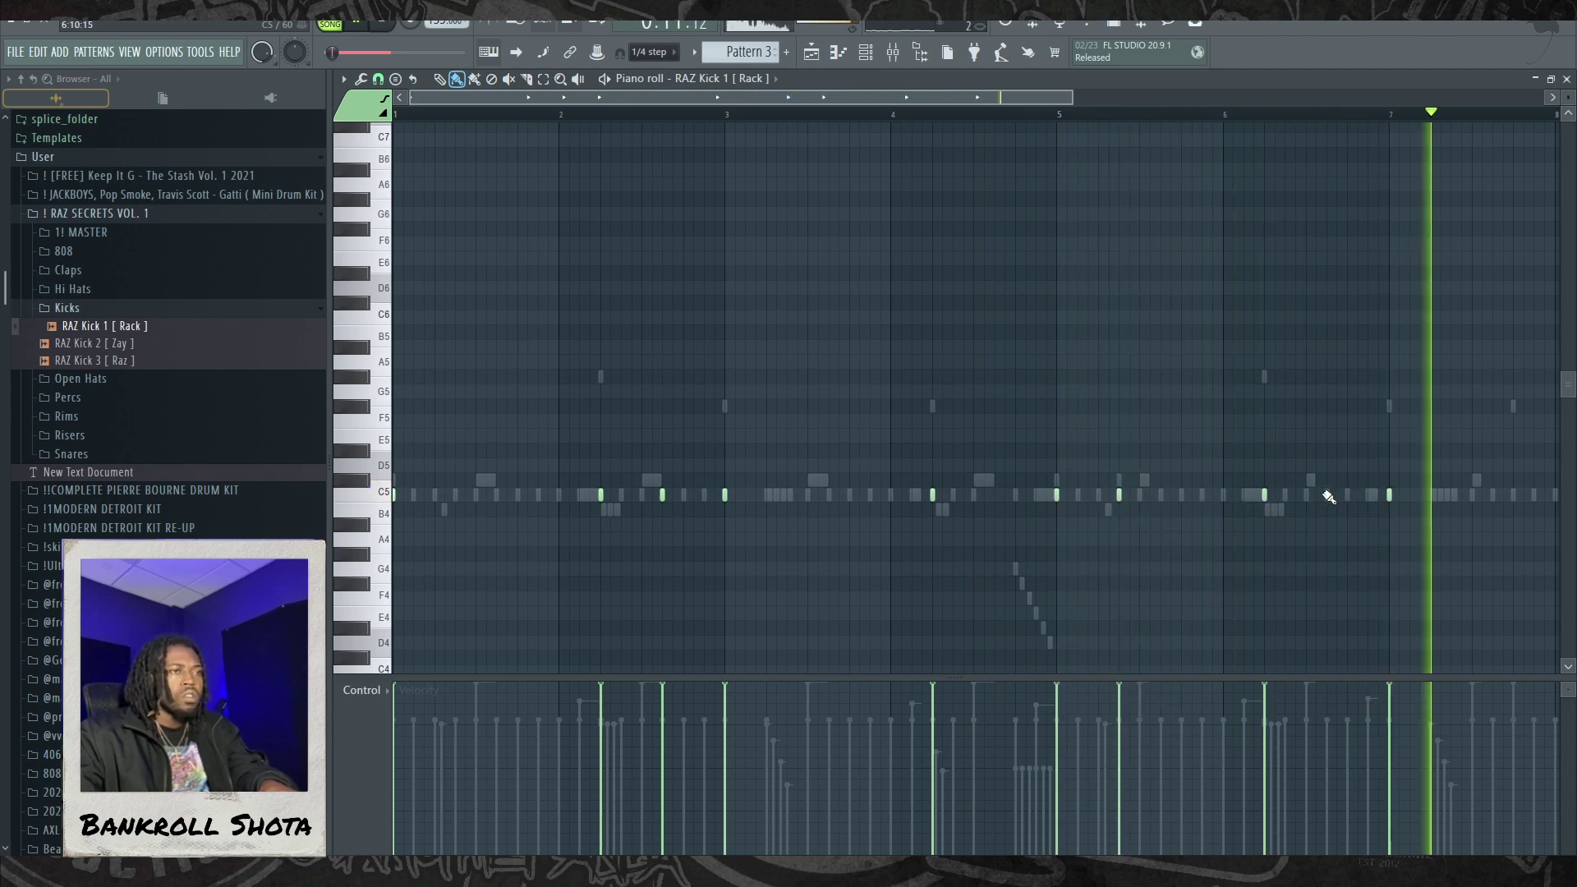
left_click(1249, 495)
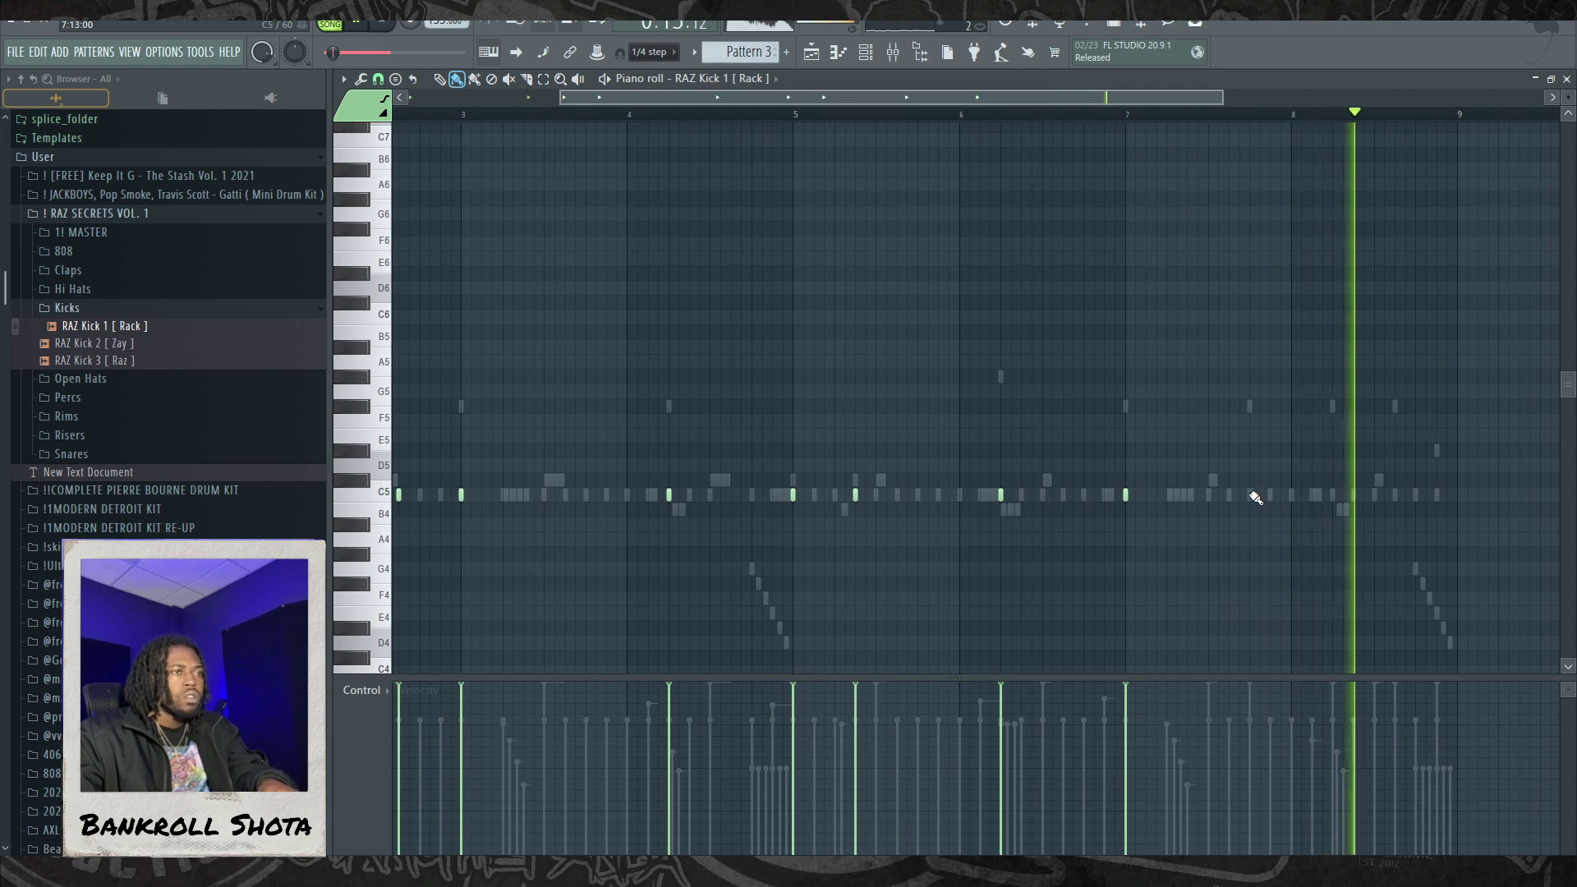
left_click(1346, 496)
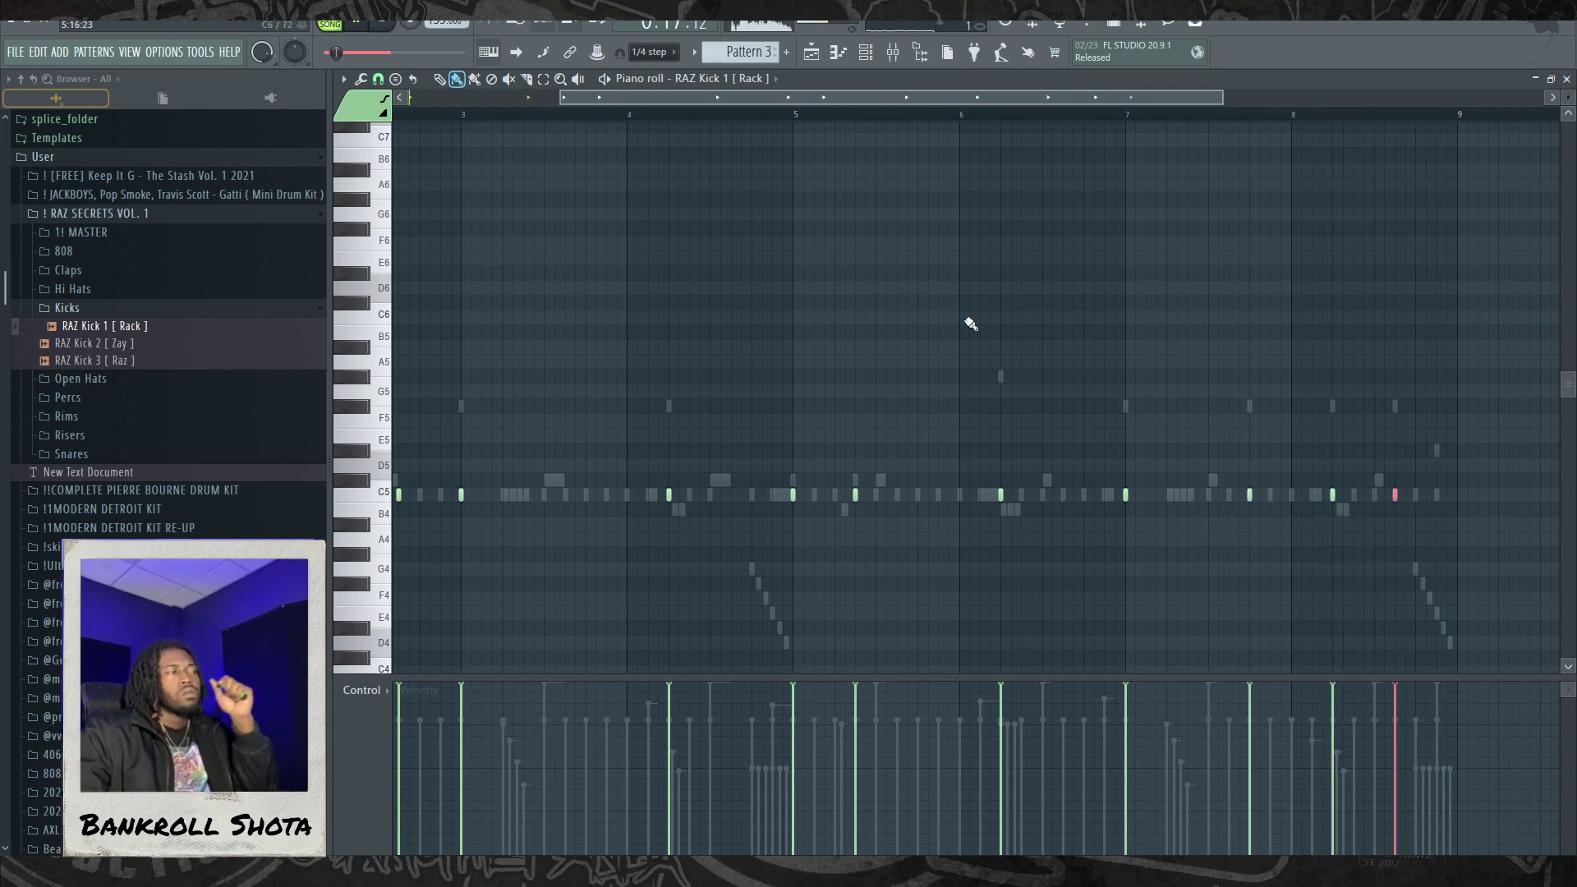
left_click_drag(727, 100, 541, 156)
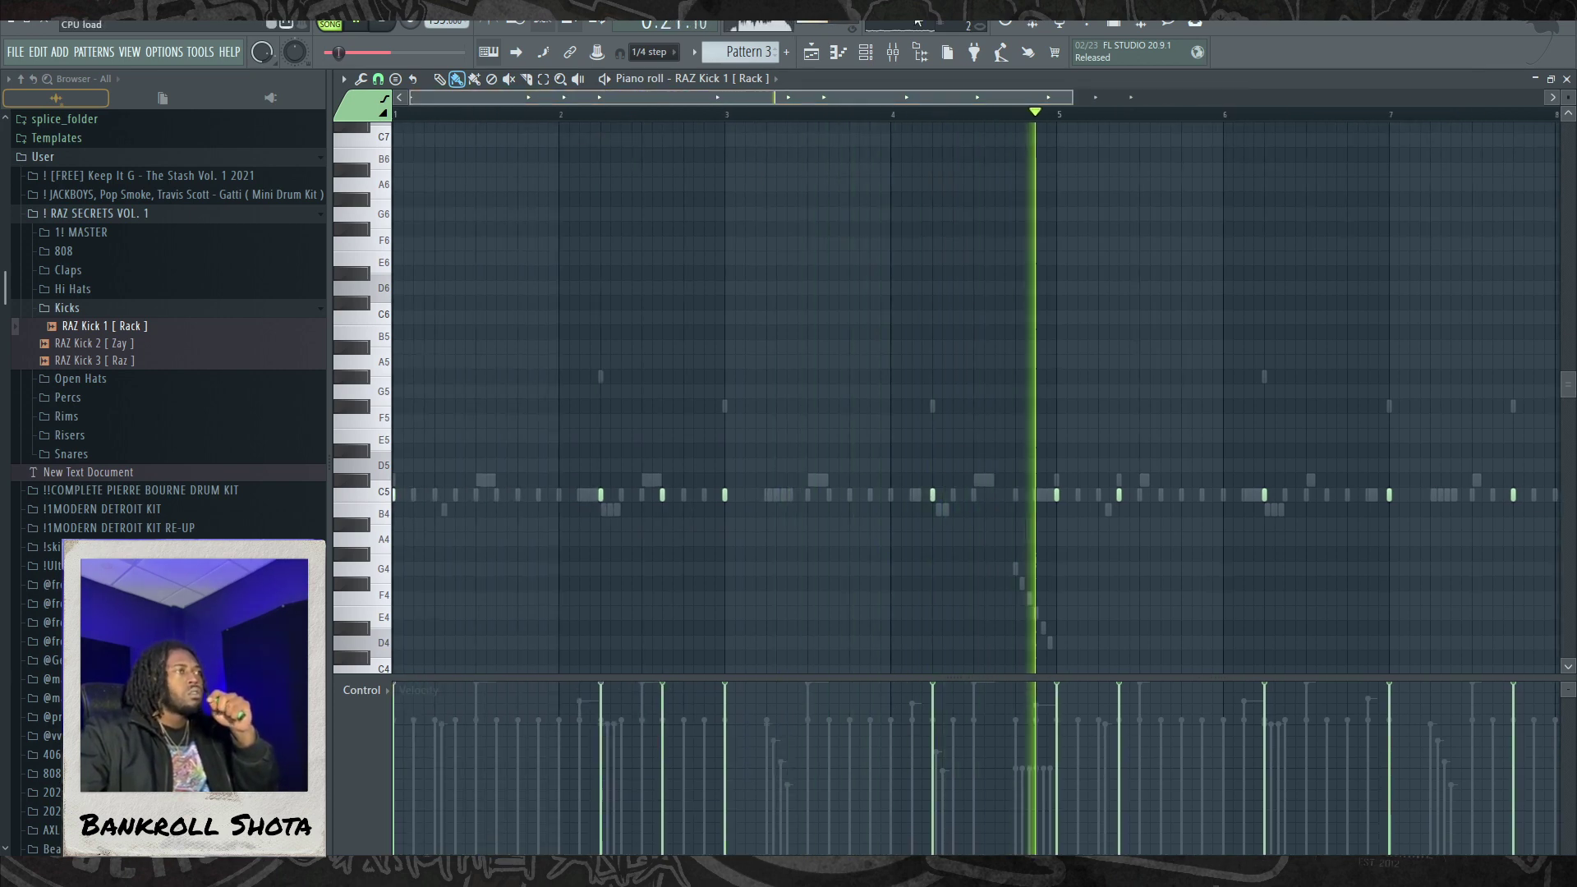
Step: Save the project as Kid Nightmare x Kage 135bpm and start a new empty project
left_click(836, 53)
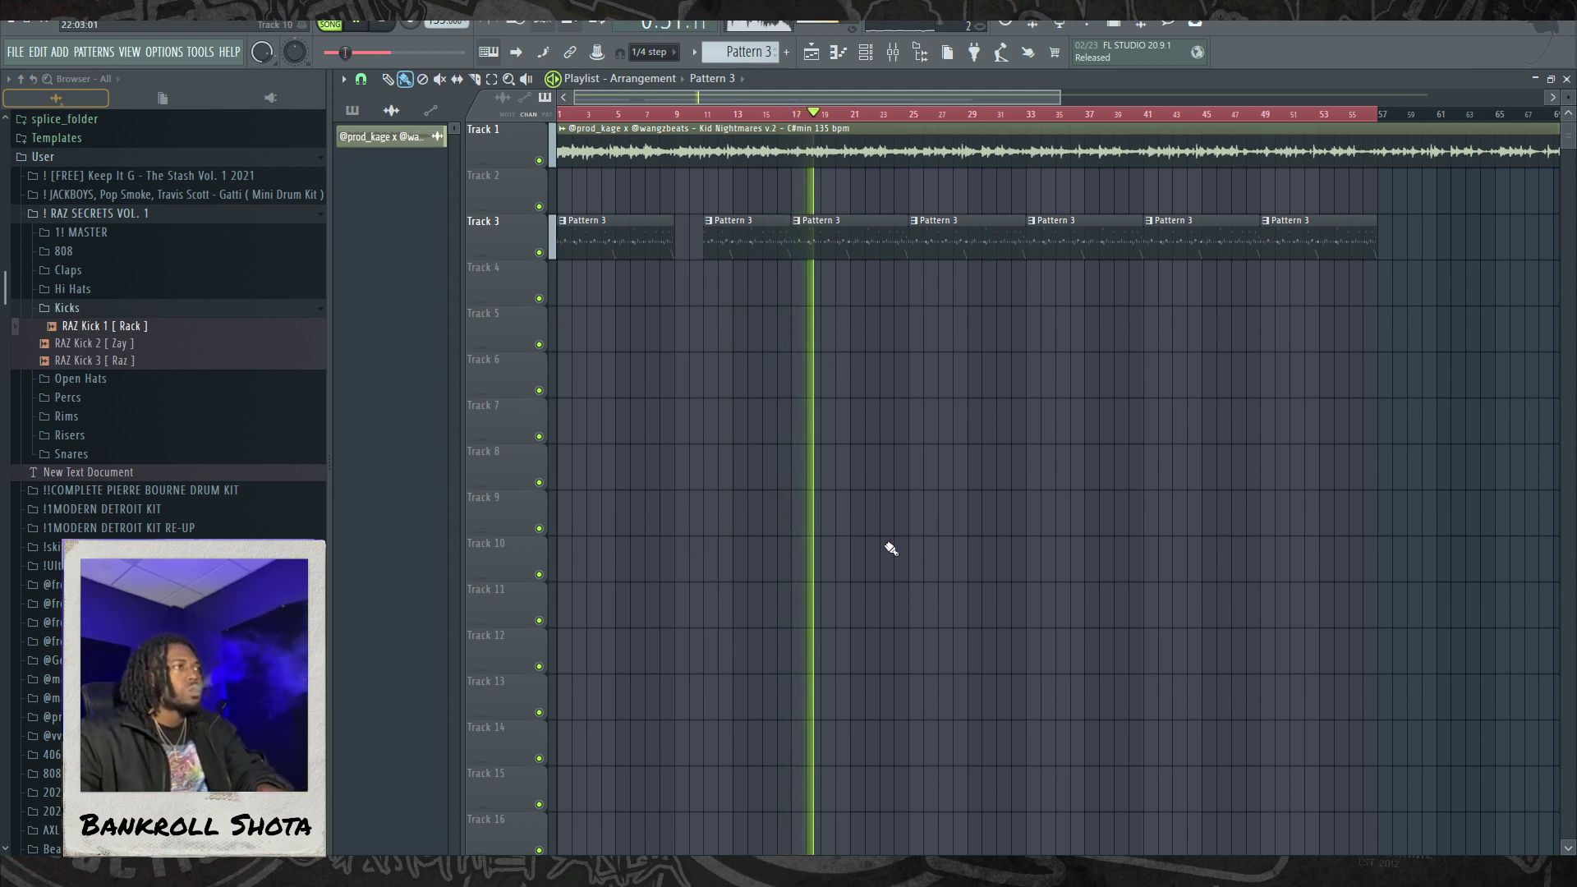
key("ctrl+s")
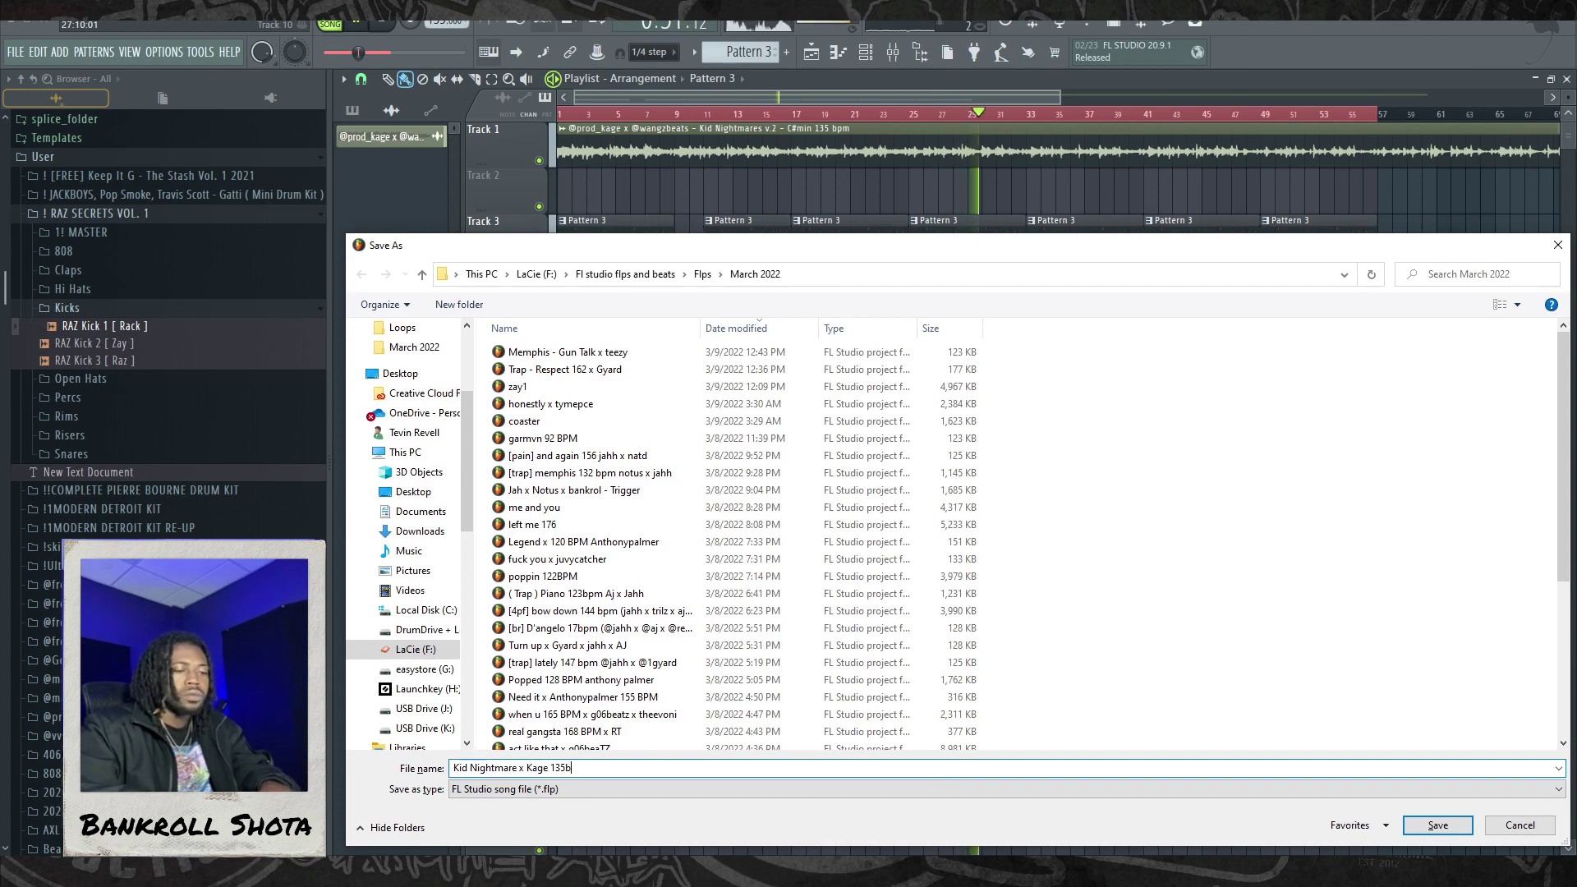
key("Return")
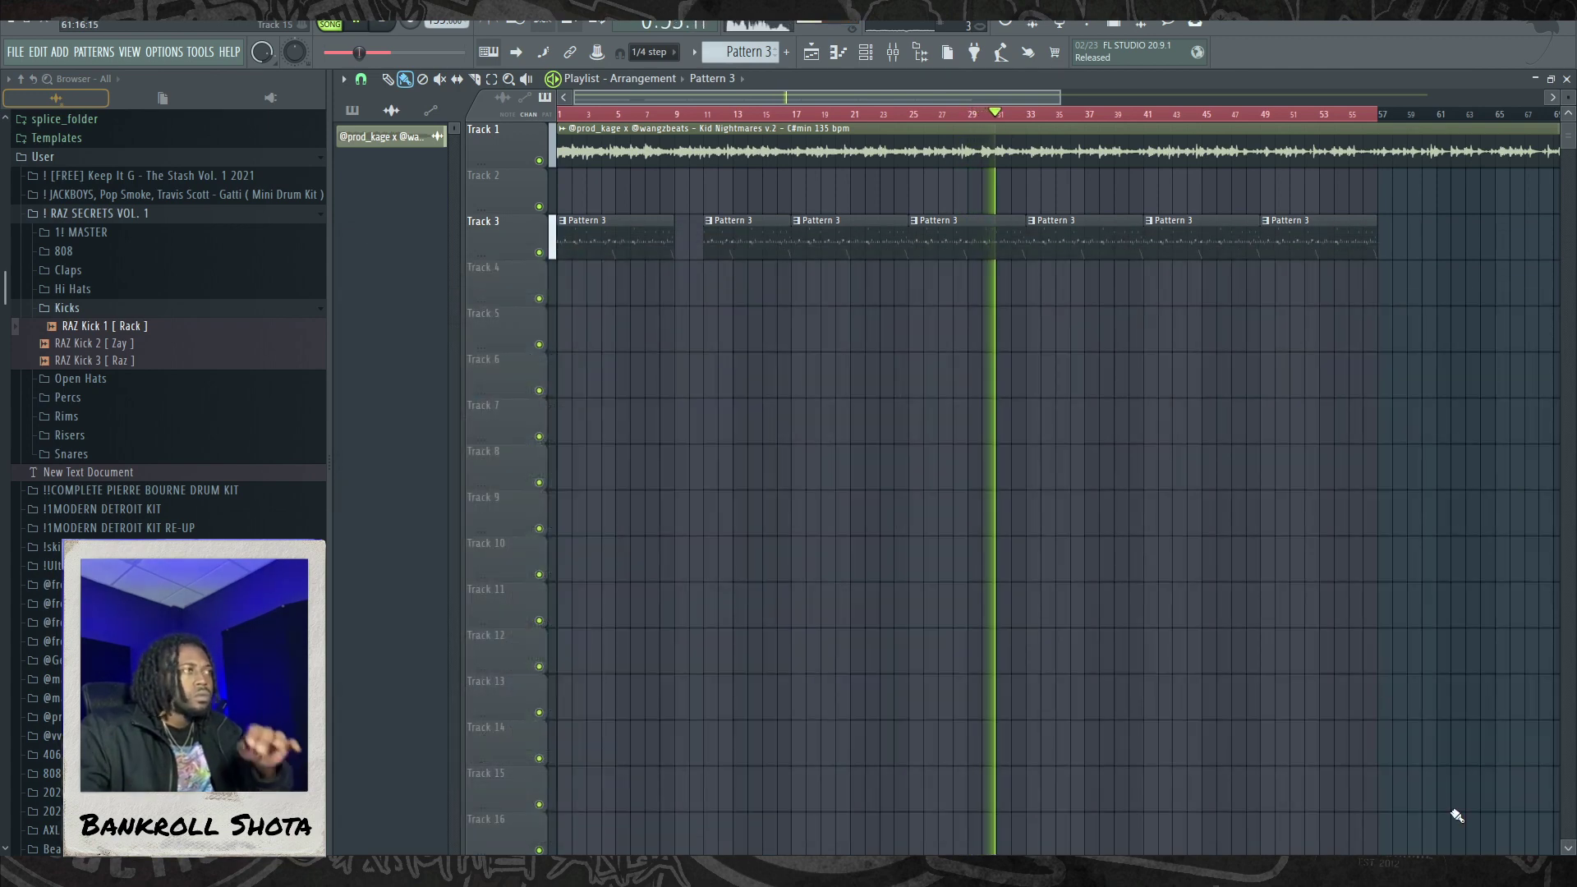
left_click(17, 52)
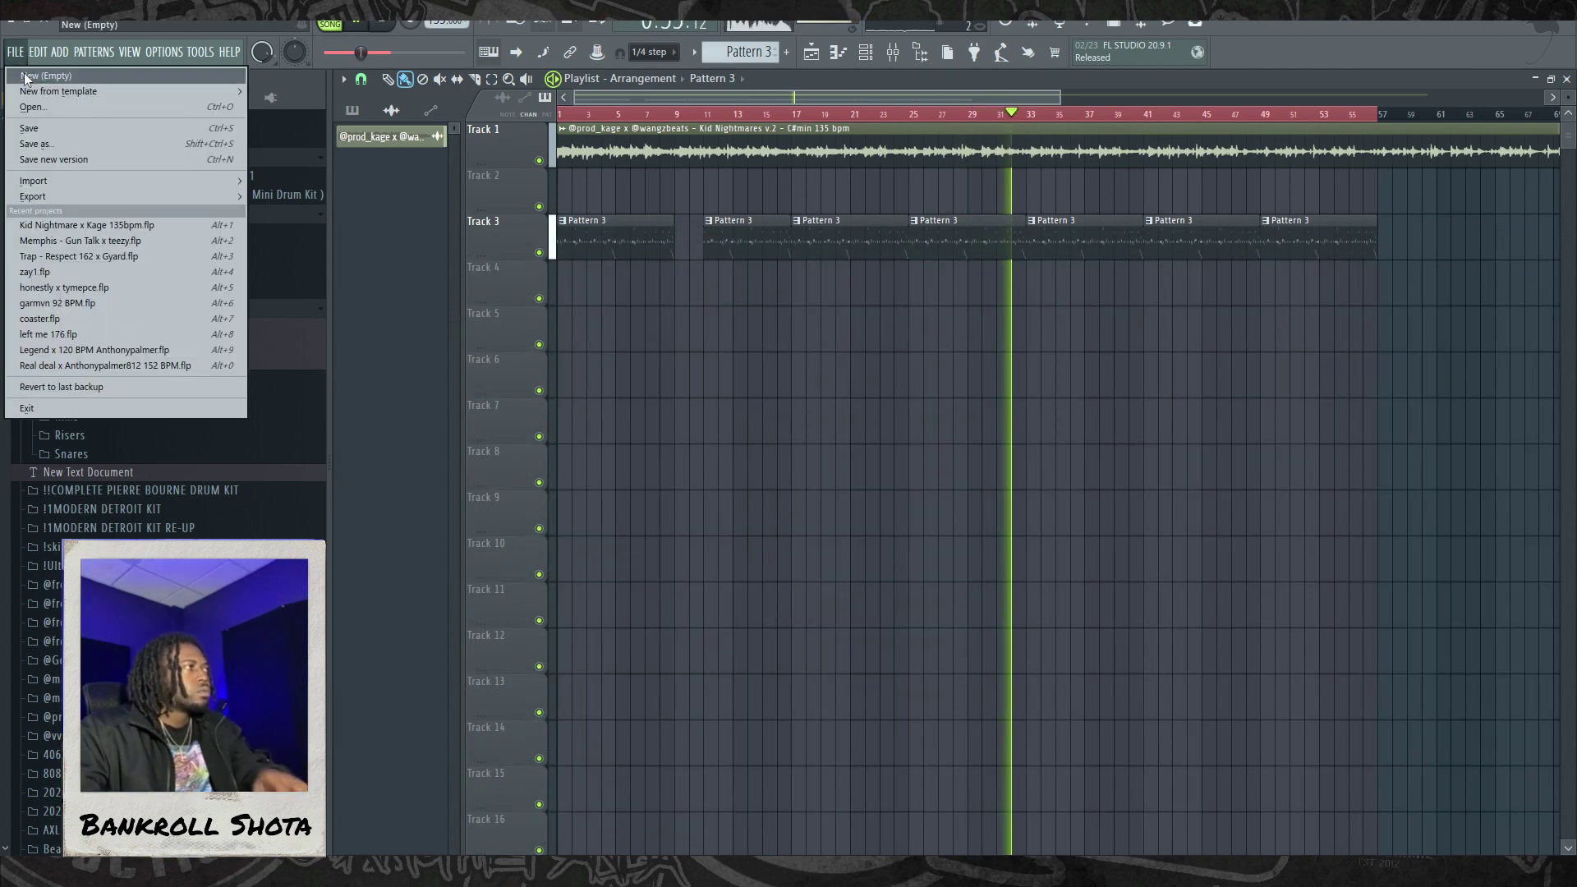
left_click(25, 76)
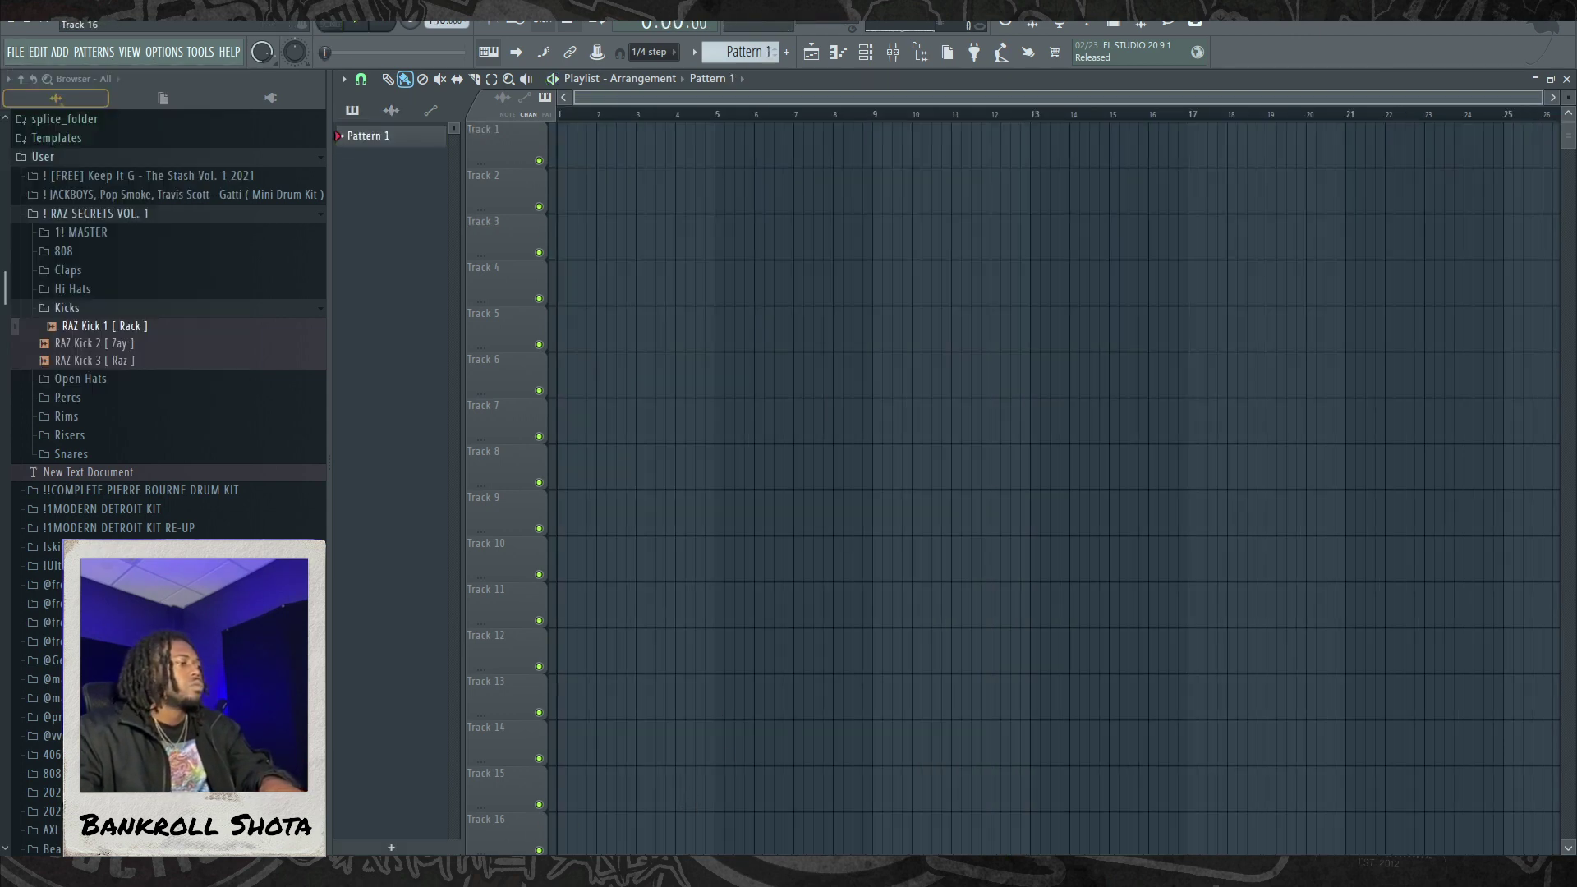
Step: Switch to the browser, show the latest downloads in their folder, and add the Hammers 118 C#m loop to the playlist
mouse_move(501, 873)
left_click(526, 836)
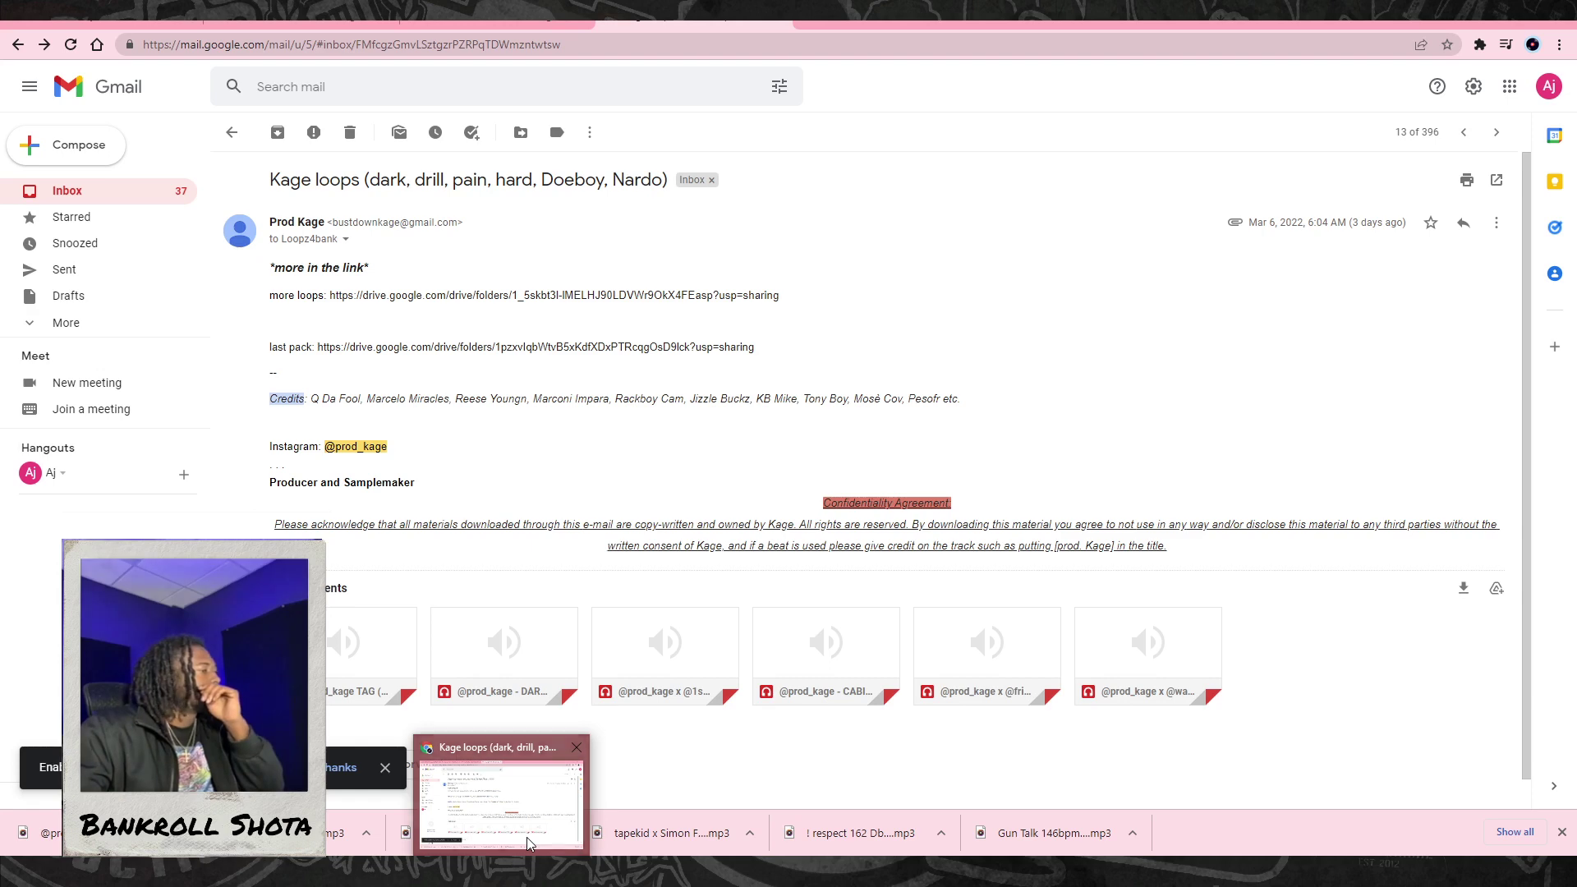
left_click(367, 835)
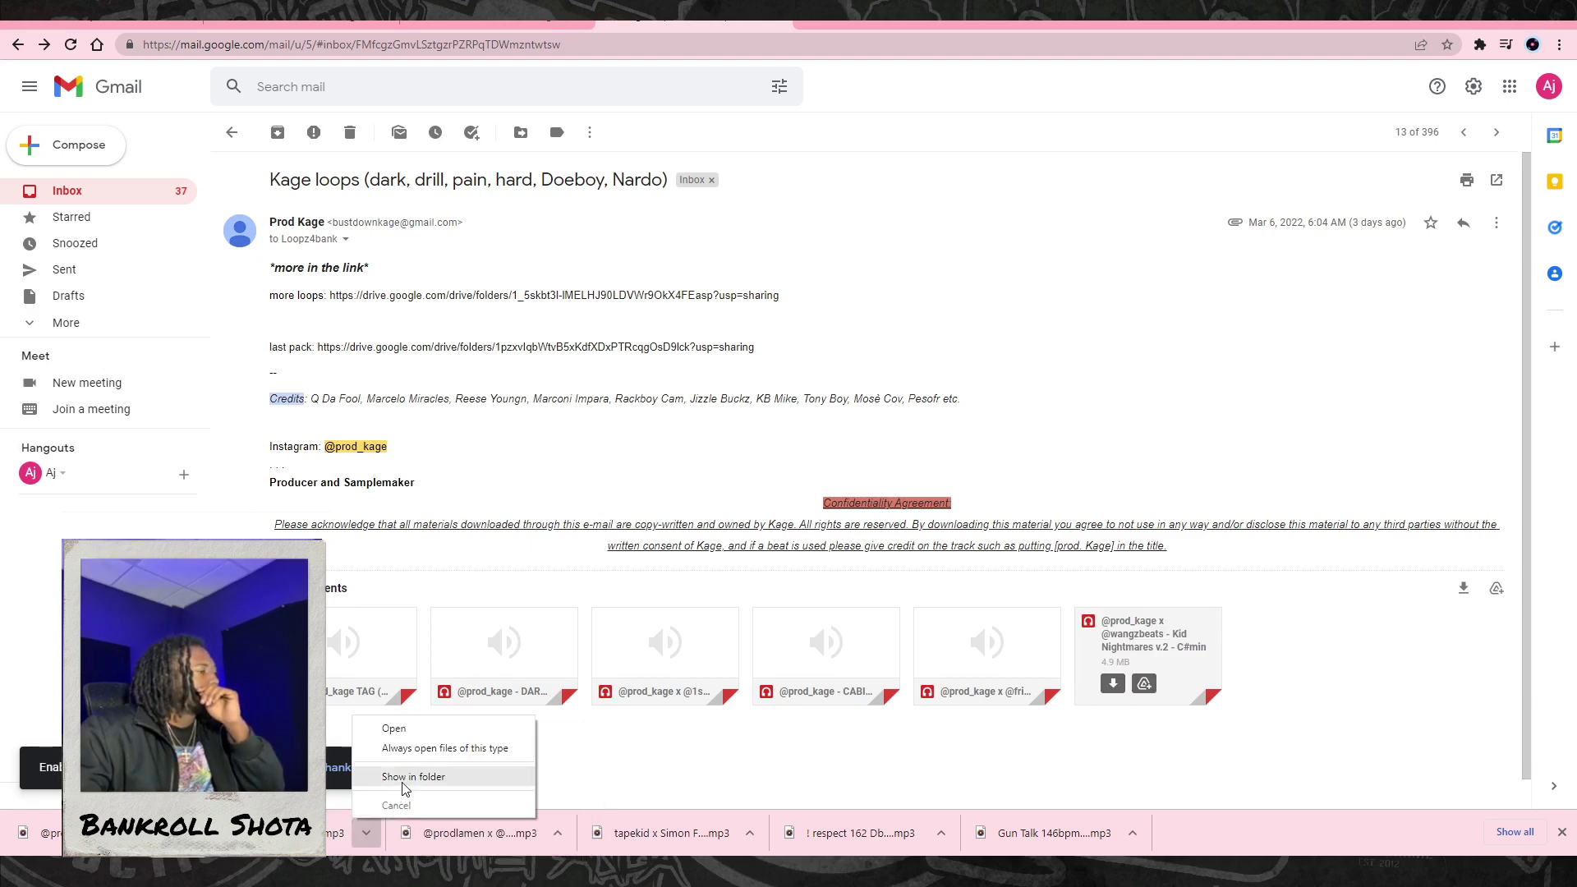
left_click(405, 778)
left_click_drag(893, 665, 593, 328)
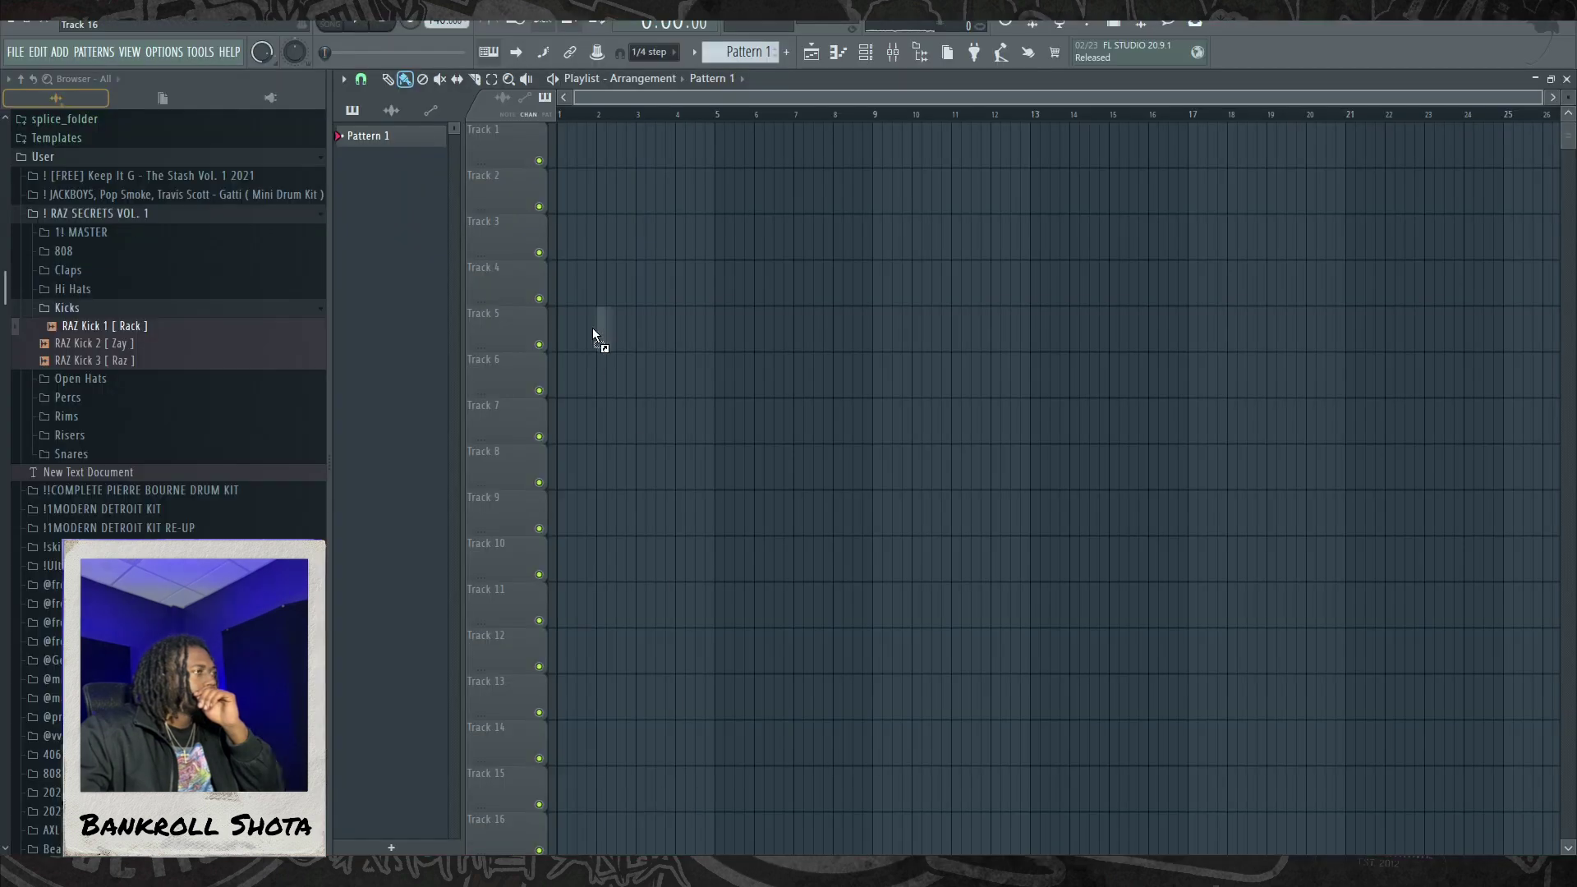
Step: Lower the project tempo to match the 118 BPM loop during playback and check the loop clip's channel settings
left_click(358, 35)
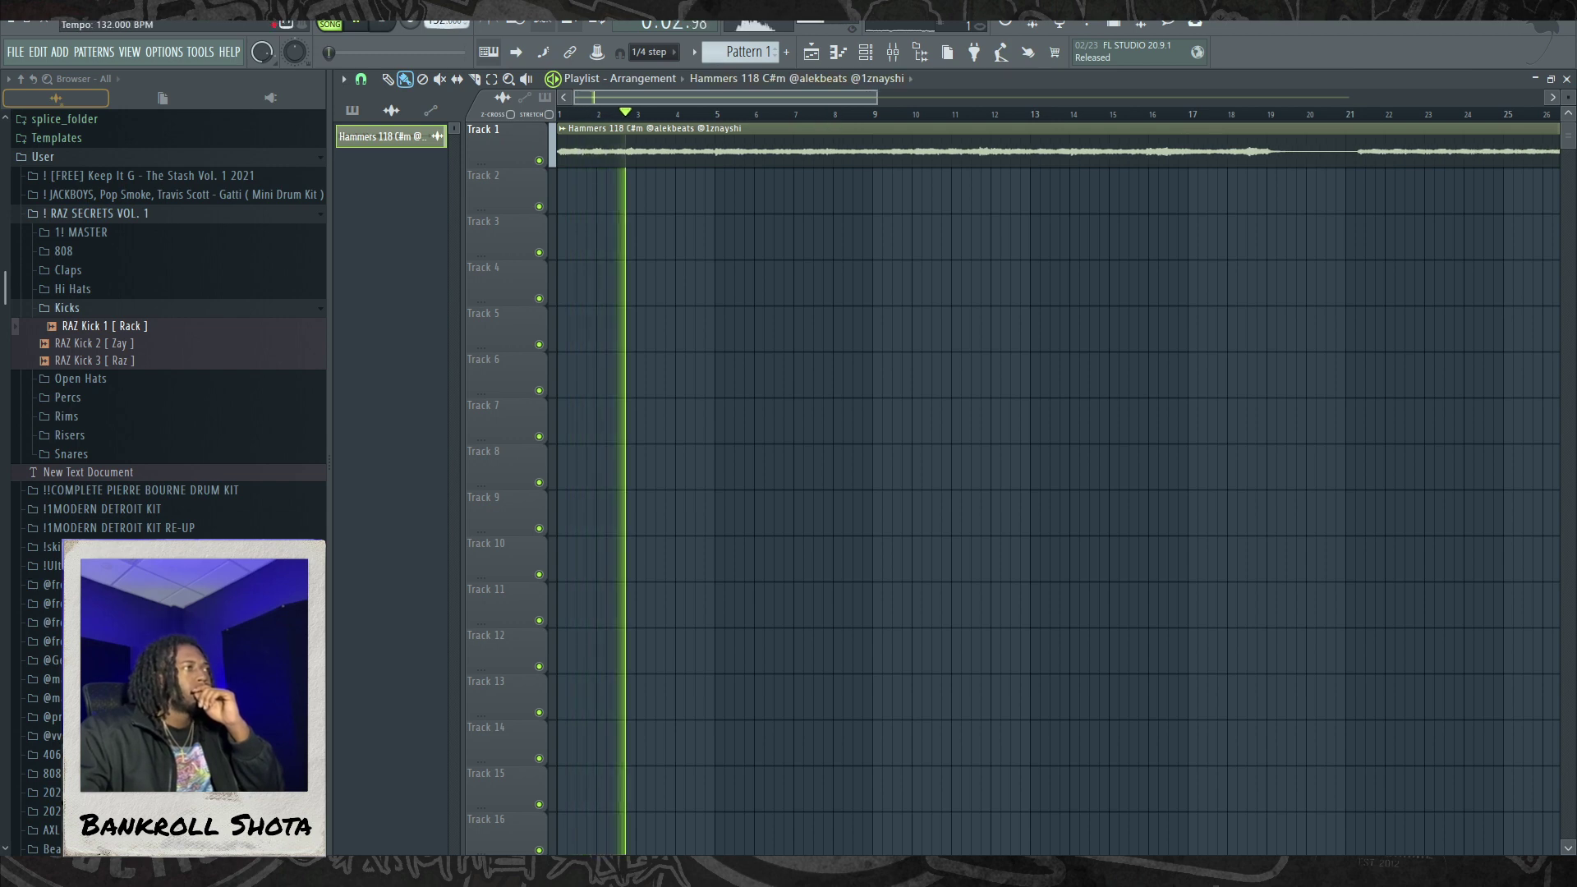
left_click_drag(445, 21, 444, 41)
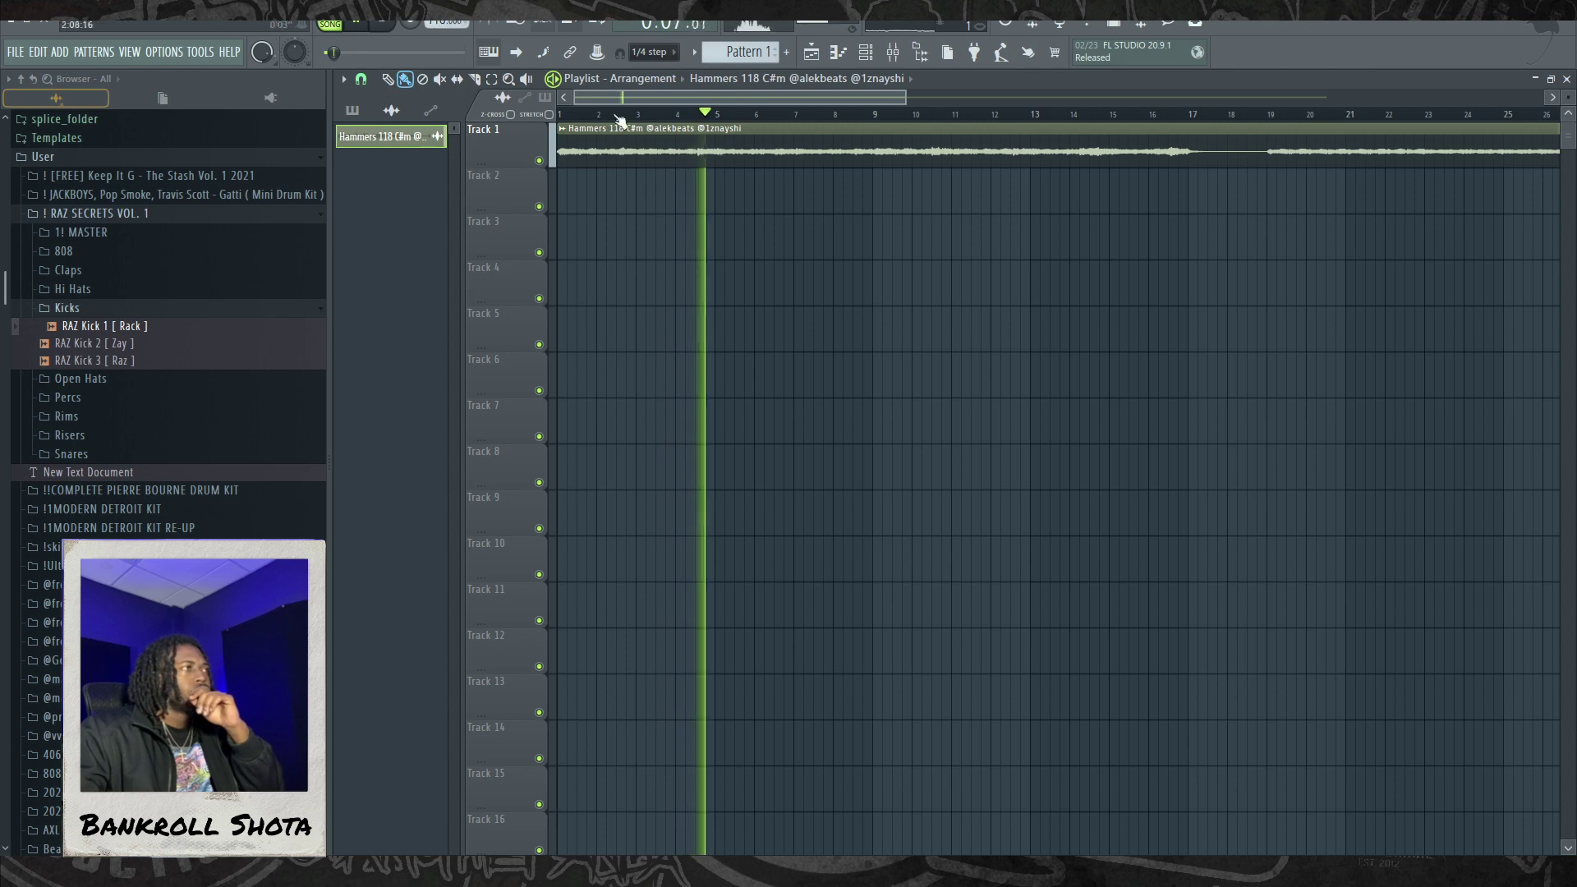
double_click(567, 146)
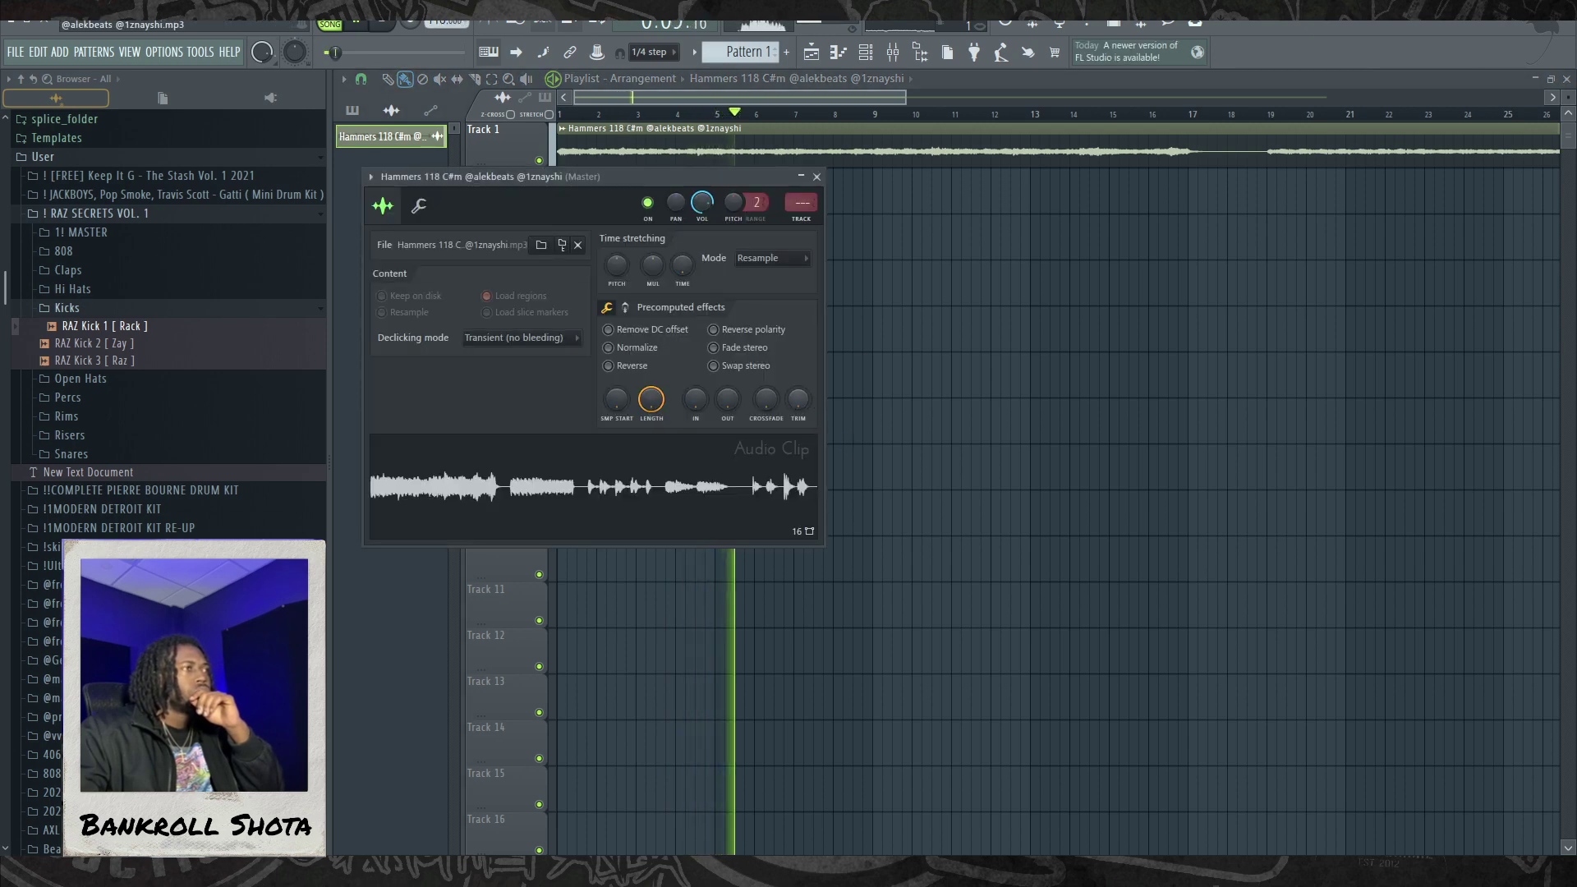
left_click(816, 176)
Step: Place Pattern 3 at bar 1 of playlist Track 3, extend it to eight bars, and repeat it at bar 9
scroll(736, 52, "down", 1)
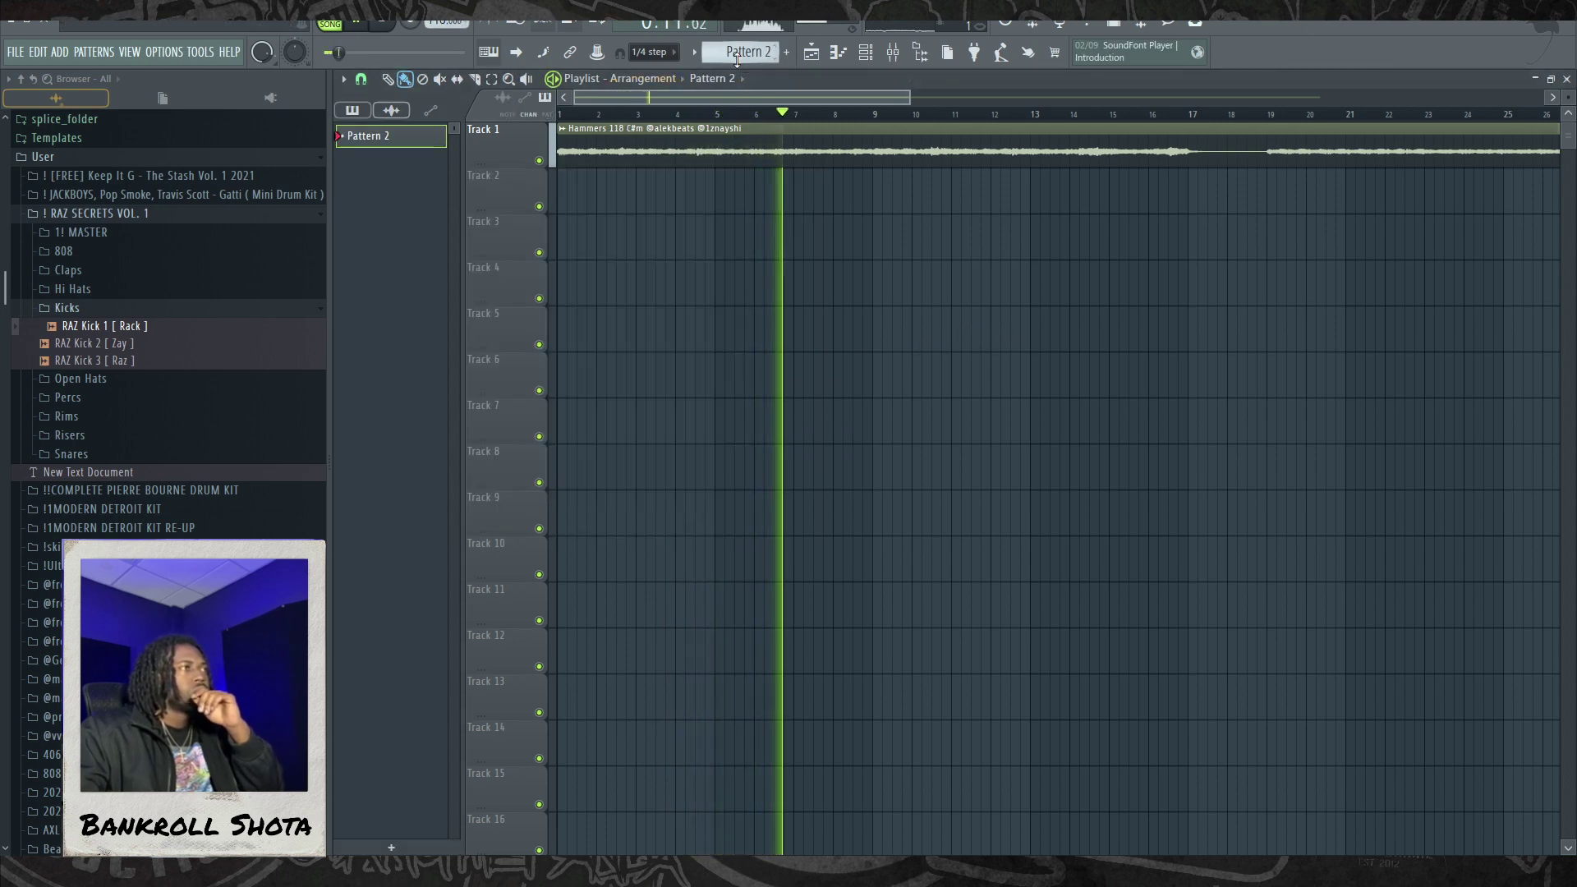
scroll(737, 51, "down", 1)
left_click(575, 240)
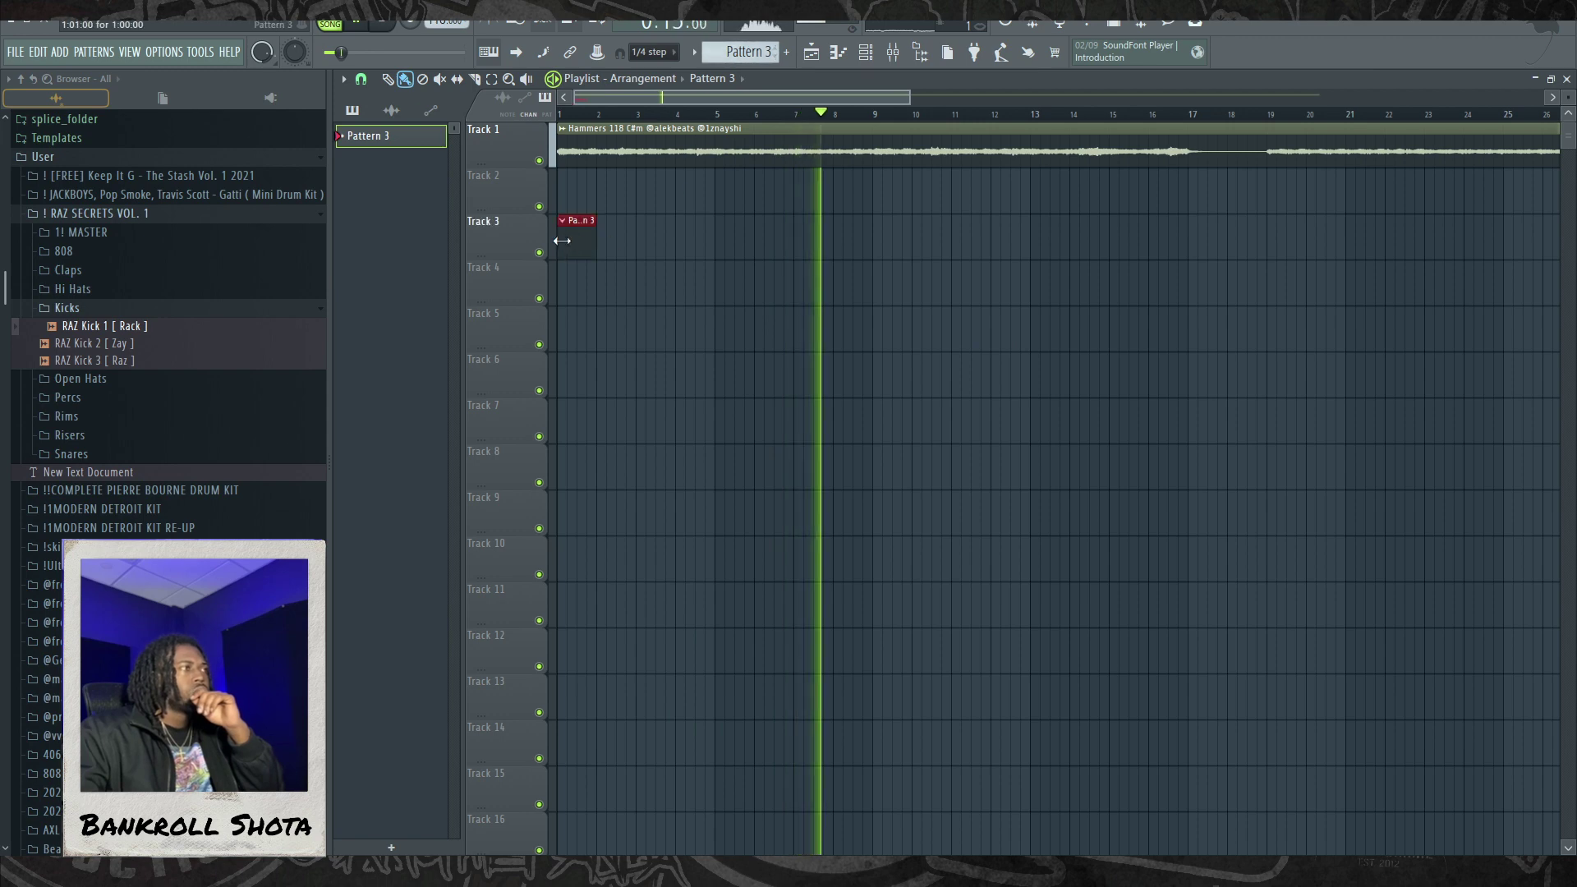
left_click_drag(593, 238, 867, 234)
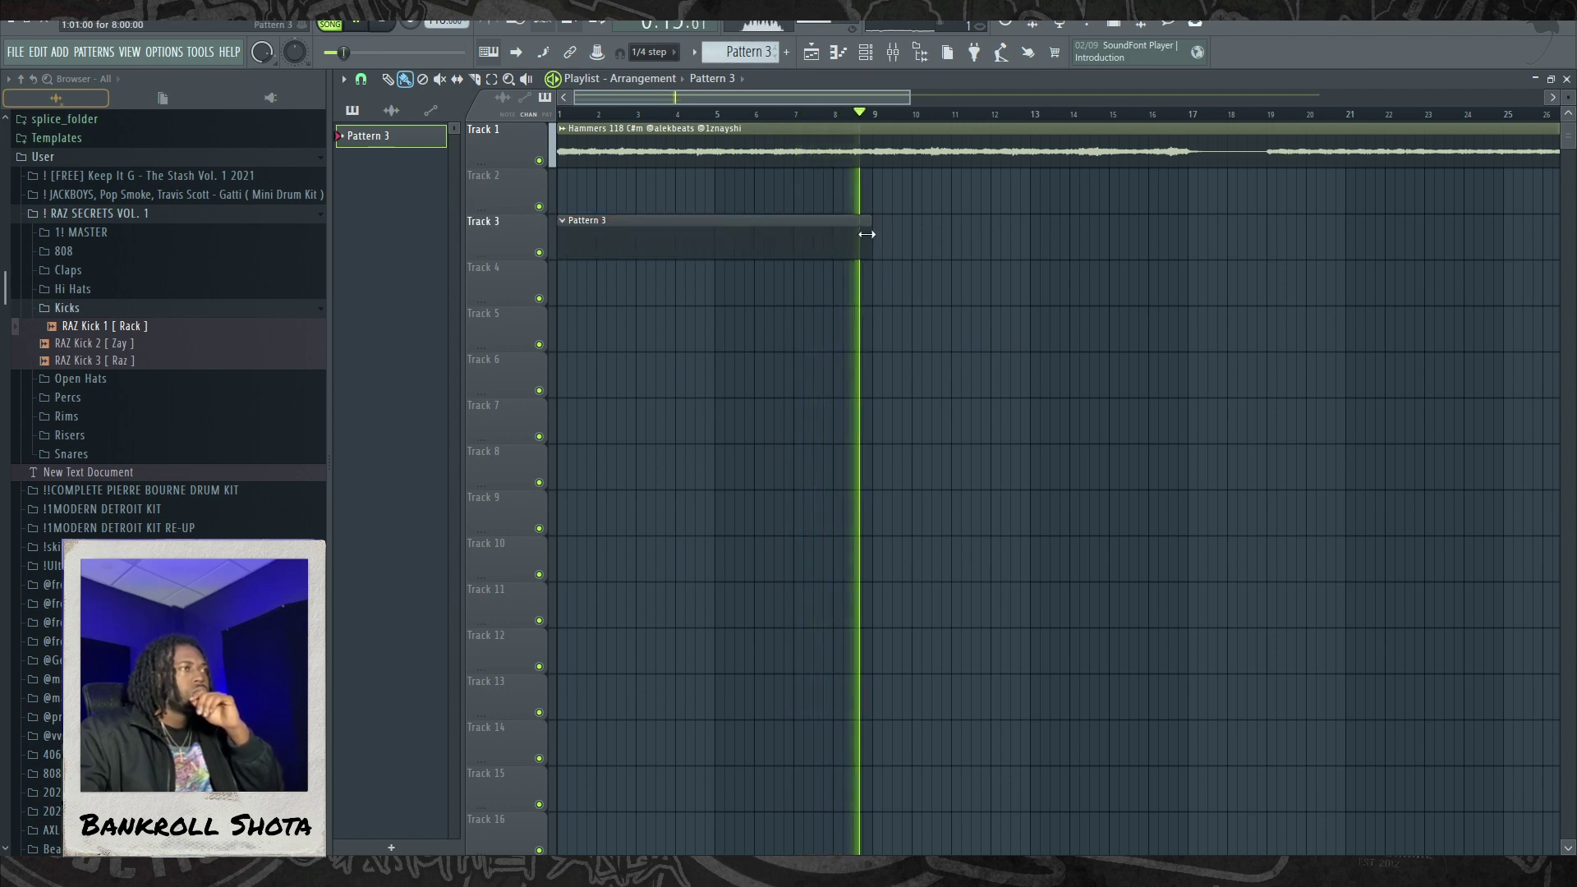
left_click(869, 236)
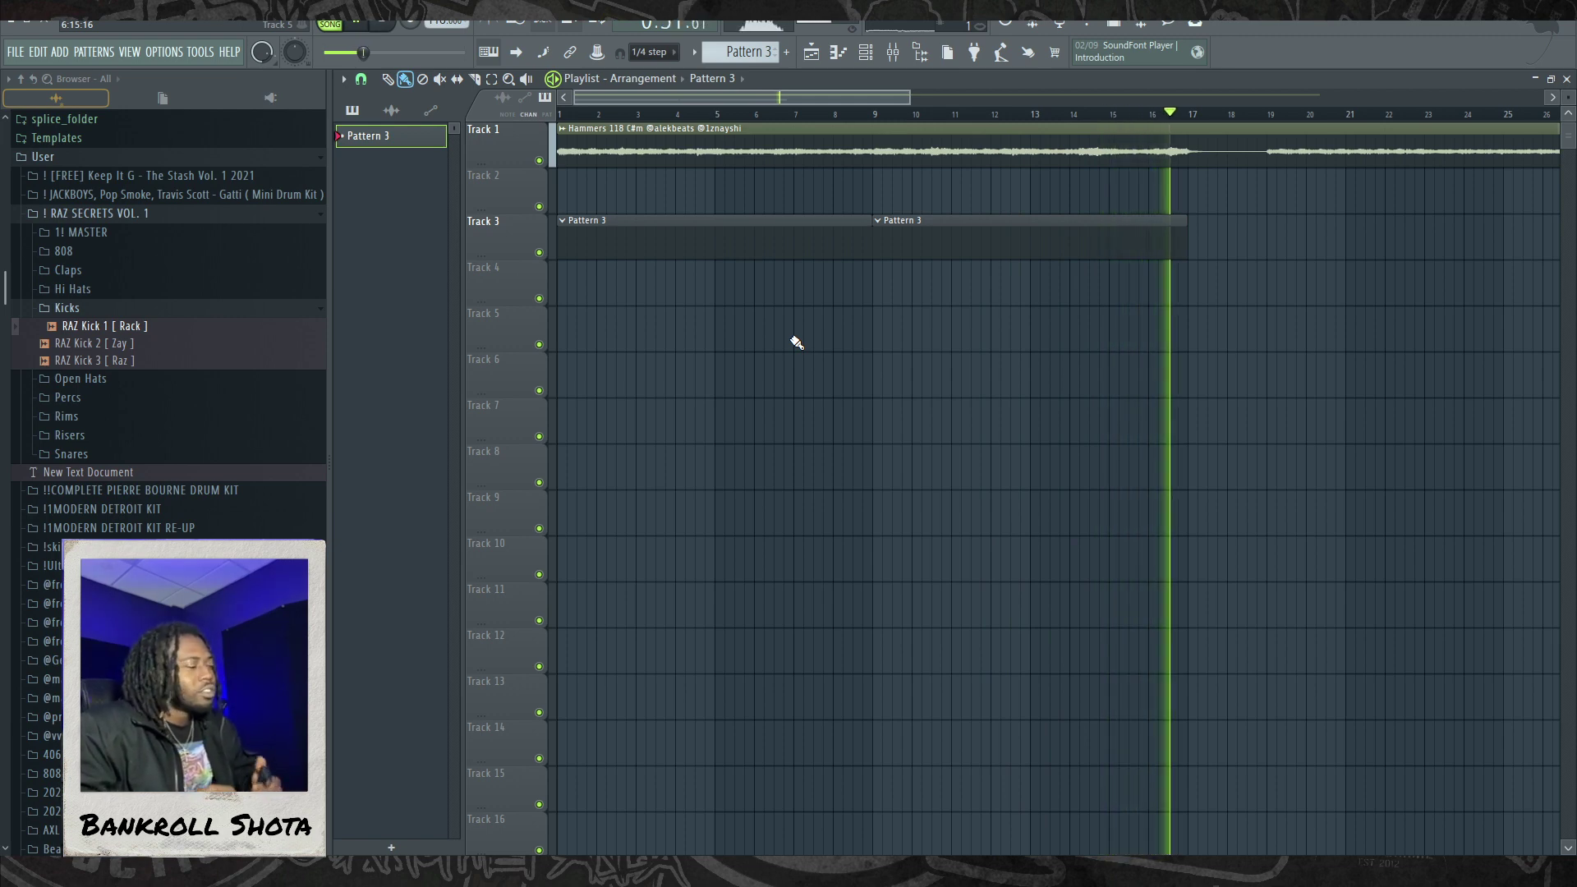
key("space")
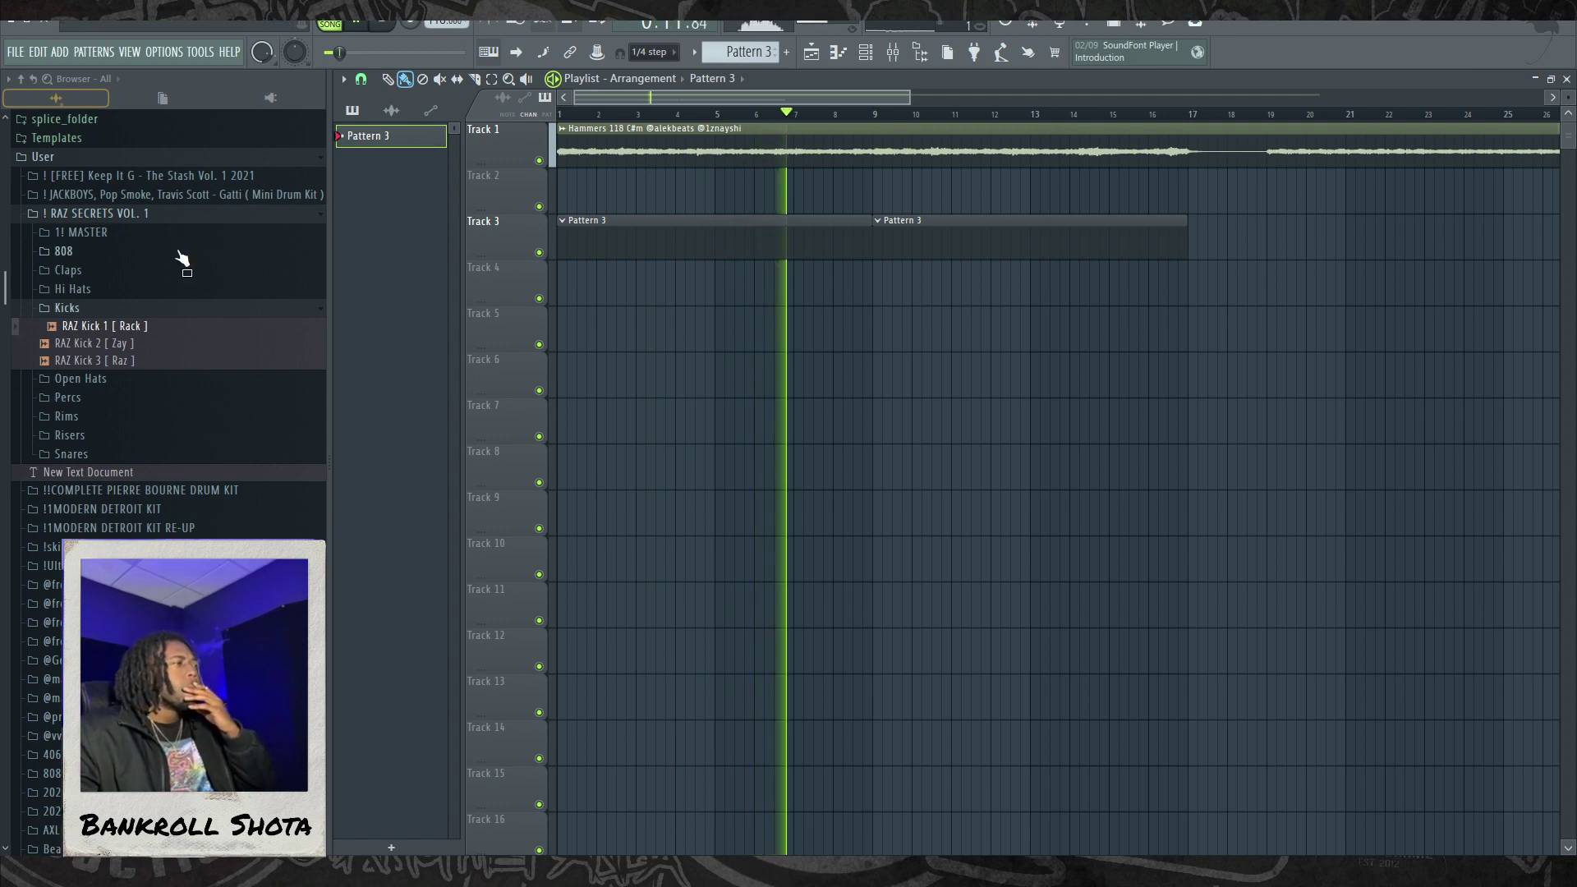
Step: Load RAZ 808 2 [ Zay ] into a new channel and select playlist bars 1 through 16 for looping
left_click(123, 250)
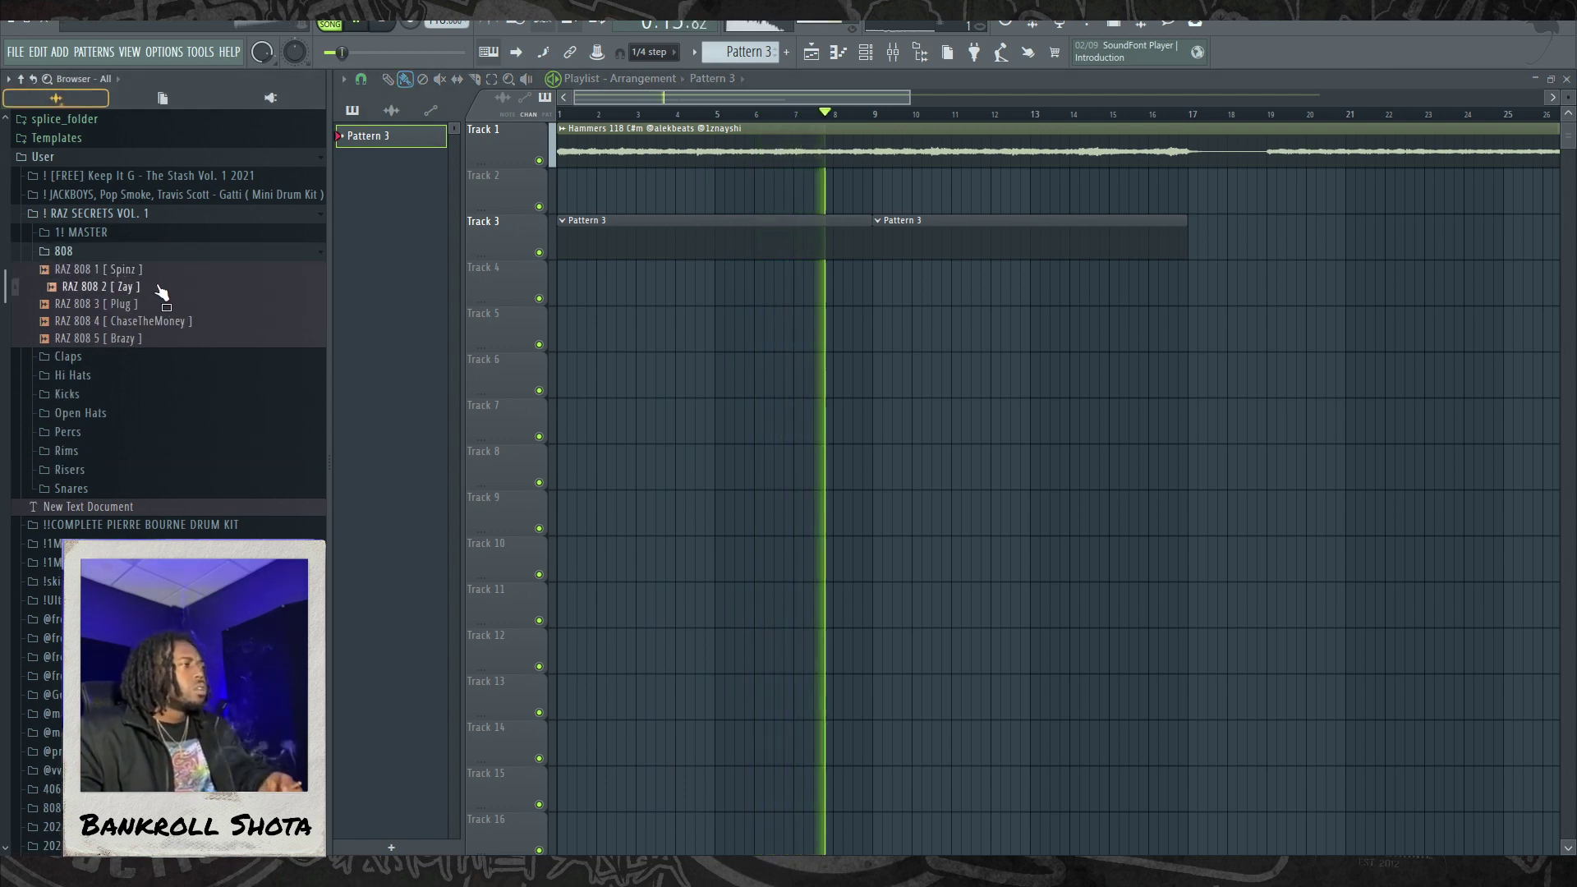
right_click(160, 286)
left_click(226, 302)
key("Escape")
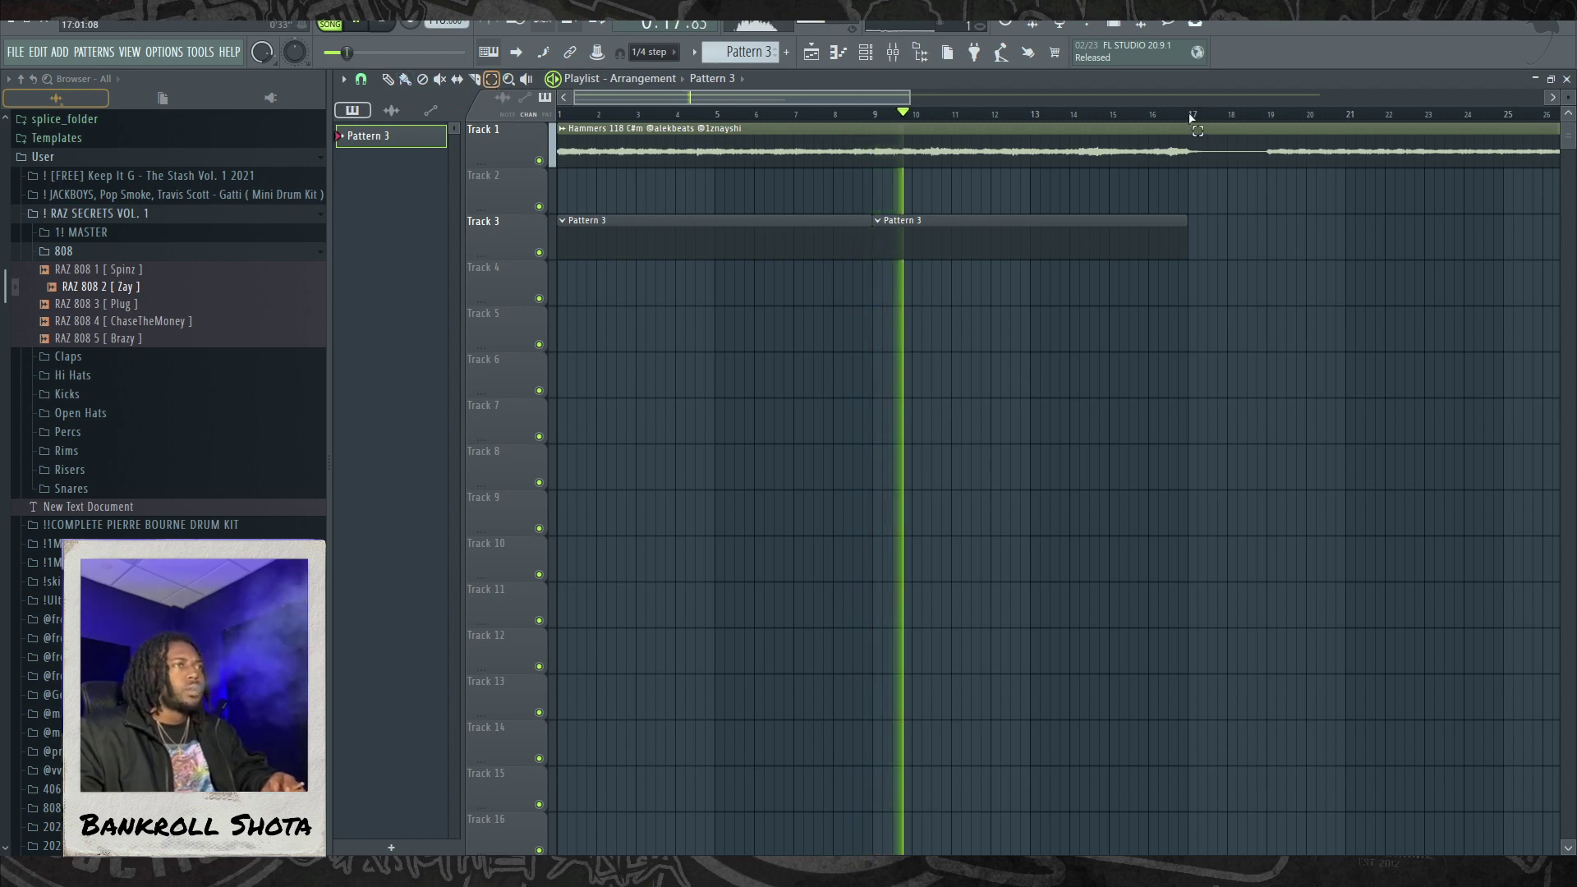
left_click_drag(1190, 115, 560, 115)
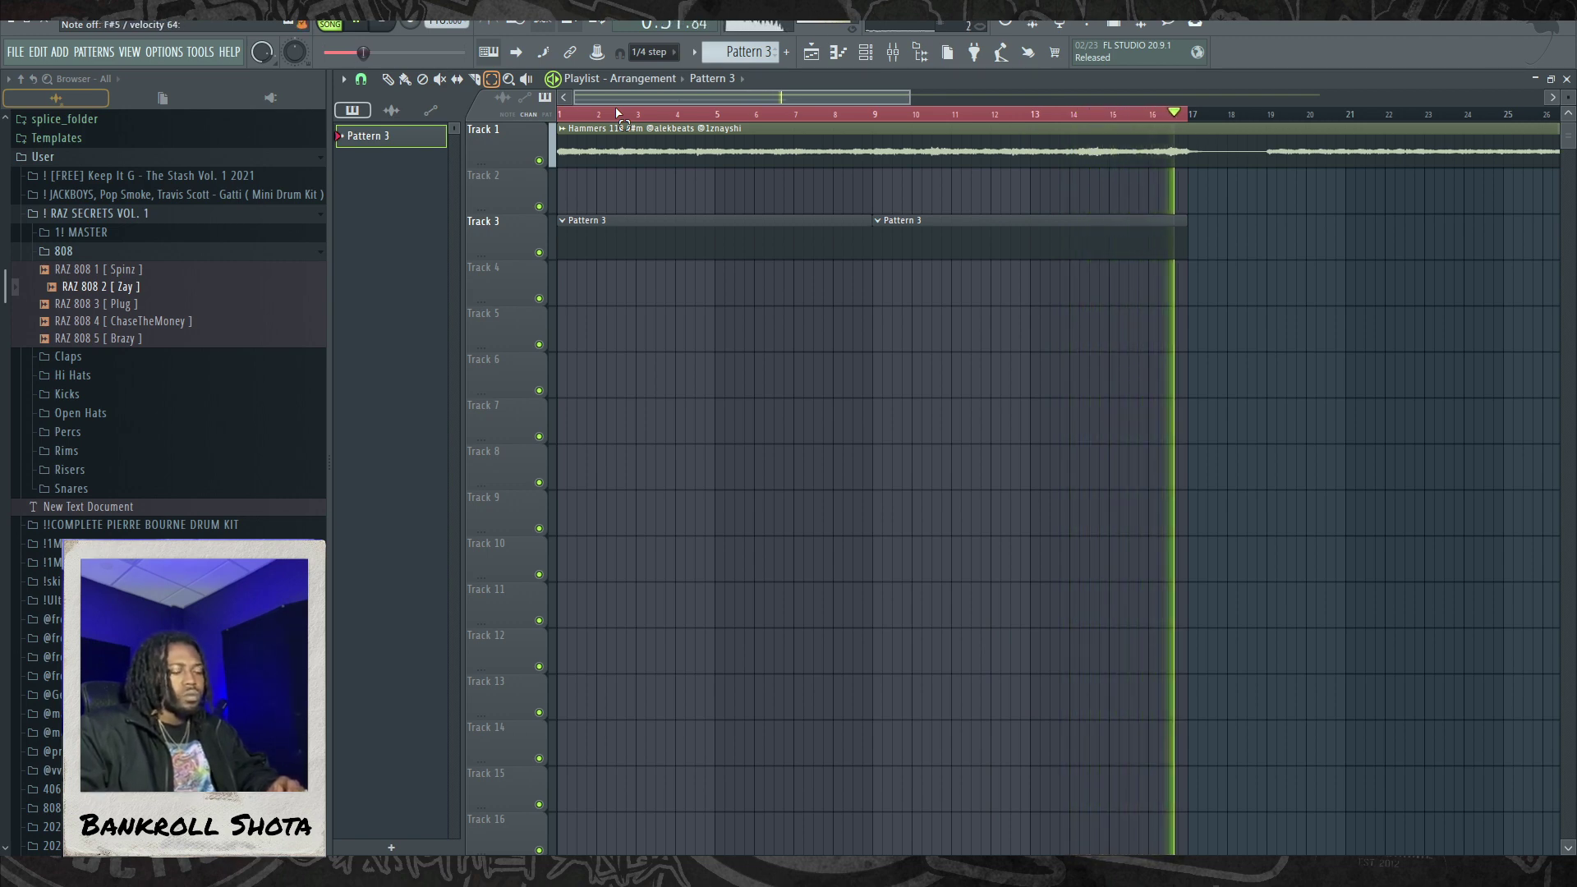
Step: Load RAZ Hi Hat 4 [ Pyrex ] from the Hi Hats folder into a new channel and show the channel rack
left_click(232, 256)
left_click(132, 290)
right_click(160, 361)
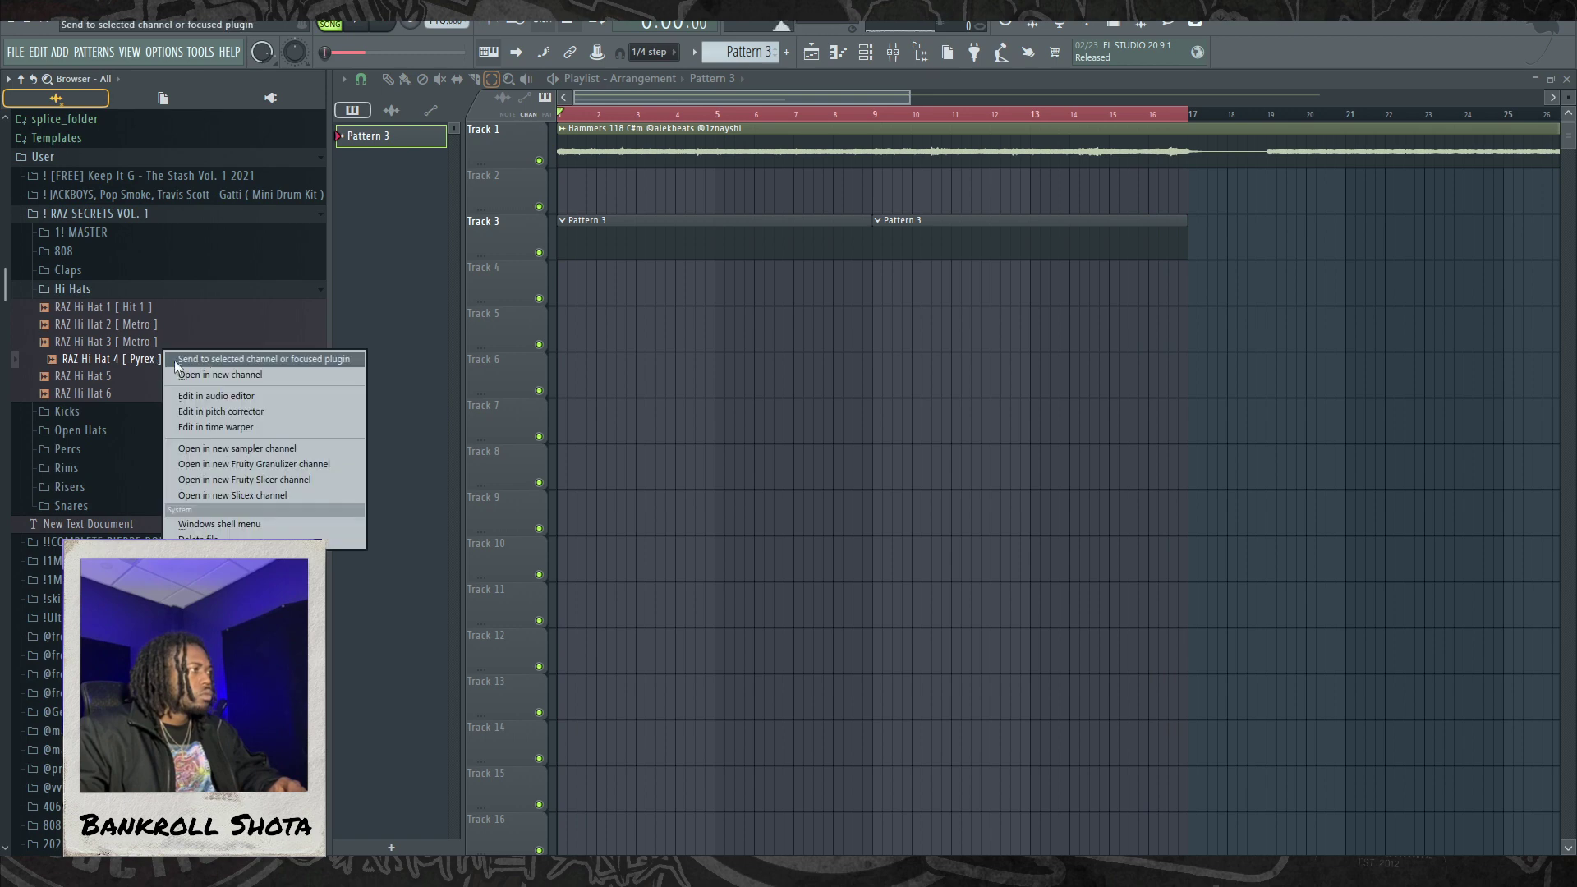
left_click(219, 375)
left_click(898, 411)
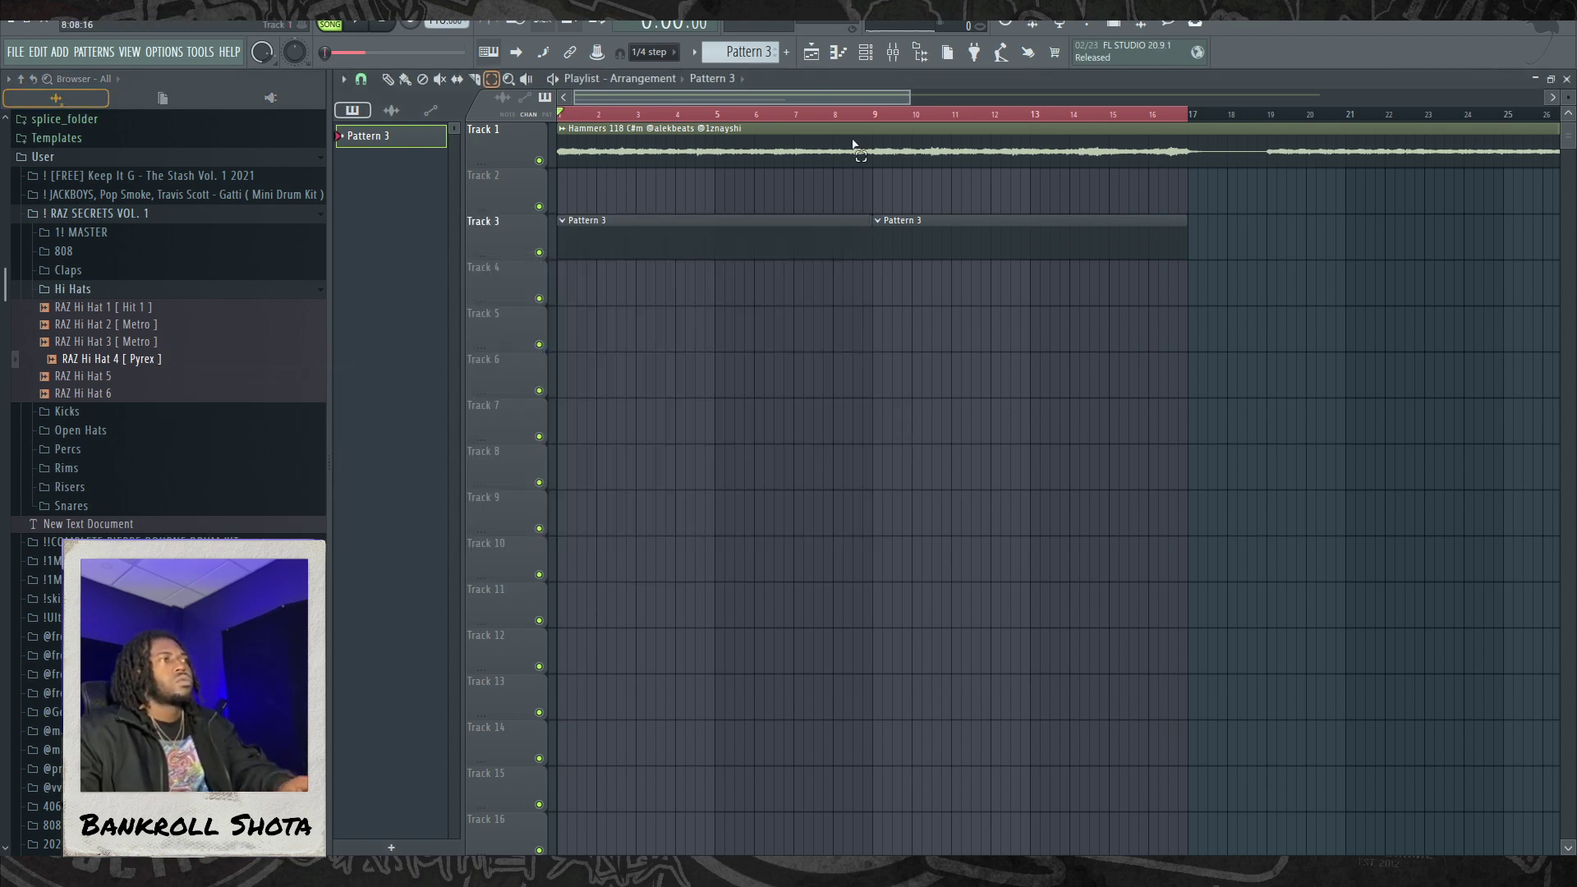
left_click(861, 63)
Step: Load the HH Chemist 110BPM MIDI from the Crazy For These Hats Vol.1 folder onto the RAZ Hi Hat 4 channel
left_click(179, 289)
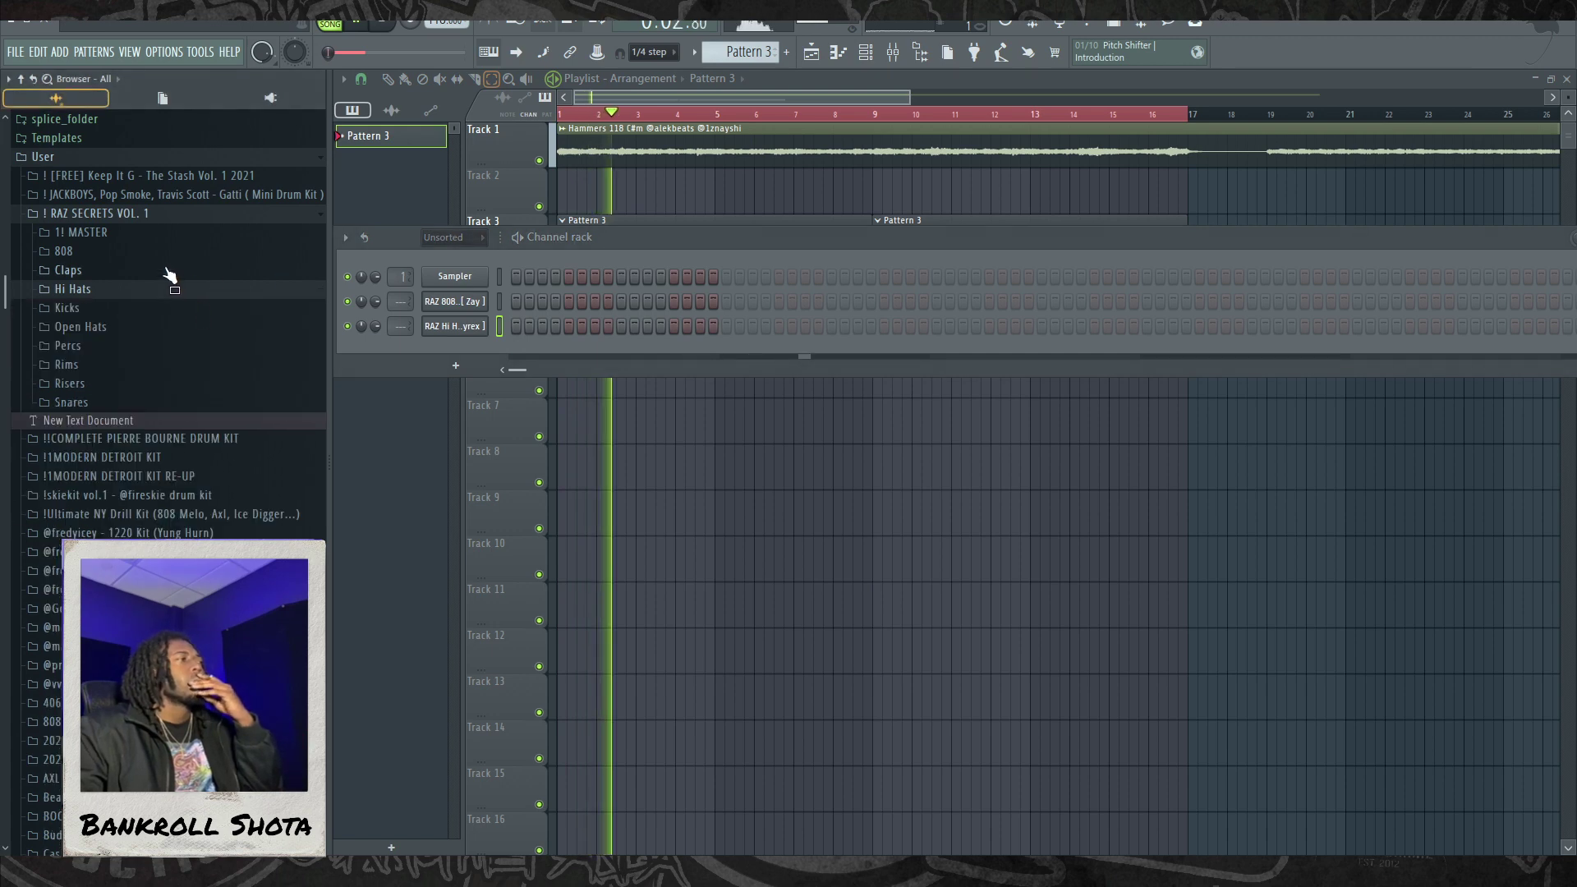
left_click(170, 215)
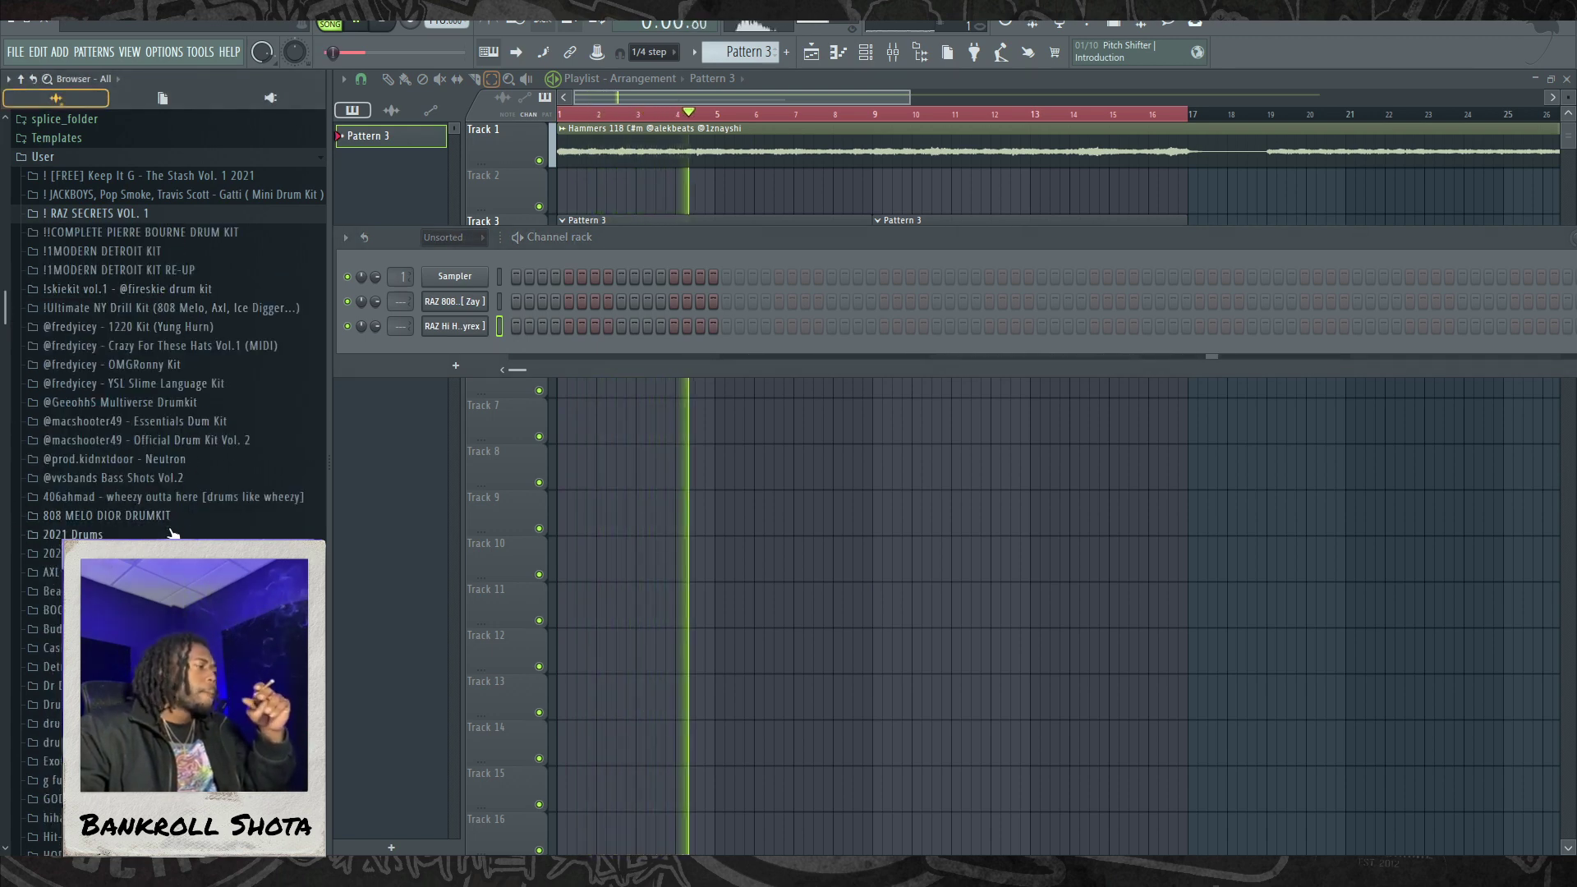
left_click(177, 345)
left_click_drag(123, 326, 452, 321)
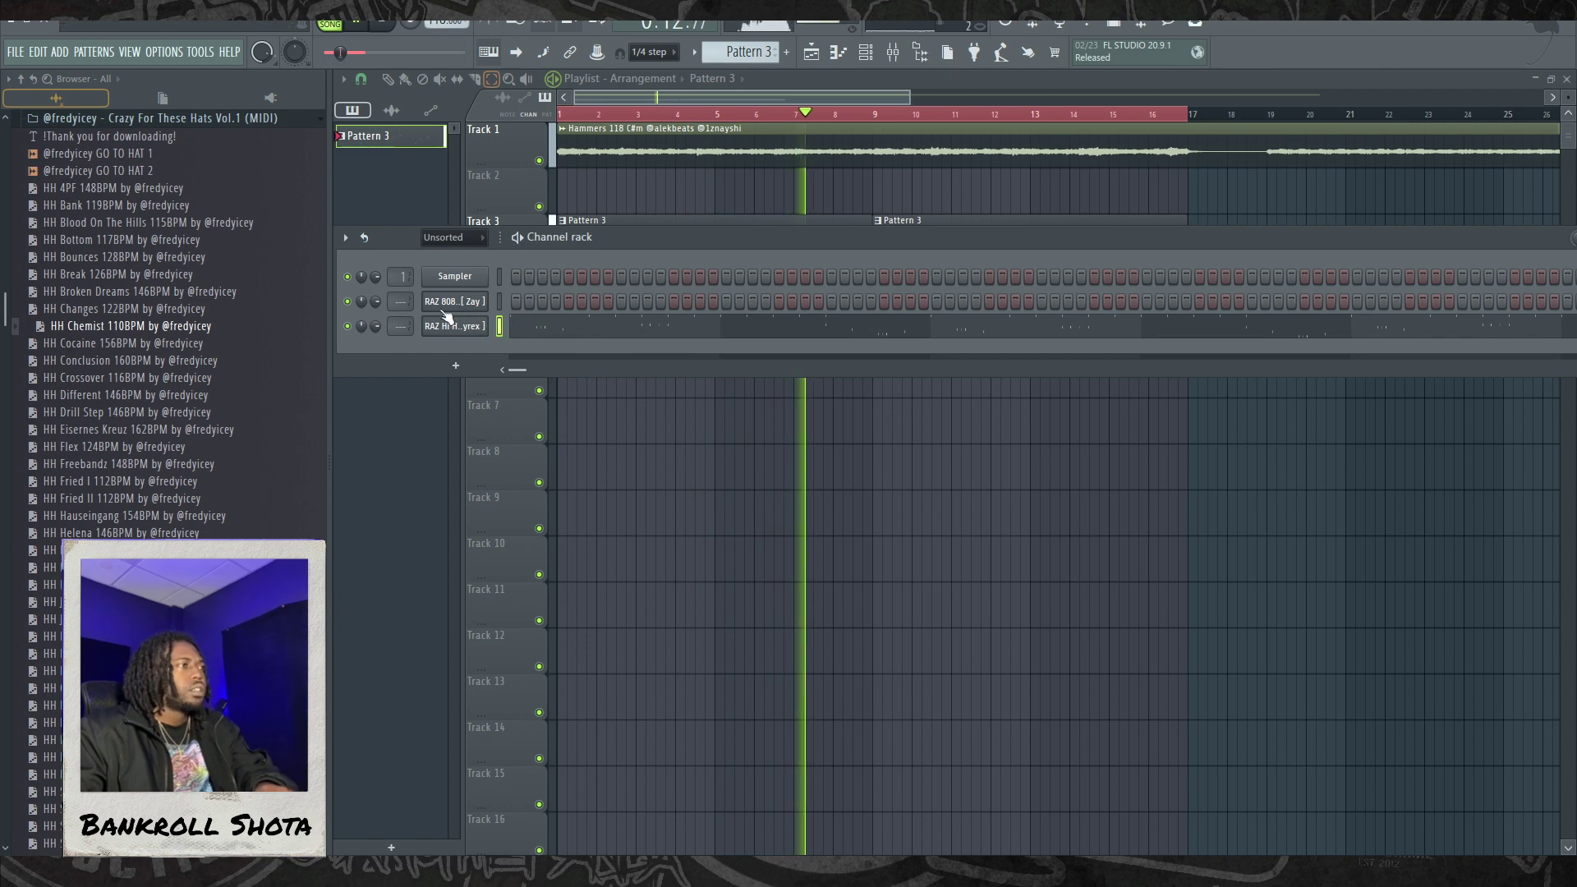
Step: Record the RAZ 808 2 line into Pattern 3, with F#5 notes in bars 1 to 4 and C#5 notes in bars 5 to 8
right_click(483, 301)
left_click(519, 302)
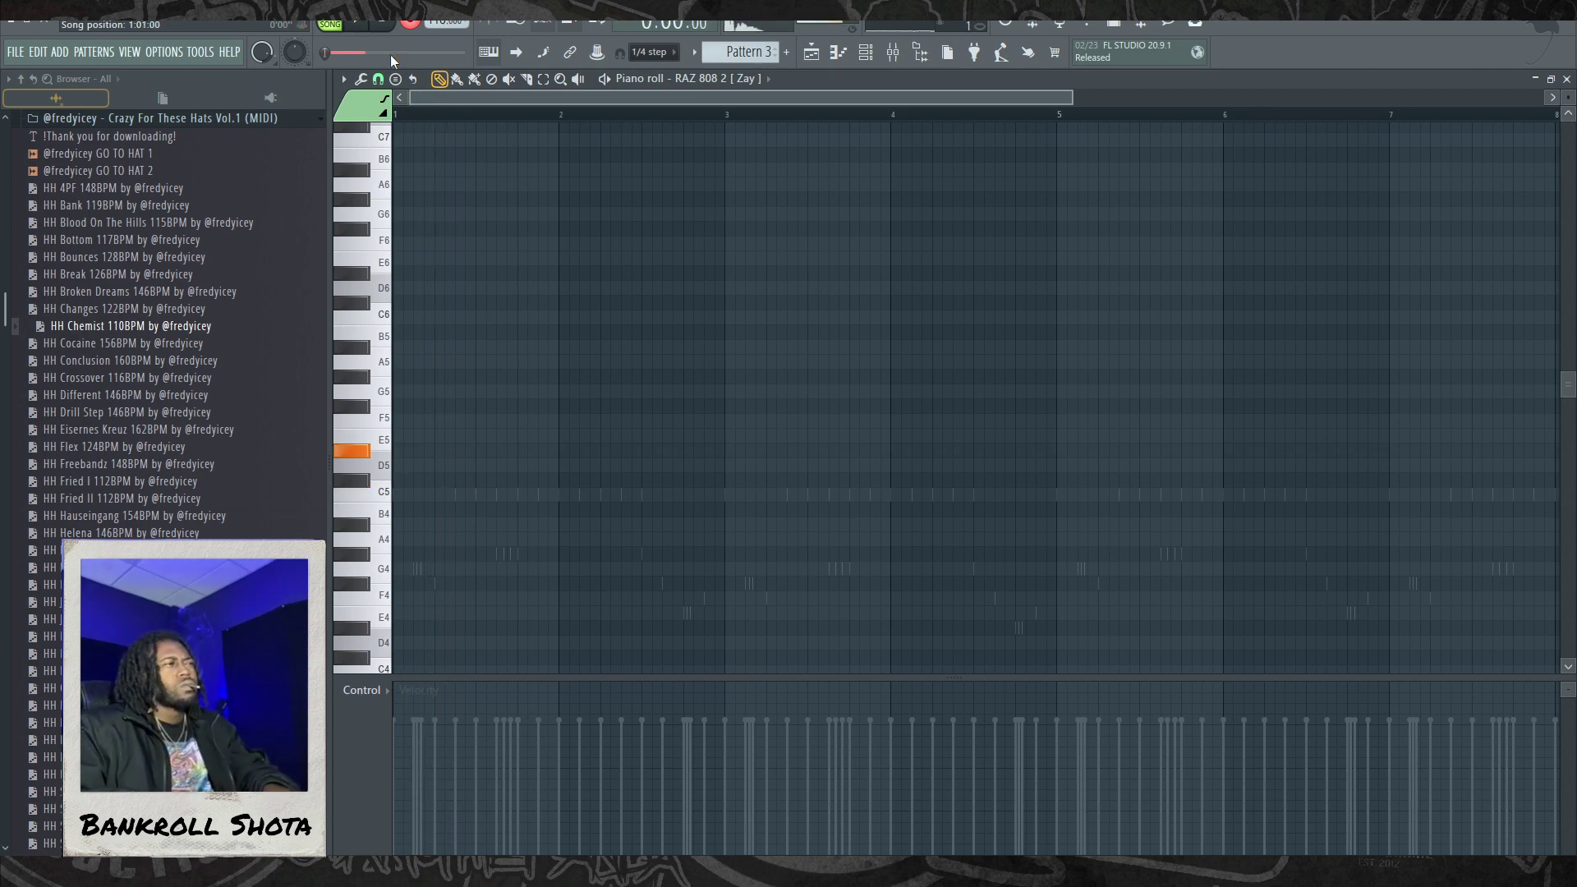
left_click(394, 26)
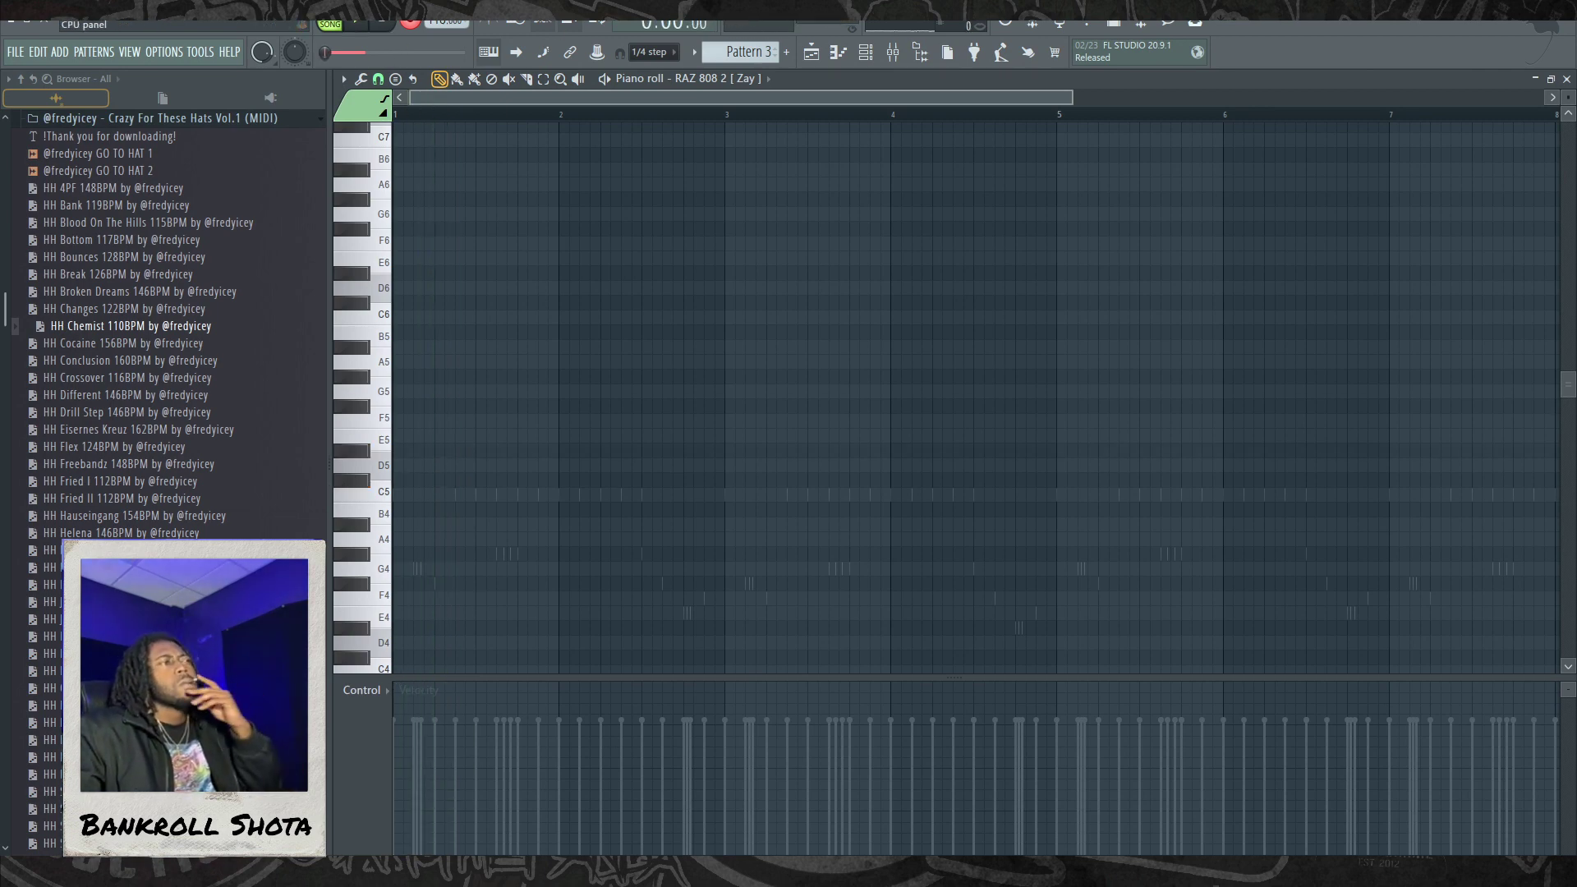
left_click(821, 54)
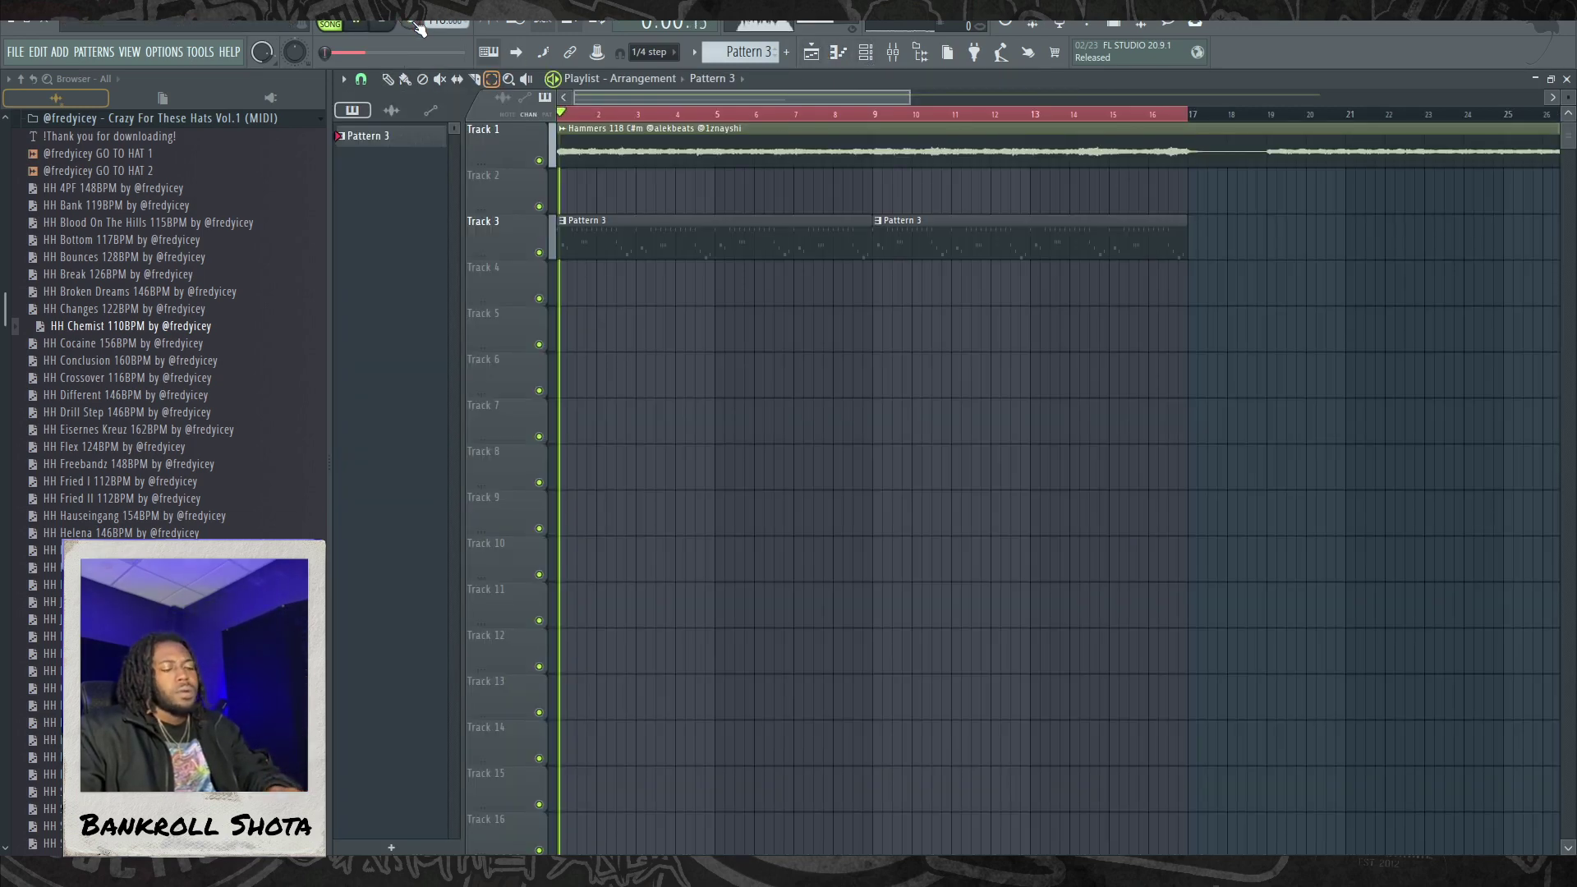
key("space")
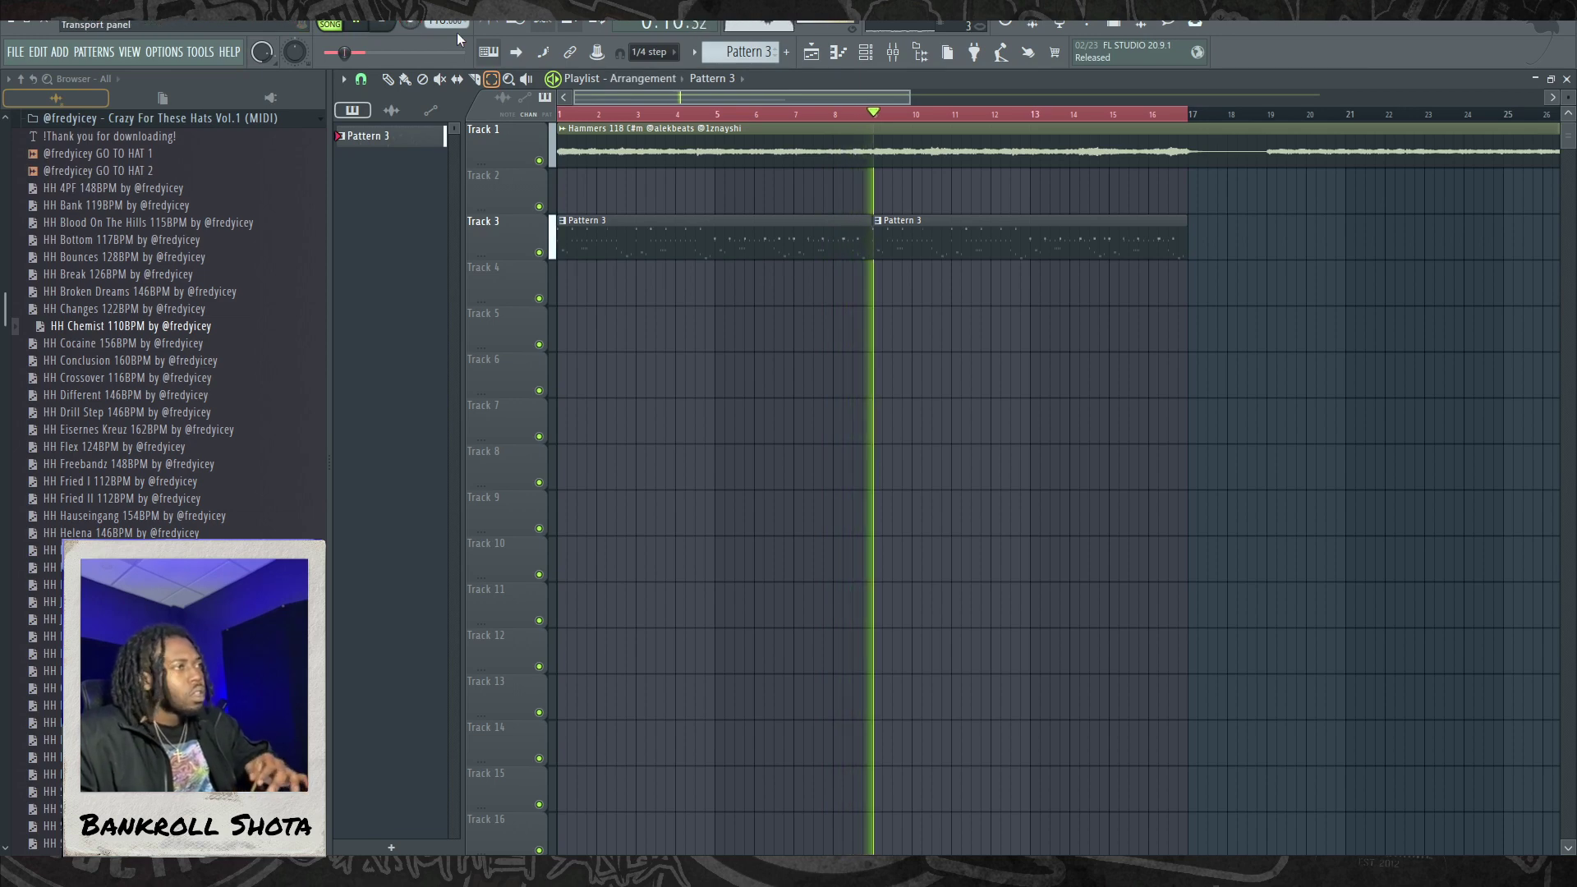
left_click(865, 54)
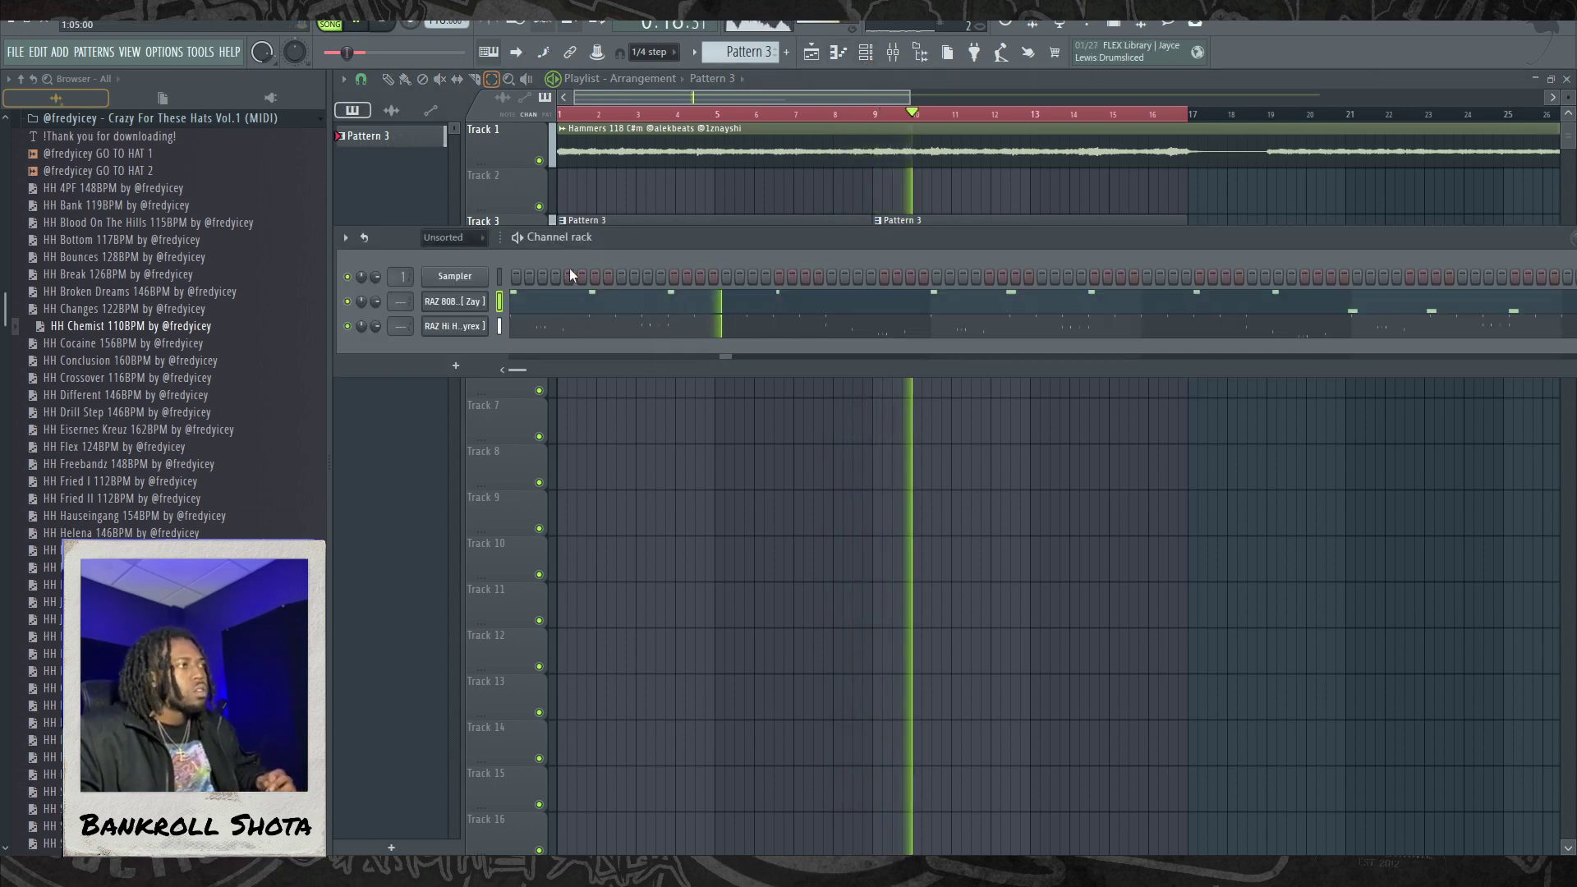
left_click(581, 307)
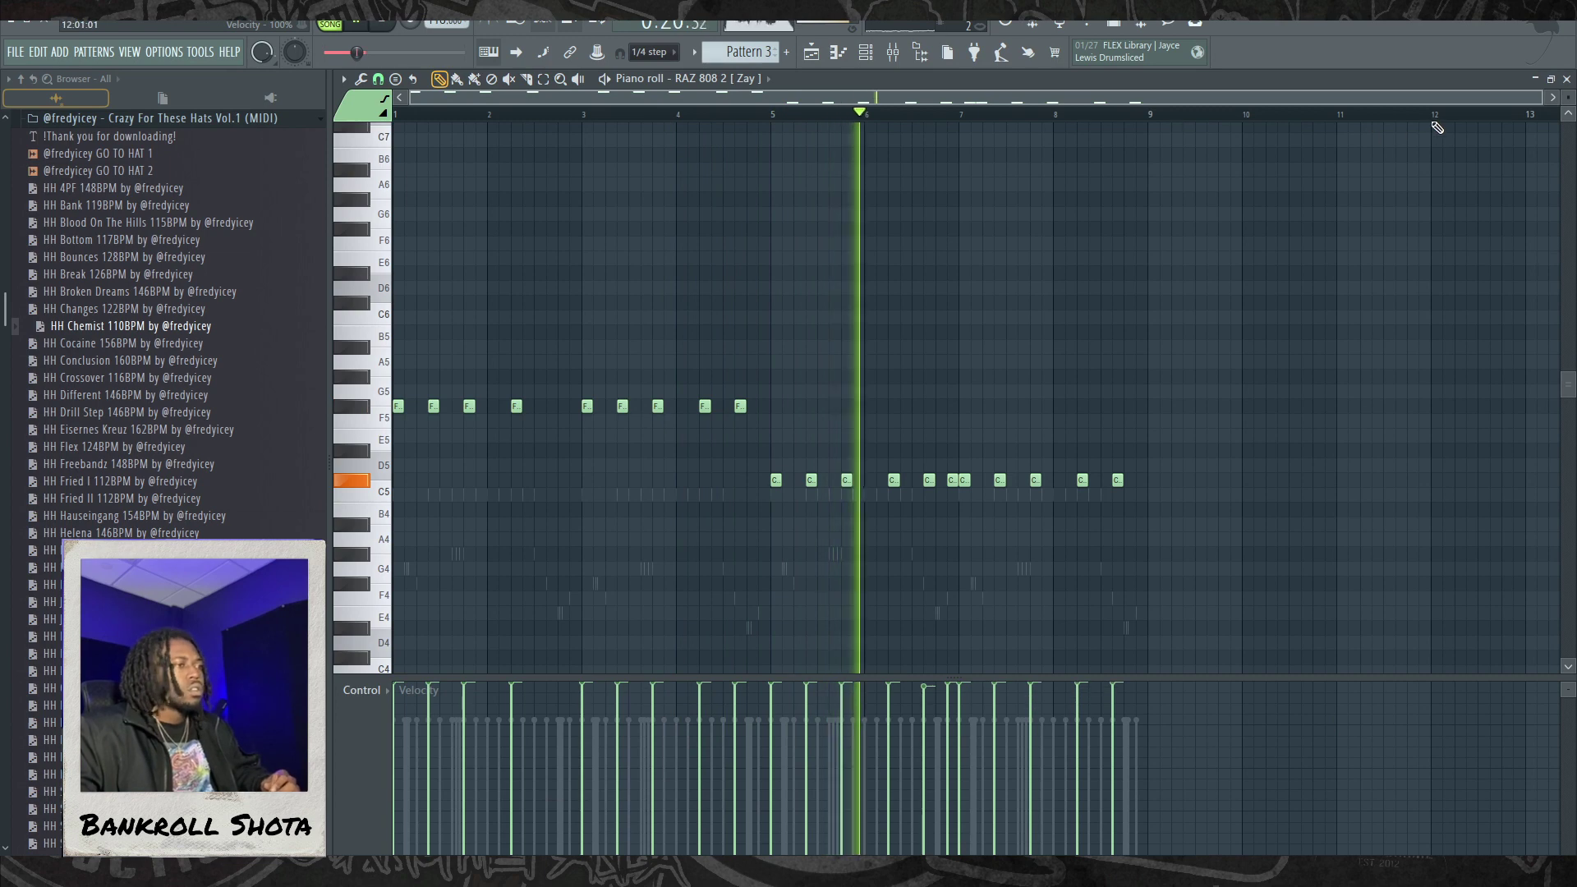
Step: Load Clap [ Luger Slap ] from the Claps folder of the Quay Global (Shows the Screen) Drumkit into a new channel
left_click(106, 117)
left_click(123, 270)
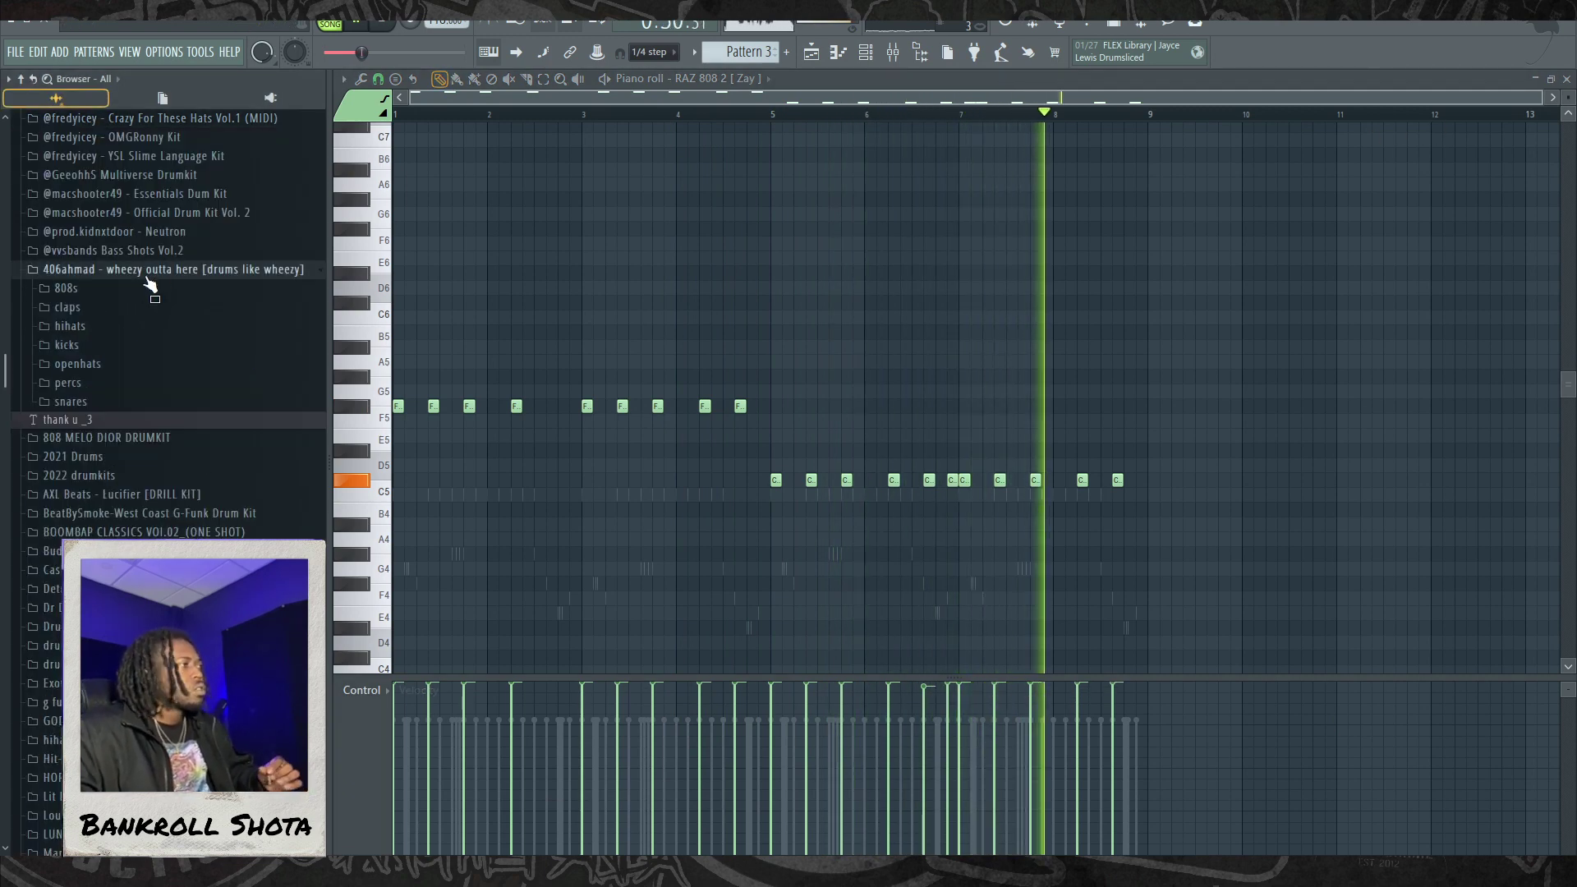
left_click(82, 400)
left_click_drag(115, 428, 146, 413)
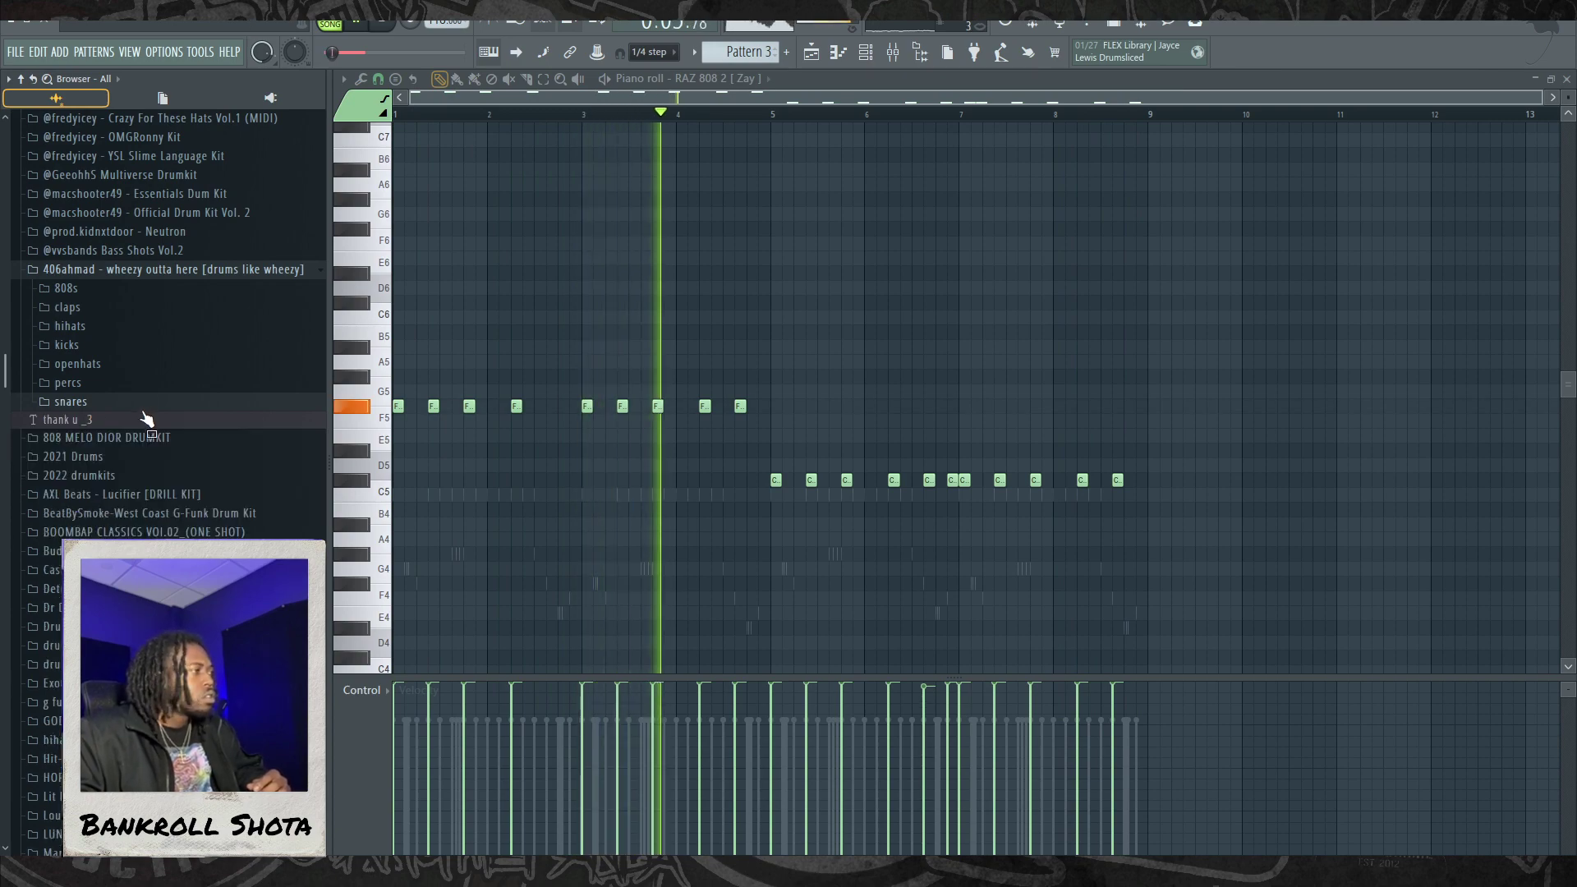
left_click(123, 271)
scroll(123, 383, "down", 7)
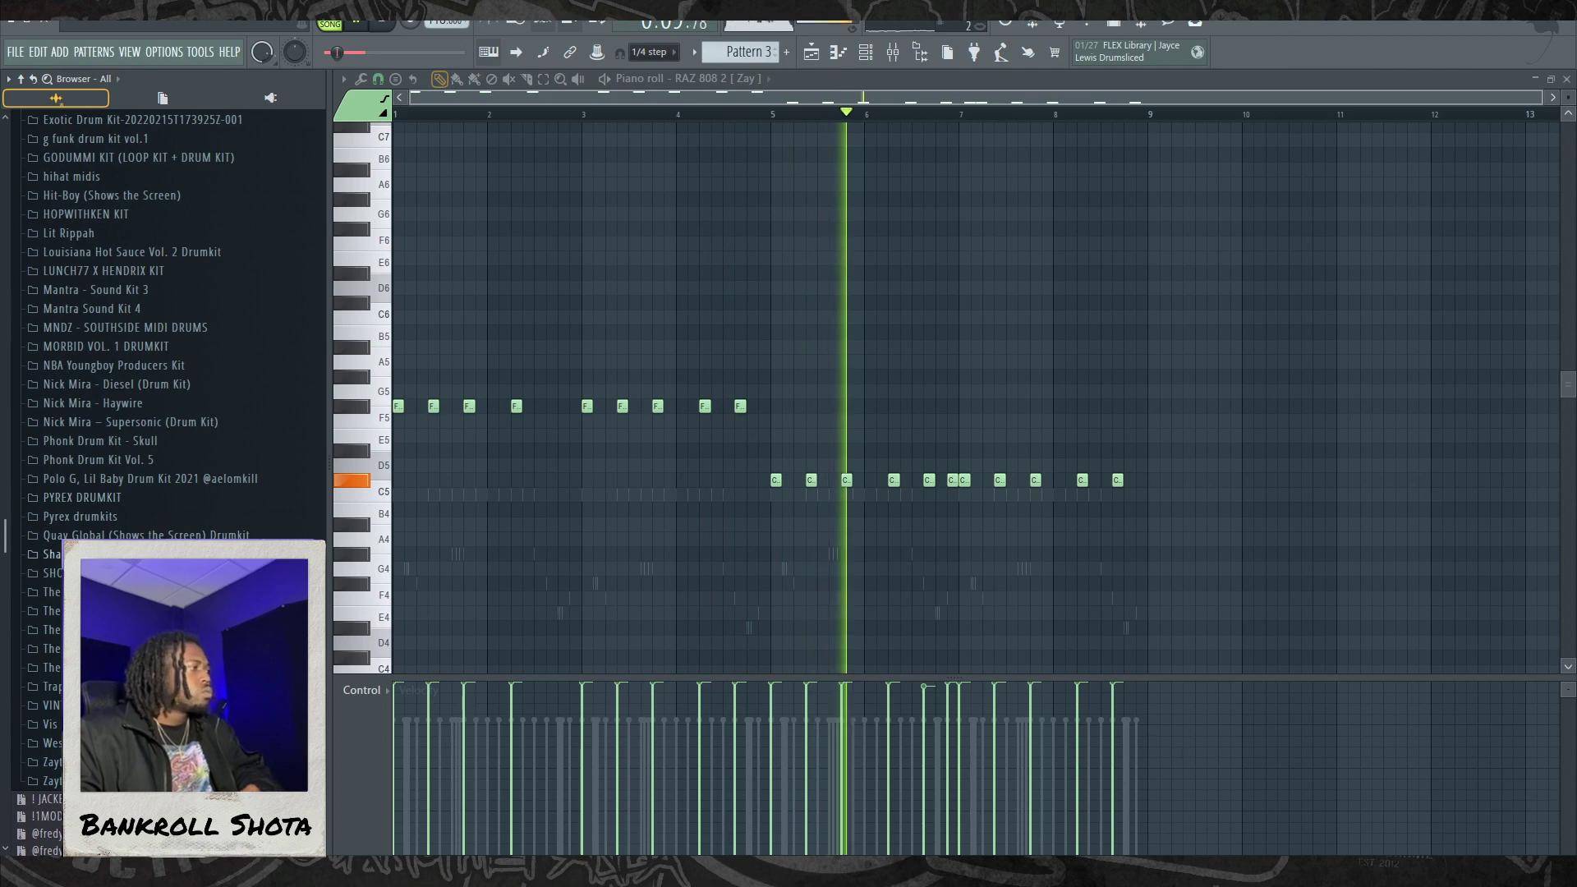
left_click(148, 535)
left_click(82, 572)
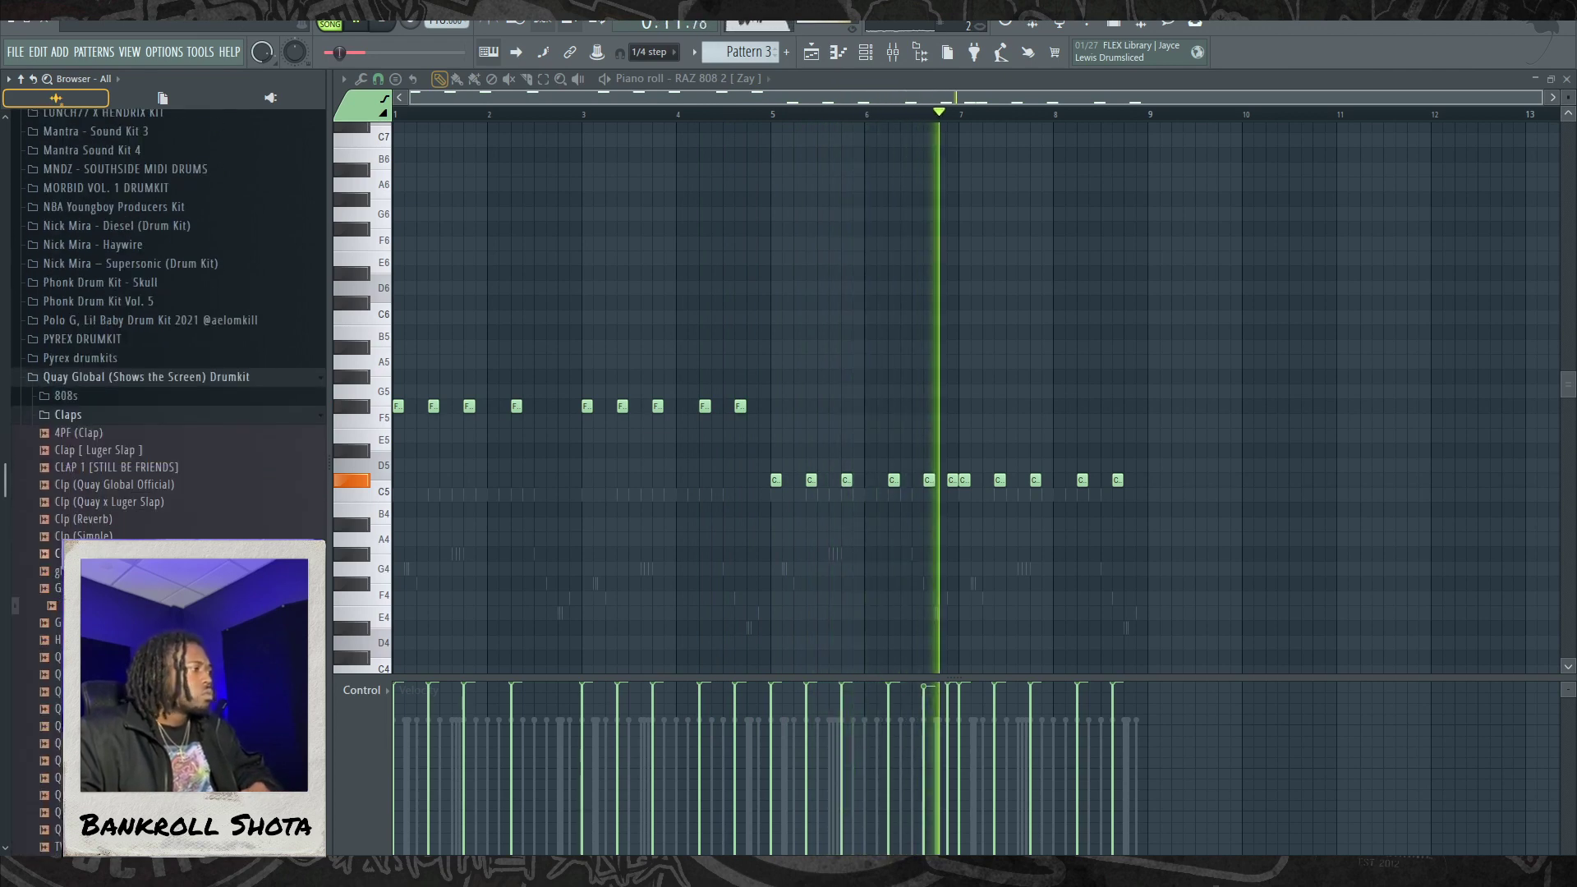
right_click(138, 457)
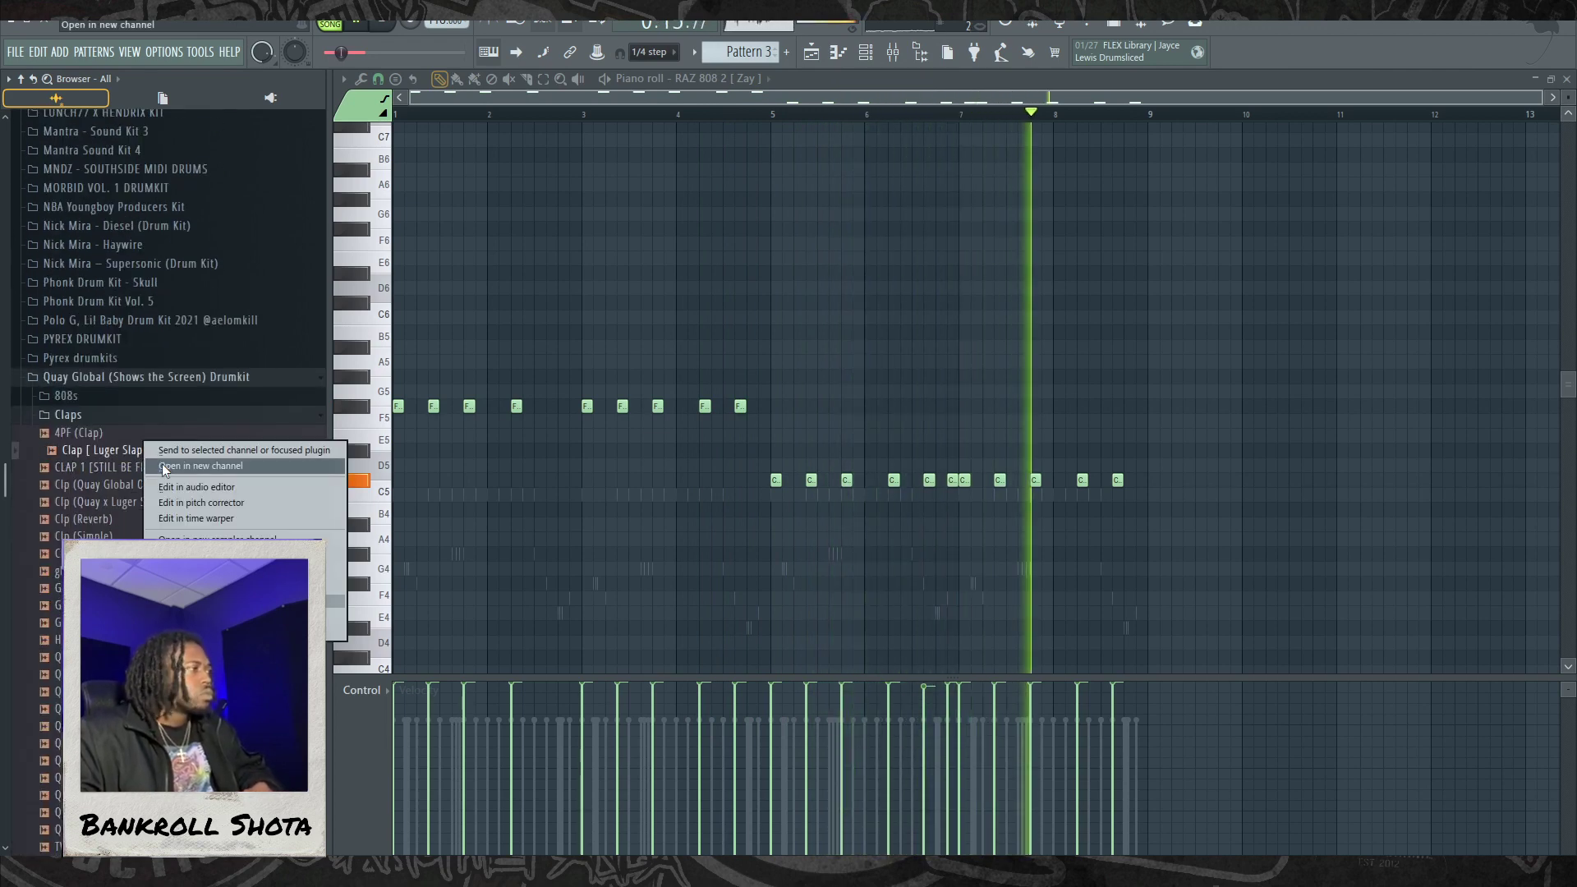
left_click(197, 466)
Step: Record a C#5 clap once per bar across eight bars on the Clap [ Luger Slap ] channel and delete the stray D#5 note
left_click(864, 51)
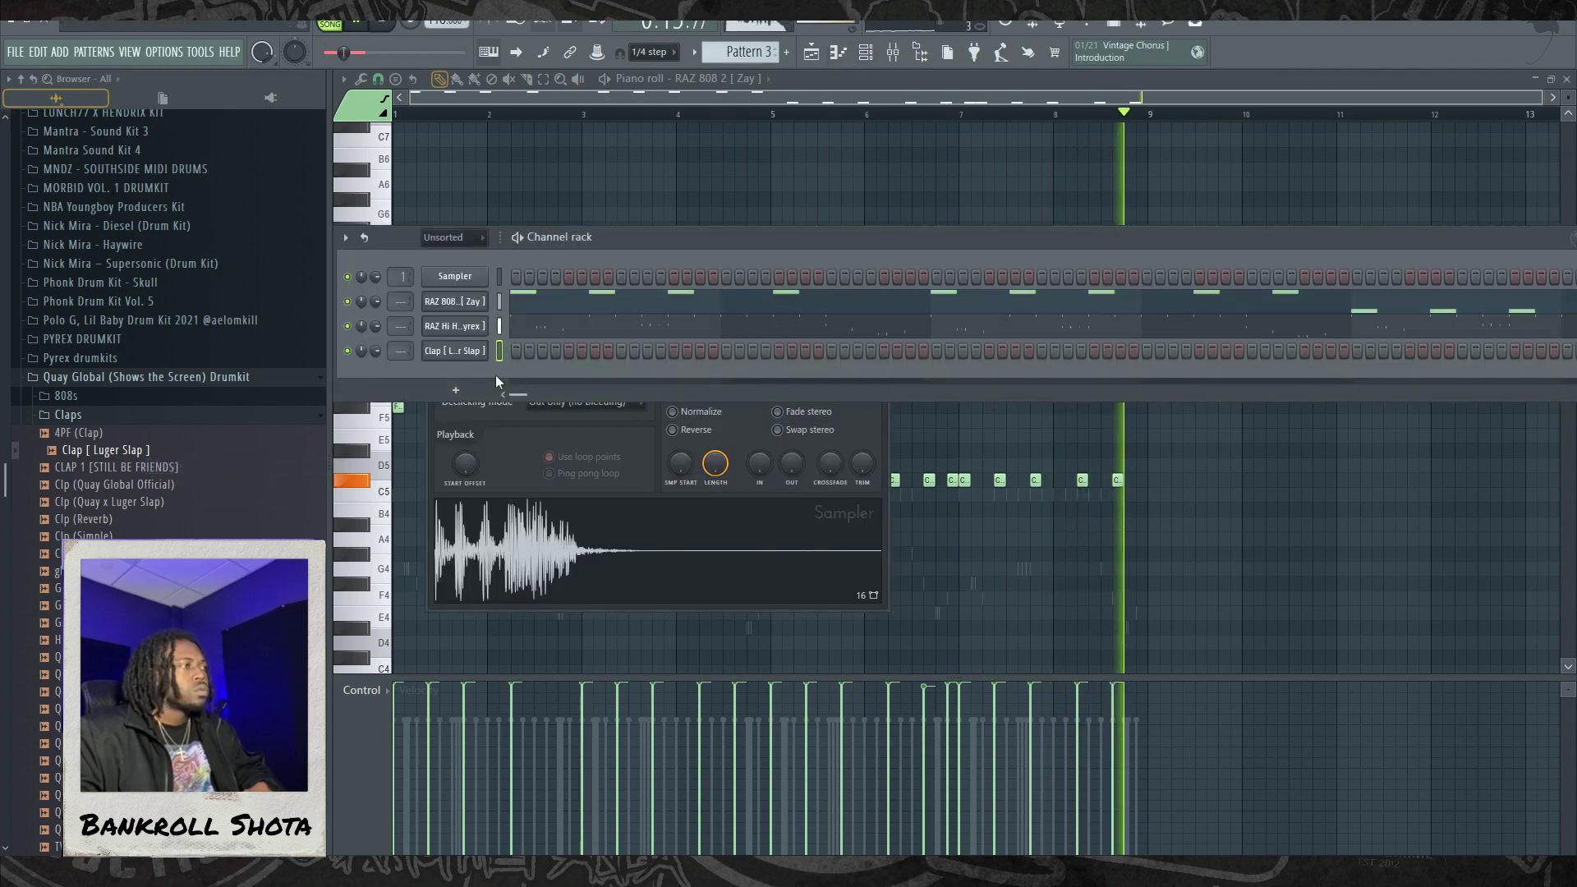
right_click(488, 340)
left_click(526, 351)
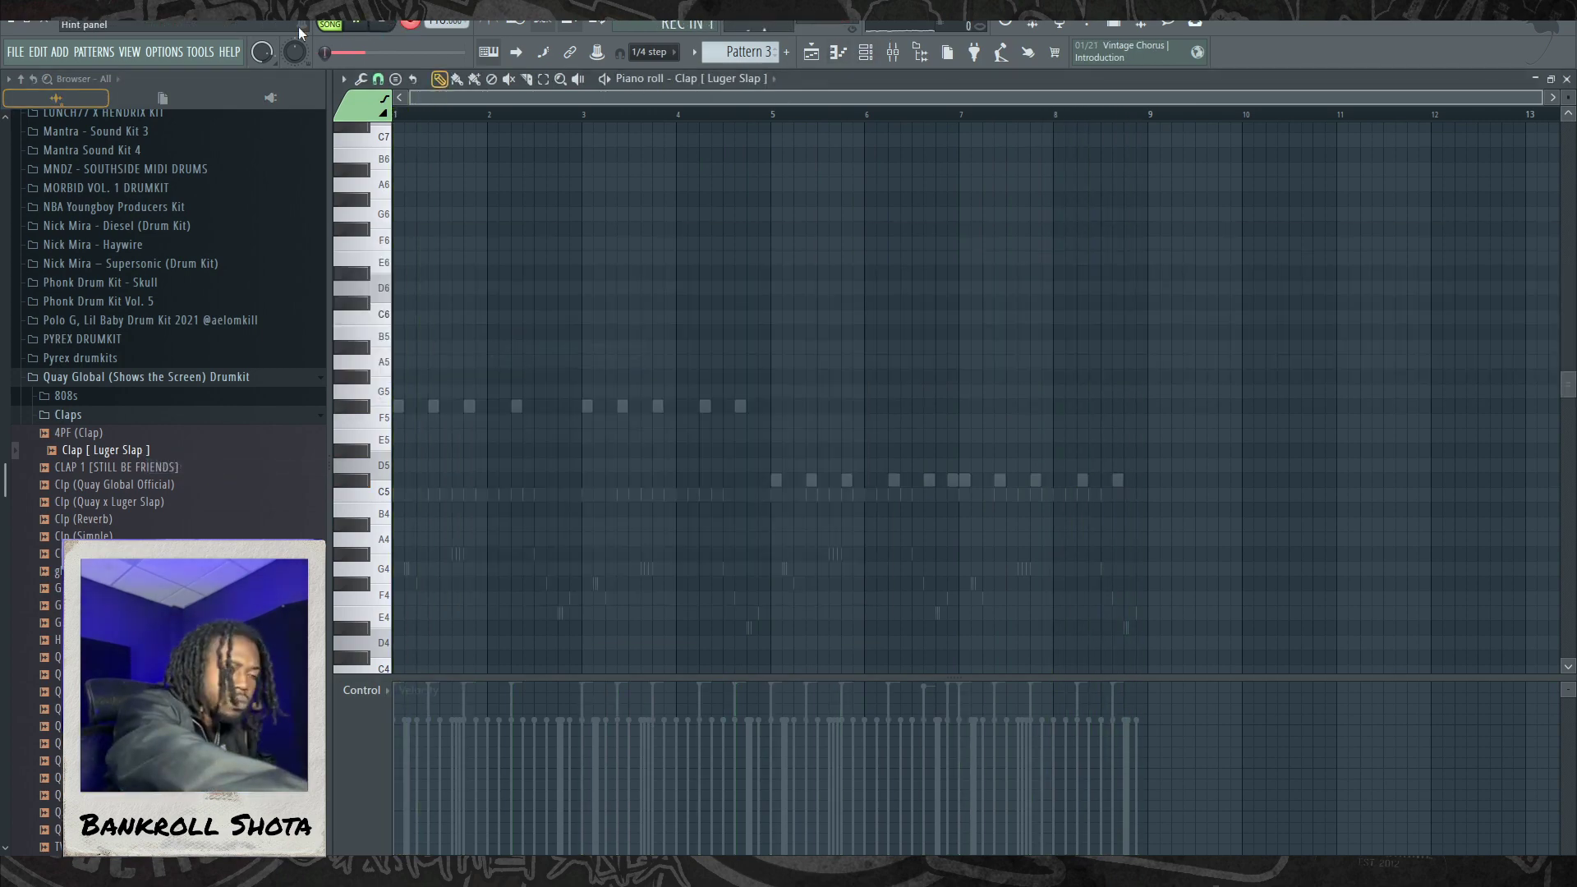
key("space")
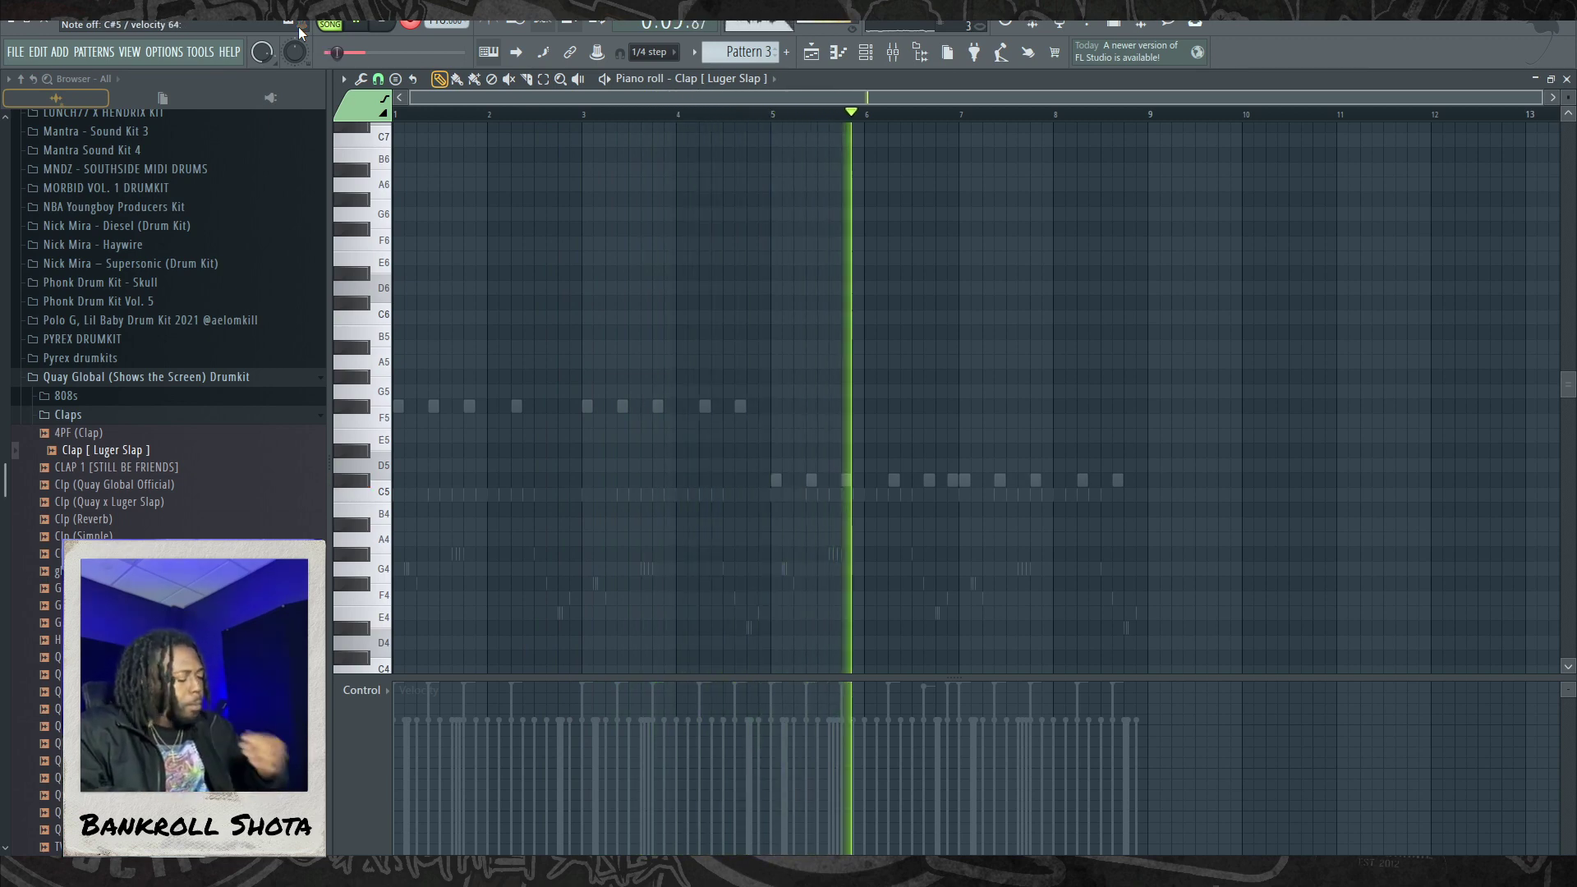
left_click(817, 450)
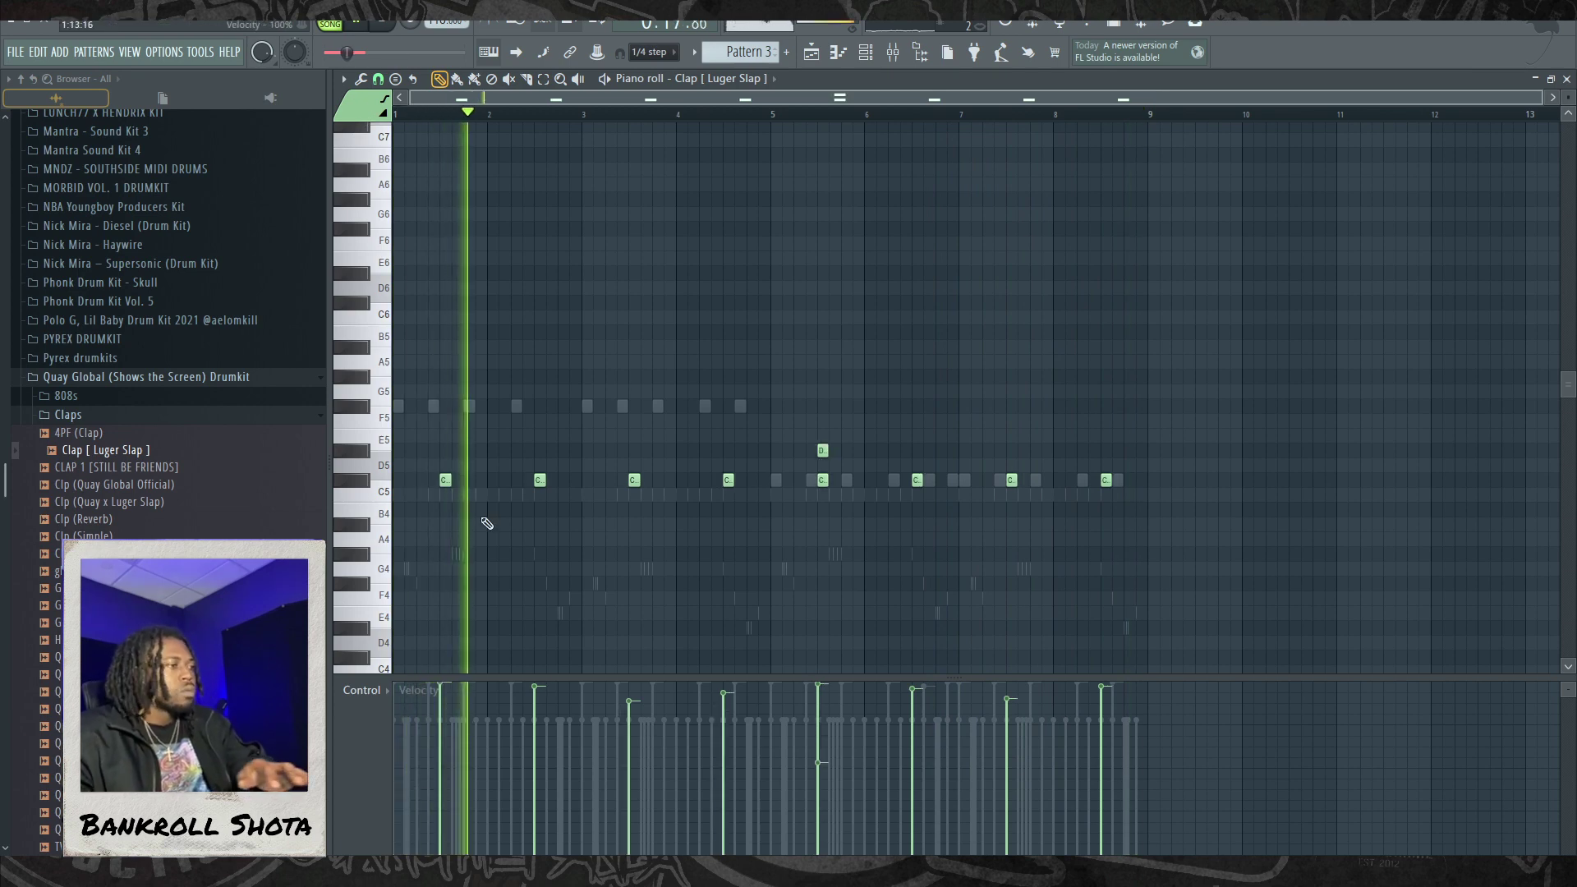
right_click(824, 450)
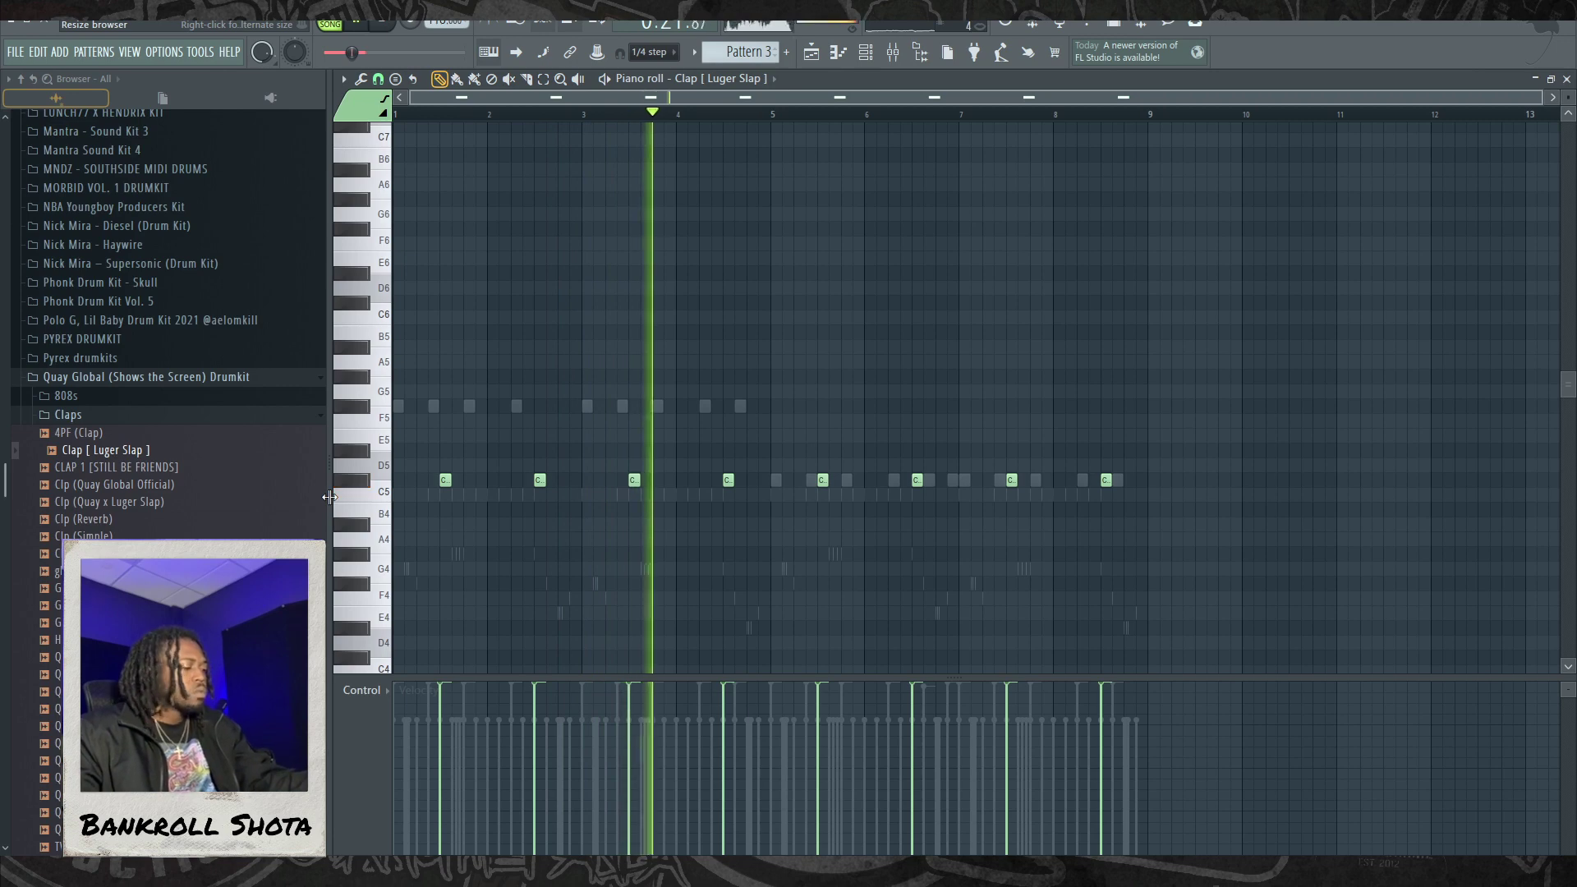
Step: Add an extra C5 hi-hat note at reduced velocity in each of bars 1 and 2 of the RAZ Hi Hat 4 pattern
left_click(868, 54)
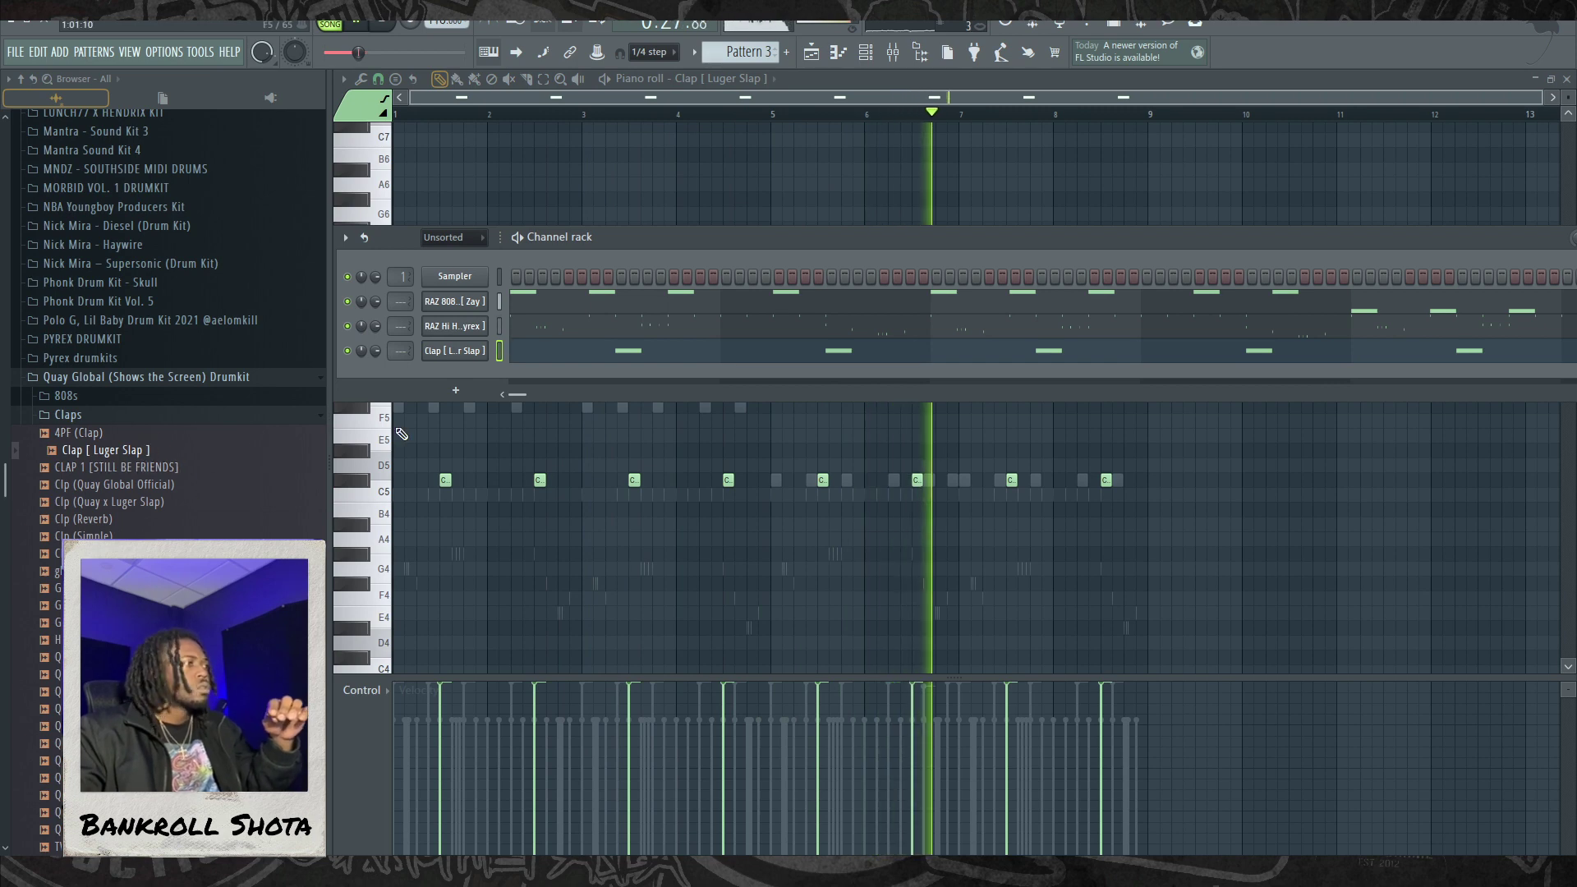
left_click(552, 327)
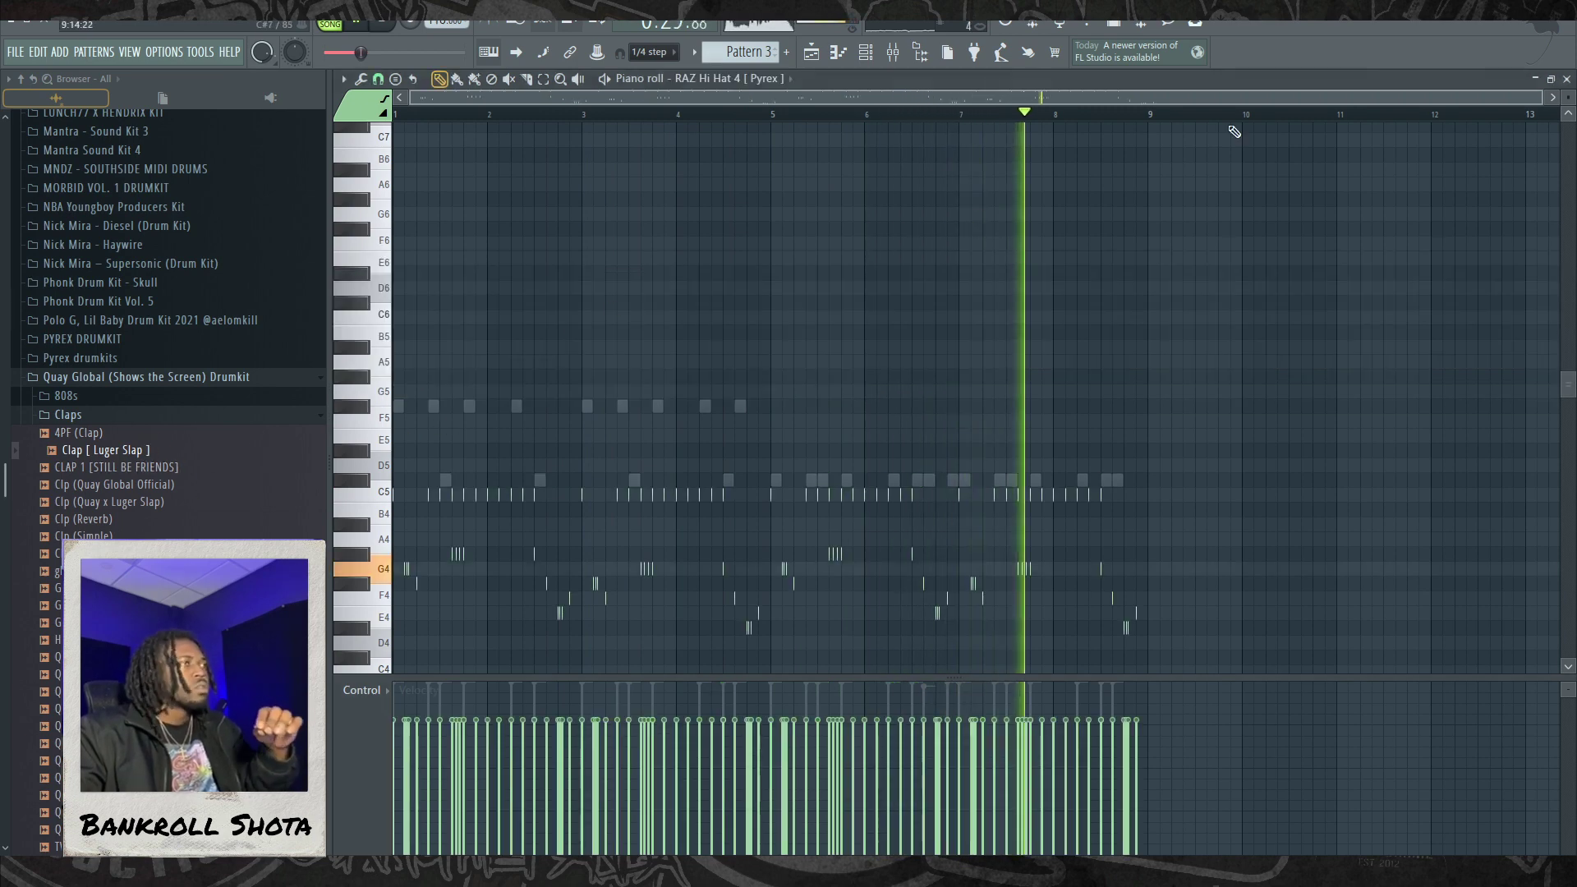
left_click(1548, 97)
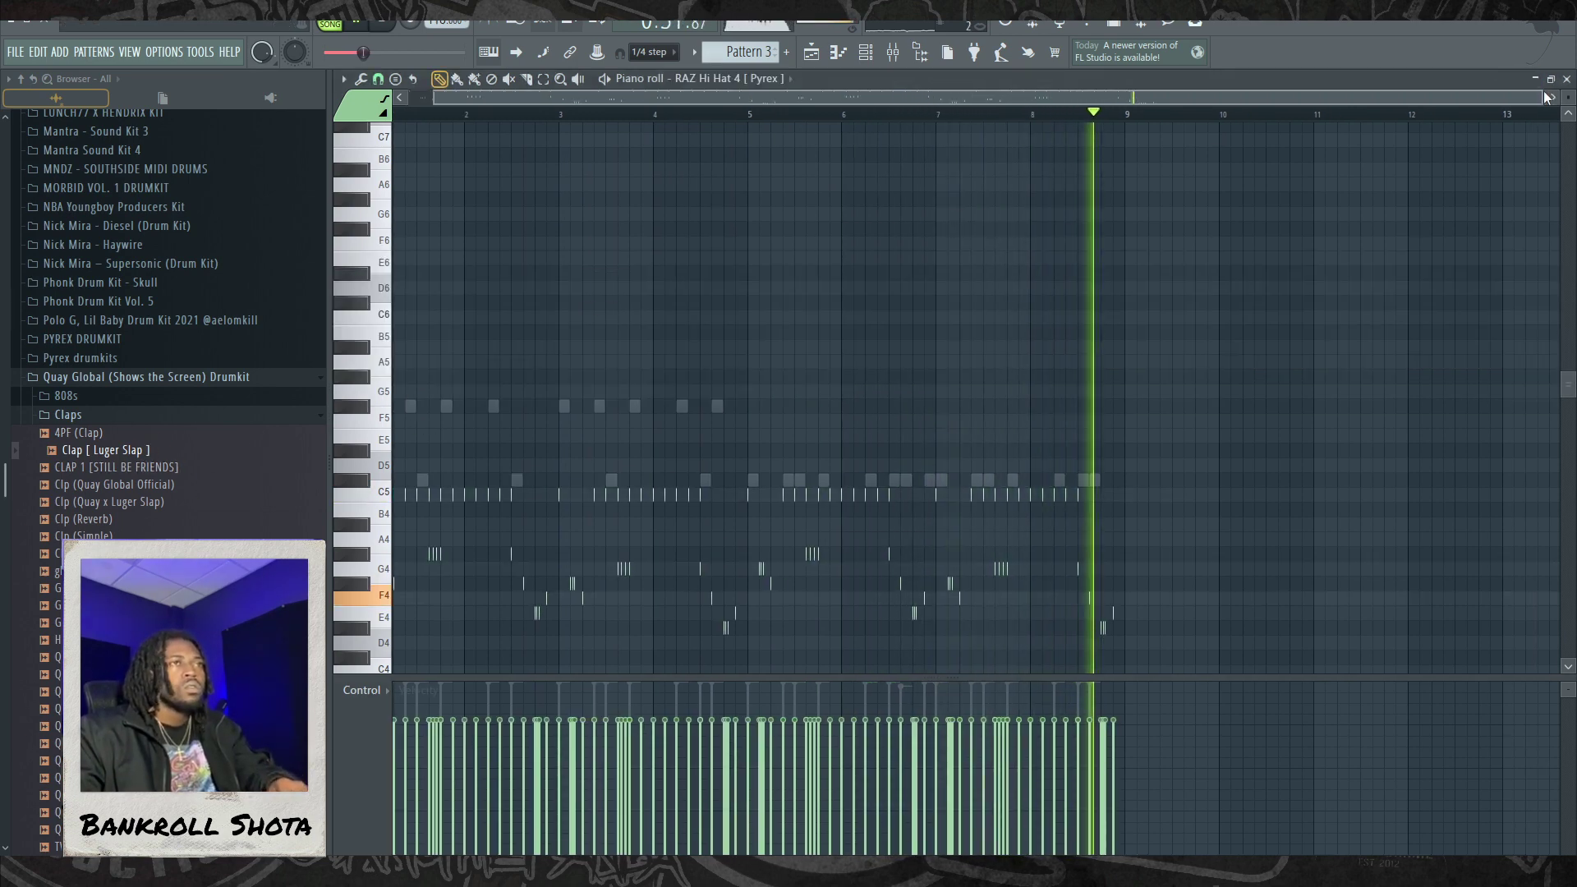
left_click_drag(1544, 97, 615, 97)
key("space")
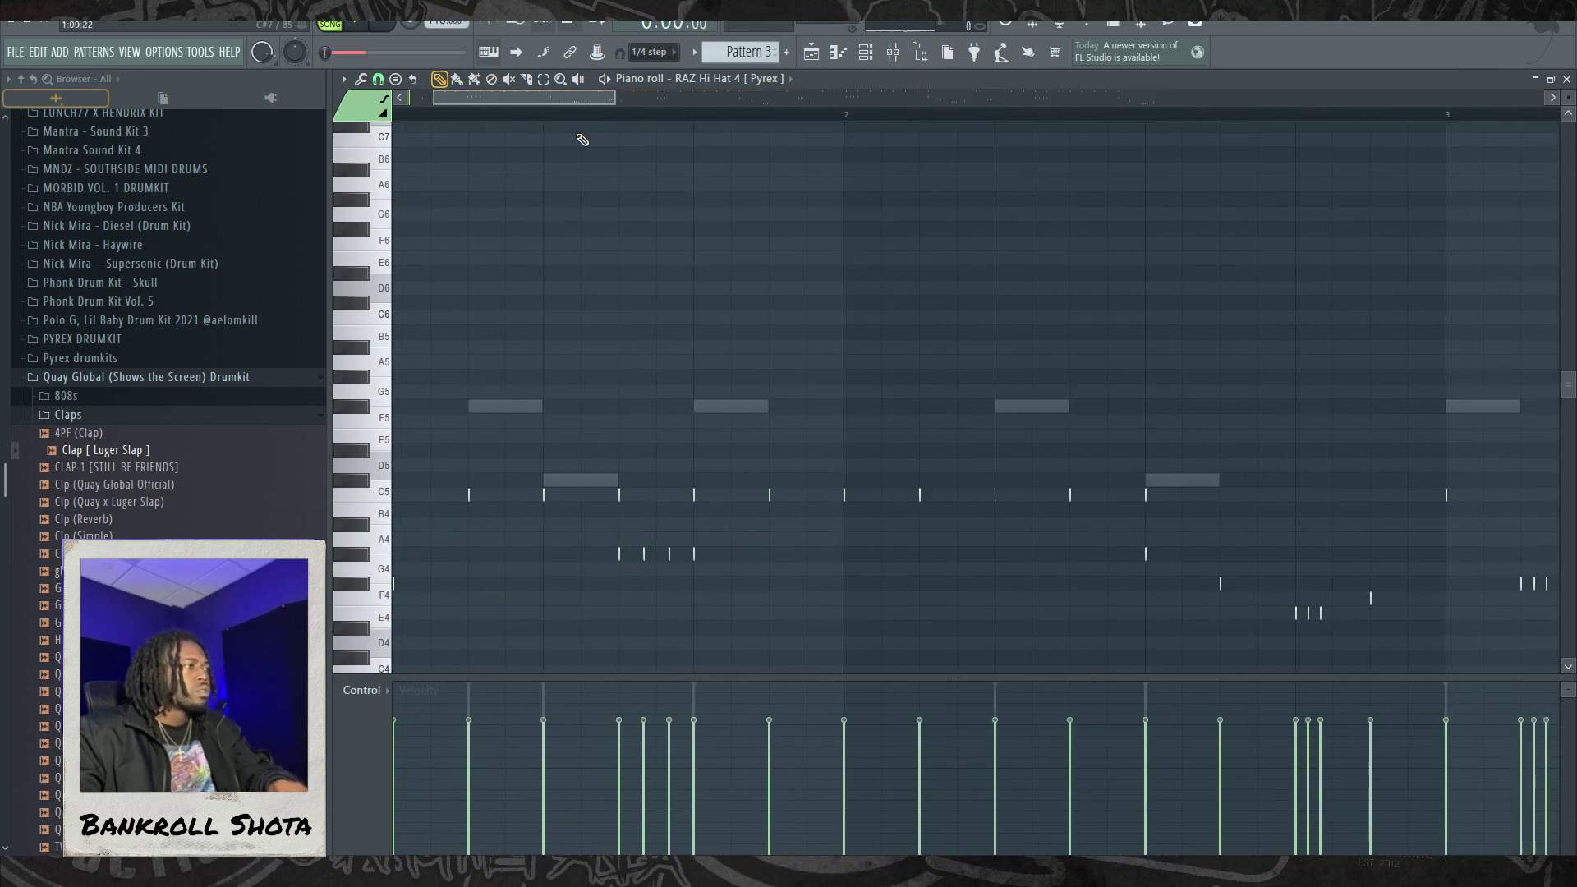
key("space")
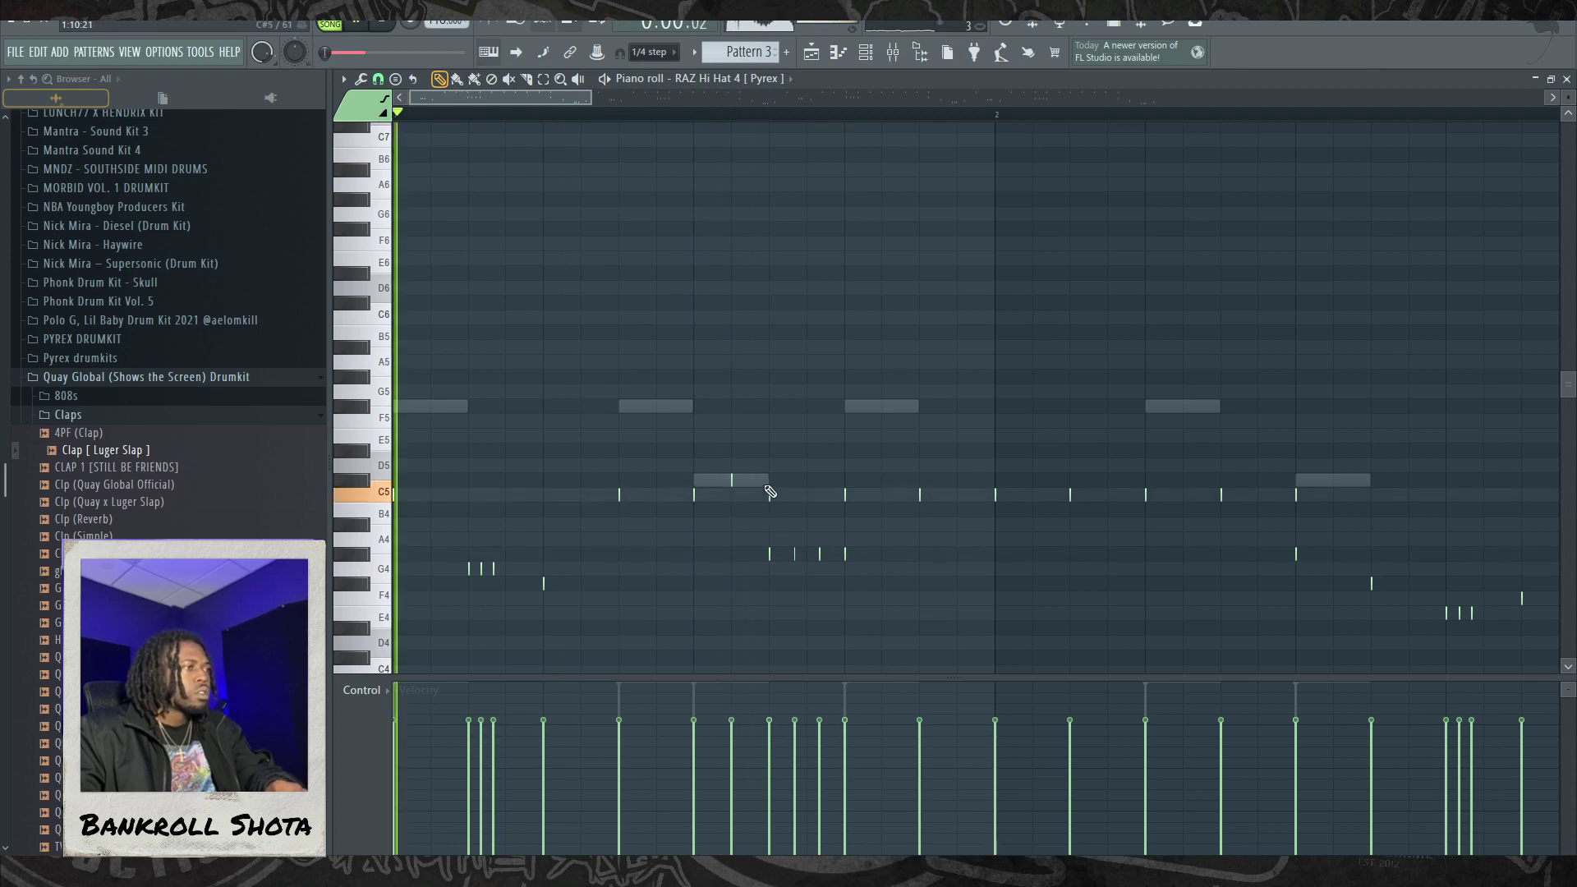
left_click(732, 494)
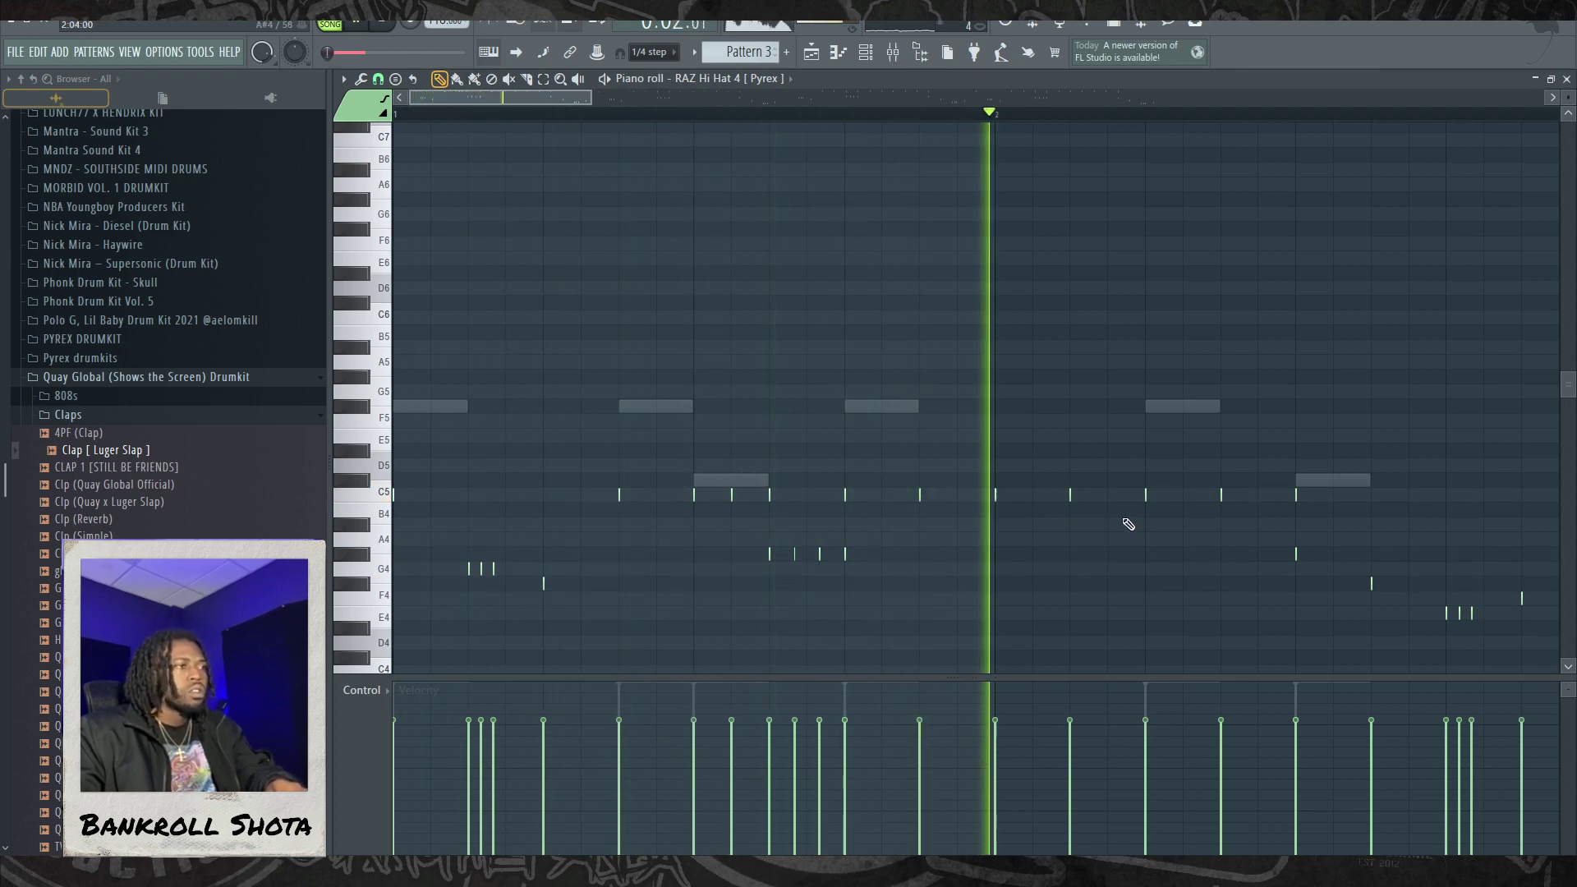
left_click(732, 771)
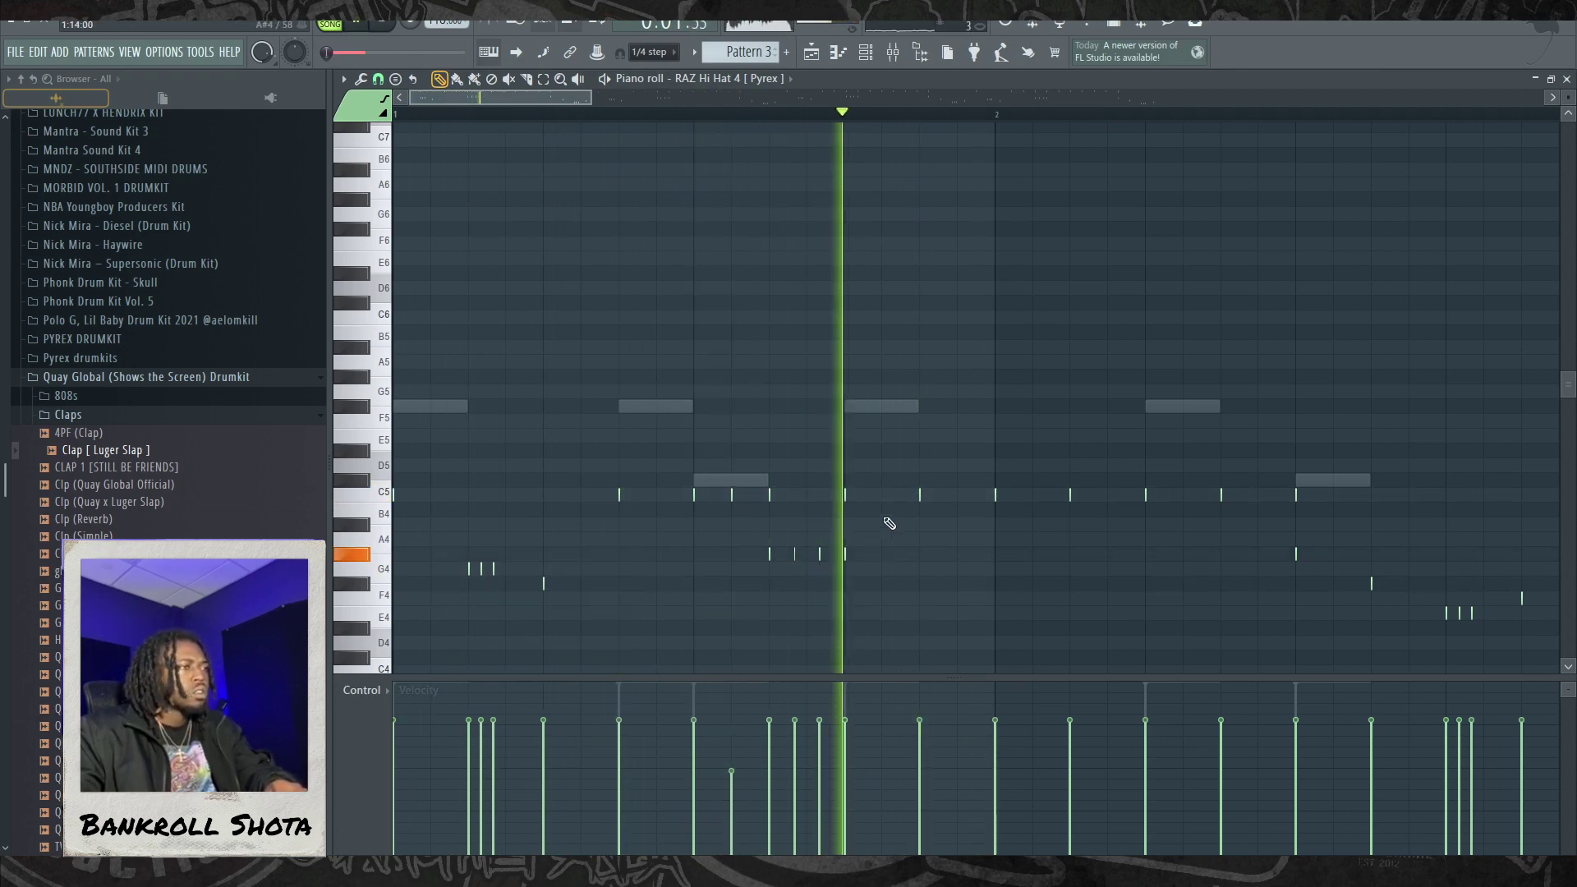
left_click(1258, 494)
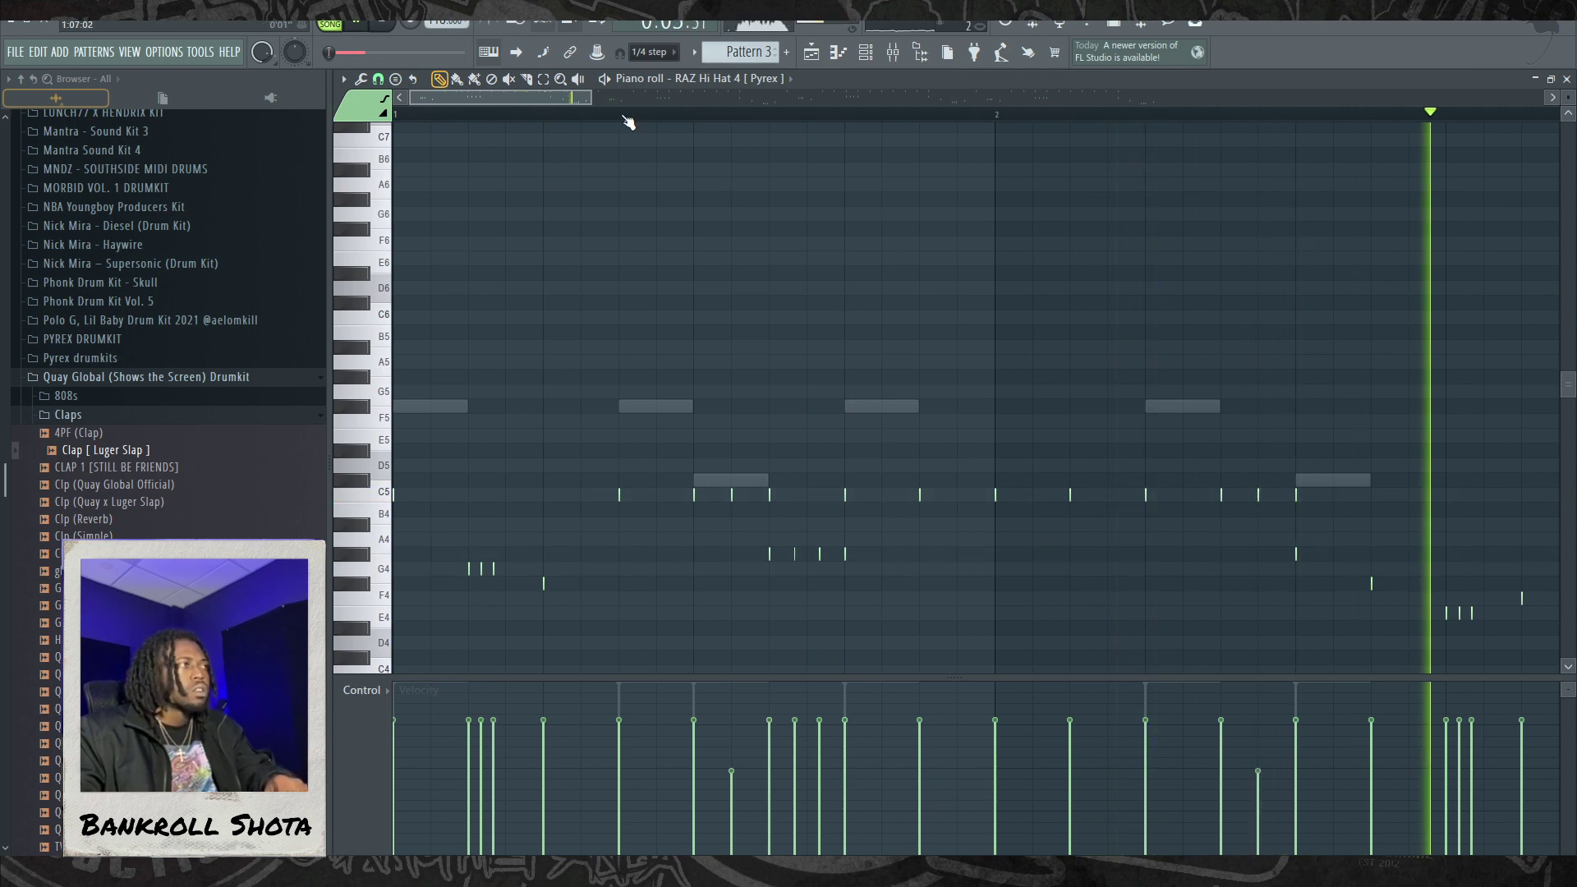
Step: Add soft extra hi-hat notes on C#5 in bar 3 and on C5 twice in bar 4
key("space")
left_click_drag(590, 96, 823, 96)
key("space")
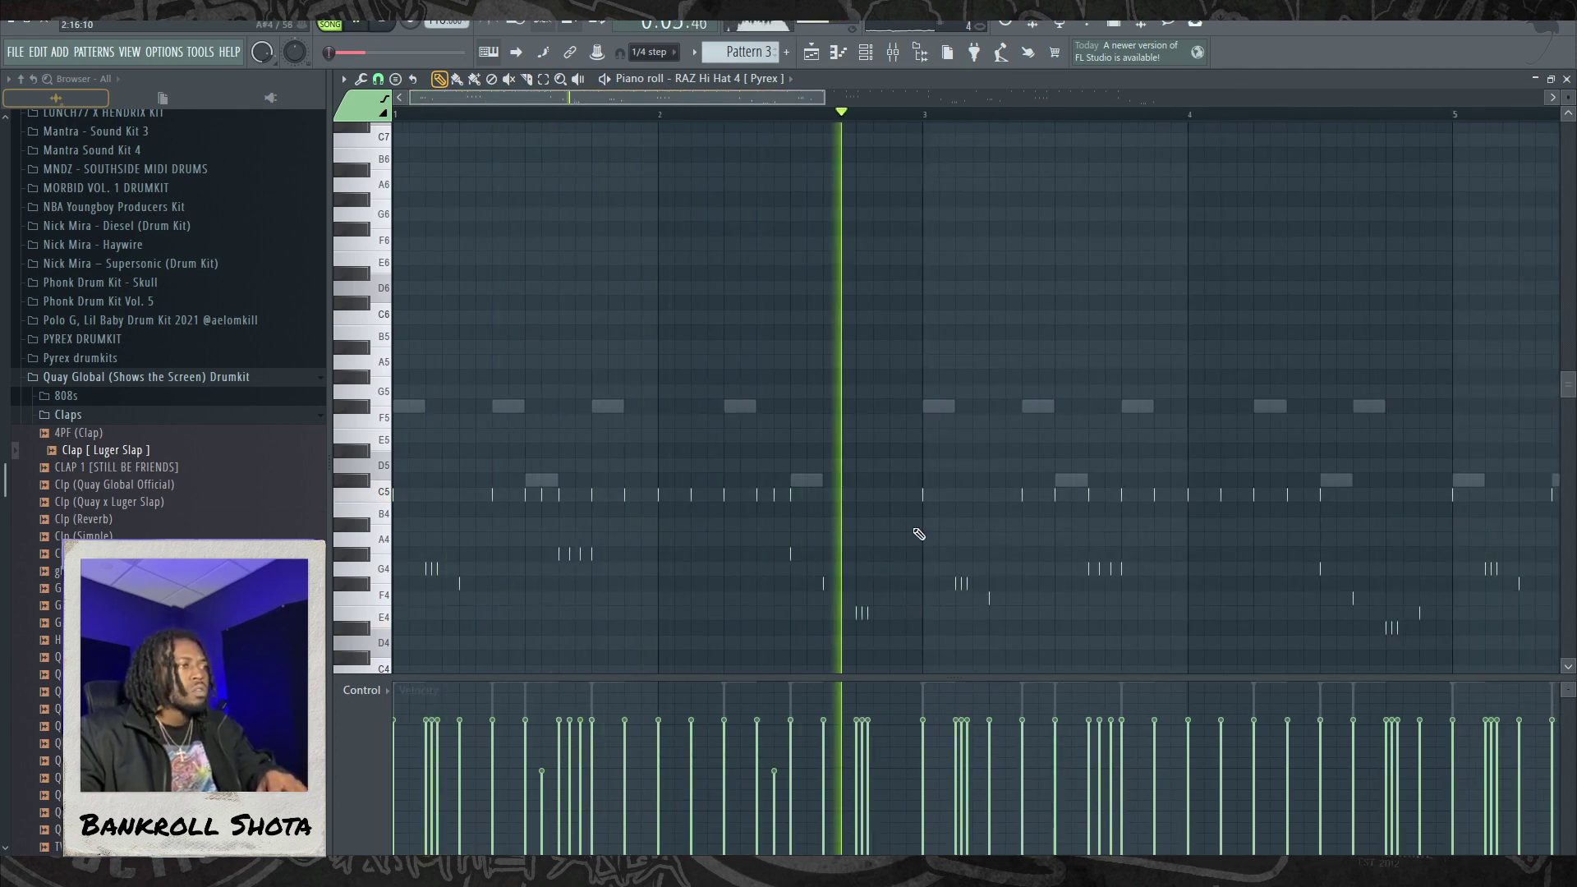
left_click(1170, 481)
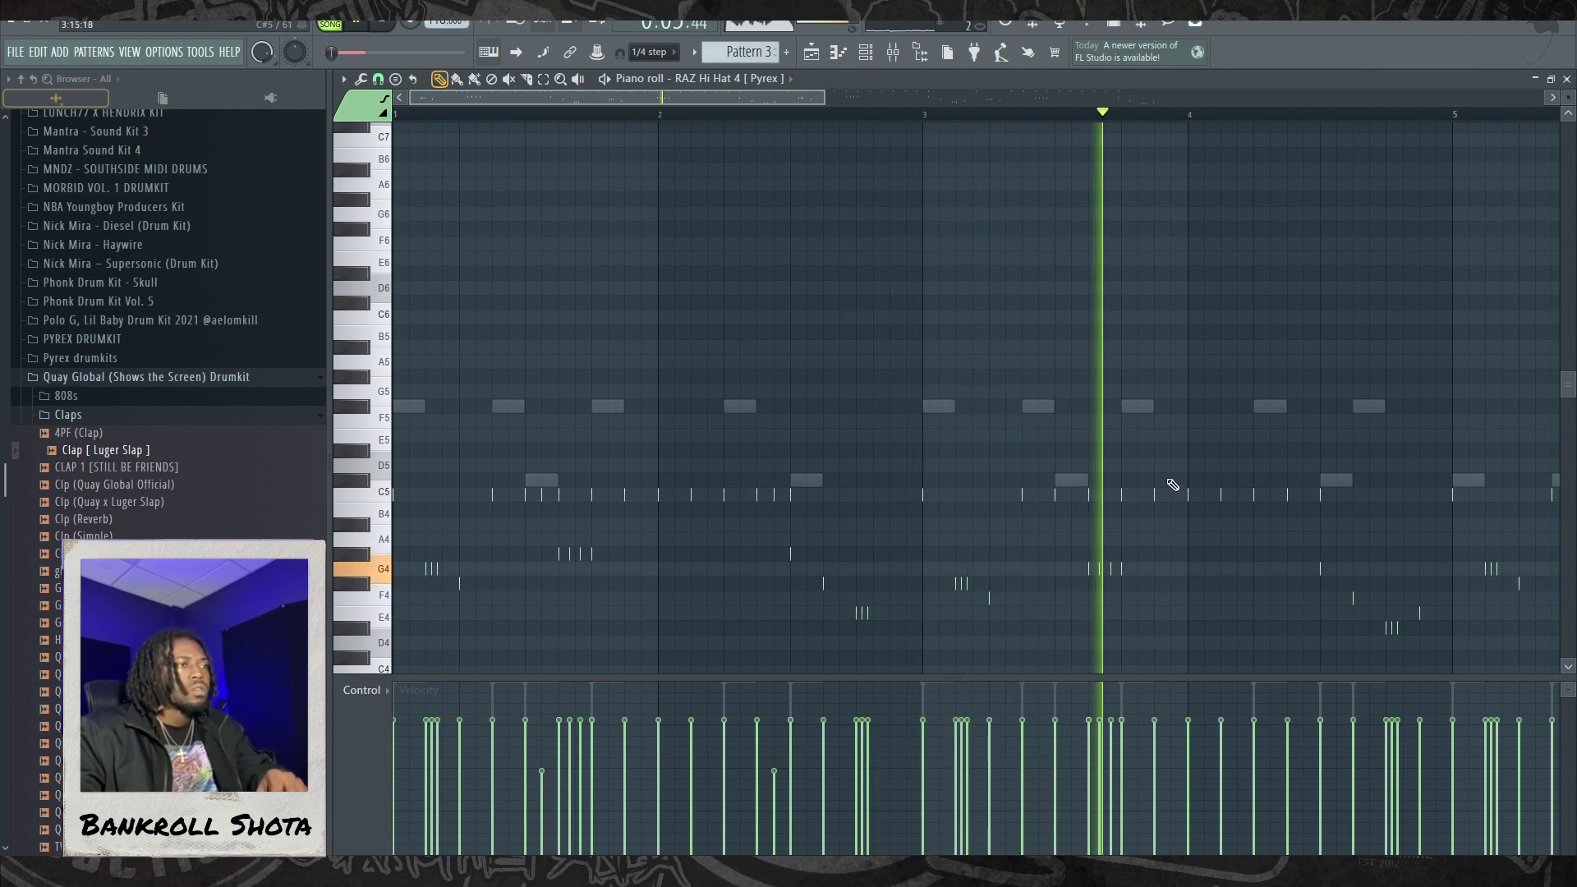
left_click(1336, 493)
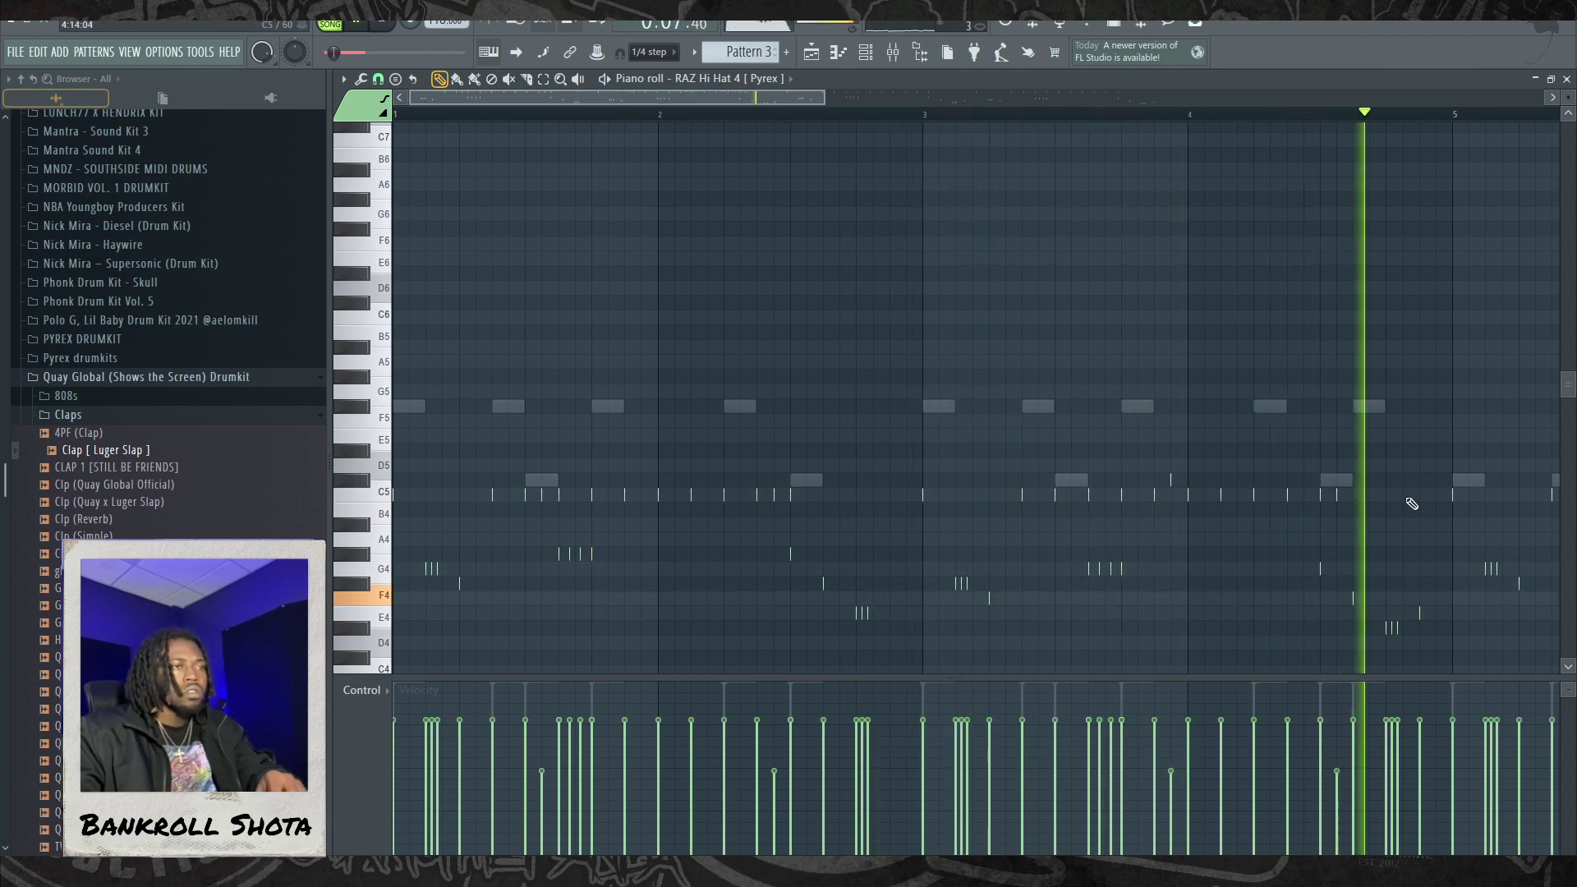
left_click(1419, 493)
Step: Add soft extra C5 hi-hat notes in bars 6, 7 and 8 of the RAZ Hi Hat 4 pattern
left_click_drag(813, 97, 1051, 97)
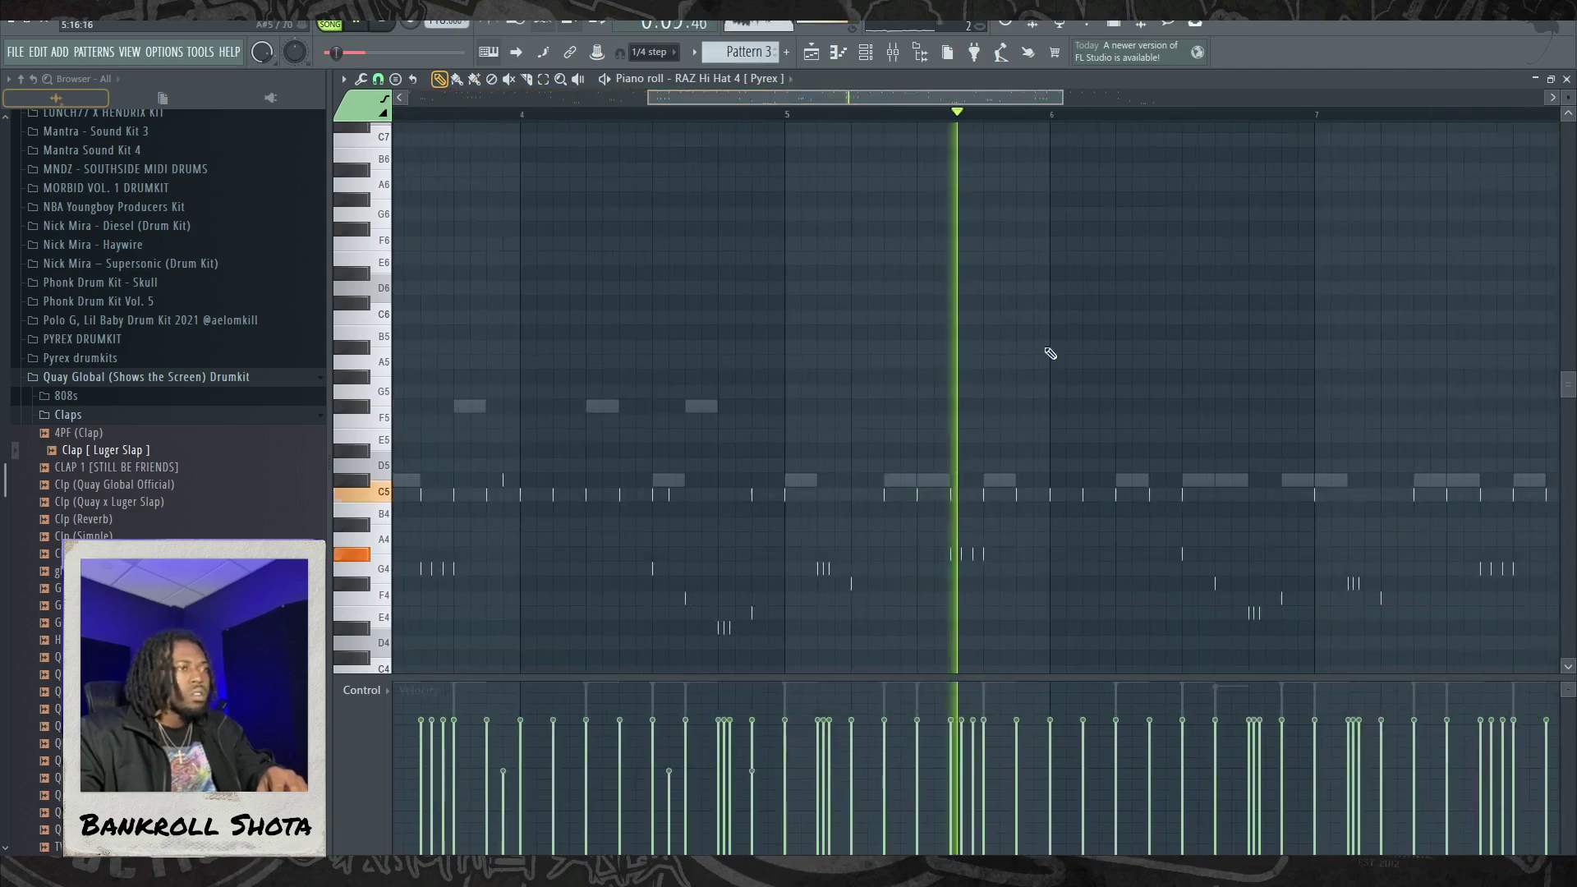
left_click(1066, 494)
left_click(1264, 493)
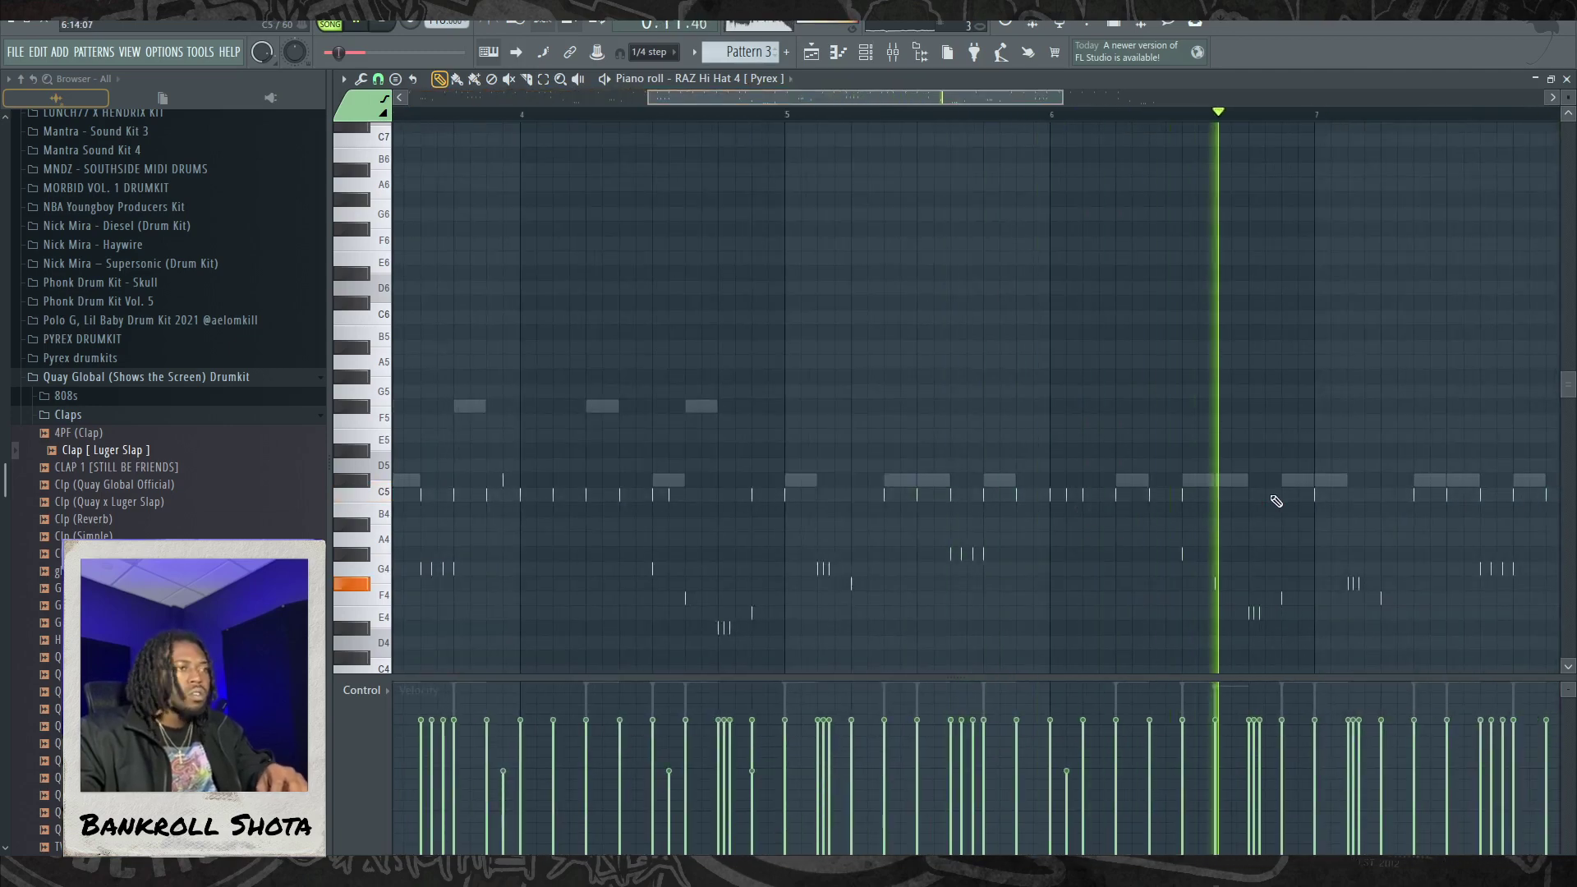
left_click(1428, 493)
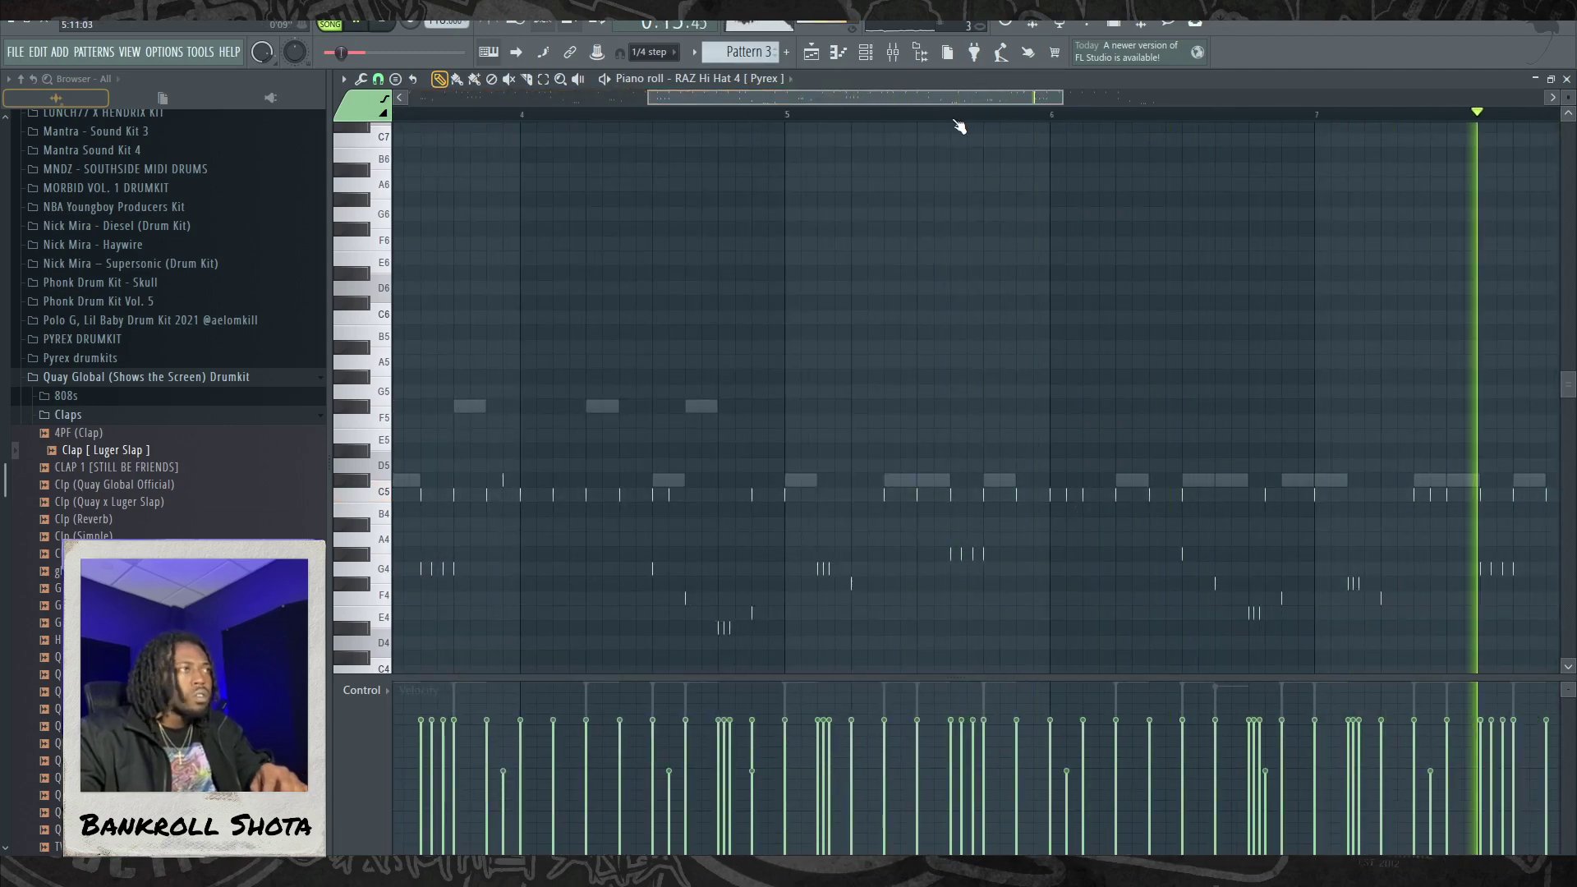
left_click(1100, 494)
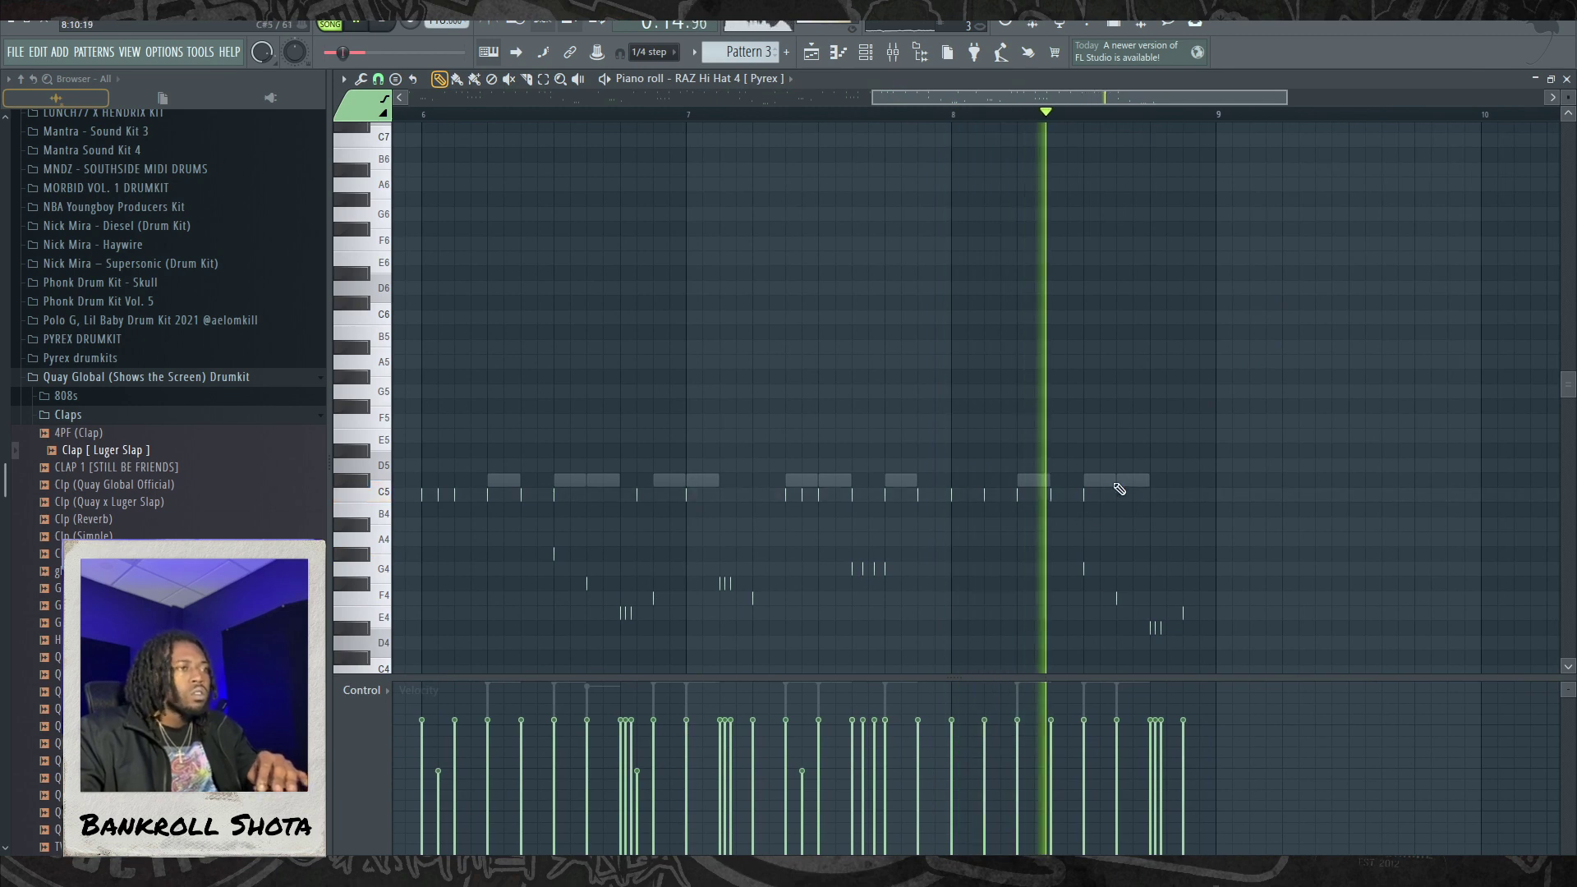
left_click(1198, 493)
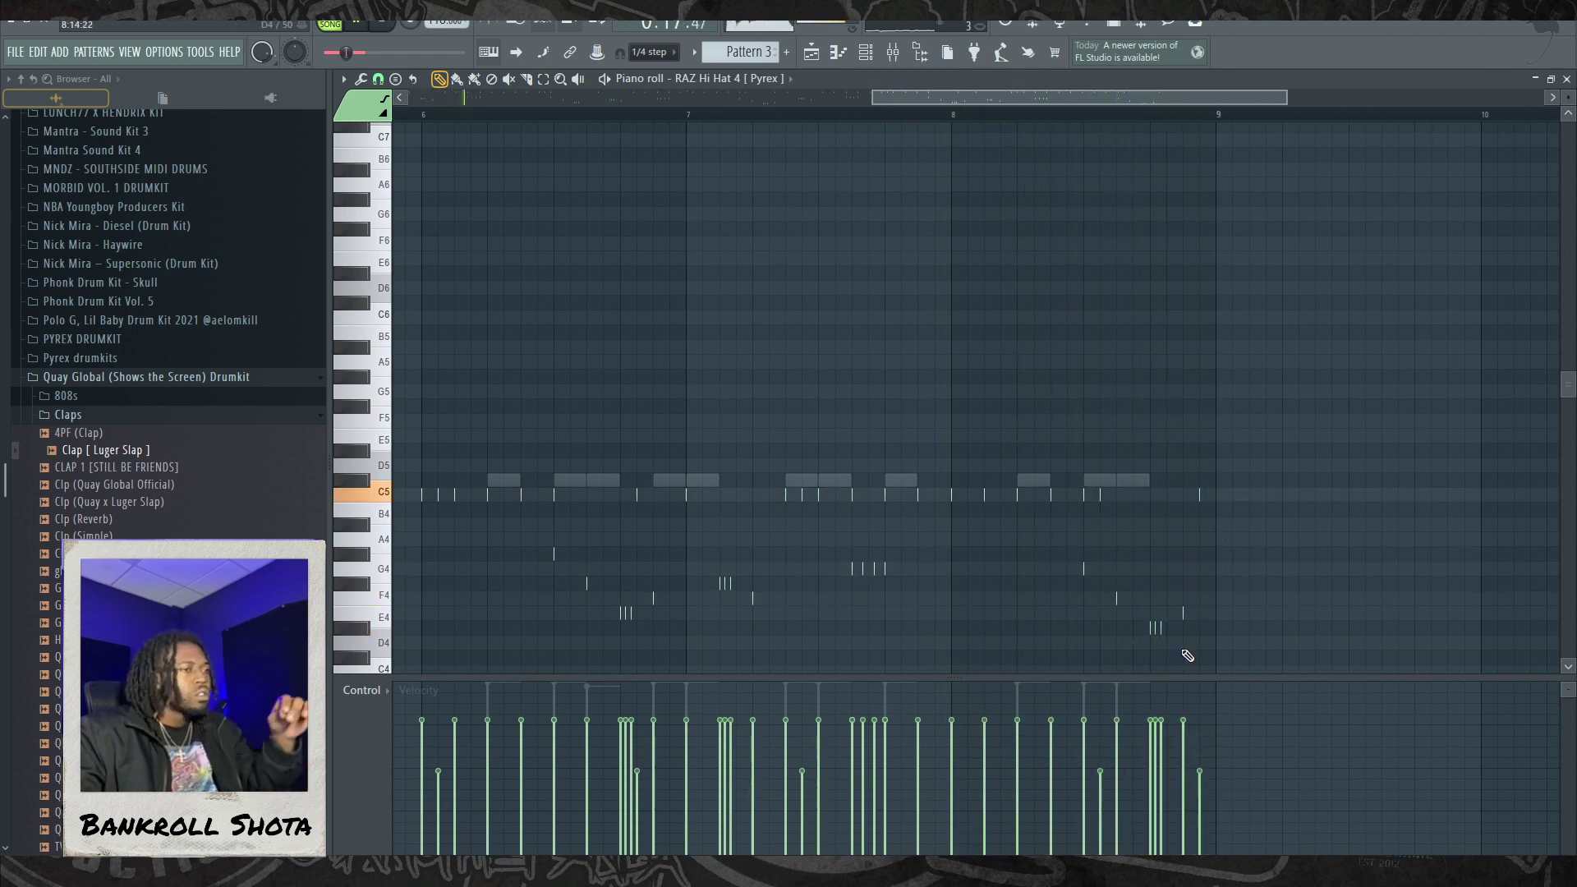
Step: Load Open Hat [ 88 ] from the Quay Global drumkit into a new channel and trigger it on the pattern's first step
left_click(156, 416)
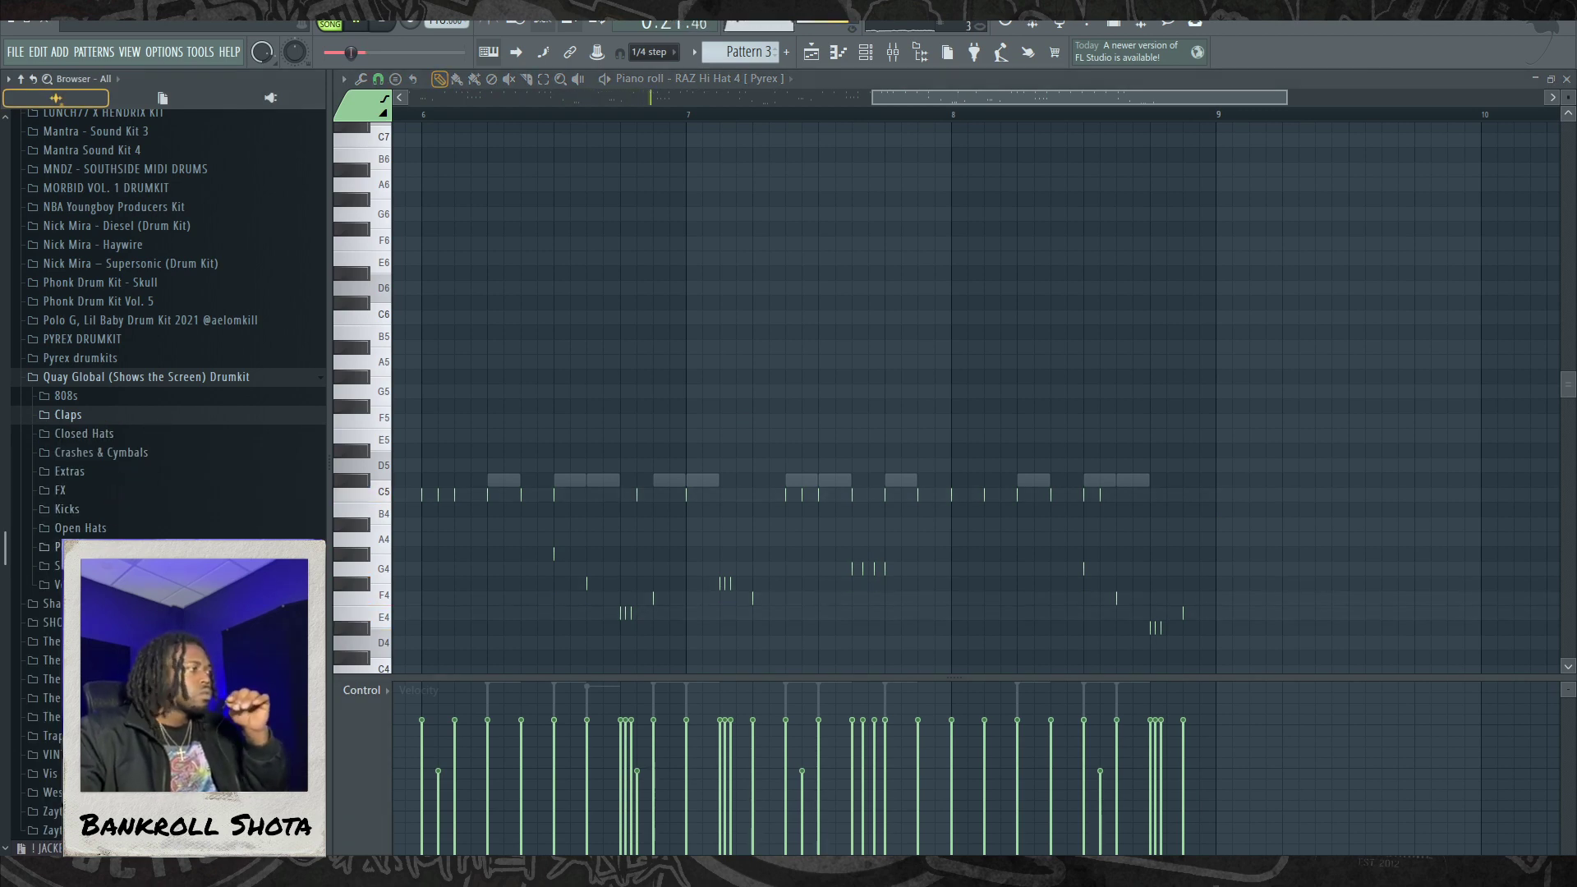
left_click(58, 546)
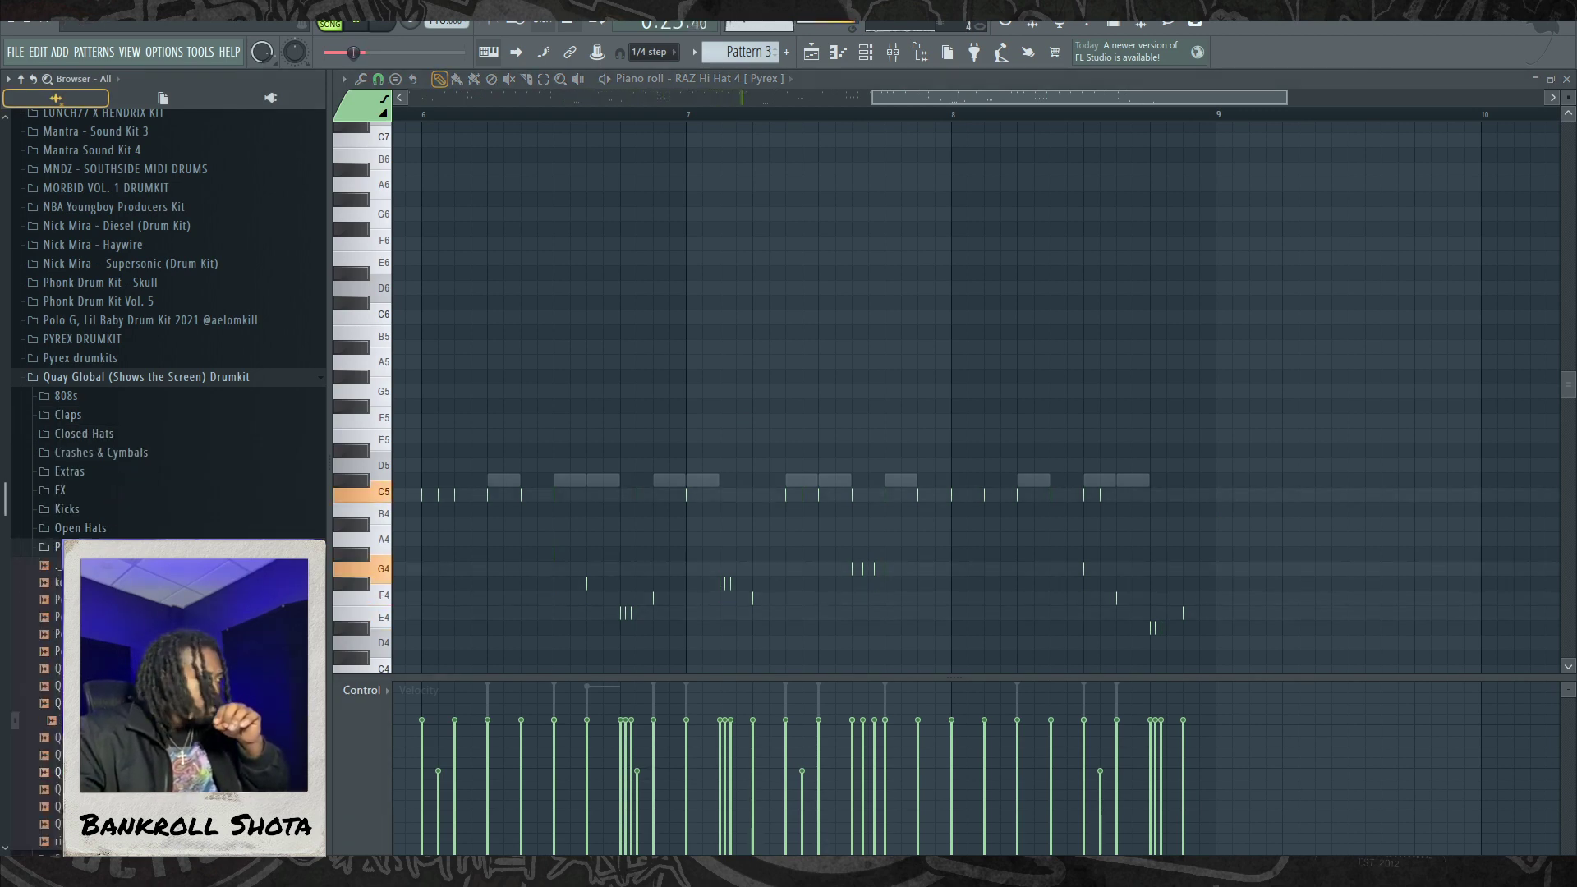
scroll(164, 394, "down", 3)
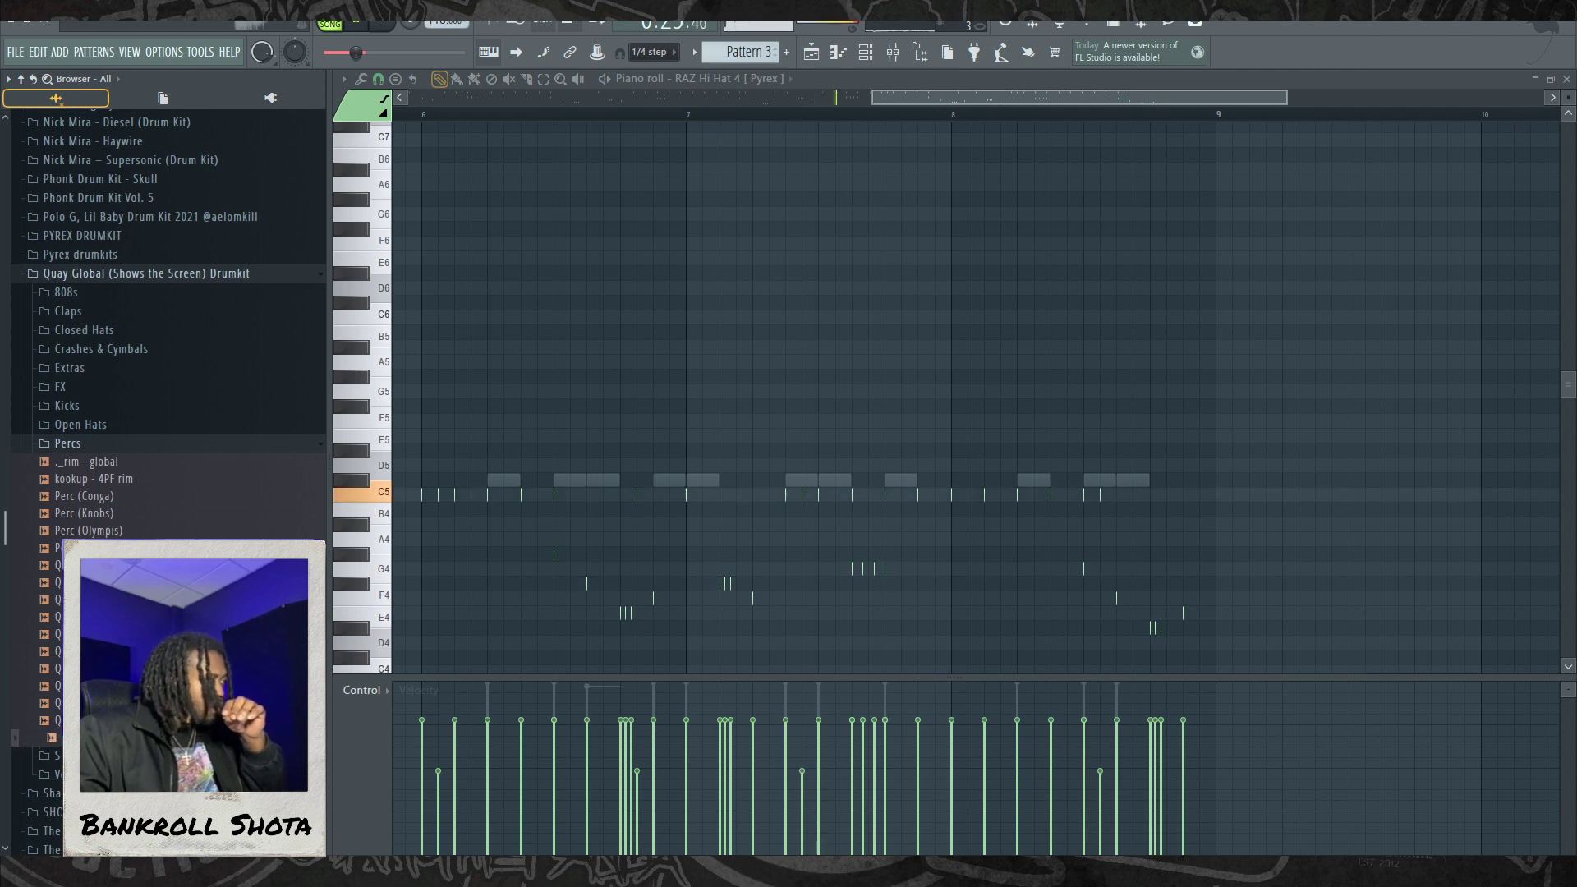
left_click(132, 442)
left_click(131, 424)
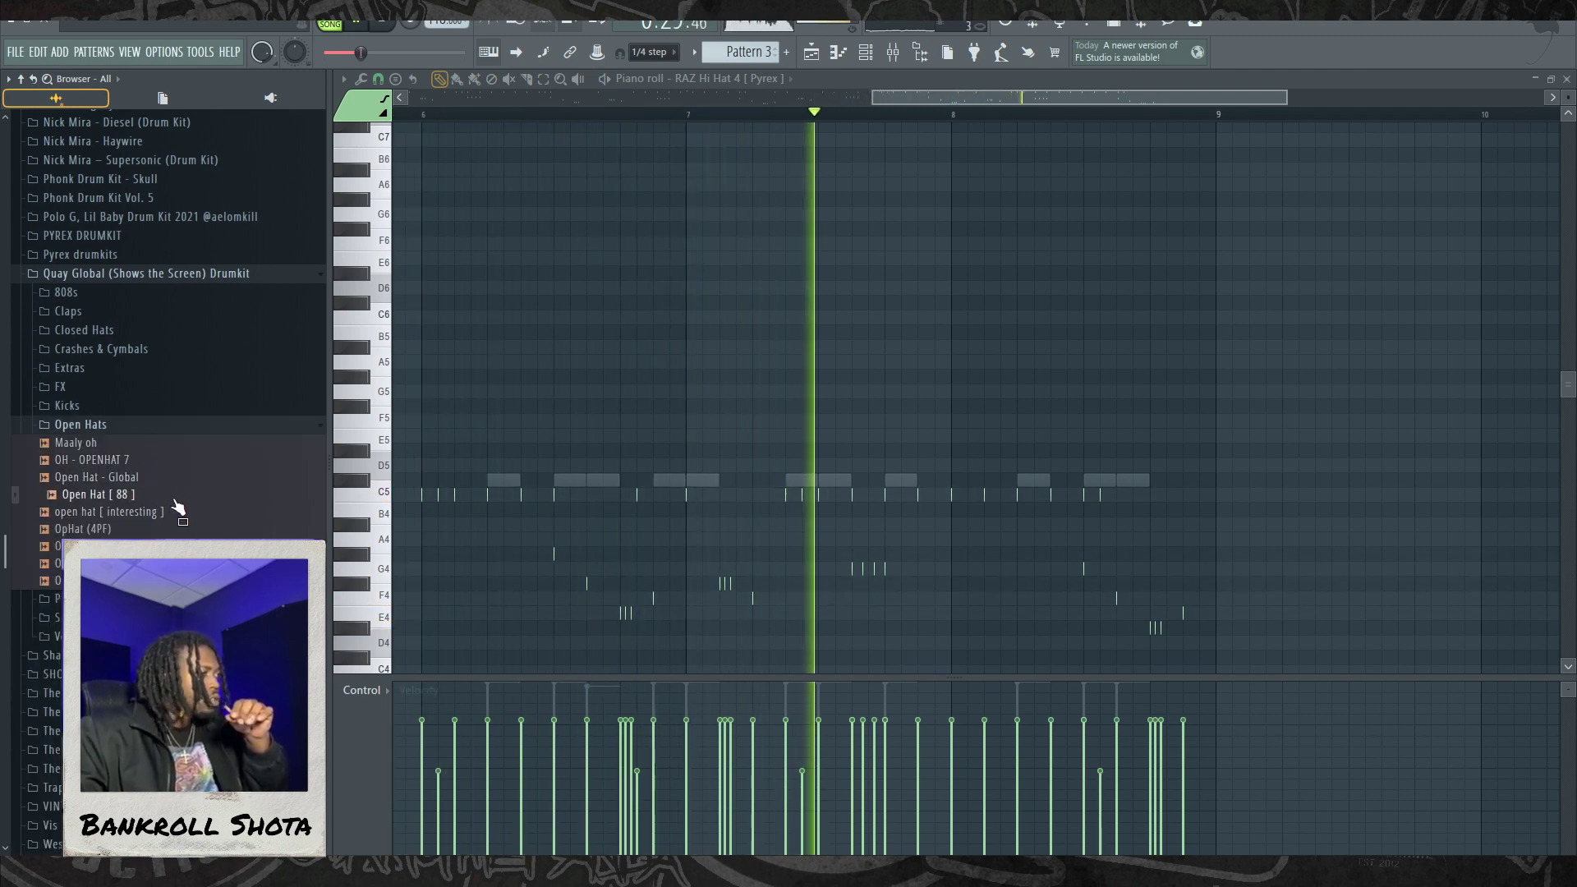
right_click(182, 489)
left_click(197, 511)
key("F6")
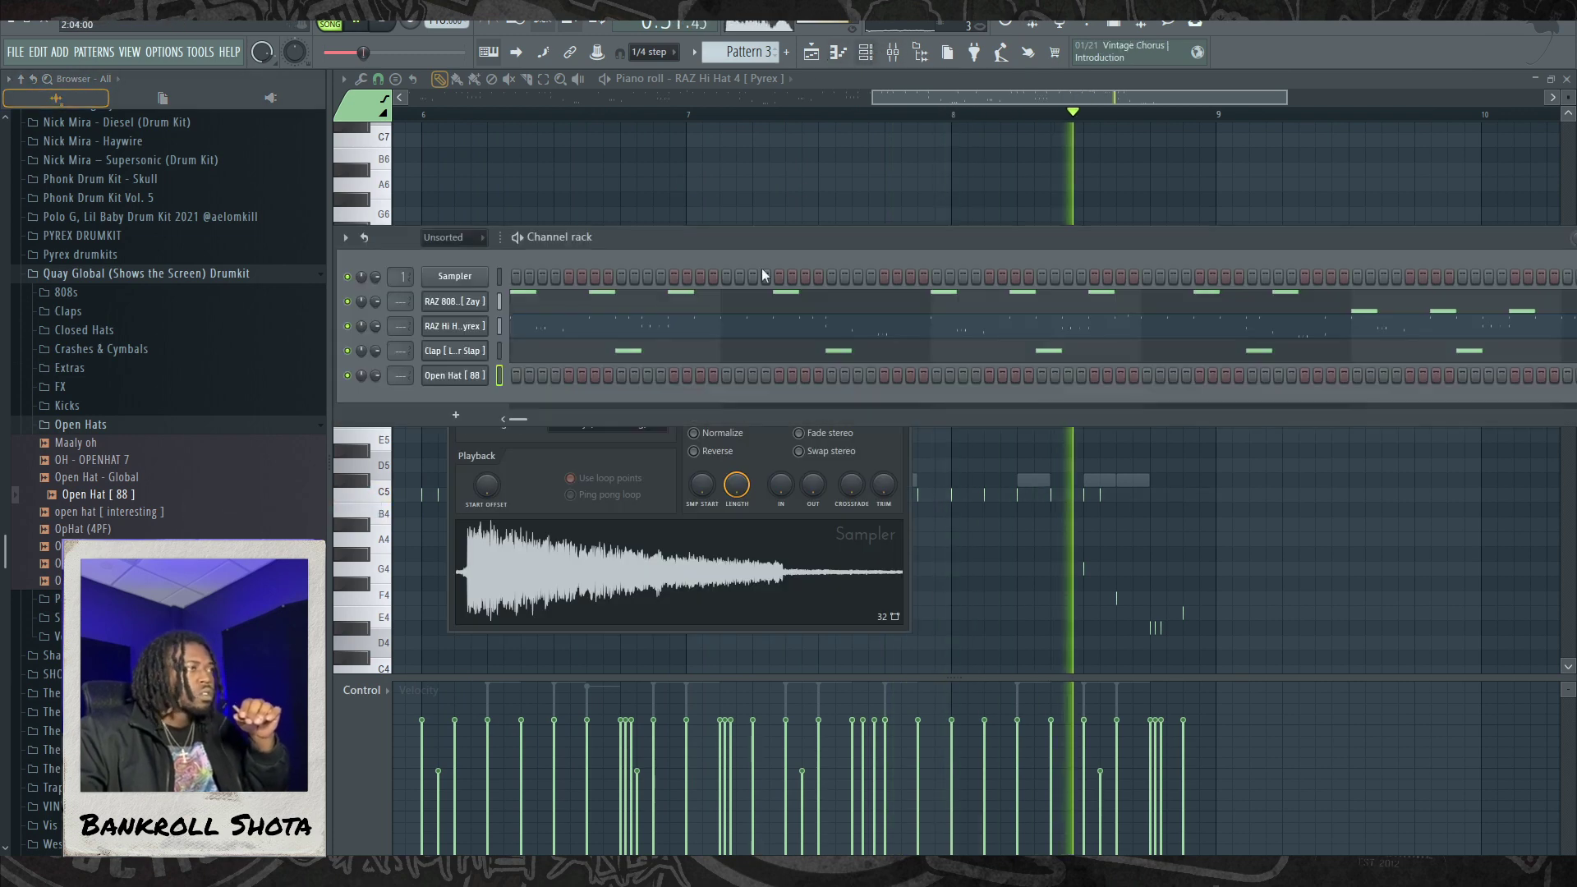
left_click(514, 377)
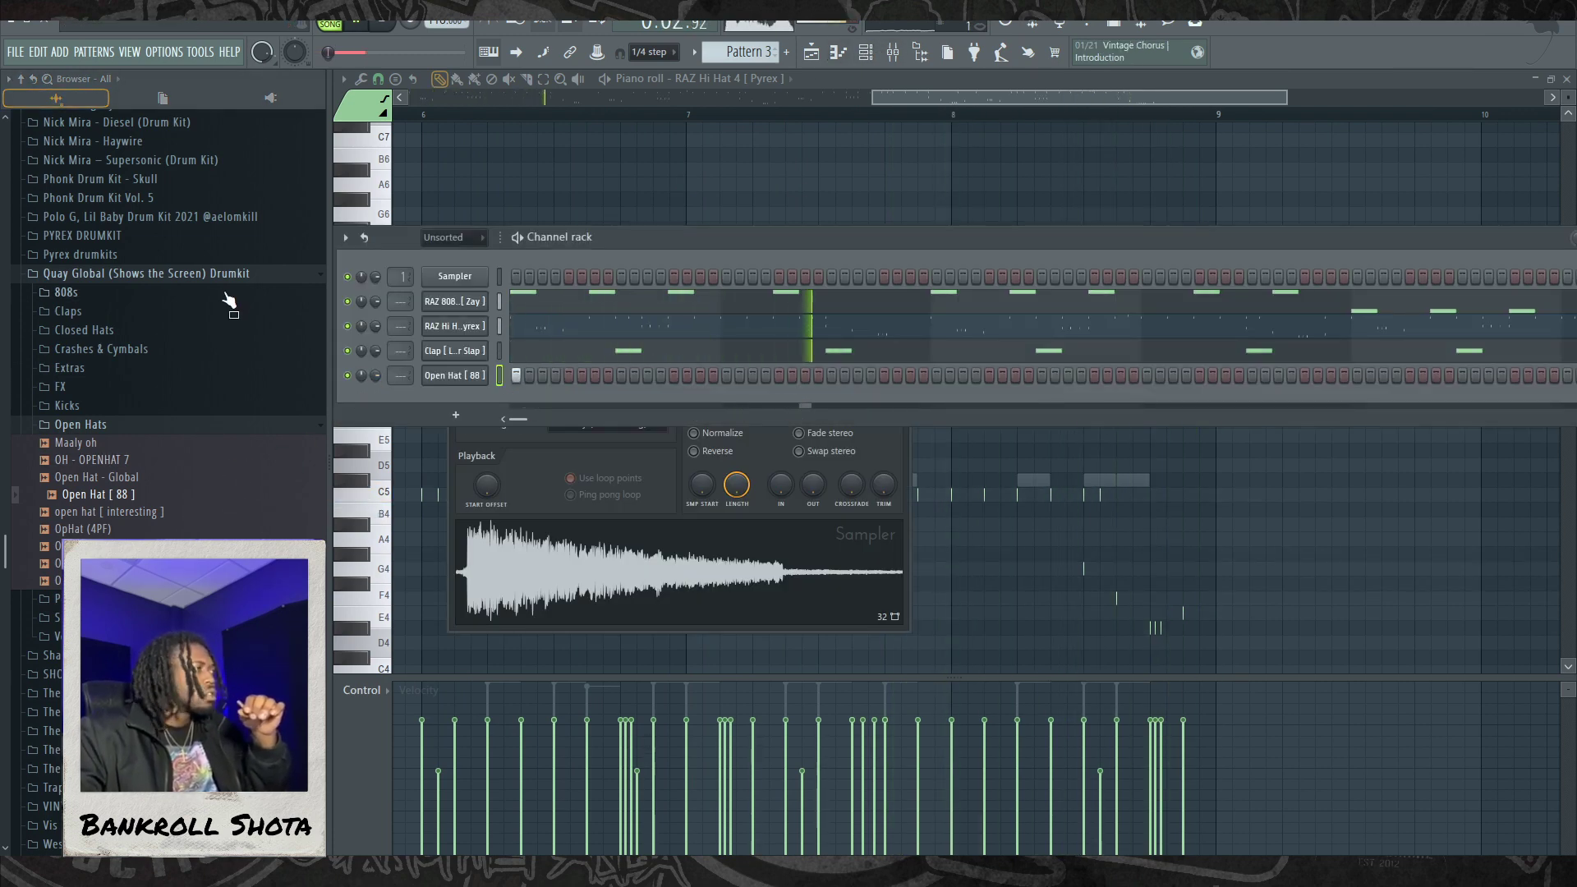
Step: Load RAZ Kick 1 [ Rack ] from ! RAZ SECRETS VOL. 1 into a new channel and open its piano roll
scroll(230, 312, "up", 15)
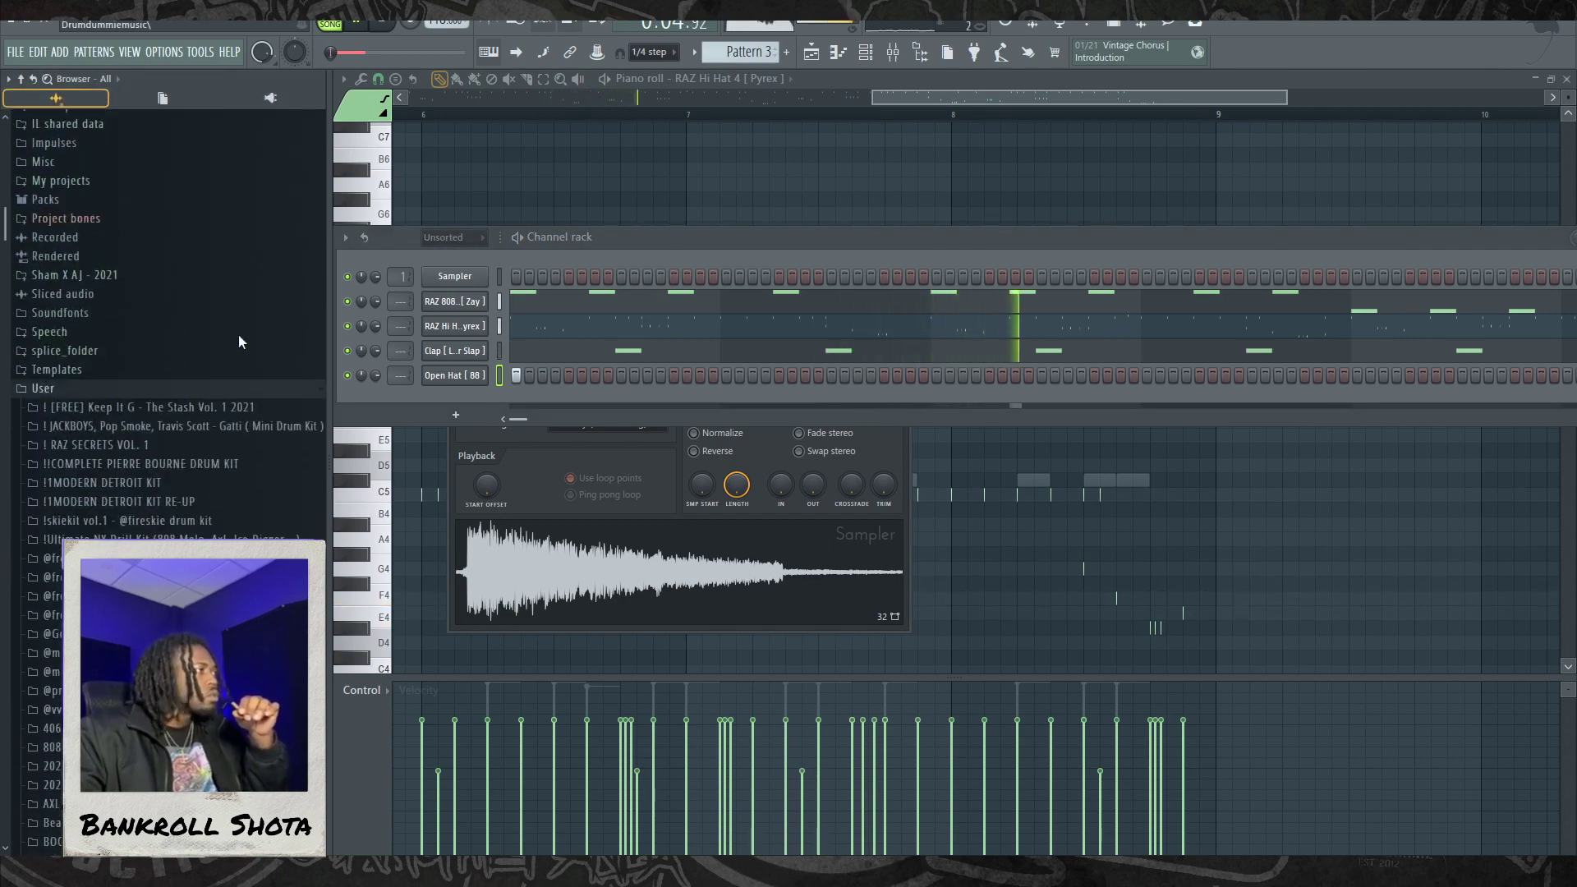
left_click(141, 446)
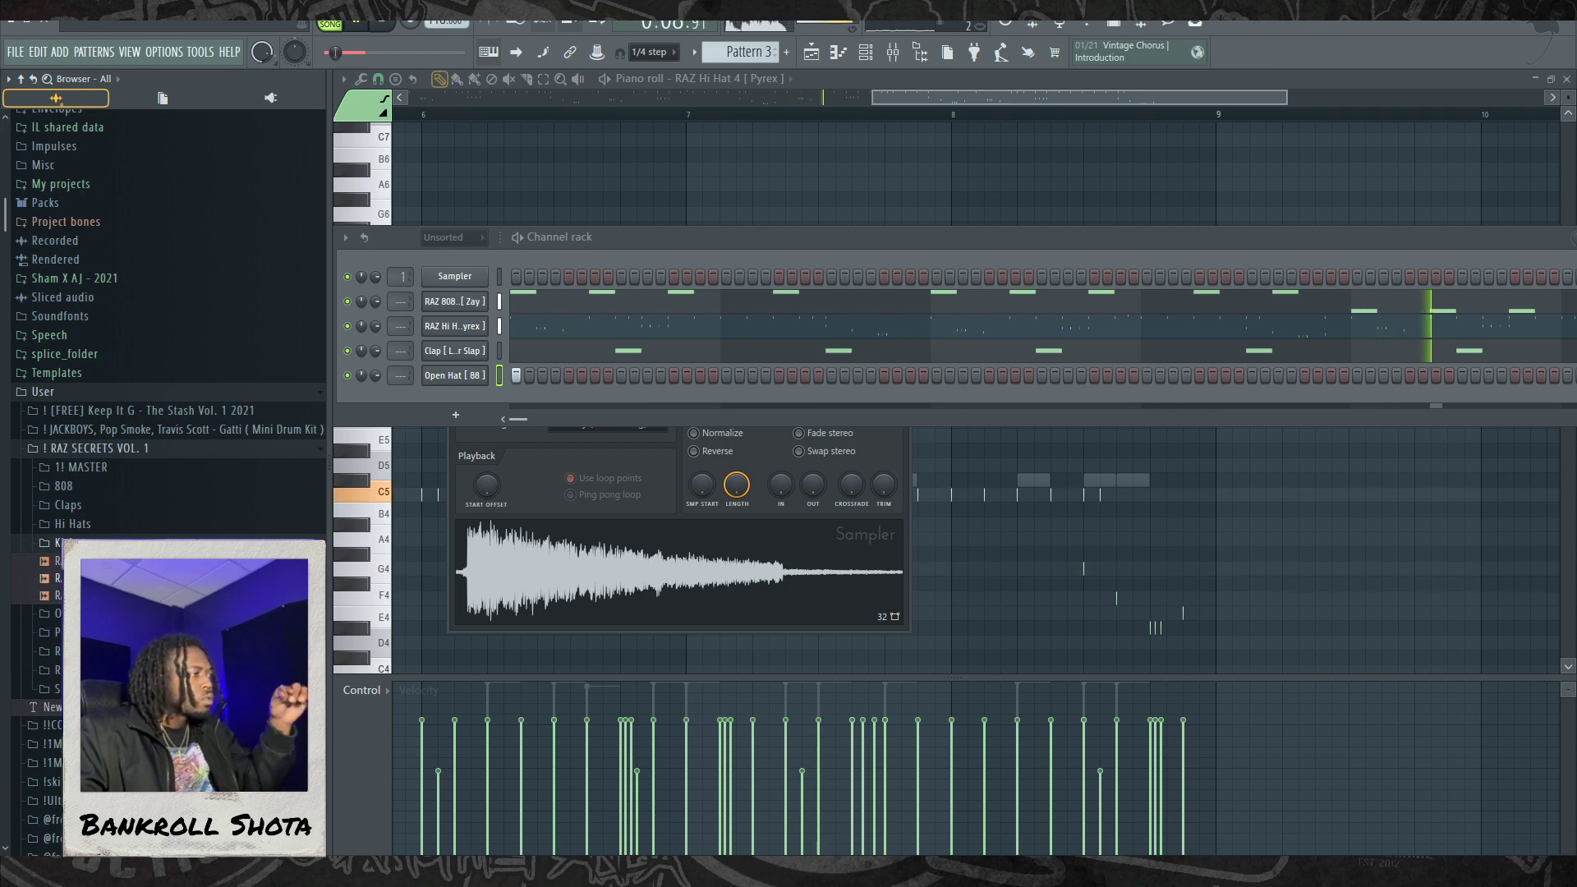
left_click(246, 577)
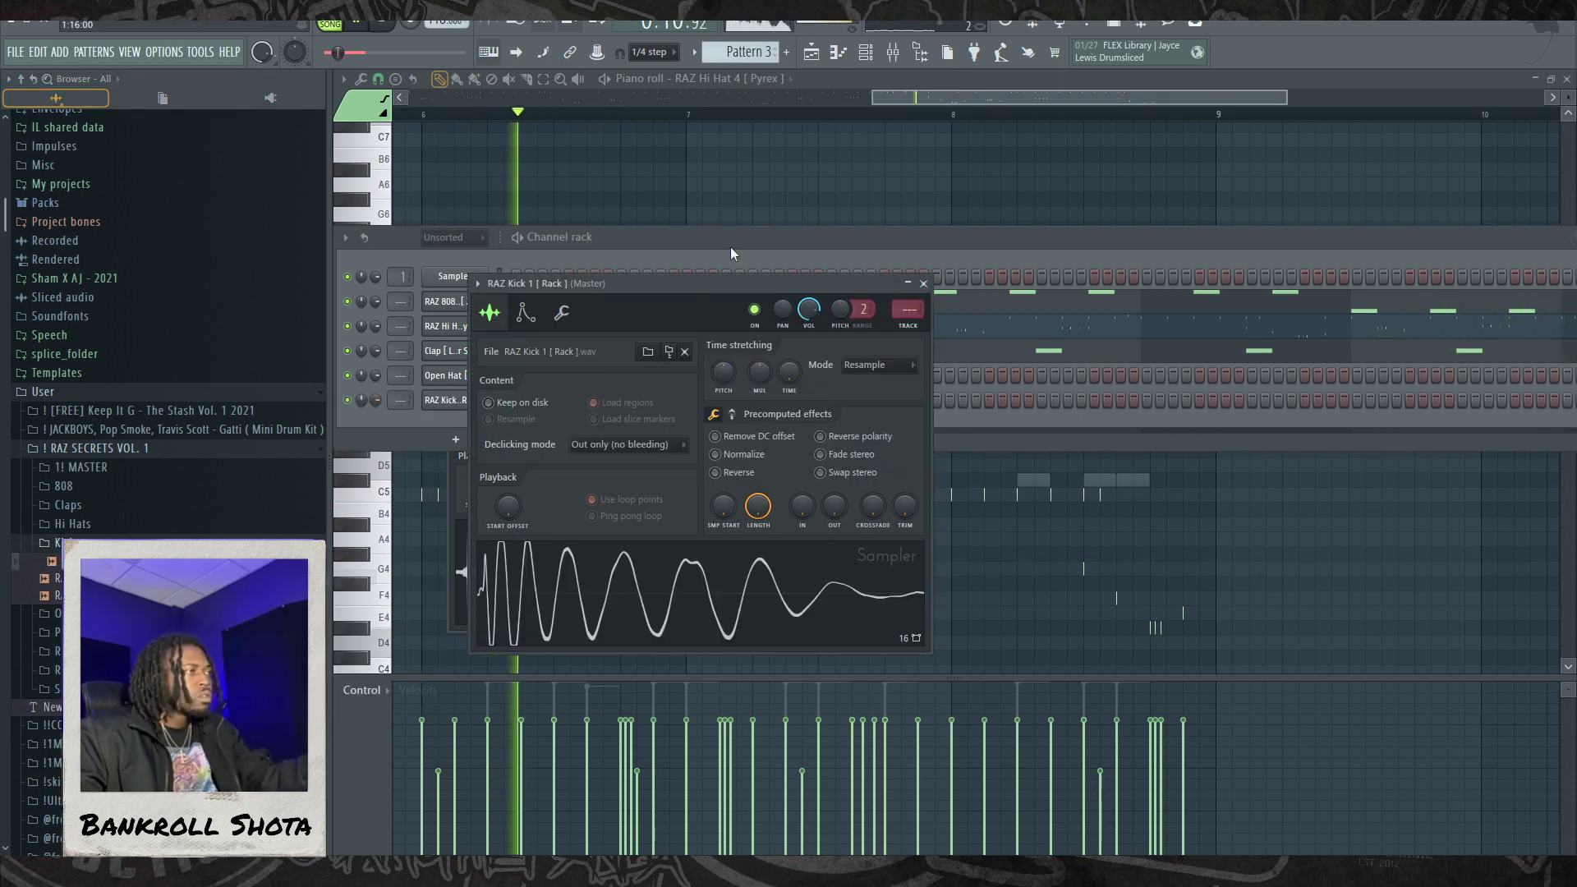
right_click(486, 402)
left_click(496, 404)
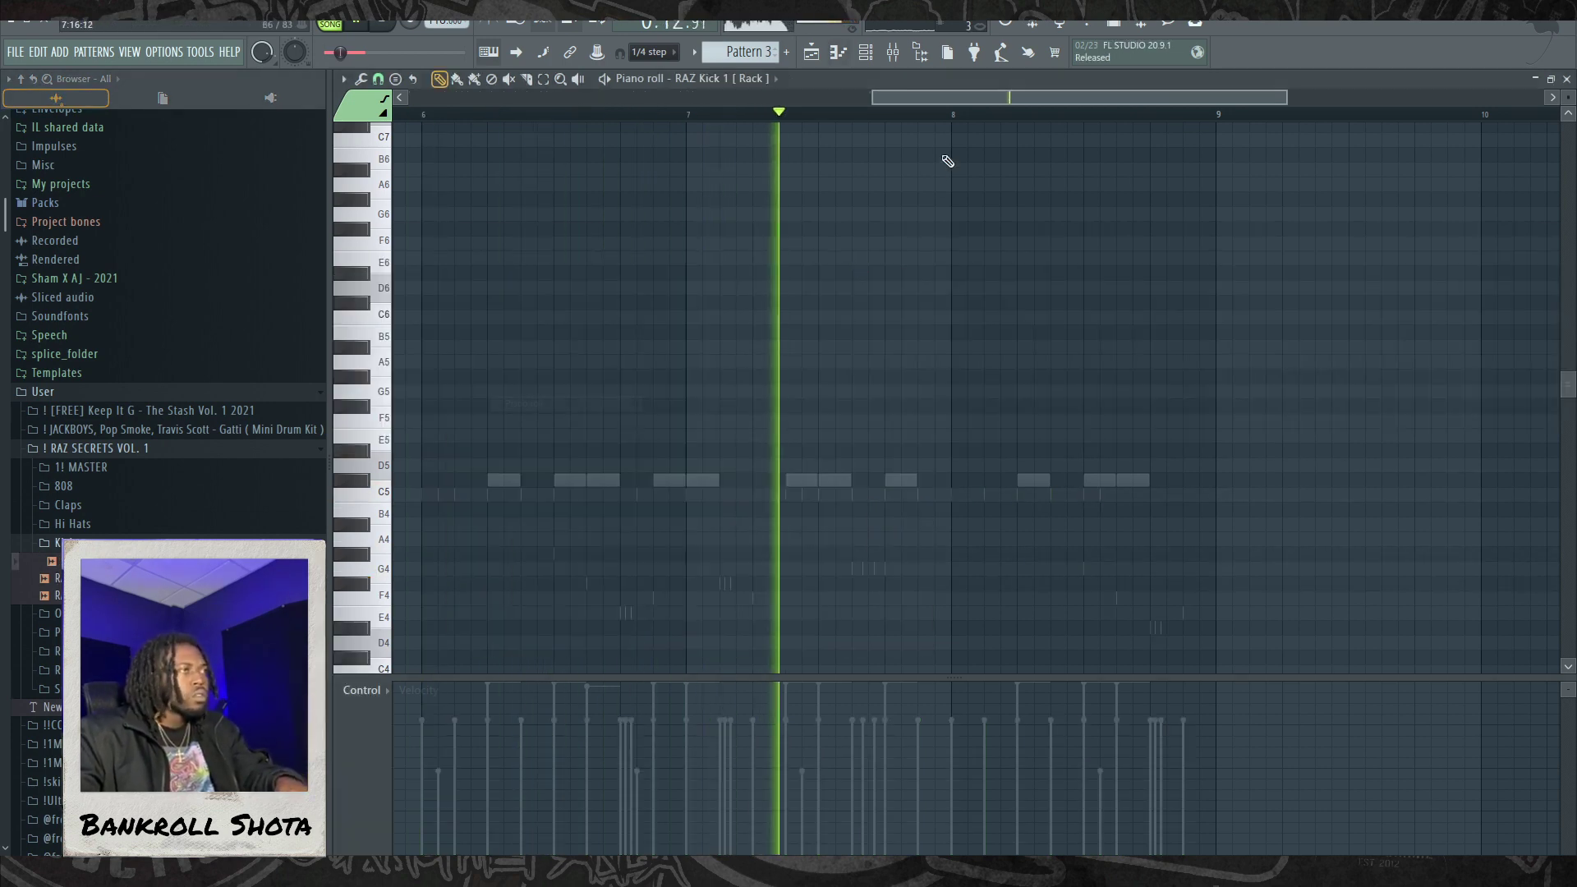
Step: Place C5 kick notes in line with the 808 ghost notes in bars 1, 3, 5 and 7
left_click_drag(873, 98, 409, 98)
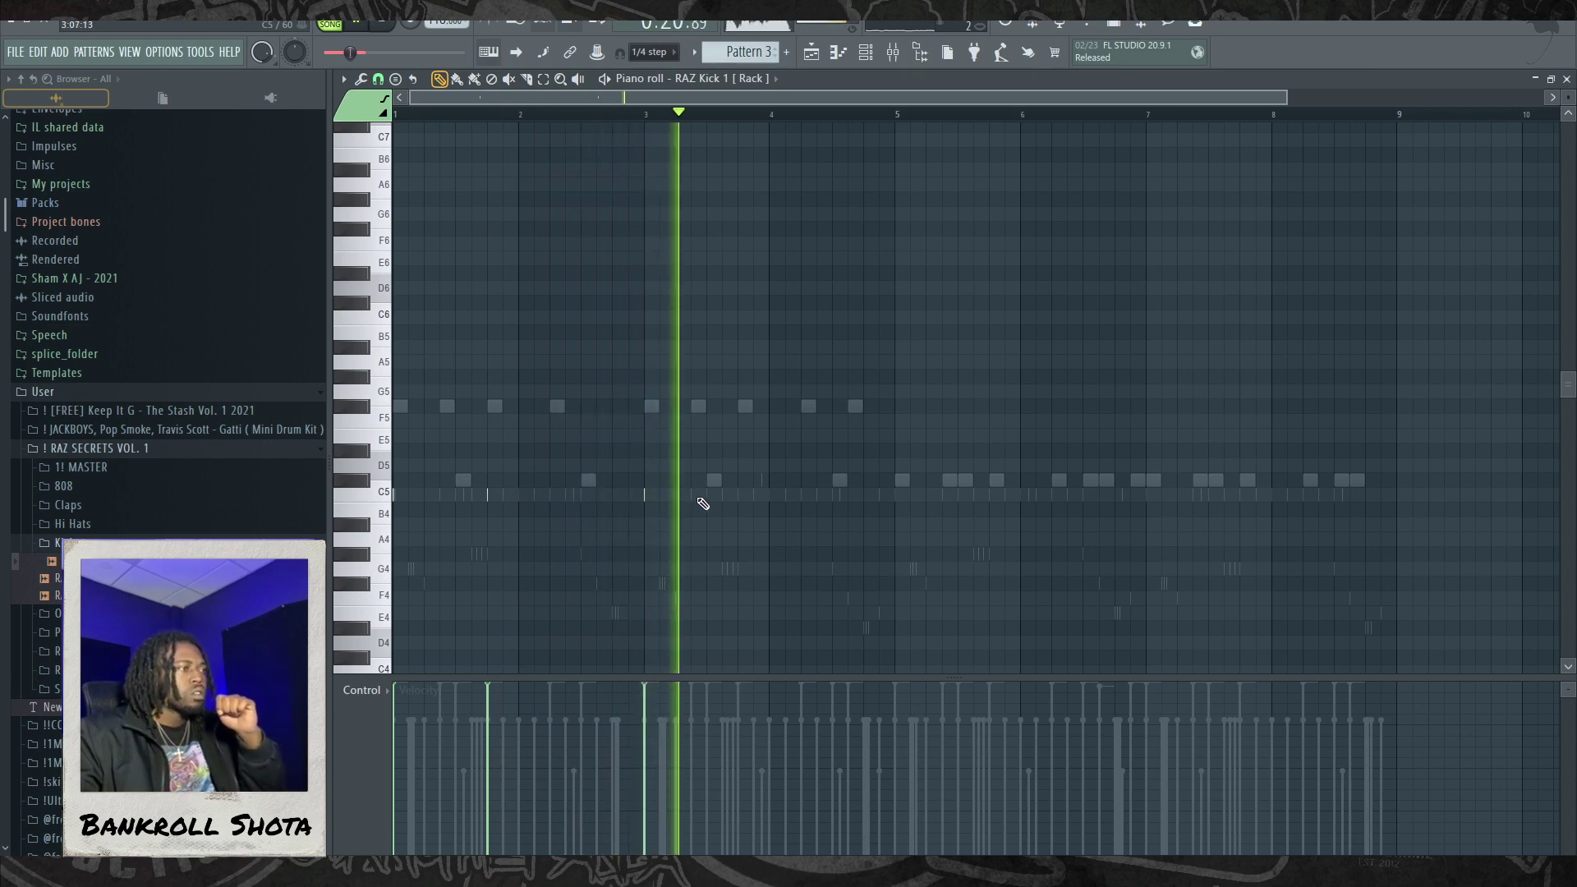
left_click(895, 494)
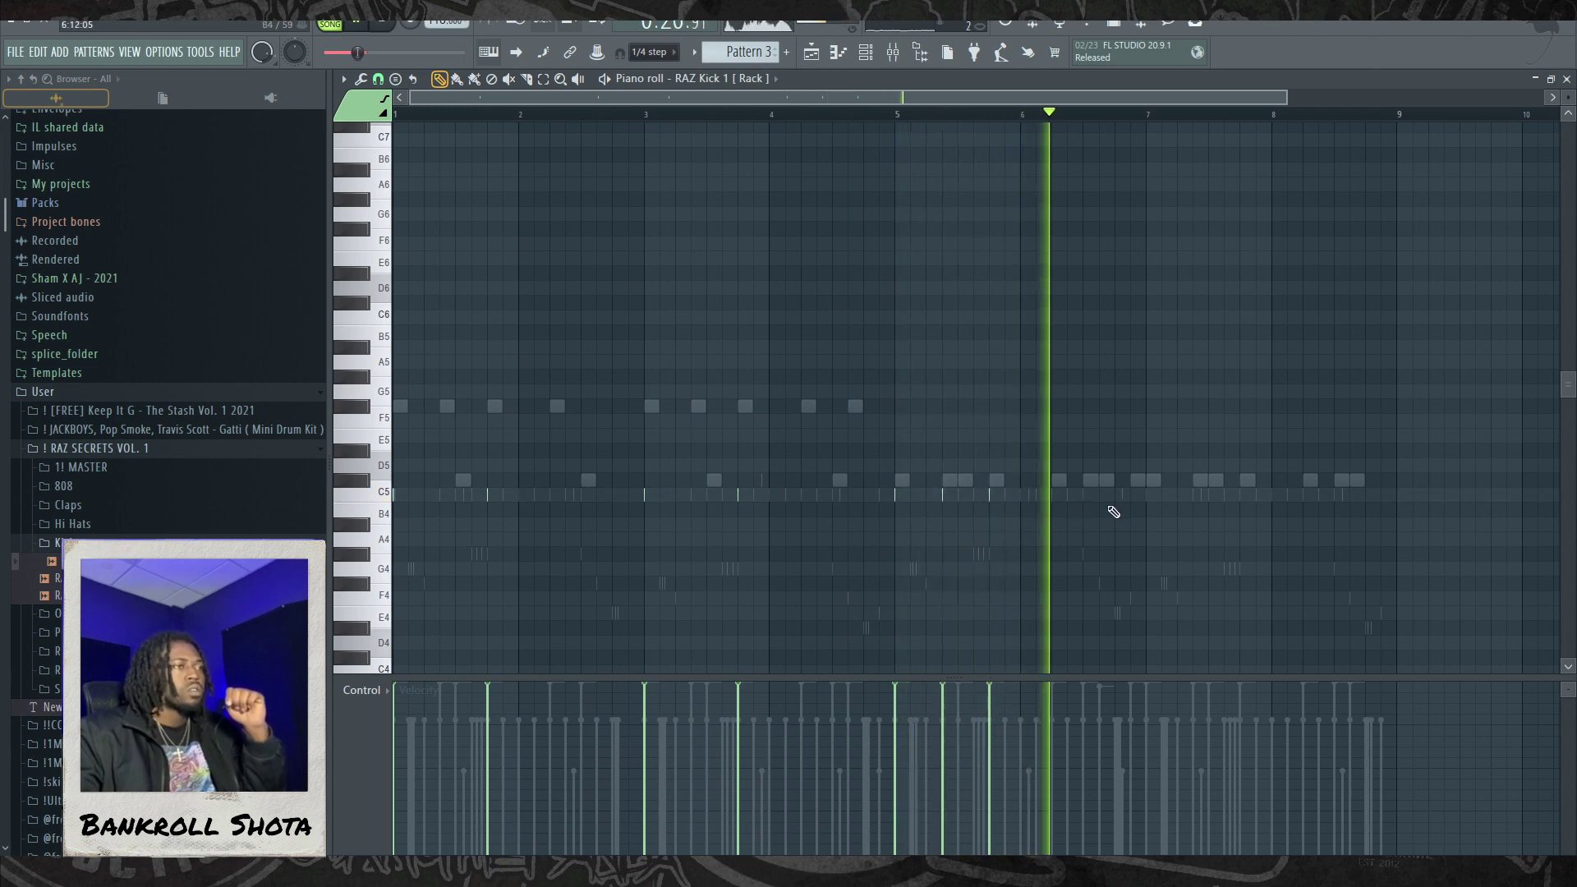
left_click(1153, 497)
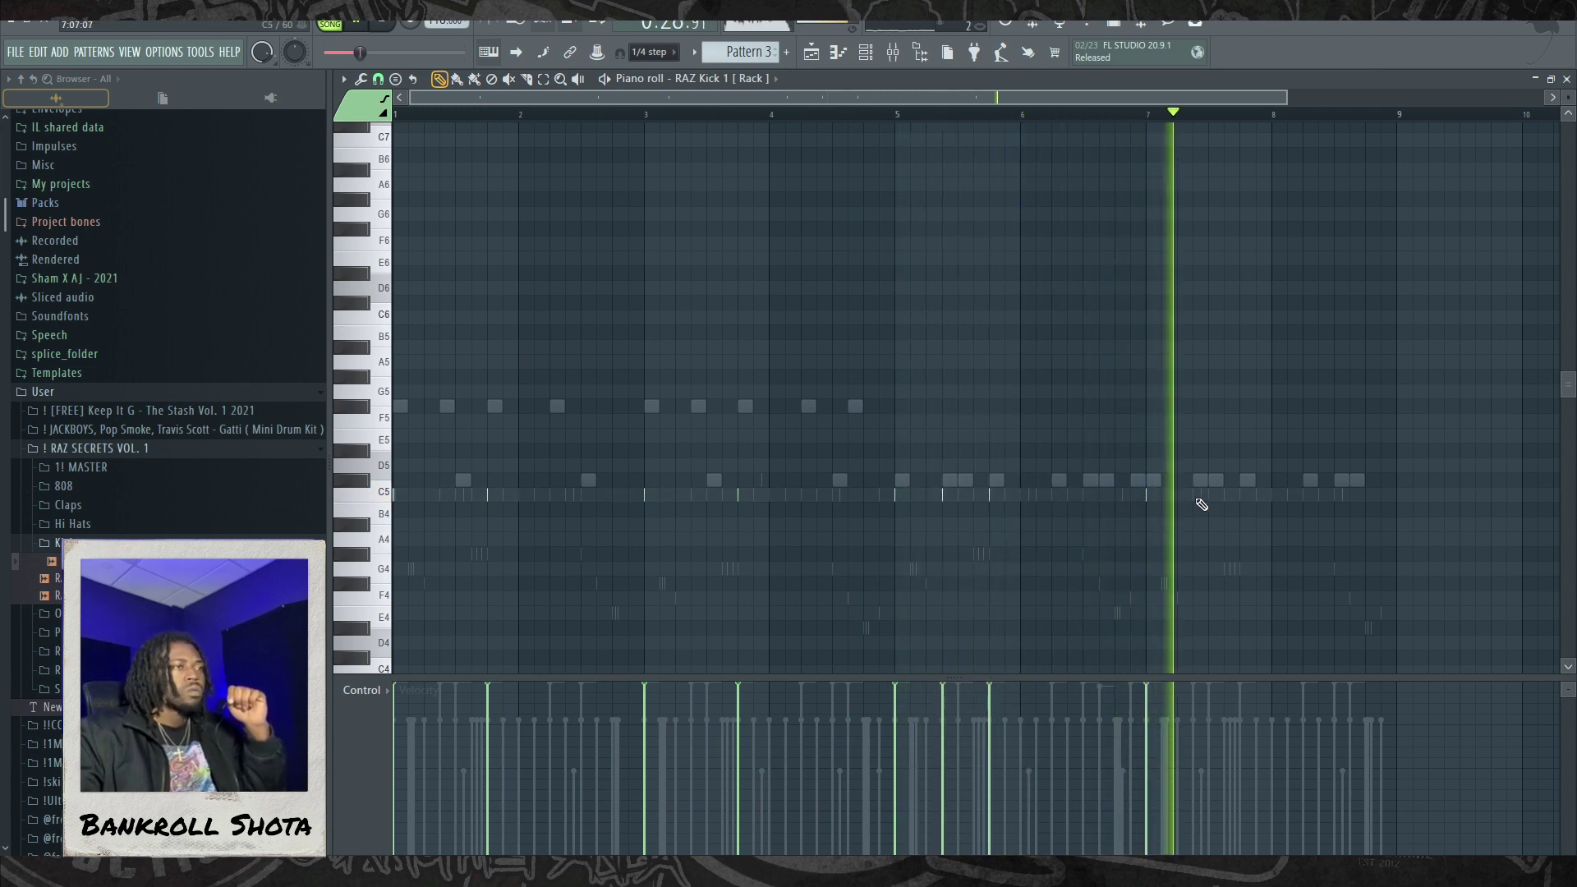
left_click(1197, 496)
left_click(1240, 493)
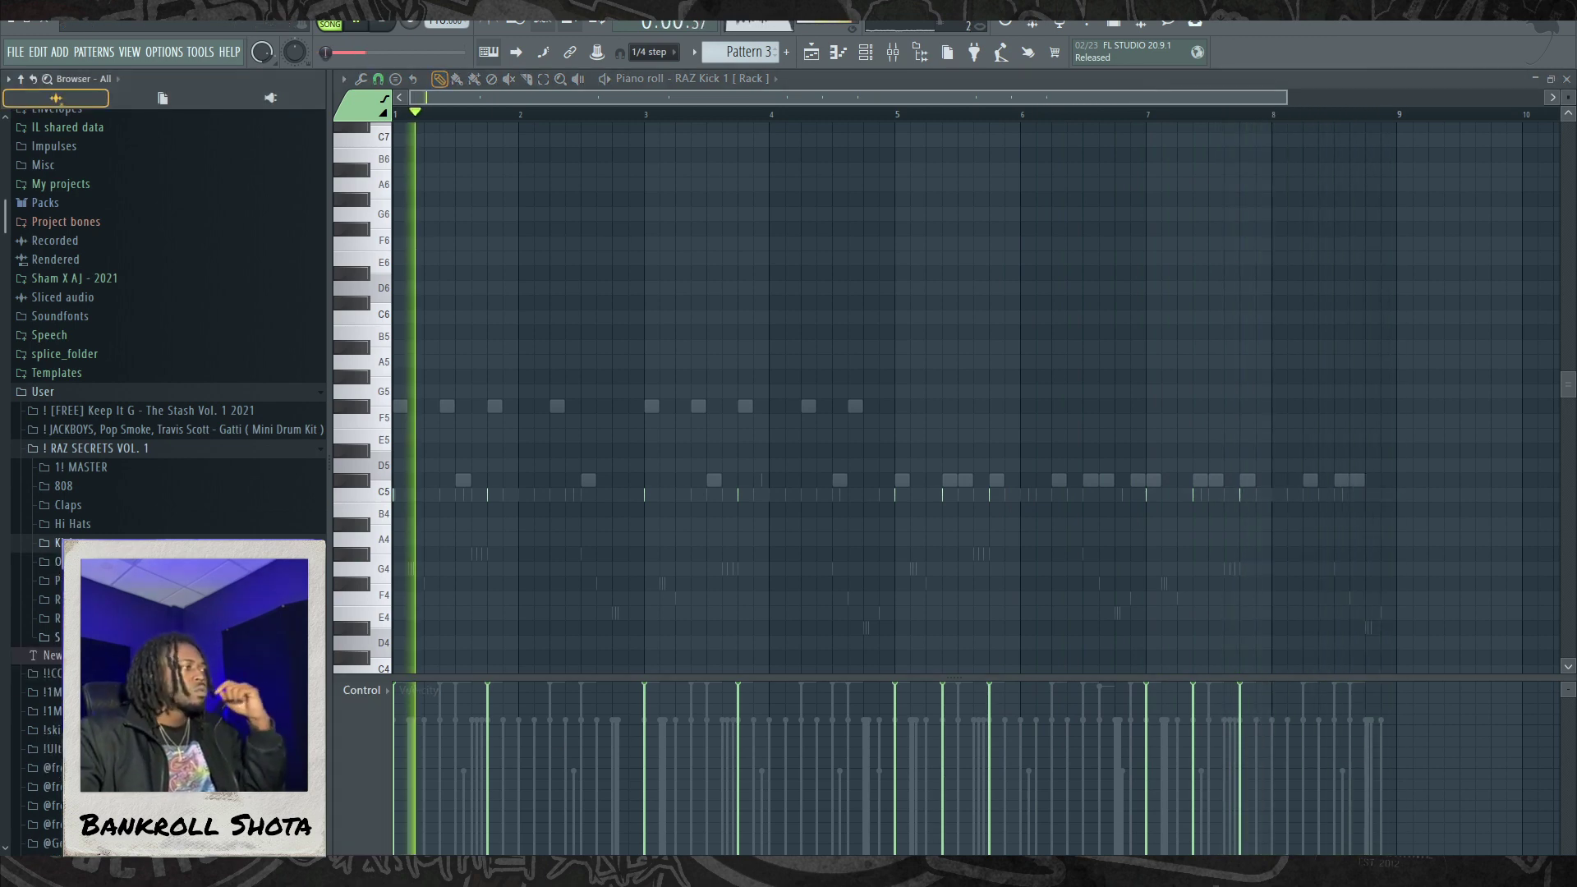
Step: Load RAZ Snare 9 [ Default ] from the RAZ Snares folder into a new channel and open its piano roll
left_click(57, 637)
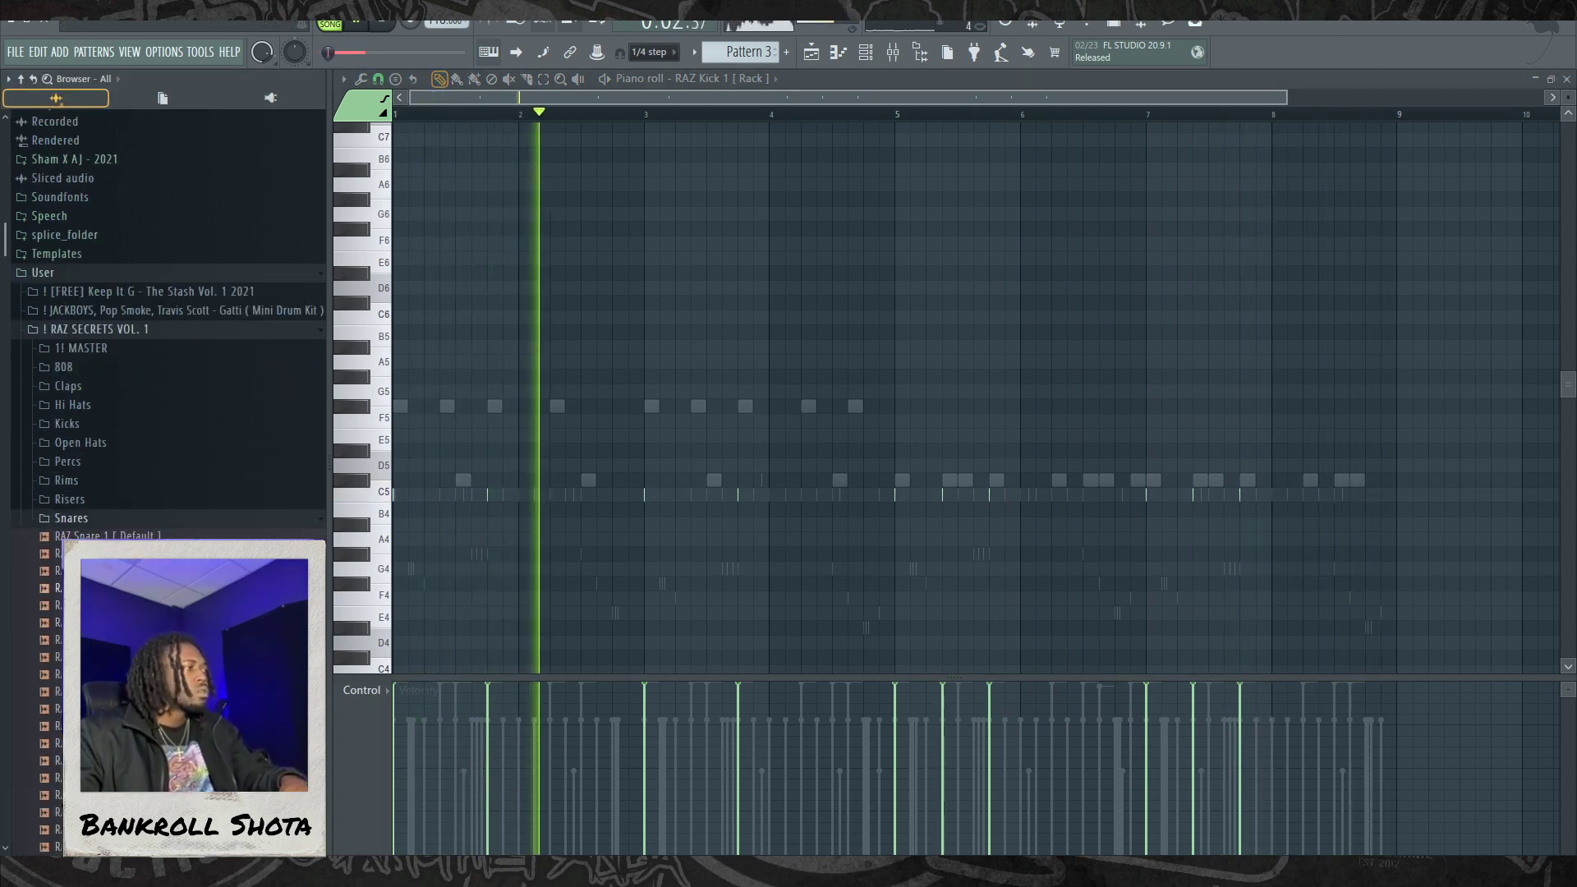
left_click(54, 570)
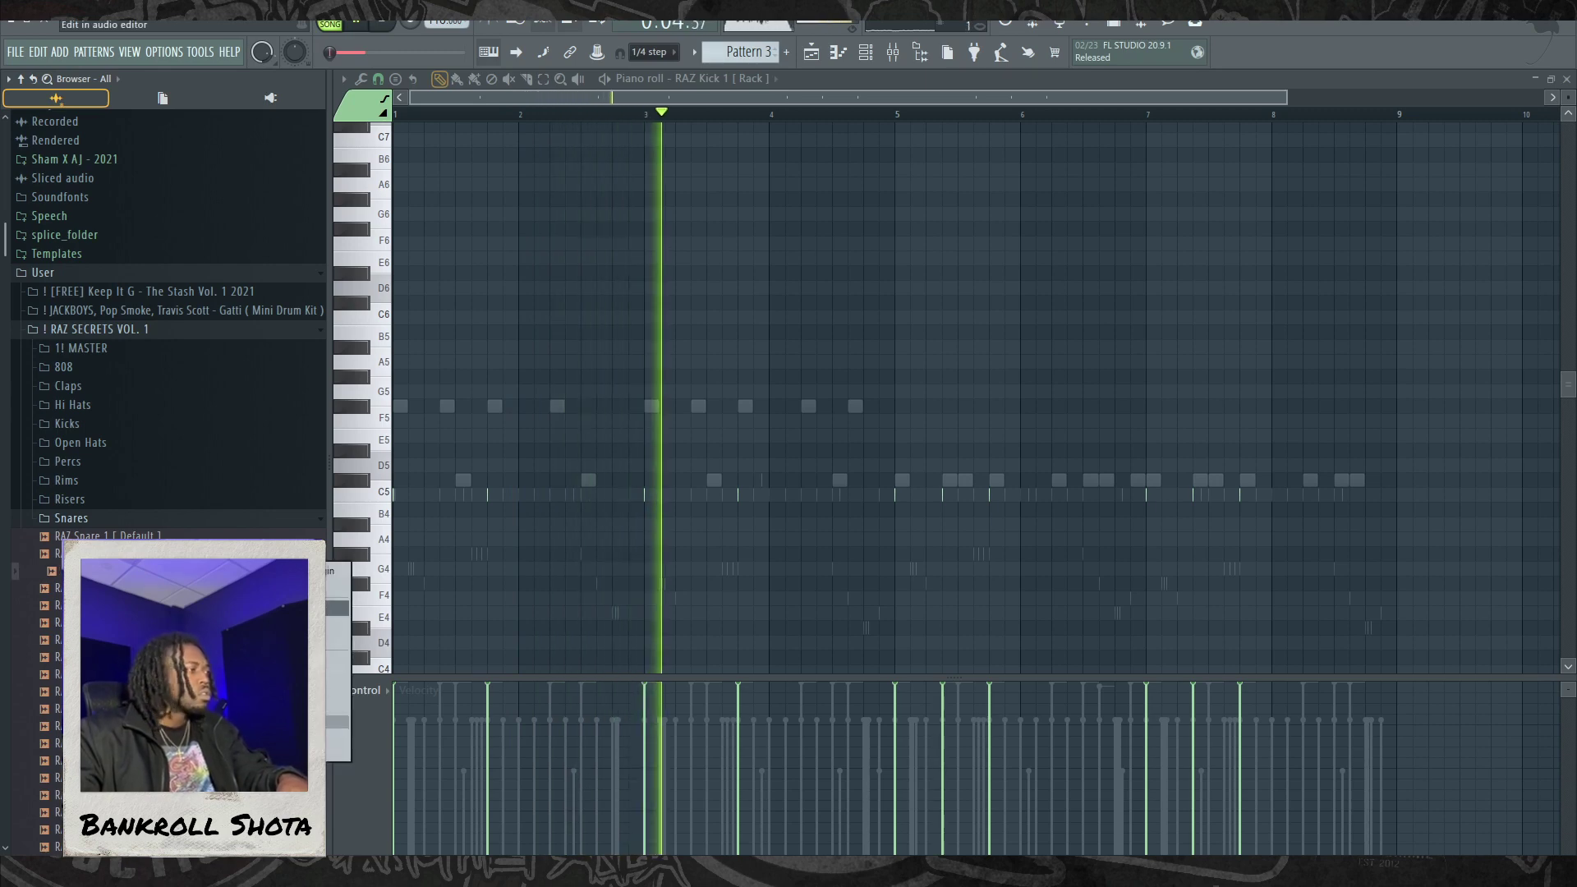
left_click(54, 691)
left_click(55, 674)
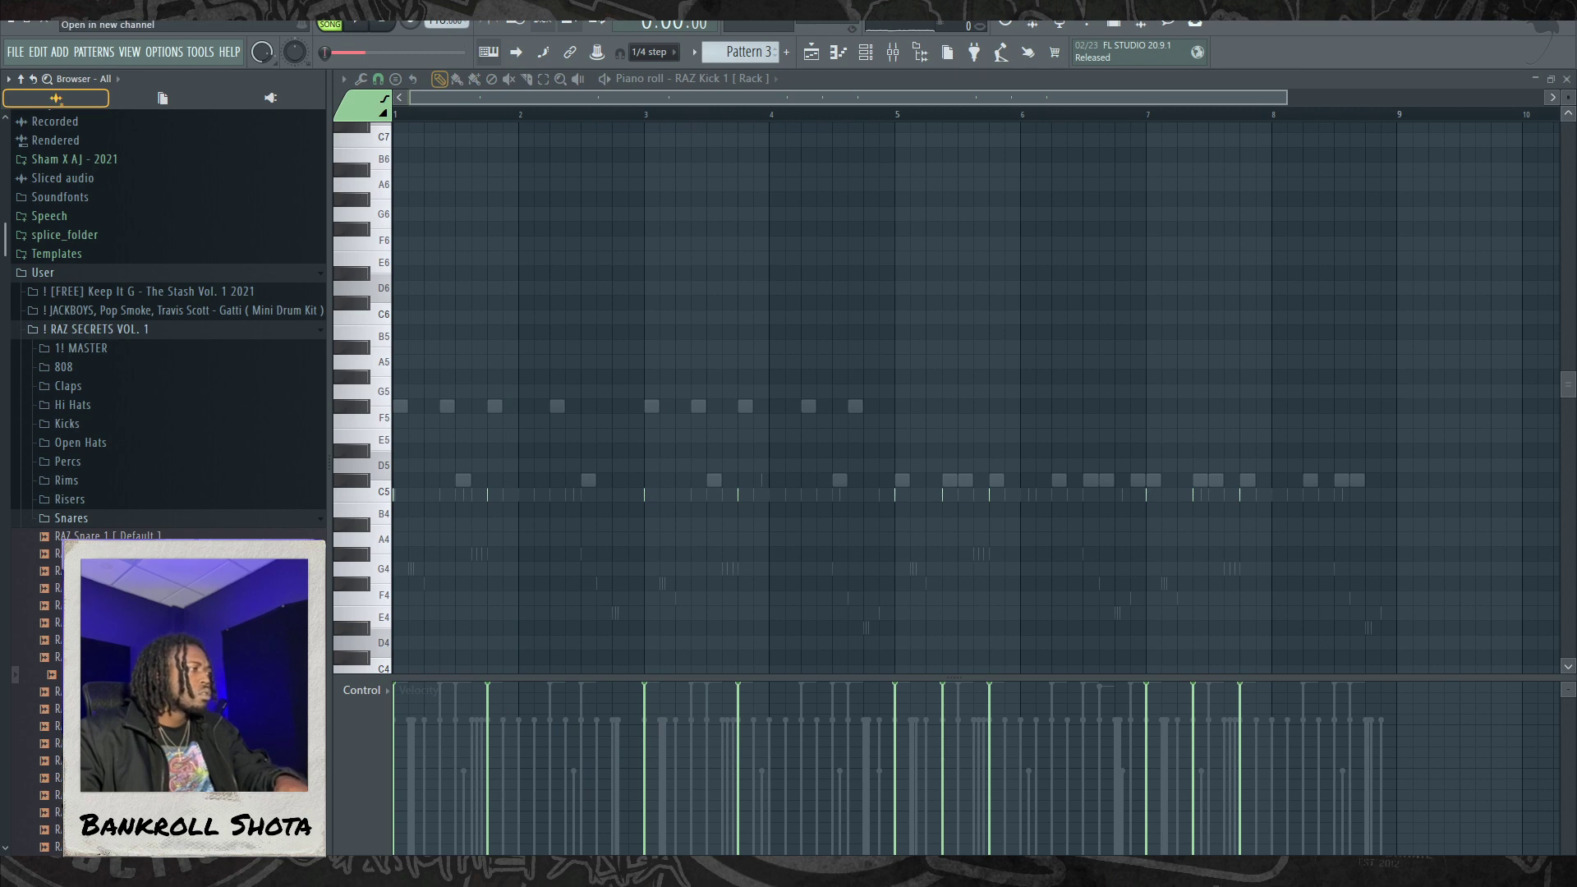
key("space")
key("F6")
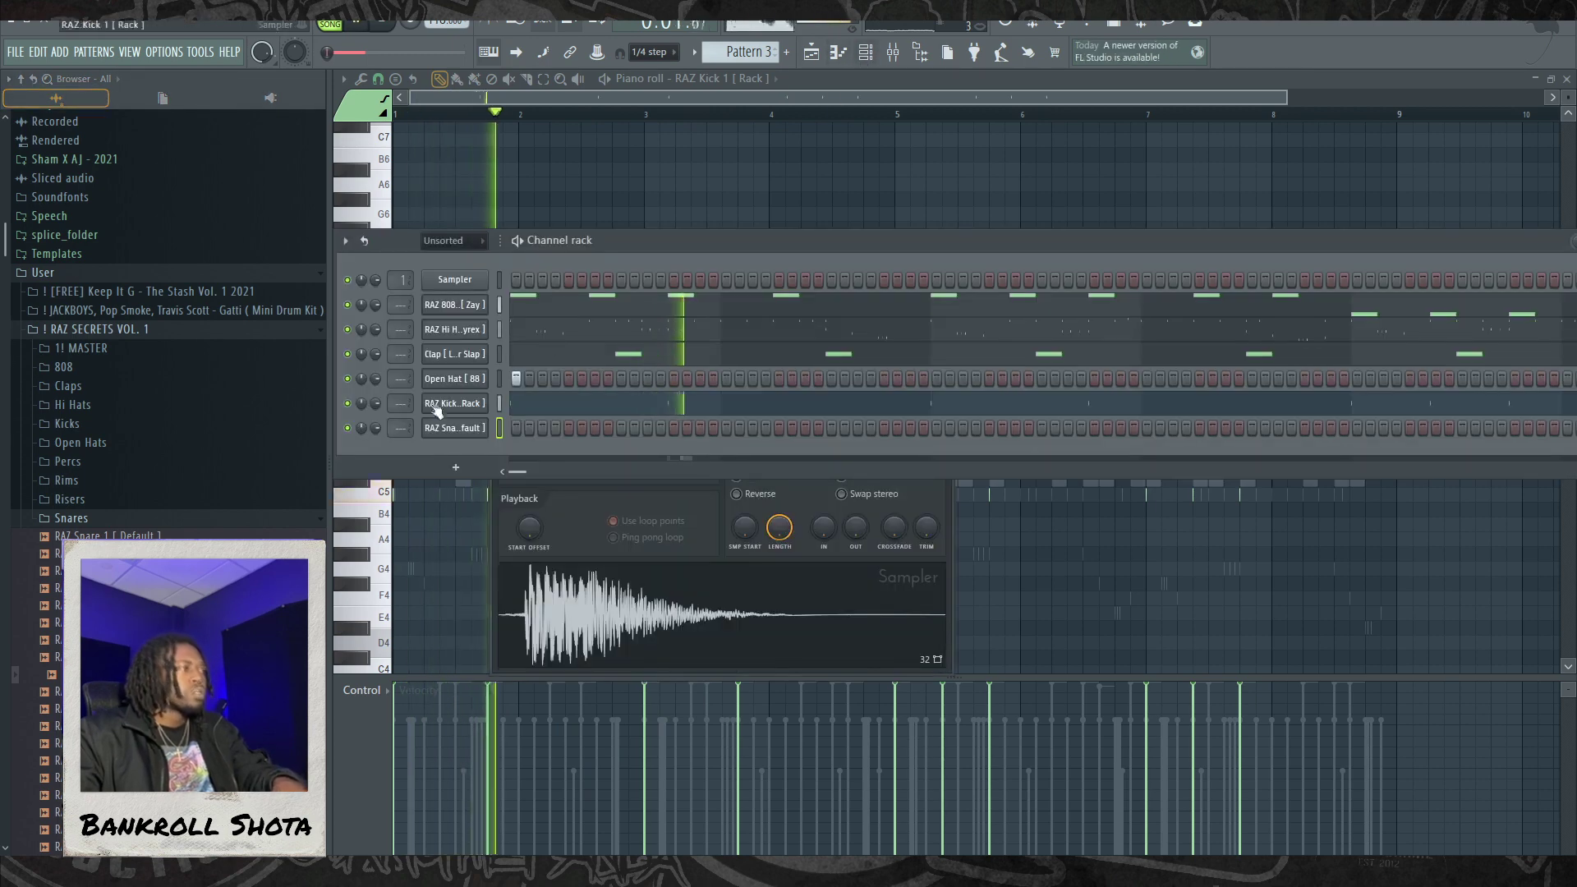
right_click(453, 444)
left_click(505, 421)
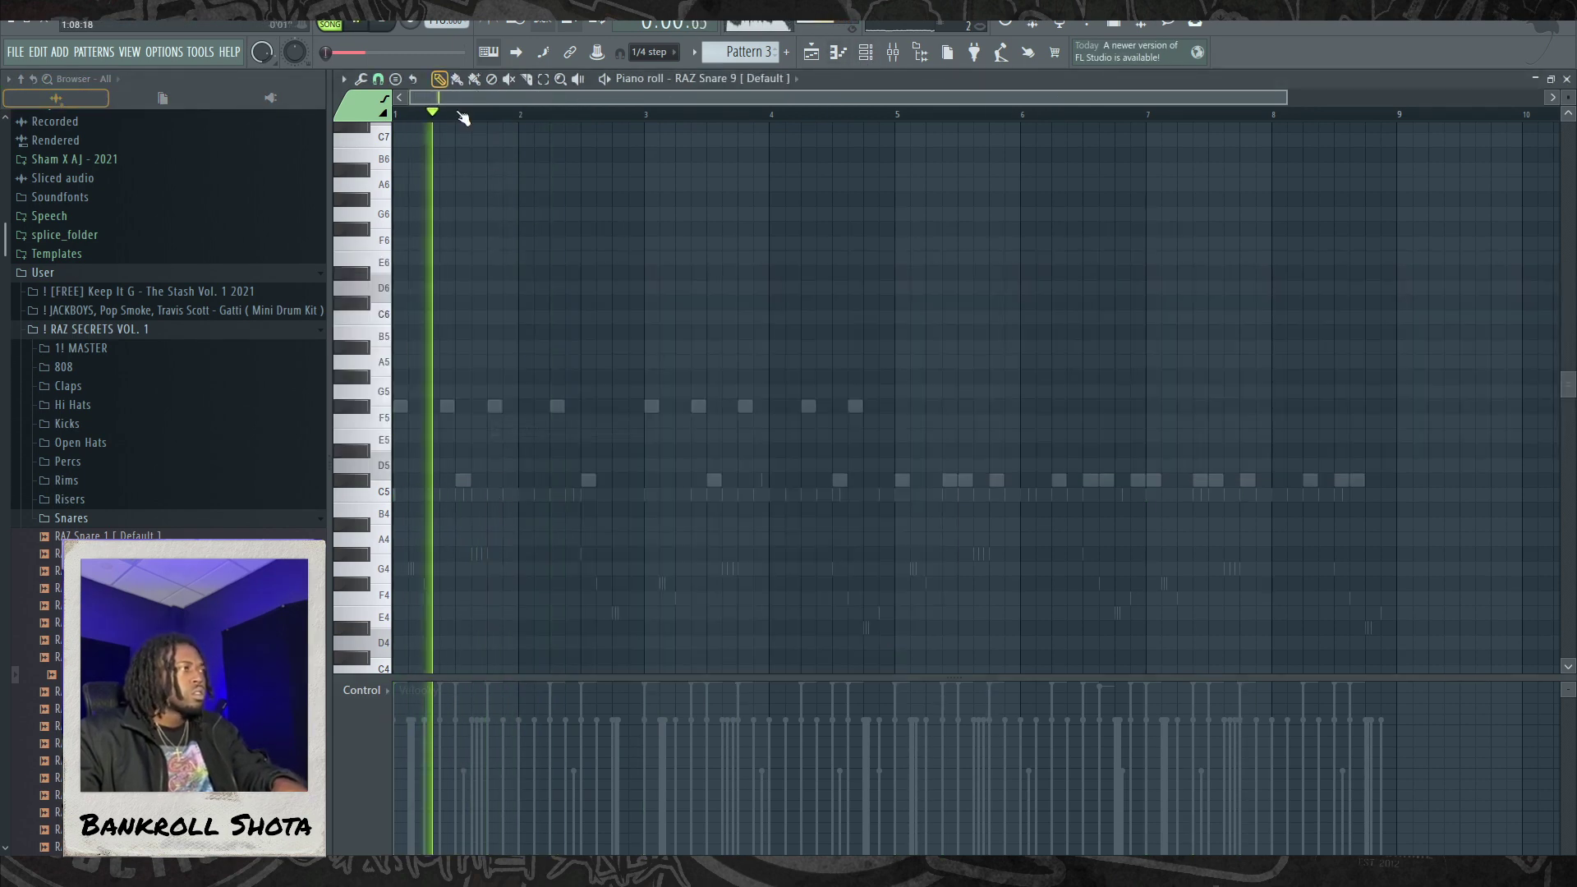
Step: Paint a C5 snare note in bar 2, swap the channel's sample for RAZ Snare 14 [ Rare ], and slightly lower the note's velocity
left_click(455, 85)
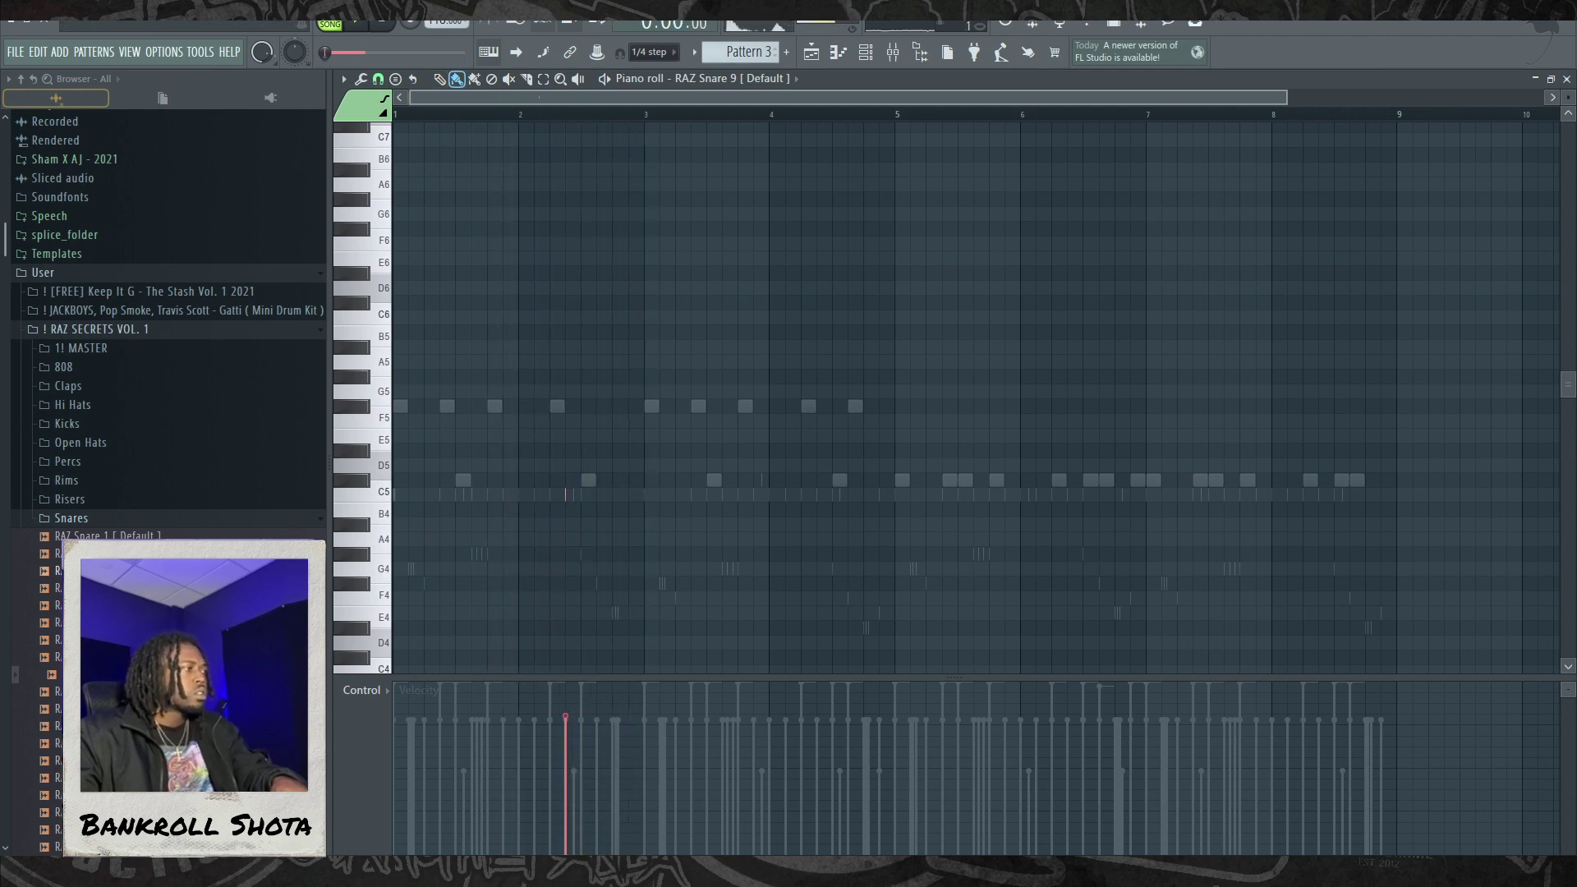
key("space")
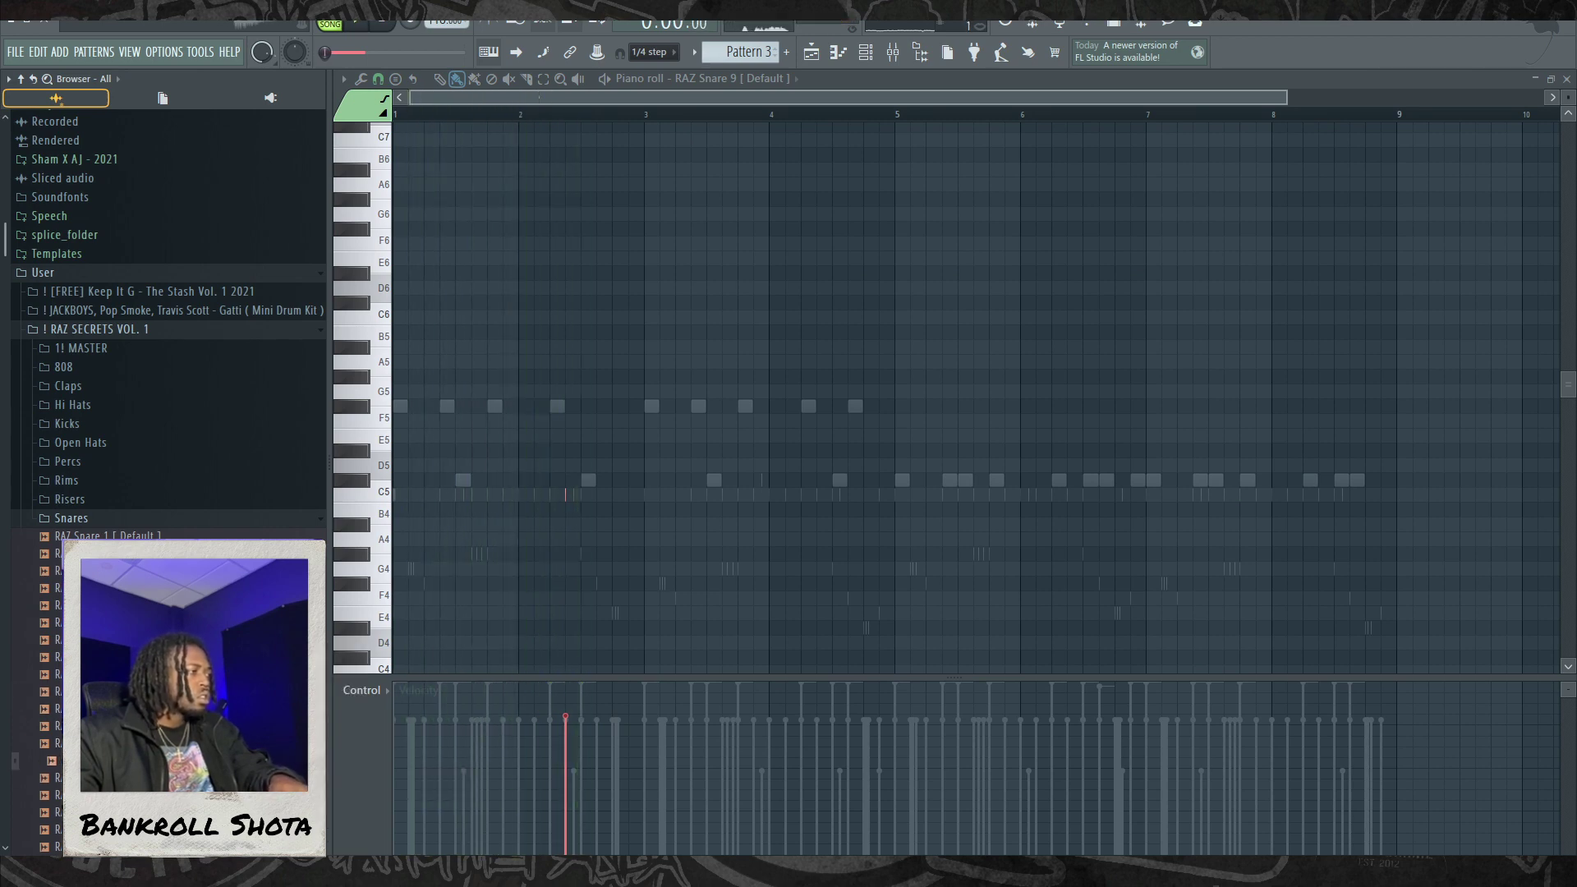
key("space")
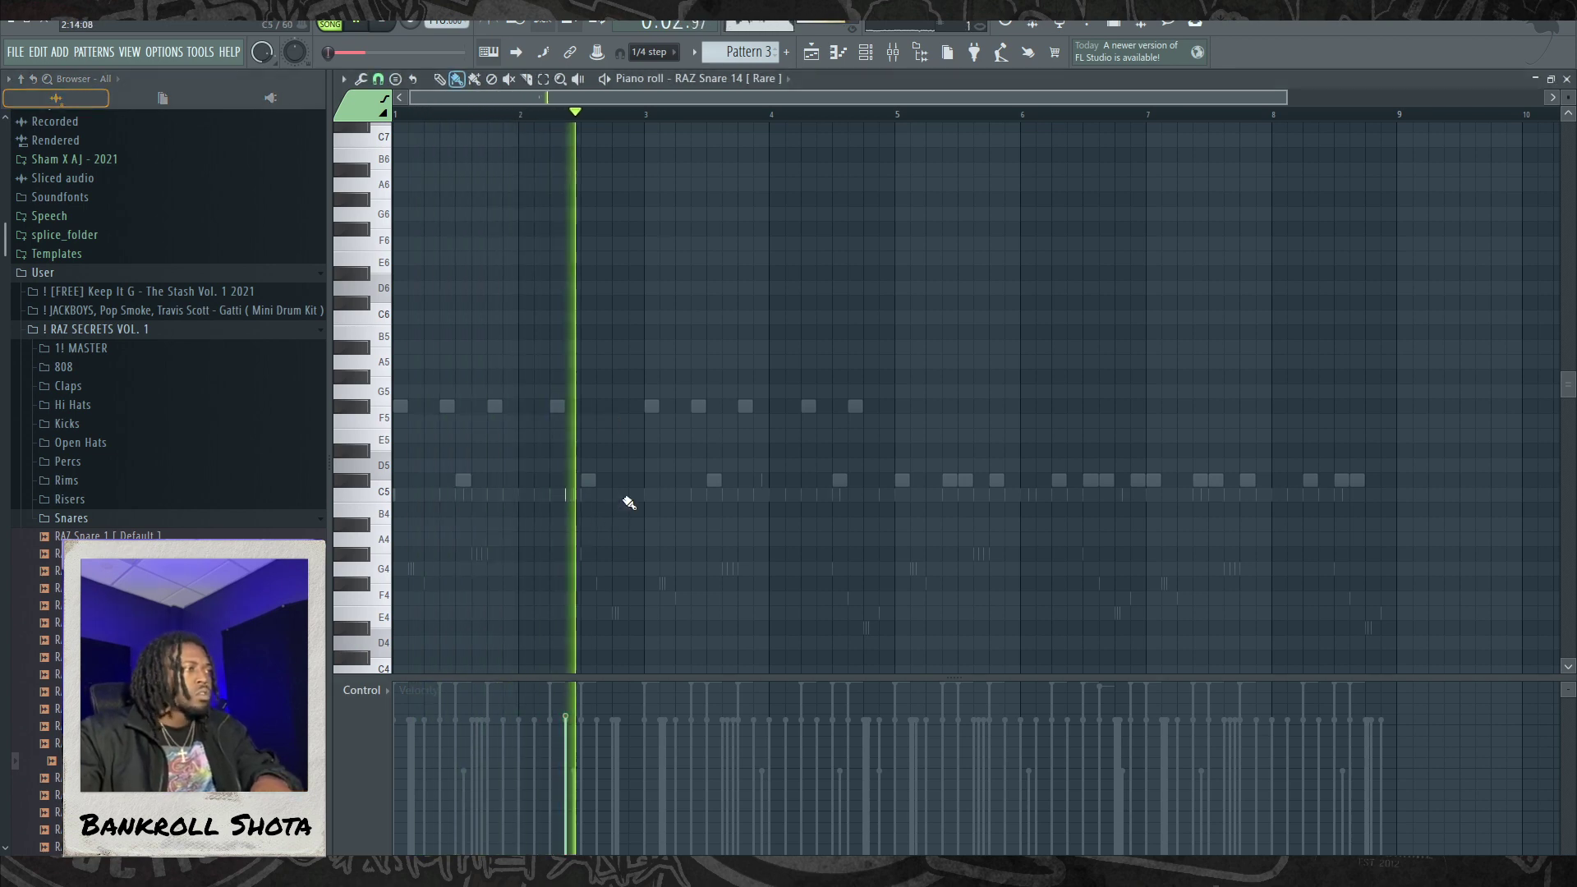
left_click(584, 736)
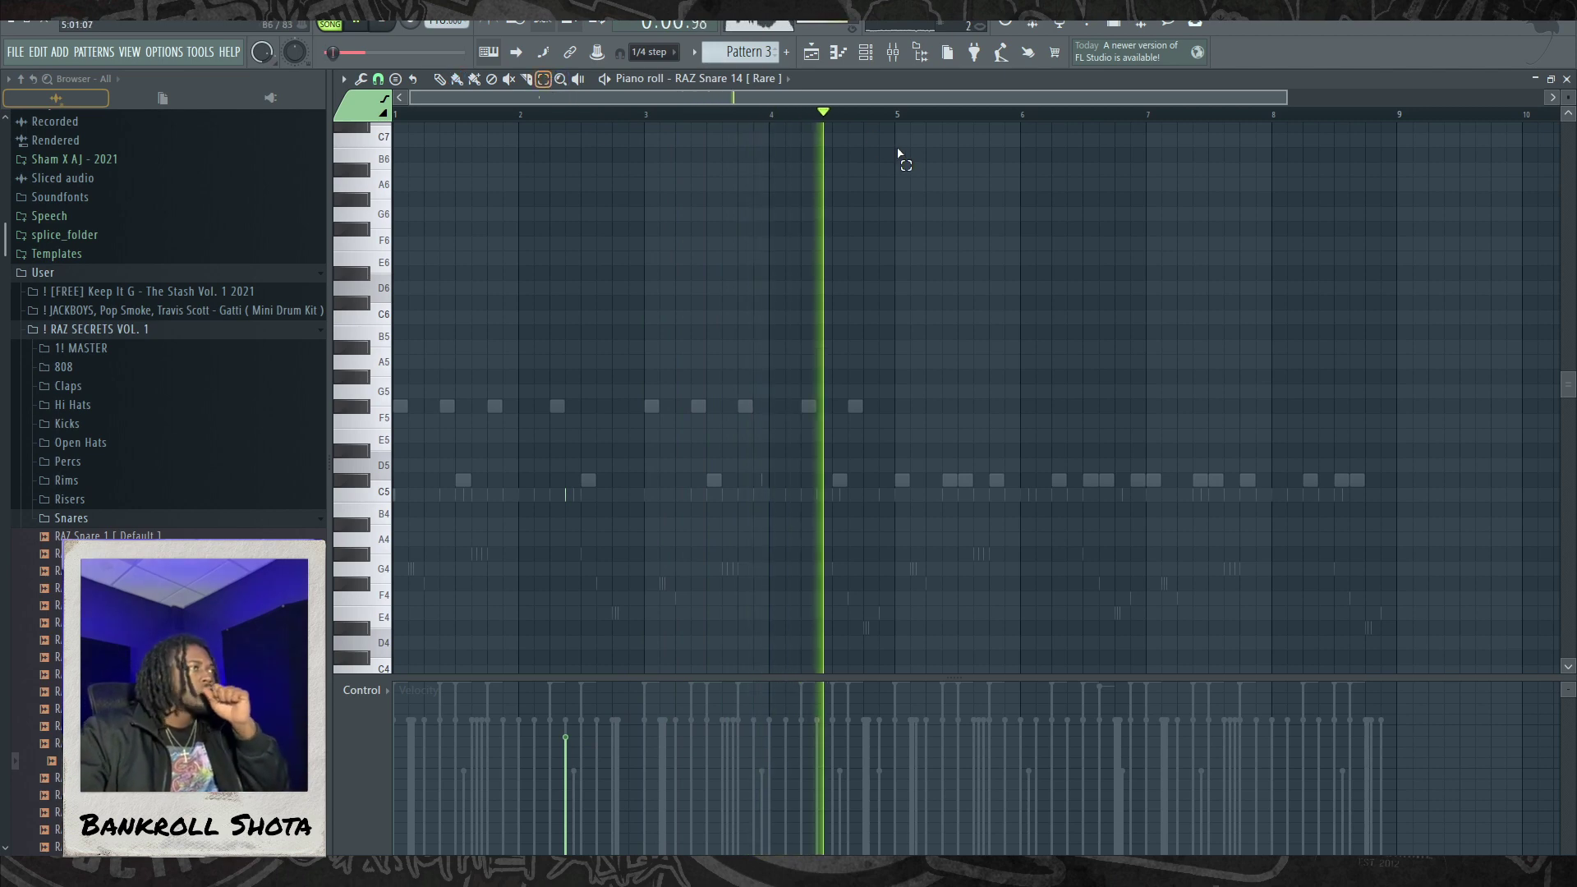
Step: Select bars 1 to 4 of the snare pattern and duplicate them into bars 5 to 8
key("e")
left_click_drag(894, 117, 386, 460)
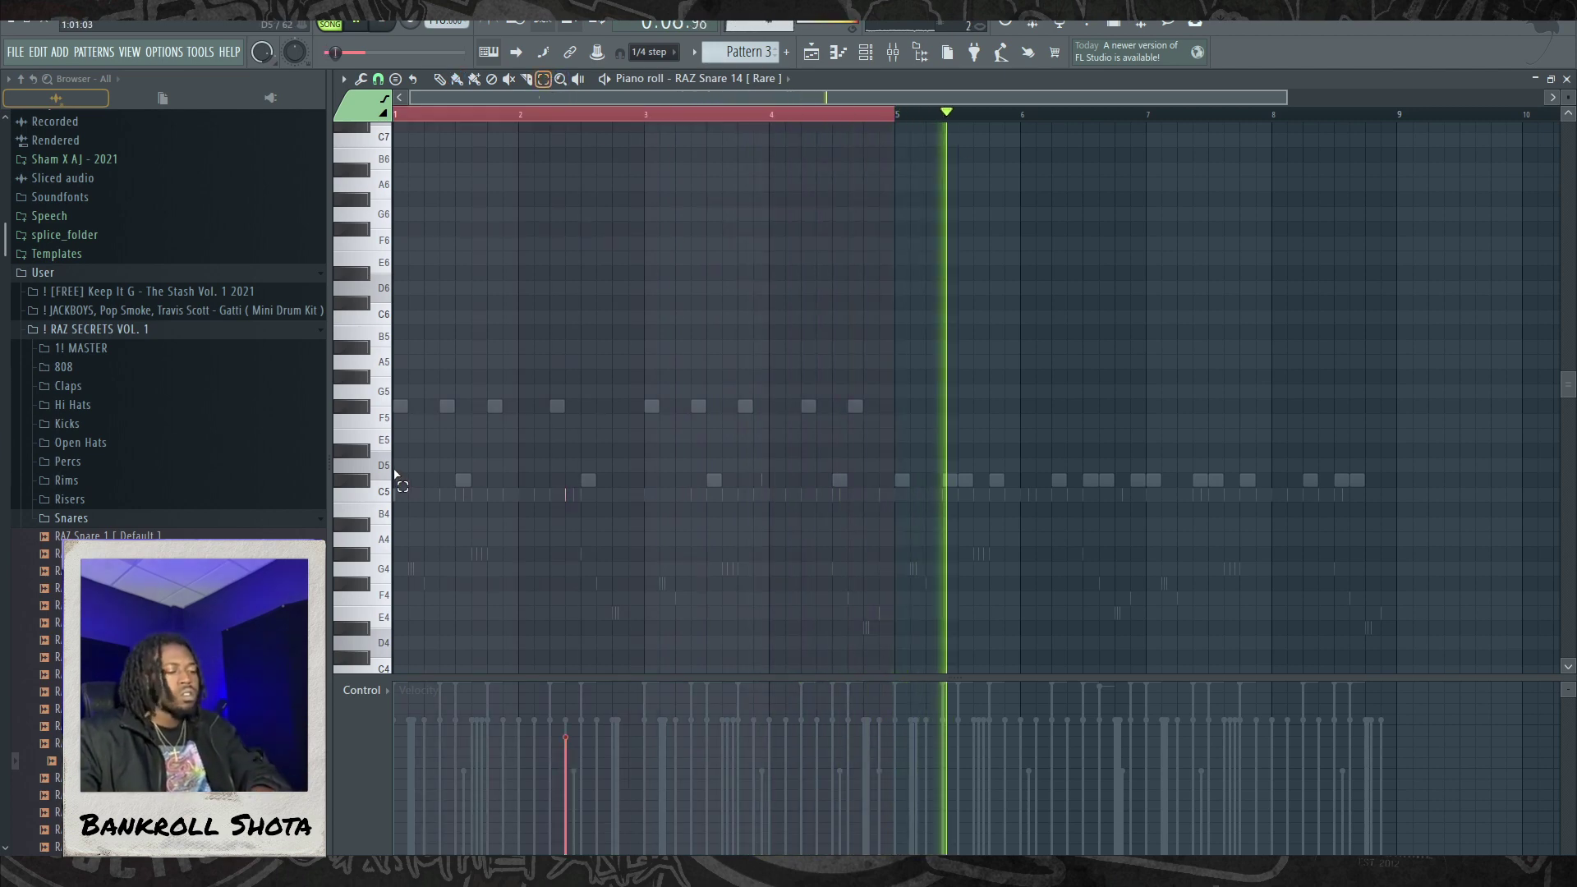
key("ctrl+Right")
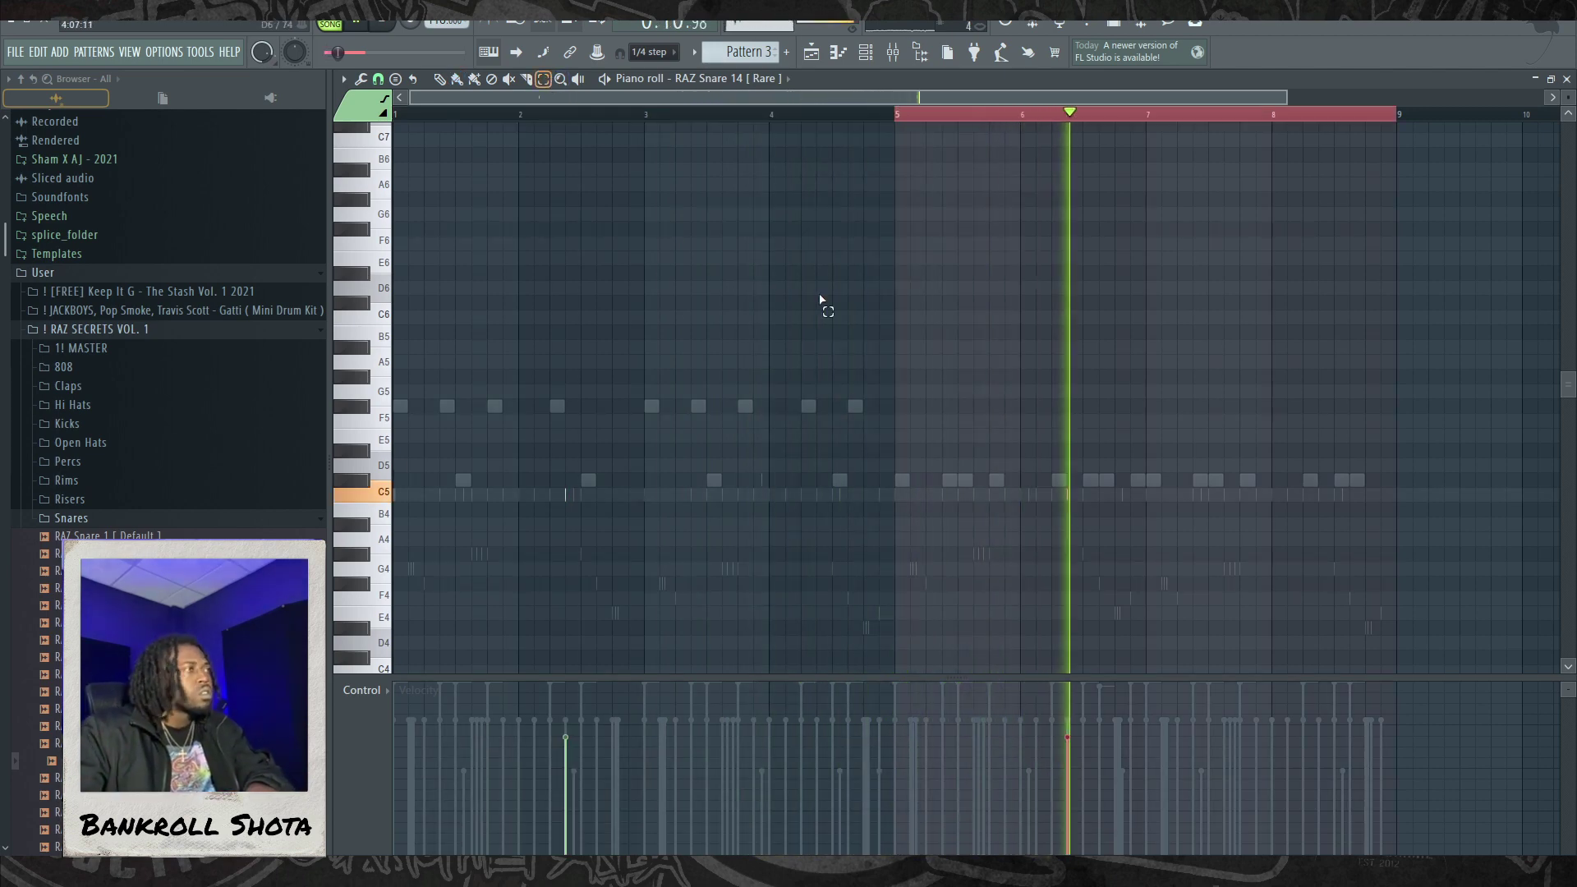
left_click(582, 315)
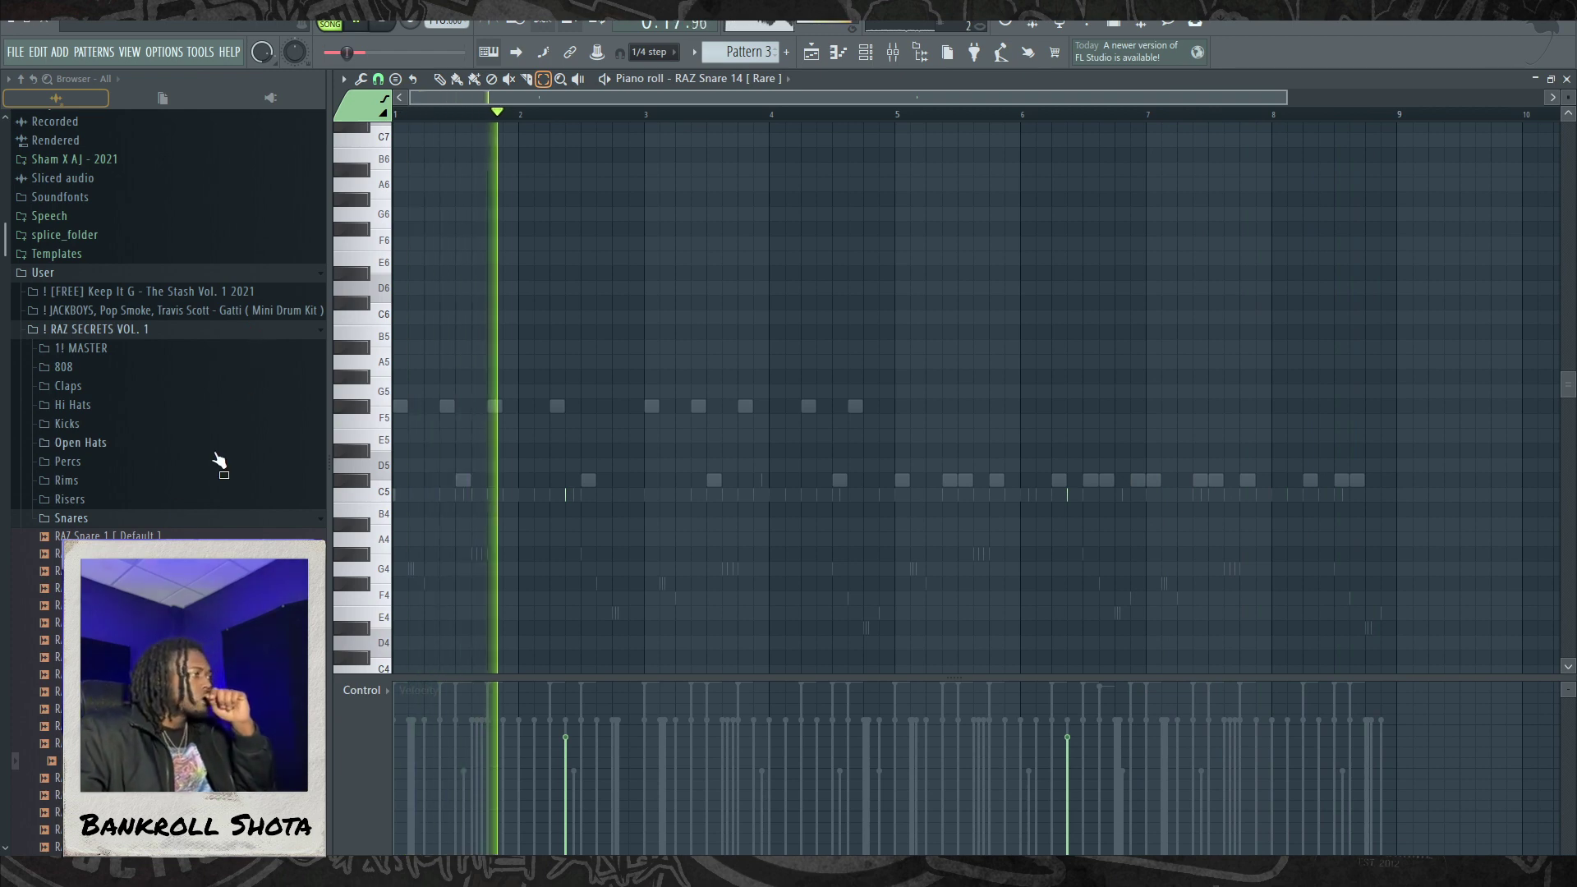
Step: Load [AP] Perc ( Christmas ) from the CashMoneyAp & Foreign Teck - Mob Ties (Part II ) kit into a new channel
left_click(212, 343)
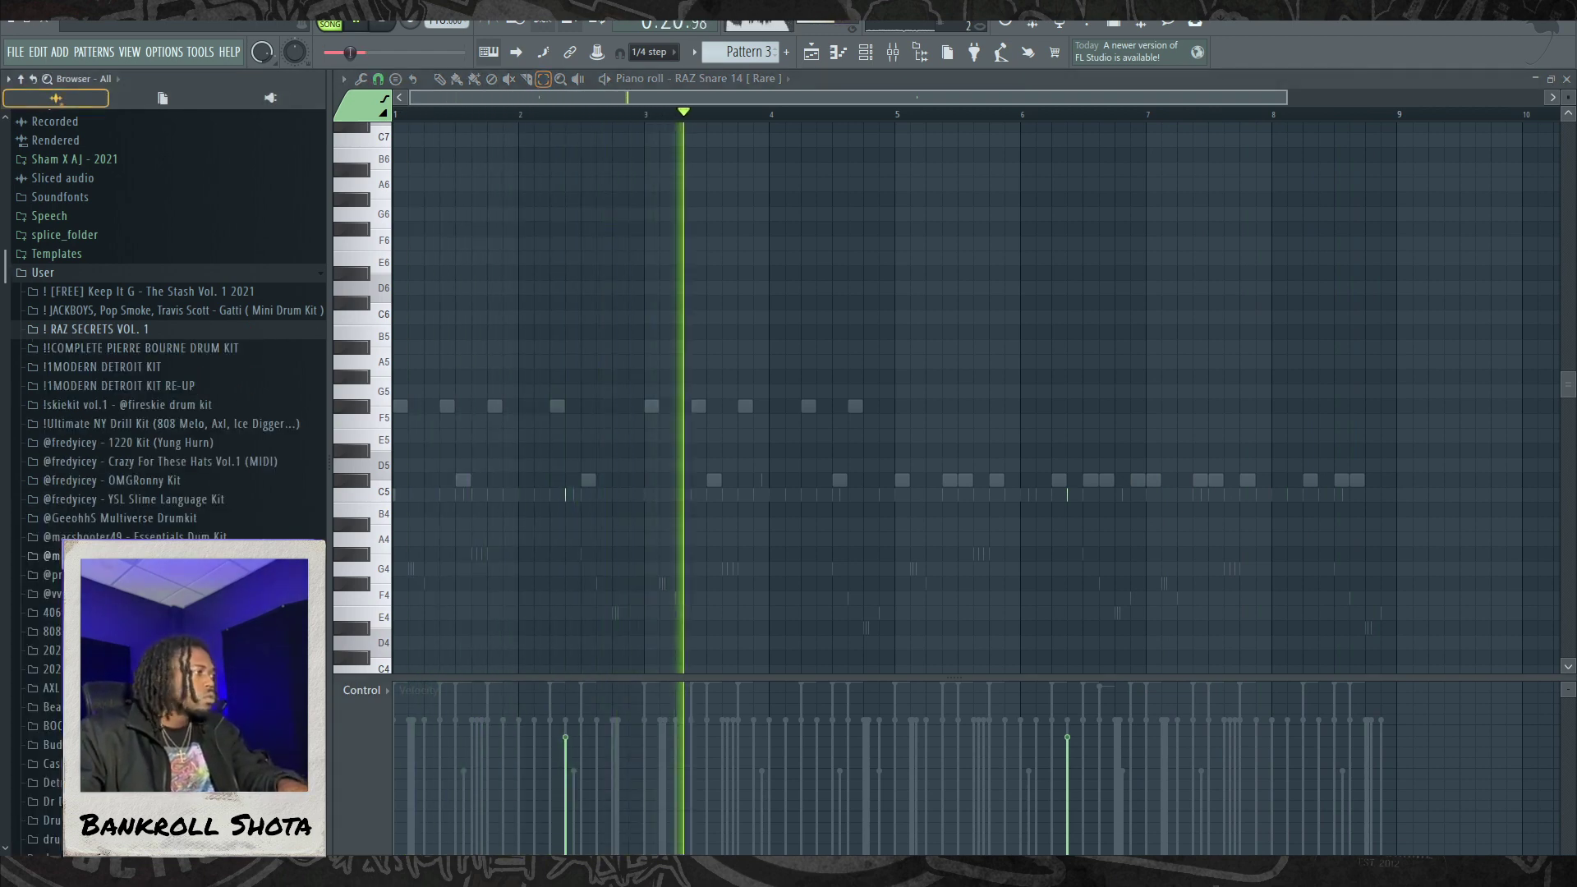
scroll(206, 370, "down", 3)
scroll(164, 329, "down", 3)
left_click(49, 556)
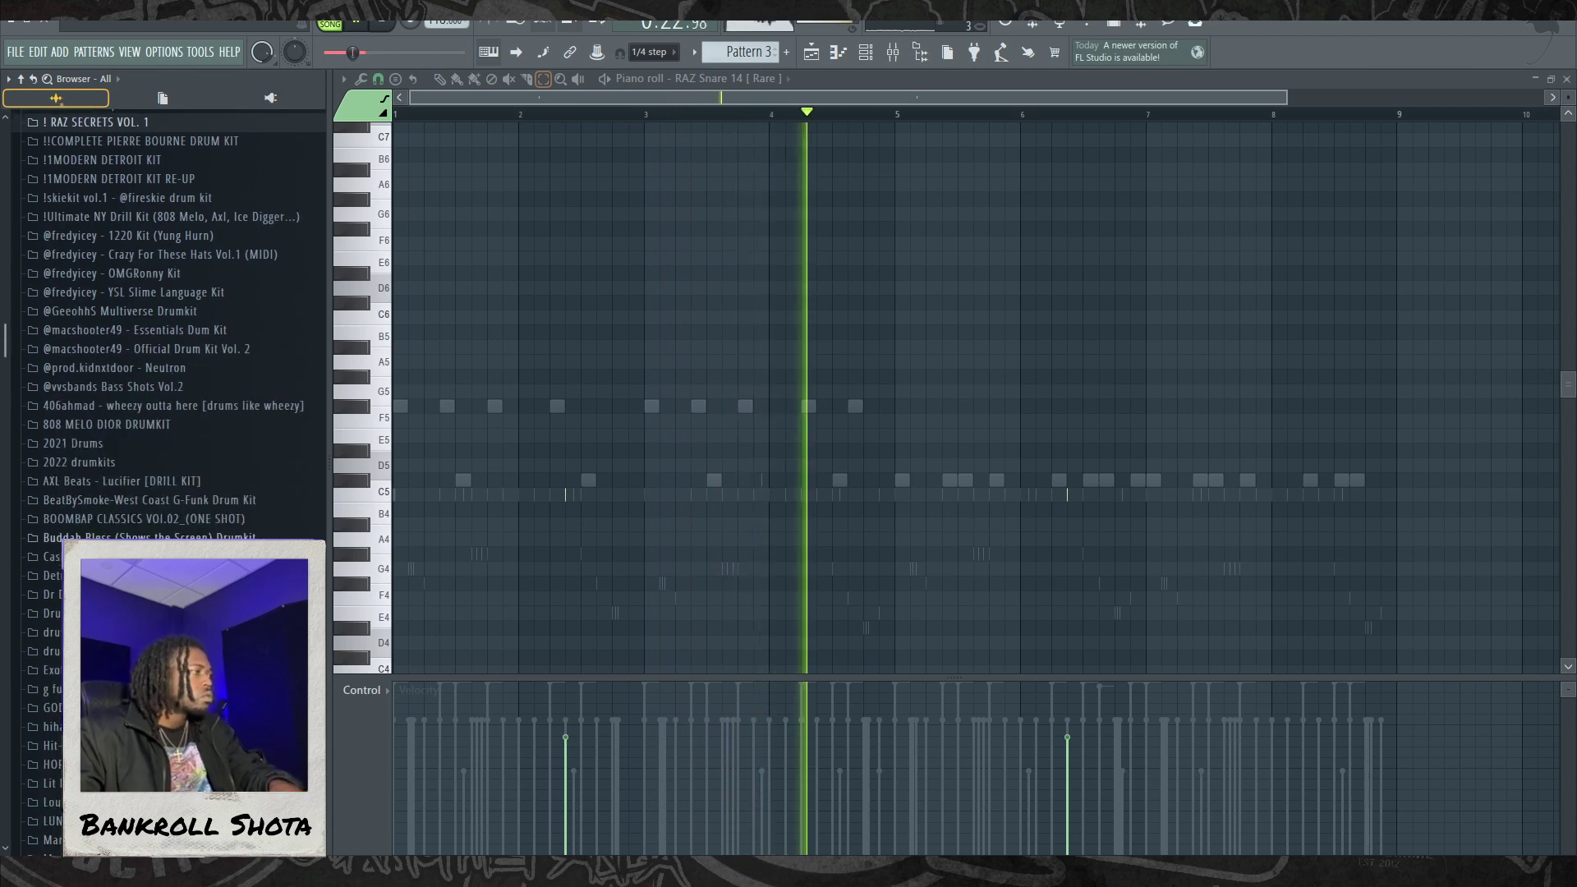
scroll(164, 328, "down", 2)
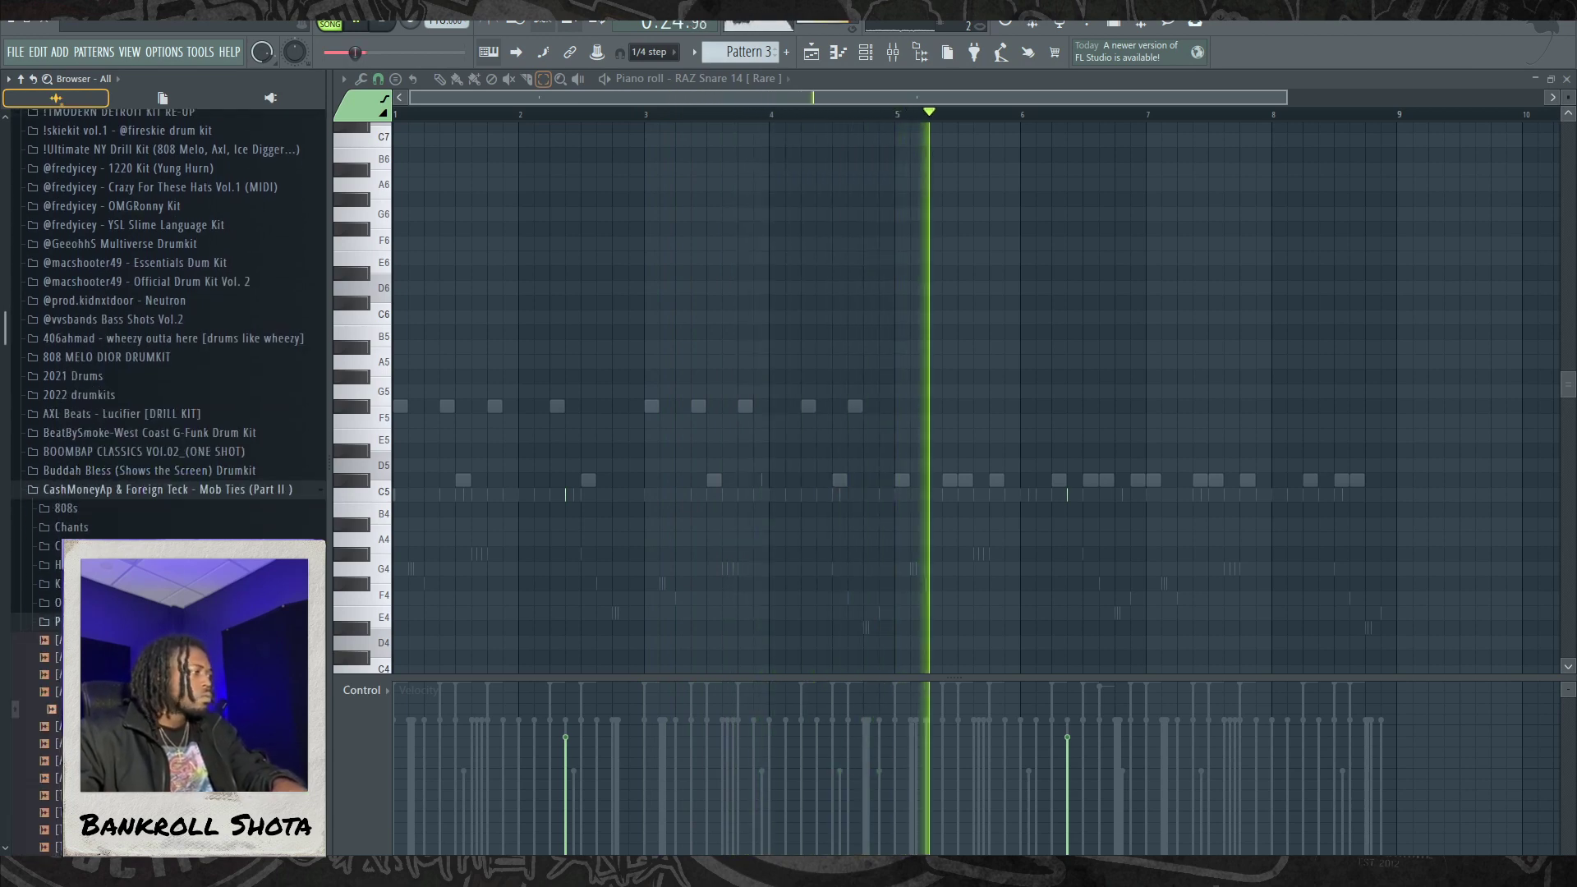
scroll(183, 473, "down", 5)
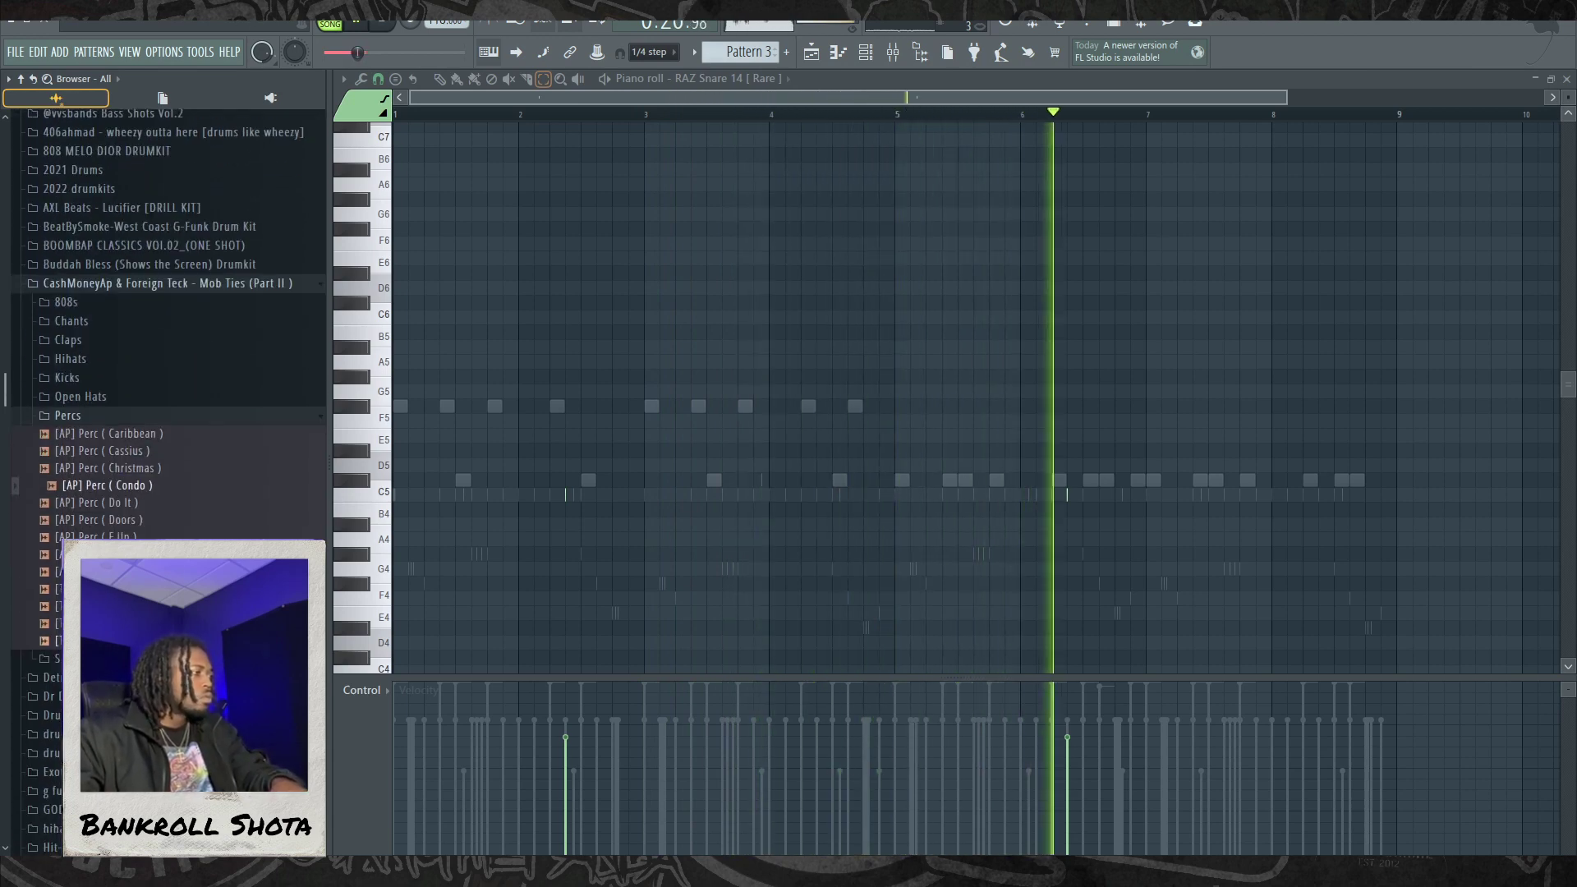
right_click(182, 472)
left_click(247, 491)
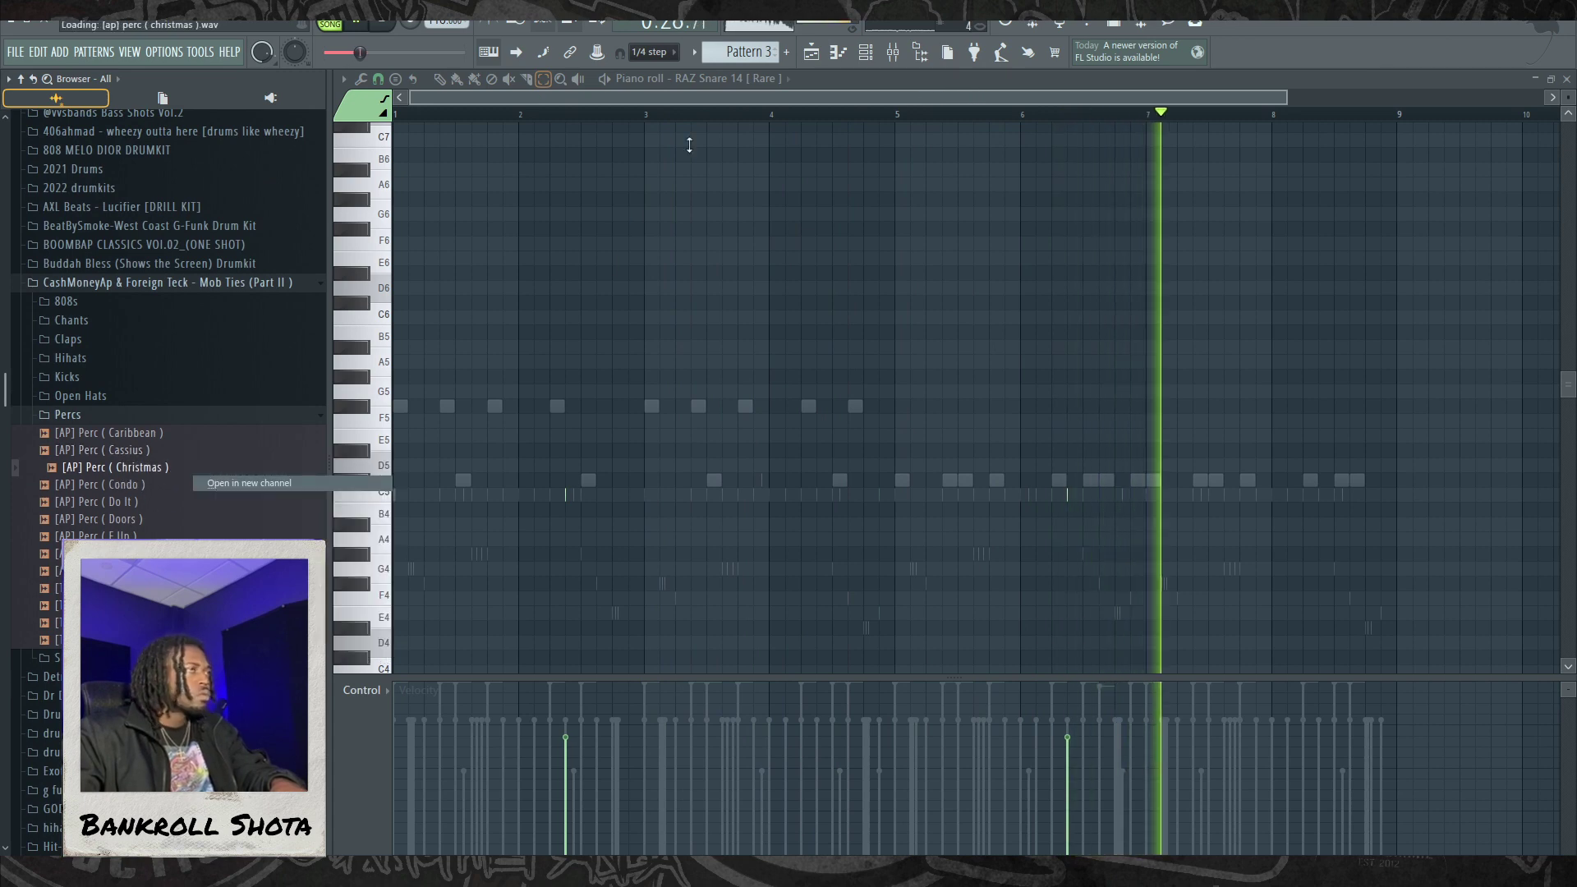
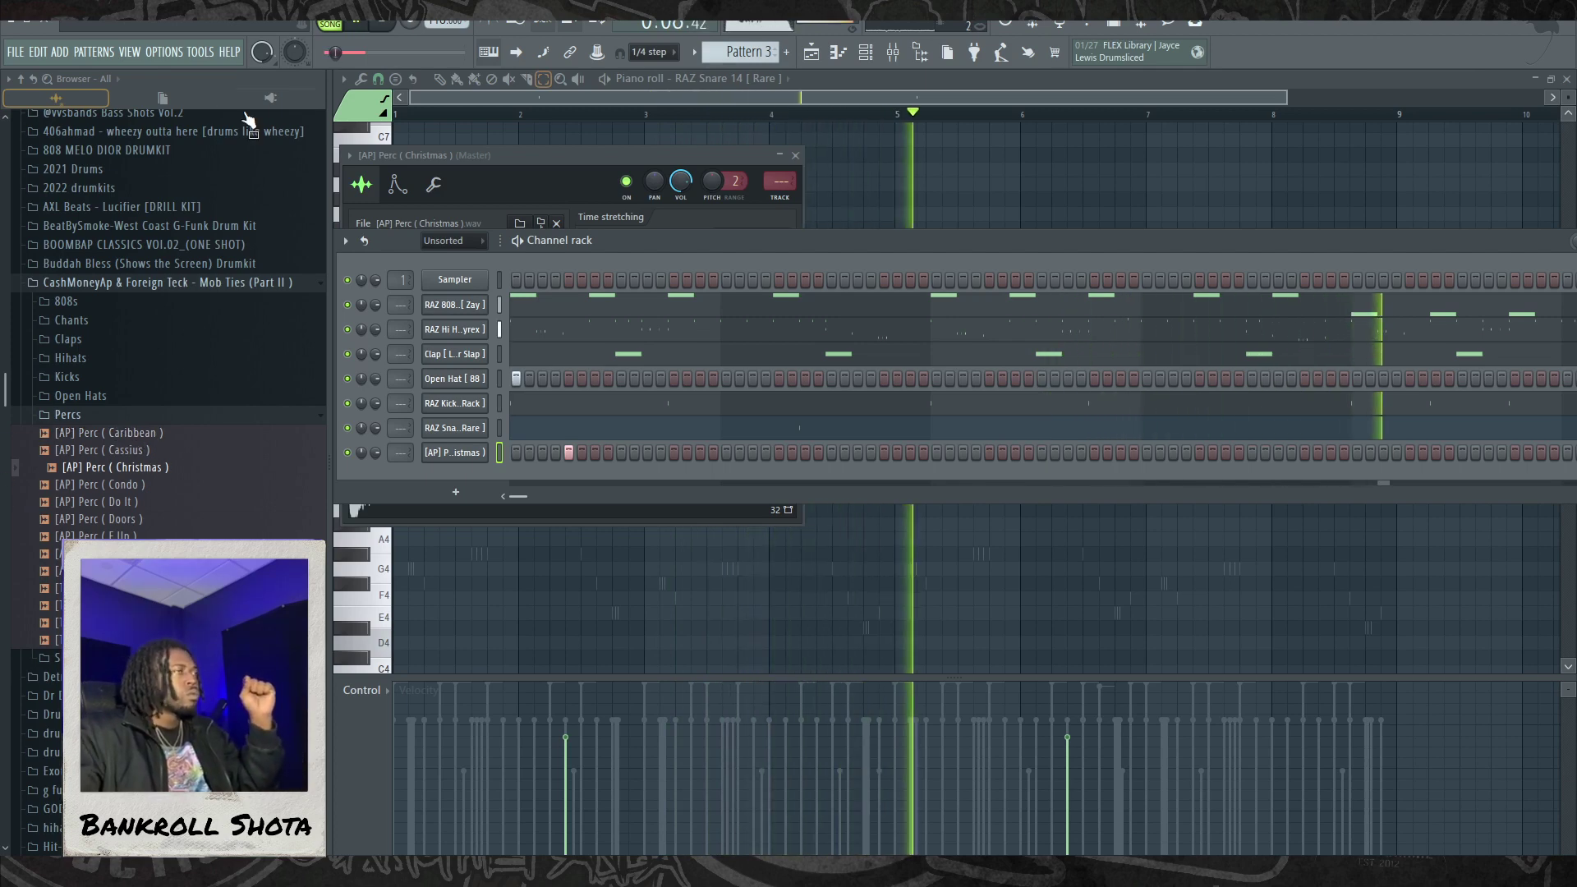
Step: Set the time-stretching mode of the Hammers 118 C#m loop on Track 1 to Stretch
key("F5")
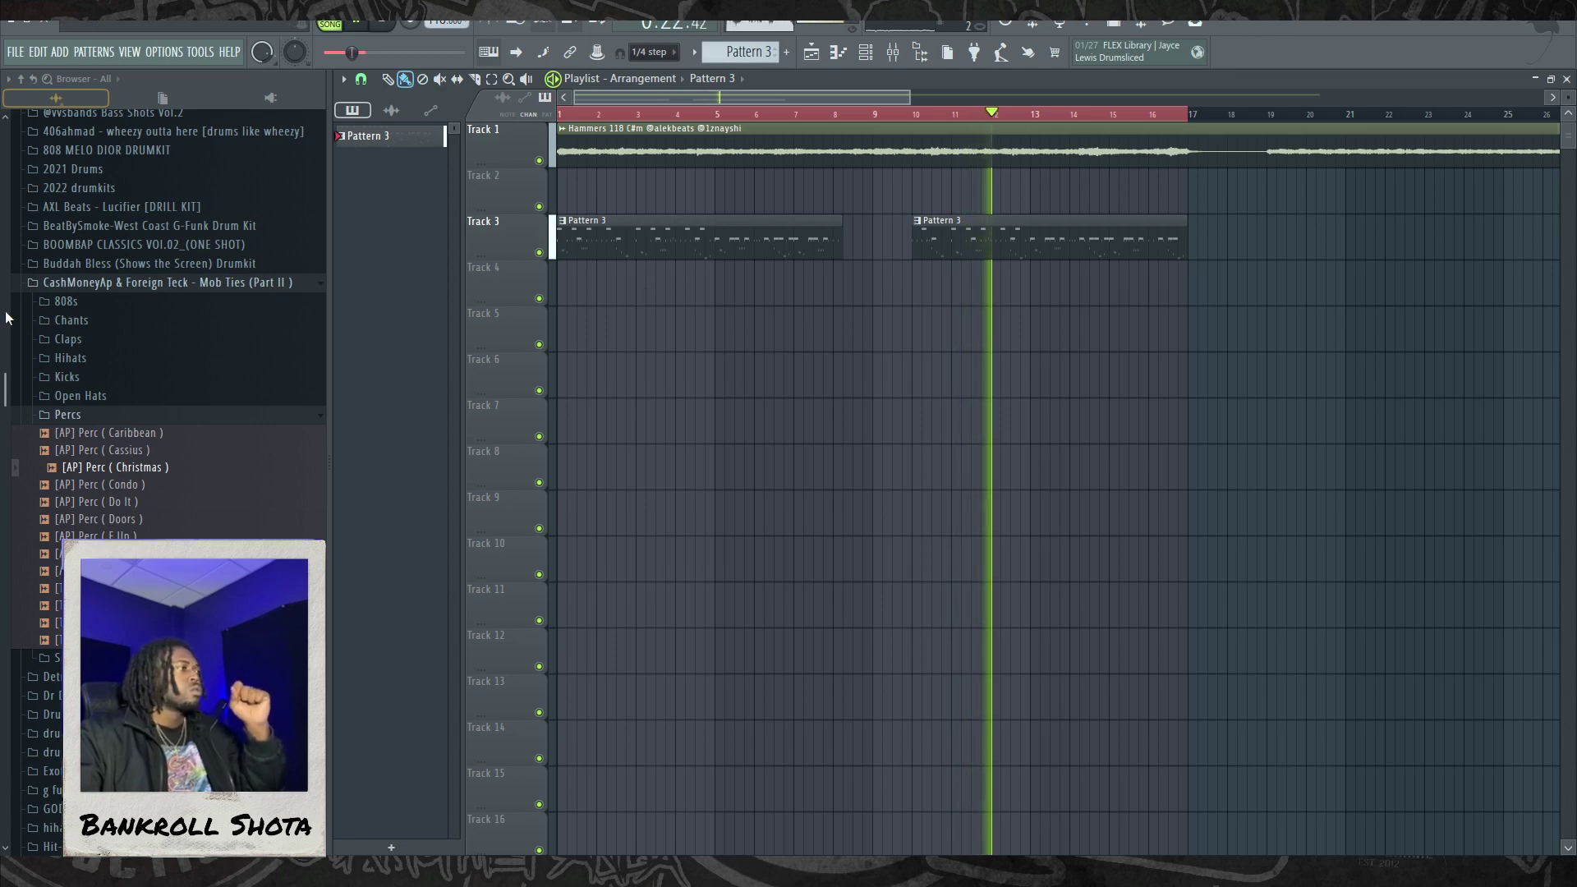
key("F6")
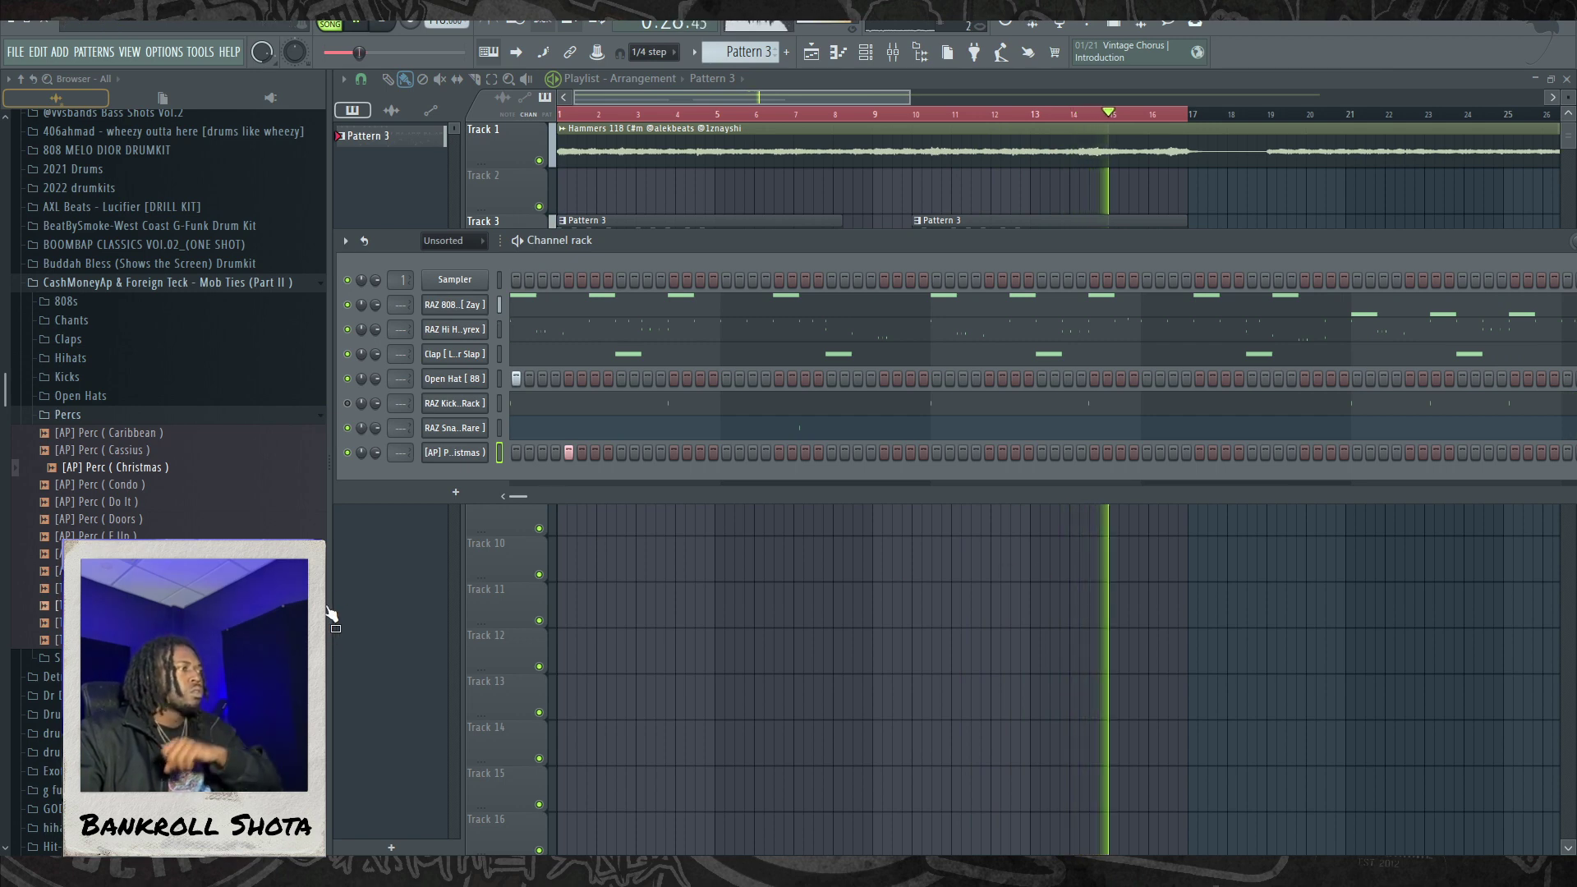
double_click(627, 165)
left_click(769, 260)
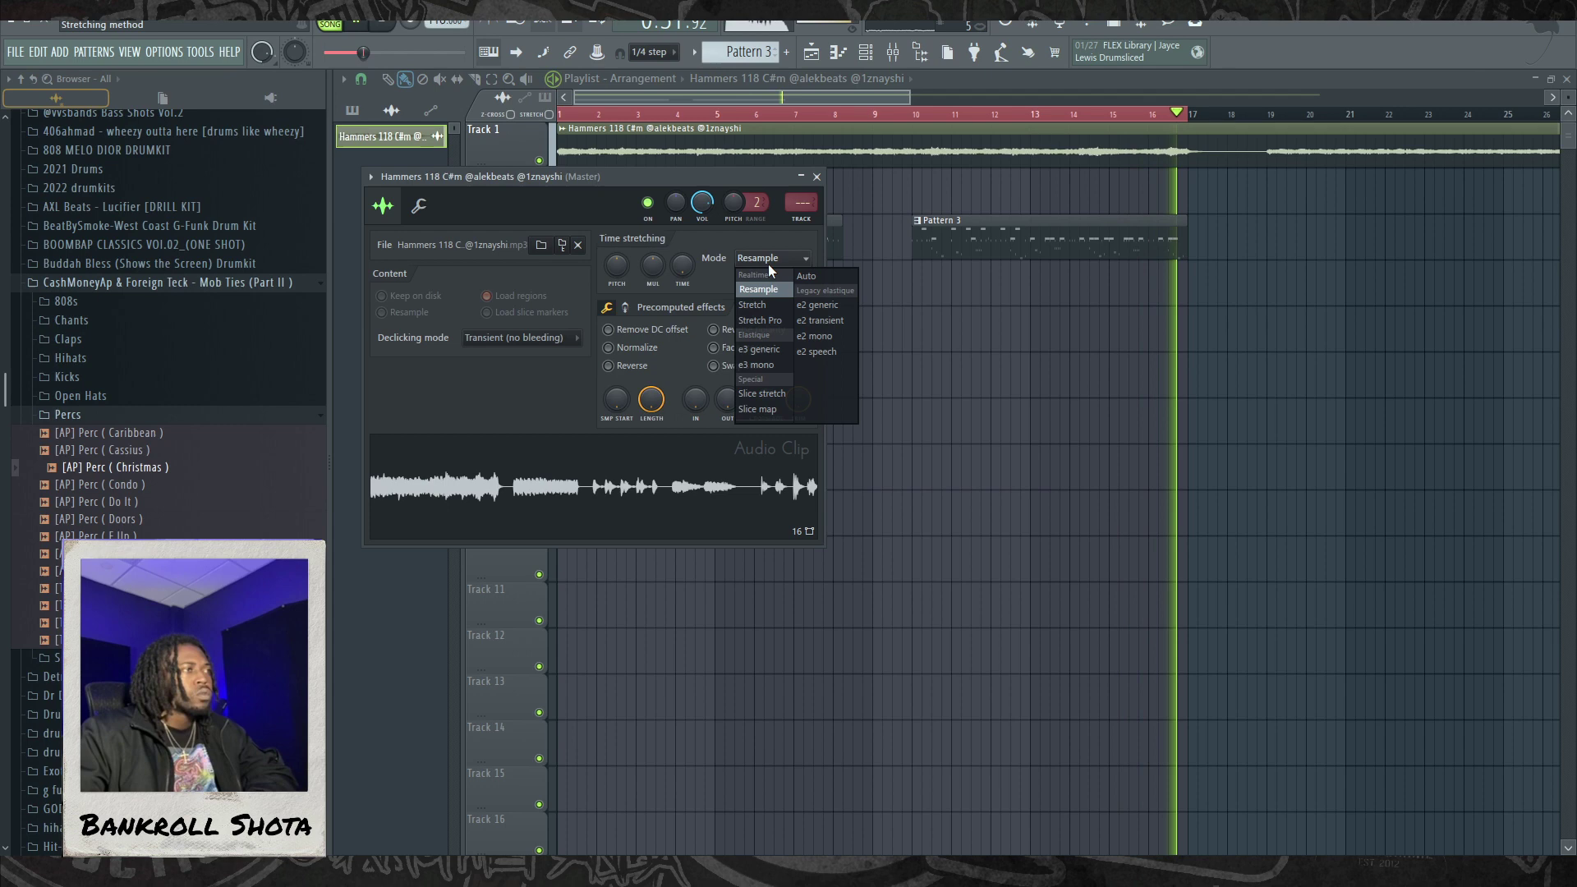
left_click(751, 309)
key("Escape")
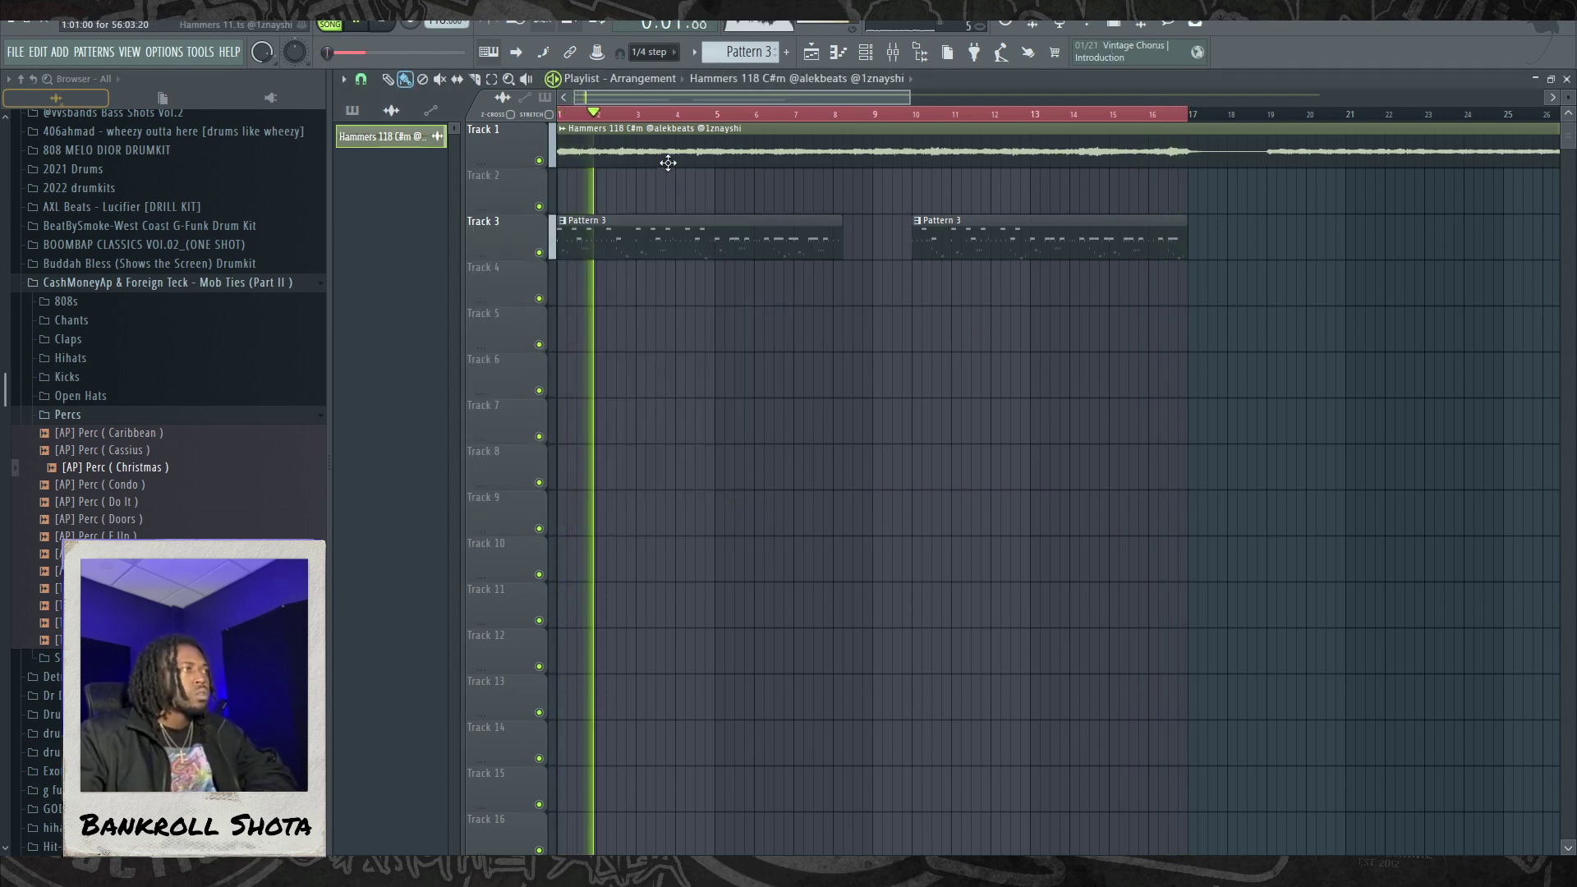
Step: Raise the time-stretching pitch of the Hammers 118 C#m loop slightly
double_click(666, 161)
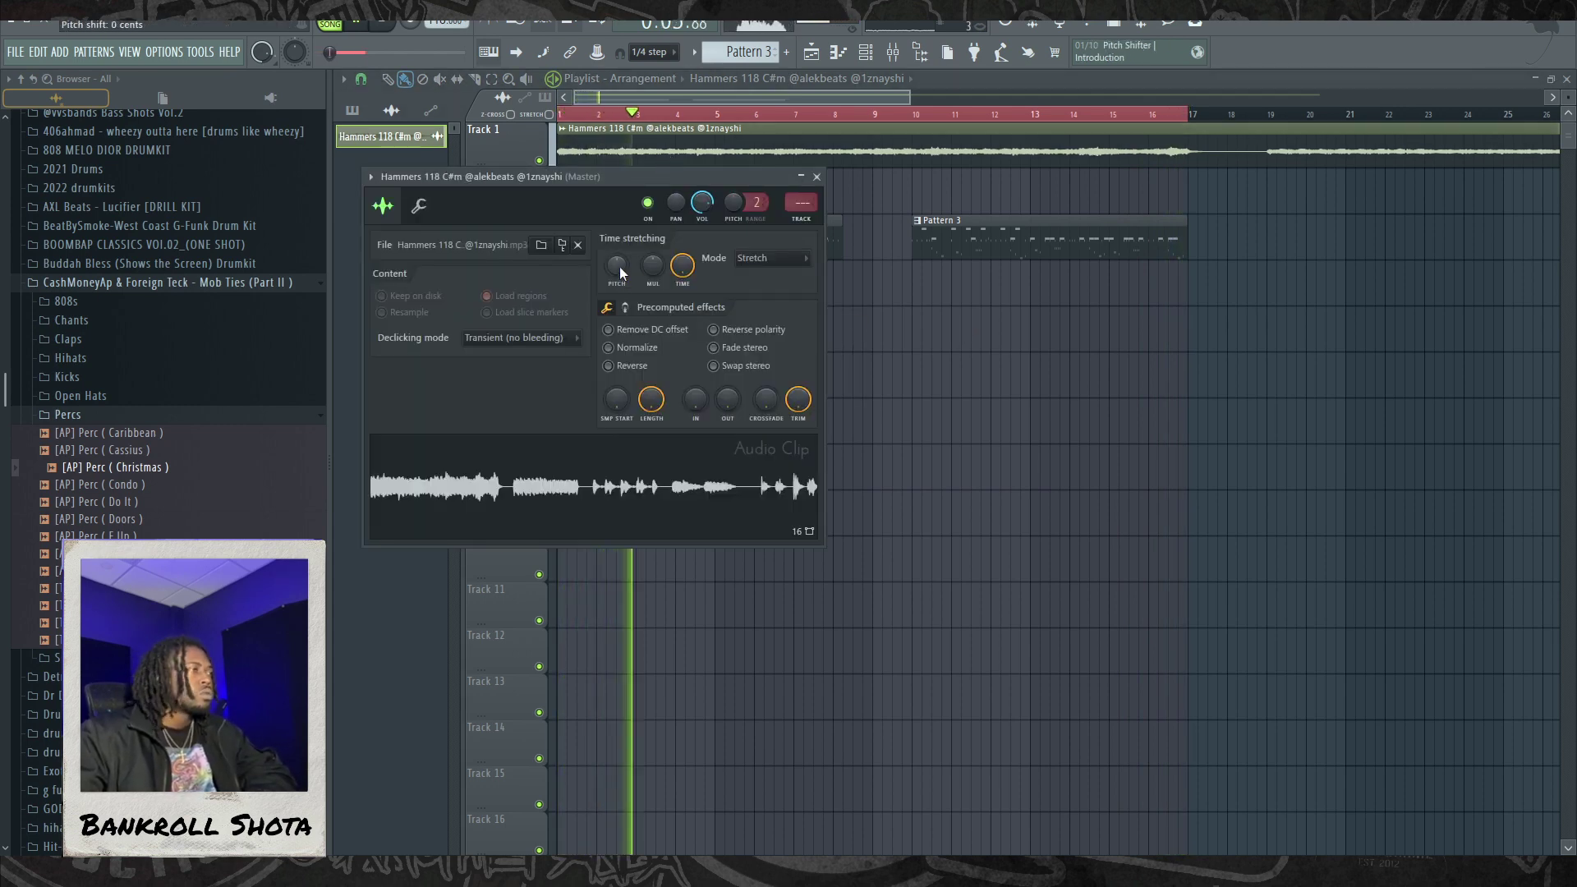
left_click_drag(619, 271, 619, 263)
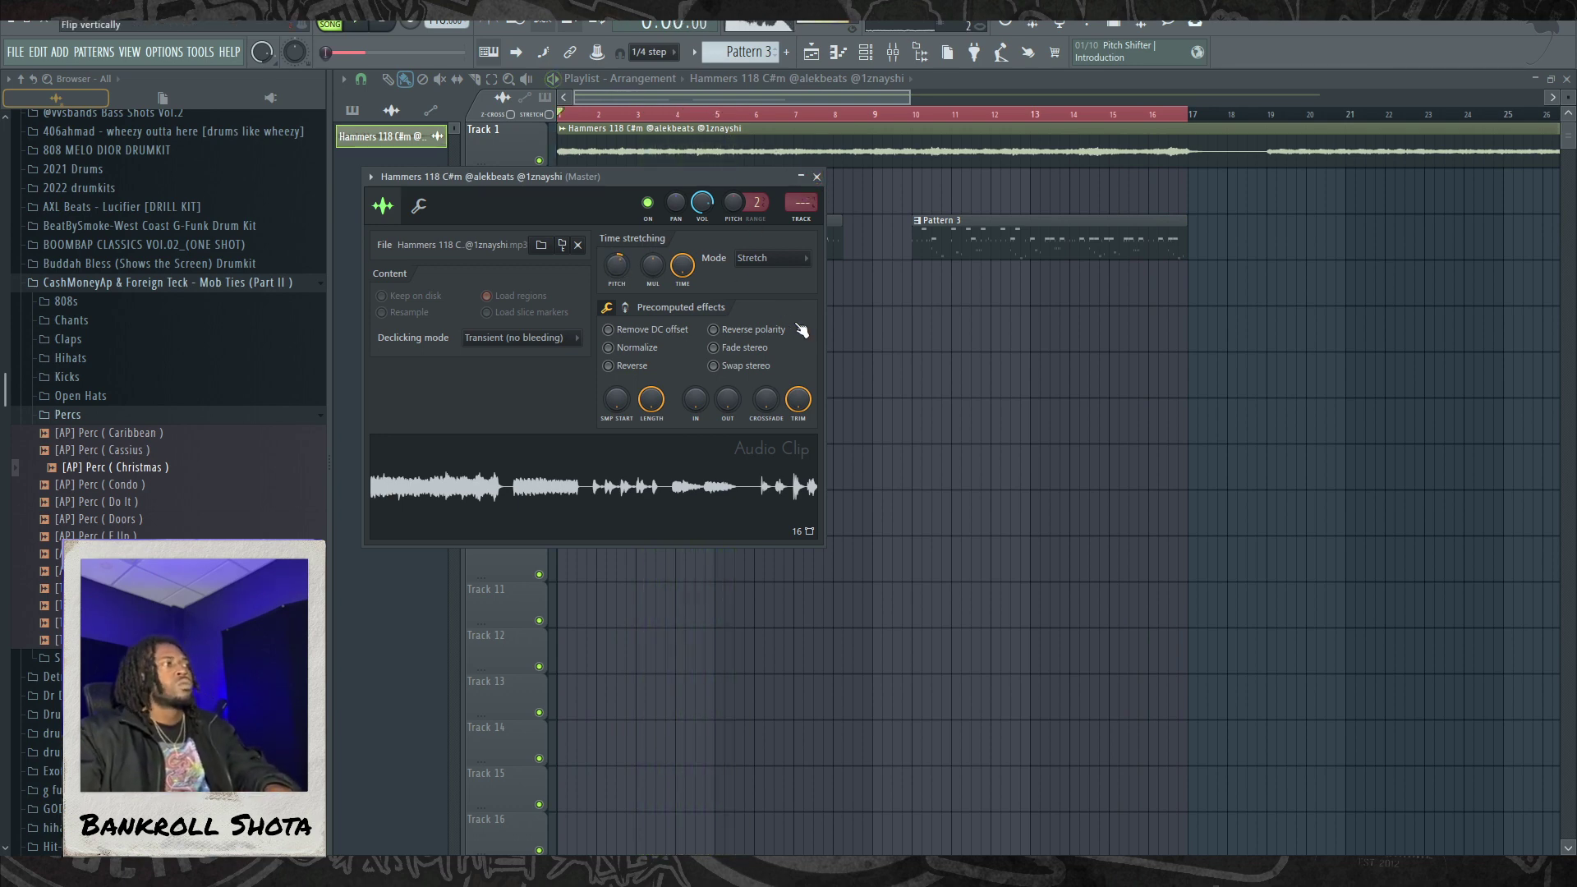
key("space")
key("Escape")
Step: Transpose the RAZ 808 2 [ Zay ] notes up two semitones to G#5 and D#5, and delete the last G#5 note in bar 4
left_click(875, 52)
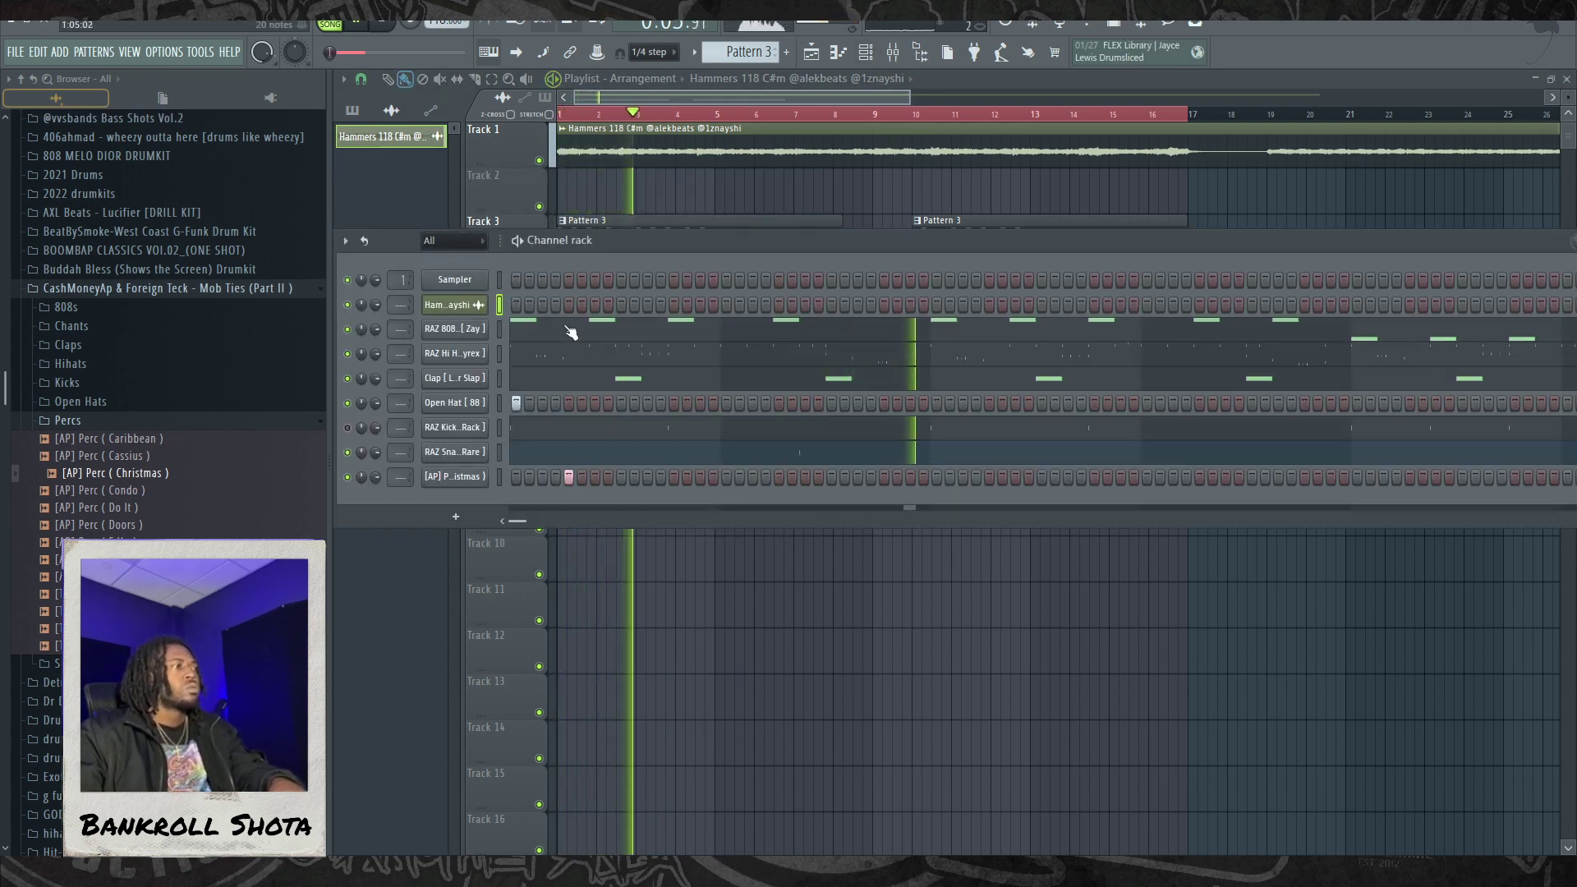
left_click(571, 332)
key("shift+Up")
key("shift+Up")
key("space")
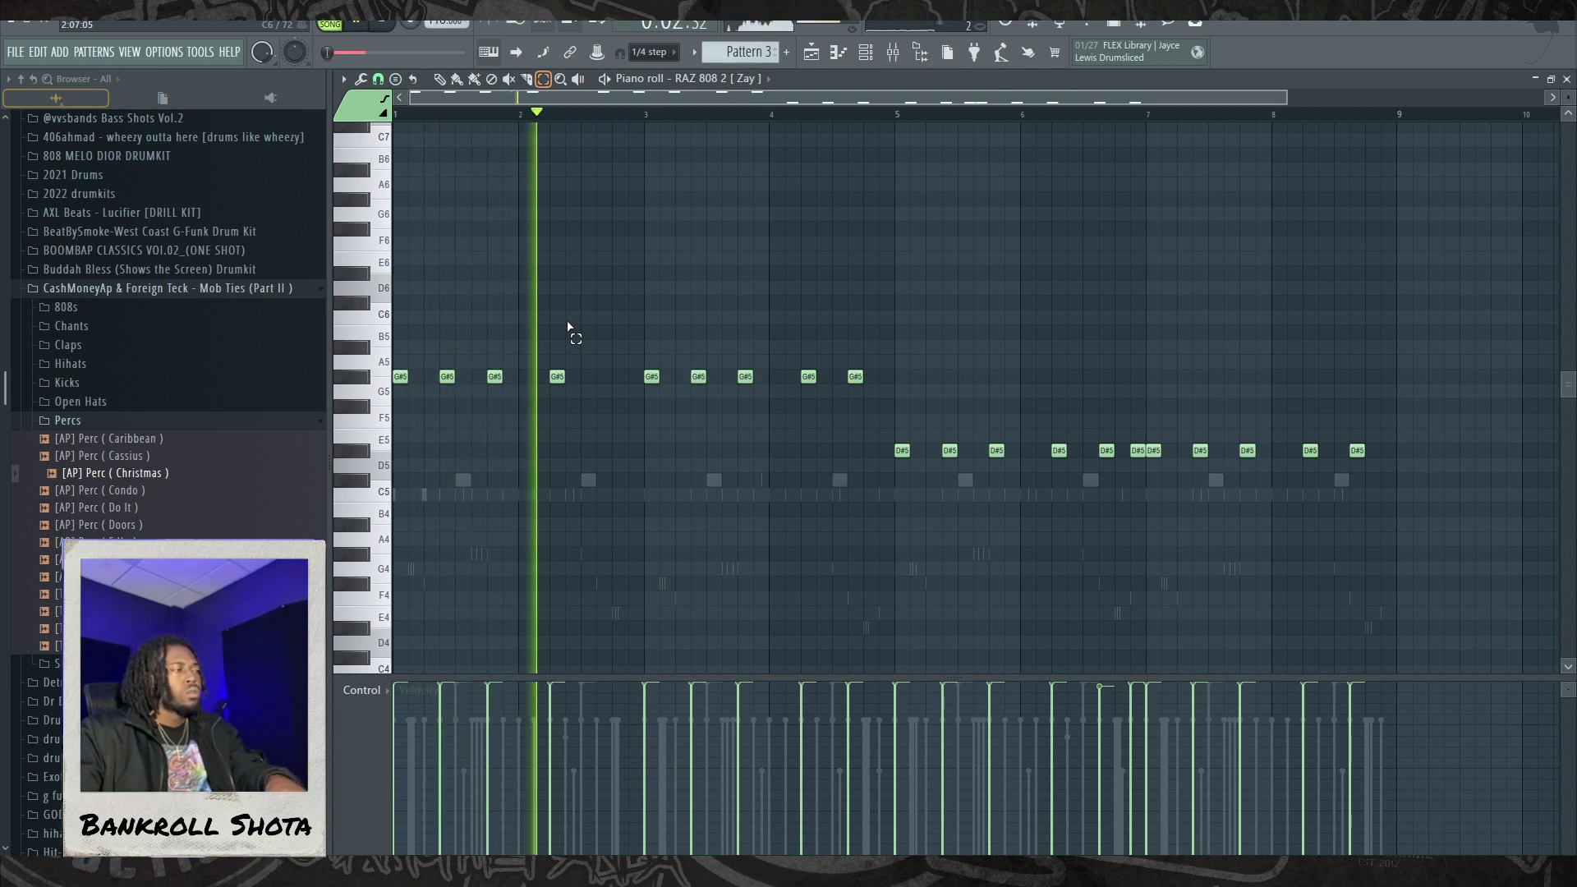
left_click(456, 78)
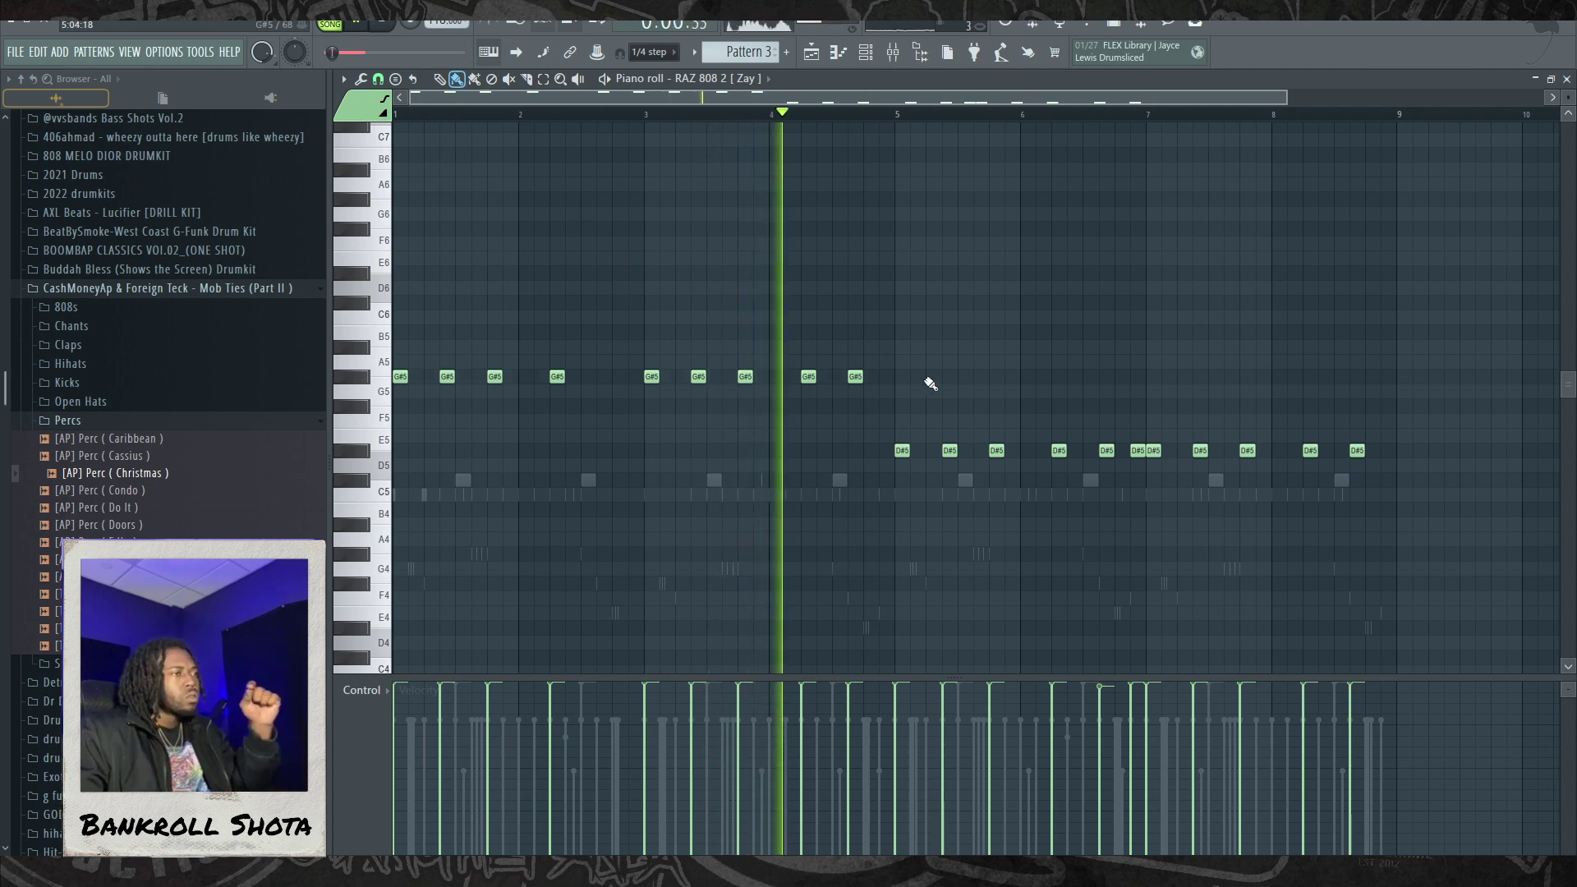
right_click(858, 377)
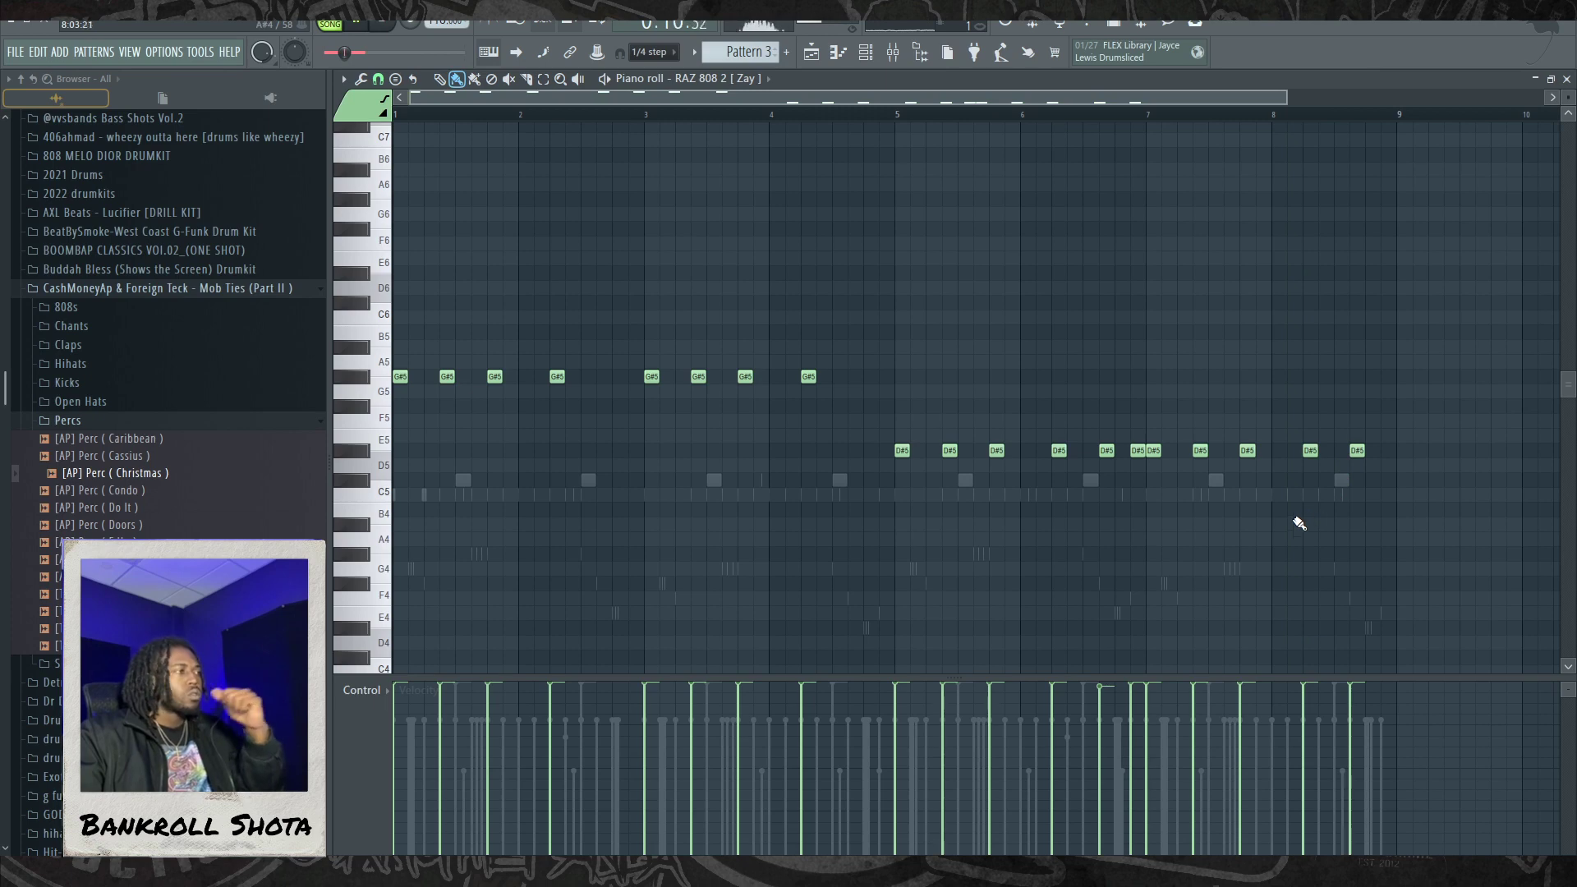
Step: Create Pattern 4 and place it on Track 4 of the playlist, stretched from bar 9 to the start of bar 17
left_click(812, 56)
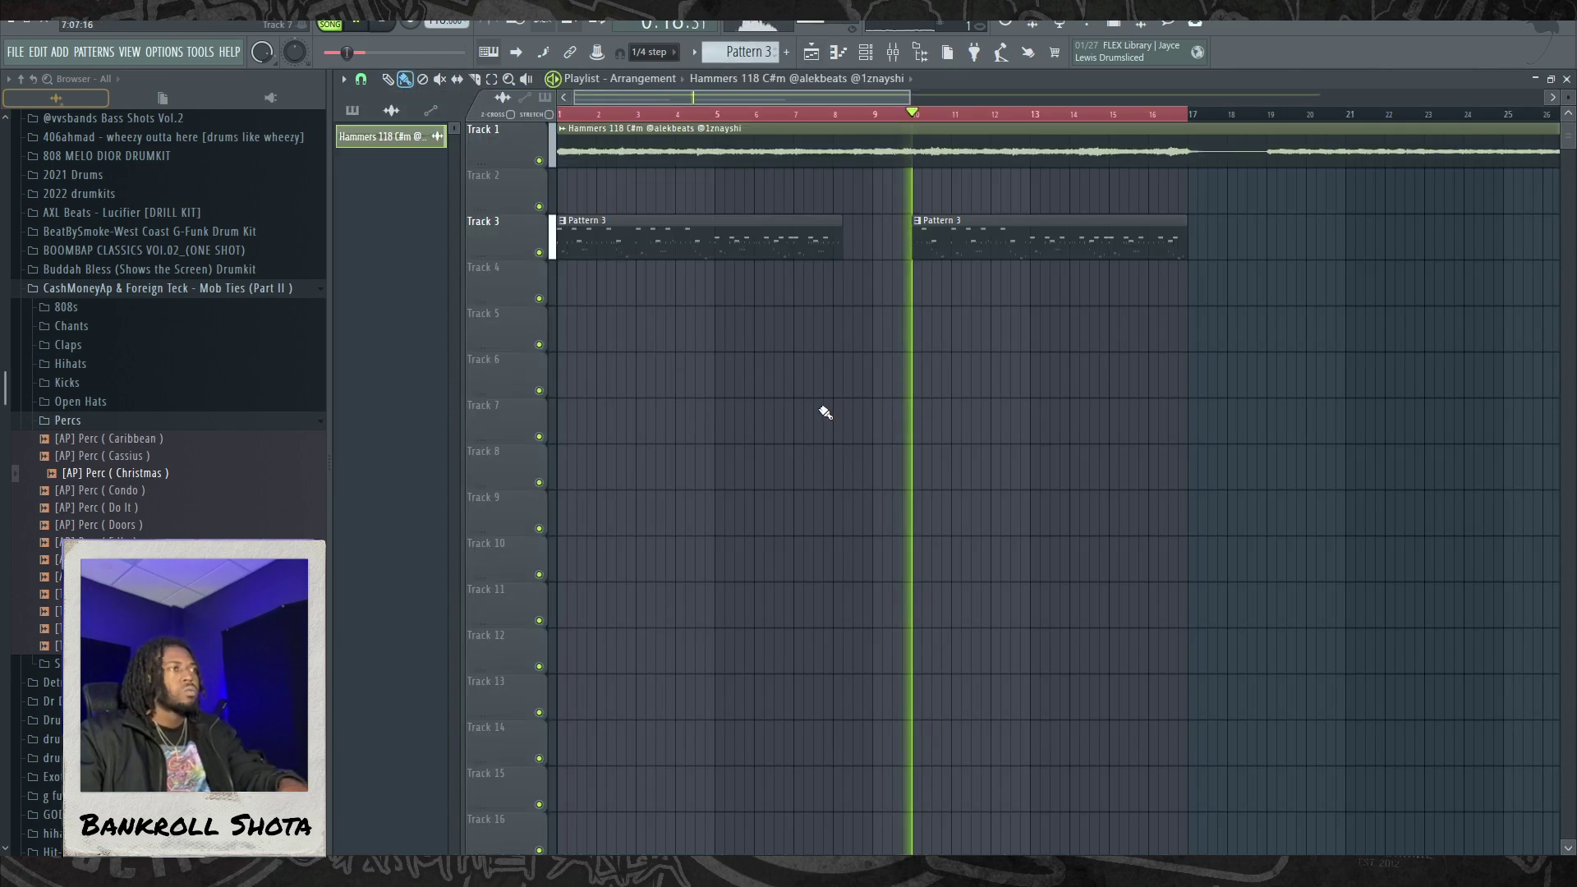
scroll(754, 51, "down", 1)
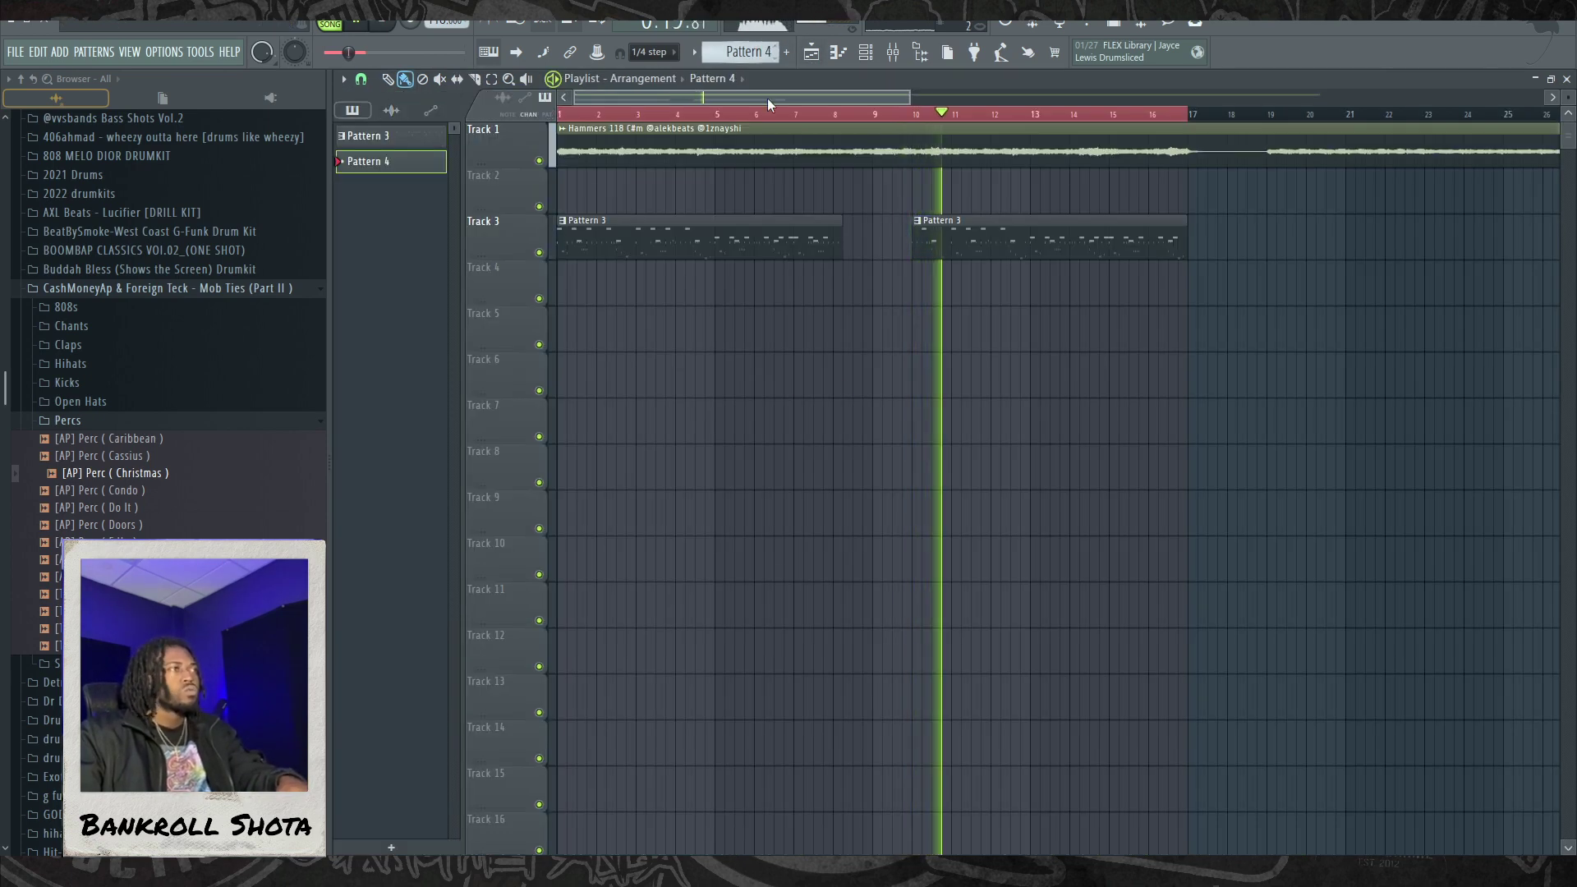
left_click(870, 285)
left_click_drag(909, 287, 1151, 313)
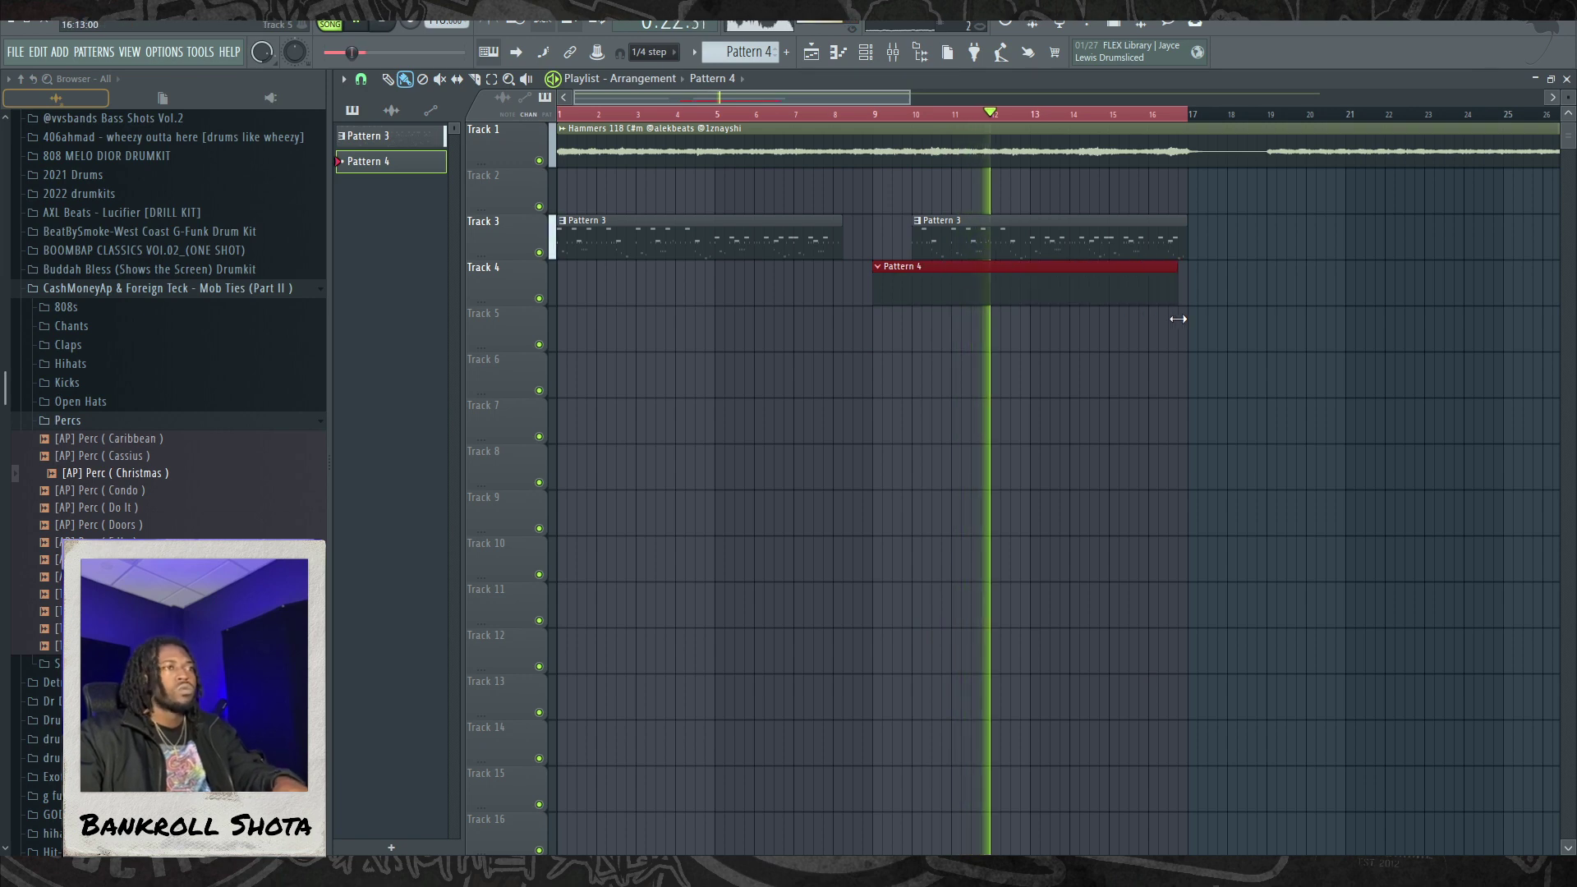
Step: Load [TECK] Open Hat ( Vendetta ) from the Mob Ties kit's Open Hats folder into a new channel and open its piano roll
left_click(104, 402)
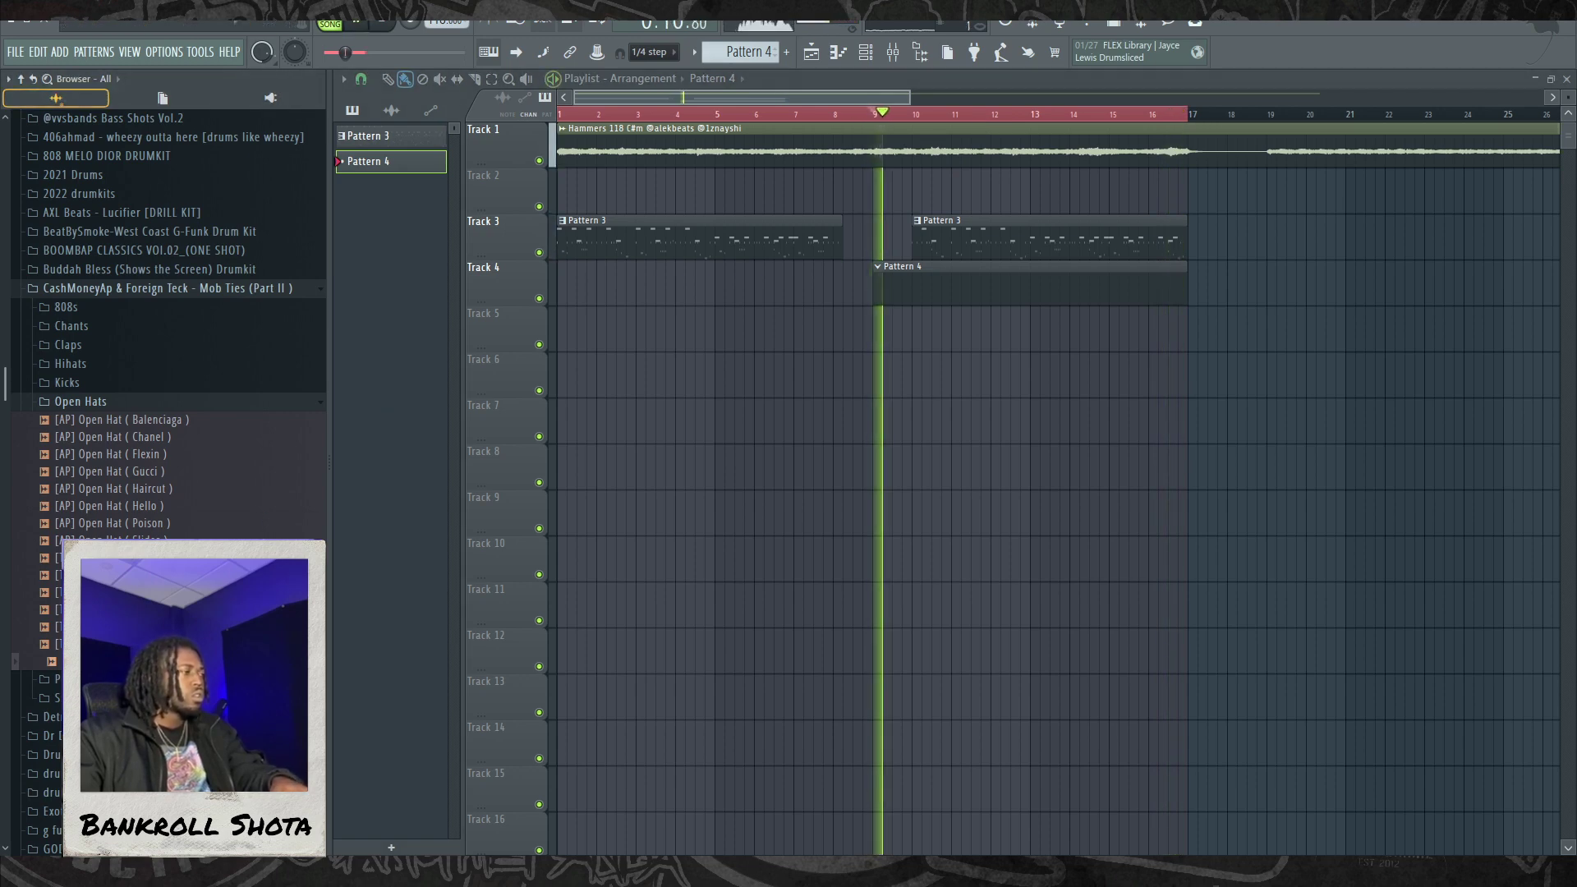
right_click(195, 644)
left_click(279, 666)
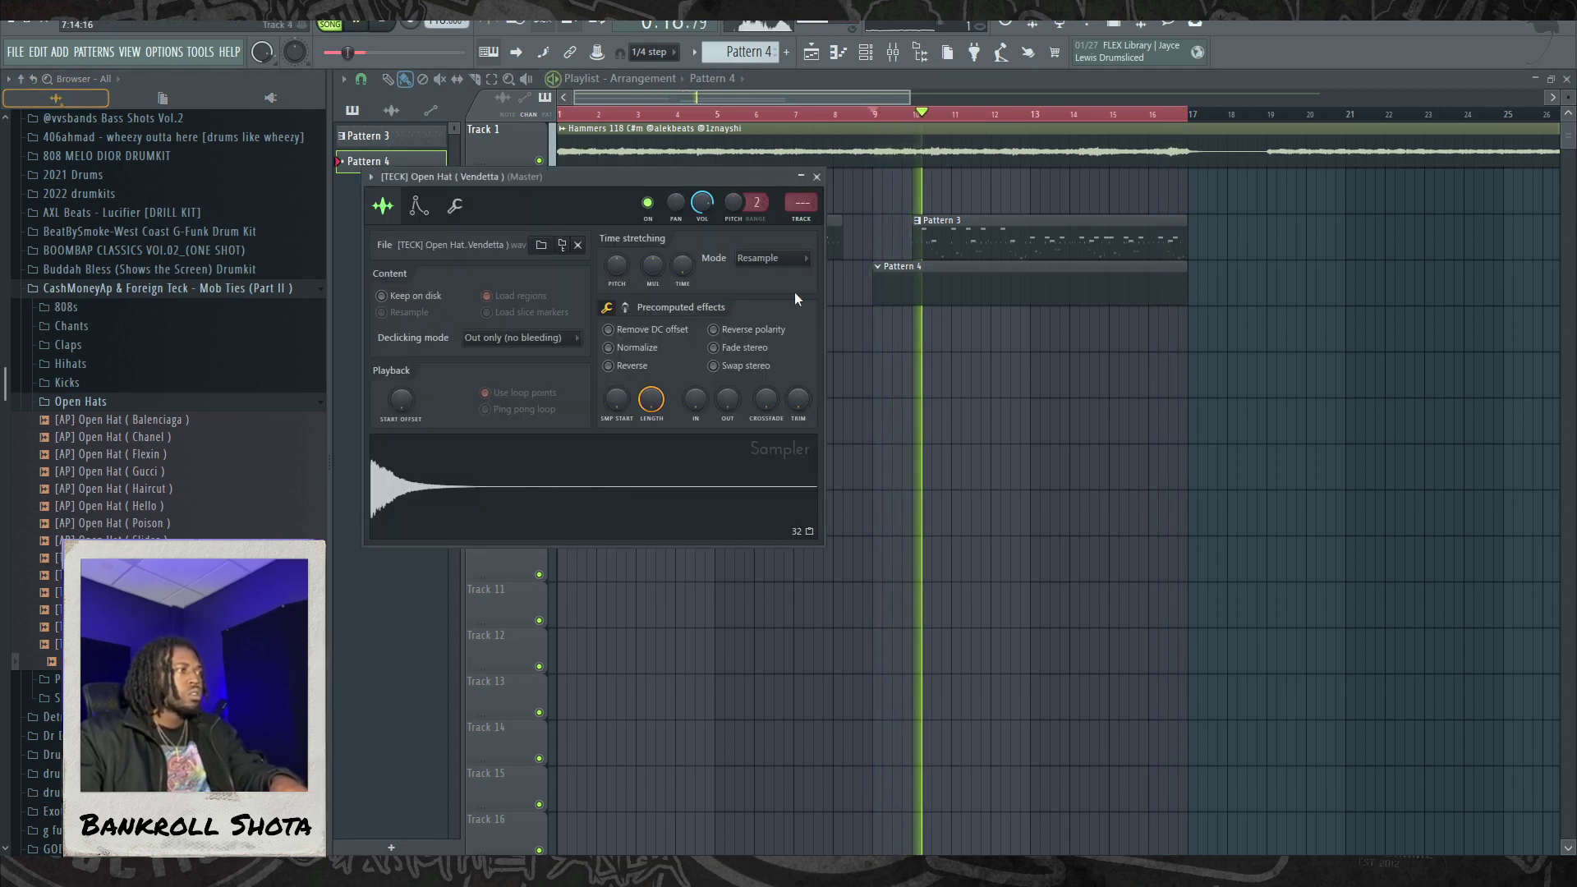
key("Escape")
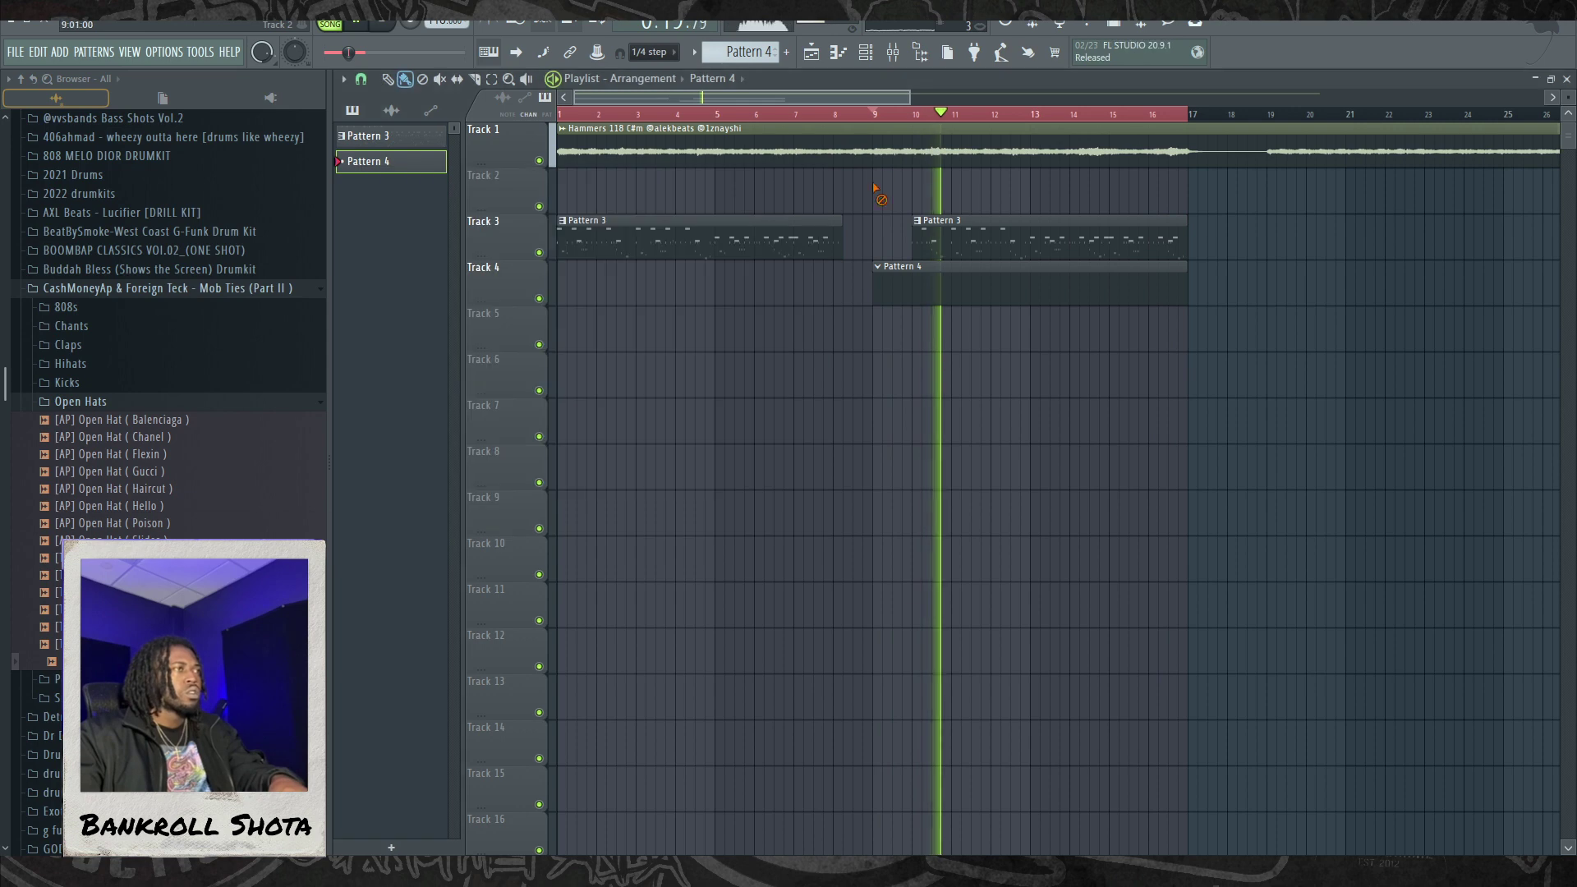
left_click(877, 54)
right_click(498, 509)
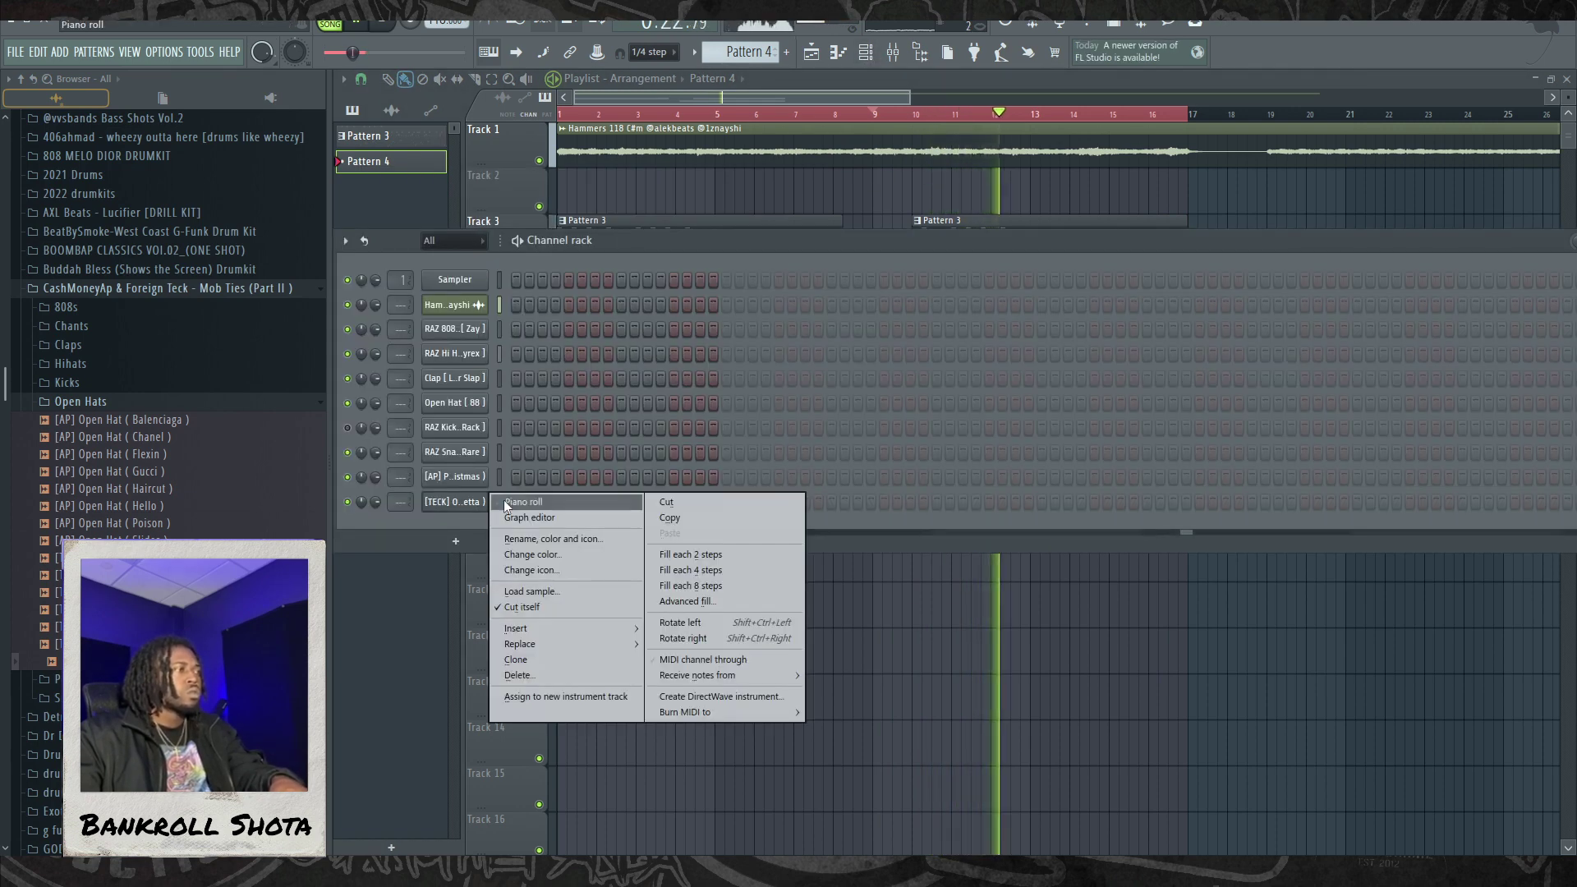
left_click(513, 502)
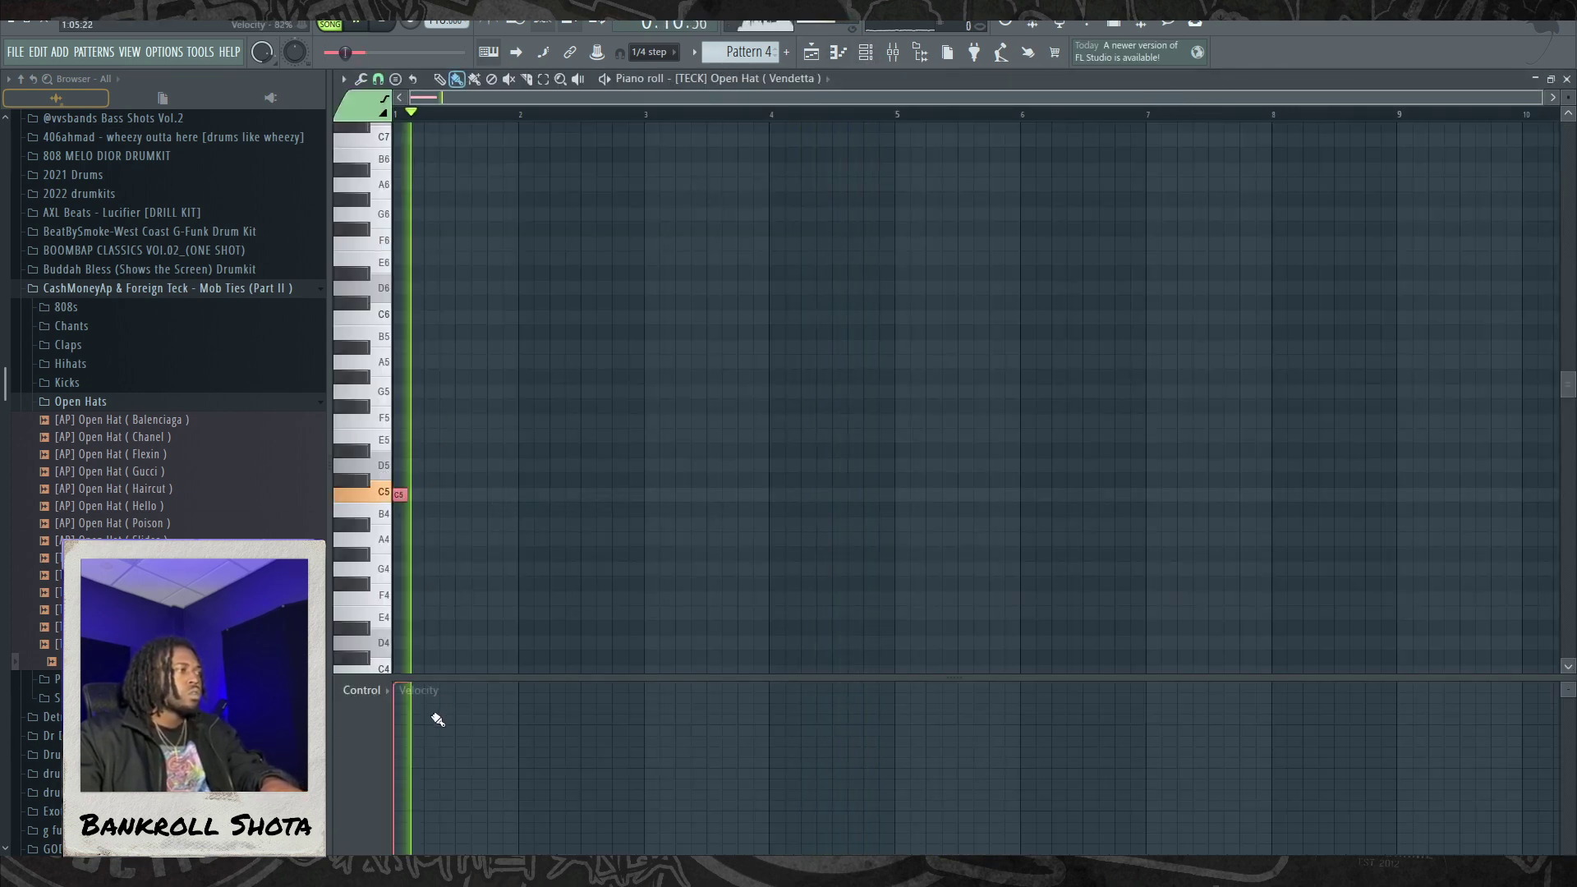
Step: Fill bars 1 to 8 of the Vendetta open hat with C5 notes every two beats by painting and duplicating them
left_click(458, 496)
left_click(524, 494)
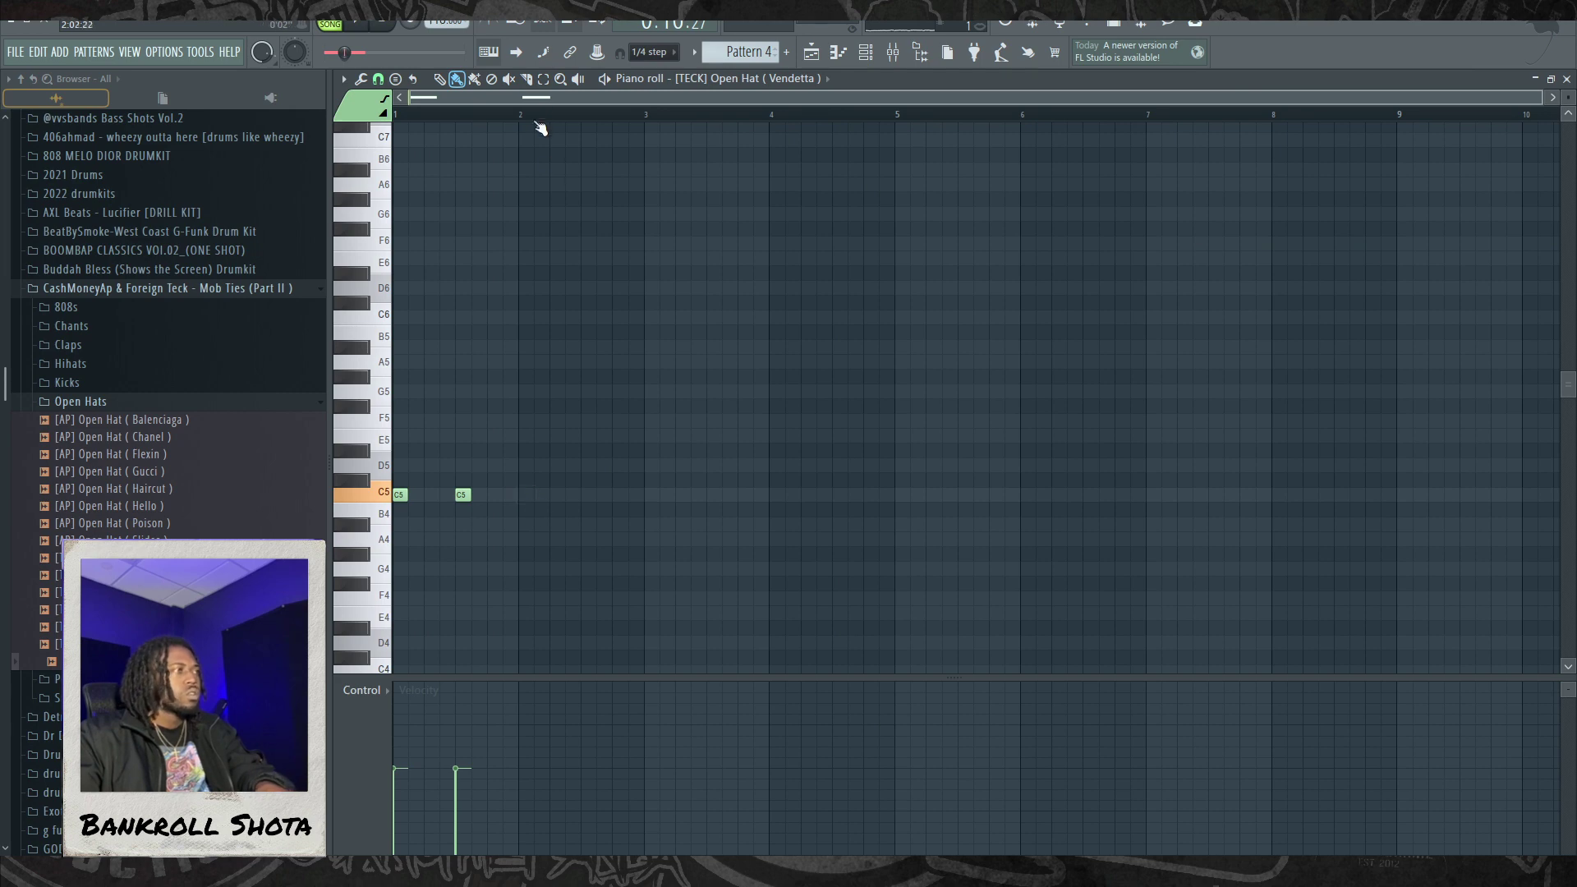
key("ctrl+b")
key("ctrl+b")
key("ctrl+b")
key("ctrl+b")
key("ctrl+b")
key("ctrl+b")
key("ctrl+b")
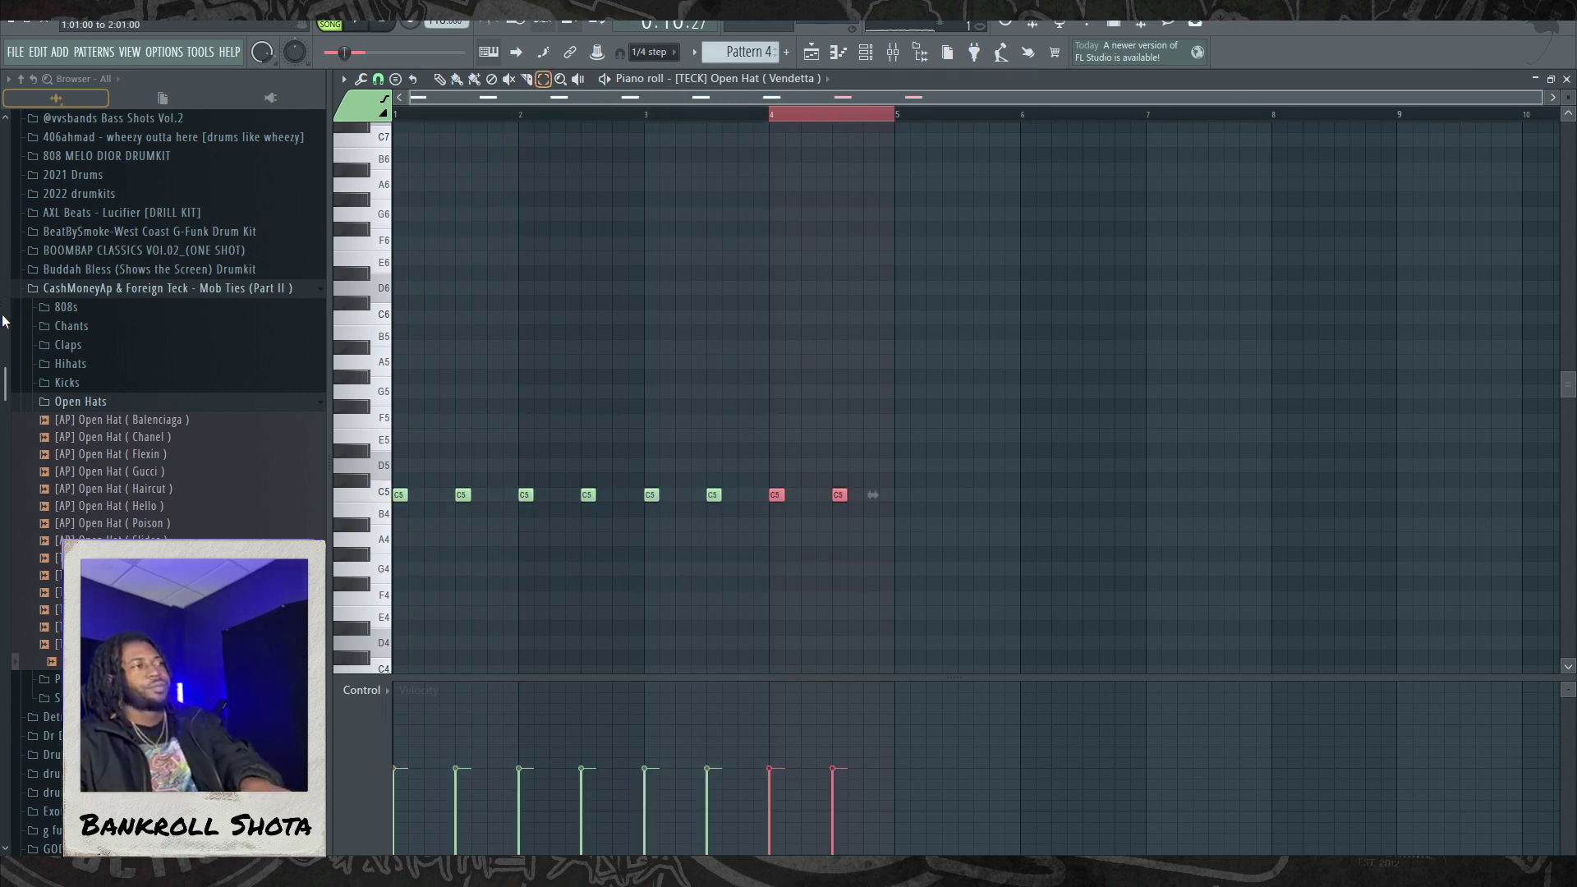
key("ctrl+d")
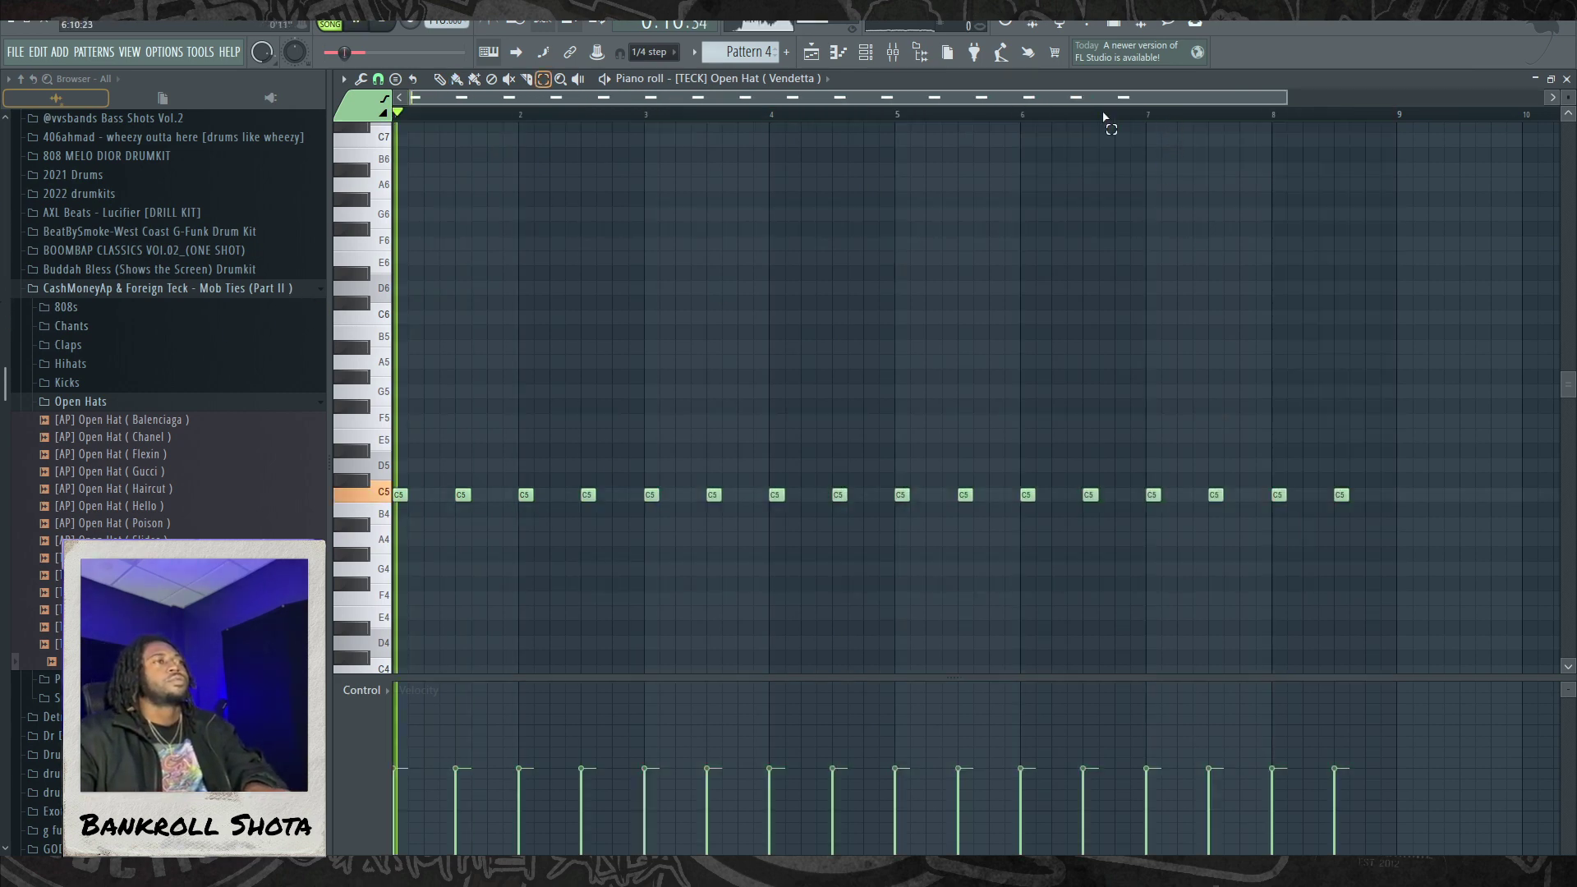
Step: Play back the arrangement with the new open hat pattern and check the playlist and channel rack
key("space")
key("F5")
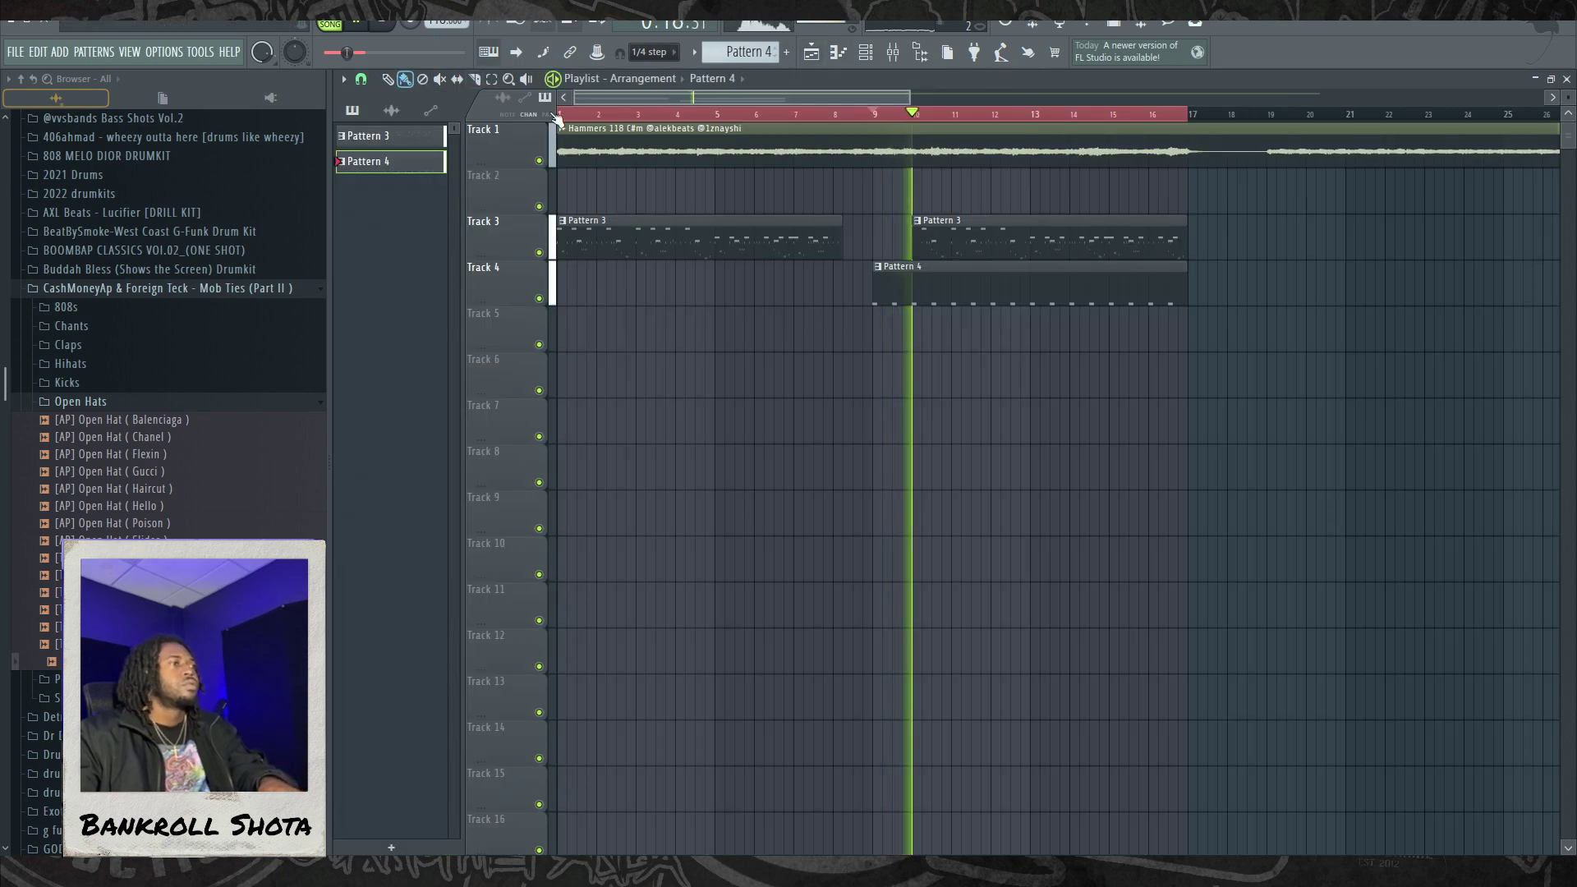
left_click(874, 52)
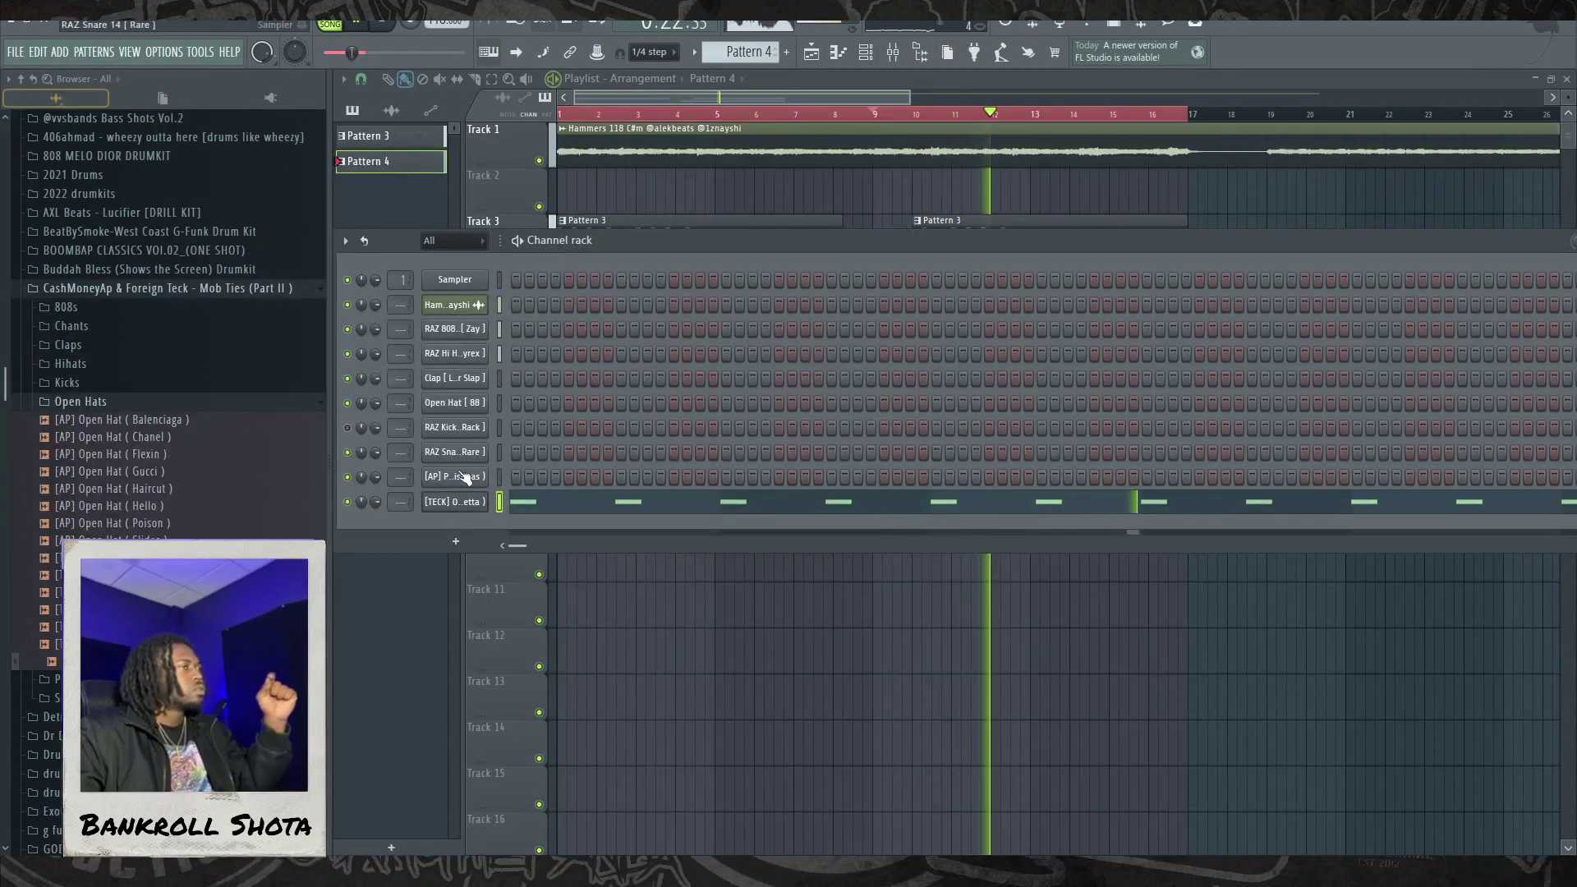
key("F6")
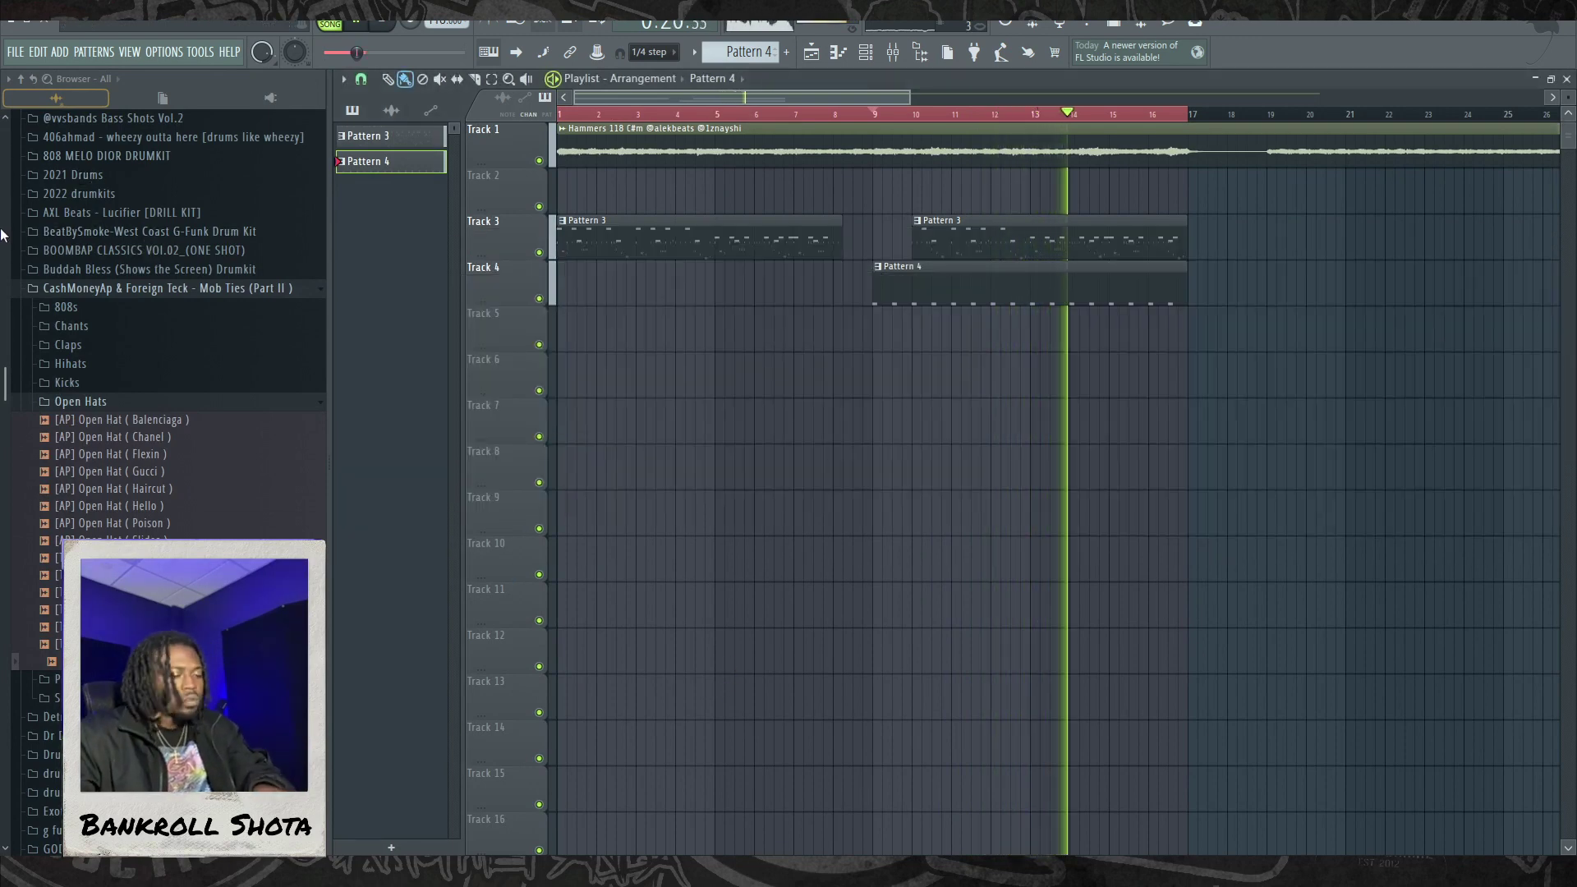
Step: Save the project as Hammers x Alekbeats 118bpm in the March 2022 folder
key("ctrl+shift+s")
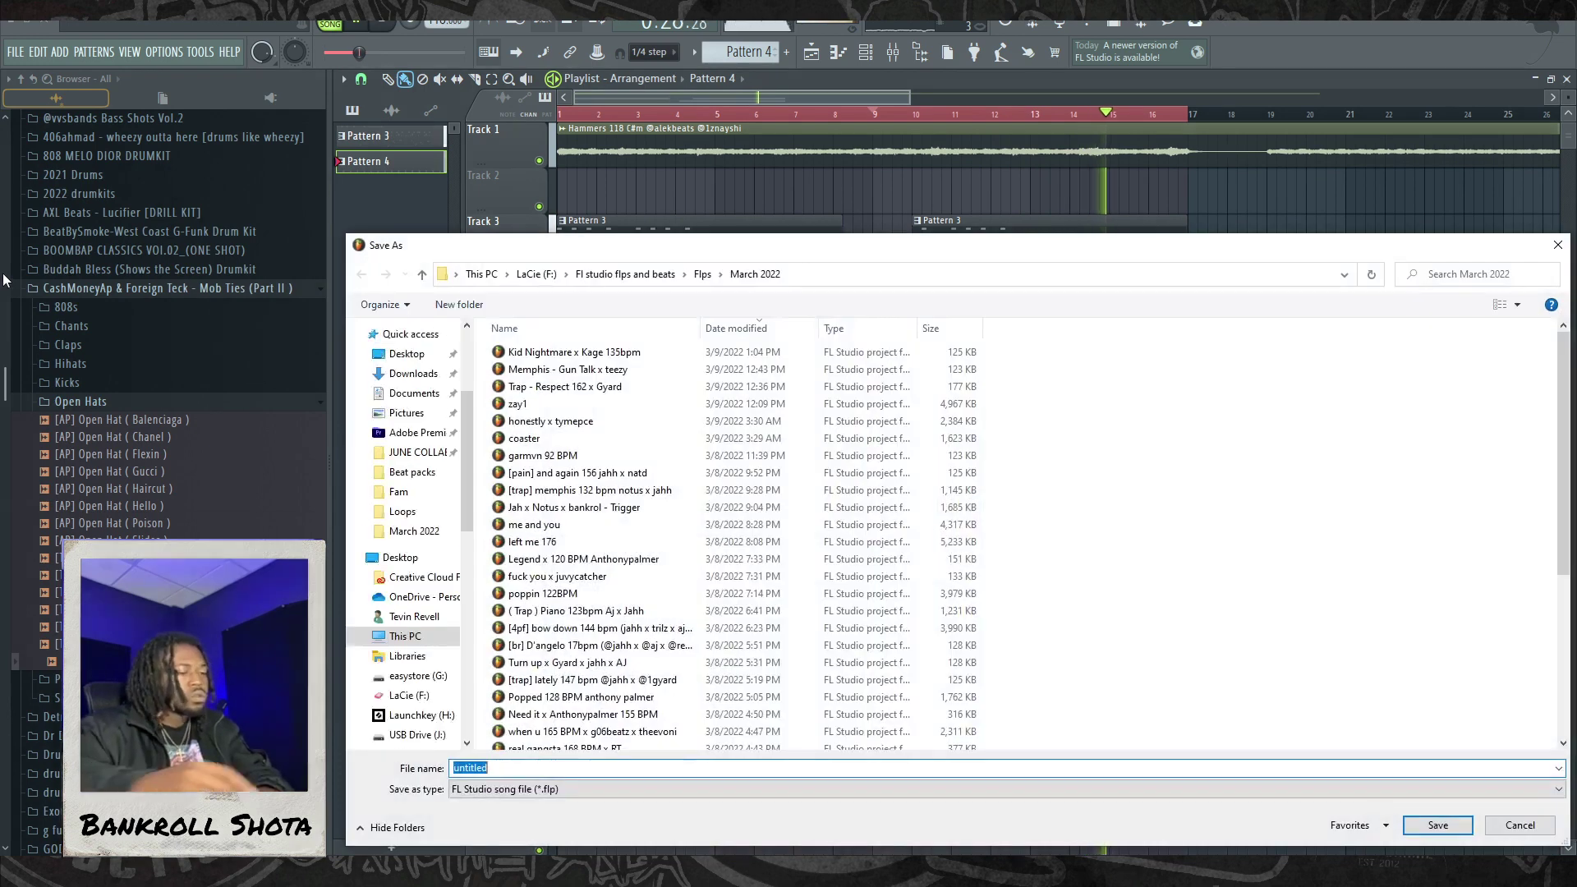
type("Hammers x Alekbeats 118bpm")
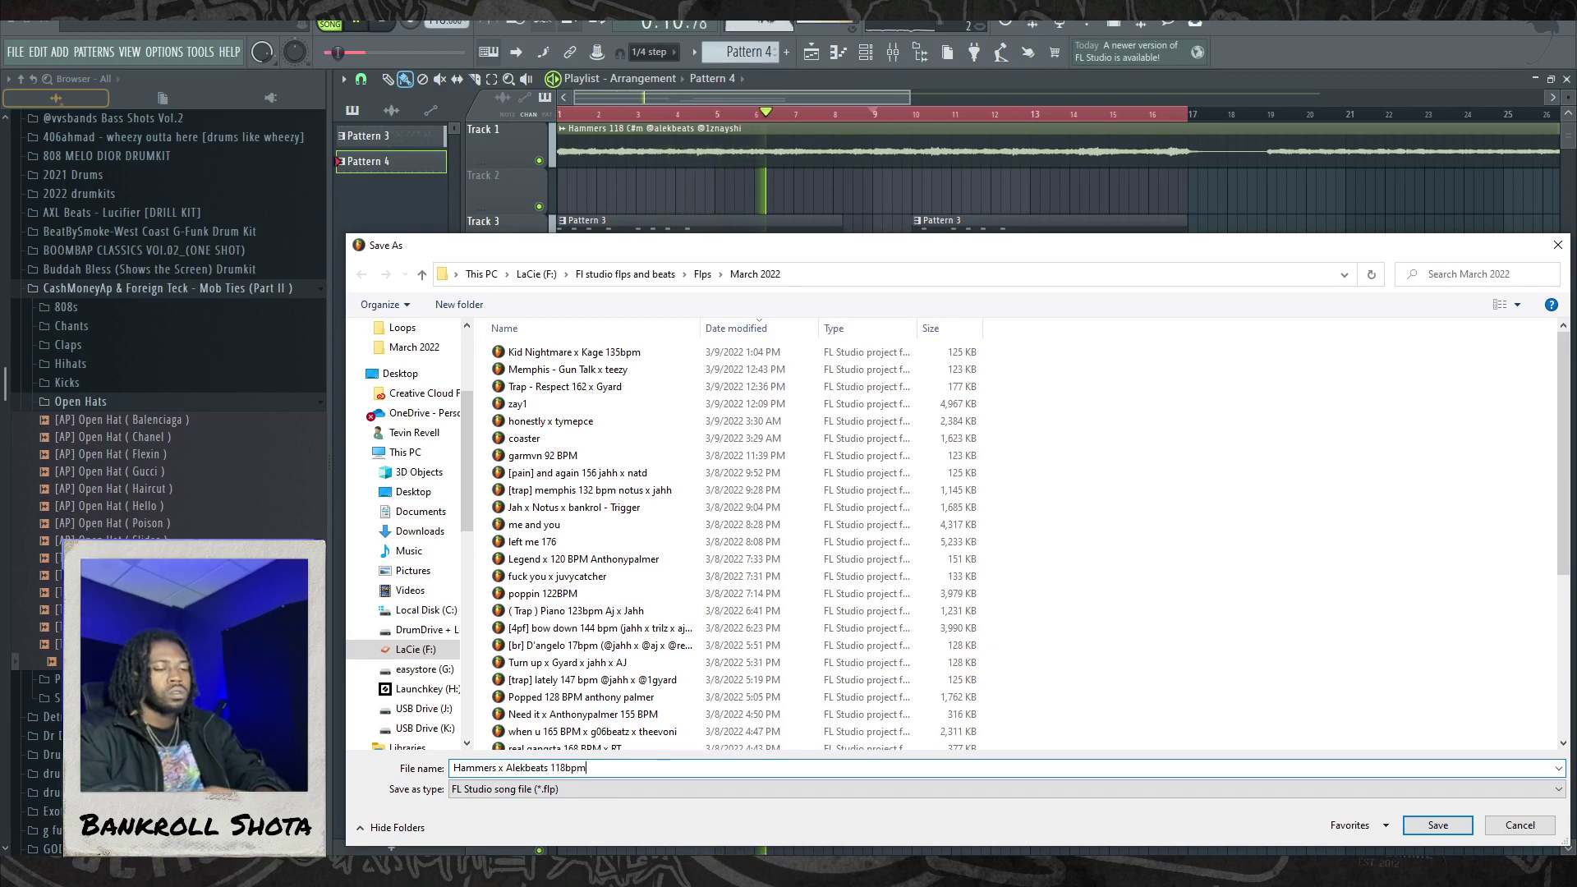
key("Return")
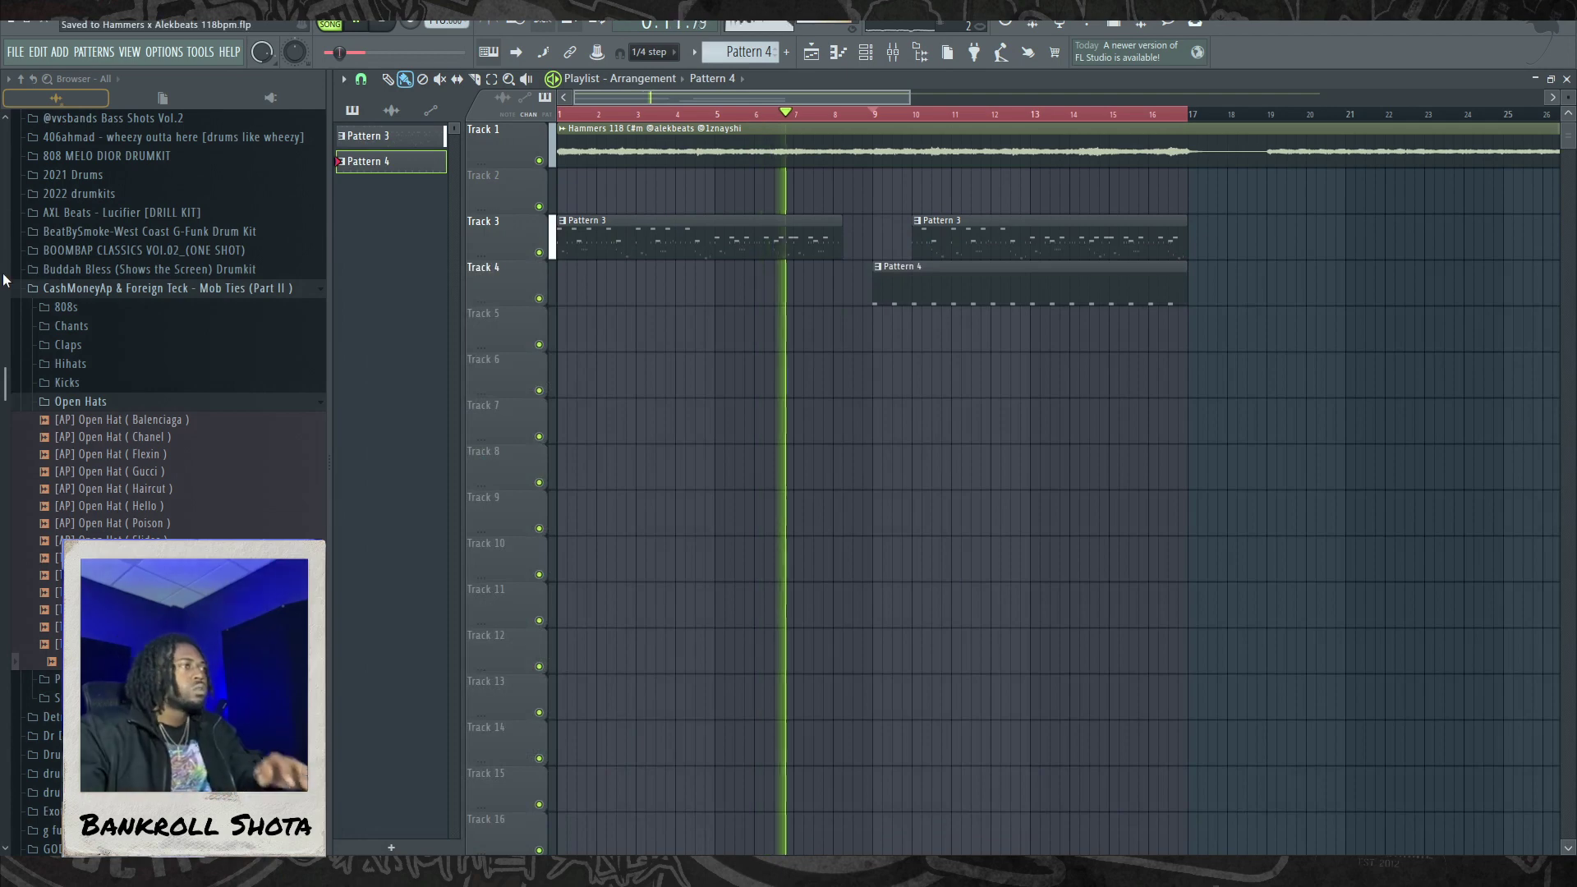
Step: Replace the sample of the Open Hat [ BB ] channel with [AP] Open Hat ( Balenciaga )
key("space")
left_click(160, 419)
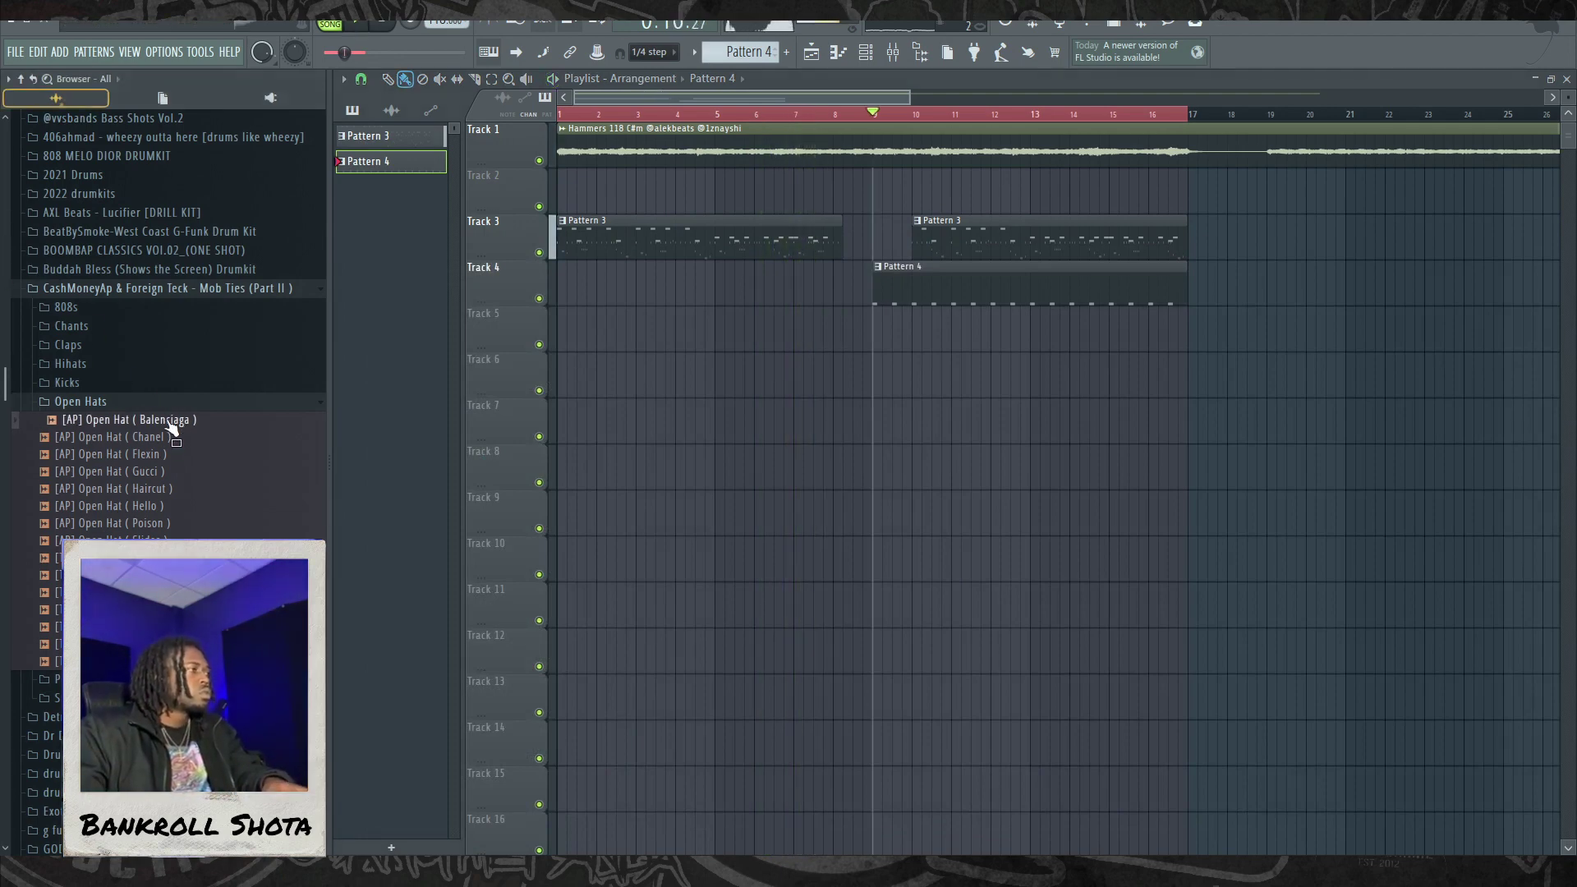
left_click(392, 29)
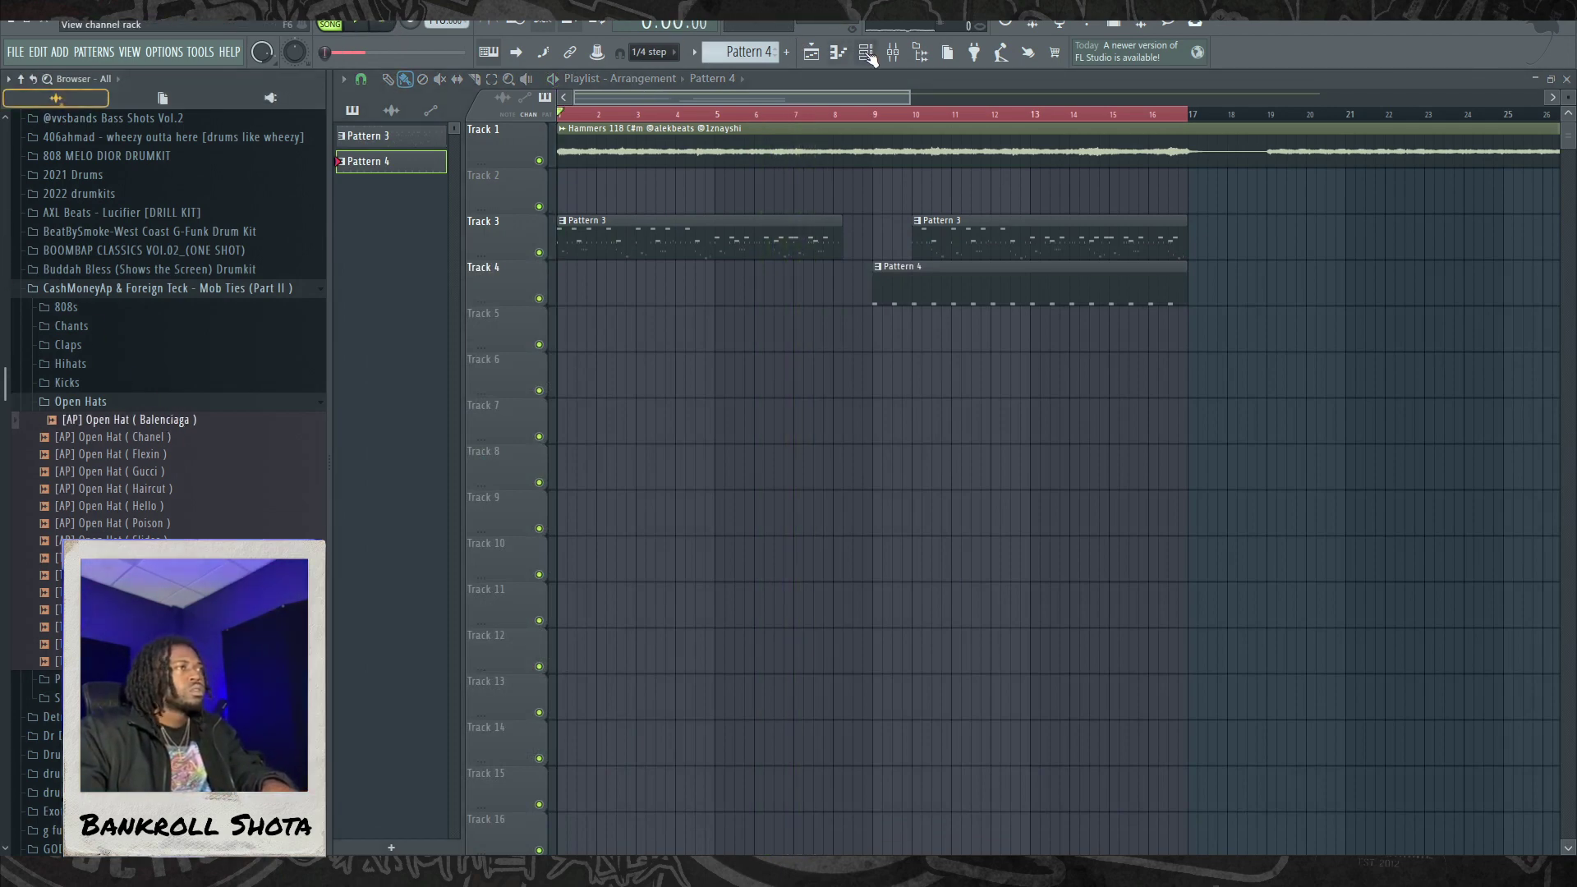
key("F6")
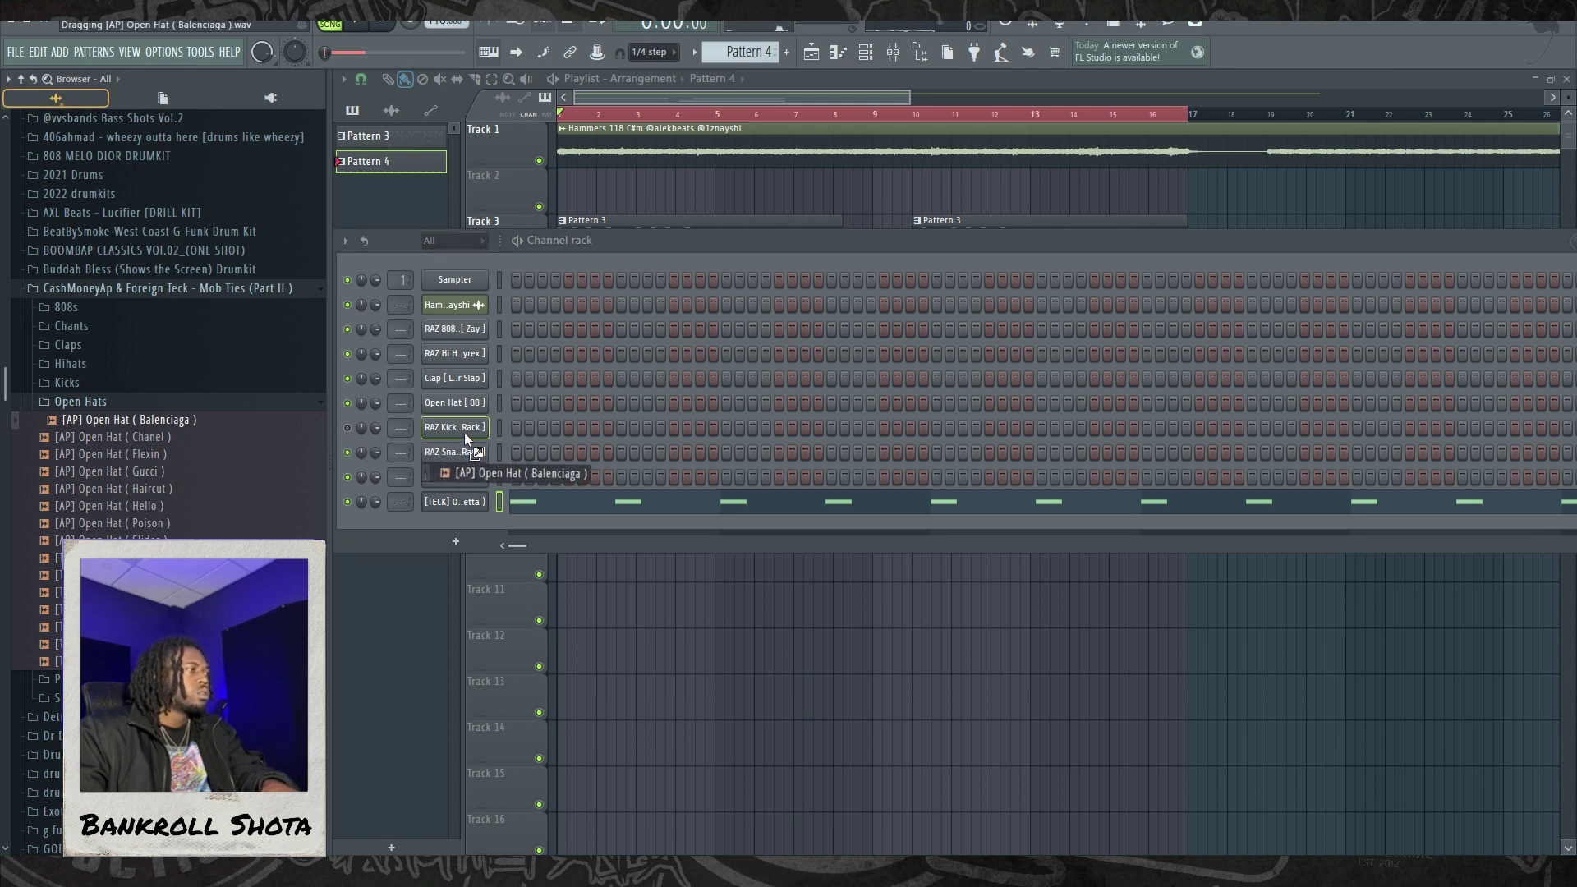
left_click_drag(472, 414, 475, 417)
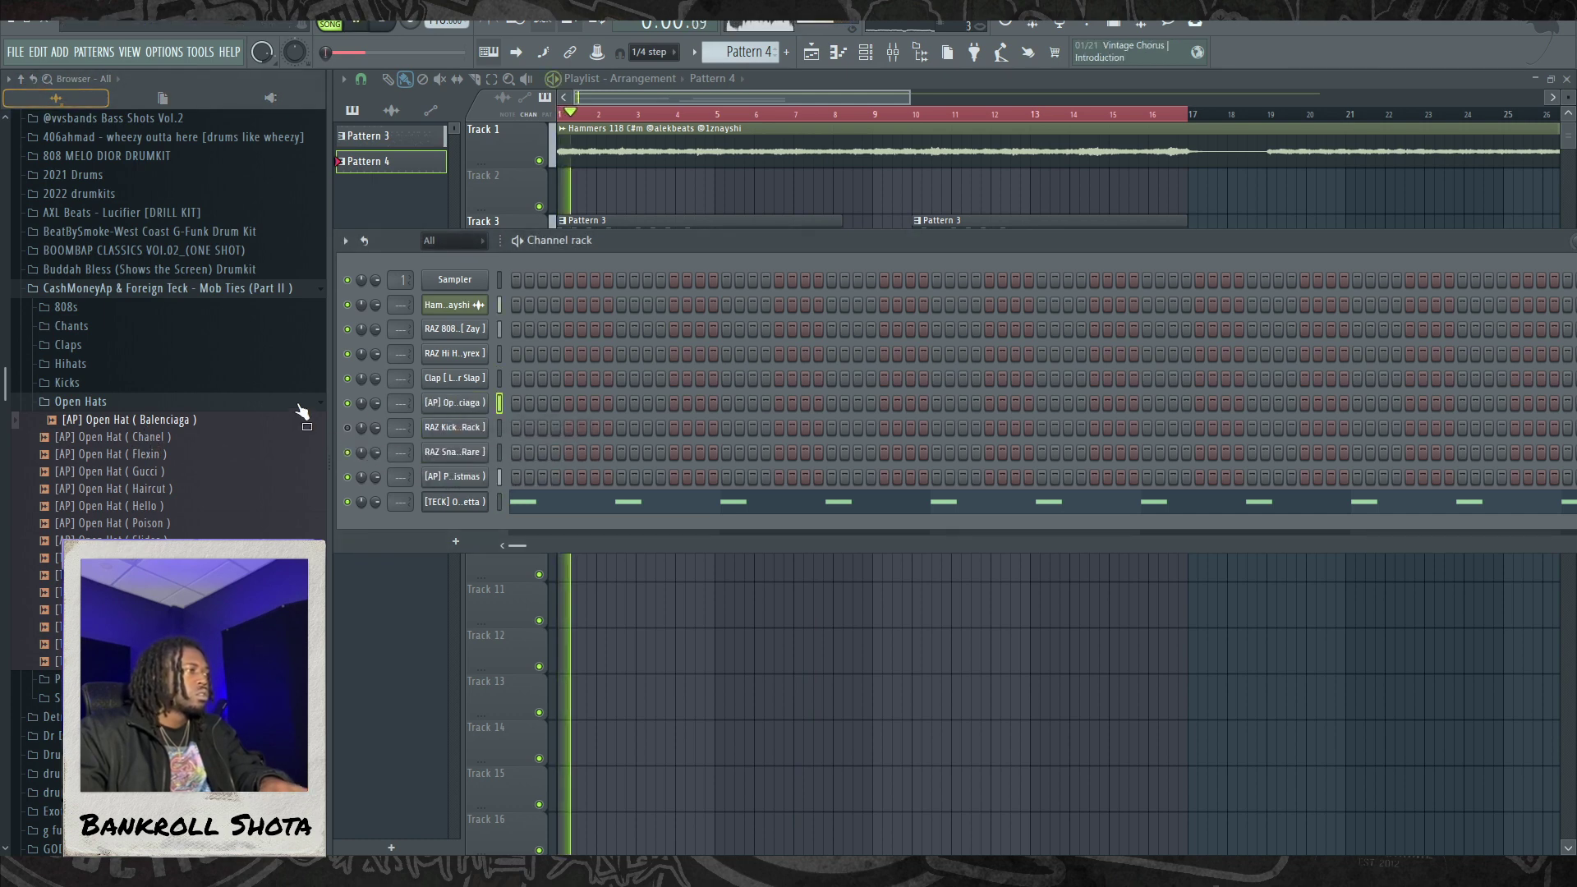
Step: Raise the Balenciaga open hat's pitch slightly and set its time-stretching mode to Auto
left_click(465, 405)
left_click(470, 409)
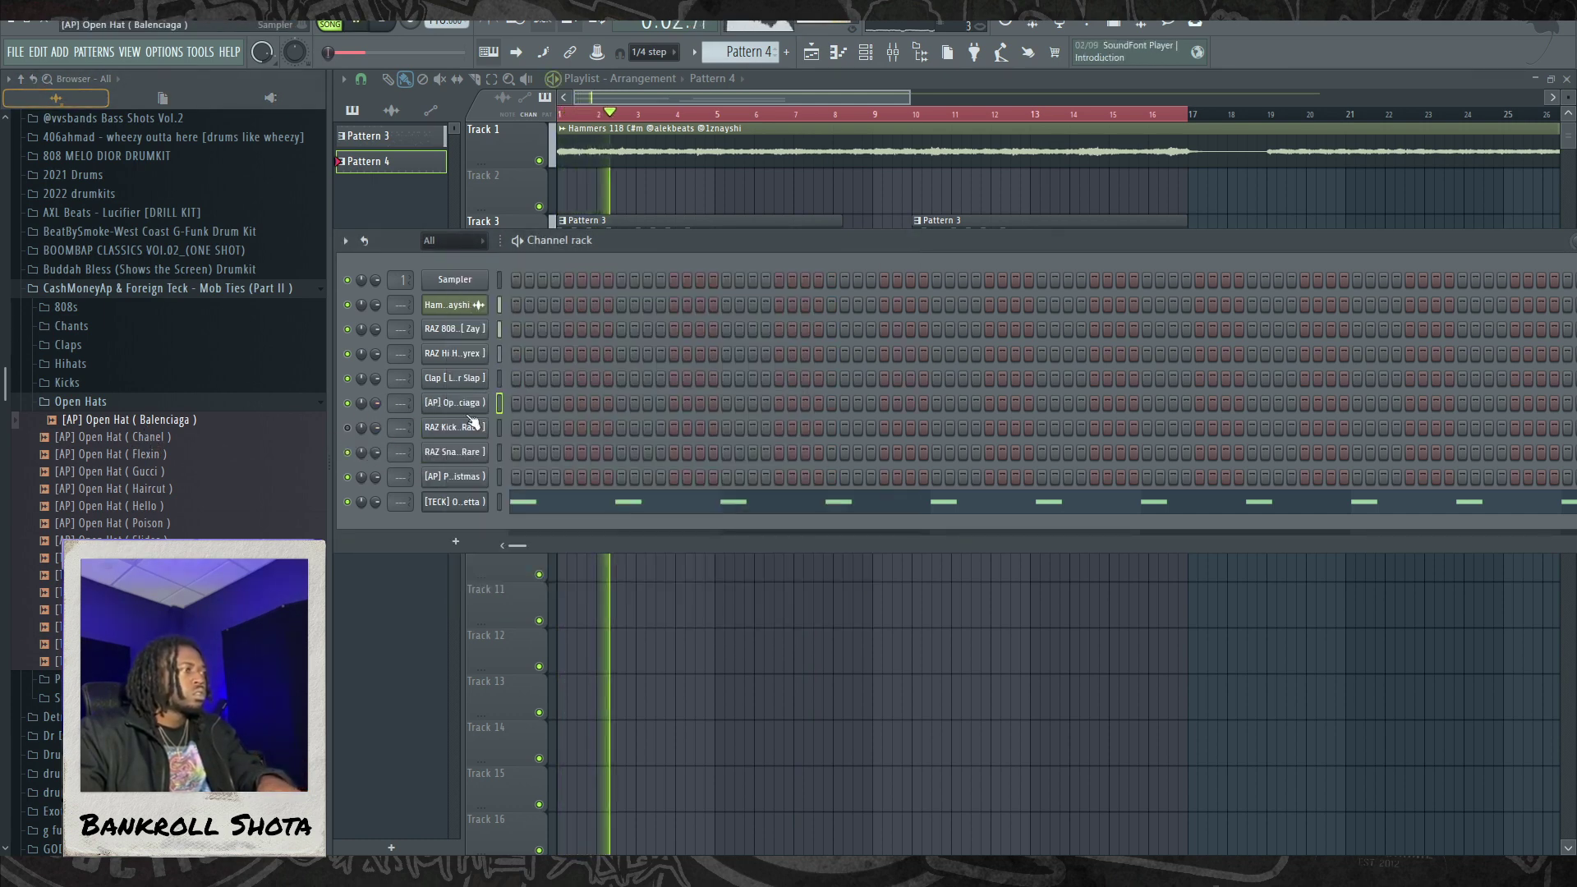
left_click(470, 411)
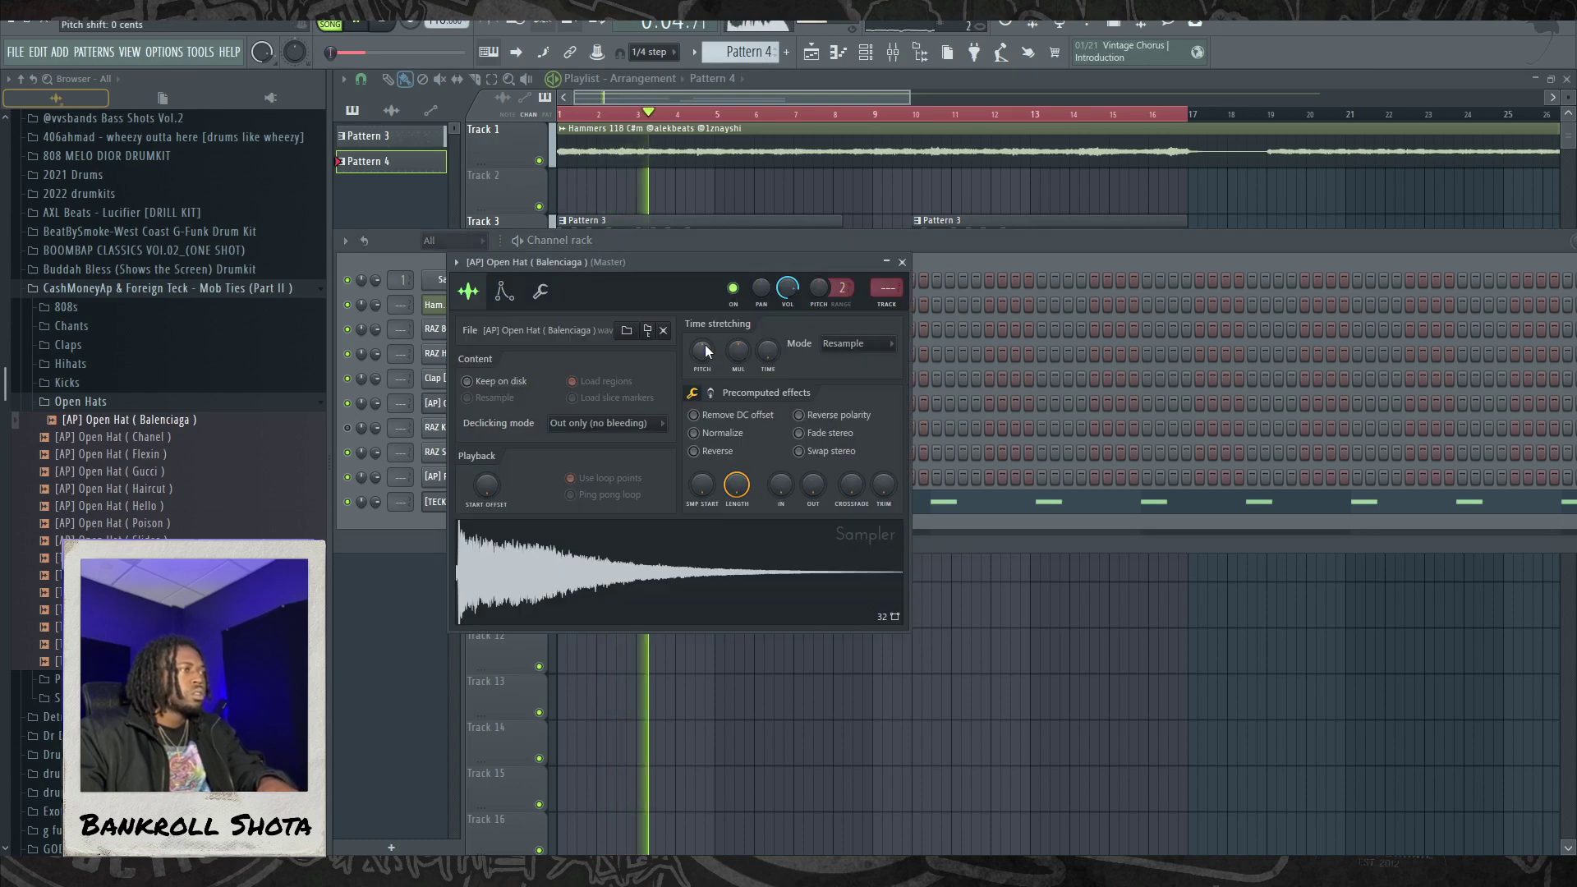
scroll(704, 349, "up", 2)
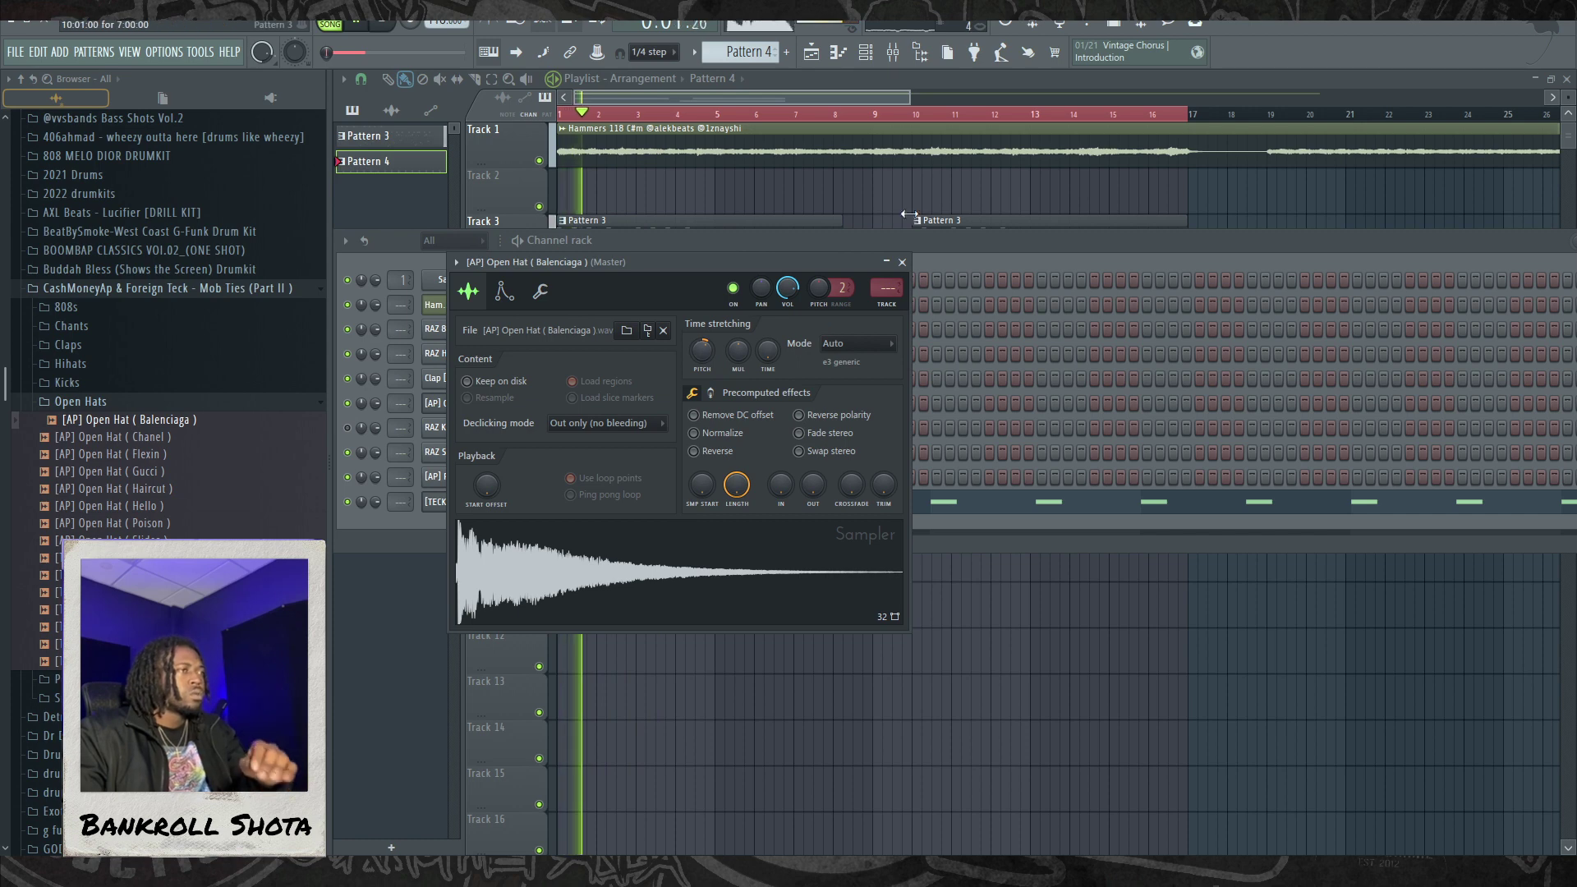
left_click(902, 261)
key("space")
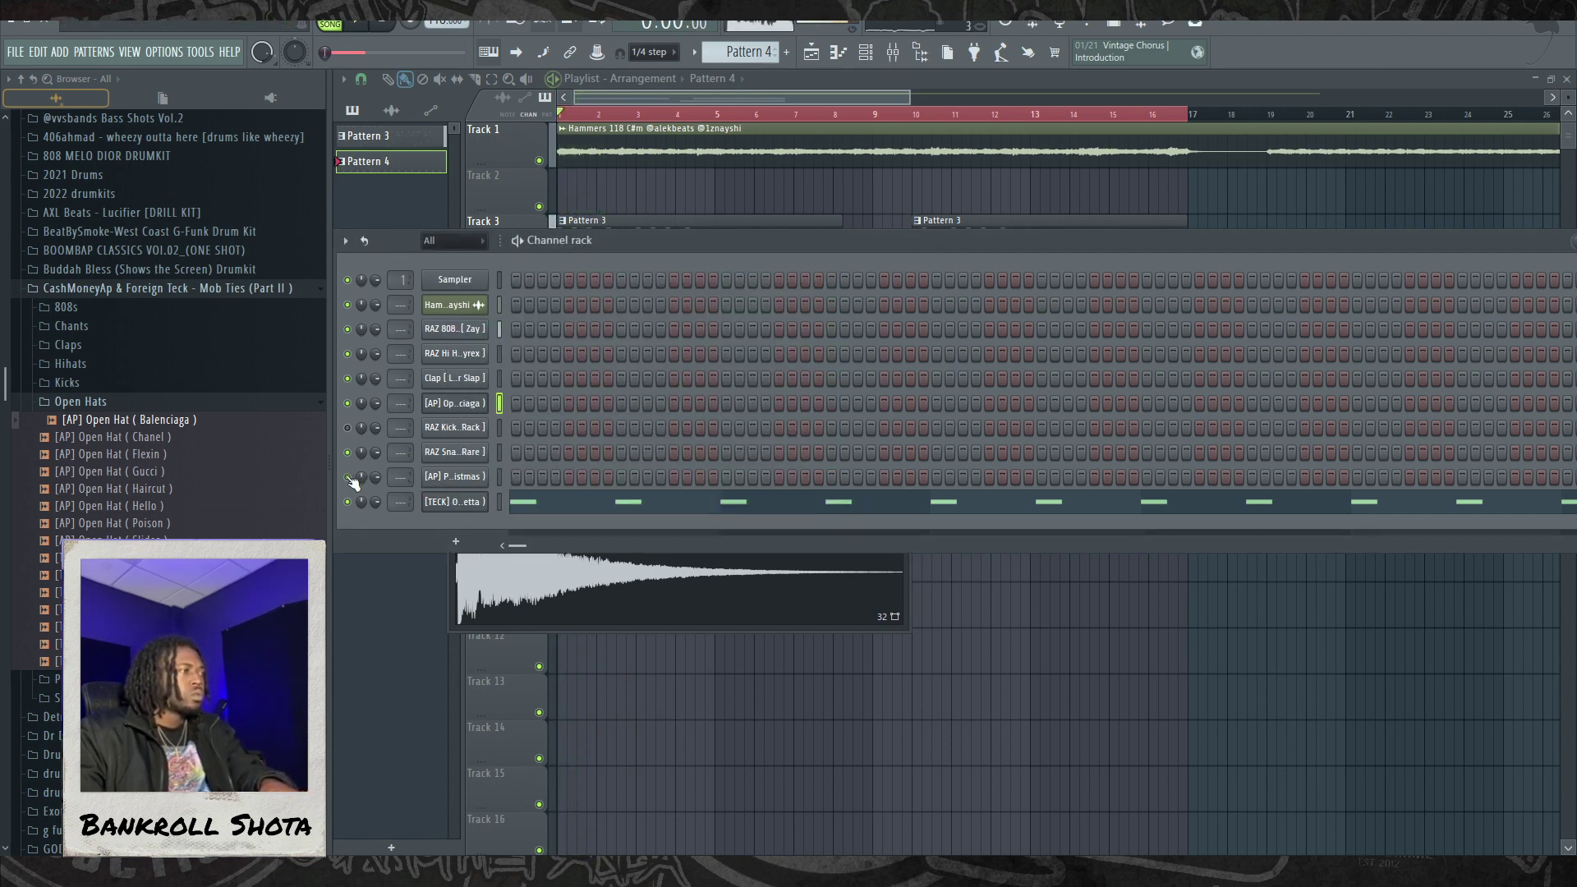
Step: Cut the [AP] P..istmas ) channel's notes from Pattern 4 and put away the Open Hats folder and channel rack
right_click(486, 476)
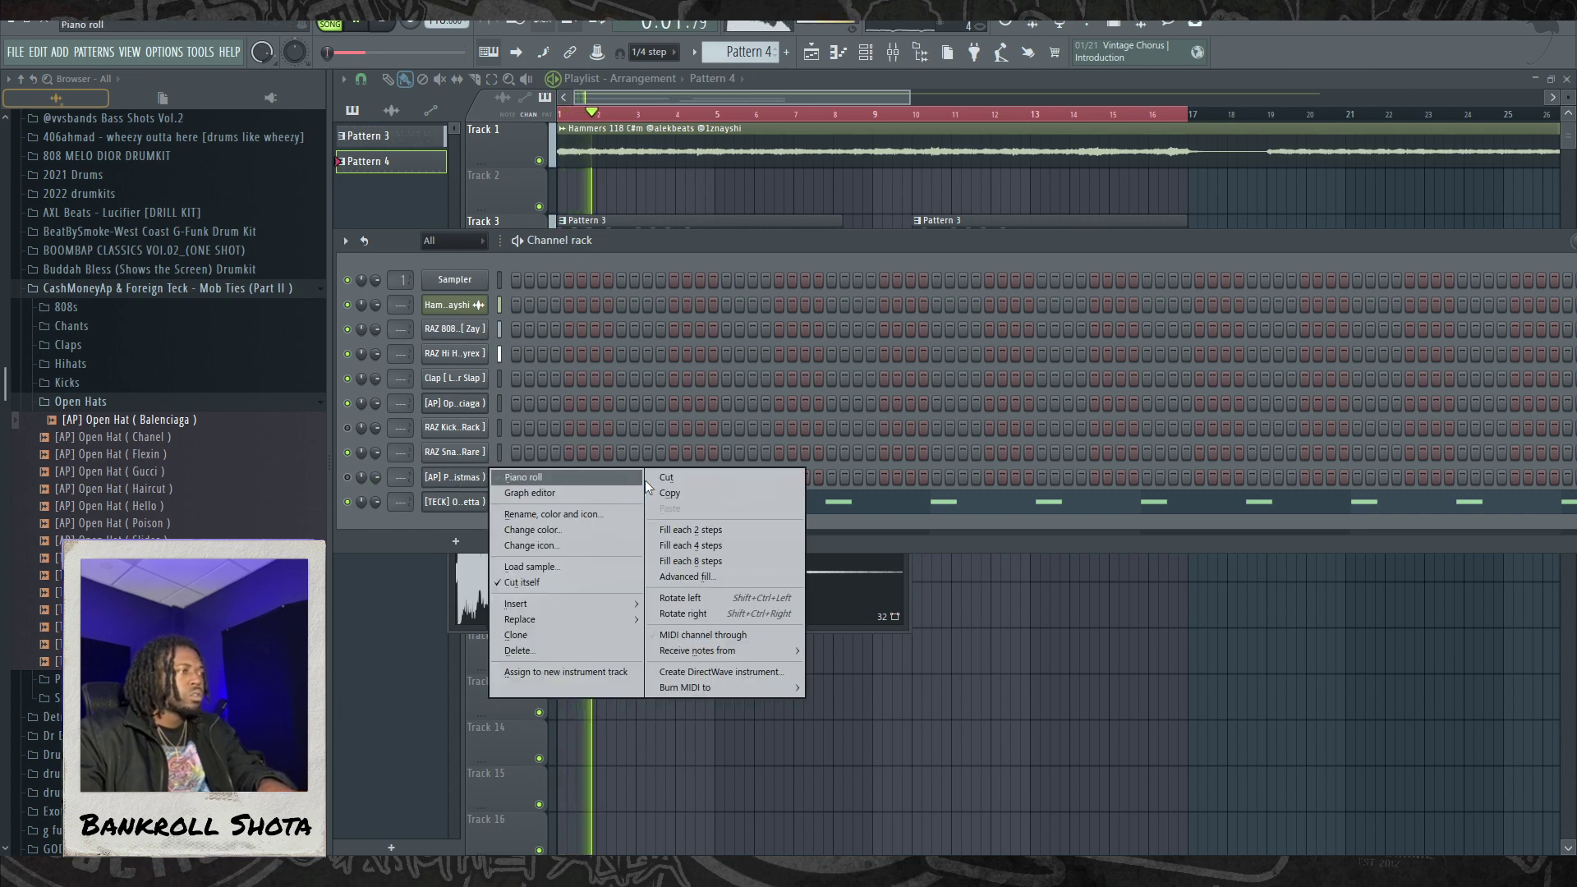
left_click(666, 477)
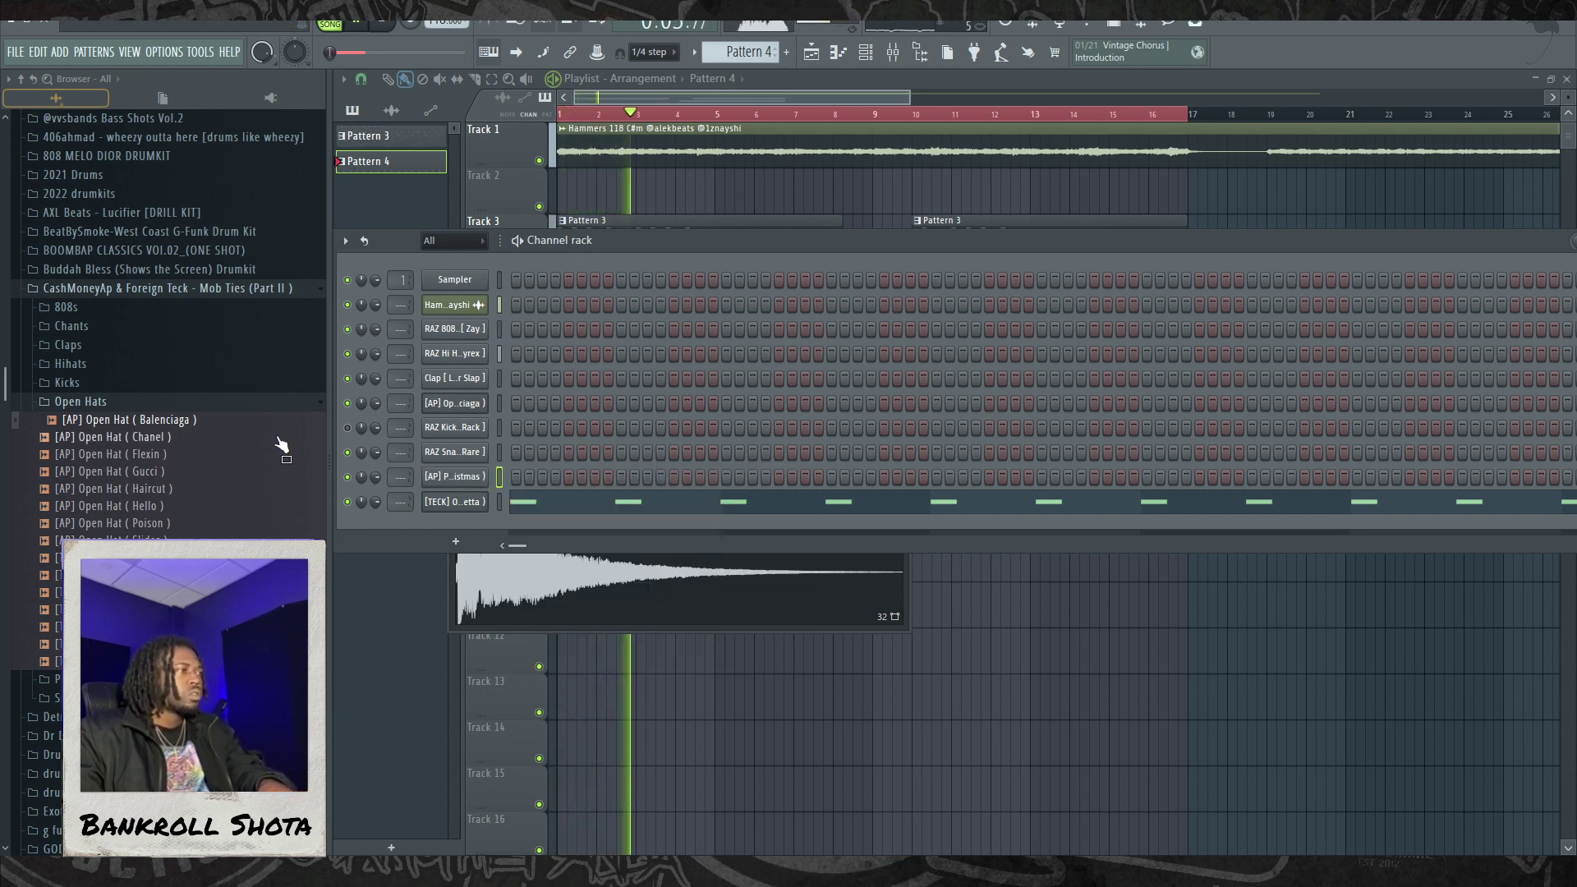
left_click(250, 404)
key("F6")
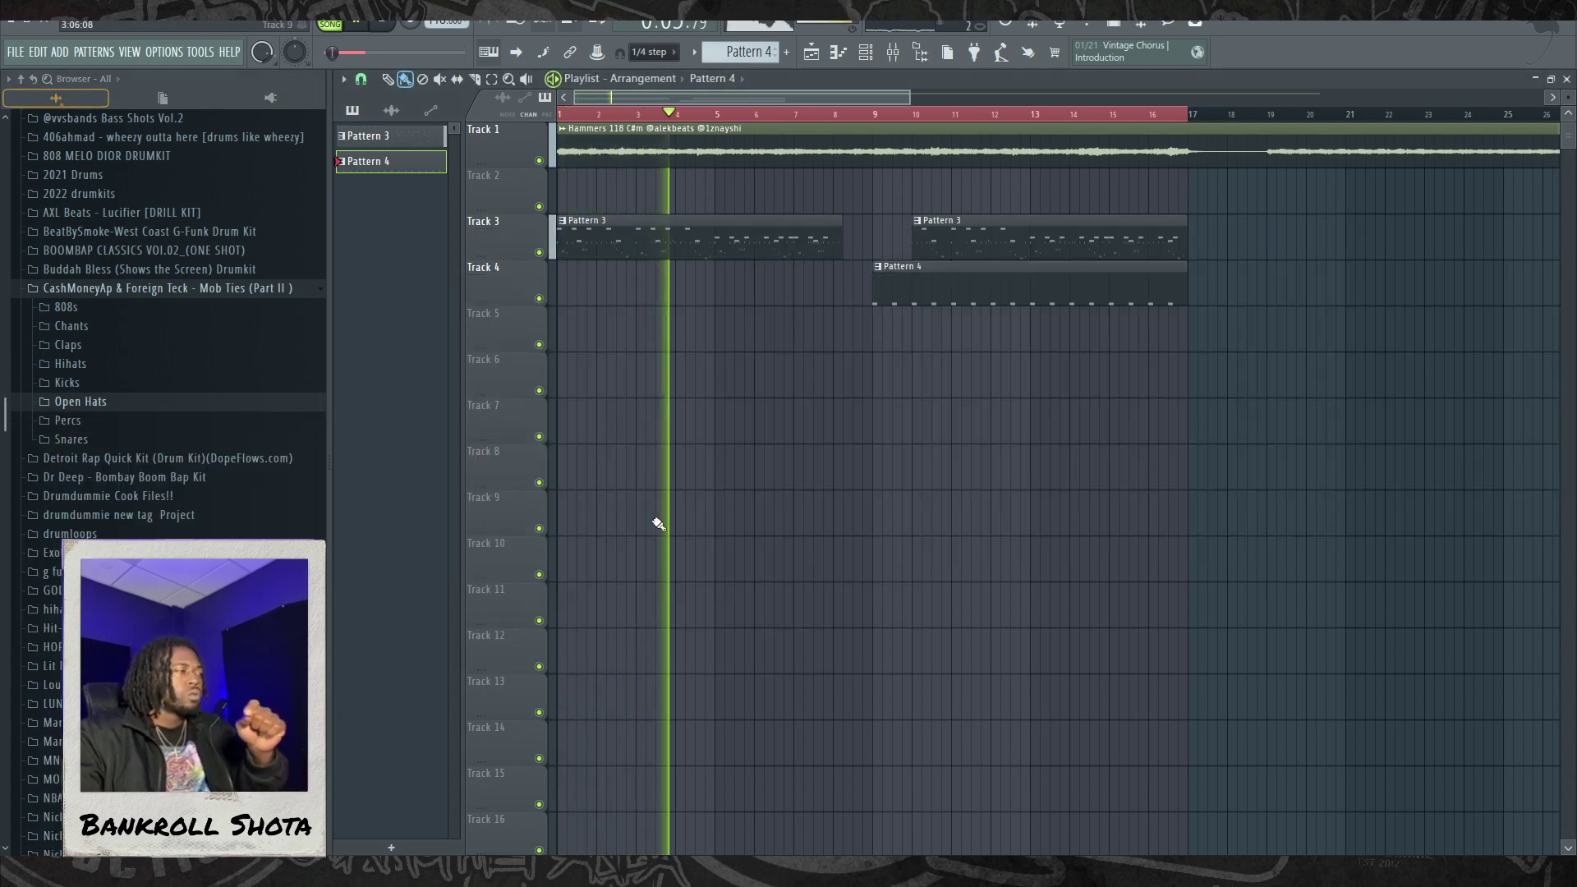
Step: Save the project and collapse the CashMoneyAp & Foreign Teck - Mob Ties (Part II ) folder in the browser
left_click(15, 51)
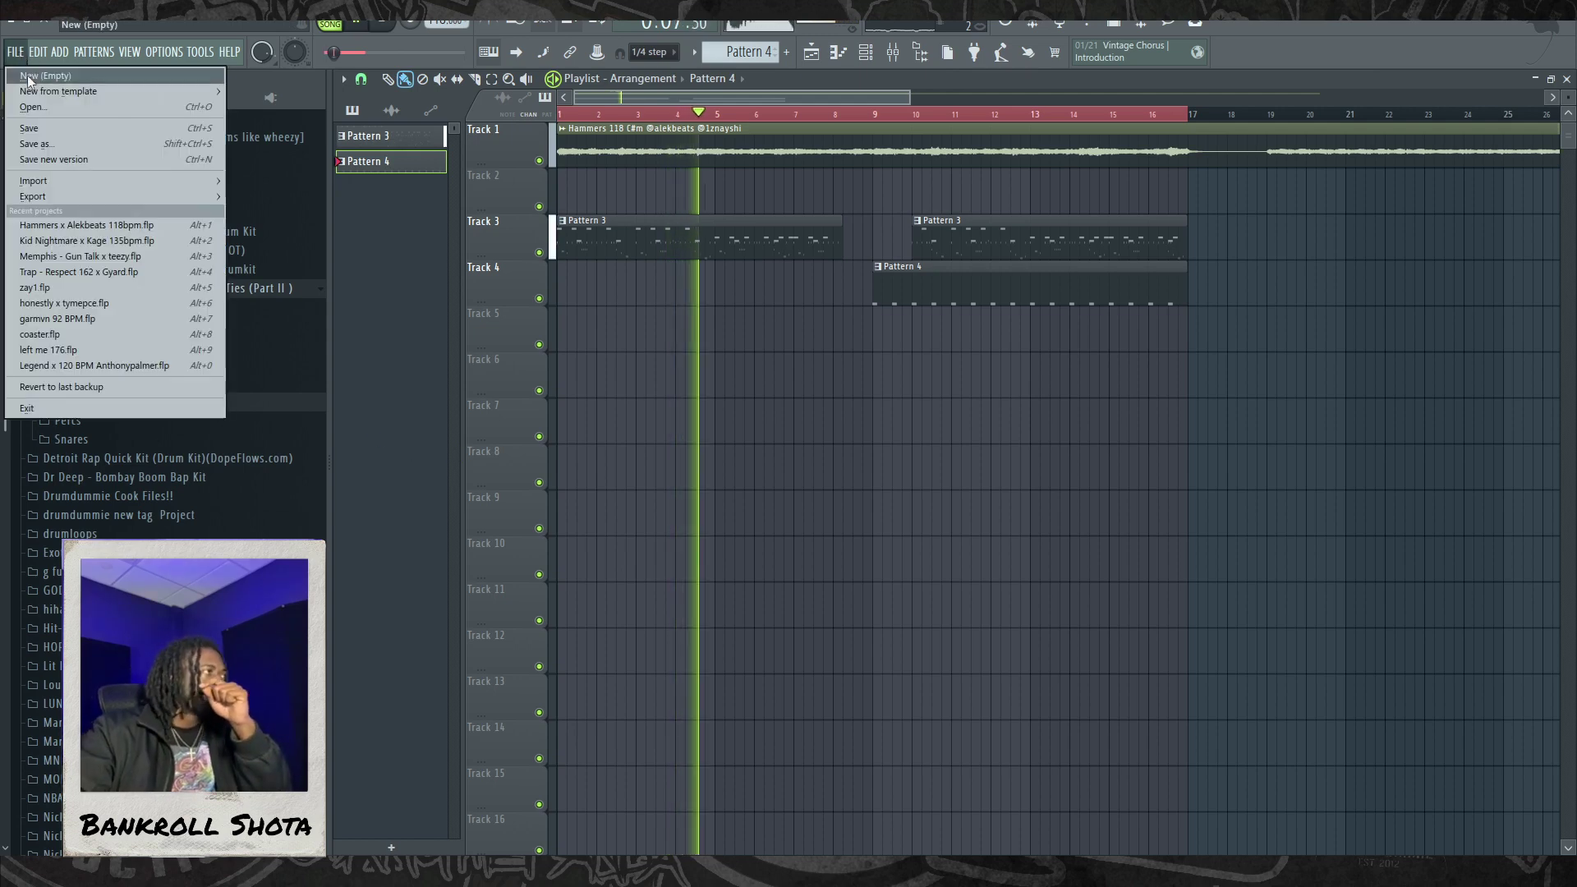
left_click(37, 126)
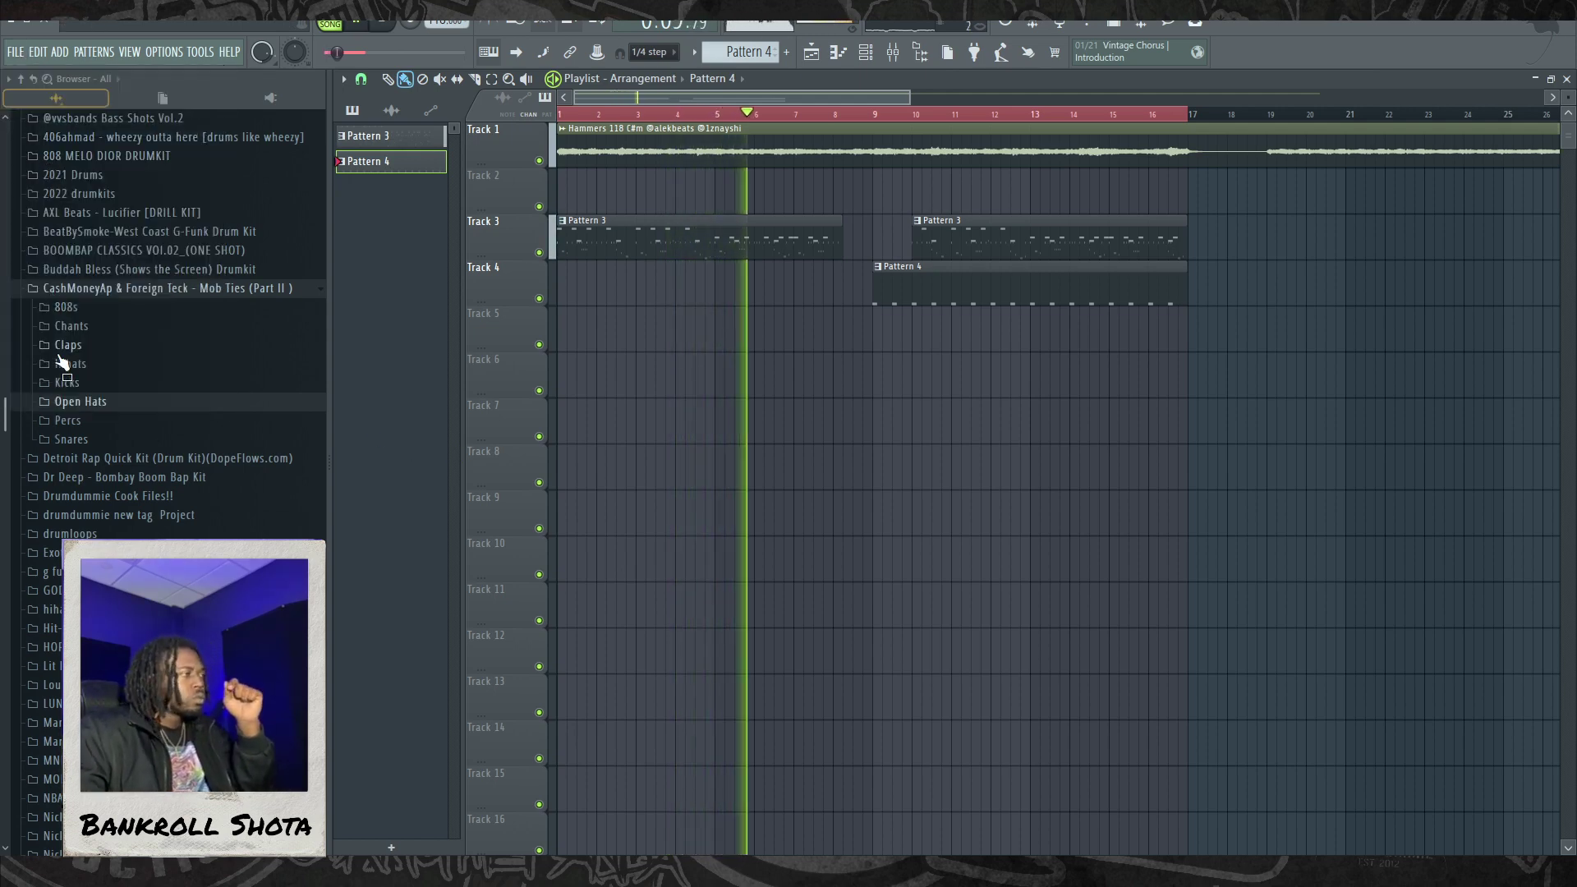
left_click(116, 289)
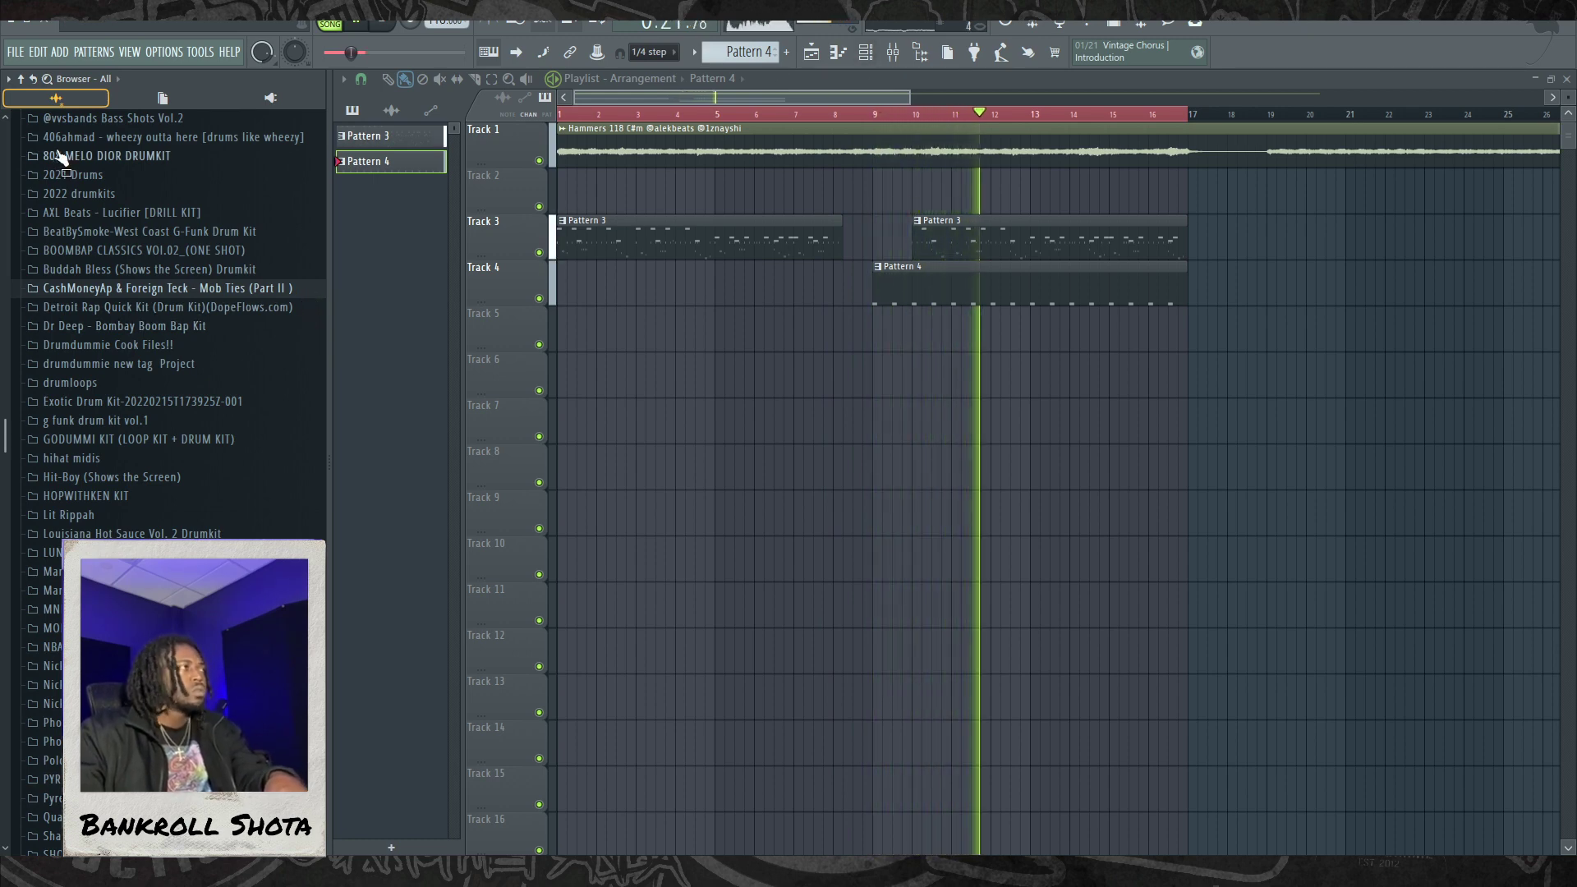
Step: Save the project once more and switch to OBS Studio
left_click(16, 52)
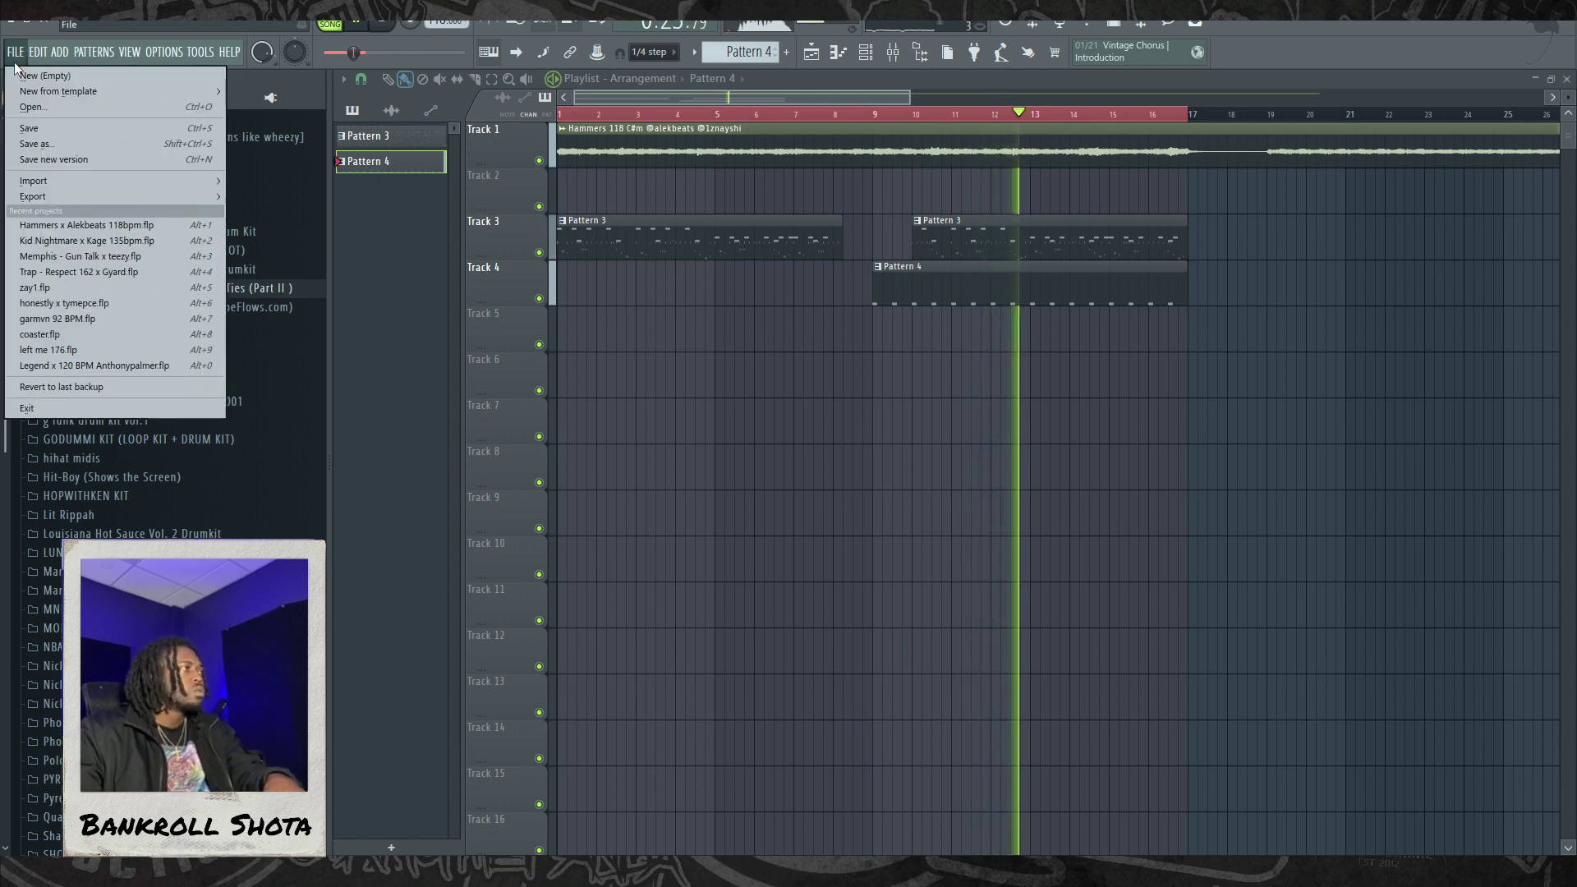
left_click(37, 126)
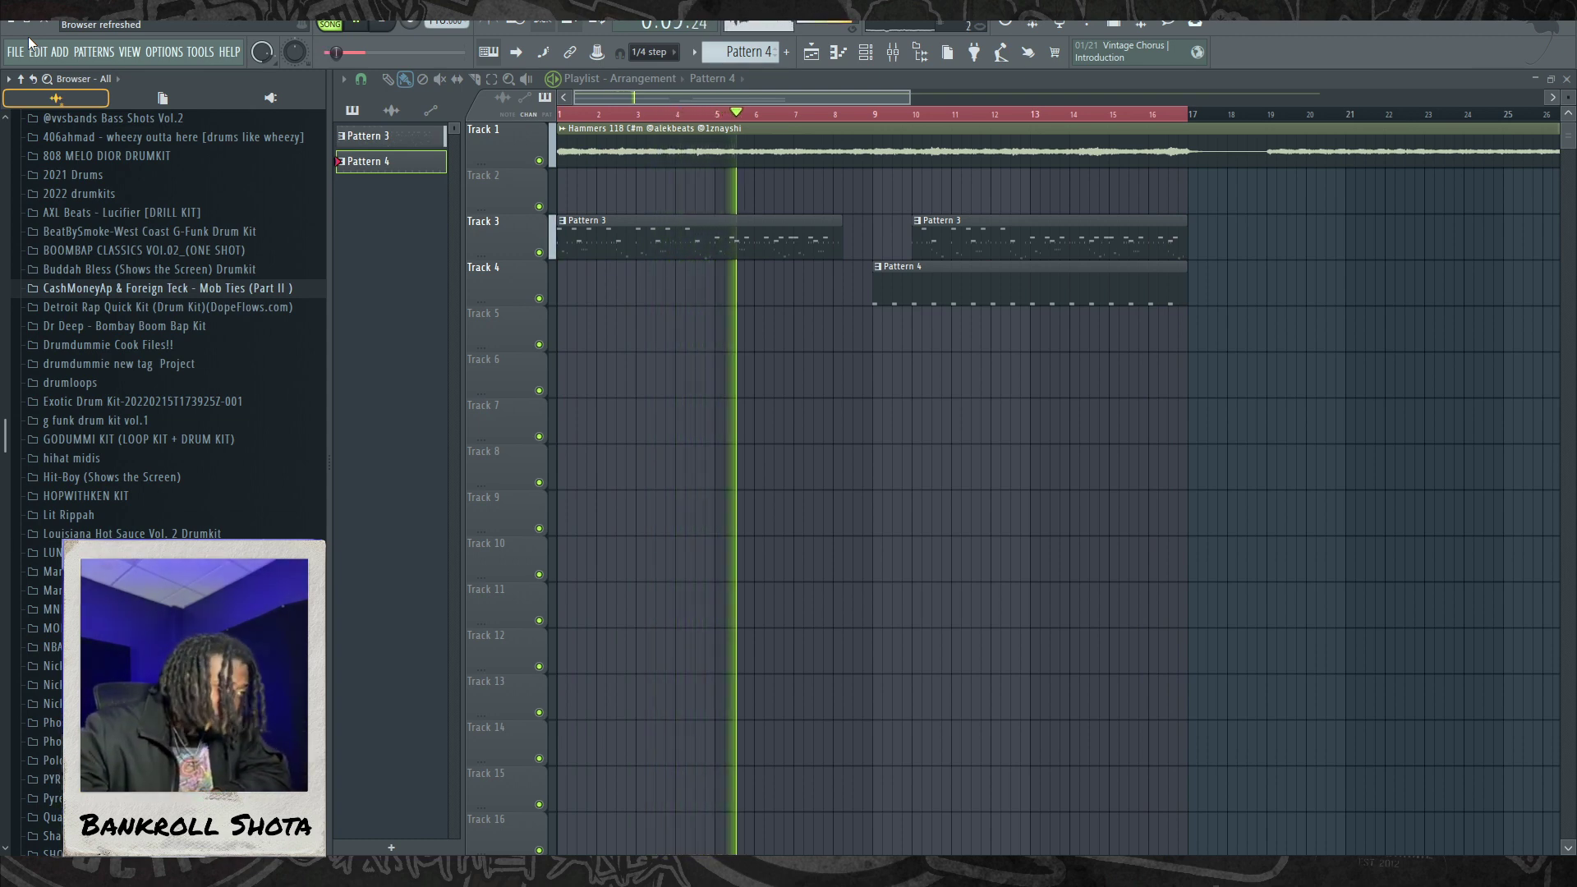
key("alt+Tab")
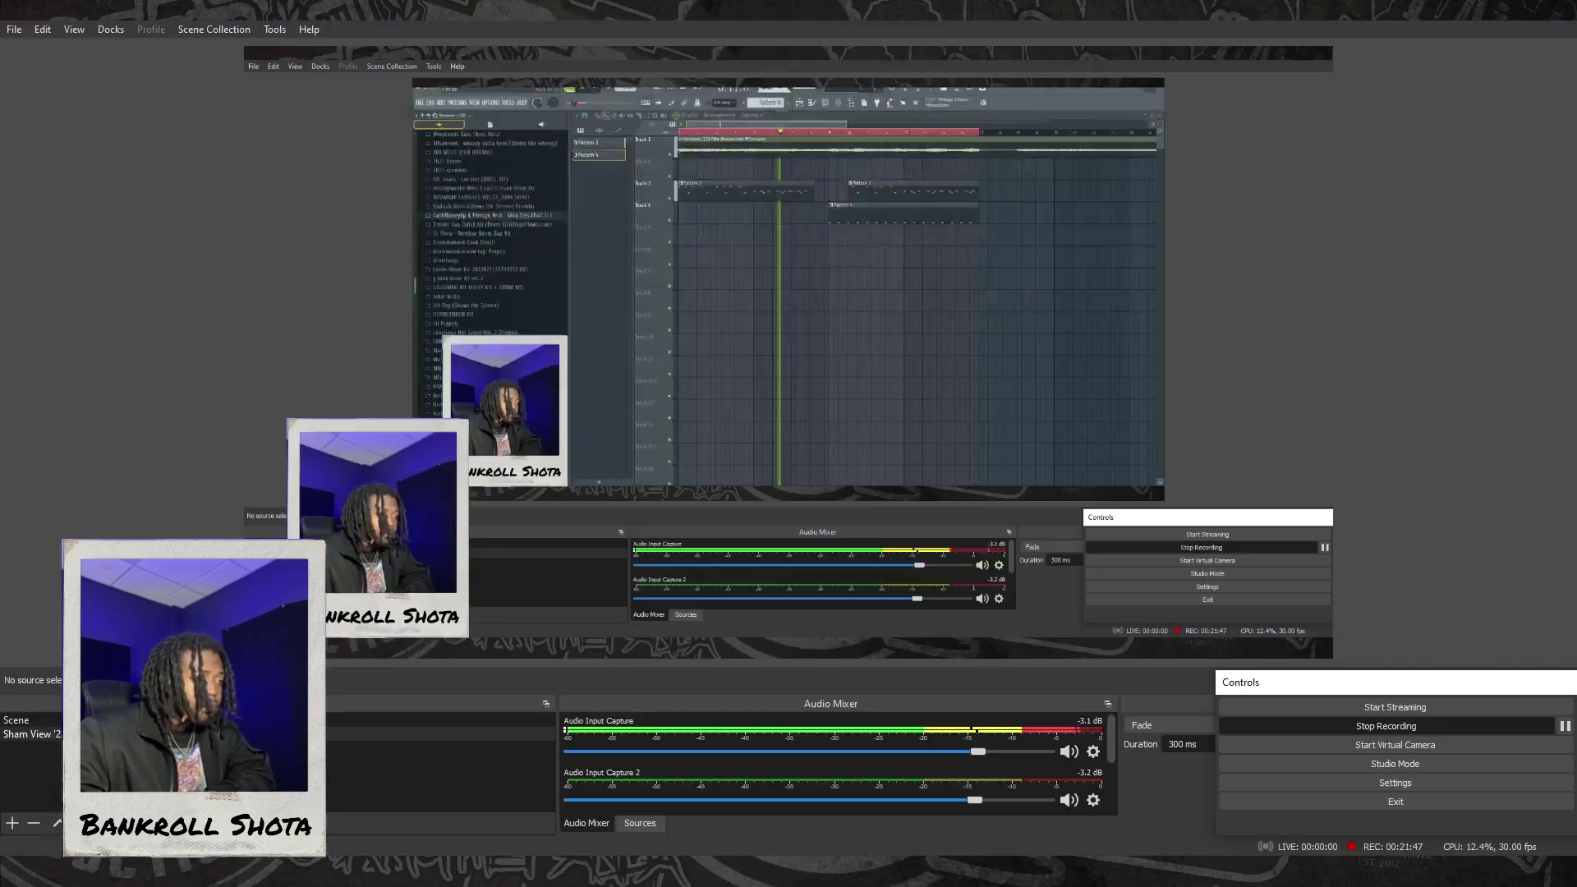